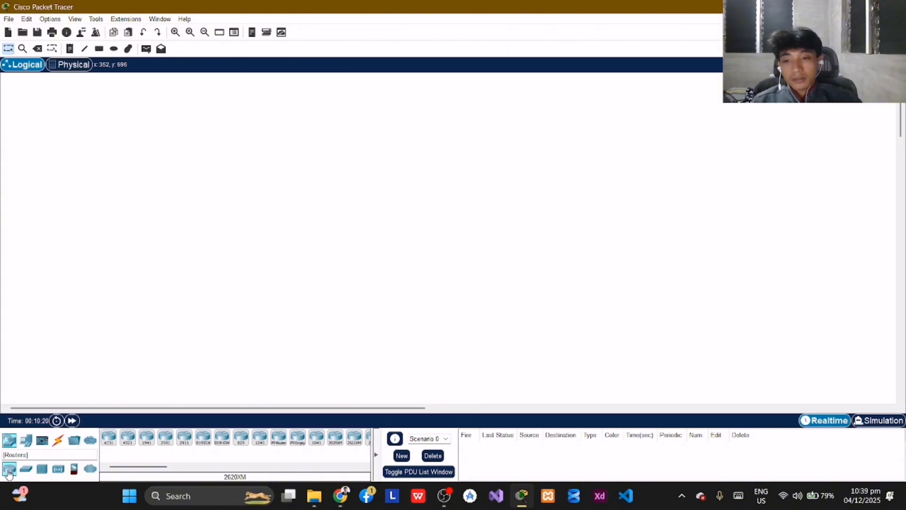
Place three 1841 routers, Router0, Router1 and Router2, on the workspace
{"action": "scroll", "coordinate": [263, 446], "scroll_direction": "down", "scroll_amount": 2}
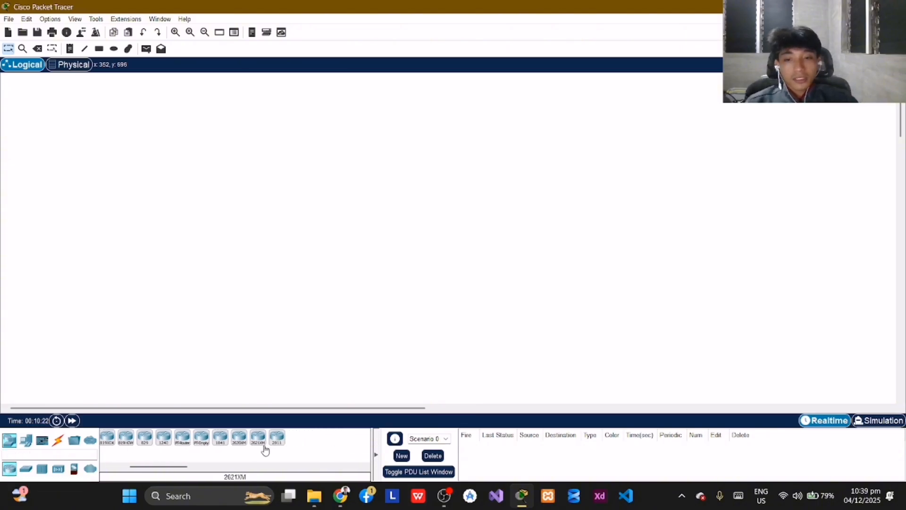
{"action": "left_click", "coordinate": [220, 437]}
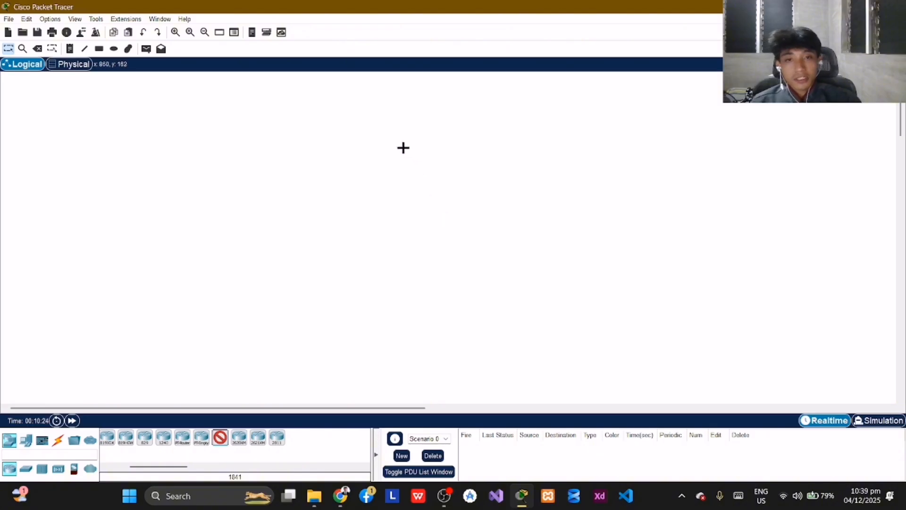
{"action": "left_click", "coordinate": [397, 144]}
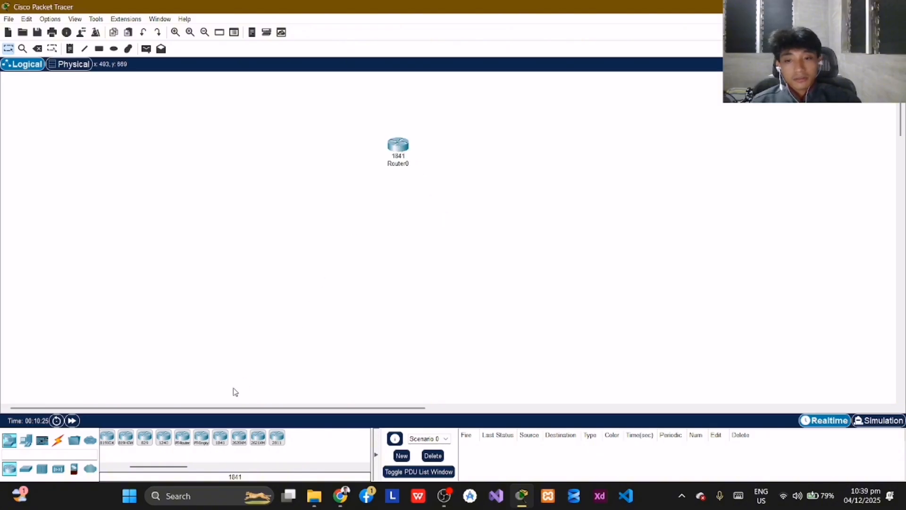
{"action": "left_click", "coordinate": [220, 437]}
{"action": "left_click", "coordinate": [309, 217]}
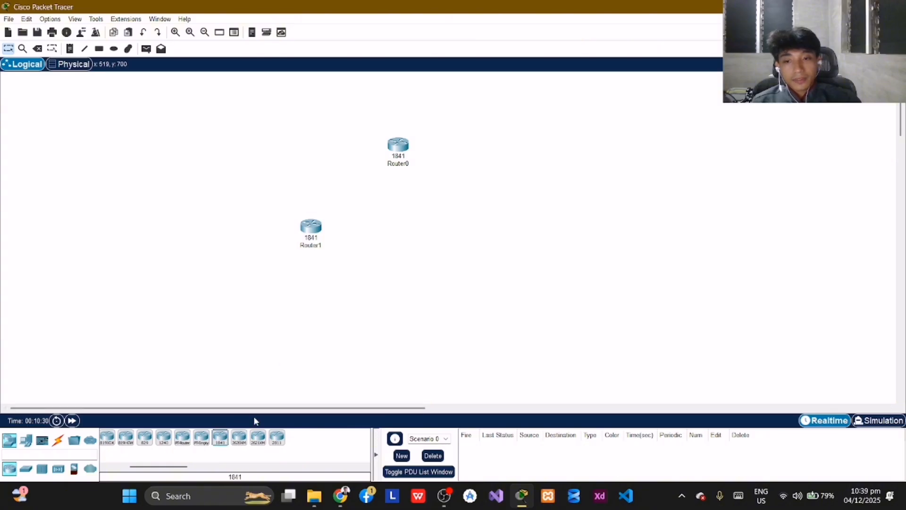
{"action": "left_click", "coordinate": [227, 440]}
{"action": "left_click", "coordinate": [469, 235]}
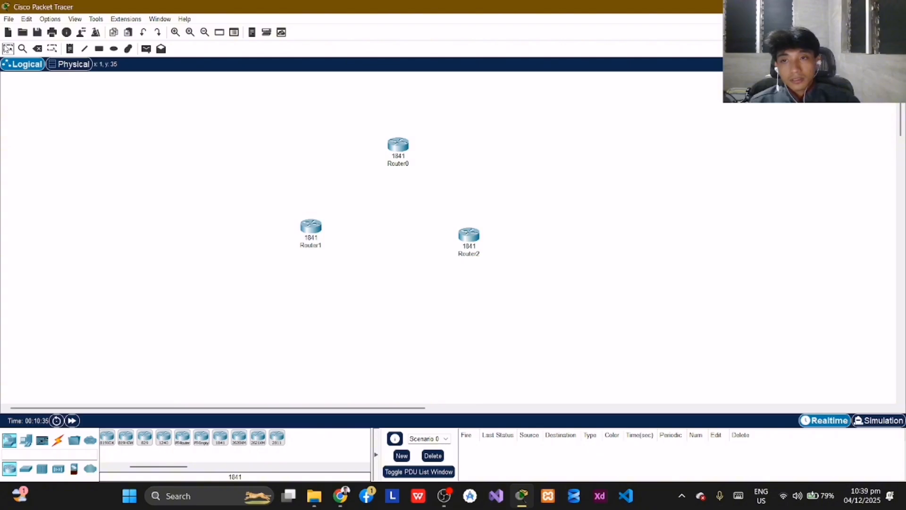
Arrange the routers in a triangle with Router1 at top and Router0 and Router2 level below
{"action": "left_click_drag", "start_coordinate": [402, 156], "coordinate": [337, 277]}
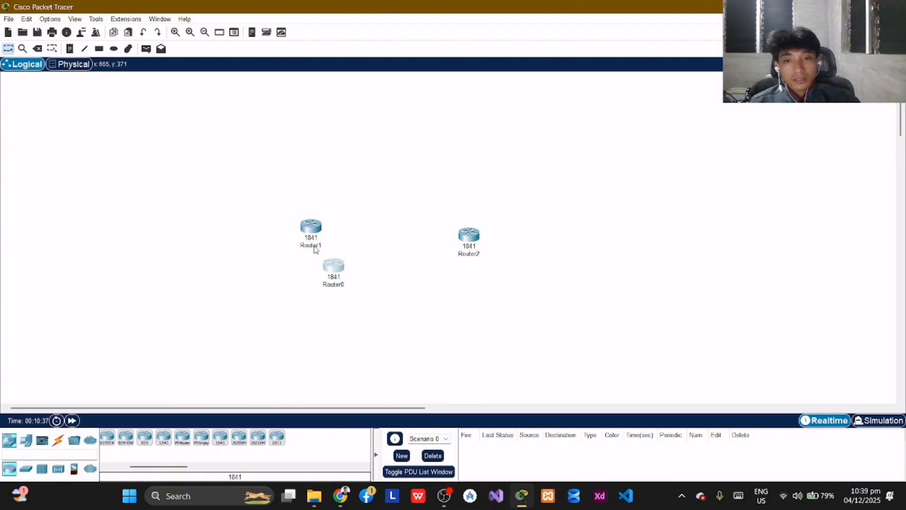
{"action": "left_click_drag", "start_coordinate": [314, 238], "coordinate": [415, 191]}
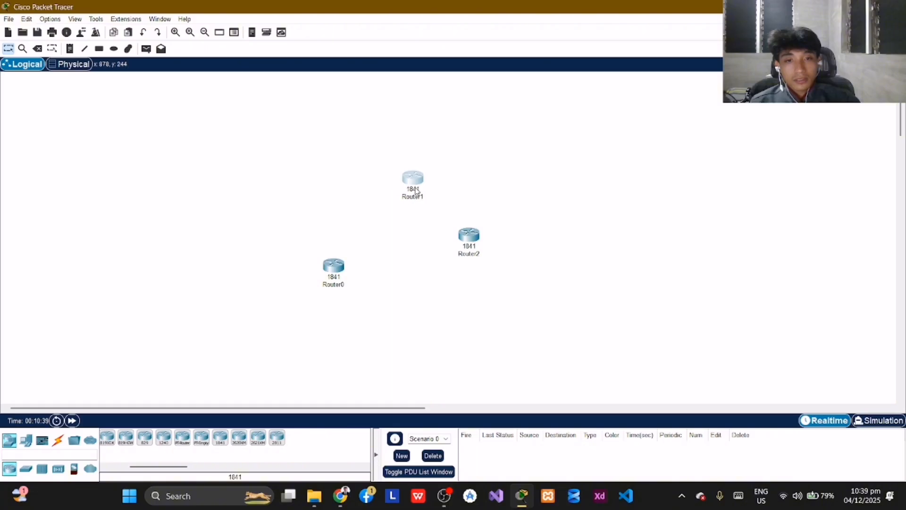
{"action": "left_click_drag", "start_coordinate": [473, 237], "coordinate": [479, 254]}
{"action": "left_click_drag", "start_coordinate": [335, 272], "coordinate": [358, 259]}
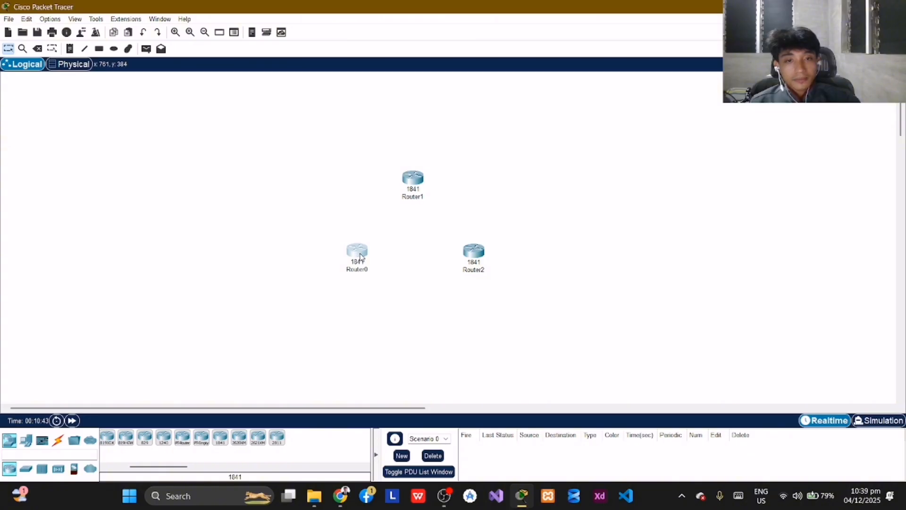
{"action": "left_click_drag", "start_coordinate": [471, 249], "coordinate": [471, 247]}
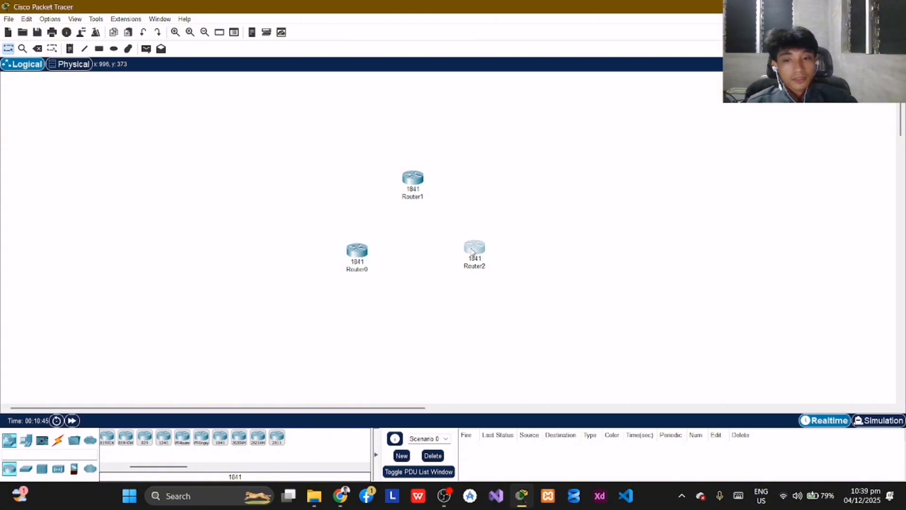
Place generic PCs PC0, PC1 and PC2, then move PC0 upper left, PC1 above Router1, and PC2 left of Router0
{"action": "left_click", "coordinate": [23, 443]}
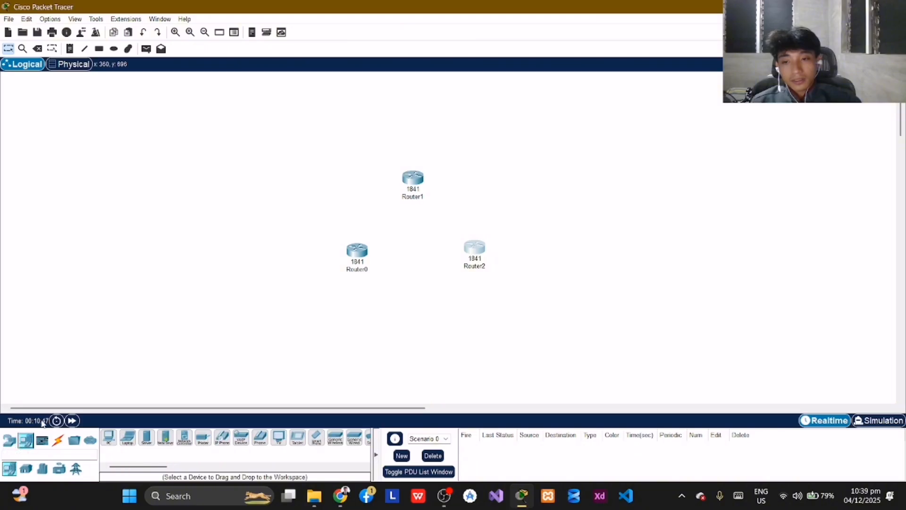
{"action": "left_click", "coordinate": [108, 438]}
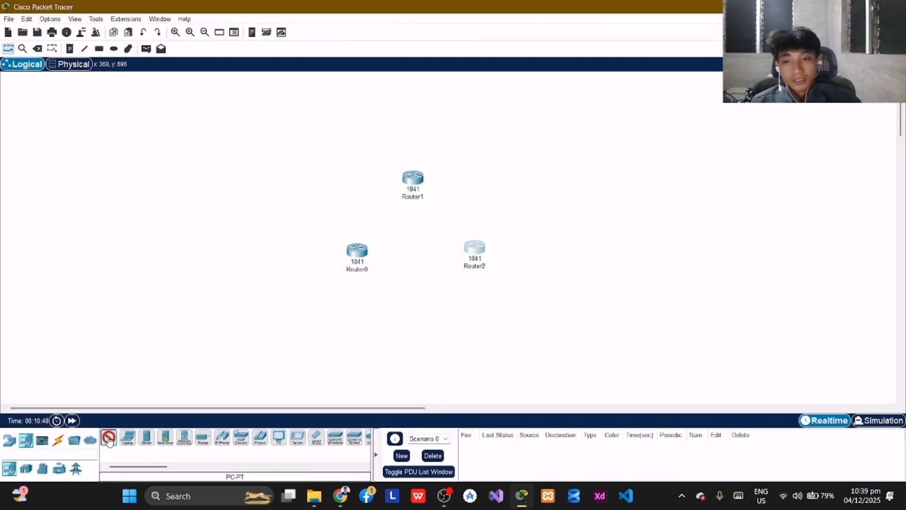
{"action": "left_click", "coordinate": [367, 108]}
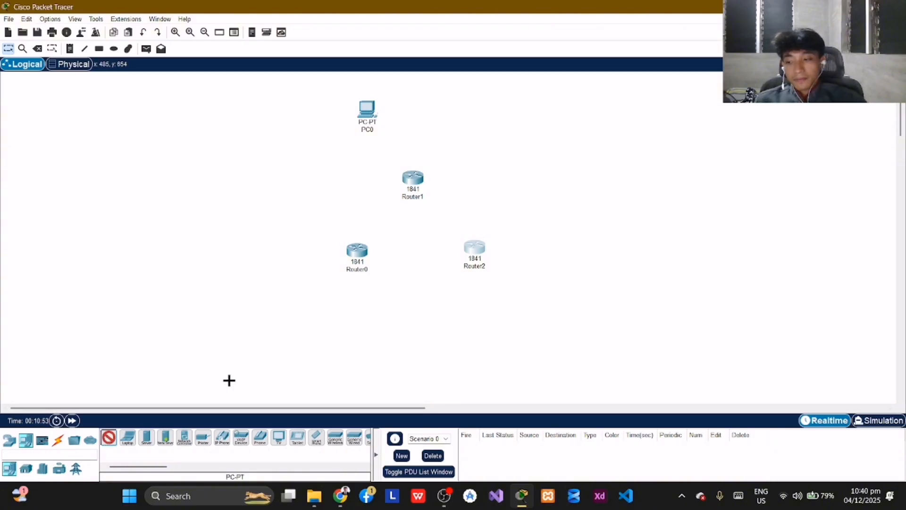
{"action": "left_click", "coordinate": [285, 251]}
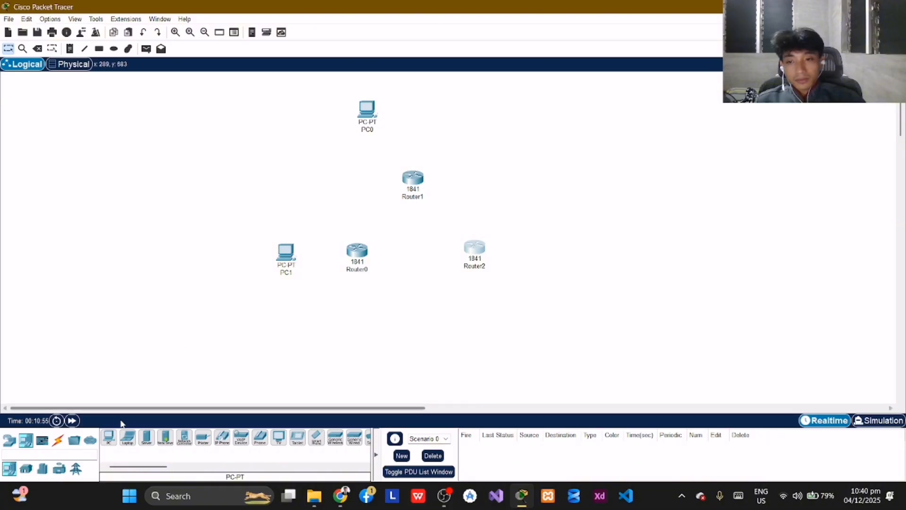
{"action": "left_click", "coordinate": [108, 437]}
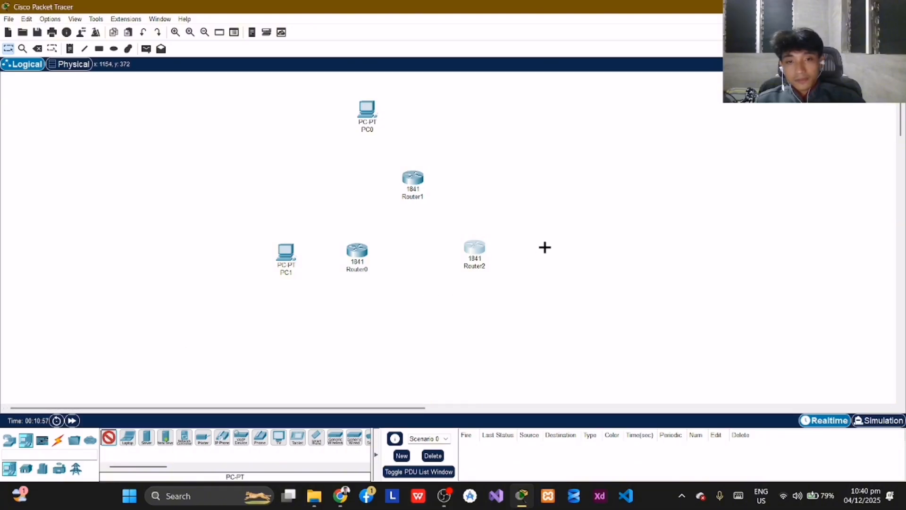
{"action": "left_click", "coordinate": [545, 248]}
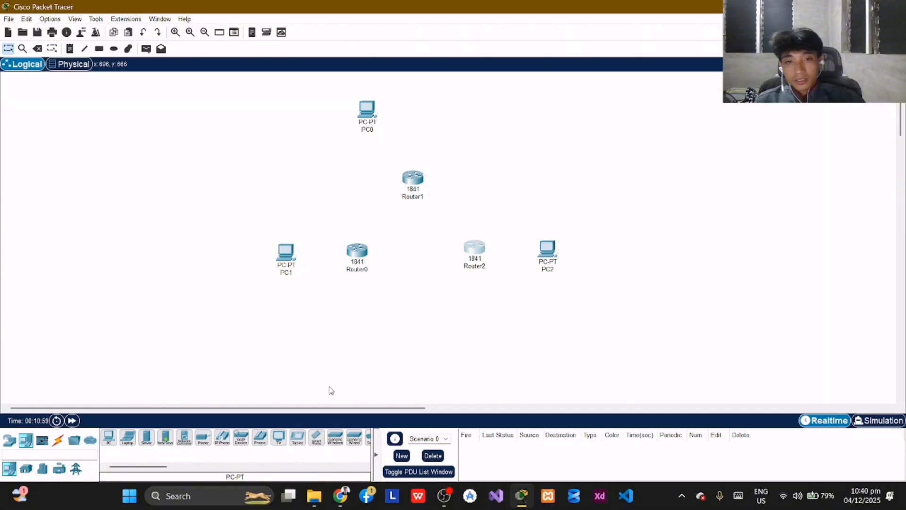
{"action": "left_click_drag", "start_coordinate": [368, 114], "coordinate": [171, 147]}
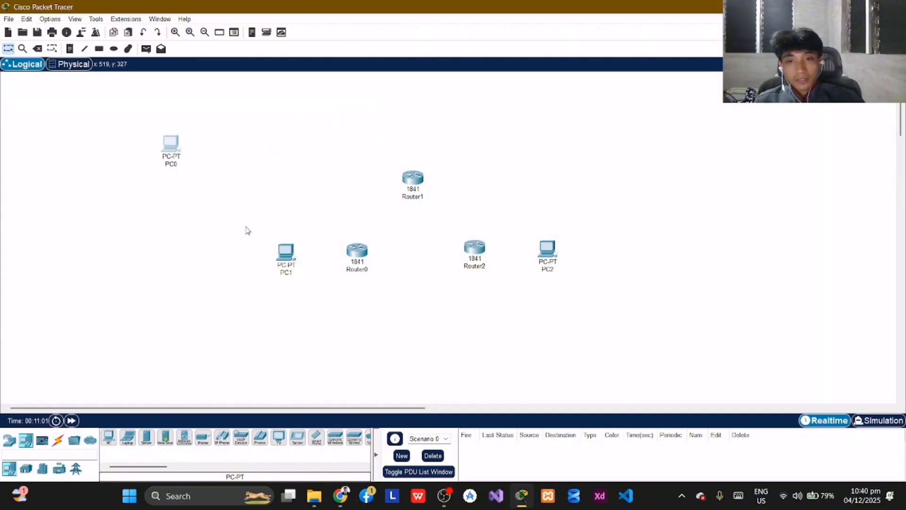
{"action": "left_click_drag", "start_coordinate": [283, 253], "coordinate": [361, 124]}
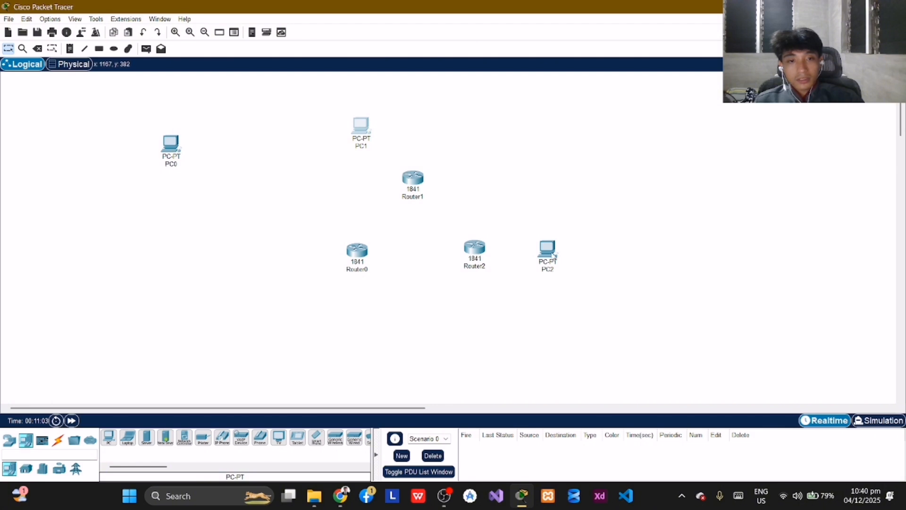
{"action": "left_click_drag", "start_coordinate": [553, 255], "coordinate": [293, 257]}
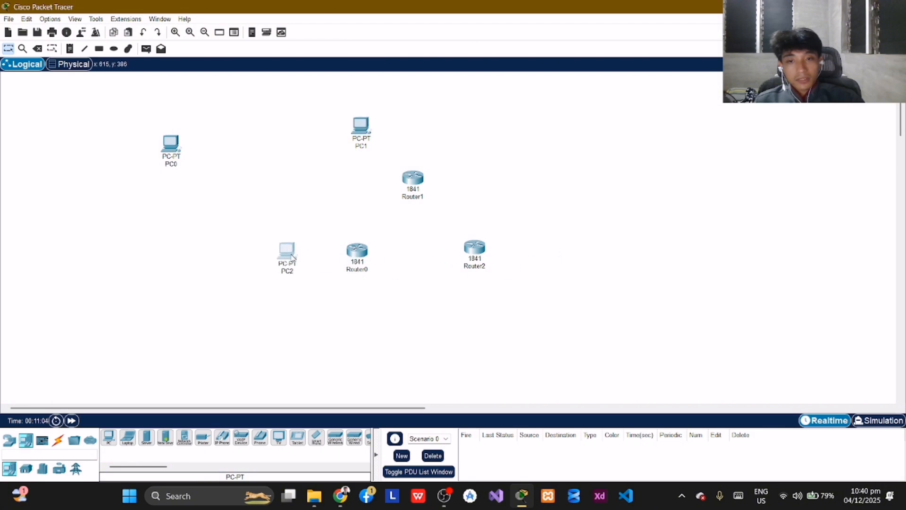
Add PC3 right of Router2, PC4 beside PC1, PC5 below Router0 and PC6 below Router2
{"action": "left_click", "coordinate": [109, 437]}
{"action": "left_click", "coordinate": [541, 253]}
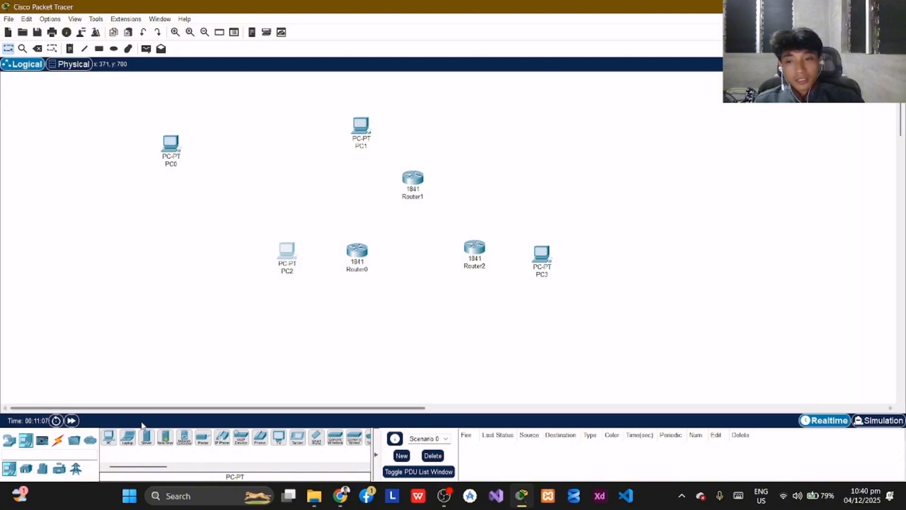
{"action": "left_click", "coordinate": [109, 436]}
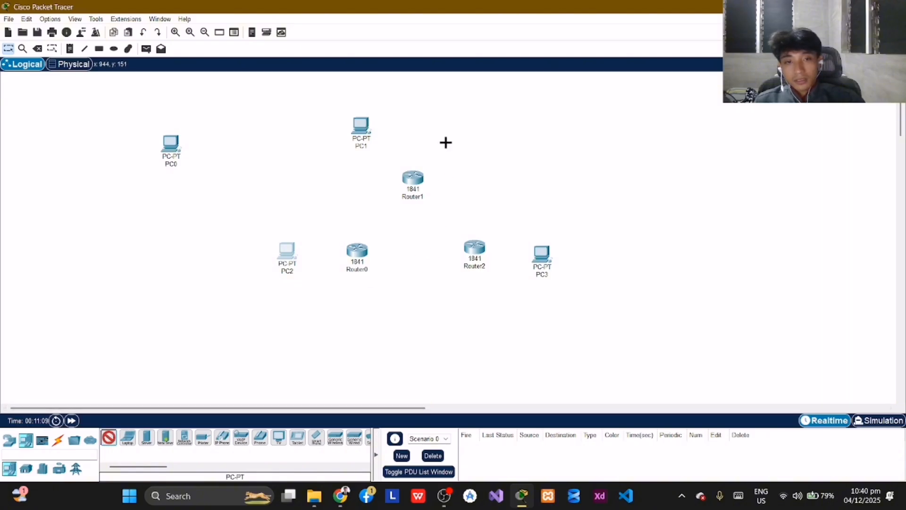
{"action": "left_click", "coordinate": [461, 132]}
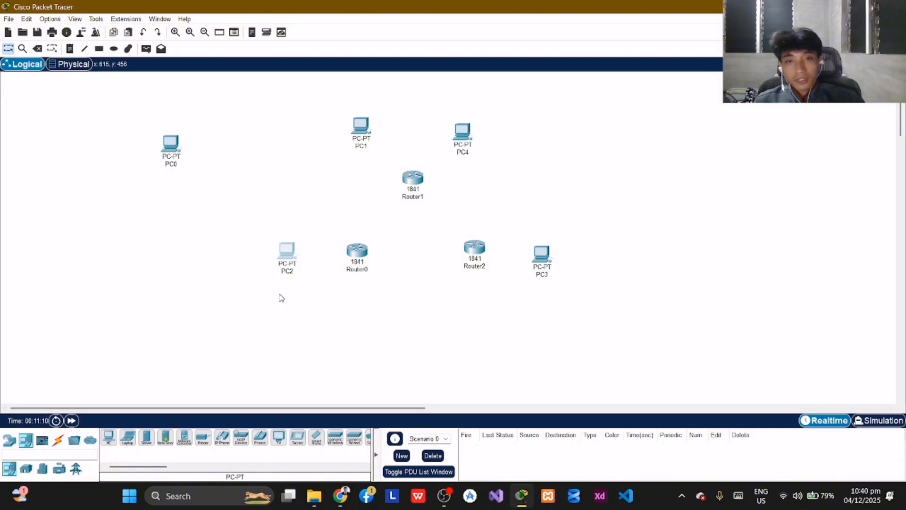
{"action": "left_click", "coordinate": [109, 437]}
{"action": "left_click", "coordinate": [355, 323]}
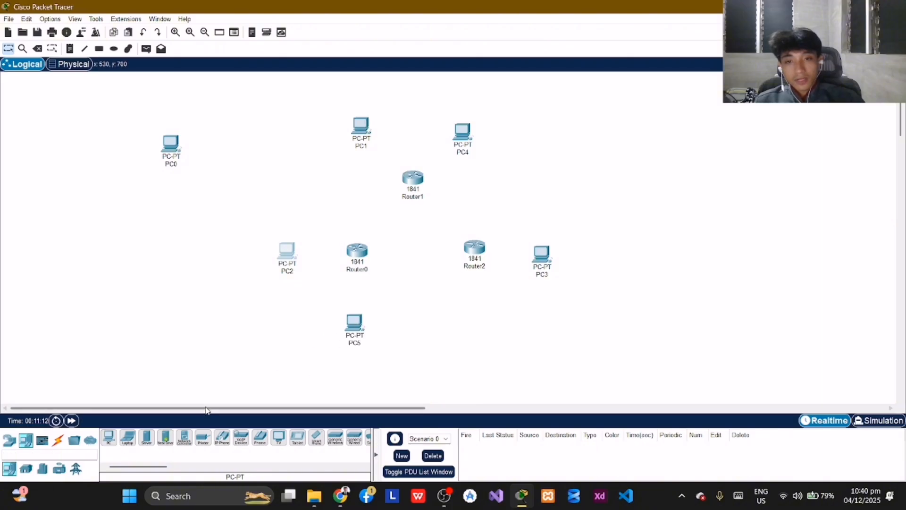
{"action": "left_click", "coordinate": [109, 437]}
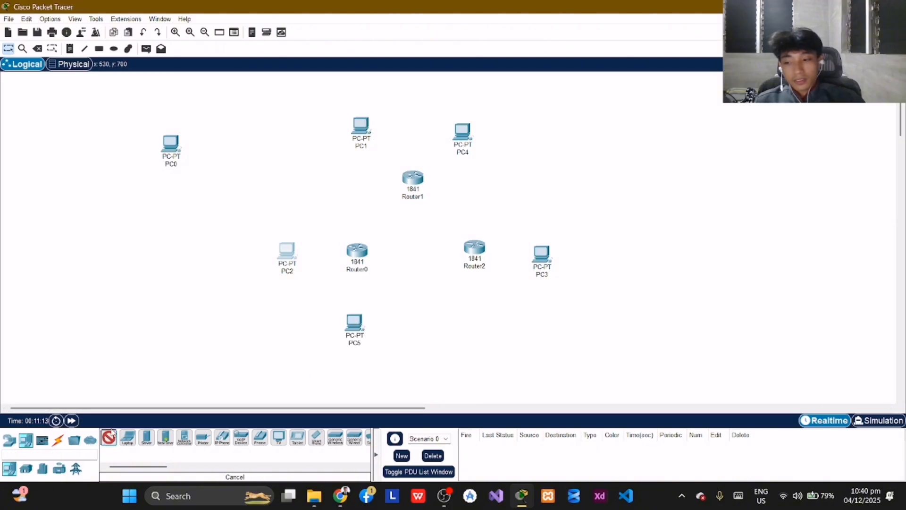
{"action": "left_click", "coordinate": [485, 327]}
{"action": "left_click_drag", "start_coordinate": [544, 261], "coordinate": [557, 256]}
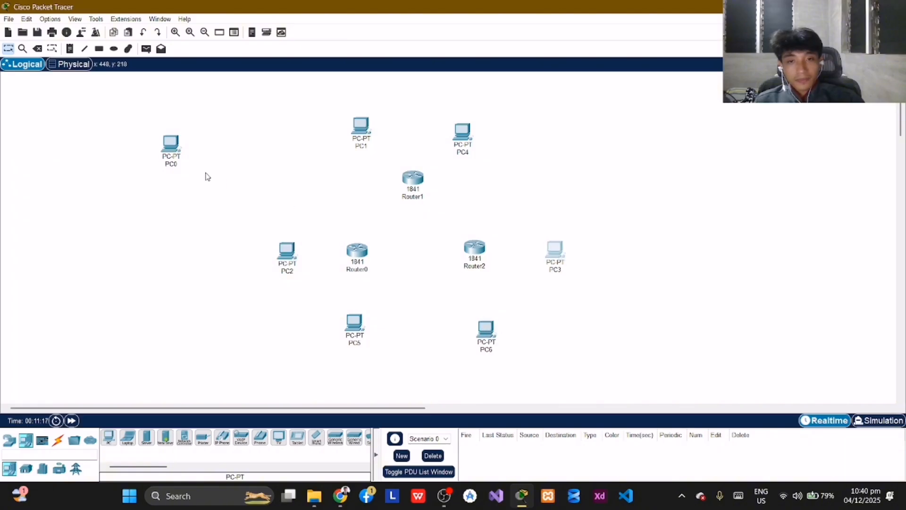
Delete PC0 from the topology, then nudge PC4 slightly into place
{"action": "left_click", "coordinate": [37, 49]}
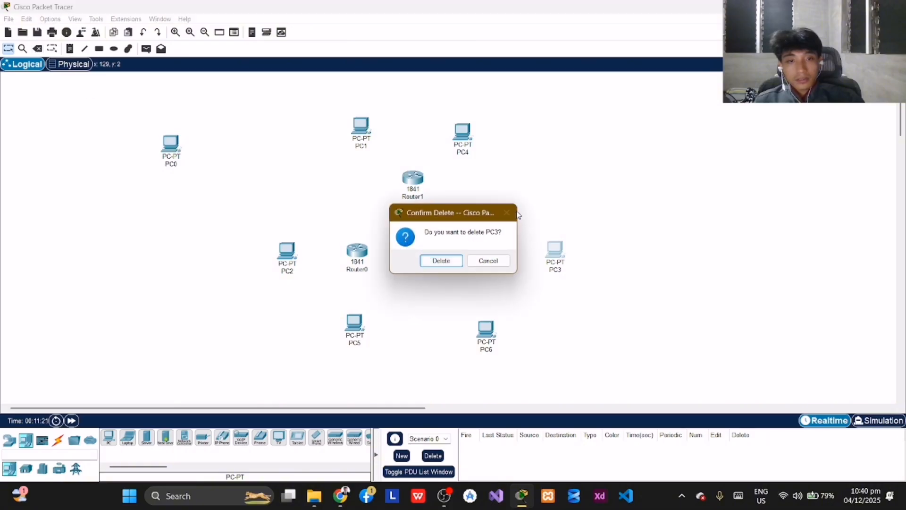
{"action": "left_click", "coordinate": [488, 259]}
{"action": "left_click", "coordinate": [171, 146]}
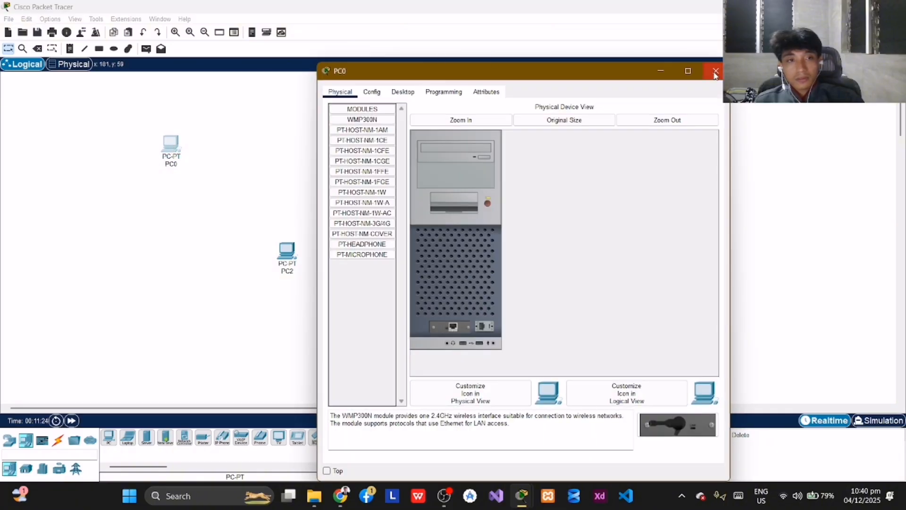
{"action": "left_click", "coordinate": [716, 72]}
{"action": "key", "text": "Delete"}
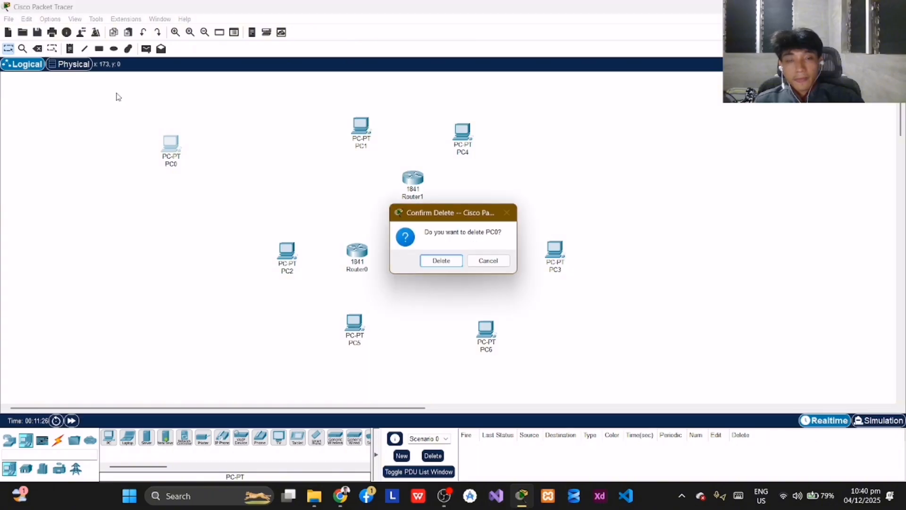
{"action": "left_click", "coordinate": [440, 262]}
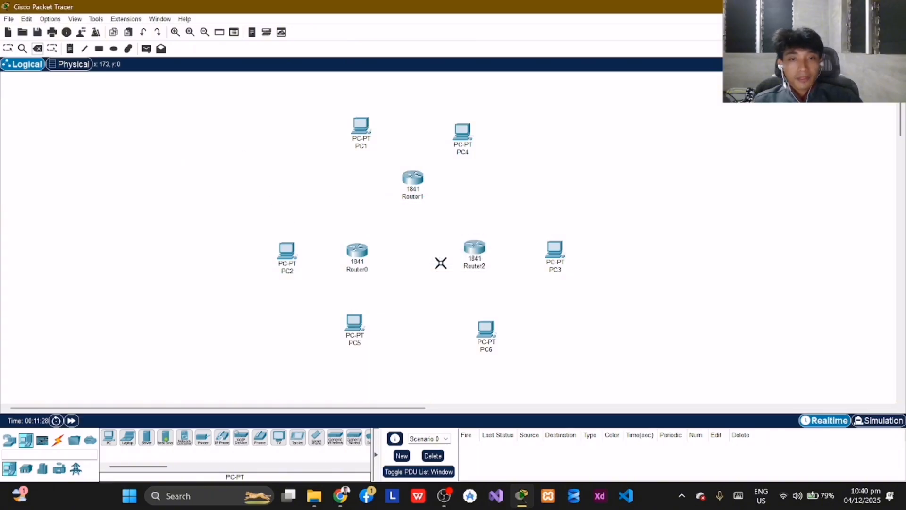
{"action": "left_click", "coordinate": [8, 48]}
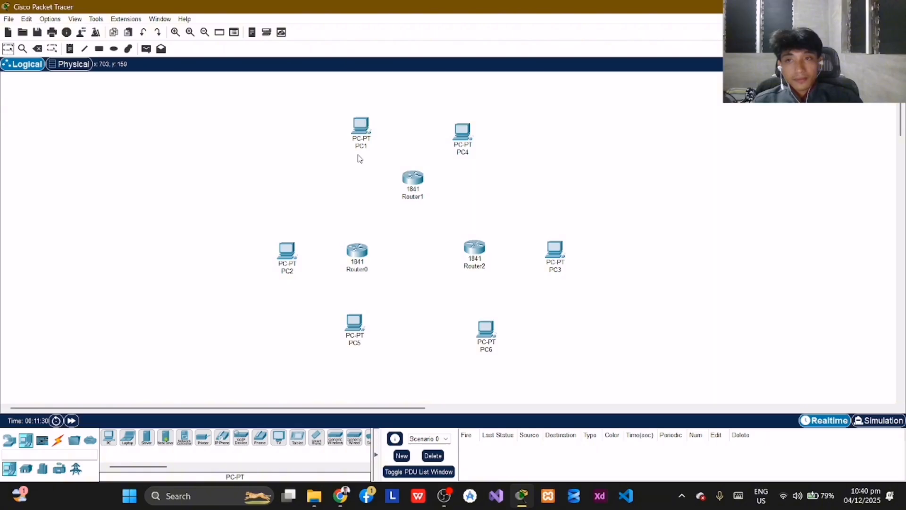
{"action": "left_click_drag", "start_coordinate": [459, 135], "coordinate": [461, 128]}
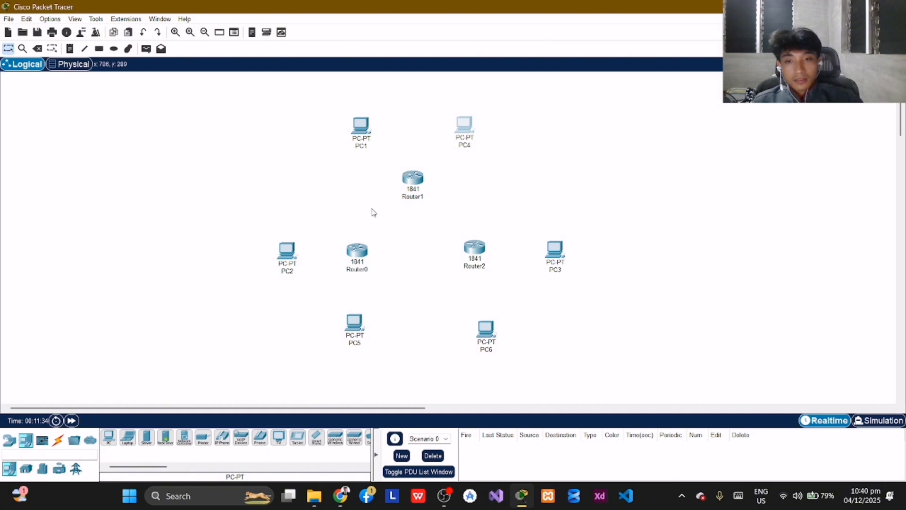
Rename the top router Router1 to R2, Router0 to R1 and Router2 to R3
{"action": "left_click", "coordinate": [416, 197]}
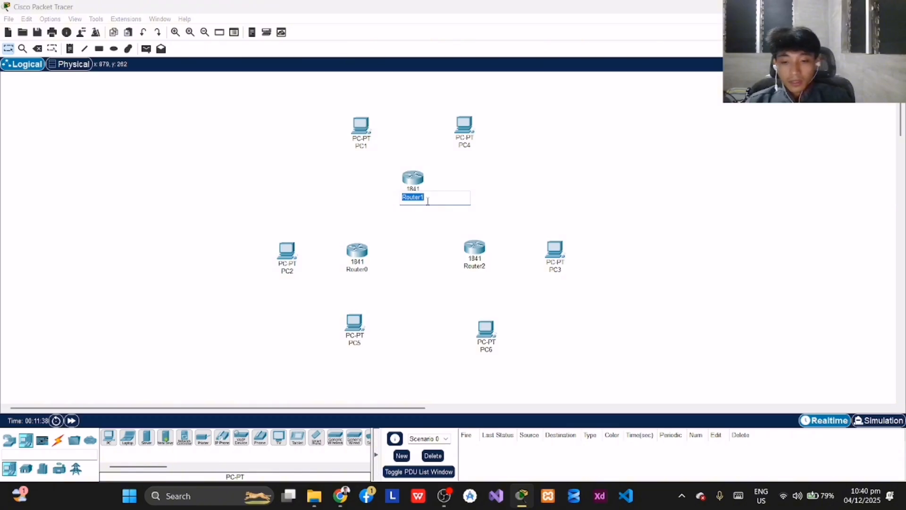
{"action": "type", "text": "R2"}
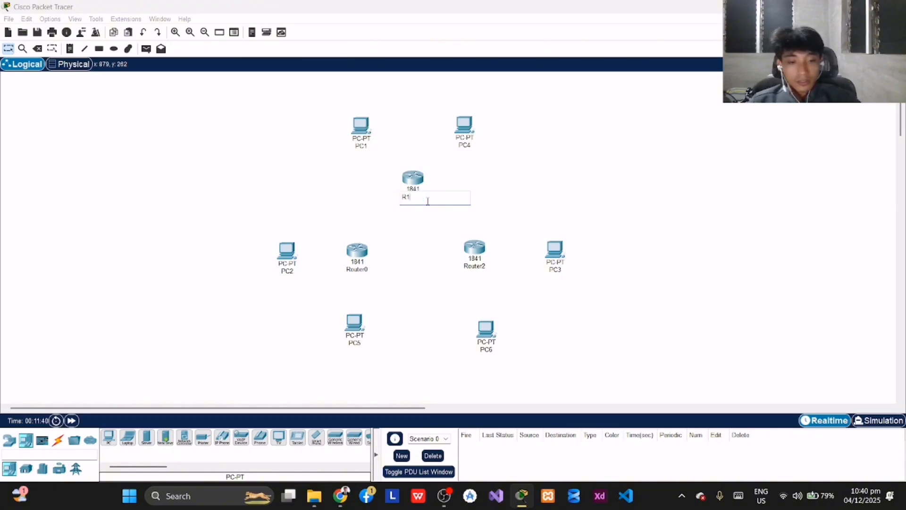
{"action": "left_click", "coordinate": [358, 270]}
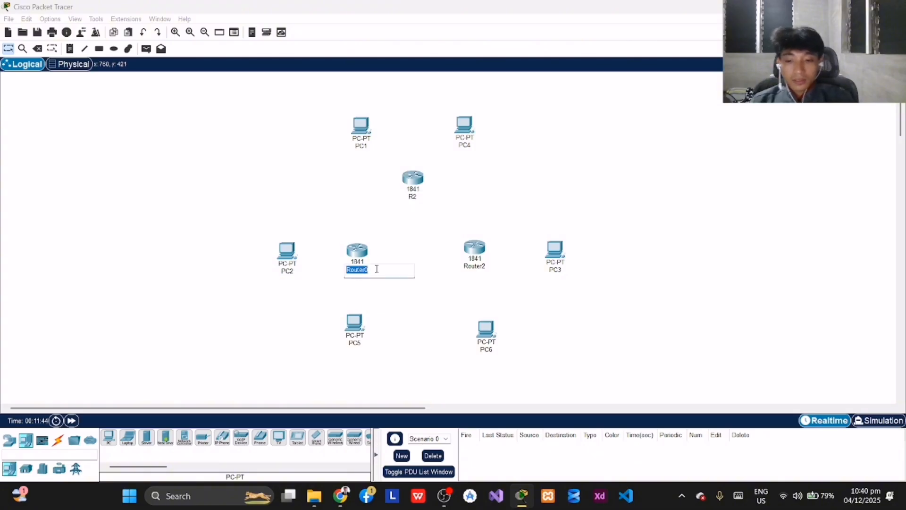
{"action": "type", "text": "R1"}
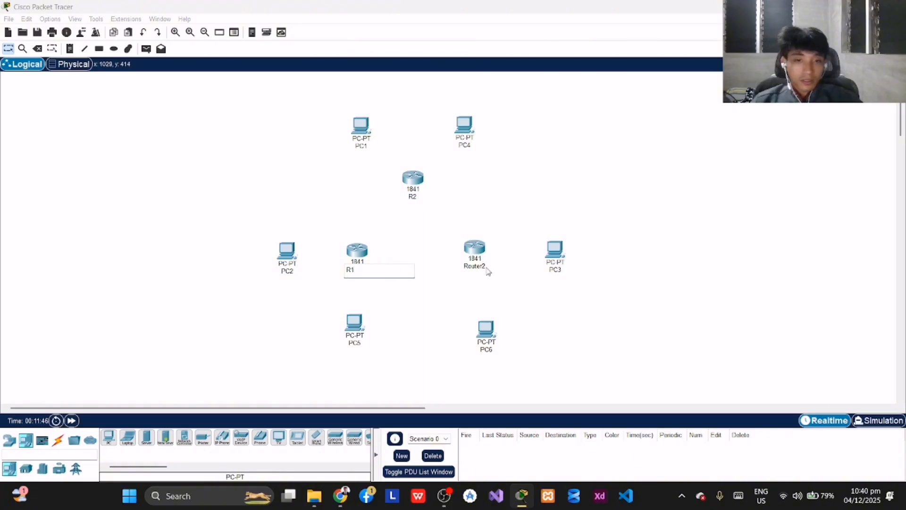
{"action": "left_click", "coordinate": [481, 268]}
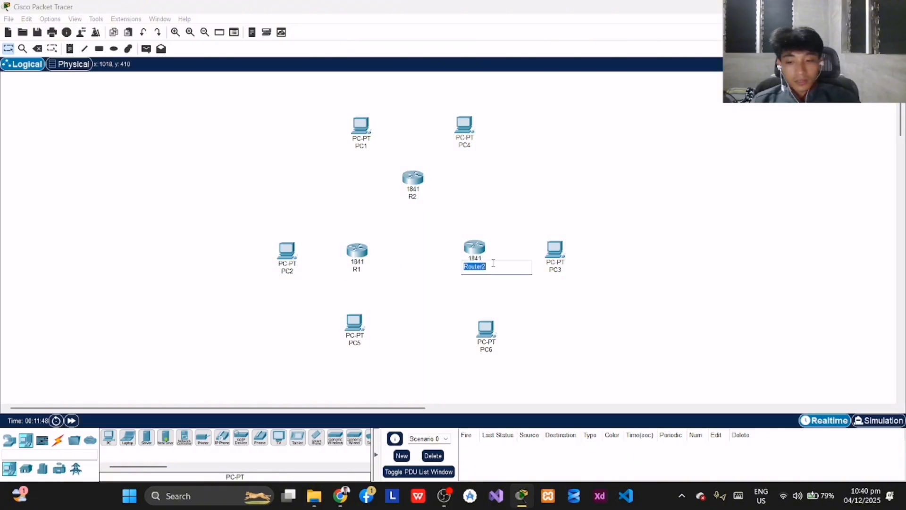
{"action": "type", "text": "R2"}
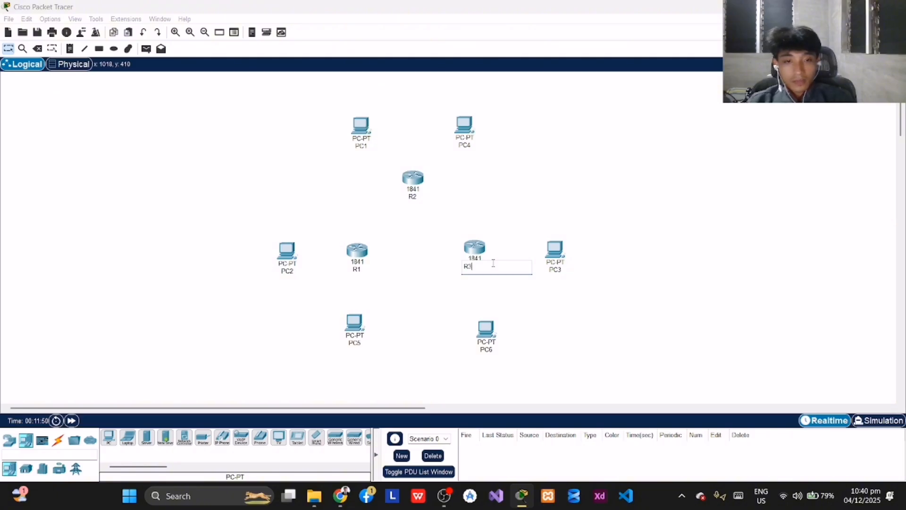
{"action": "left_click", "coordinate": [511, 348]}
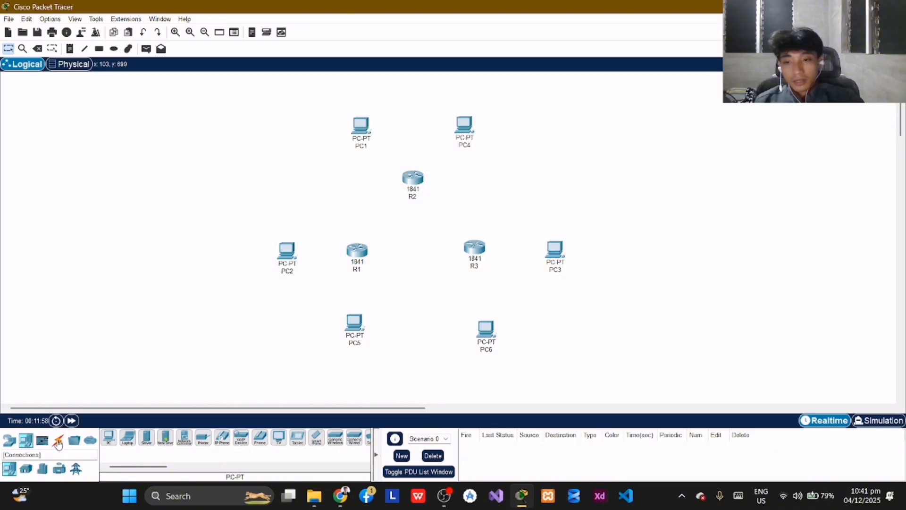
Cable PC1 to R2 FastEthernet0/0 and PC4 to R2 FastEthernet0/1 with copper cross-over
{"action": "left_click", "coordinate": [58, 441]}
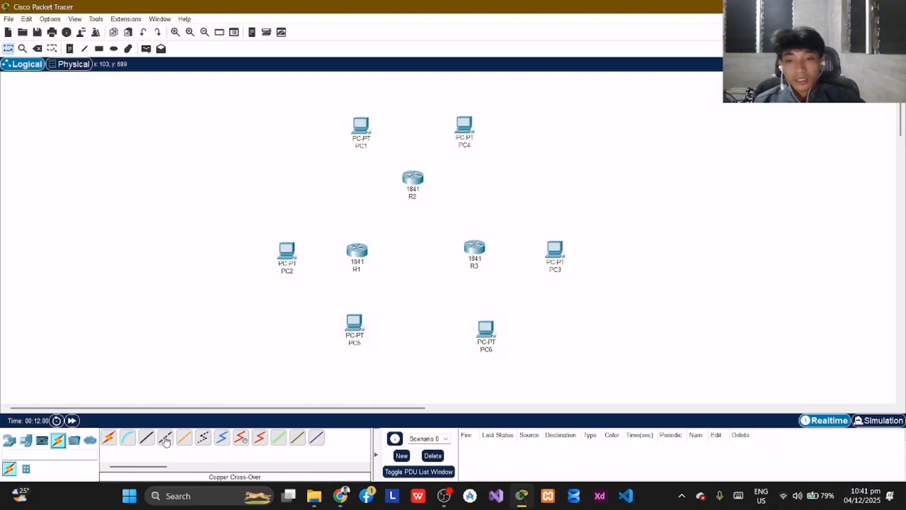
{"action": "left_click", "coordinate": [165, 439]}
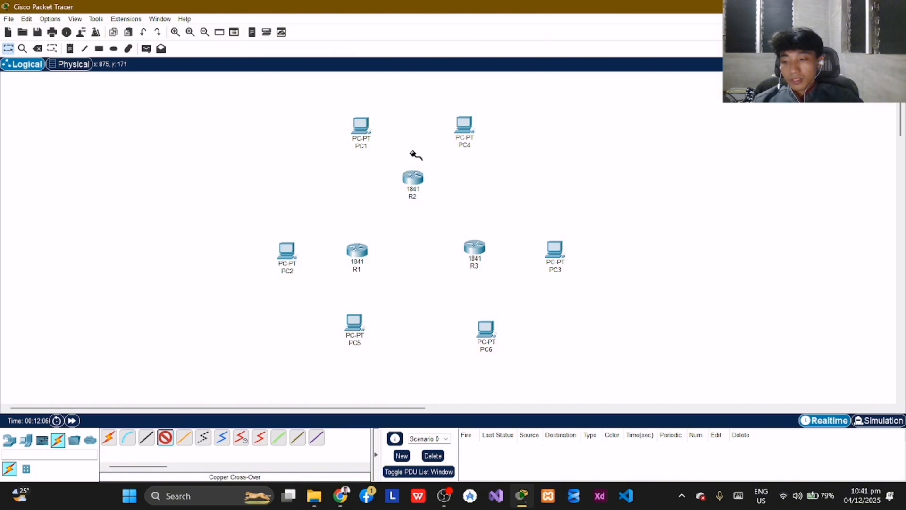
{"action": "left_click", "coordinate": [360, 124]}
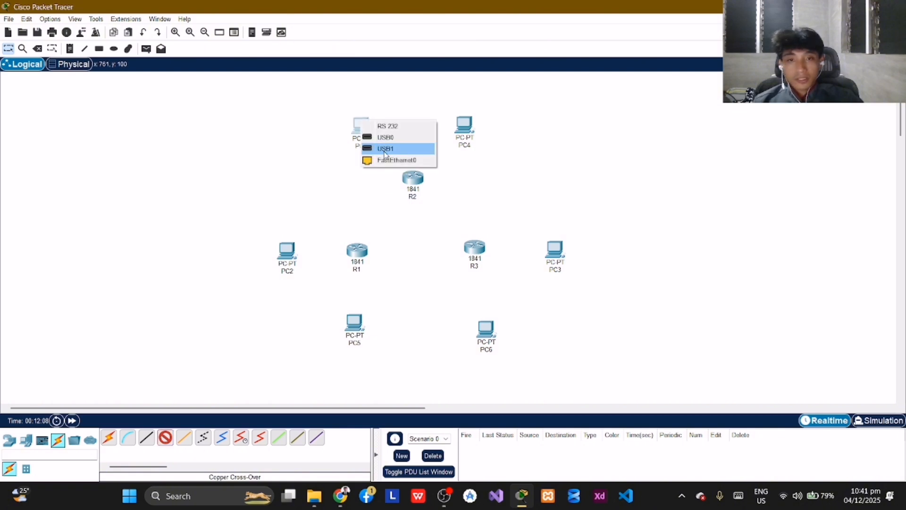
{"action": "left_click", "coordinate": [396, 160]}
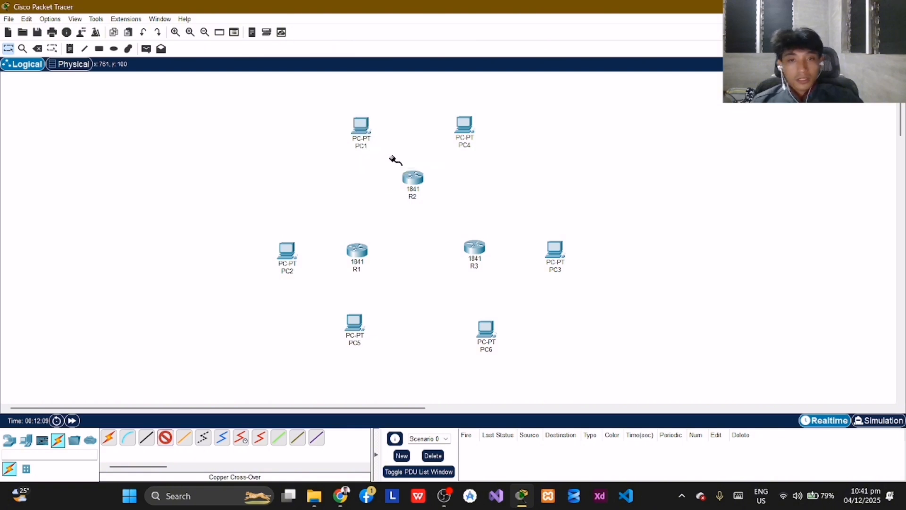
{"action": "left_click", "coordinate": [411, 178]}
{"action": "left_click", "coordinate": [448, 208]}
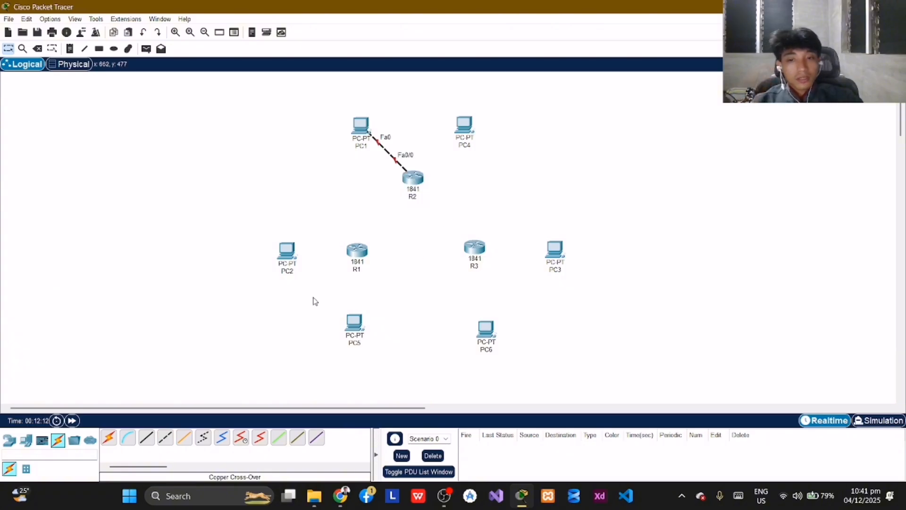
{"action": "left_click", "coordinate": [166, 439]}
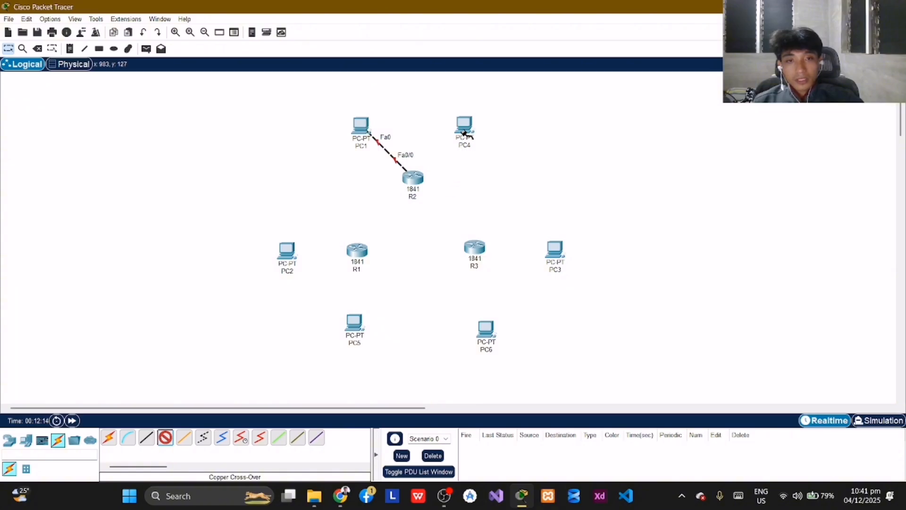
{"action": "left_click", "coordinate": [464, 127]}
{"action": "left_click", "coordinate": [478, 164]}
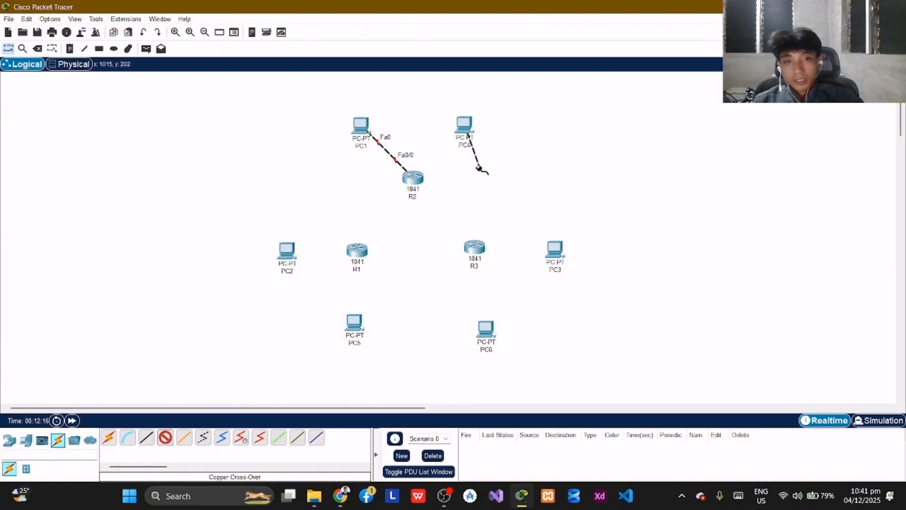
{"action": "left_click", "coordinate": [425, 174]}
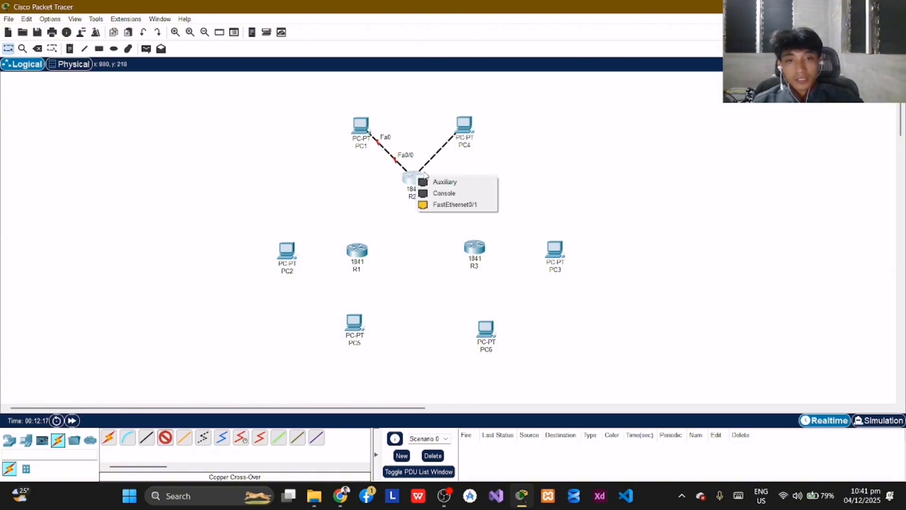
{"action": "left_click", "coordinate": [457, 204]}
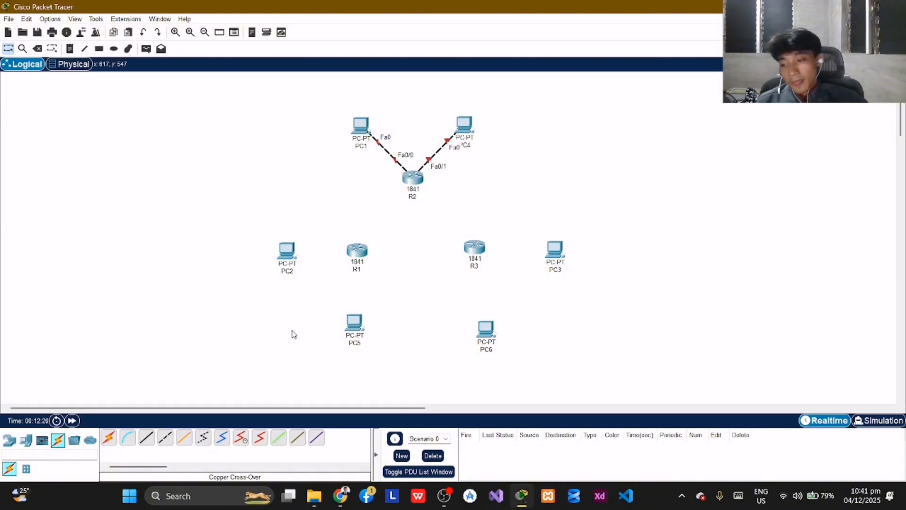
Cable PC2 to R1 FastEthernet0/0 and PC5 to R1 FastEthernet0/1
{"action": "left_click", "coordinate": [163, 440]}
{"action": "left_click", "coordinate": [285, 251]}
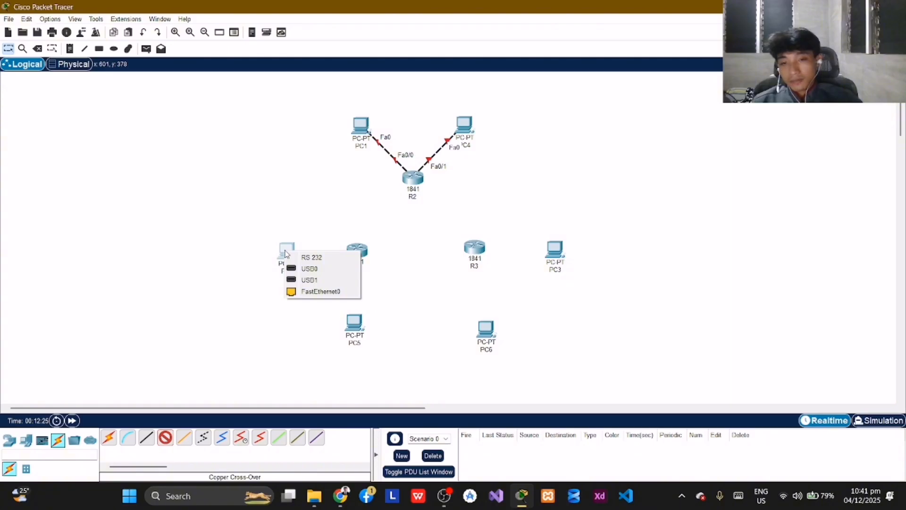
{"action": "left_click", "coordinate": [314, 291]}
{"action": "left_click", "coordinate": [359, 251]}
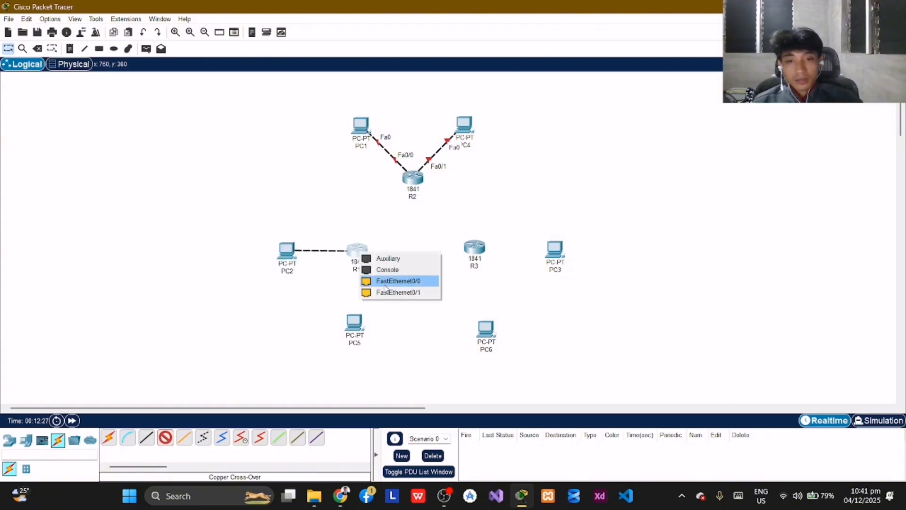
{"action": "left_click", "coordinate": [386, 282]}
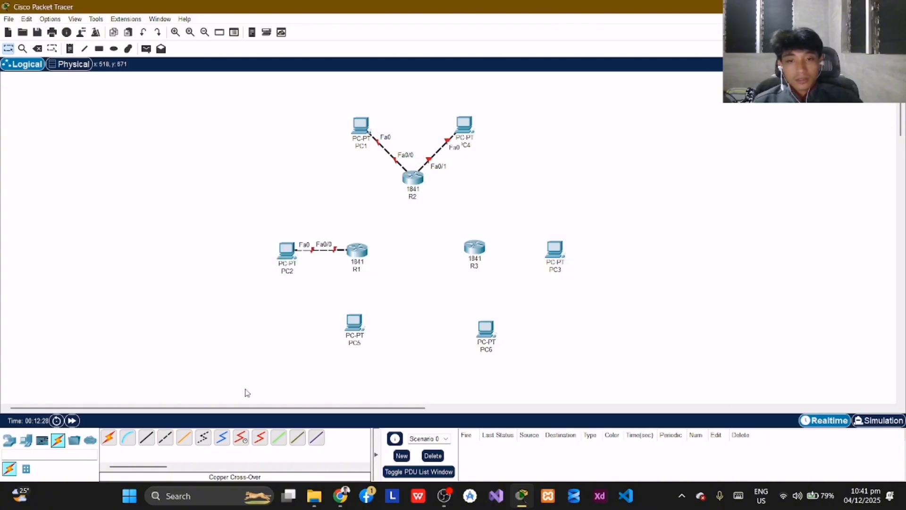
{"action": "left_click", "coordinate": [167, 438]}
{"action": "left_click", "coordinate": [355, 324]}
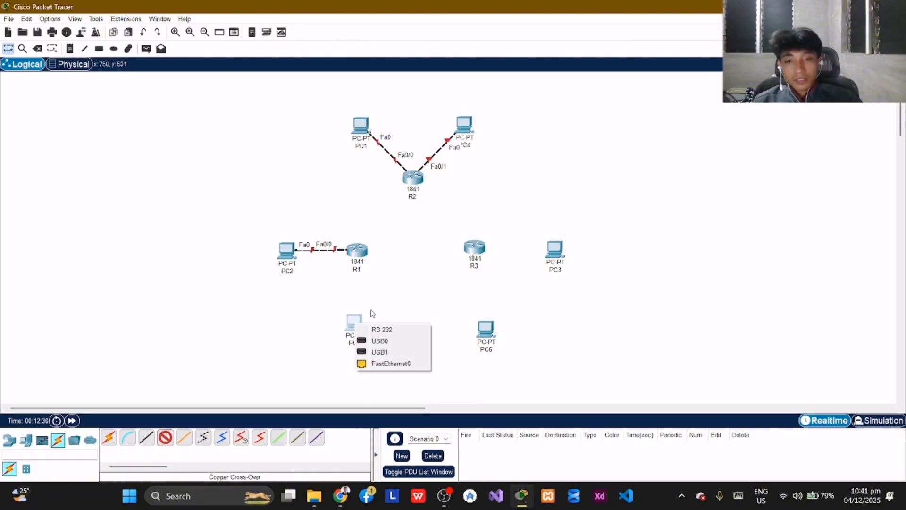
{"action": "left_click", "coordinate": [394, 365]}
{"action": "left_click", "coordinate": [357, 251]}
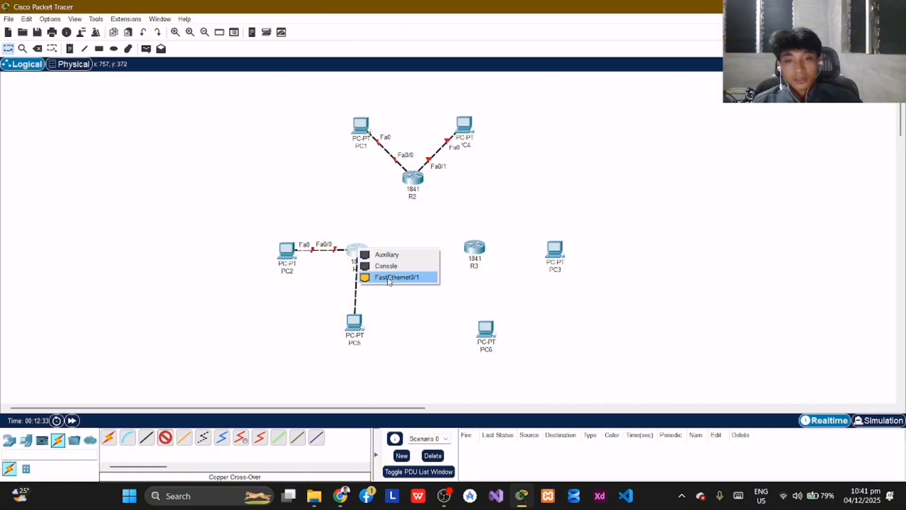
{"action": "left_click", "coordinate": [388, 281]}
Cable PC6 to R3 FastEthernet0/0 and PC3 to R3 FastEthernet0/1
{"action": "left_click", "coordinate": [165, 441]}
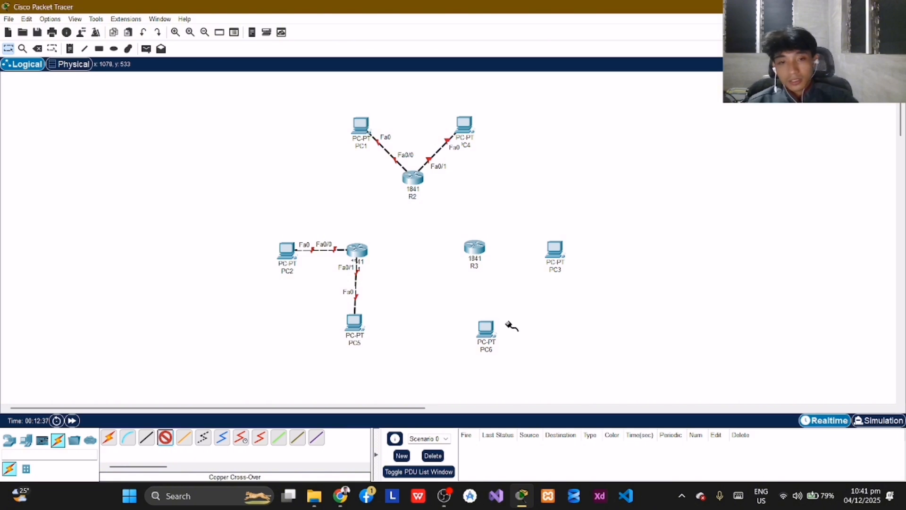
{"action": "left_click", "coordinate": [485, 330]}
{"action": "left_click", "coordinate": [519, 368]}
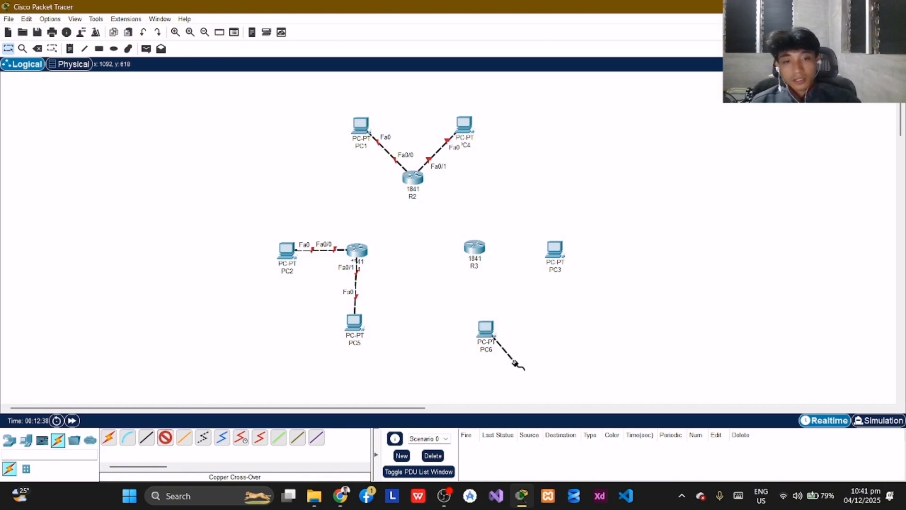
{"action": "left_click", "coordinate": [475, 250]}
{"action": "left_click", "coordinate": [493, 278]}
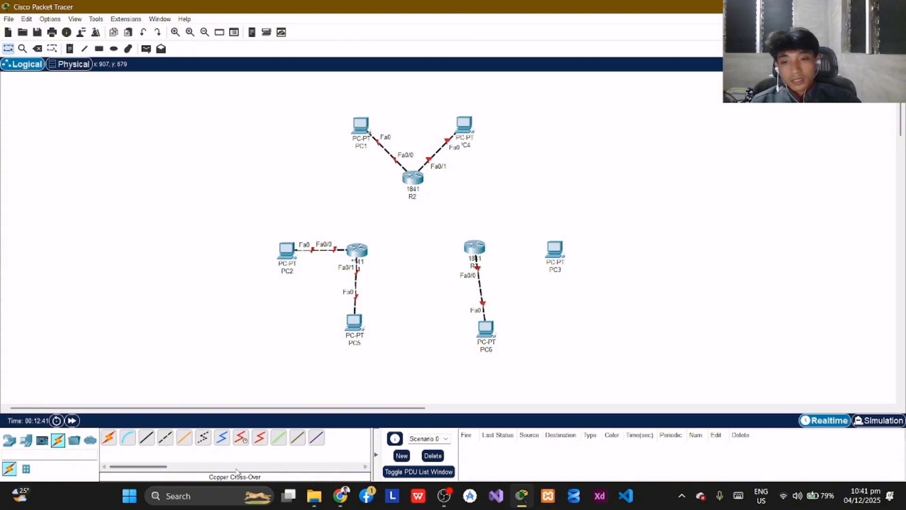
{"action": "left_click", "coordinate": [165, 437]}
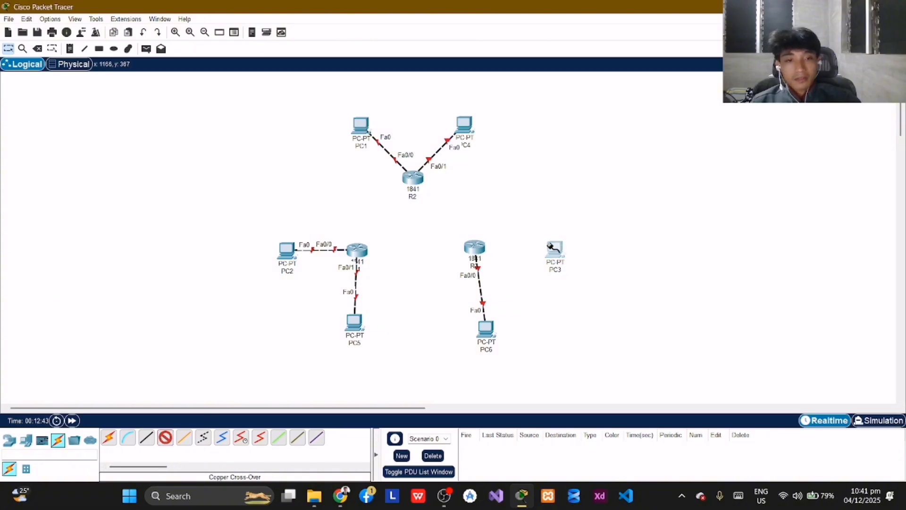
{"action": "left_click", "coordinate": [554, 249]}
{"action": "left_click", "coordinate": [592, 285]}
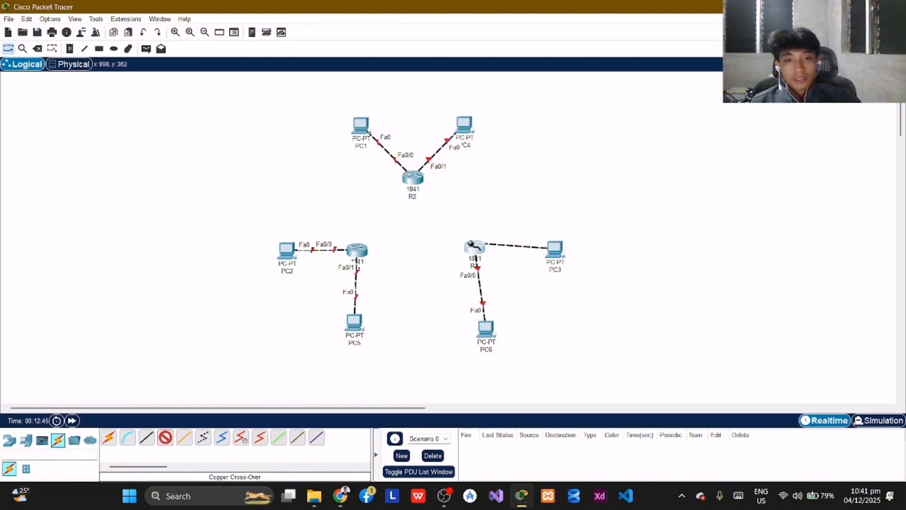
{"action": "left_click", "coordinate": [473, 244]}
{"action": "left_click", "coordinate": [524, 273]}
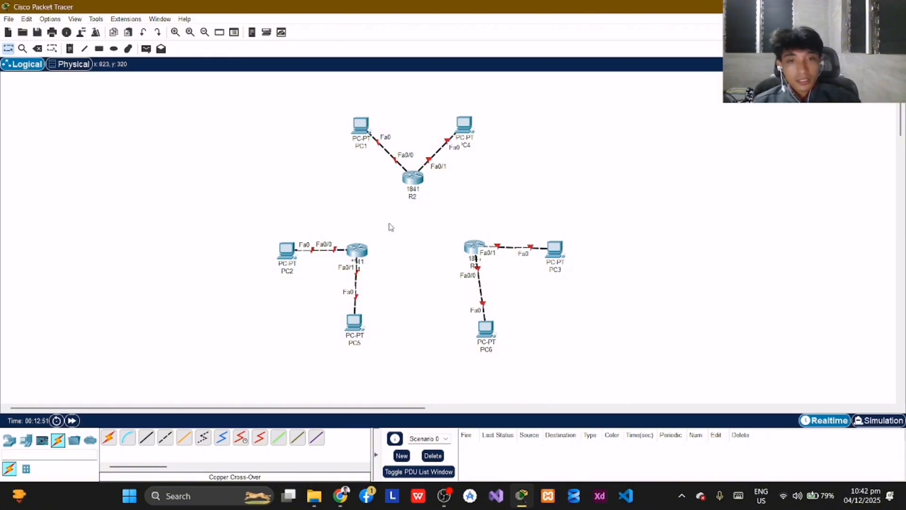
Power off R1 and install a WIC-2T serial card in its empty slot
{"action": "left_click", "coordinate": [359, 250]}
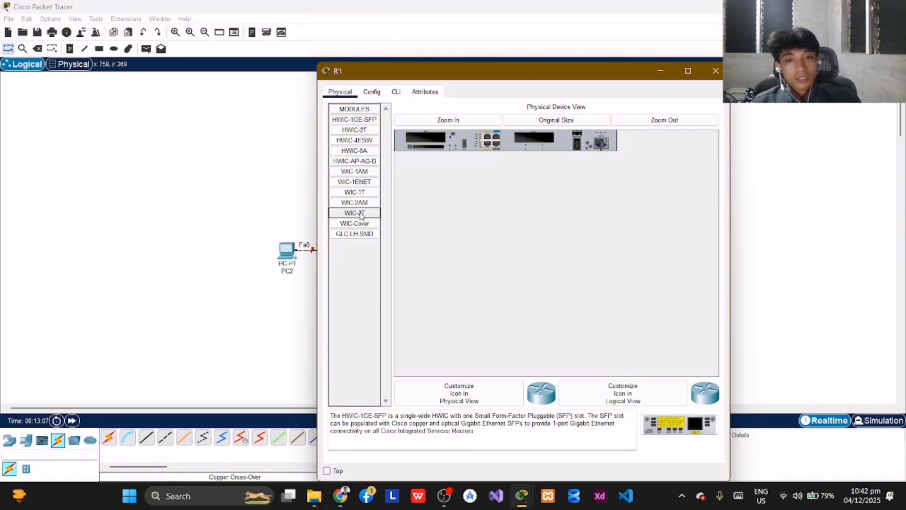
{"action": "left_click_drag", "start_coordinate": [361, 215], "coordinate": [537, 143]}
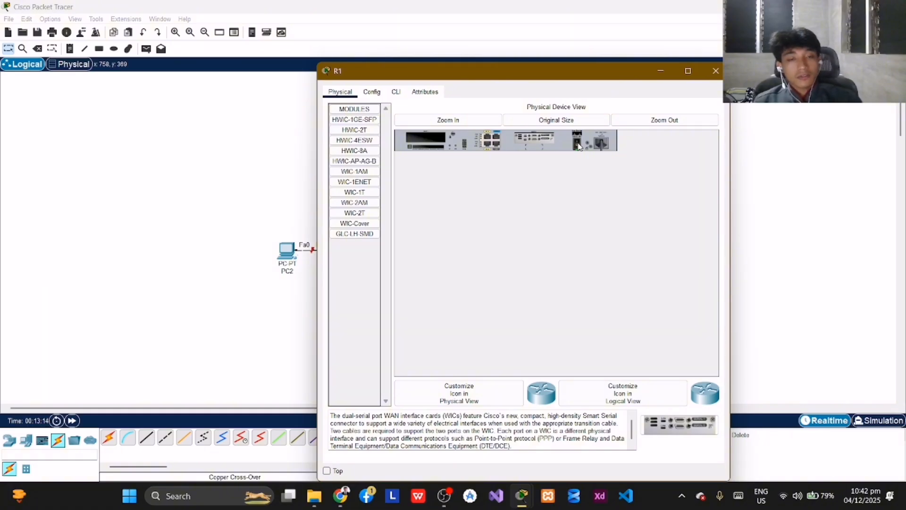
{"action": "left_click_drag", "start_coordinate": [527, 137], "coordinate": [354, 213]}
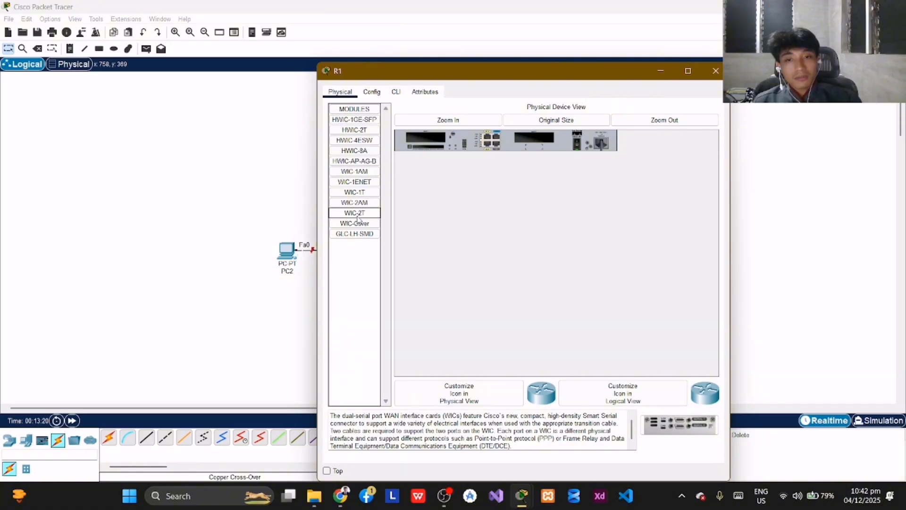
{"action": "left_click_drag", "start_coordinate": [357, 219], "coordinate": [536, 139]}
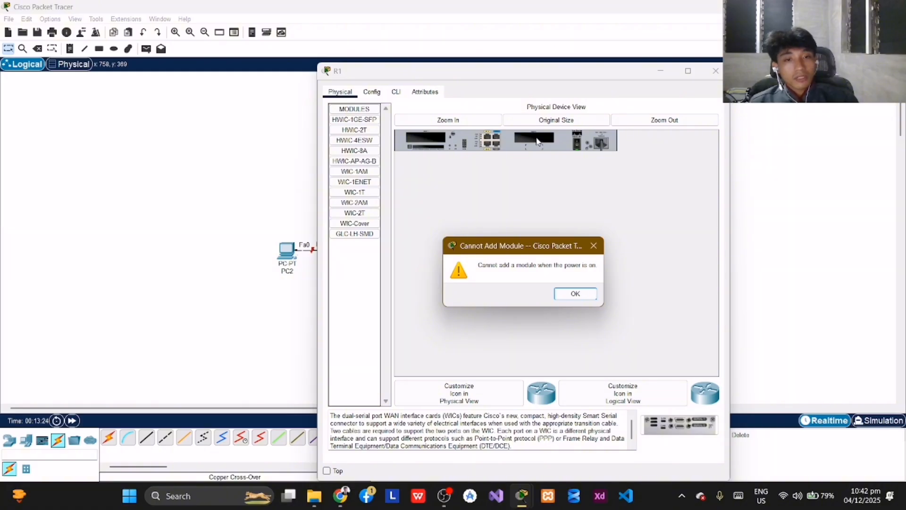
{"action": "left_click", "coordinate": [586, 296]}
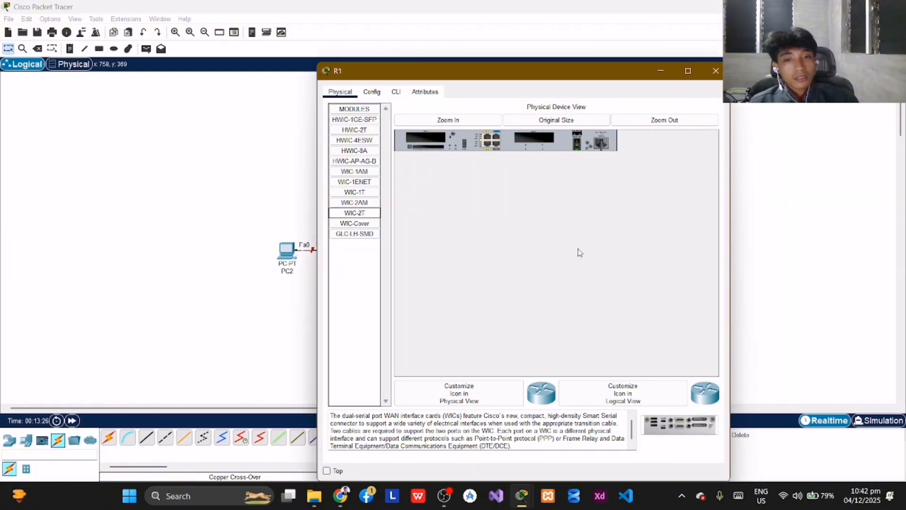
{"action": "left_click", "coordinate": [580, 144]}
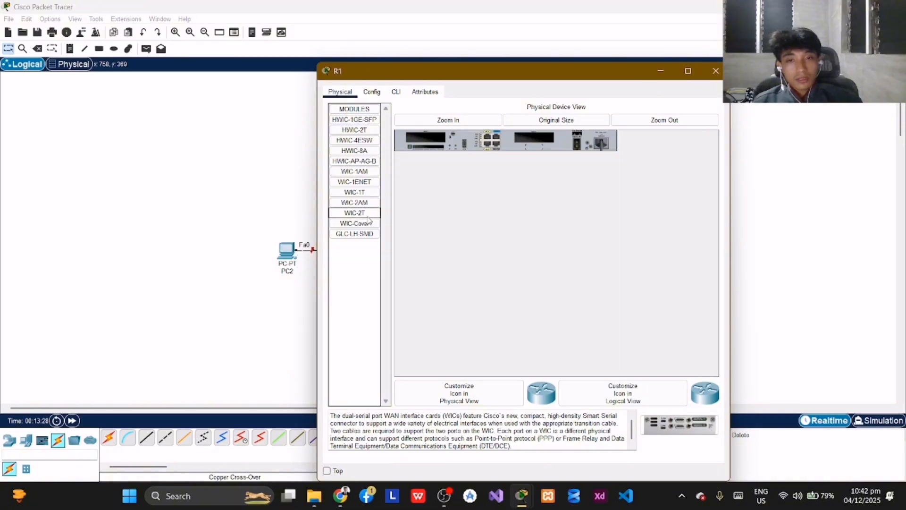
{"action": "left_click_drag", "start_coordinate": [369, 218], "coordinate": [534, 139]}
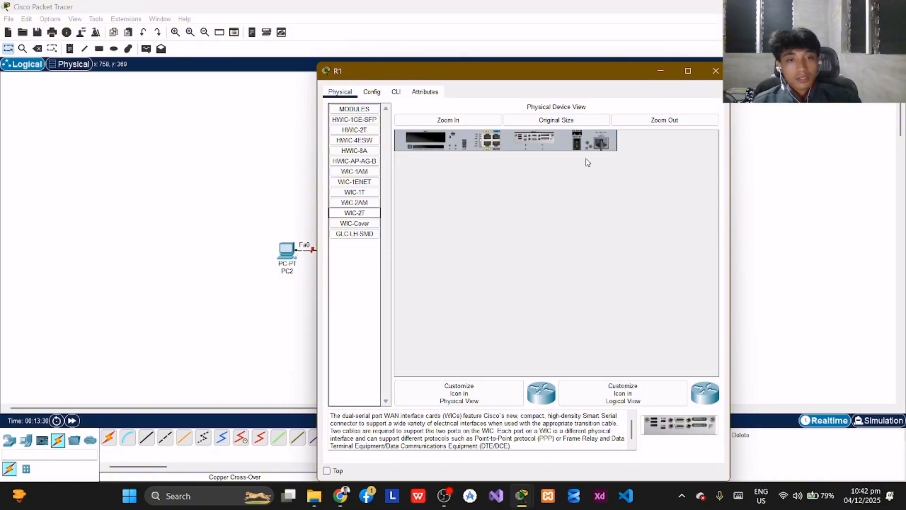
{"action": "left_click", "coordinate": [715, 71]}
Install a WIC-2T card in R2 and power it back on
{"action": "left_click", "coordinate": [416, 182]}
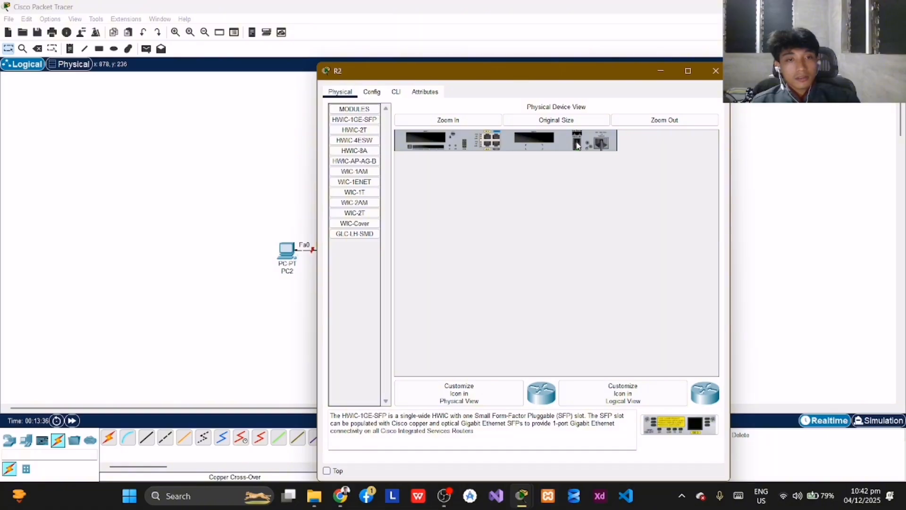
{"action": "left_click_drag", "start_coordinate": [364, 214], "coordinate": [531, 138]}
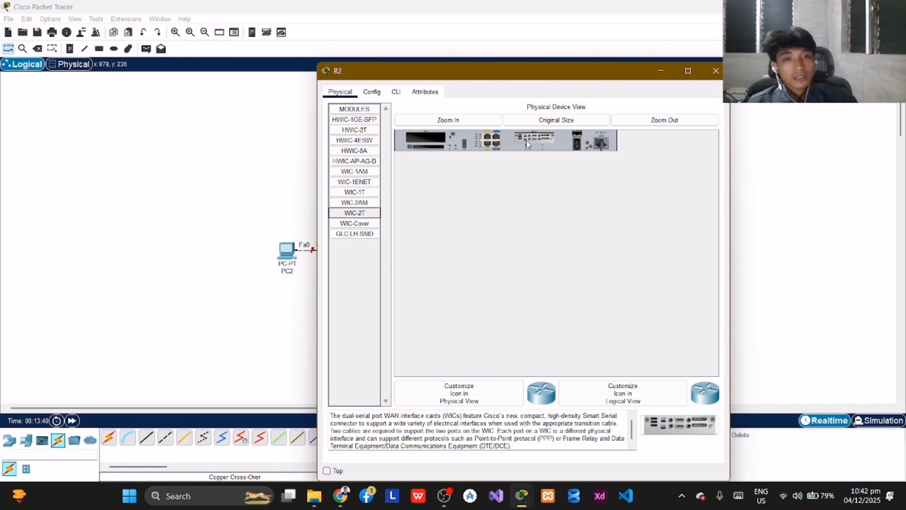
{"action": "left_click", "coordinate": [580, 145]}
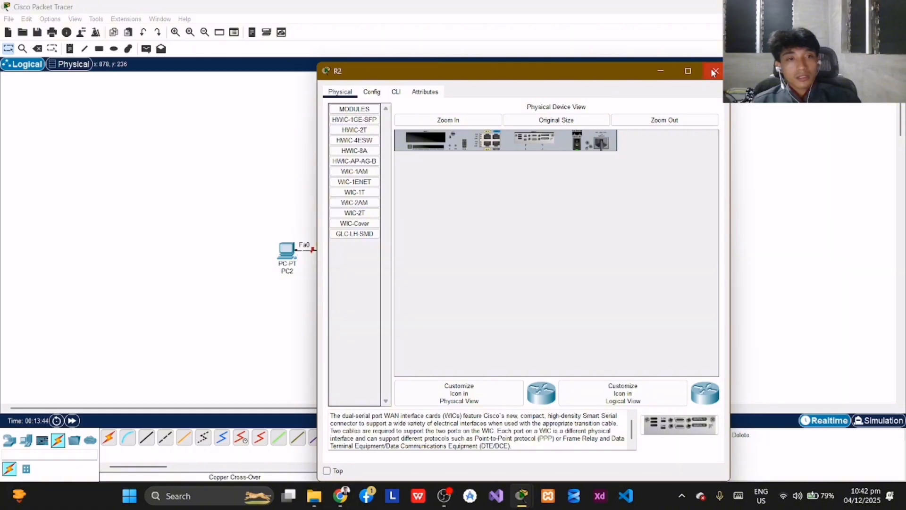
{"action": "left_click", "coordinate": [714, 72]}
Install a WIC-2T card in R3's empty slot and close its window
{"action": "left_click", "coordinate": [475, 248]}
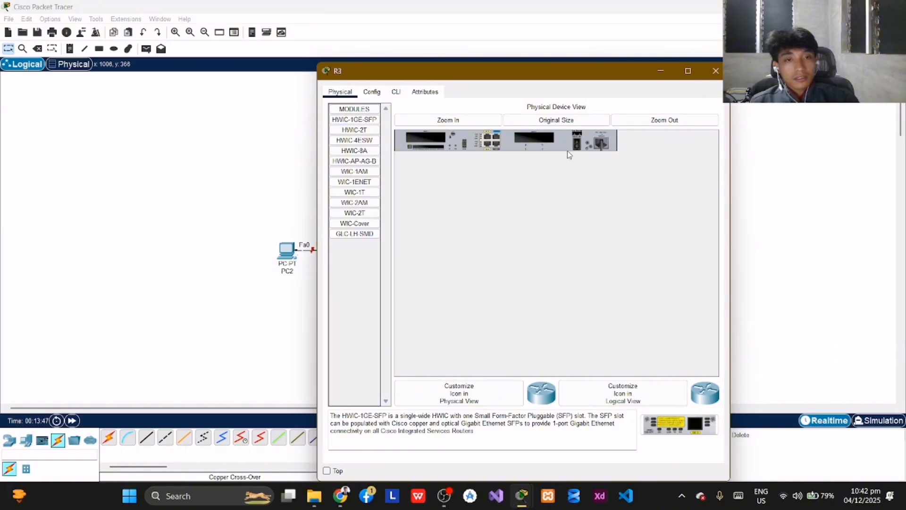
{"action": "left_click", "coordinate": [361, 213]}
{"action": "left_click_drag", "start_coordinate": [361, 213], "coordinate": [534, 138]}
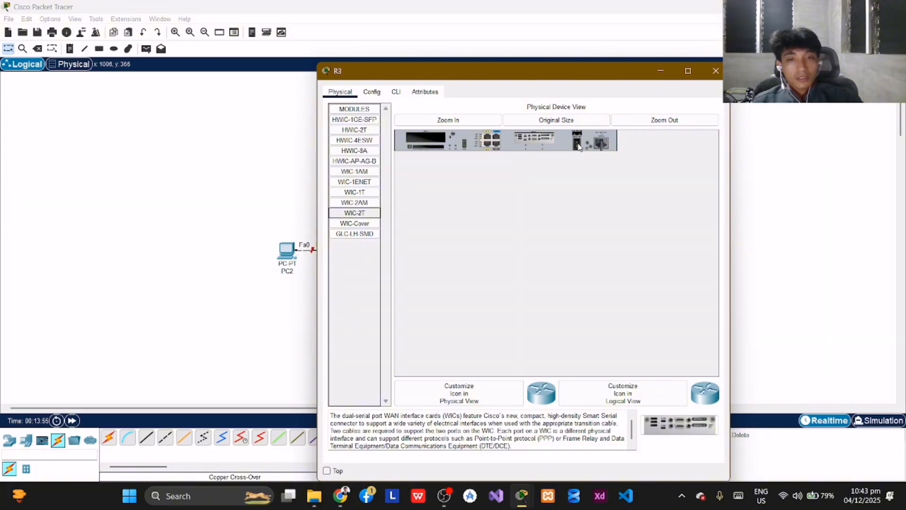
{"action": "left_click", "coordinate": [715, 71]}
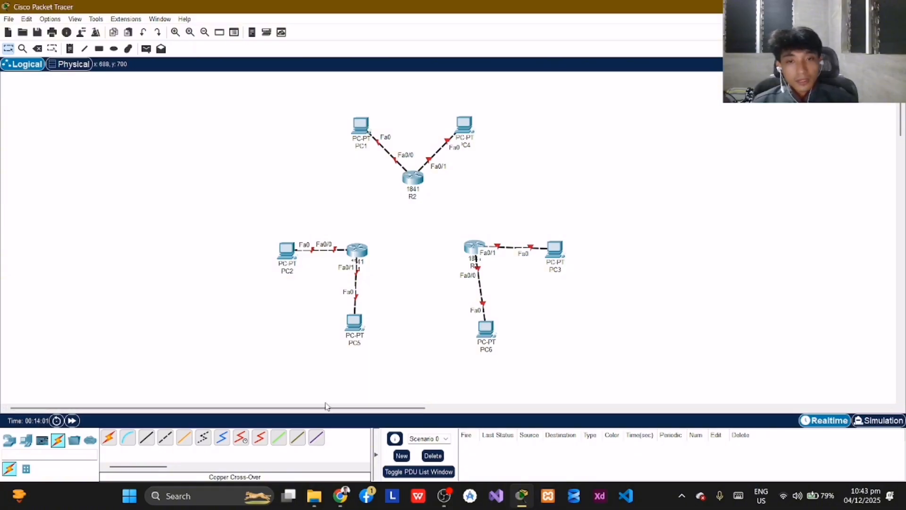
Link R2 Serial0/0/0 to R1 Serial0/0/0 with a Serial DCE cable
{"action": "left_click", "coordinate": [241, 437]}
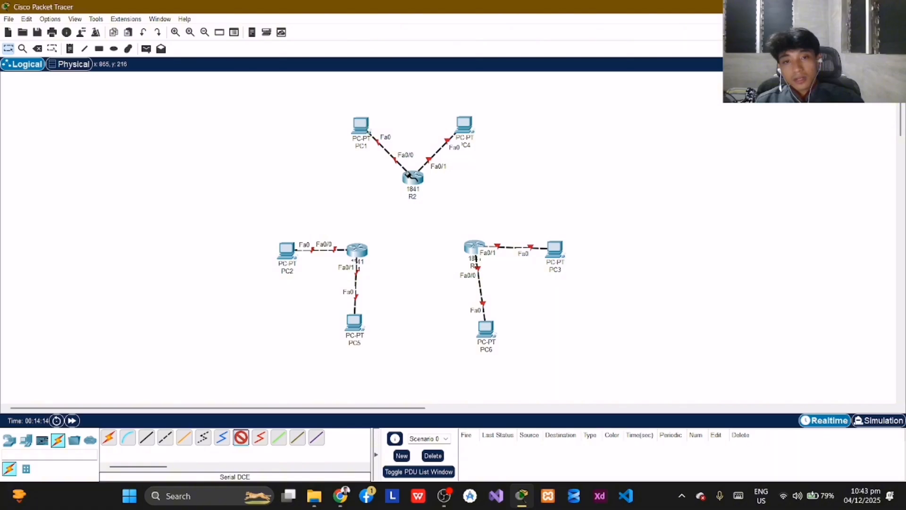
{"action": "left_click", "coordinate": [409, 176]}
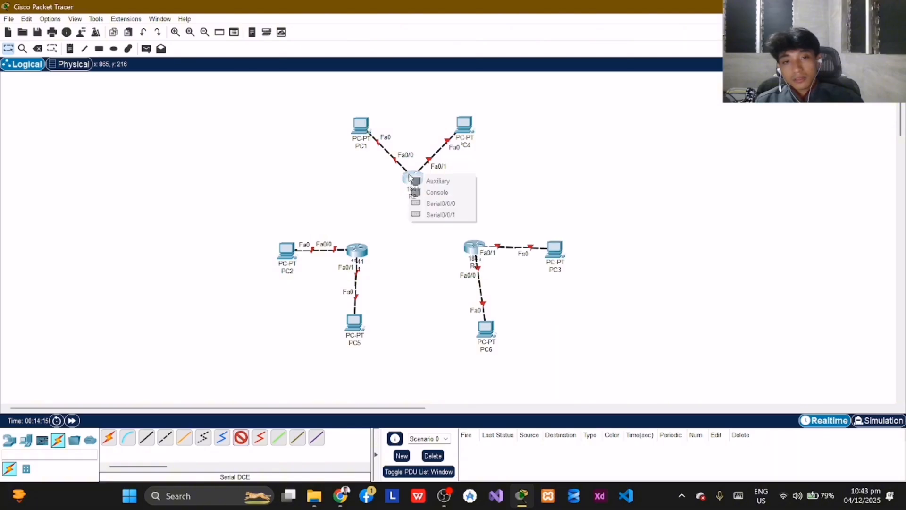
{"action": "left_click", "coordinate": [421, 205]}
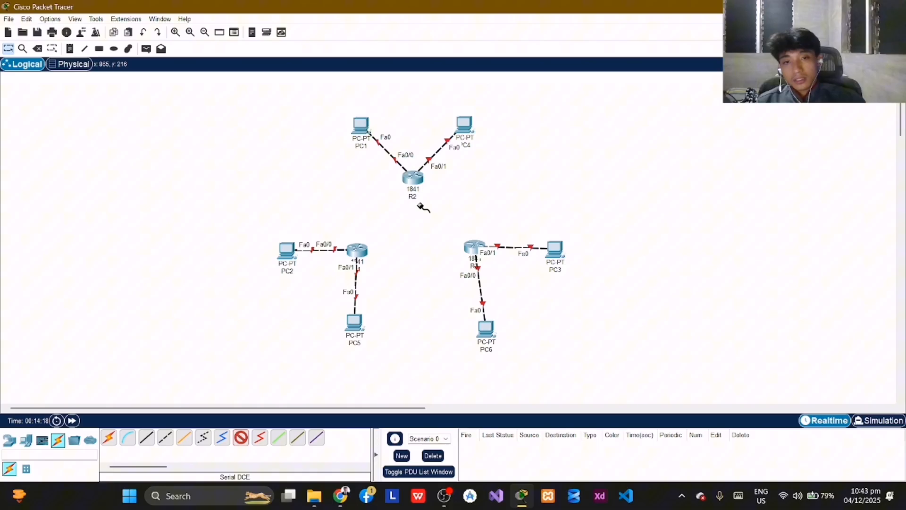
{"action": "left_click", "coordinate": [360, 247]}
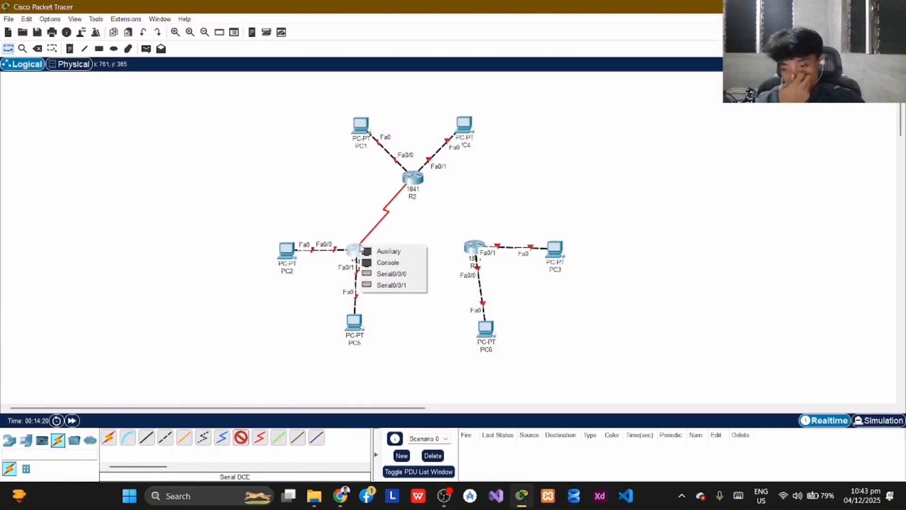
{"action": "left_click", "coordinate": [391, 276]}
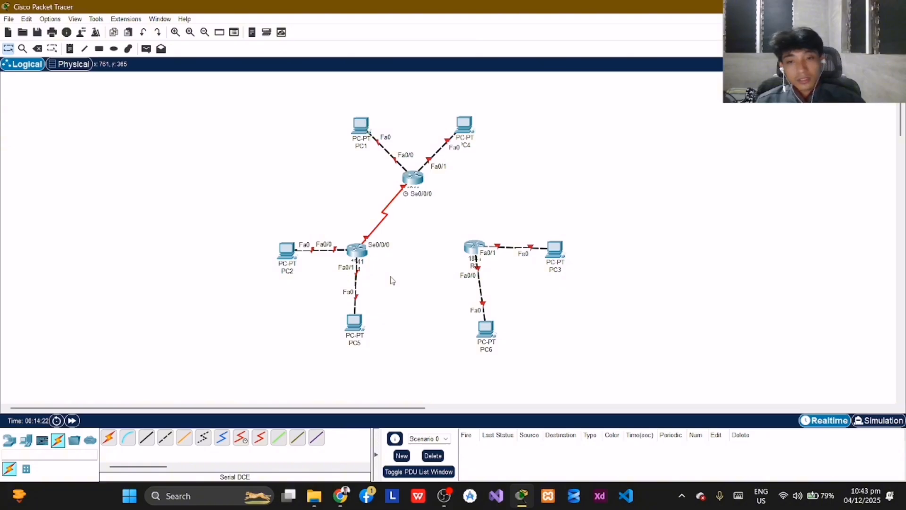
Link R3 Serial0/0/0 to R2 Serial0/0/1 with a serial cable
{"action": "left_click", "coordinate": [240, 439]}
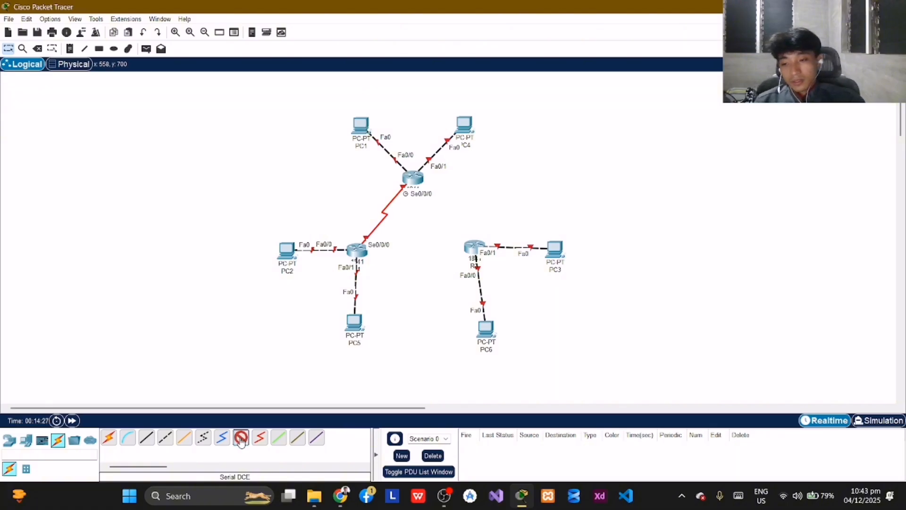
{"action": "left_click", "coordinate": [474, 242]}
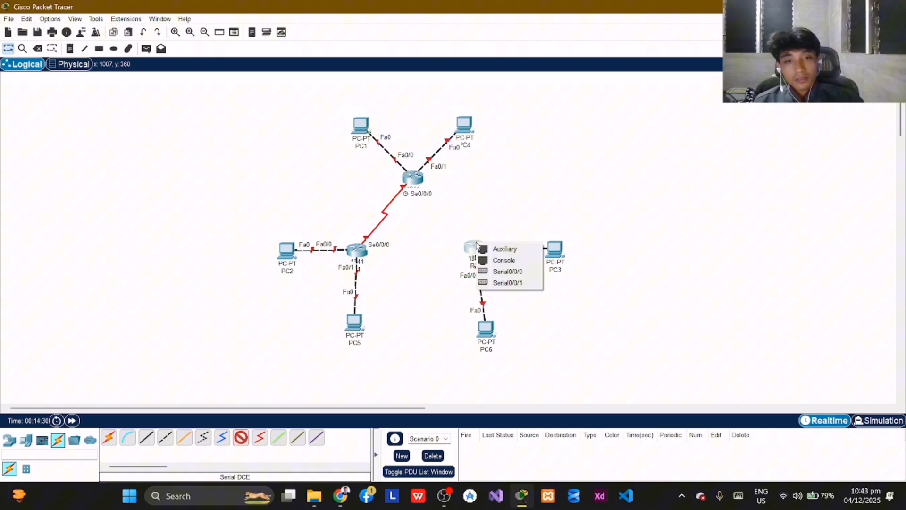
{"action": "left_click", "coordinate": [497, 272]}
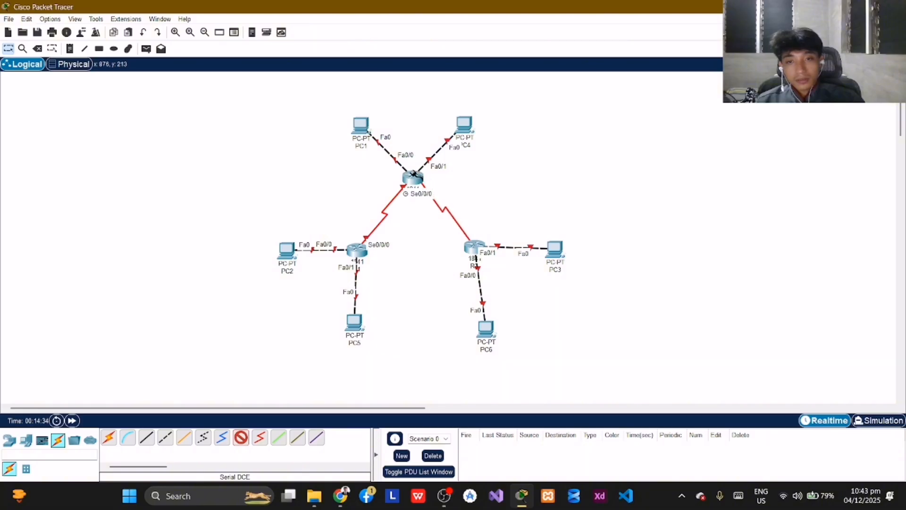
{"action": "left_click", "coordinate": [411, 176]}
{"action": "left_click", "coordinate": [411, 175]}
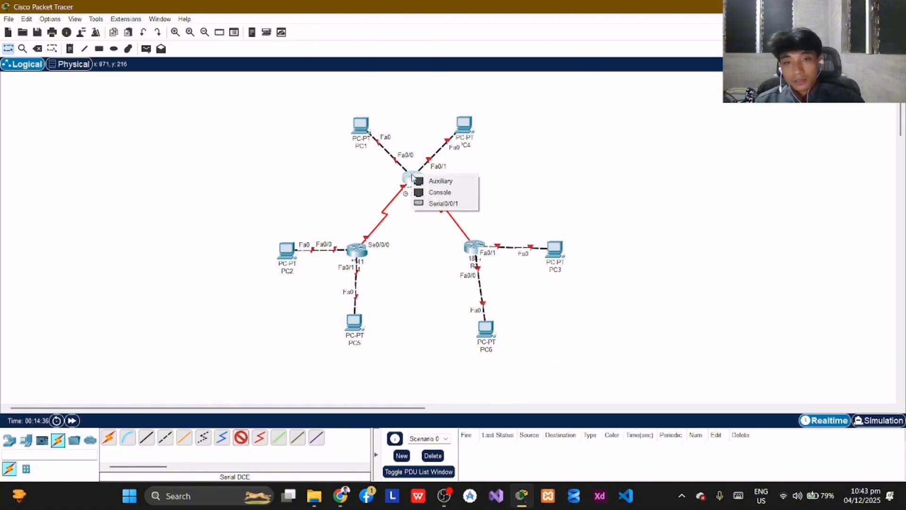
{"action": "left_click", "coordinate": [451, 205]}
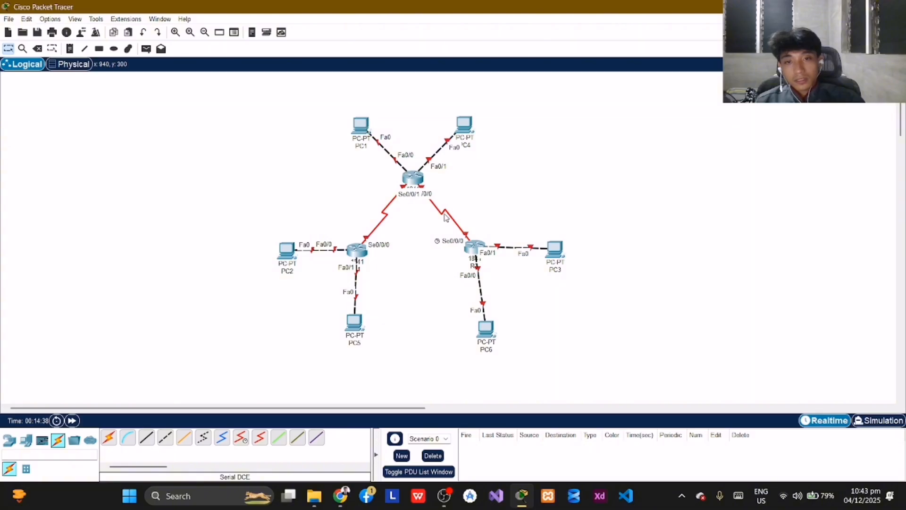
Link R1 Serial0/0/1 to R3 Serial0/0/1 to complete the triangle
{"action": "left_click", "coordinate": [244, 440]}
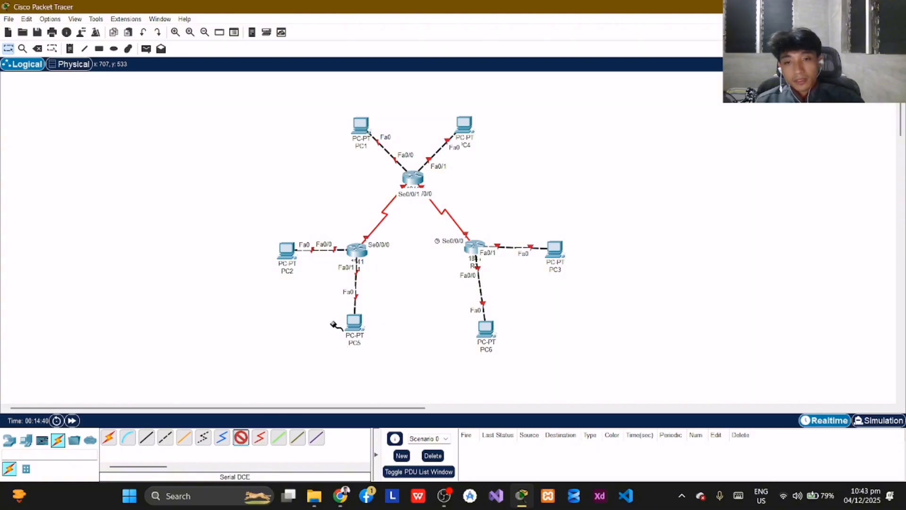
{"action": "left_click", "coordinate": [358, 249]}
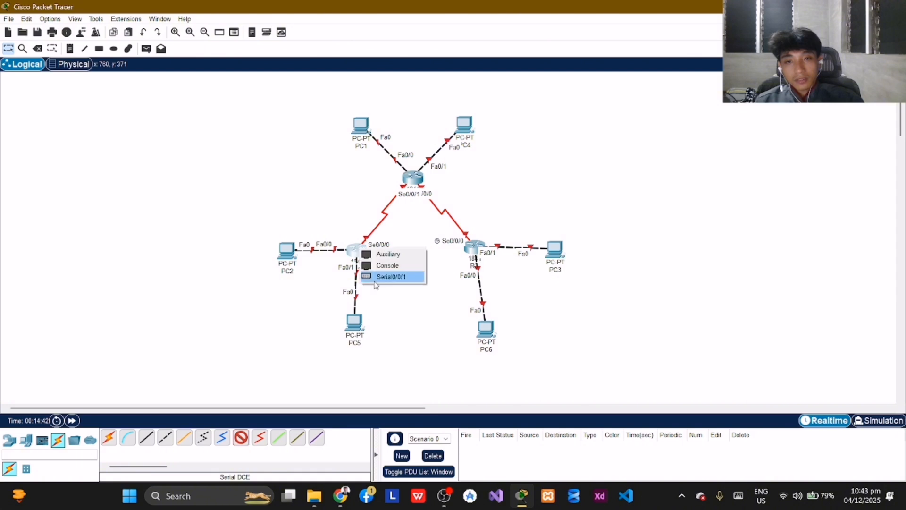
{"action": "left_click", "coordinate": [395, 275]}
{"action": "left_click", "coordinate": [471, 248]}
{"action": "left_click", "coordinate": [472, 247]}
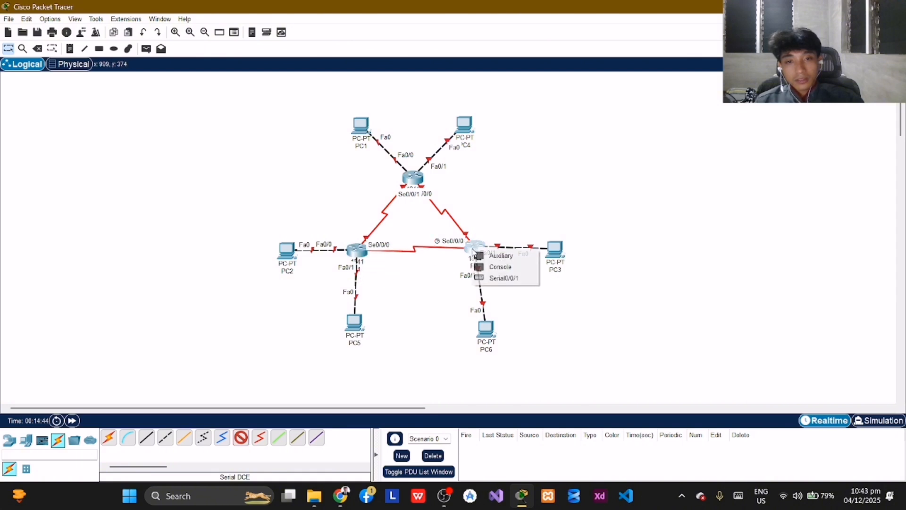
{"action": "left_click", "coordinate": [486, 276]}
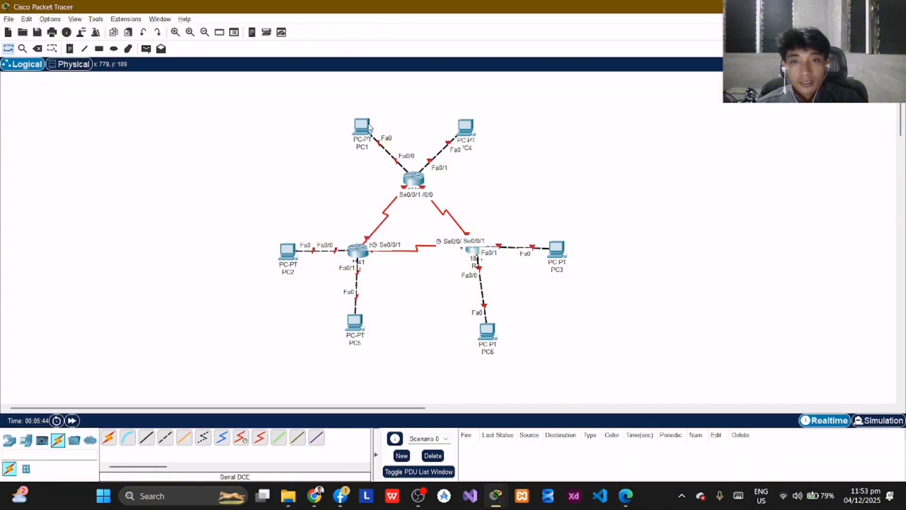
In PC1's IP Configuration enter 192.168.7.254, mask 255.255.252.0, gateway 192.168.4.1
{"action": "left_click", "coordinate": [363, 126]}
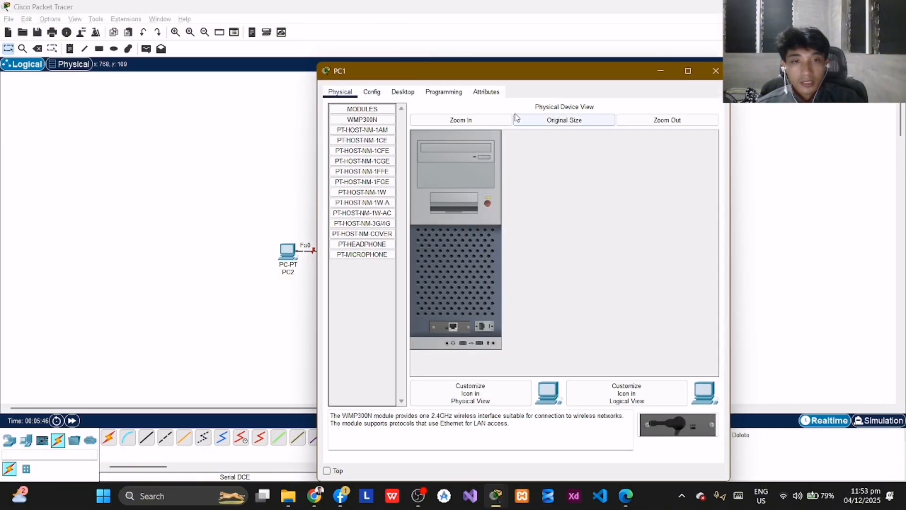
{"action": "left_click", "coordinate": [402, 92]}
{"action": "left_click", "coordinate": [366, 150]}
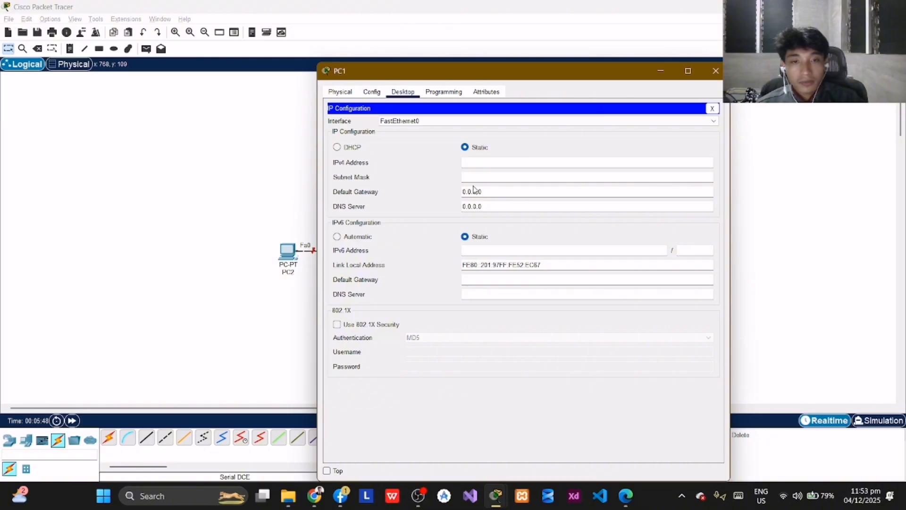
{"action": "left_click", "coordinate": [493, 161]}
{"action": "type", "text": "192.168.7.254"}
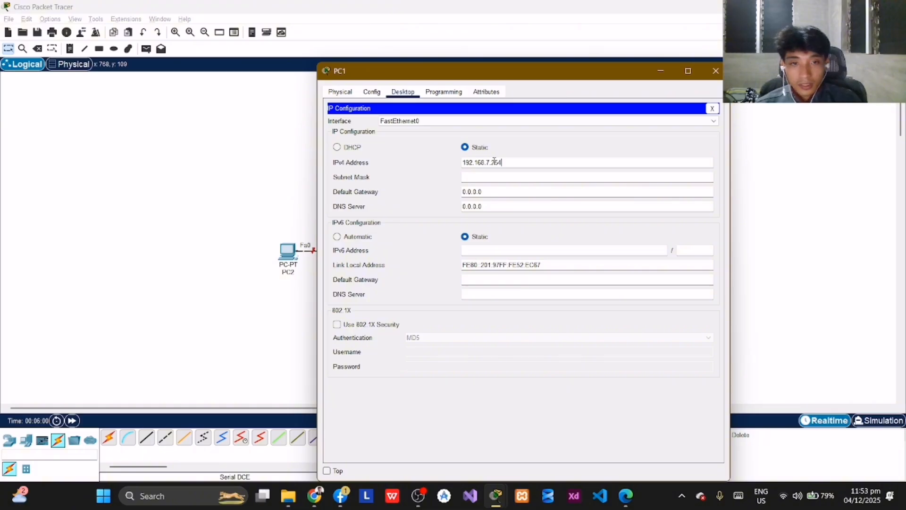
{"action": "left_click", "coordinate": [502, 178]}
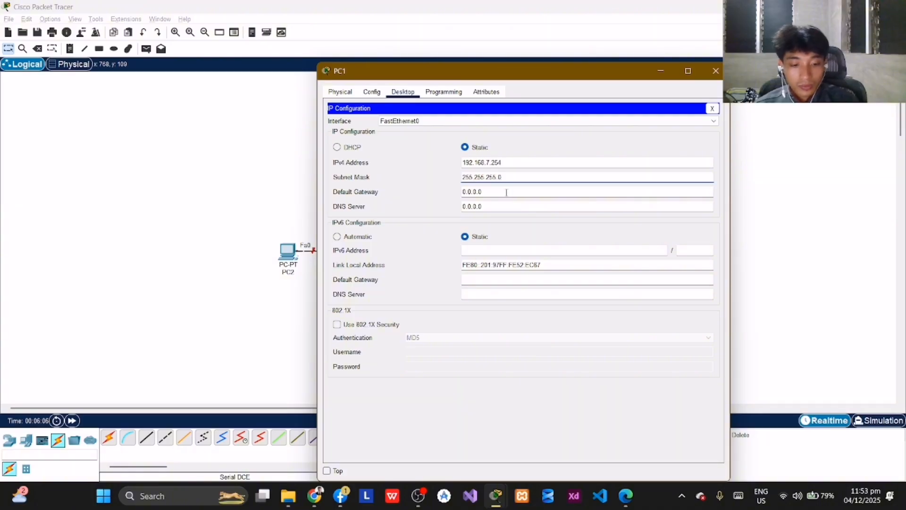
{"action": "type", "text": "2"}
{"action": "key", "text": "Delete"}
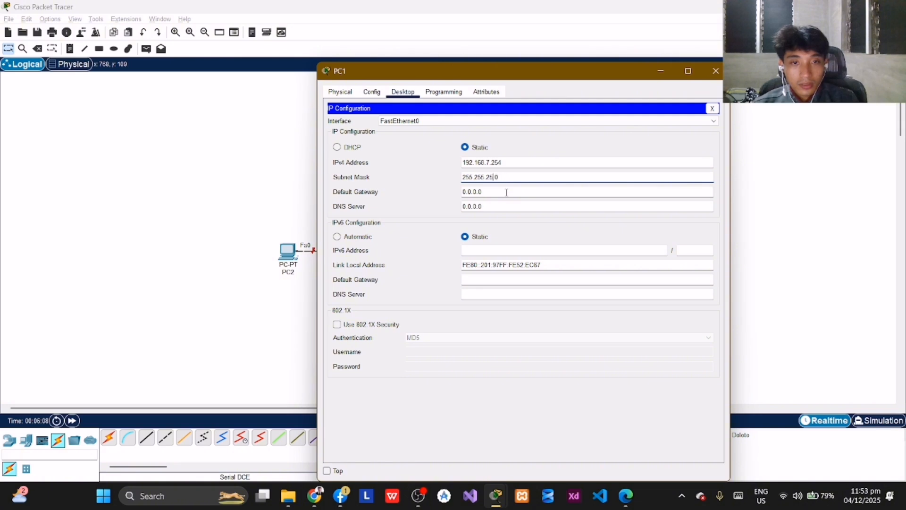
{"action": "key", "text": "Tab"}
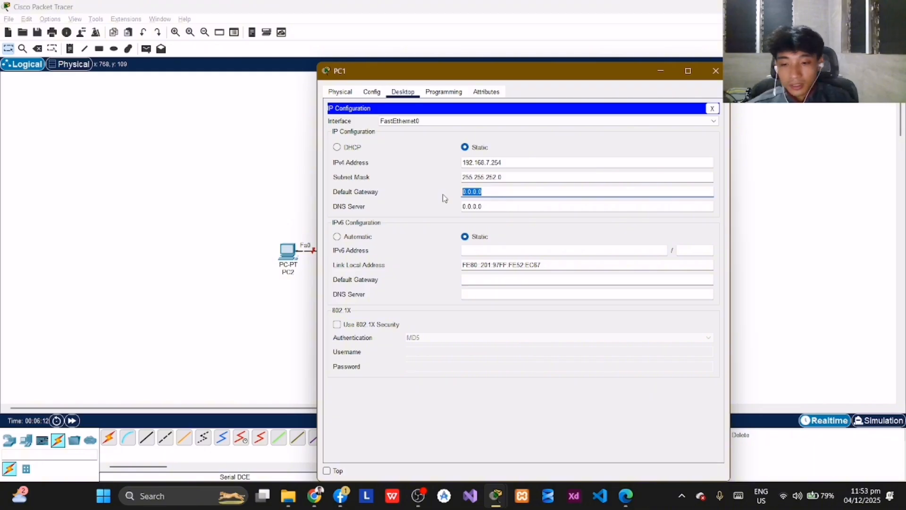
{"action": "type", "text": "192.1"}
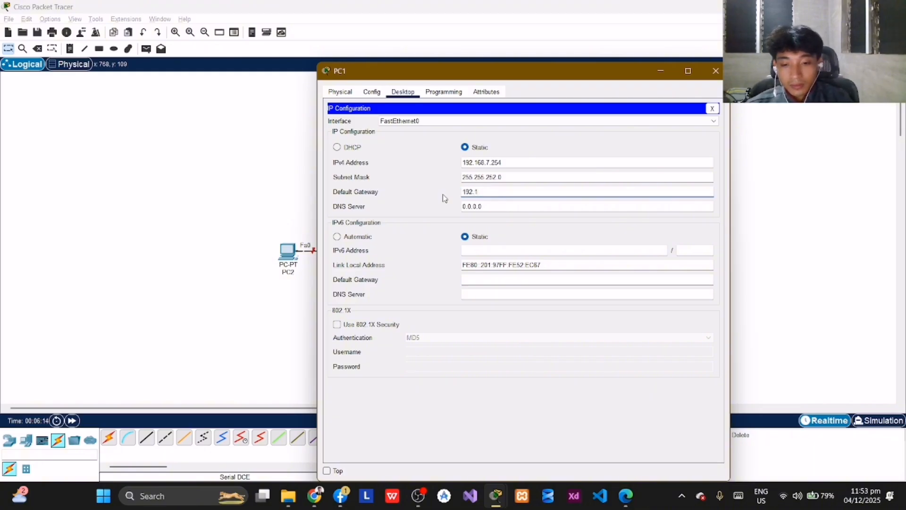
{"action": "type", "text": "68"}
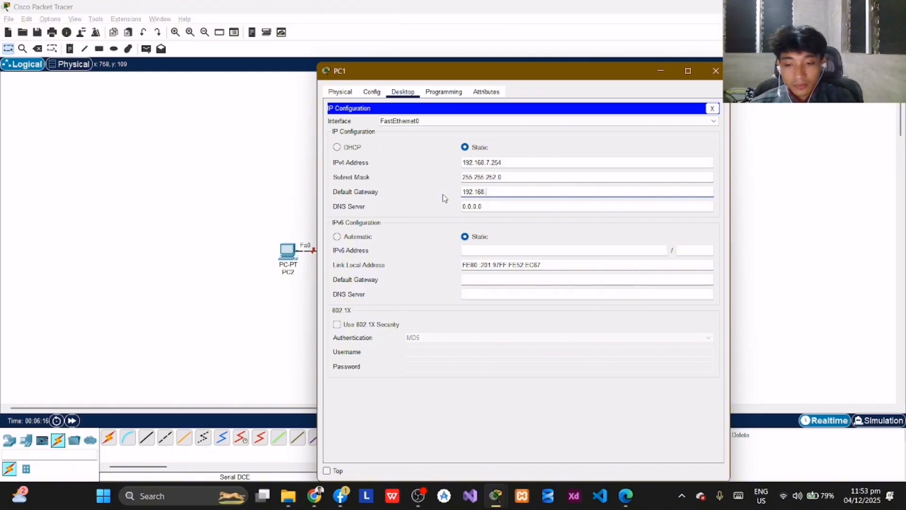
{"action": "type", "text": ".4.1"}
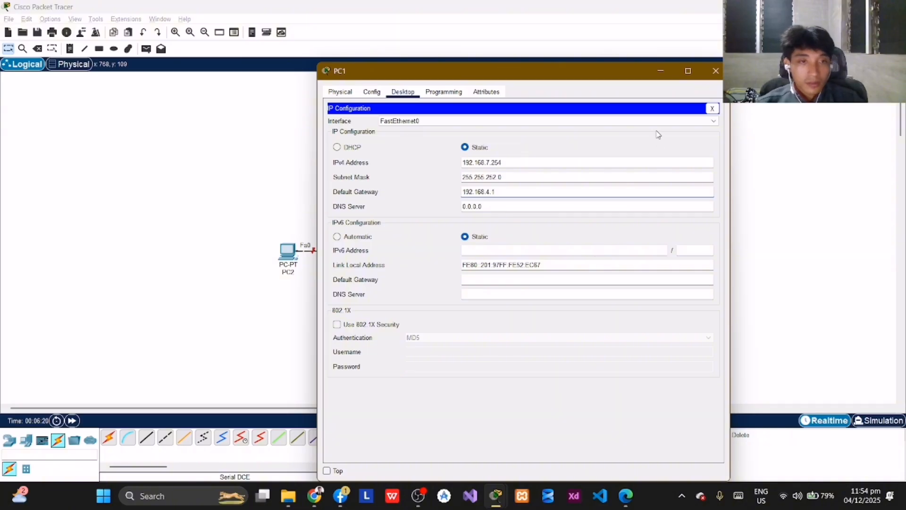
{"action": "left_click", "coordinate": [716, 72]}
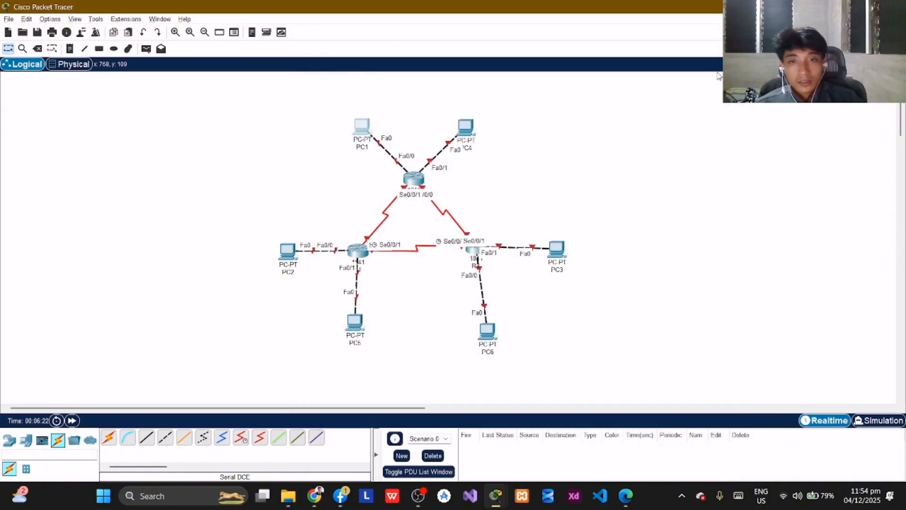
In PC2's IP Configuration enter 192.168.9.254, mask 255.255.254.0, gateway 192.168.8.1
{"action": "left_click", "coordinate": [285, 266]}
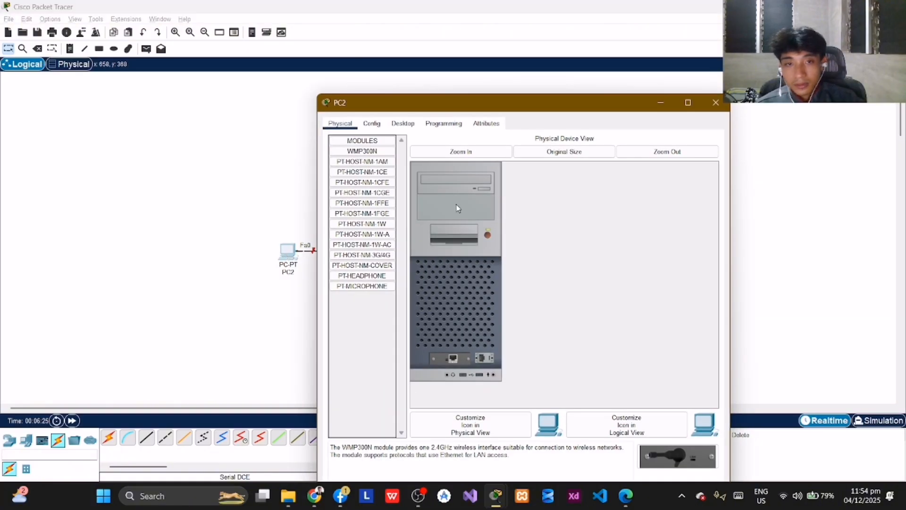
{"action": "left_click", "coordinate": [403, 123]}
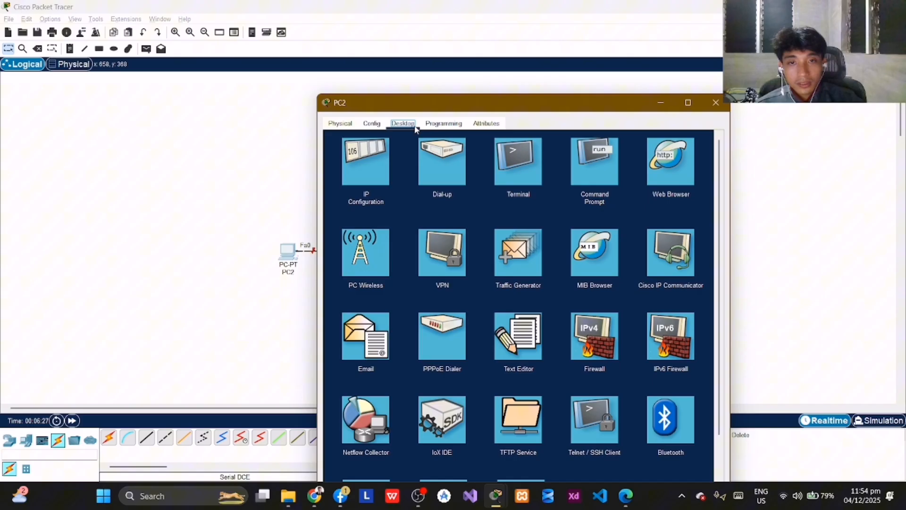
{"action": "left_click", "coordinate": [374, 170]}
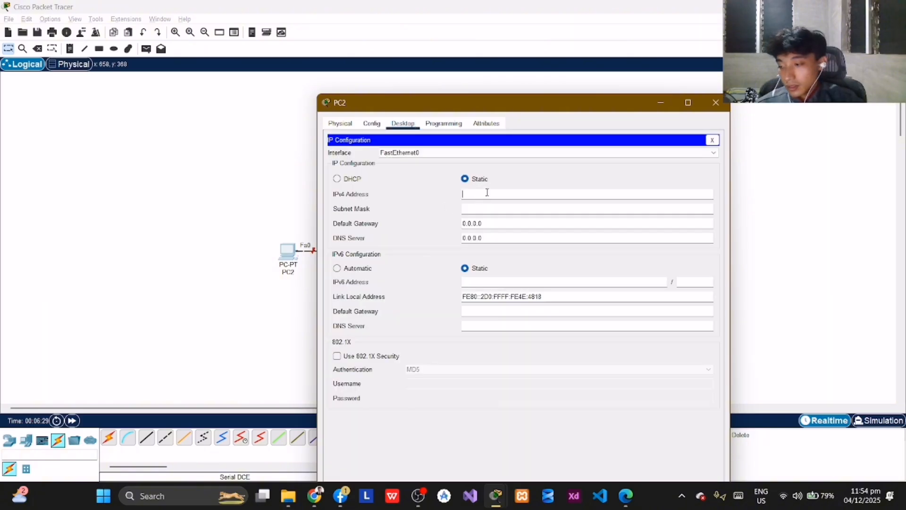
{"action": "type", "text": "192.1"}
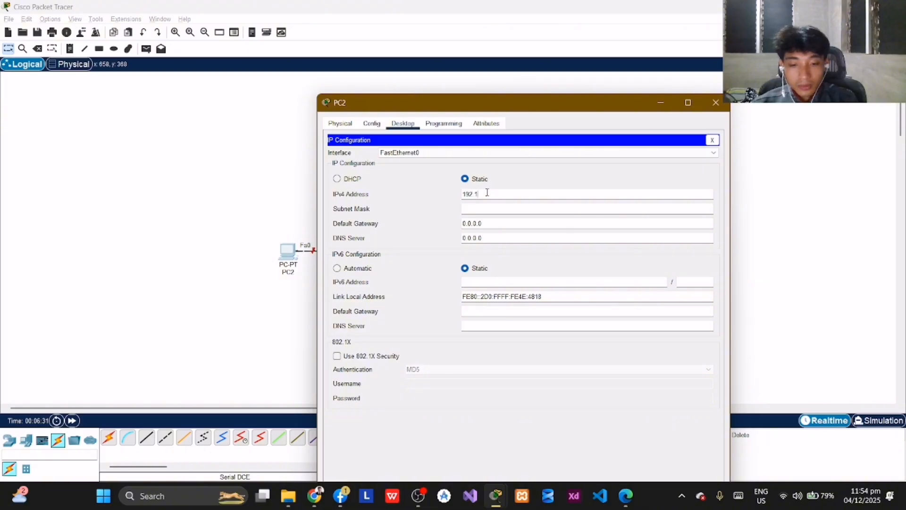
{"action": "type", "text": "68.3.254"}
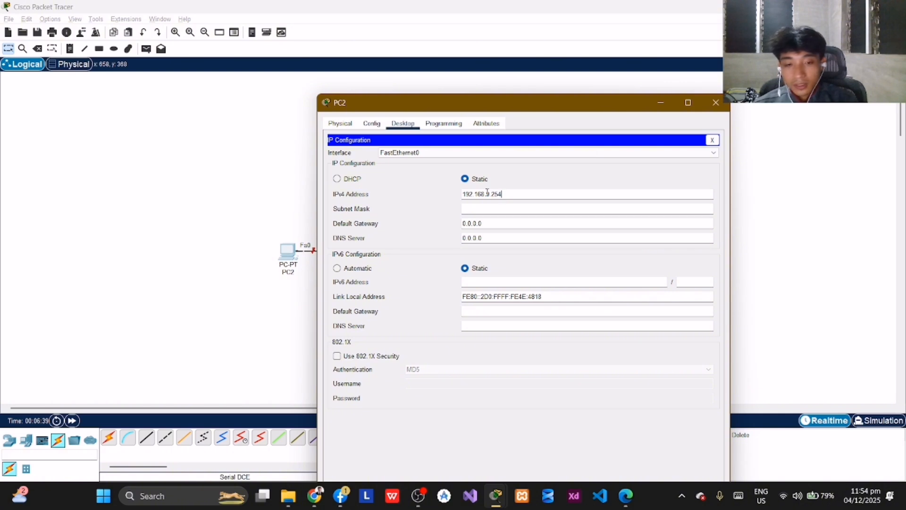
{"action": "left_click", "coordinate": [485, 208]}
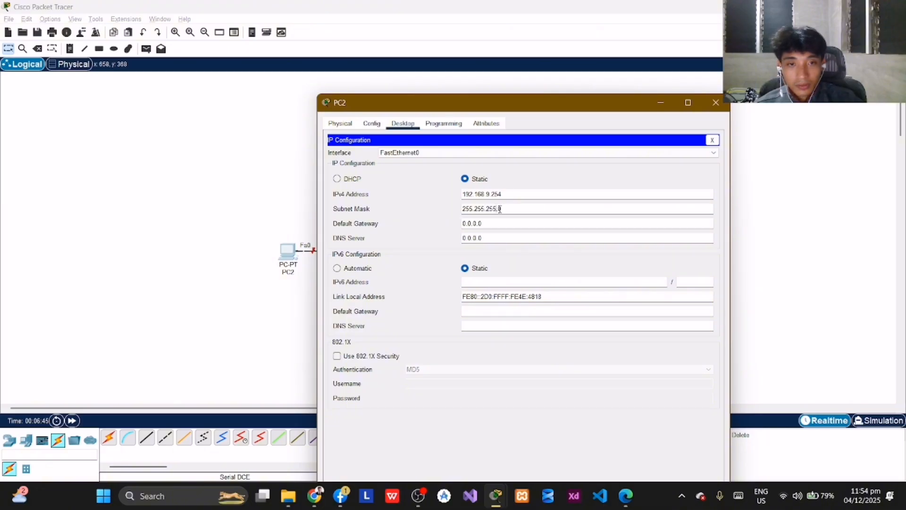
{"action": "key", "text": "BackSpace"}
{"action": "type", "text": "4"}
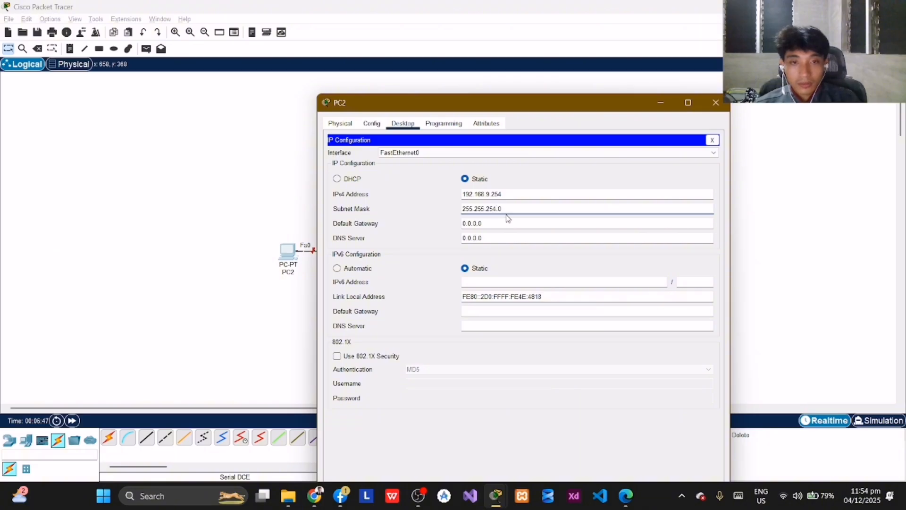
{"action": "left_click_drag", "start_coordinate": [485, 224], "coordinate": [459, 227]}
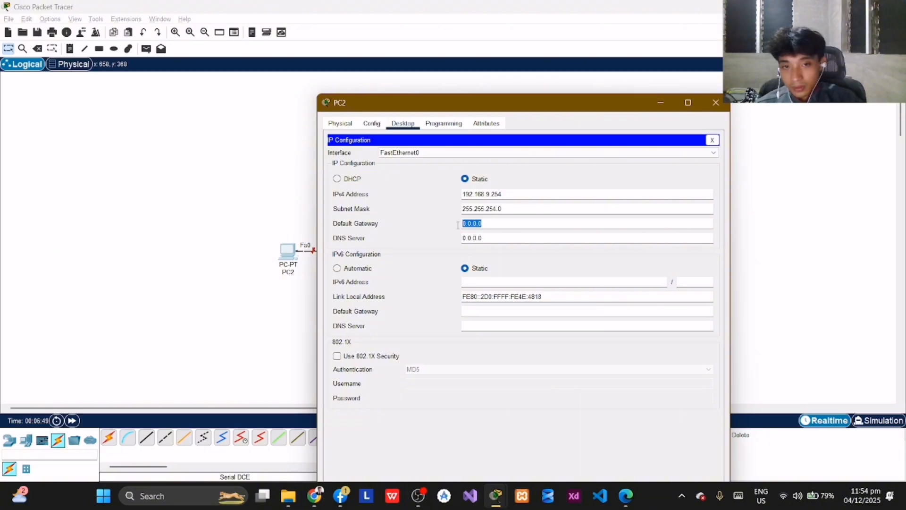
{"action": "key", "text": "BackSpace"}
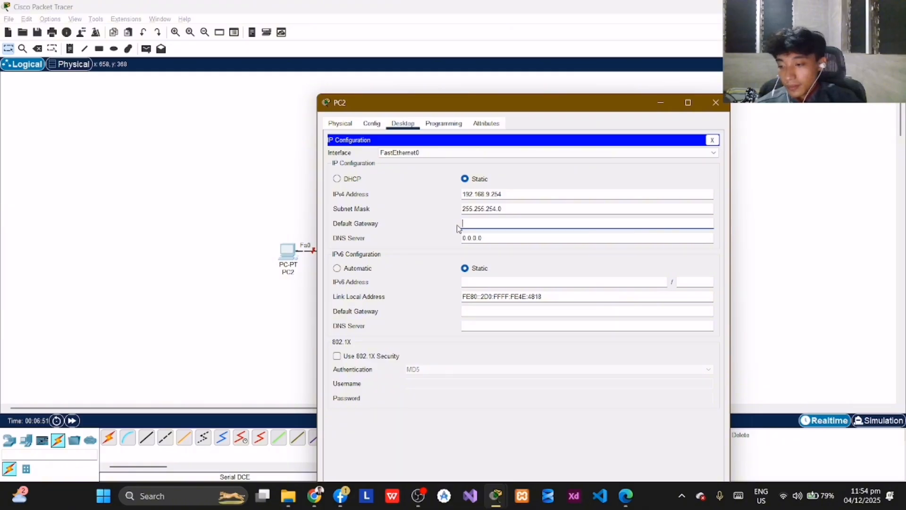
{"action": "type", "text": "192.1"}
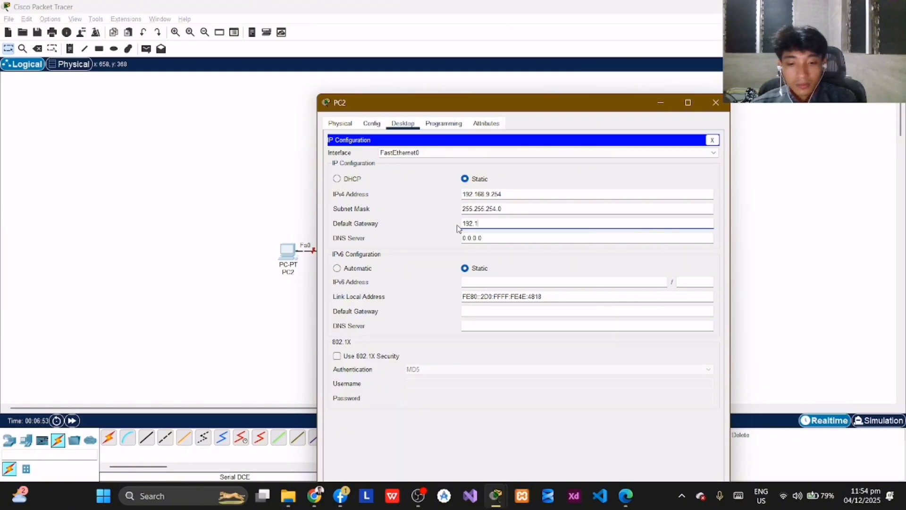
{"action": "type", "text": "68.8.1"}
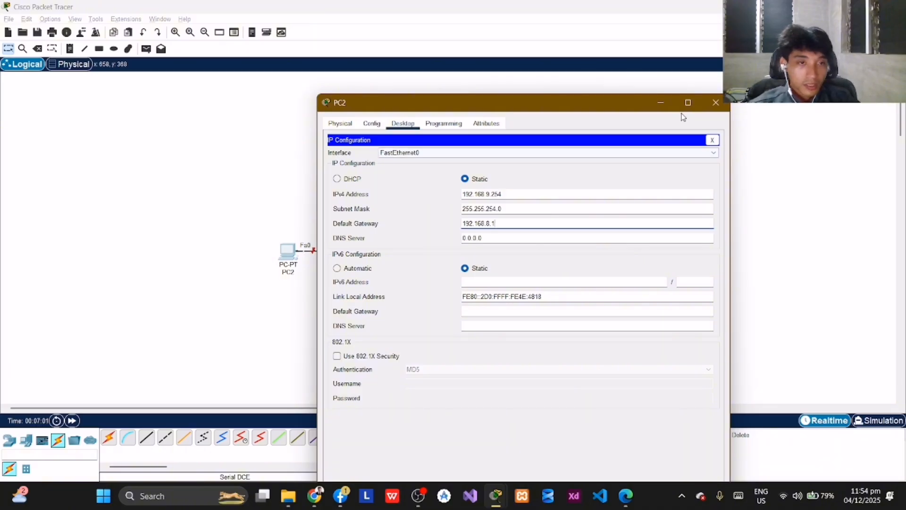
{"action": "left_click", "coordinate": [715, 102]}
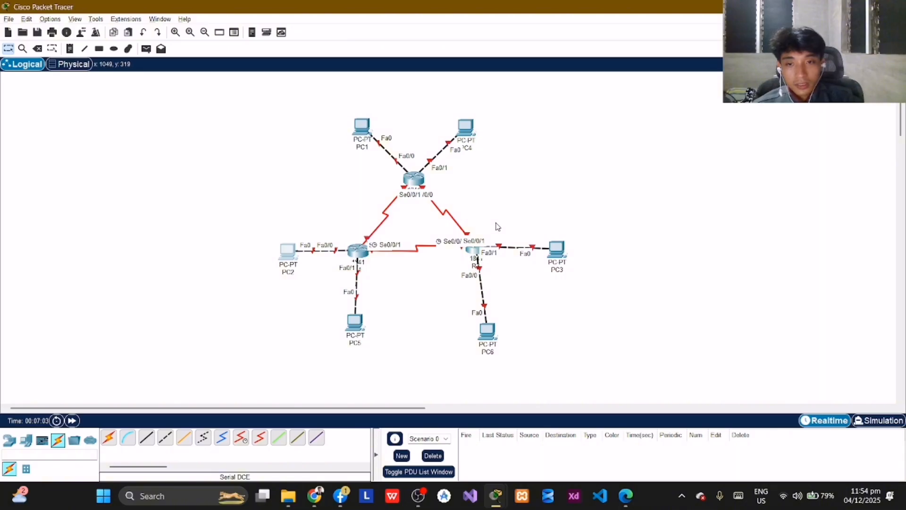
Enter the static IPv4 address 192.168.11.190 in PC3's IP Configuration
{"action": "left_click", "coordinate": [558, 250]}
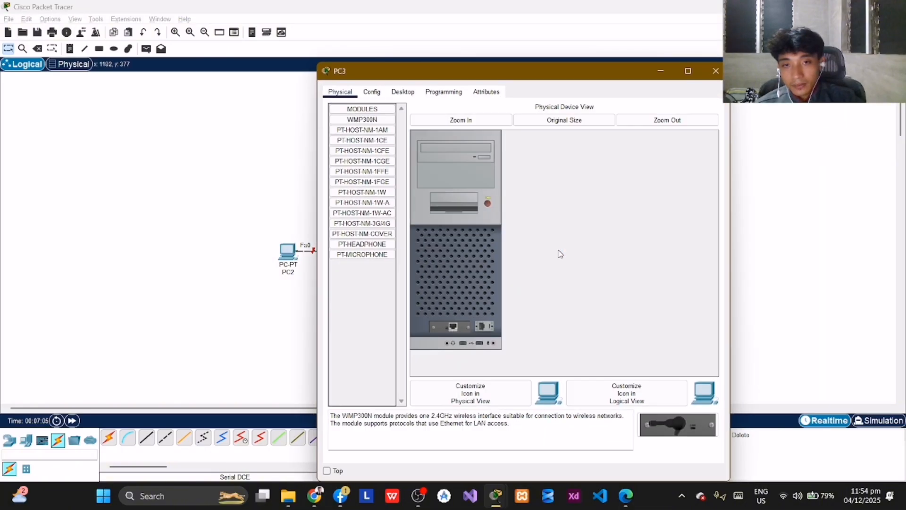
{"action": "left_click", "coordinate": [402, 91]}
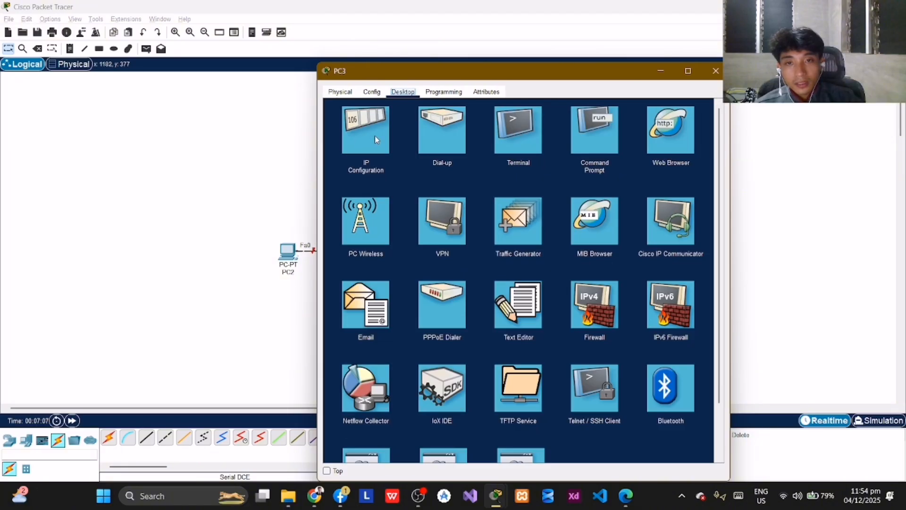
{"action": "left_click", "coordinate": [373, 137]}
{"action": "left_click", "coordinate": [493, 162]}
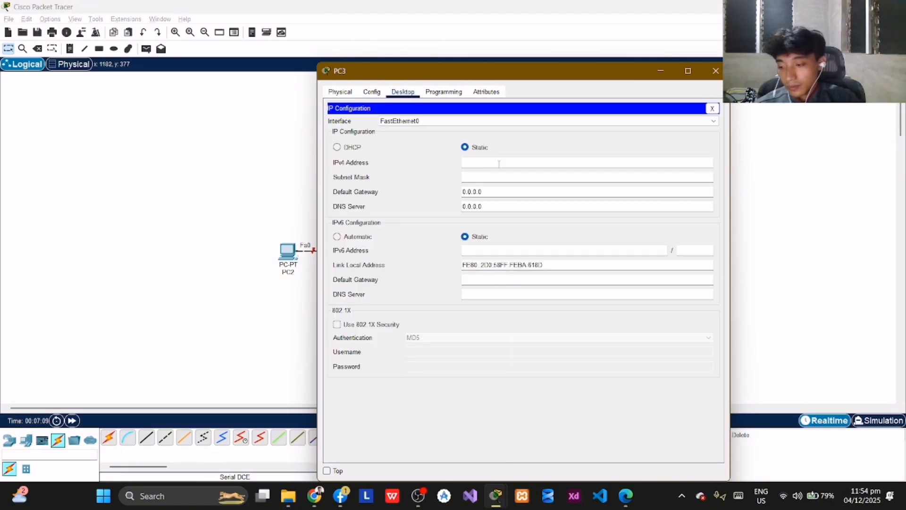
{"action": "type", "text": "192.168."}
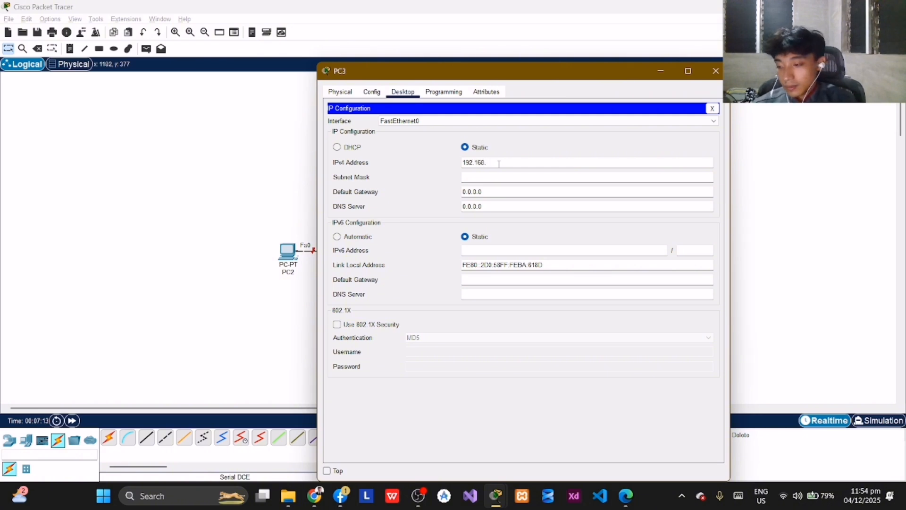
{"action": "type", "text": "11"}
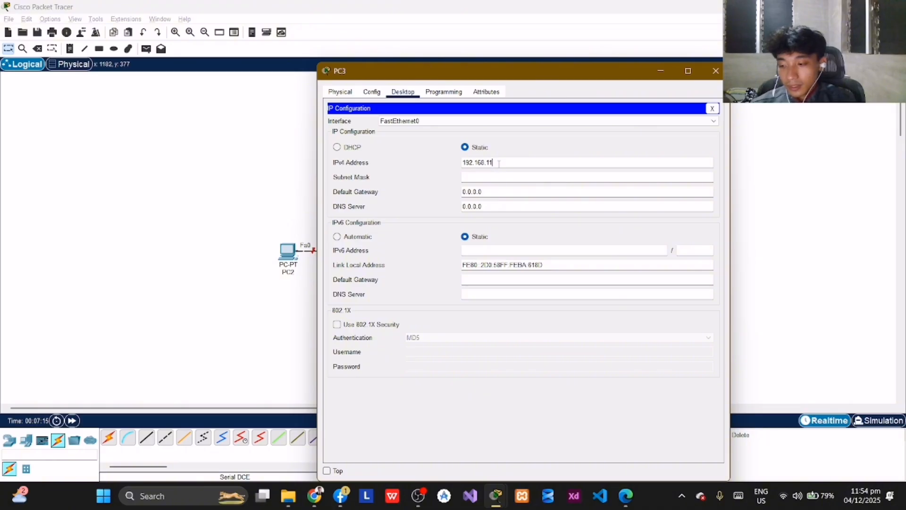
{"action": "type", "text": ".190"}
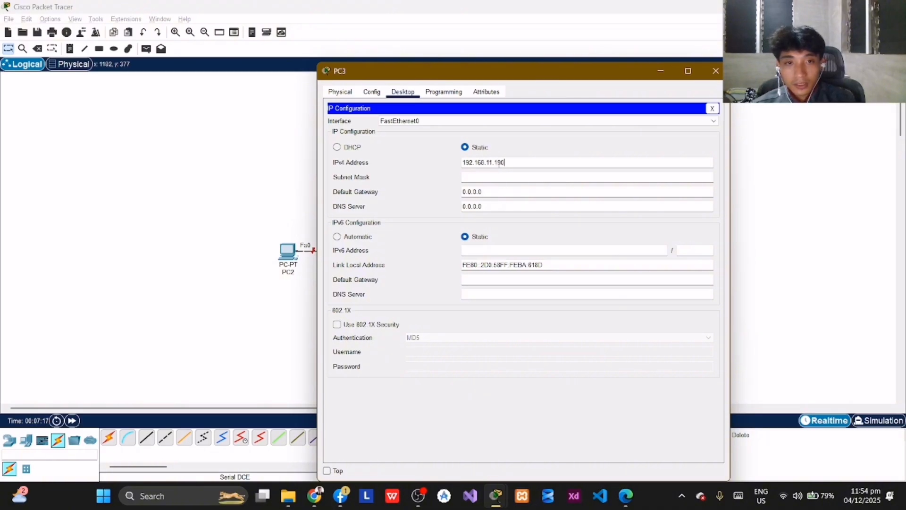
Set PC3's mask to 255.255.255.192 and its gateway to 192.168.11.125, then reopen the window
{"action": "left_click", "coordinate": [496, 175]}
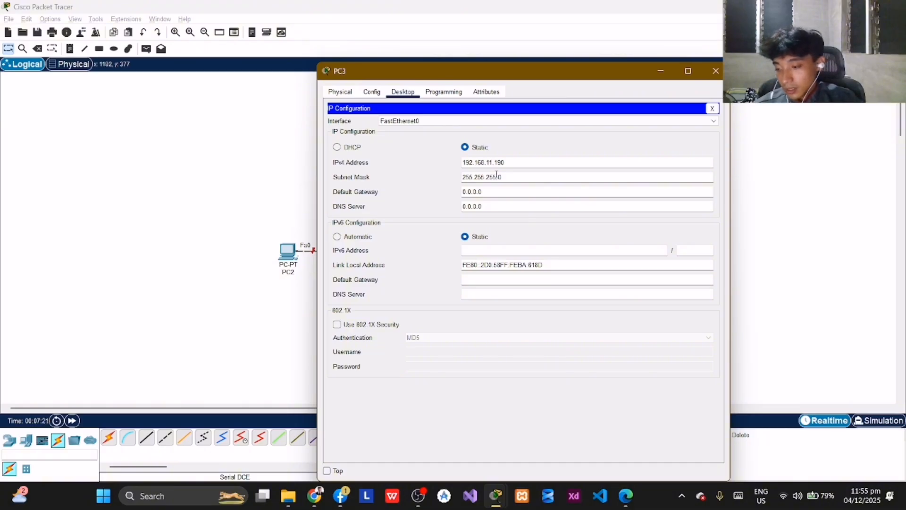
{"action": "double_click", "coordinate": [498, 177]}
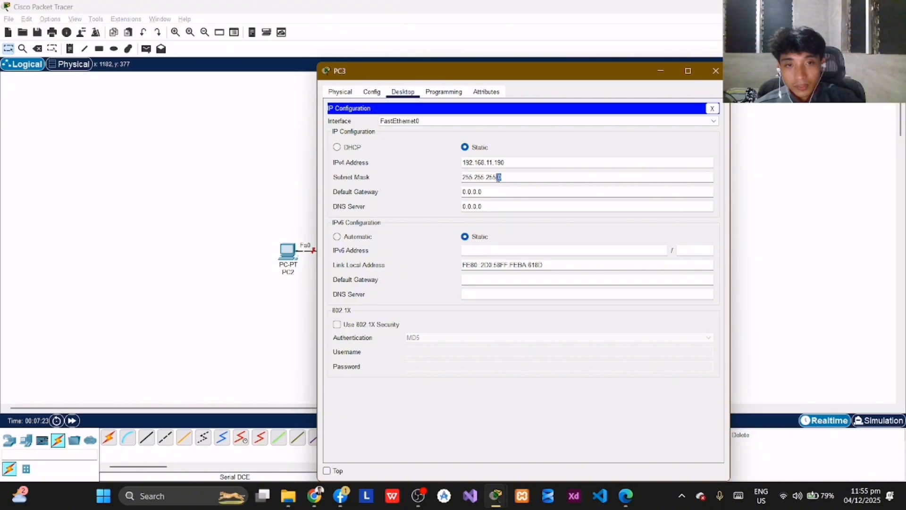
{"action": "type", "text": "192"}
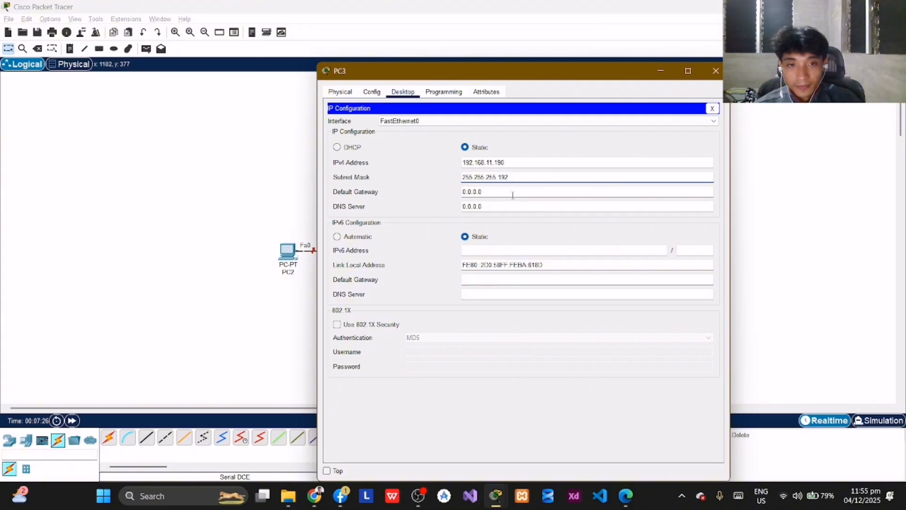
{"action": "left_click_drag", "start_coordinate": [512, 194], "coordinate": [454, 198]}
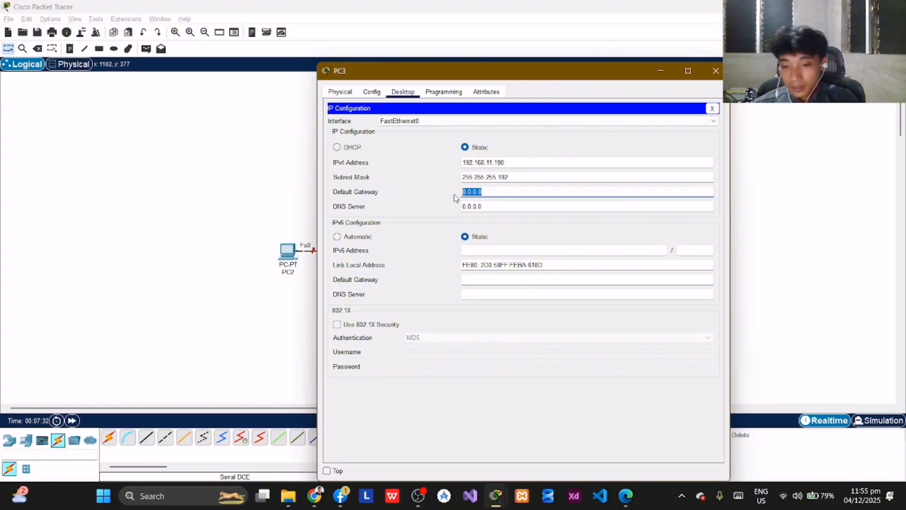
{"action": "type", "text": "192.168."}
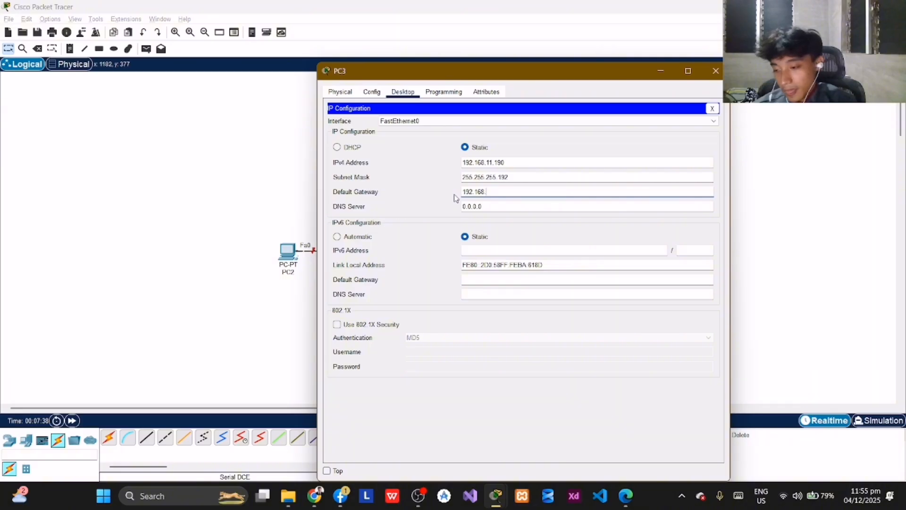
{"action": "type", "text": "11"}
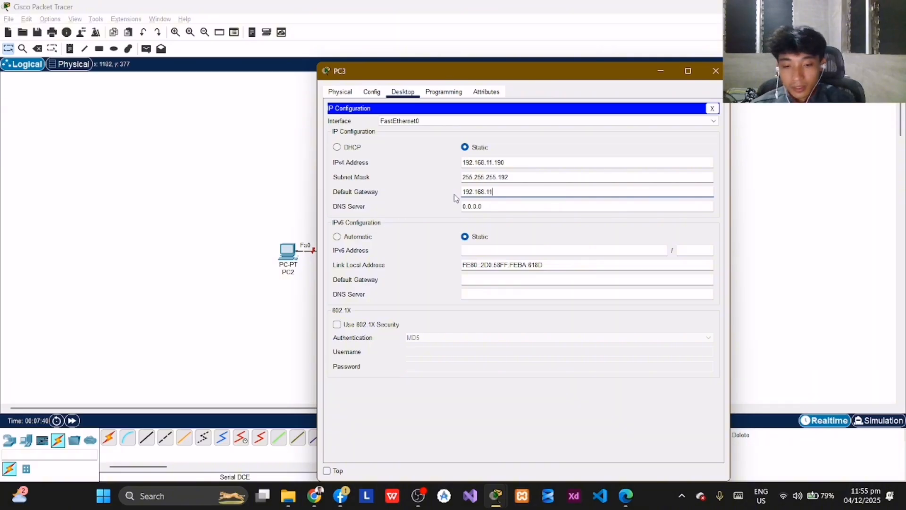
{"action": "type", "text": ".125"}
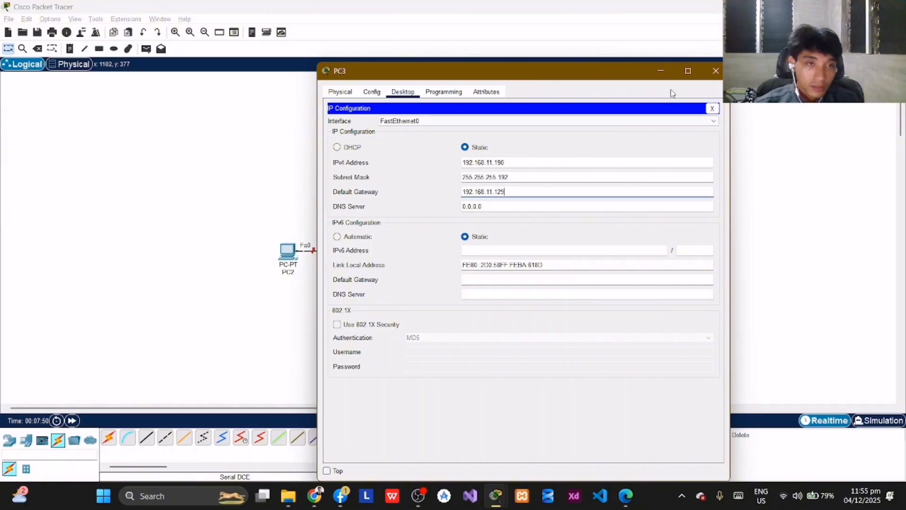
{"action": "left_click", "coordinate": [715, 71]}
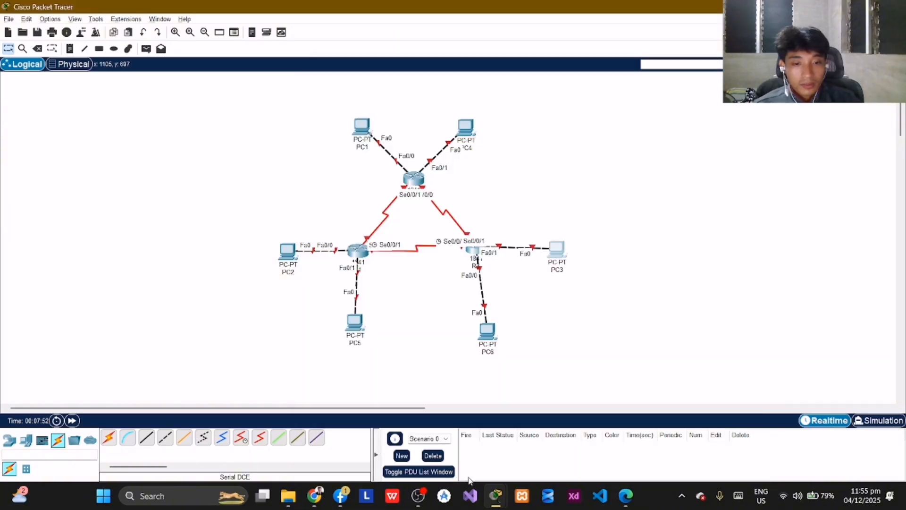
{"action": "mouse_move", "coordinate": [496, 501]}
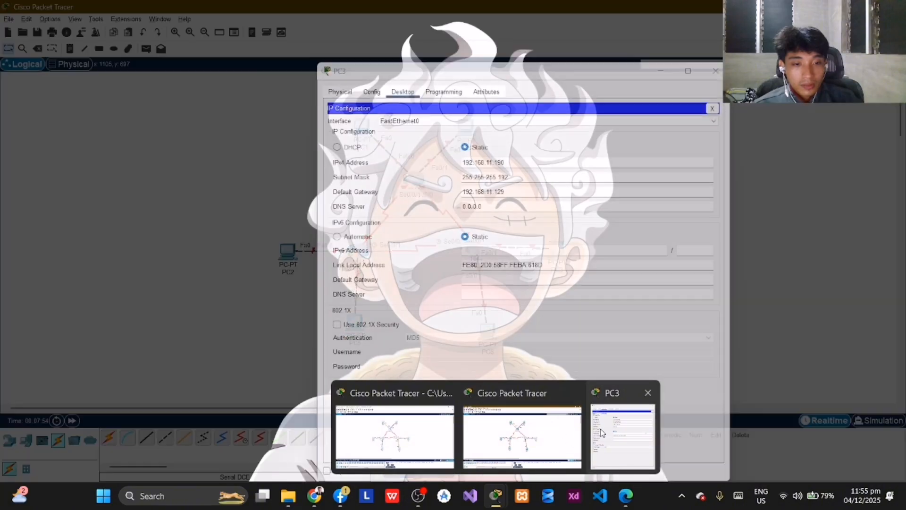
{"action": "left_click", "coordinate": [623, 439]}
Give PC4 address 192.168.10.254, default mask 255.255.255.0 and gateway 192.168.10.1
{"action": "left_click", "coordinate": [715, 71]}
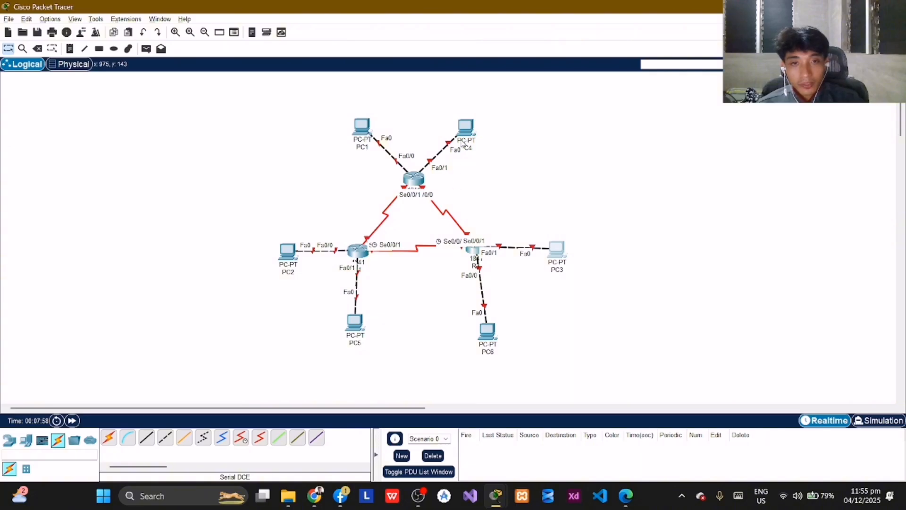
{"action": "left_click", "coordinate": [462, 130]}
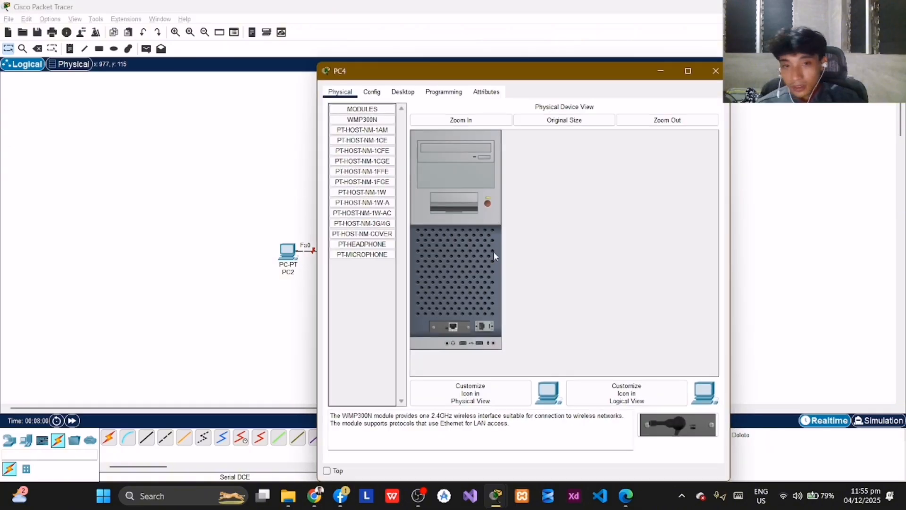
{"action": "left_click", "coordinate": [404, 92]}
{"action": "left_click", "coordinate": [374, 124]}
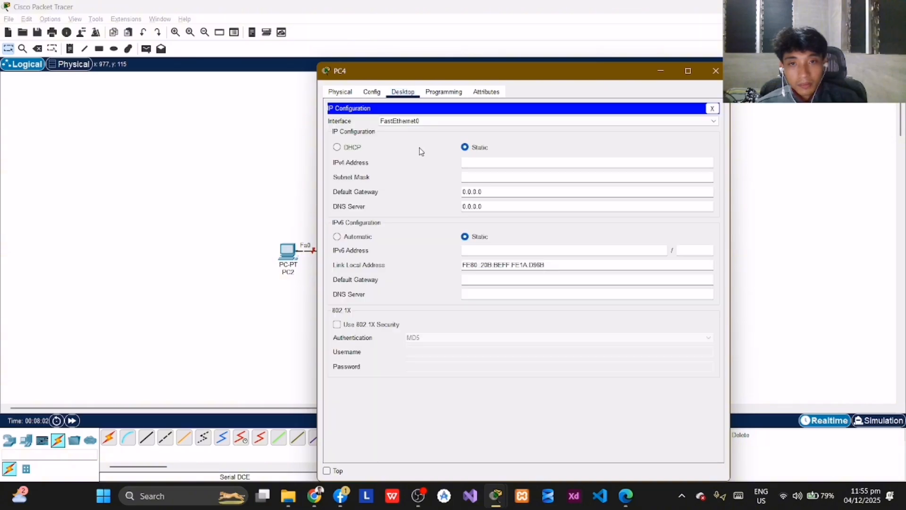
{"action": "type", "text": "192"}
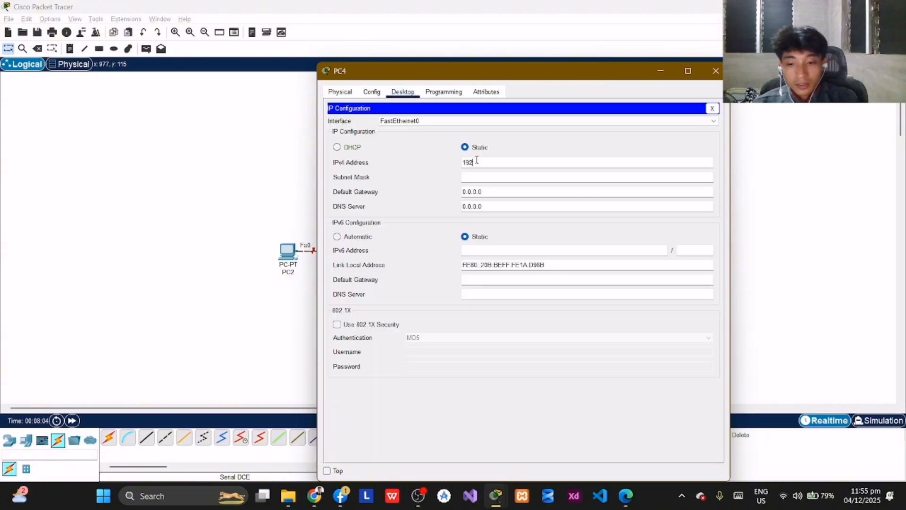
{"action": "type", "text": ".168"}
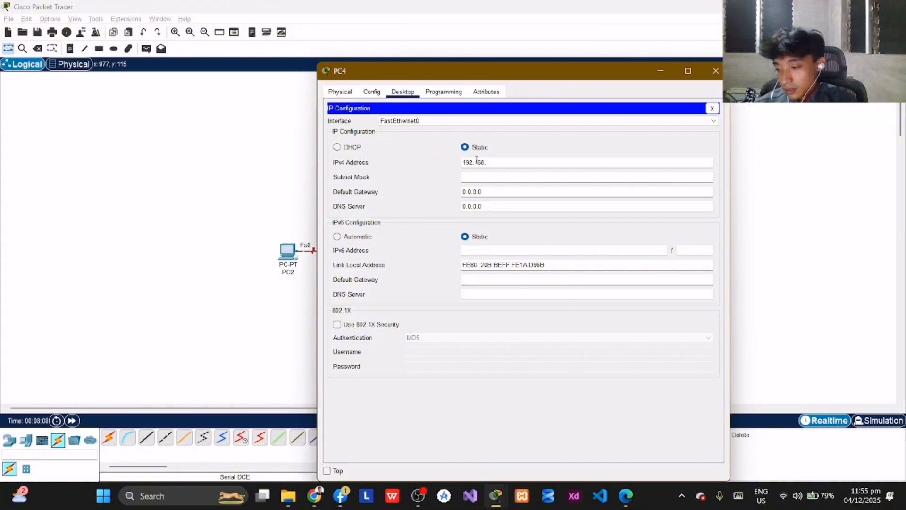
{"action": "type", "text": ".10."}
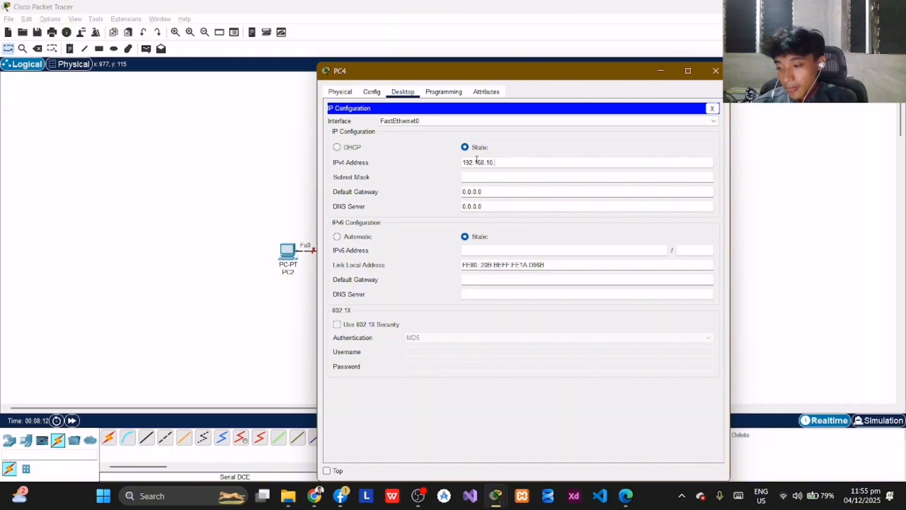
{"action": "type", "text": "254"}
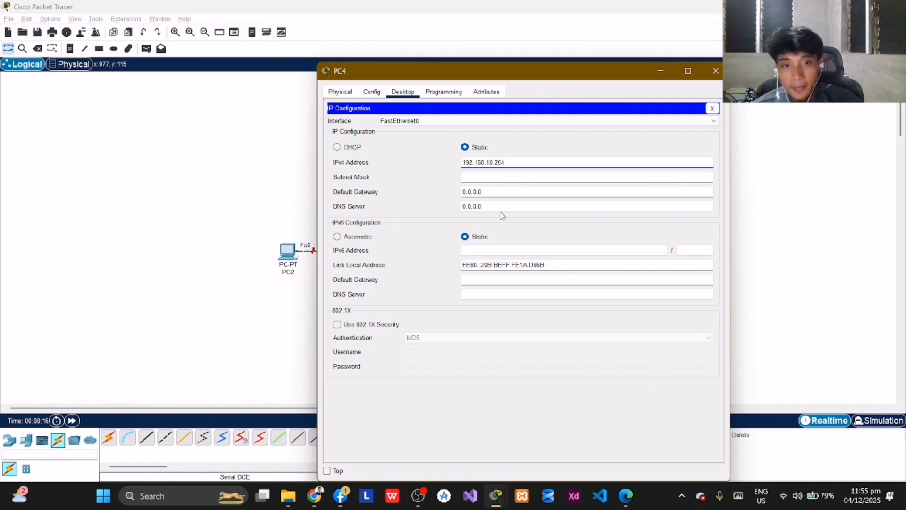
{"action": "key", "text": "Tab"}
{"action": "key", "text": "Tab"}
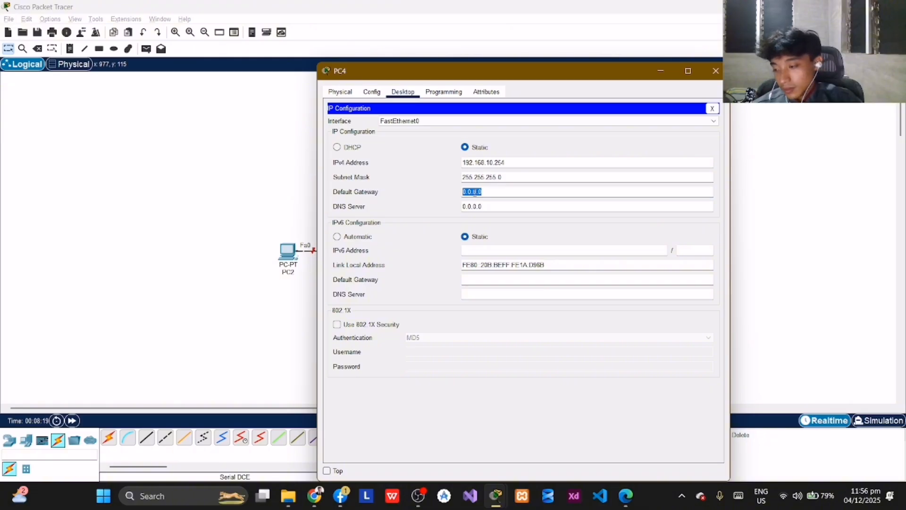
{"action": "type", "text": "192"}
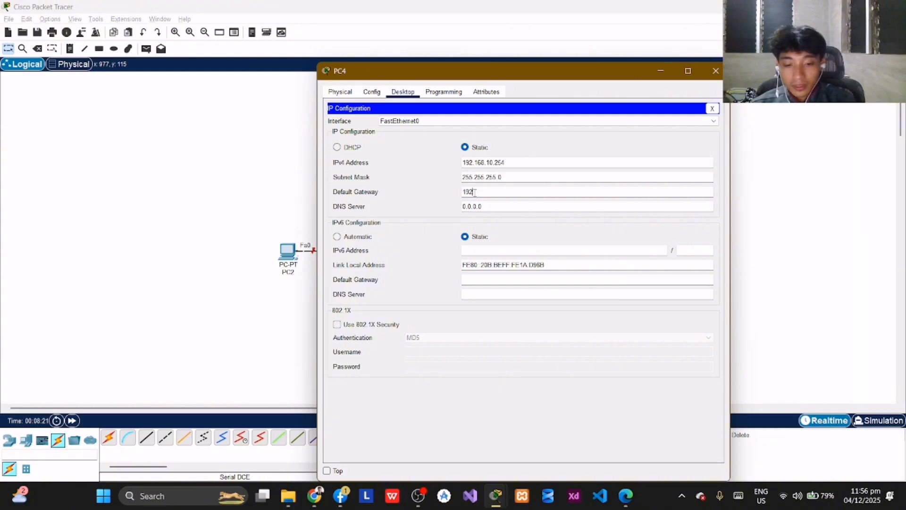
{"action": "type", "text": ".168"}
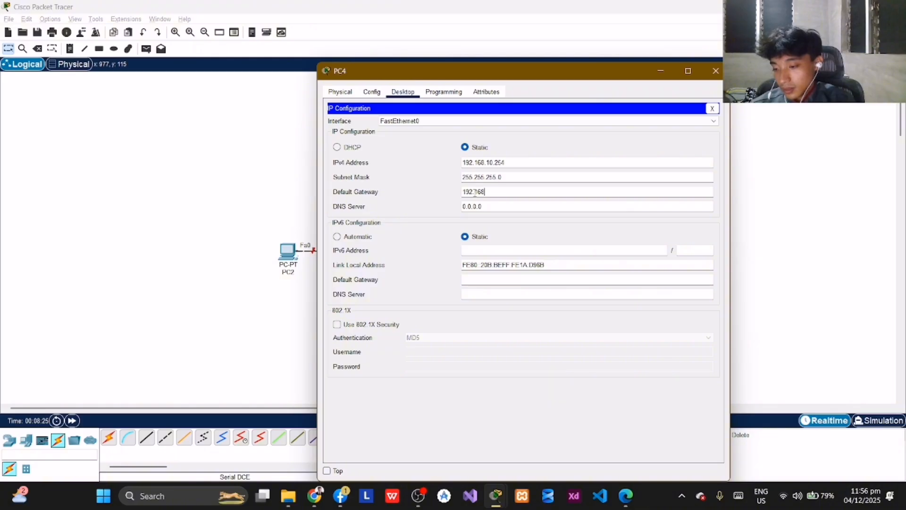
{"action": "type", "text": ".10.1"}
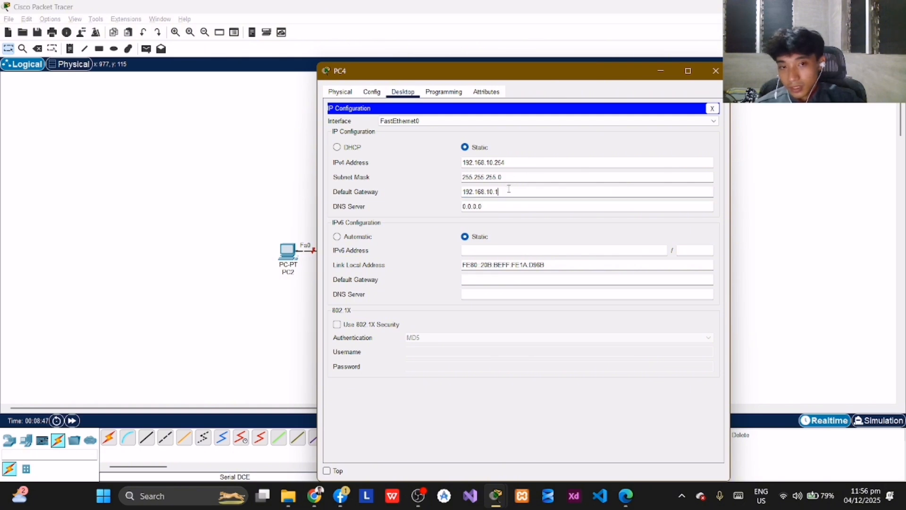
{"action": "left_click", "coordinate": [716, 71]}
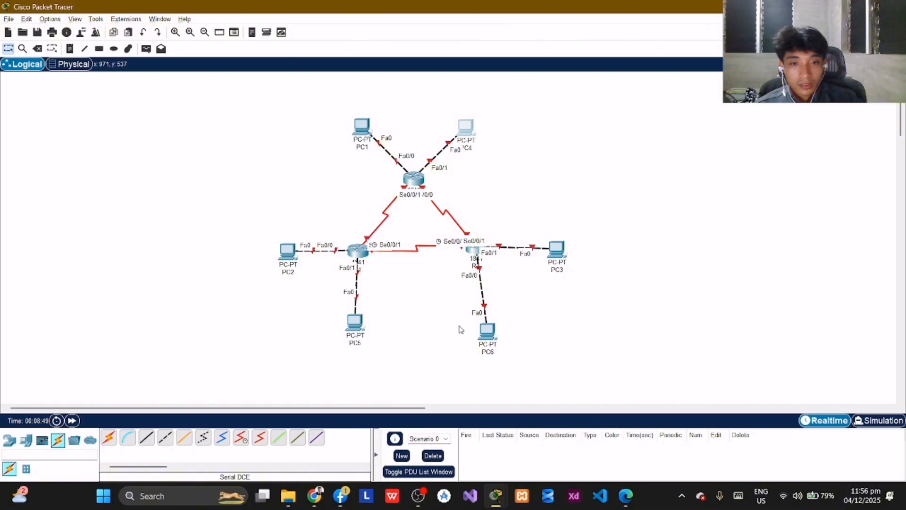
Assign PC5 address 192.168.11.126, mask 255.255.255.128 and gateway 192.168.11.1
{"action": "left_click", "coordinate": [355, 325]}
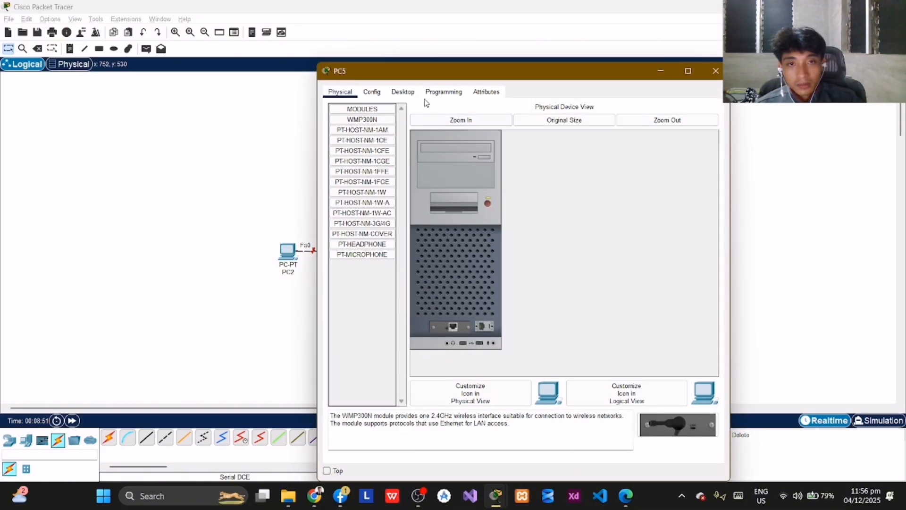
{"action": "left_click", "coordinate": [404, 92]}
{"action": "left_click", "coordinate": [364, 133]}
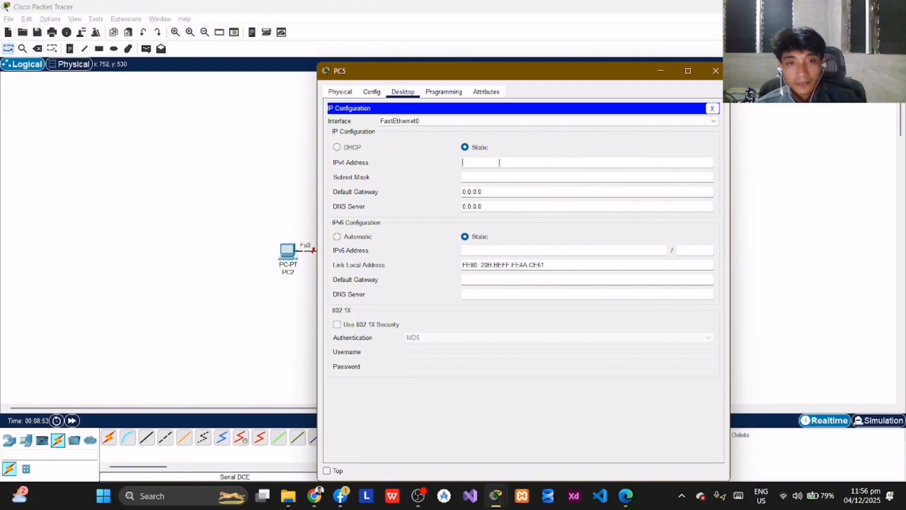
{"action": "type", "text": "19"}
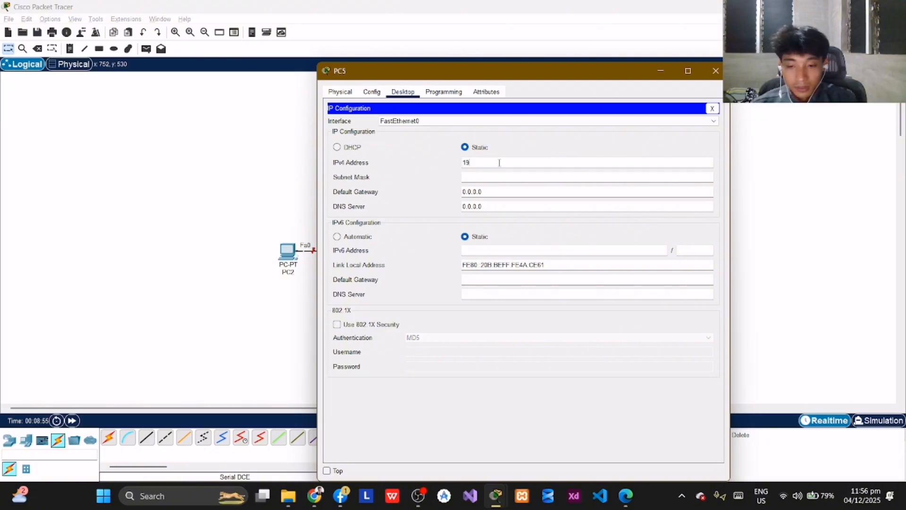
{"action": "type", "text": "2.168"}
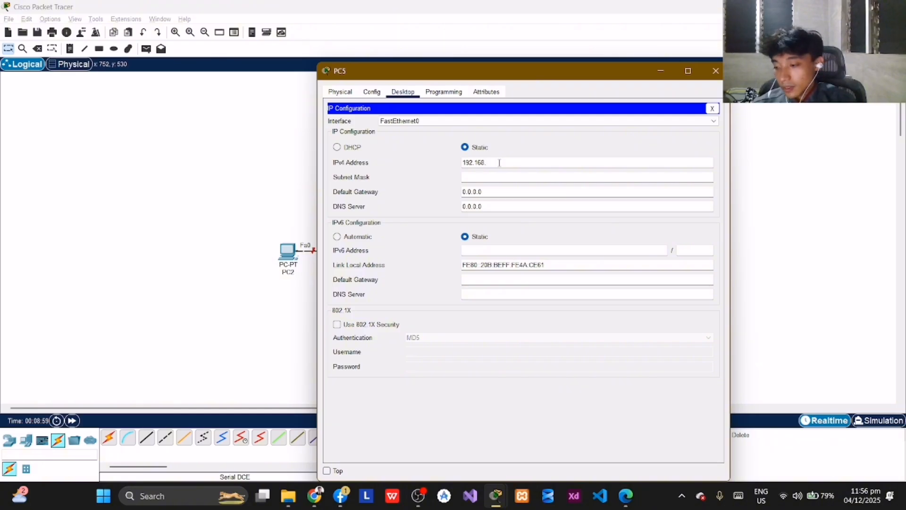
{"action": "type", "text": ".11.126"}
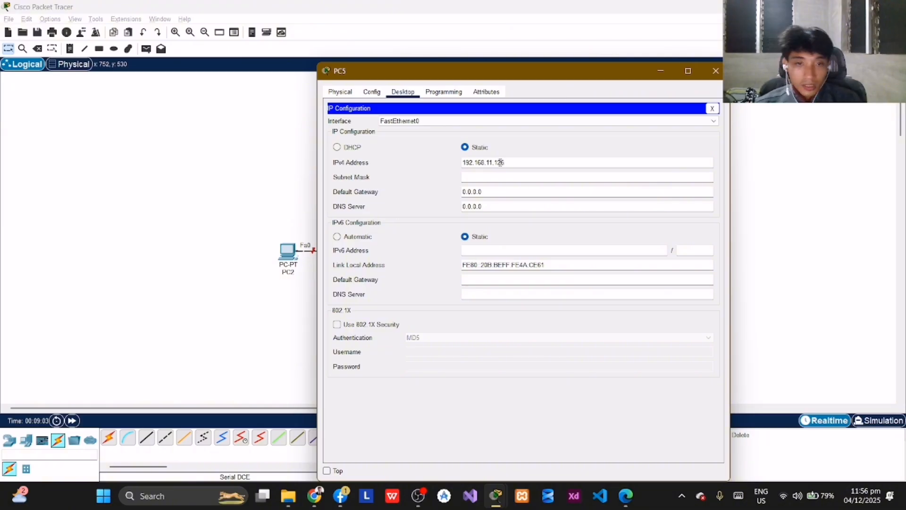
{"action": "left_click", "coordinate": [501, 174]}
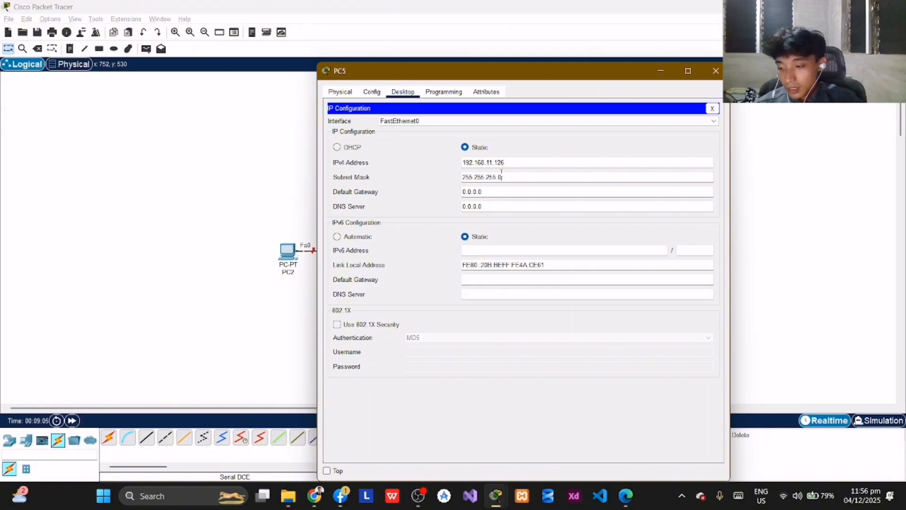
{"action": "left_click_drag", "start_coordinate": [509, 178], "coordinate": [499, 177]}
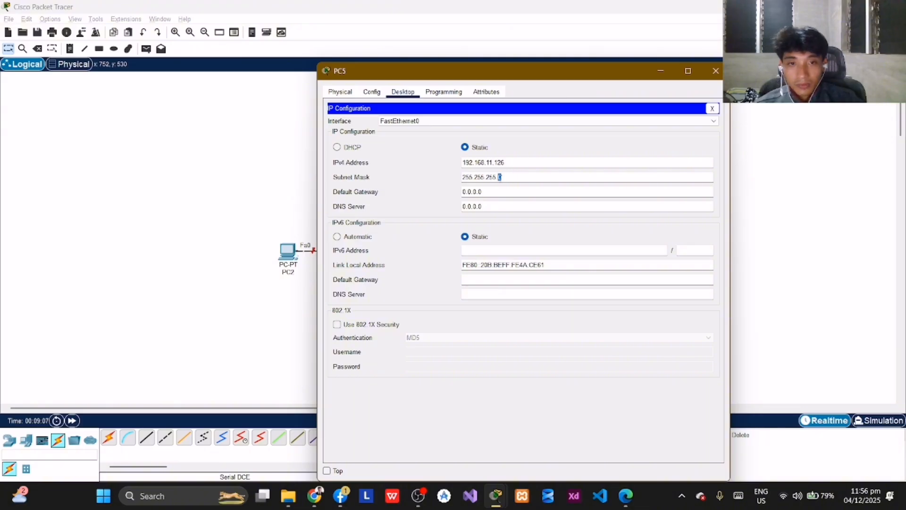
{"action": "type", "text": "128"}
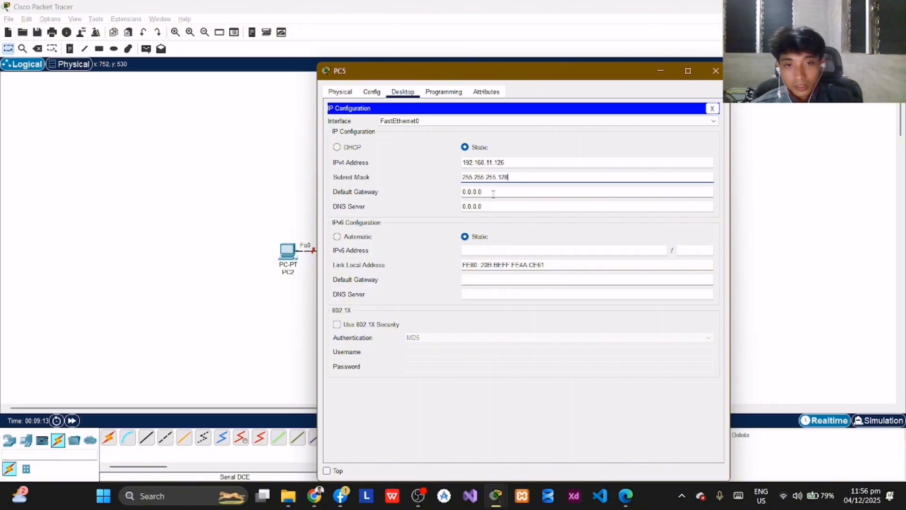
{"action": "left_click_drag", "start_coordinate": [482, 193], "coordinate": [463, 197]}
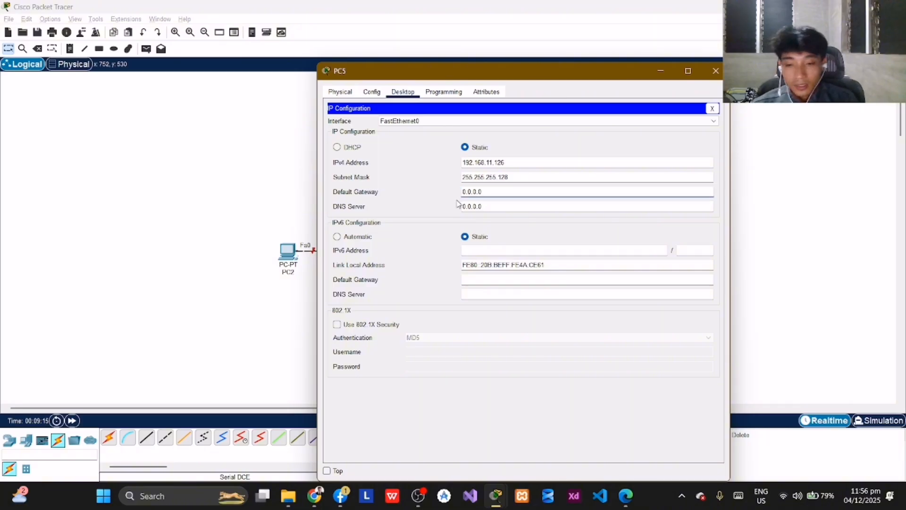
{"action": "type", "text": "192.168"}
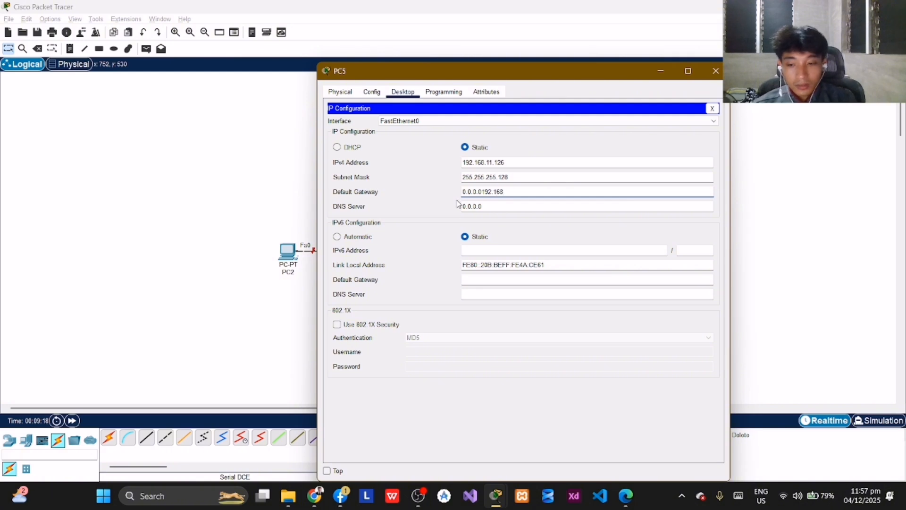
{"action": "key", "text": "ctrl+a"}
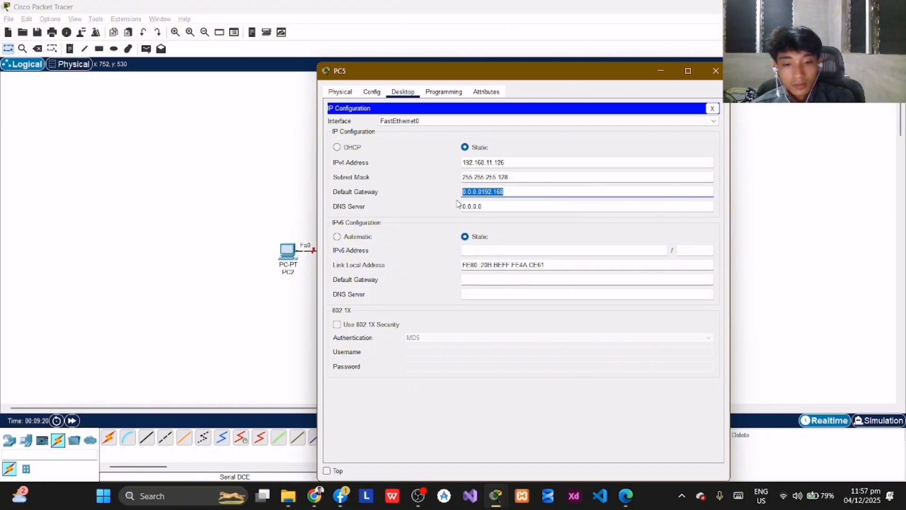
{"action": "type", "text": "192.1"}
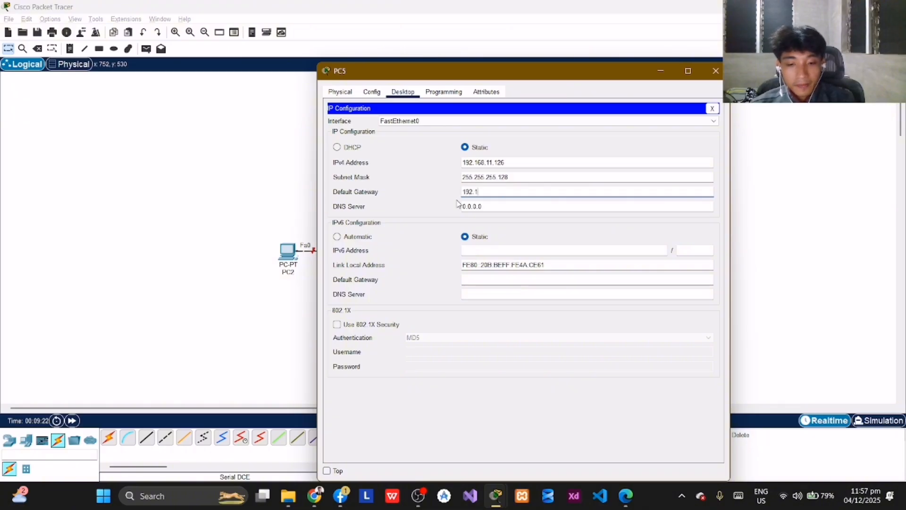
{"action": "type", "text": "68."}
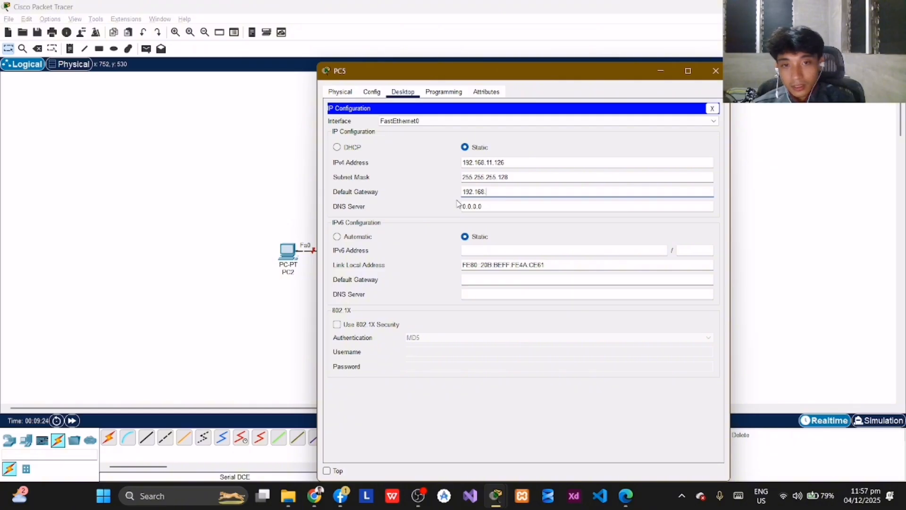
{"action": "type", "text": "11.1"}
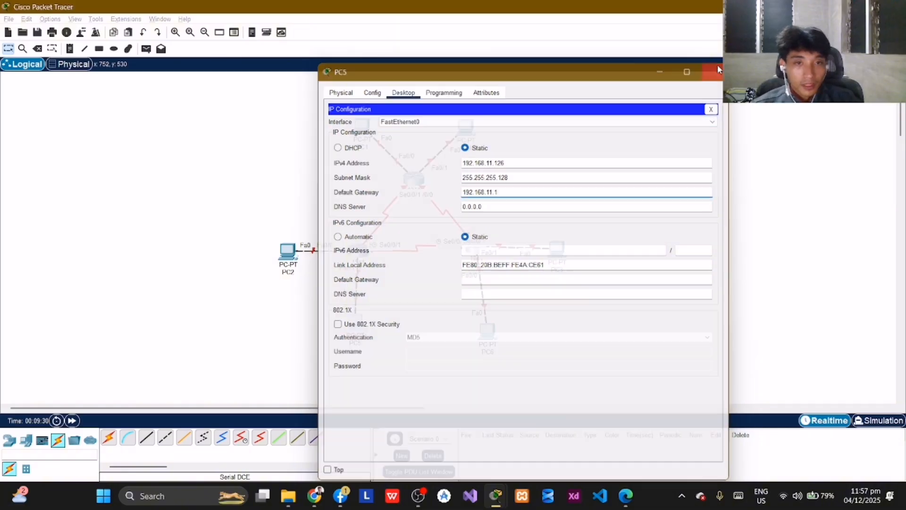
{"action": "left_click", "coordinate": [715, 70]}
Give PC6 address 192.168.3.254, mask 255.255.252.0 and gateway 192.168.0.1
{"action": "left_click", "coordinate": [486, 325]}
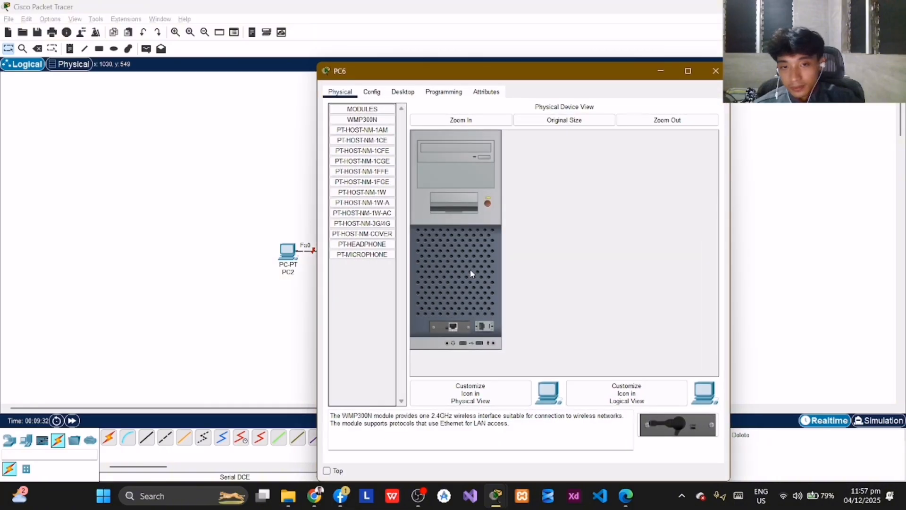
{"action": "left_click", "coordinate": [403, 92]}
{"action": "left_click", "coordinate": [386, 125]}
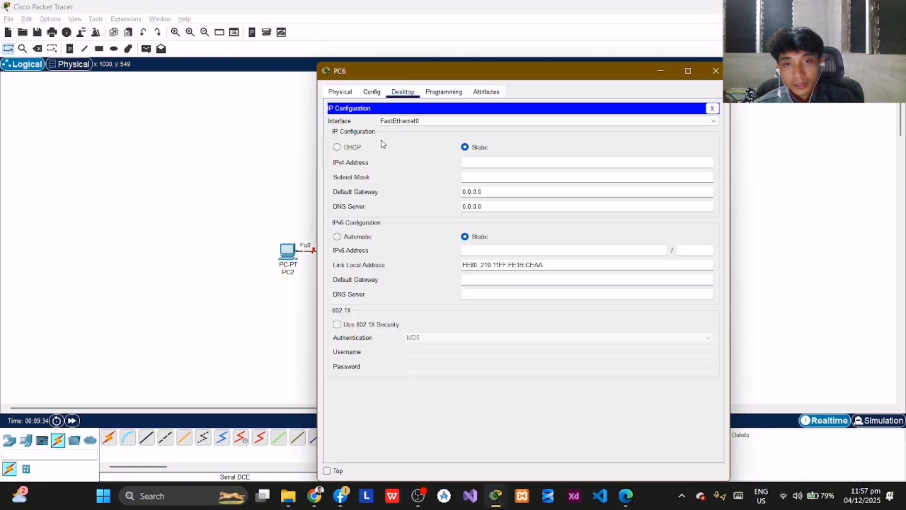
{"action": "left_click", "coordinate": [490, 162]}
{"action": "type", "text": "192.168"}
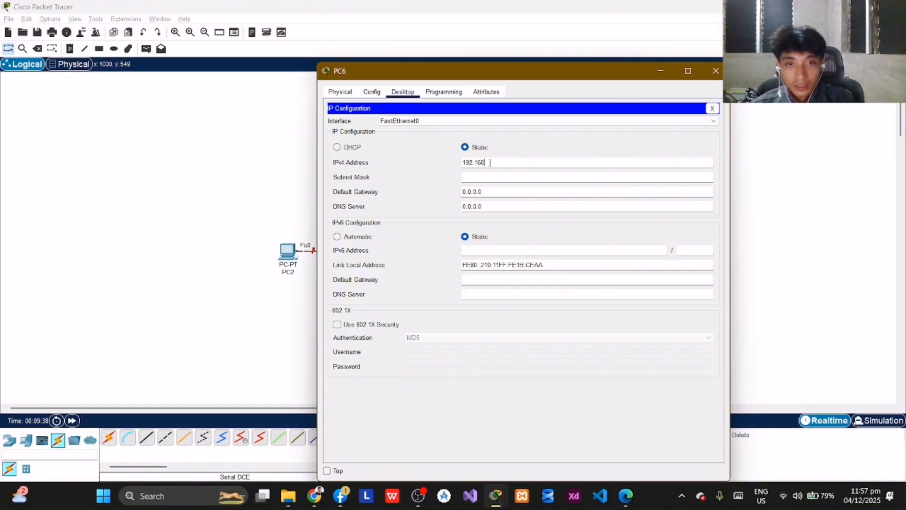
{"action": "type", "text": ".3"}
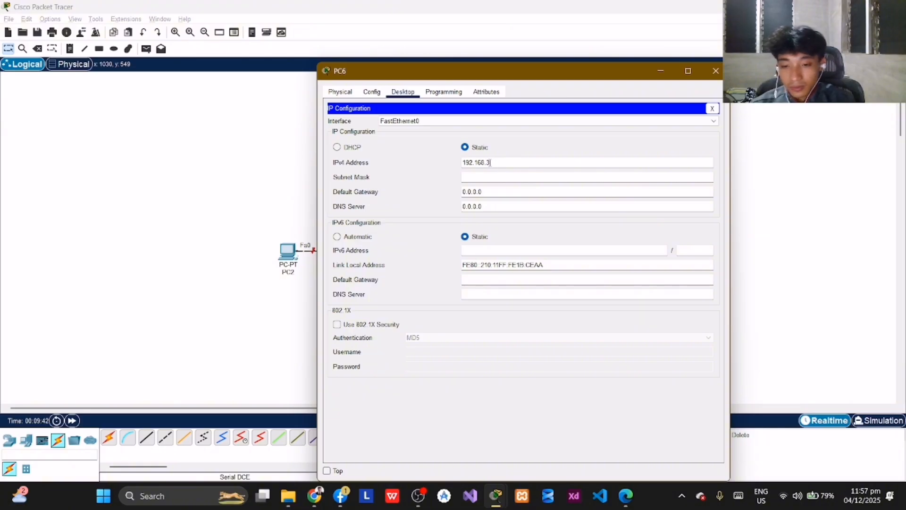
{"action": "type", "text": ".254"}
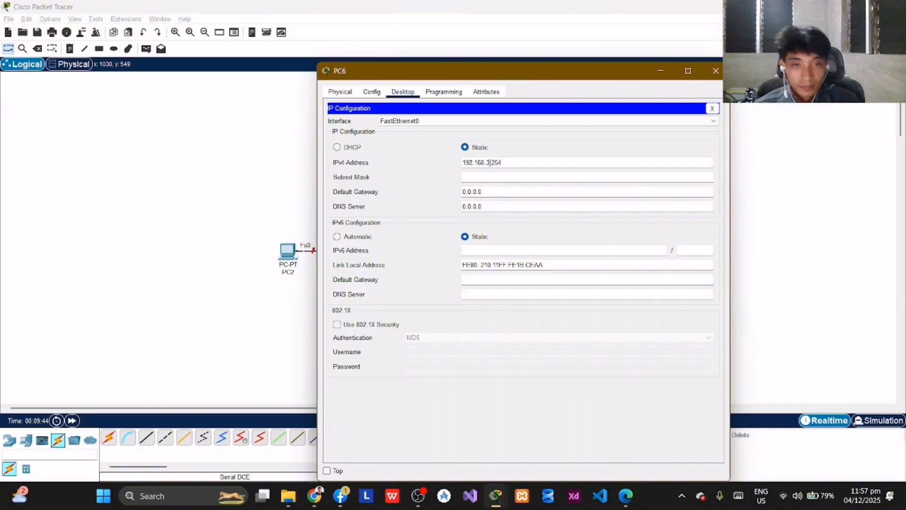
{"action": "left_click", "coordinate": [478, 178]}
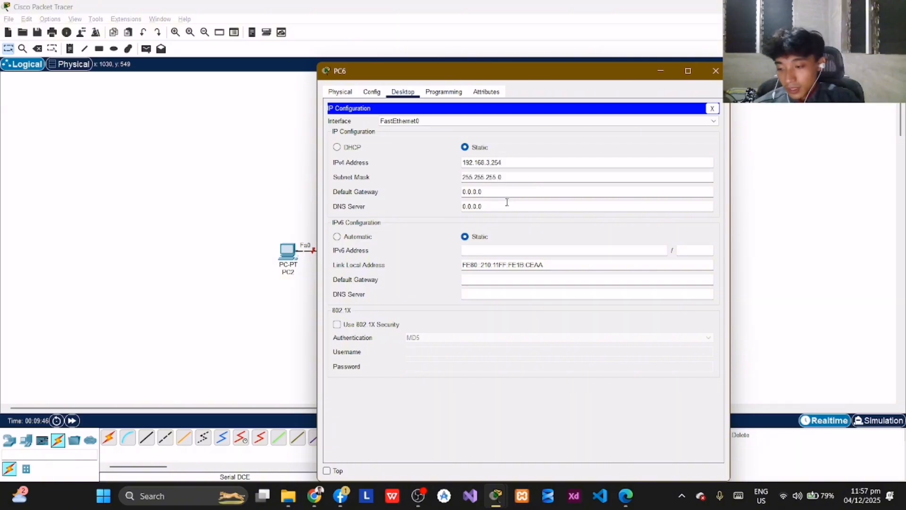
{"action": "left_click", "coordinate": [498, 179]}
{"action": "key", "text": "BackSpace"}
{"action": "type", "text": "2"}
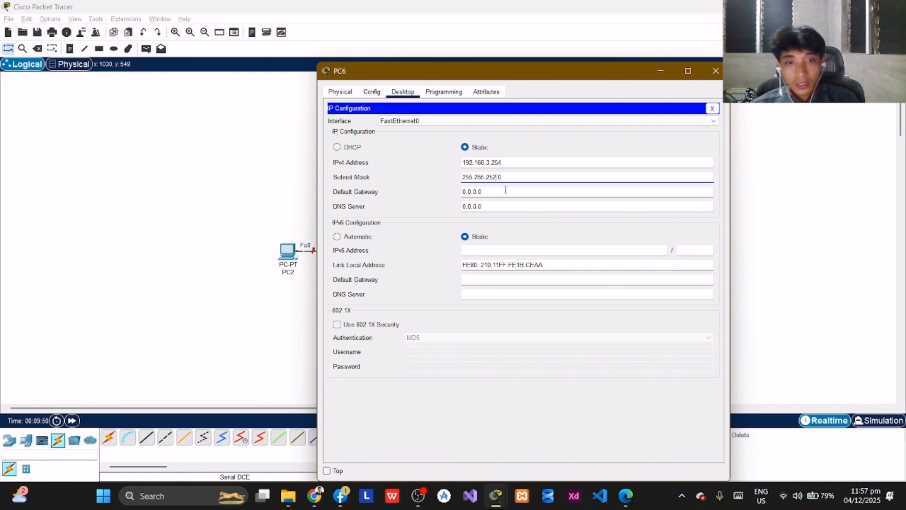
{"action": "key", "text": "Tab"}
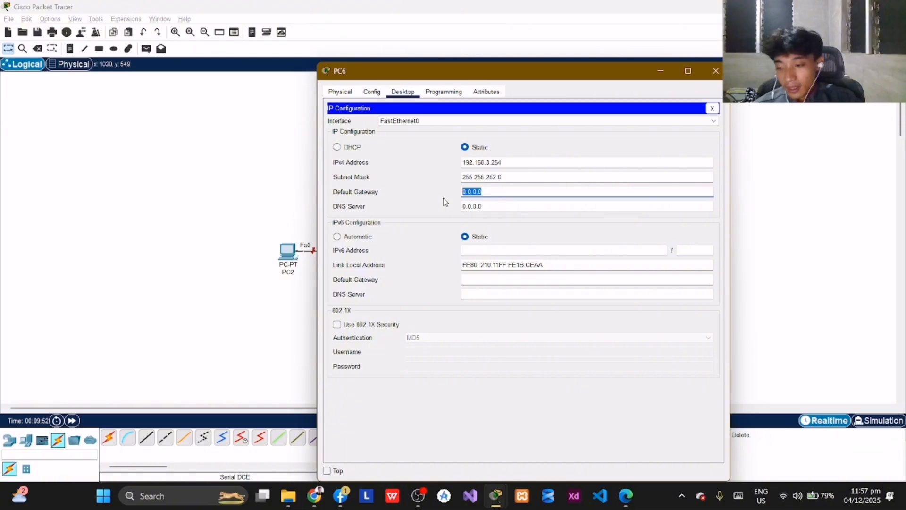
{"action": "type", "text": "192.16"}
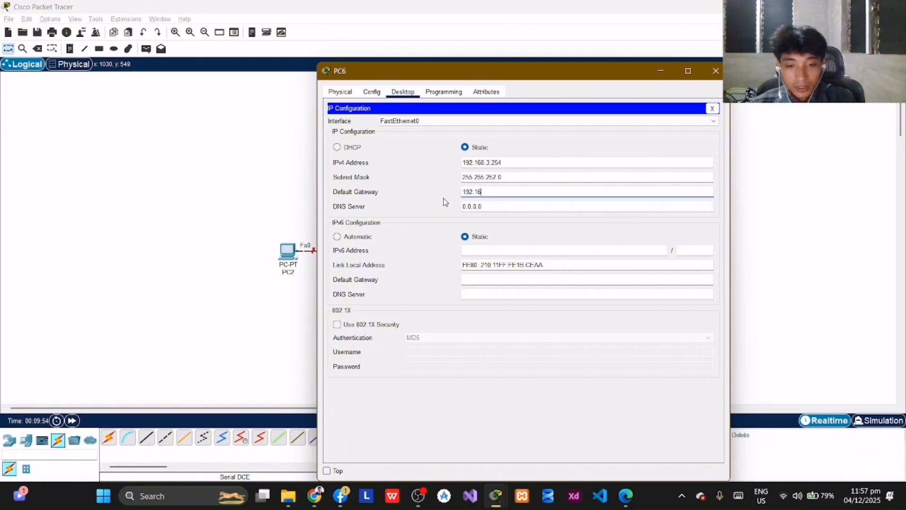
{"action": "type", "text": "8."}
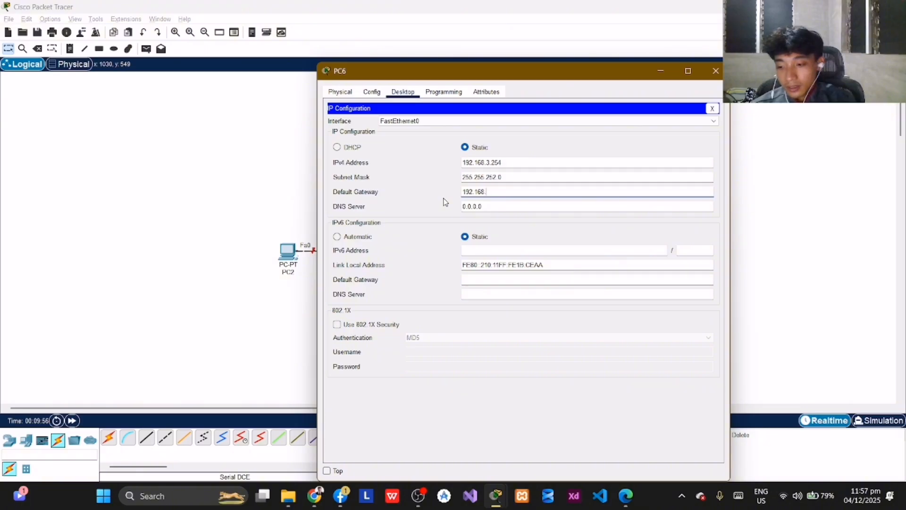
{"action": "type", "text": "0.1"}
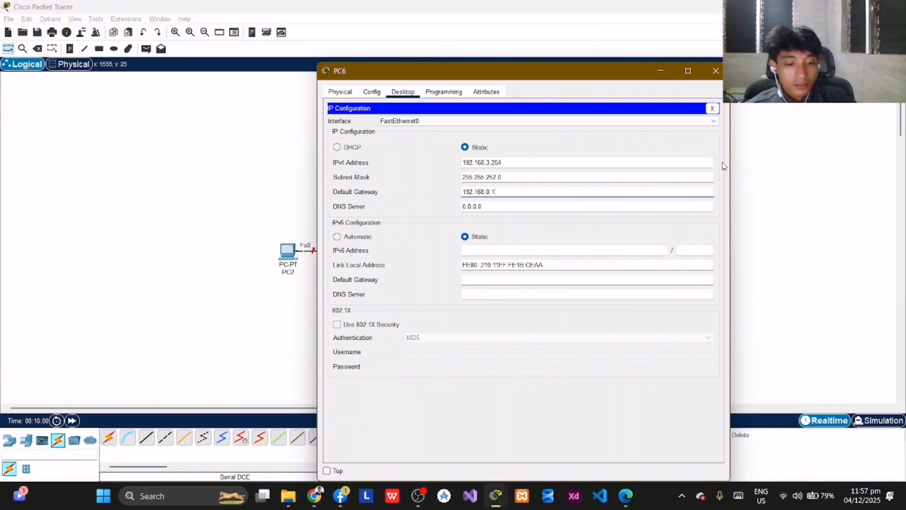
Close PC6's window and open router R1's device window
{"action": "left_click", "coordinate": [716, 71]}
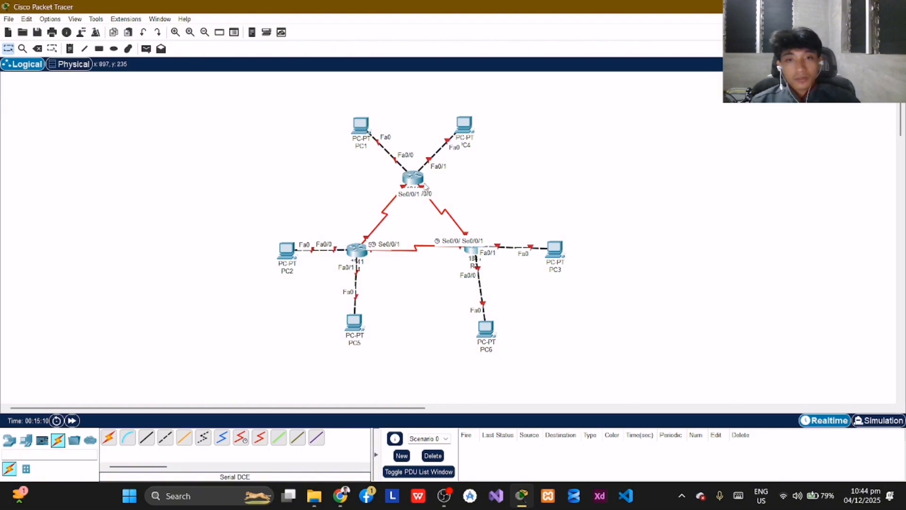
{"action": "double_click", "coordinate": [357, 255]}
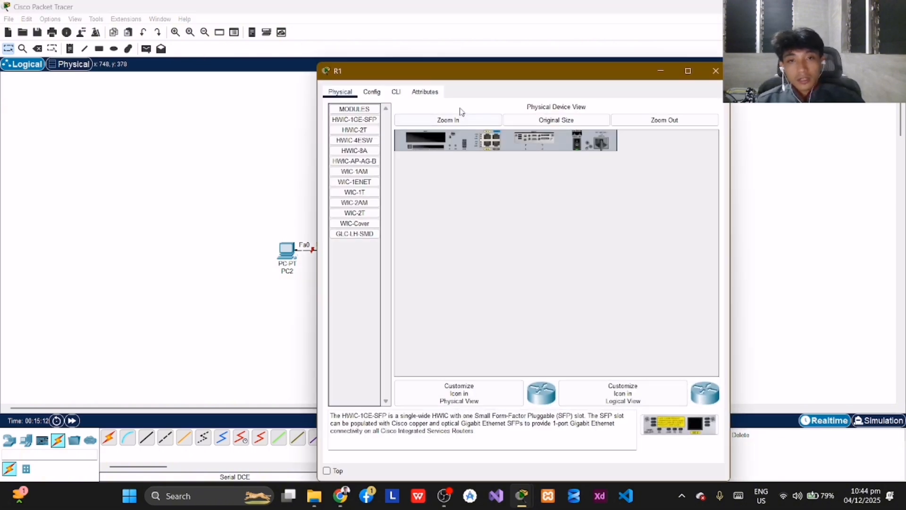
In R1's CLI, answer 'no' to the setup dialog and enter privileged mode with enable
{"action": "left_click", "coordinate": [396, 93]}
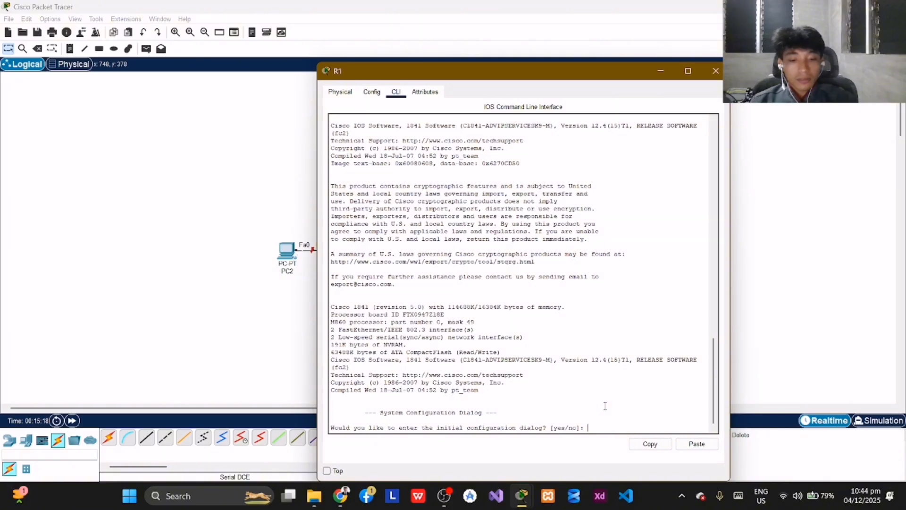
{"action": "type", "text": "no"}
{"action": "key", "text": "Return"}
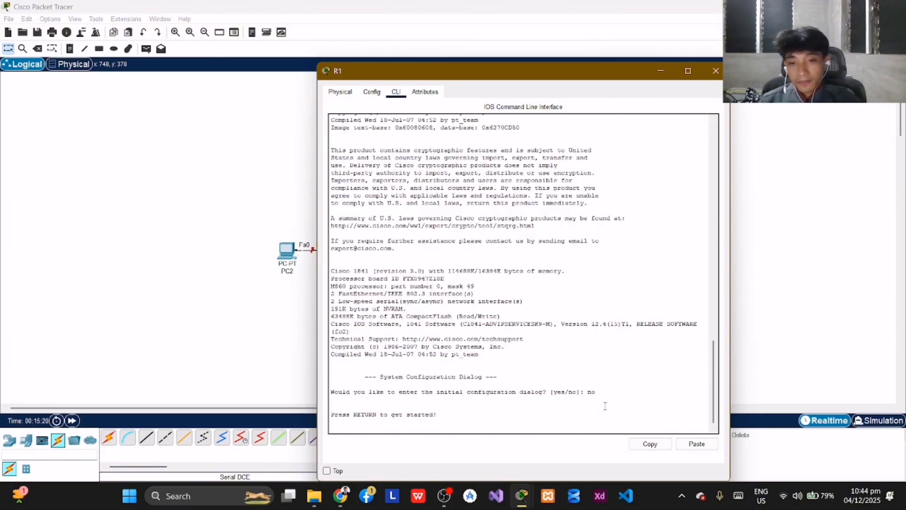
{"action": "key", "text": "Return"}
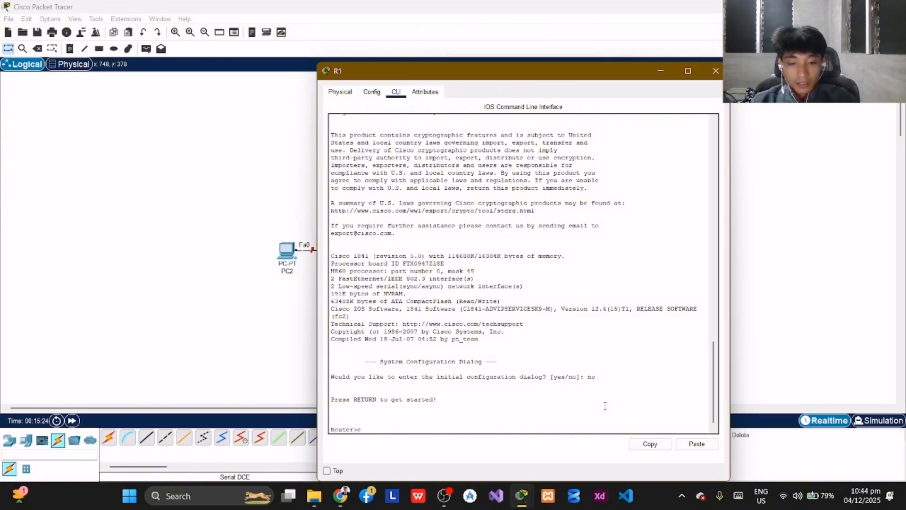
{"action": "type", "text": "enab"}
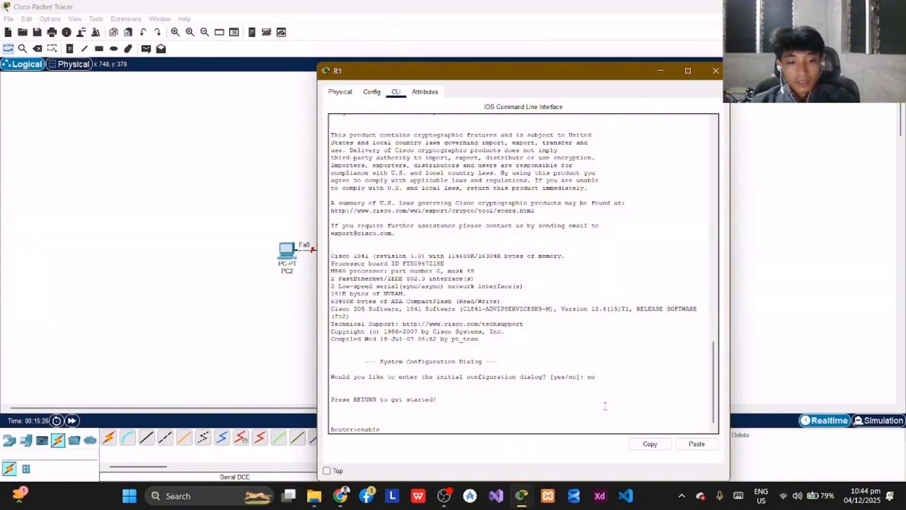
{"action": "type", "text": "le"}
{"action": "key", "text": "Return"}
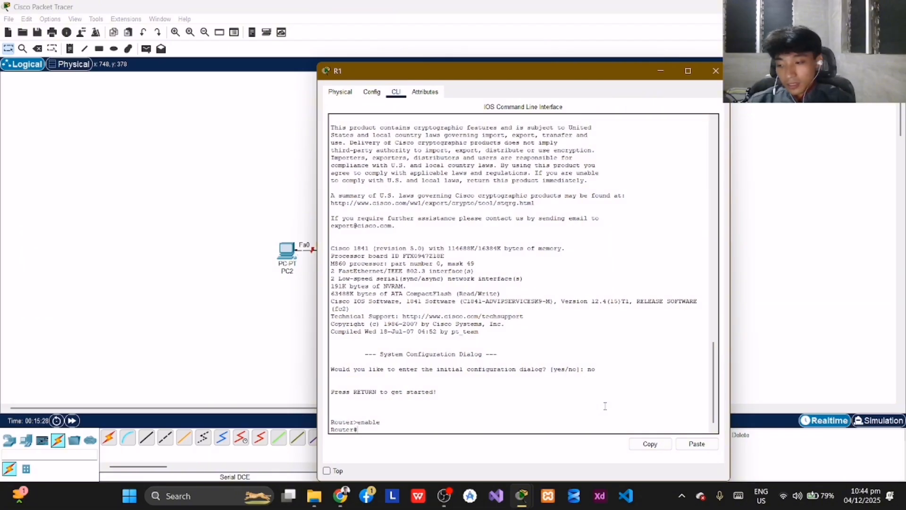
{"action": "type", "text": "conf "}
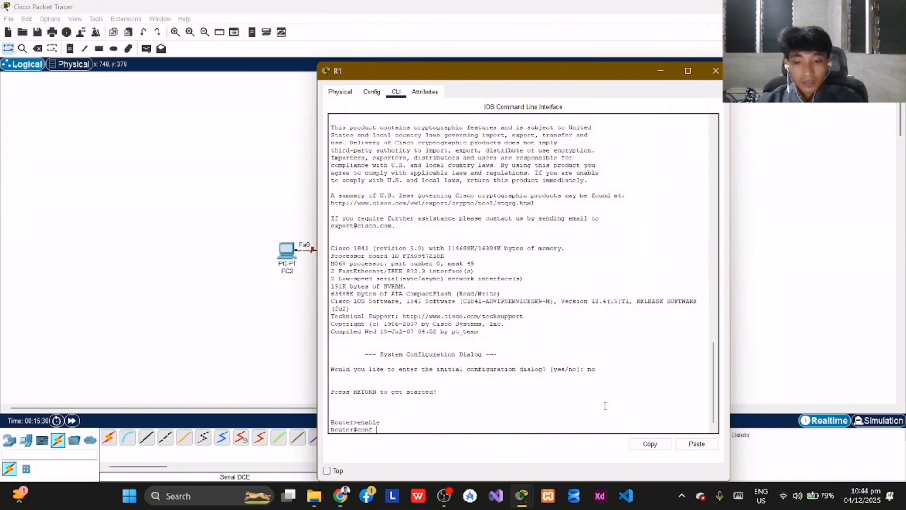
{"action": "type", "text": "term"}
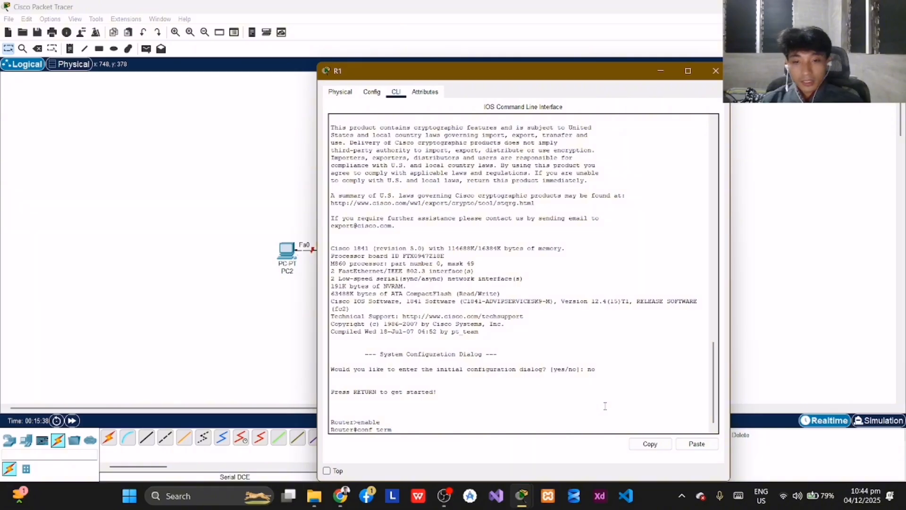
In global configuration, set hostname R1, an enable secret and no ip domain-lookup
{"action": "key", "text": "Return"}
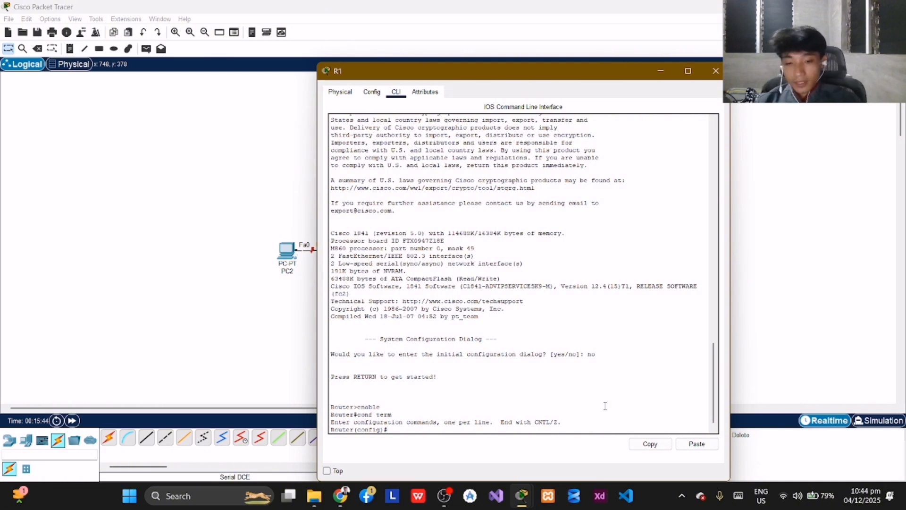
{"action": "type", "text": "na"}
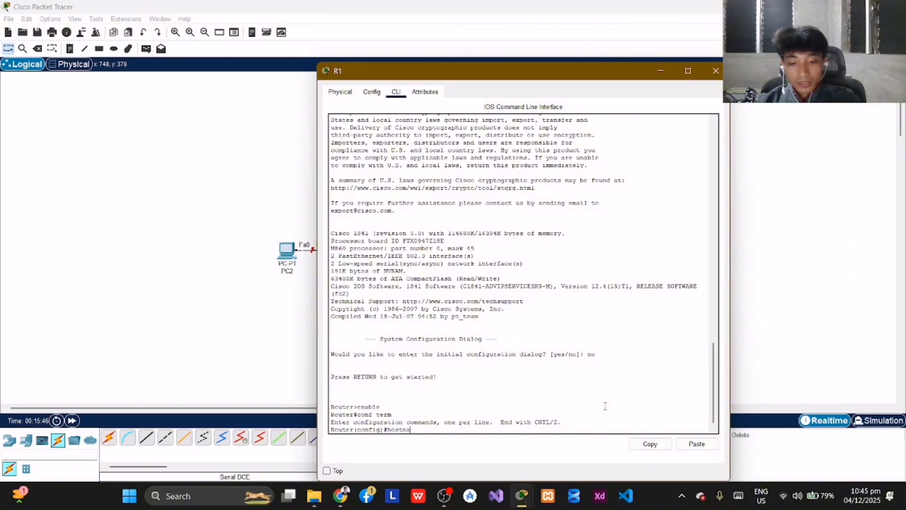
{"action": "type", "text": "me R1"}
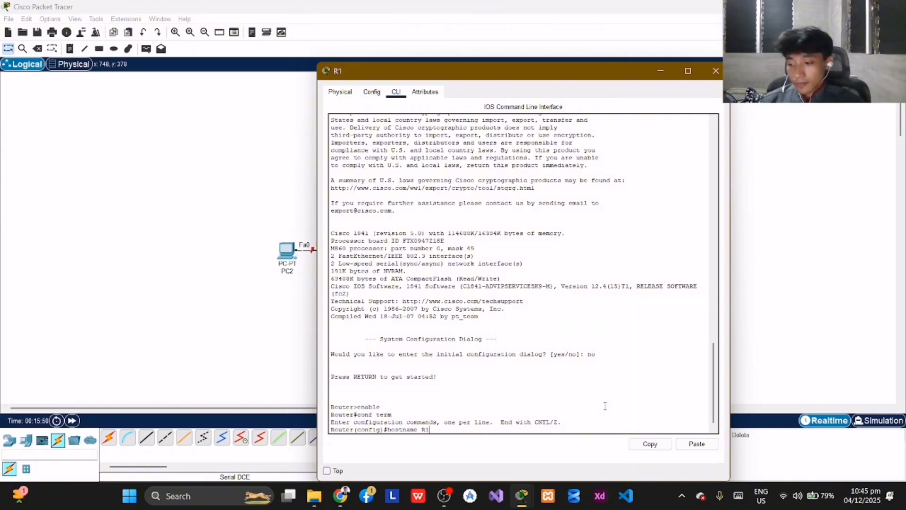
{"action": "key", "text": "Return"}
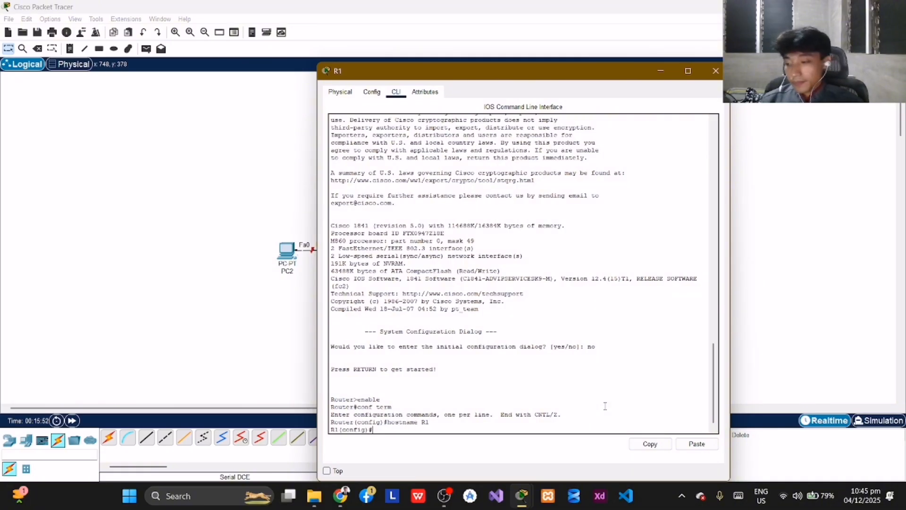
{"action": "type", "text": "enable"}
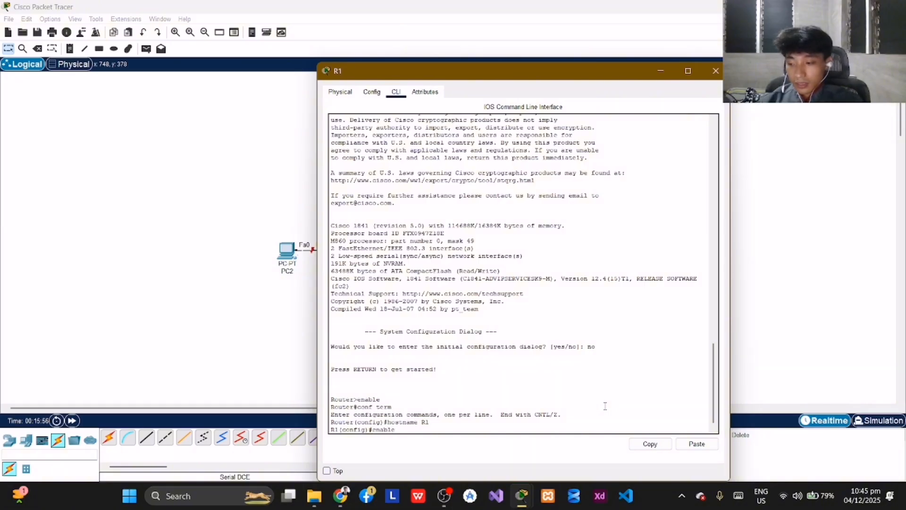
{"action": "type", "text": " secret"}
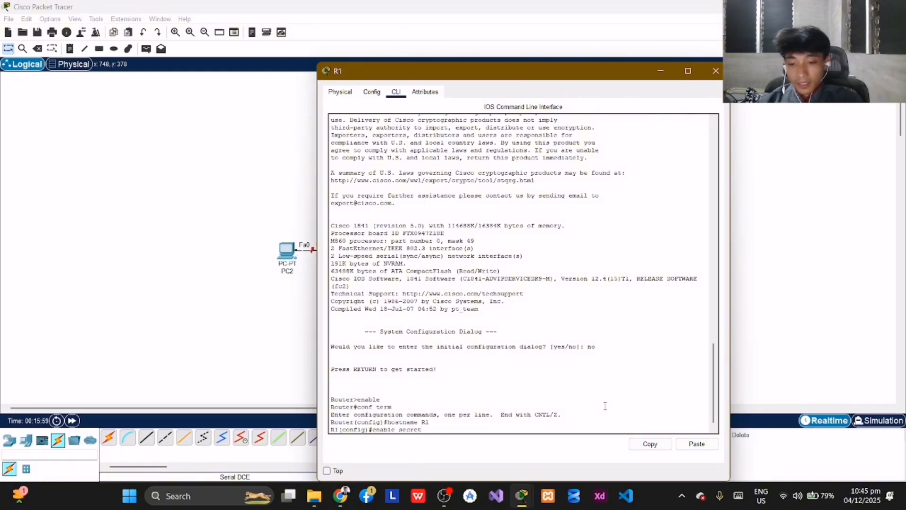
{"action": "type", "text": " class"}
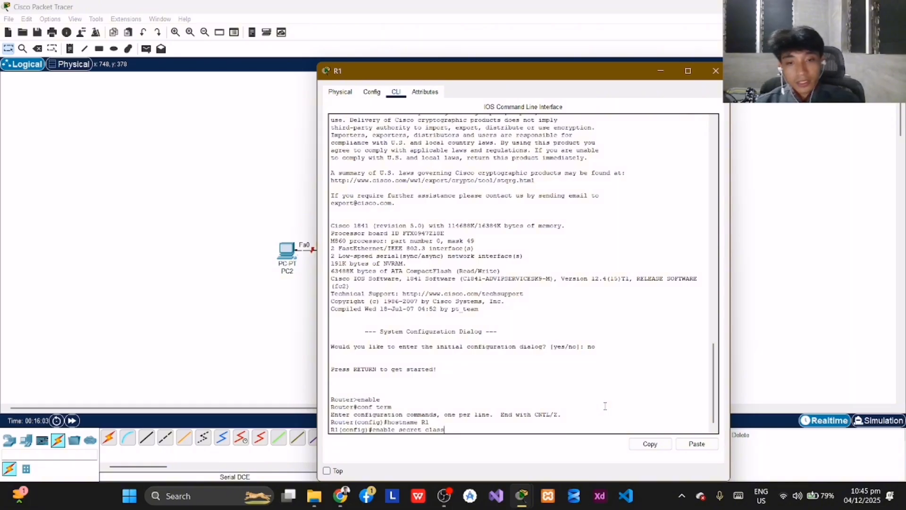
{"action": "key", "text": "Return"}
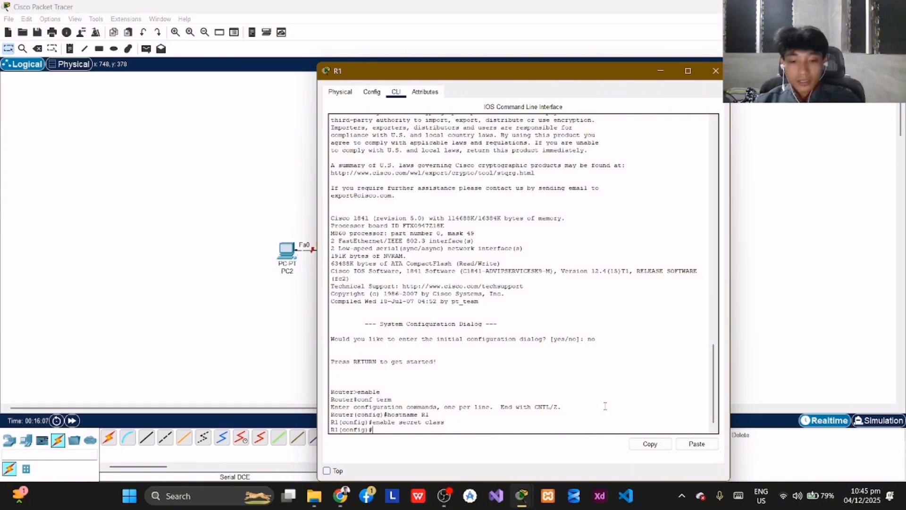
{"action": "type", "text": "no"}
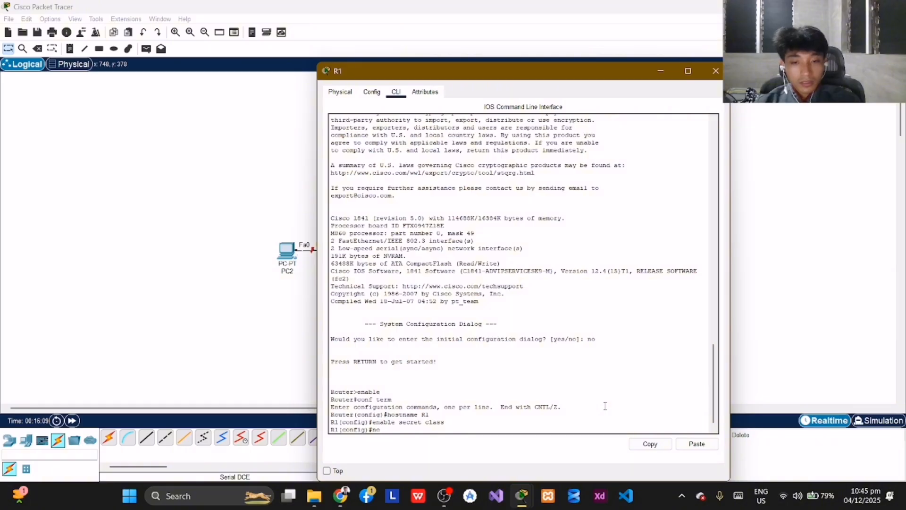
{"action": "type", "text": "n ip do"}
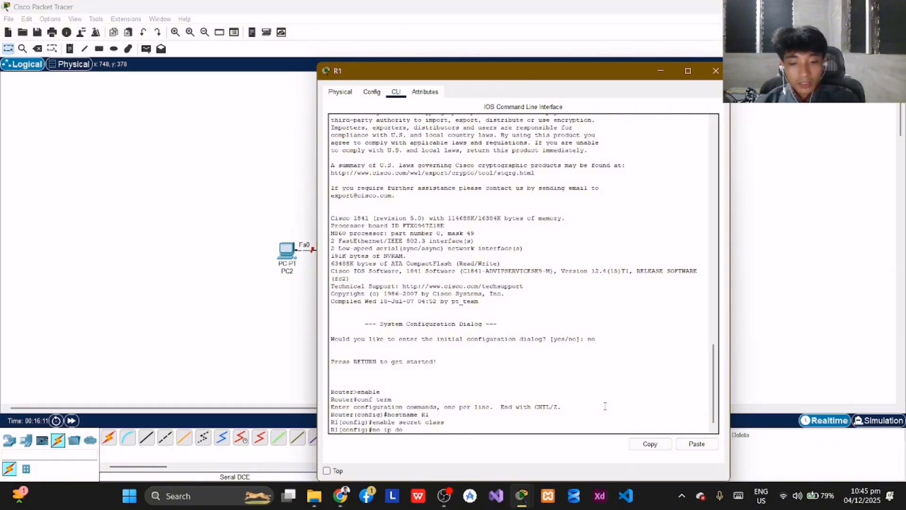
{"action": "type", "text": "main-lookup"}
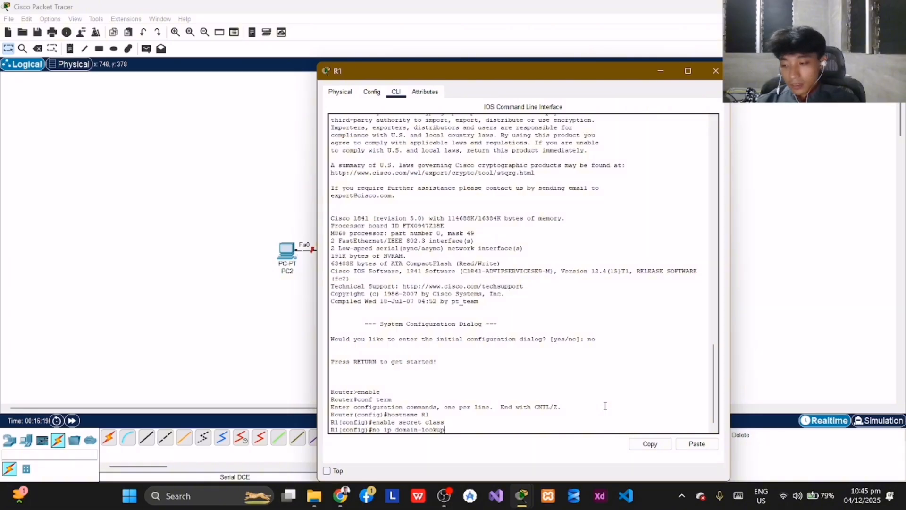
{"action": "key", "text": "Return"}
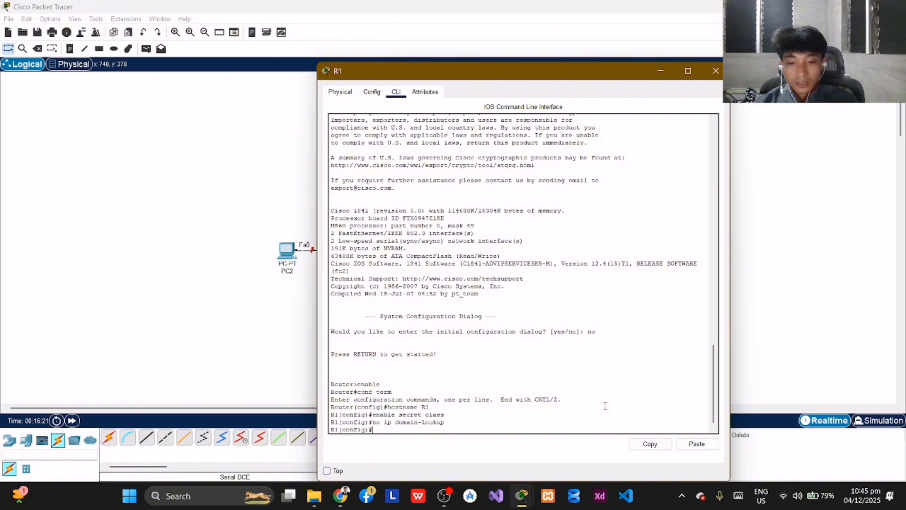
Add the MOTD banner 'unauthorized access is strictly prohibited!'
{"action": "type", "text": "banner"}
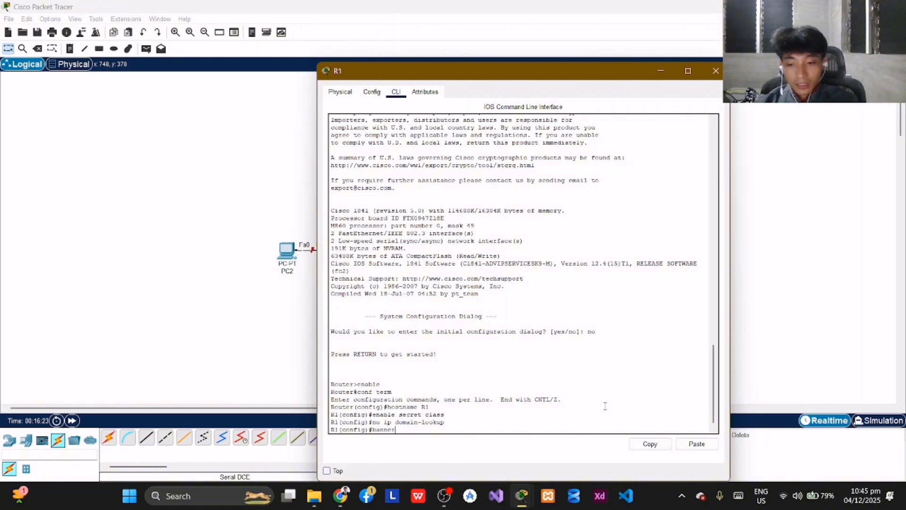
{"action": "type", "text": " motd"}
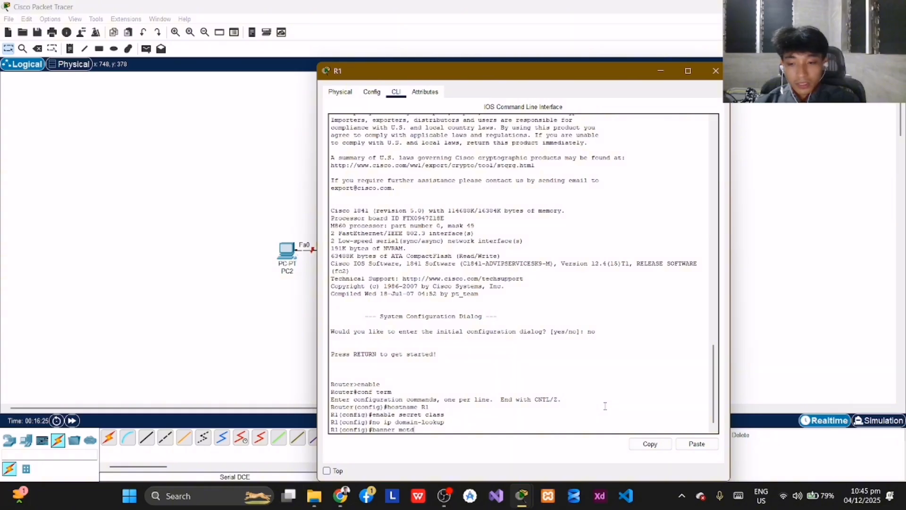
{"action": "type", "text": " #"}
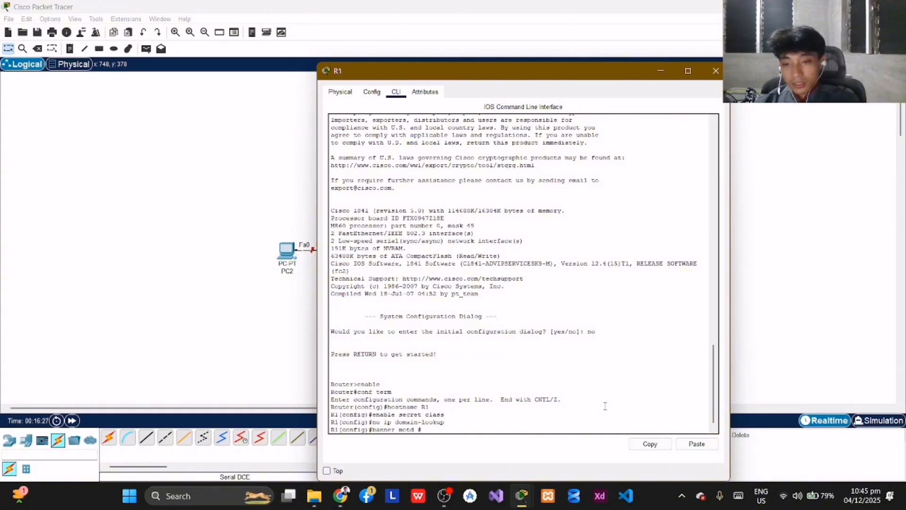
{"action": "type", "text": "u"}
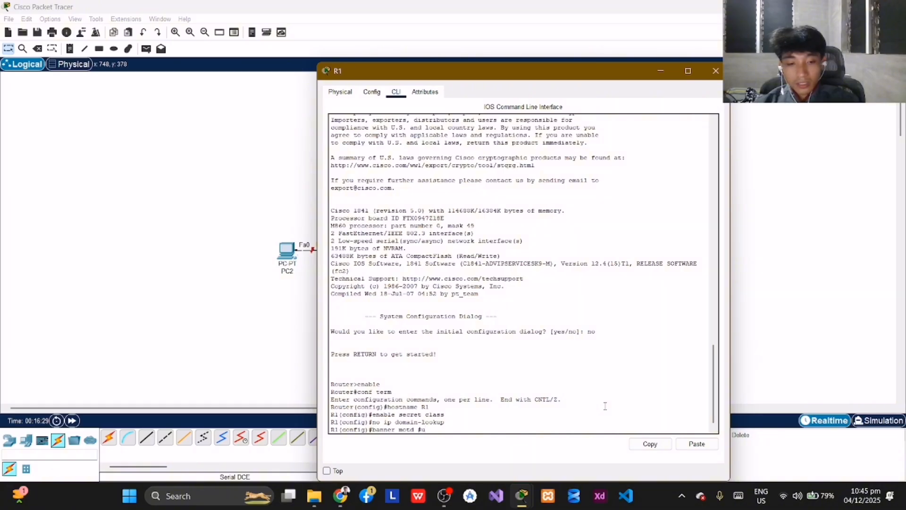
{"action": "key", "text": "BackSpace"}
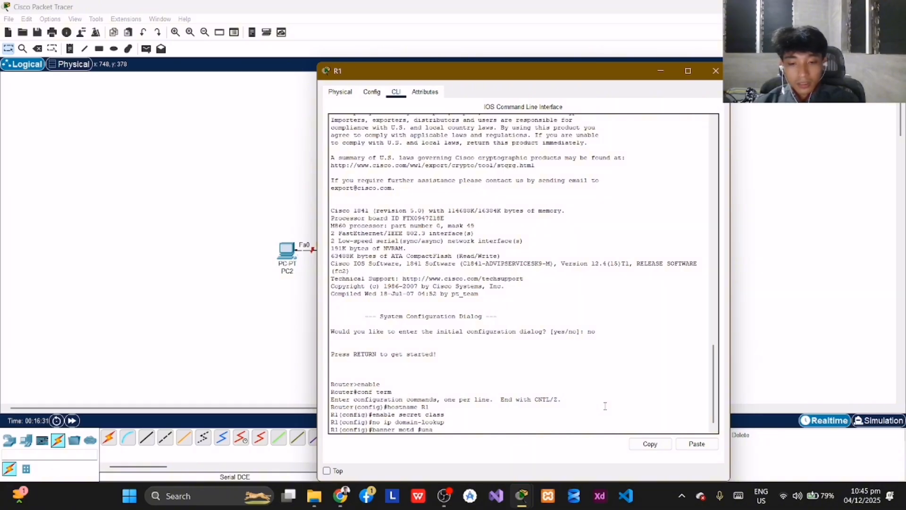
{"action": "type", "text": "unauthor"}
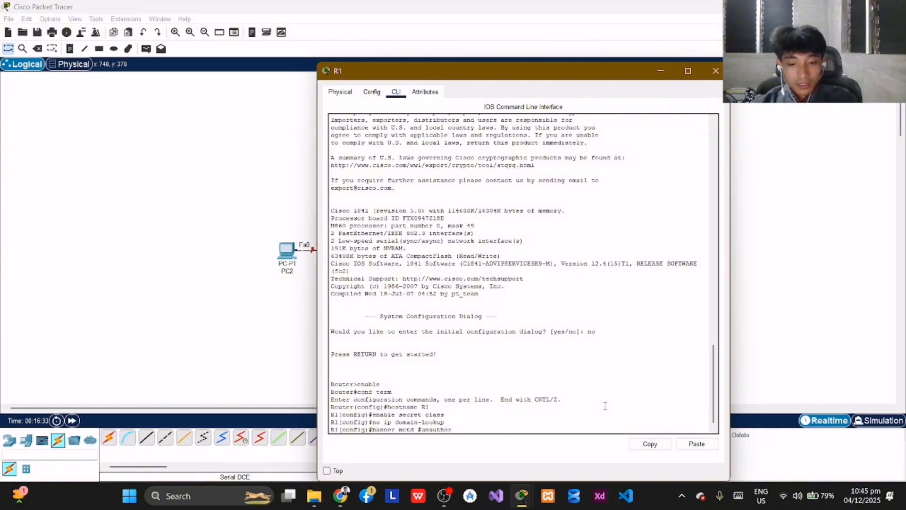
{"action": "type", "text": "ized"}
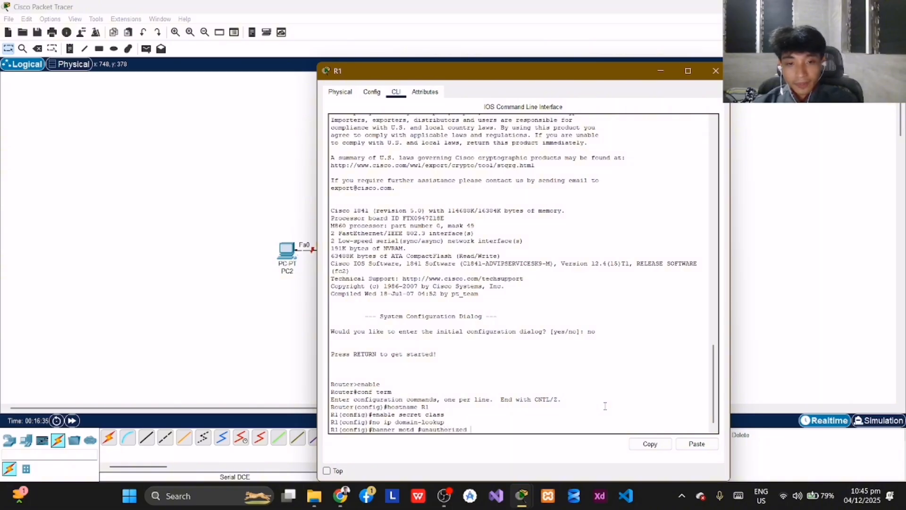
{"action": "type", "text": " ac"}
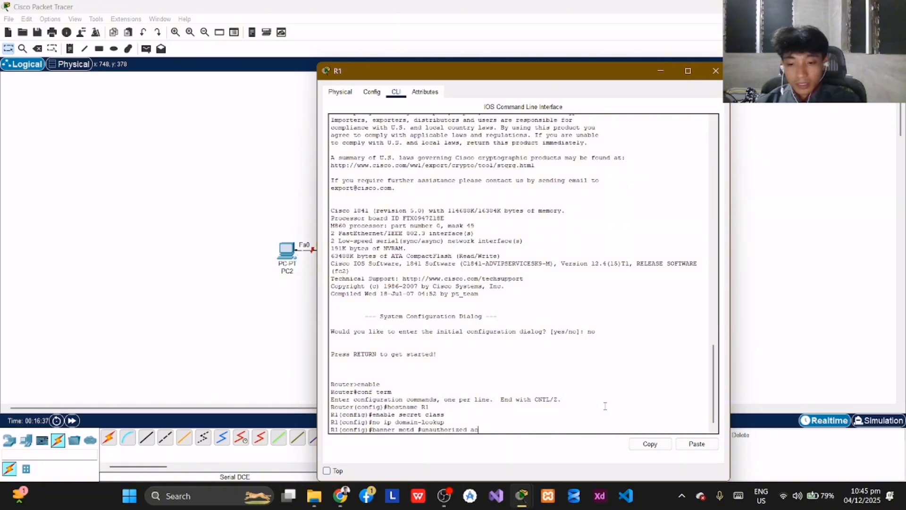
{"action": "type", "text": "cess i"}
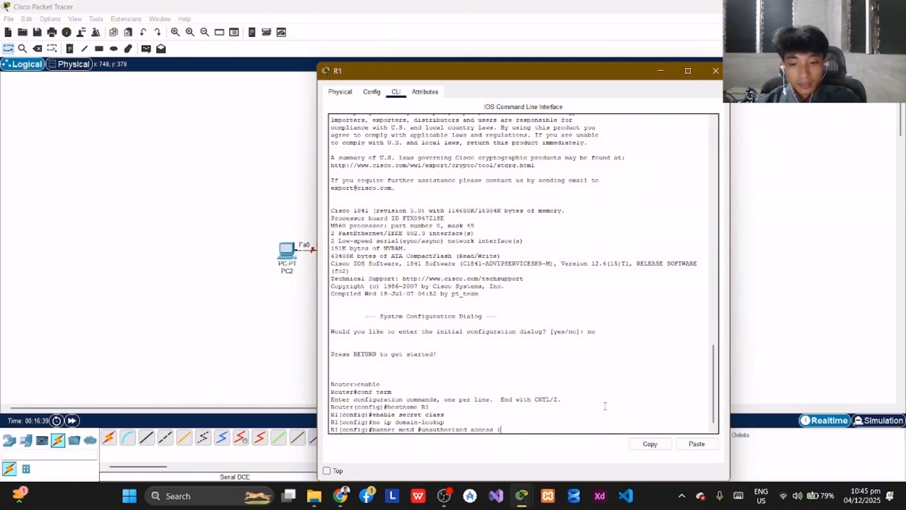
{"action": "type", "text": "s atrictly"}
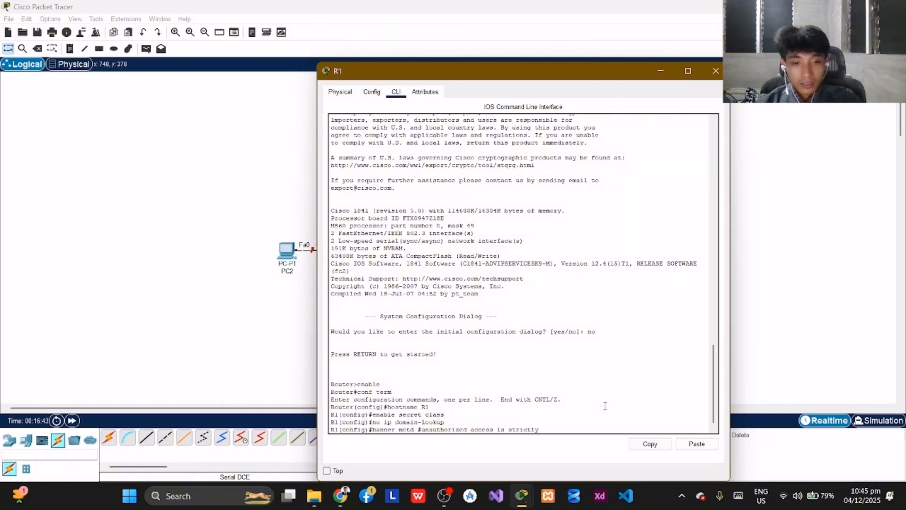
{"action": "type", "text": " prohibited"}
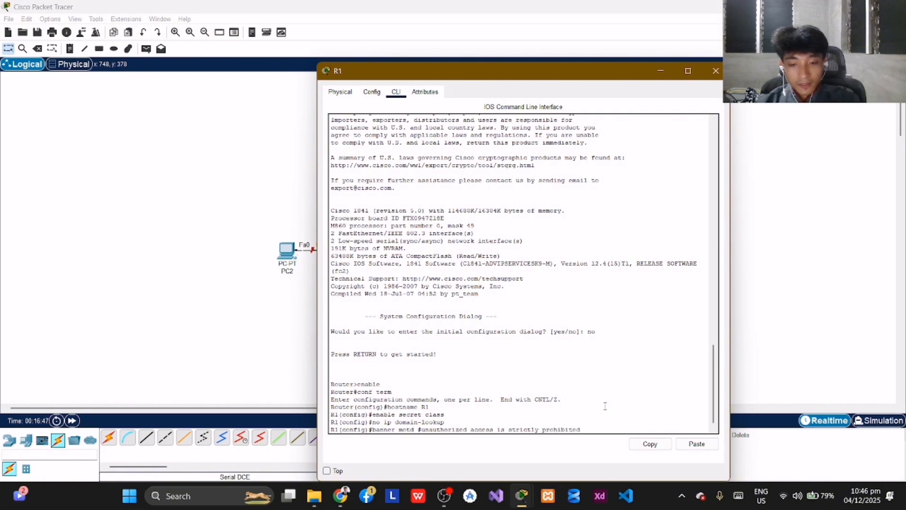
{"action": "type", "text": "!"}
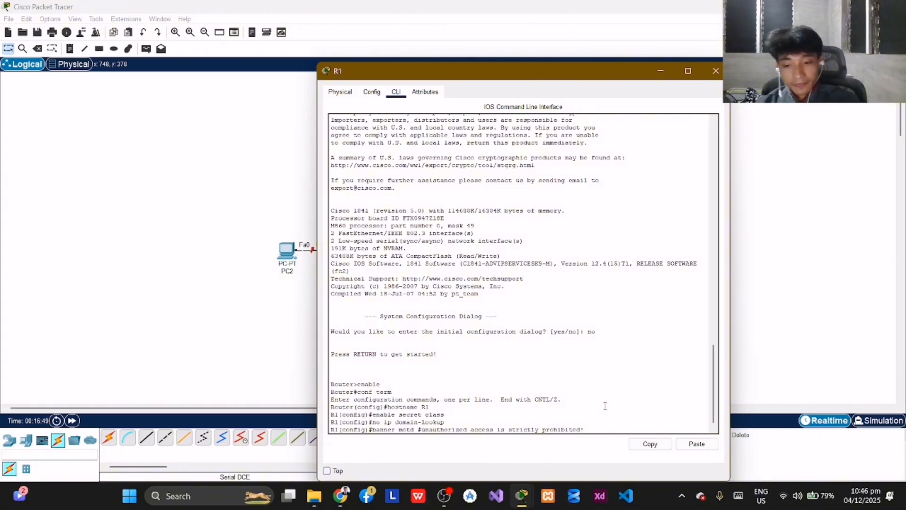
{"action": "type", "text": "#"}
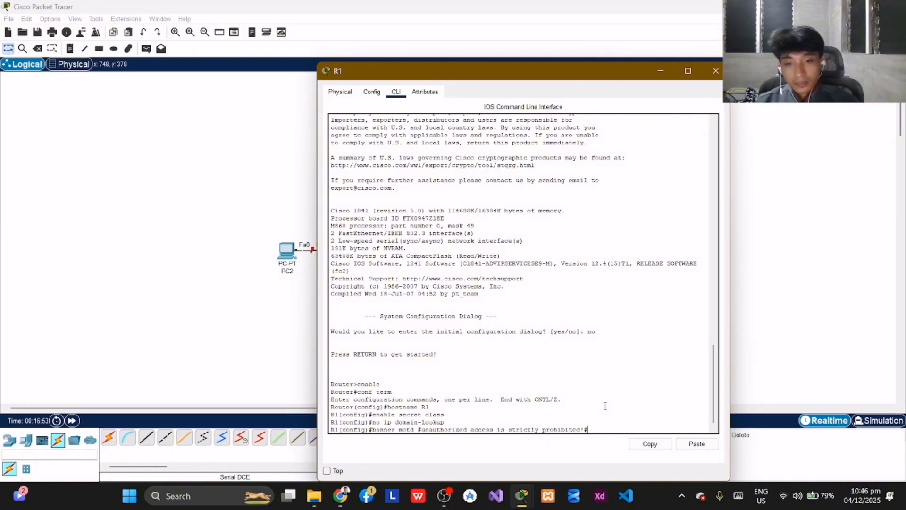
{"action": "key", "text": "Return"}
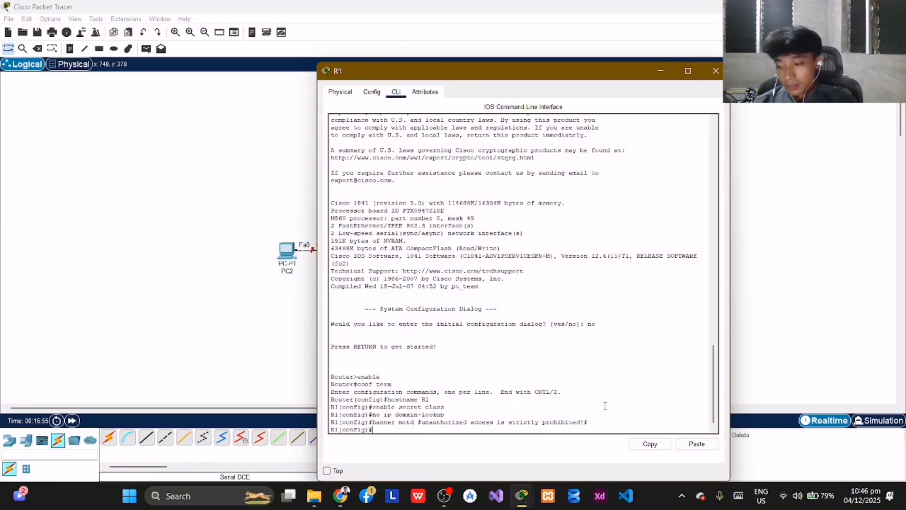
Give line console 0 a password and require login
{"action": "type", "text": "li"}
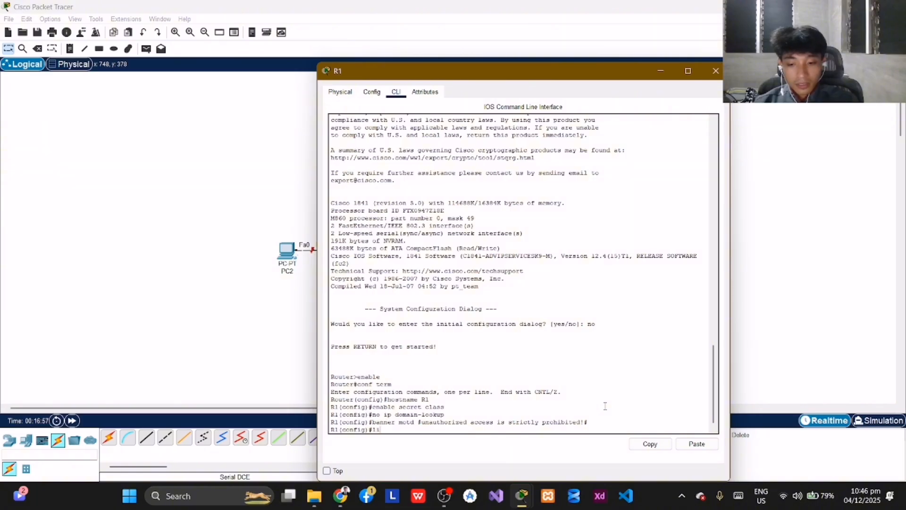
{"action": "type", "text": "ne con"}
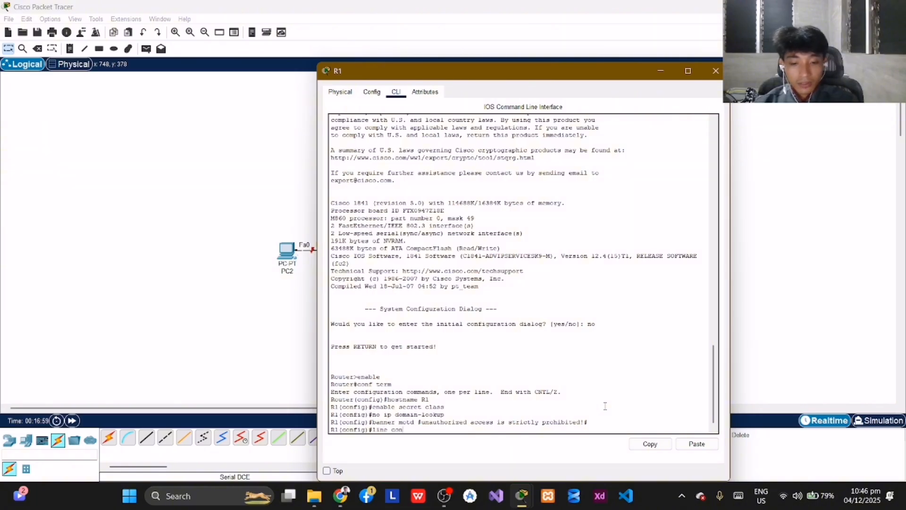
{"action": "type", "text": "sole 0"}
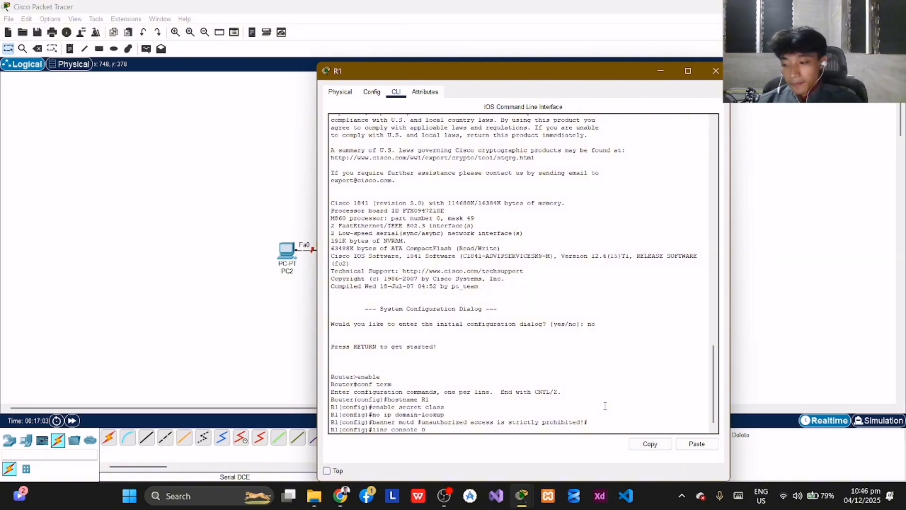
{"action": "key", "text": "Return"}
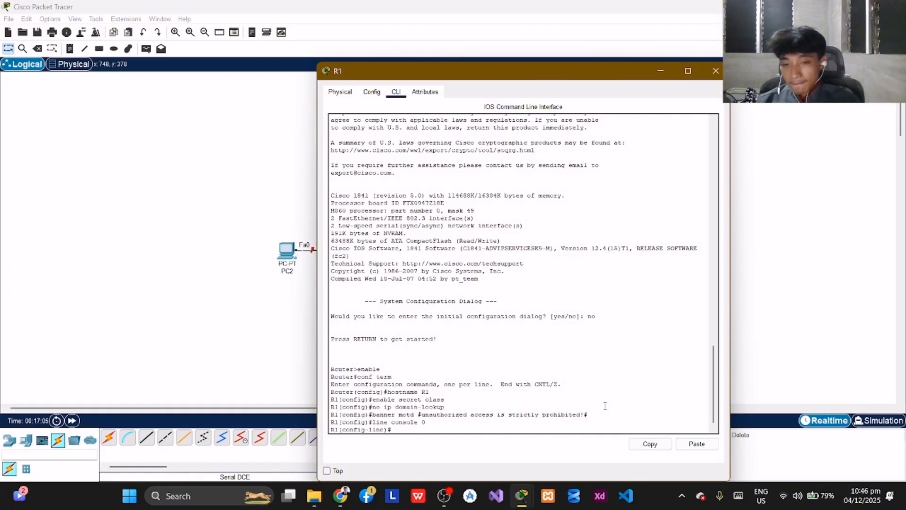
{"action": "type", "text": "password"}
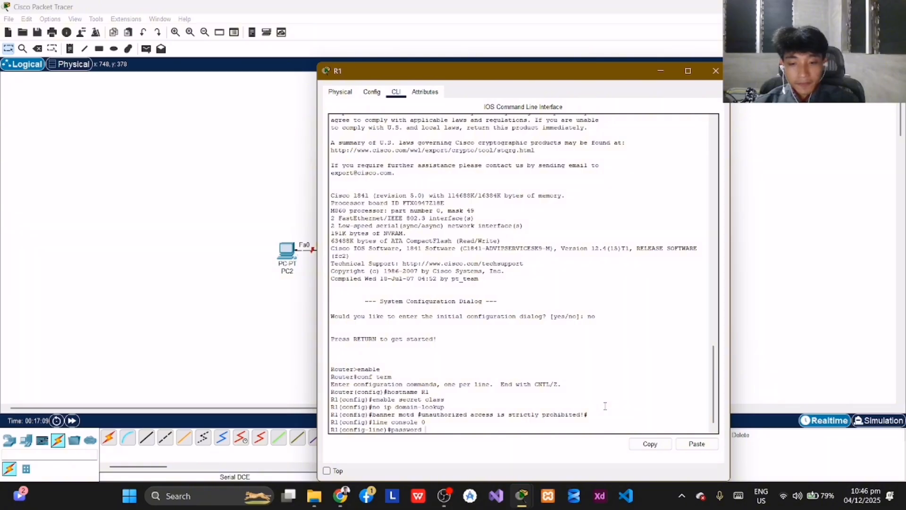
{"action": "type", "text": " tabcbo"}
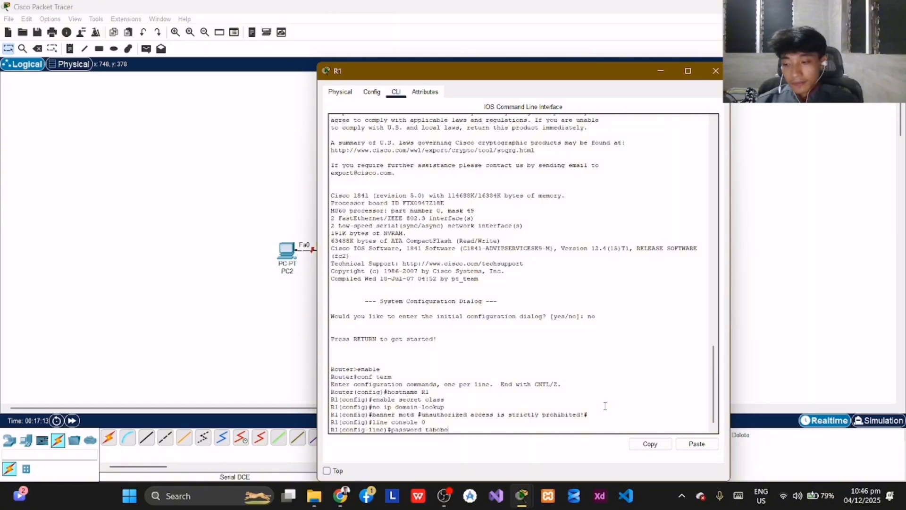
{"action": "key", "text": "Return"}
{"action": "type", "text": "login"}
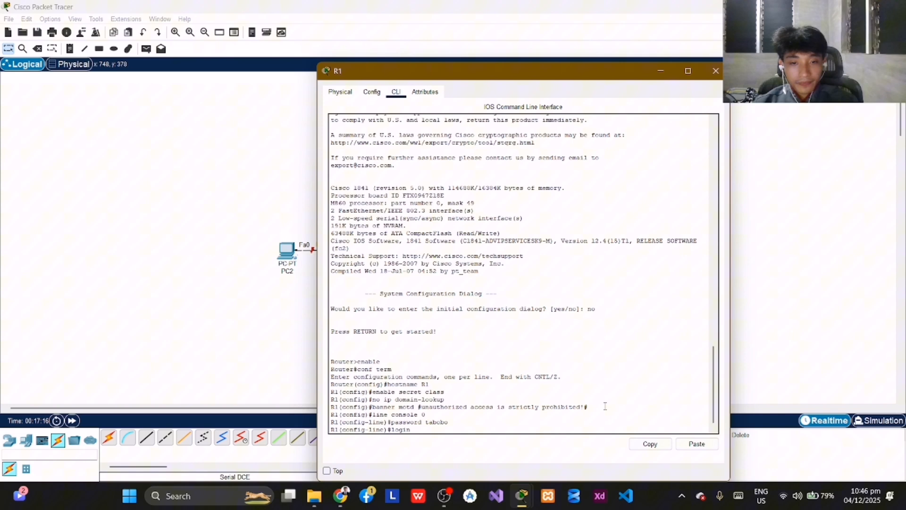
{"action": "key", "text": "Return"}
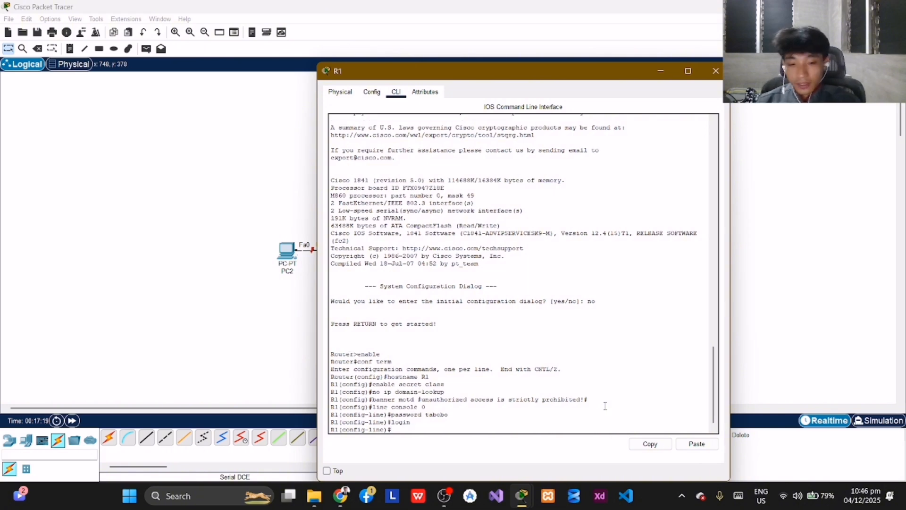
Give VTY lines 0 4 a password with login, then exit to privileged mode
{"action": "type", "text": "line vty"}
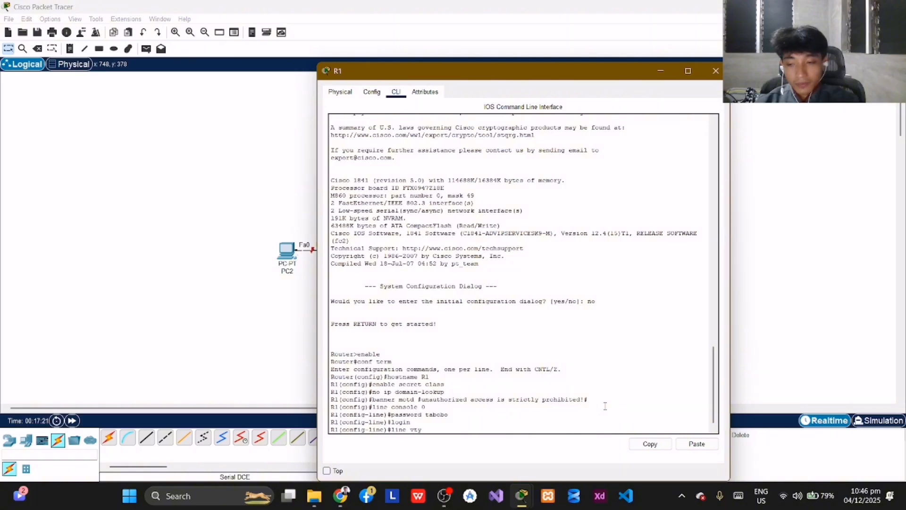
{"action": "type", "text": " 0 "}
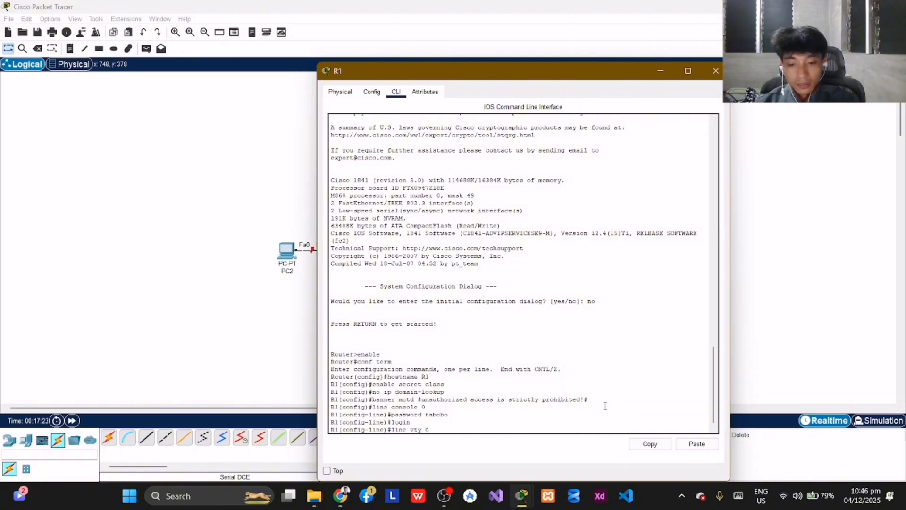
{"action": "type", "text": "4"}
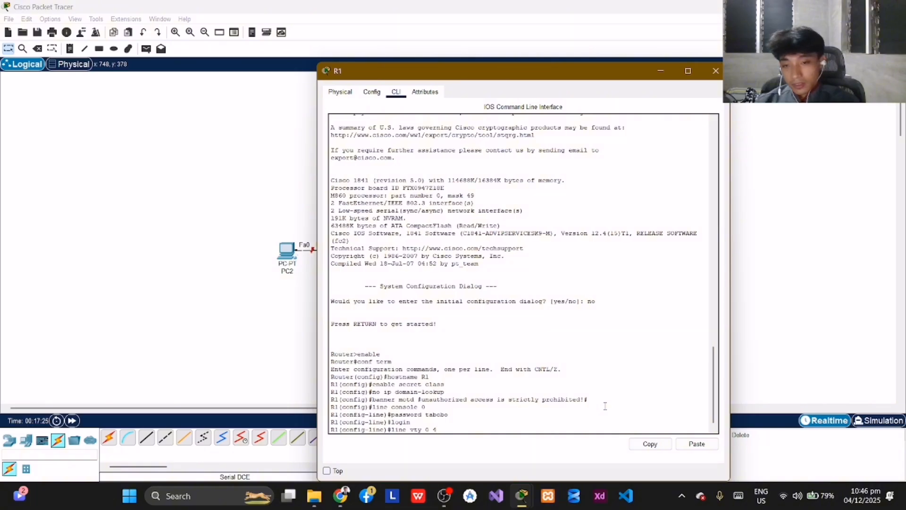
{"action": "key", "text": "Return"}
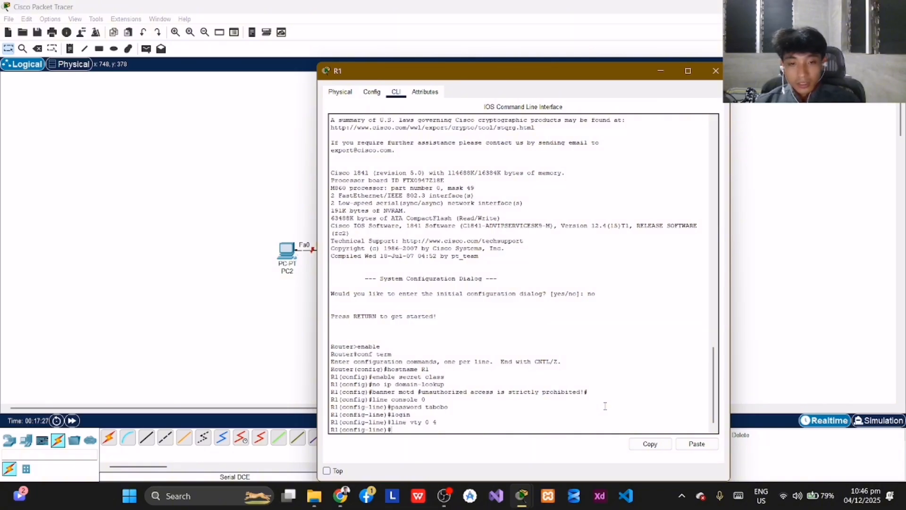
{"action": "type", "text": "passw"}
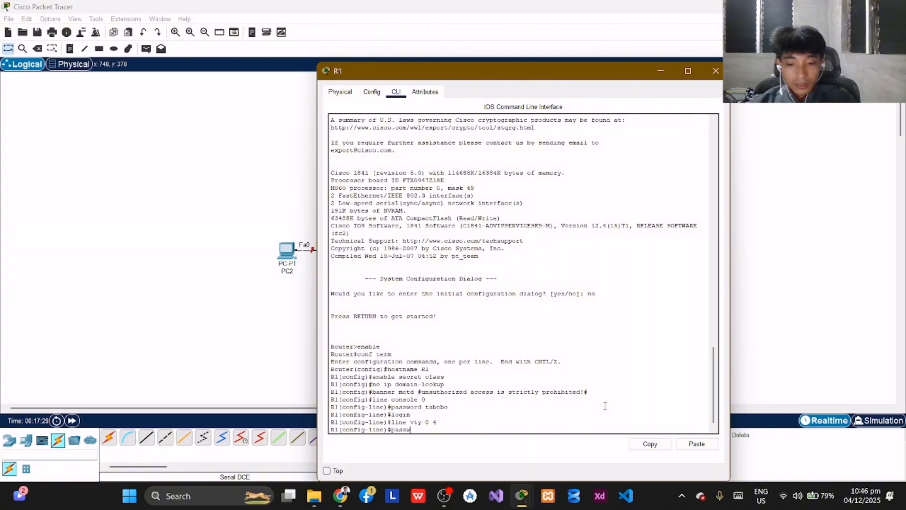
{"action": "type", "text": "ord tabobo"}
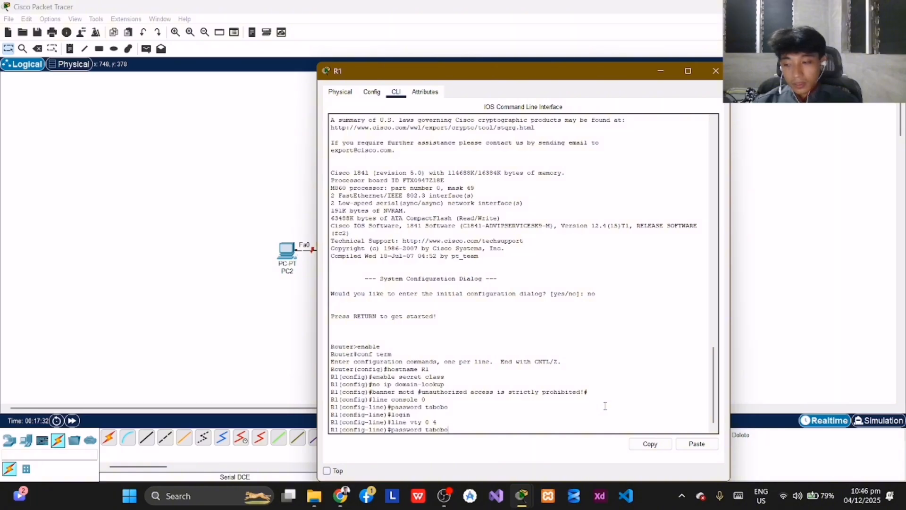
{"action": "key", "text": "Return"}
{"action": "type", "text": "login"}
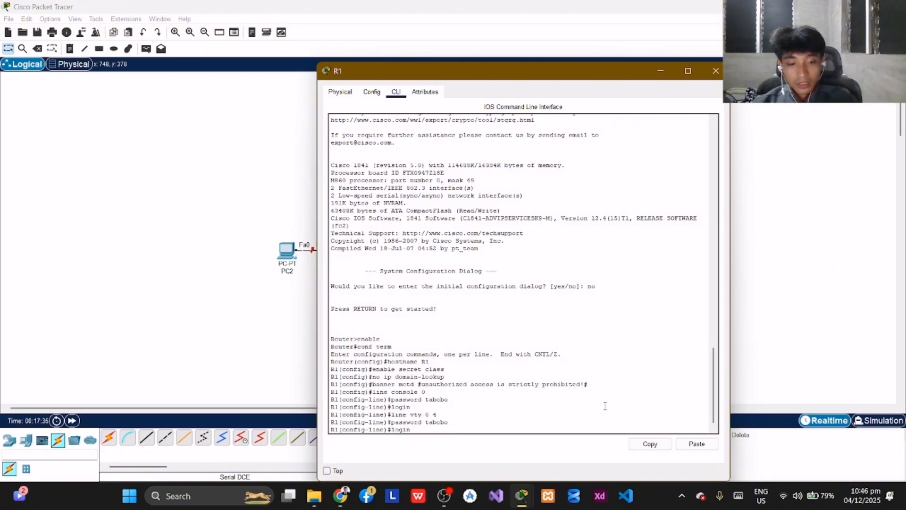
{"action": "key", "text": "Return"}
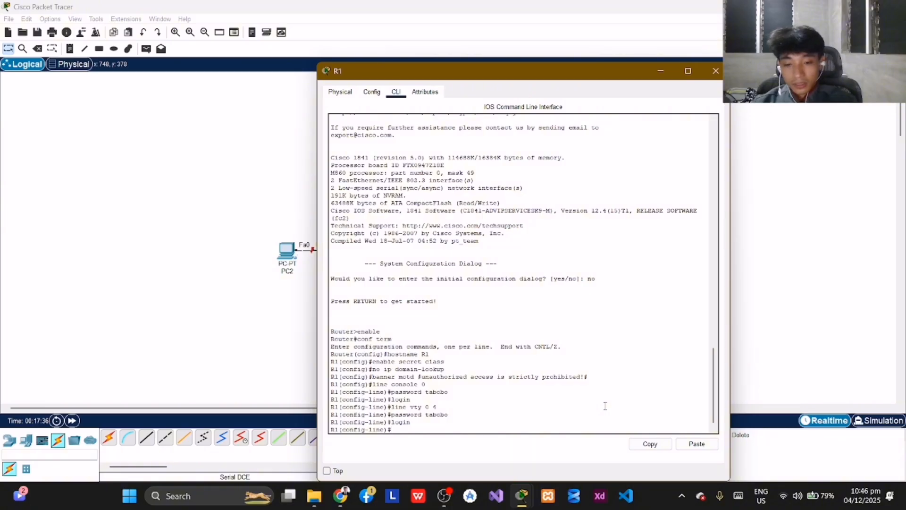
{"action": "type", "text": "exit"}
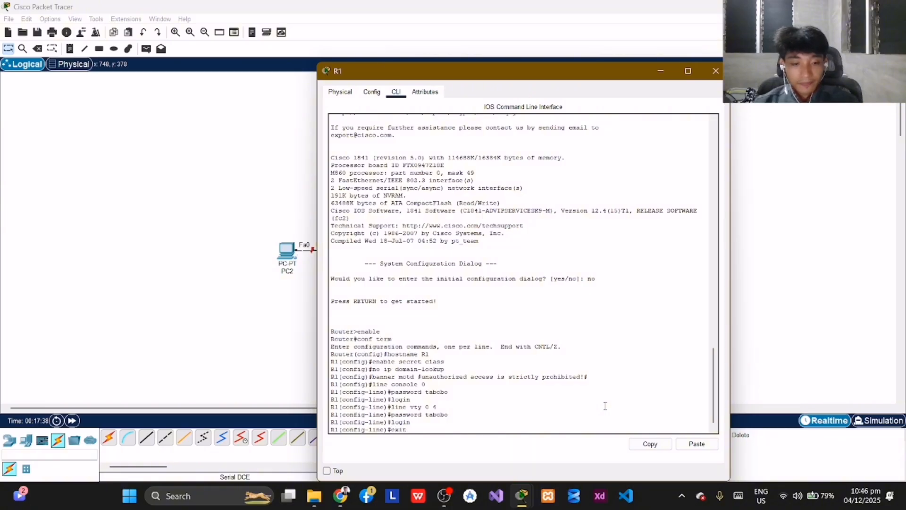
{"action": "key", "text": "Return"}
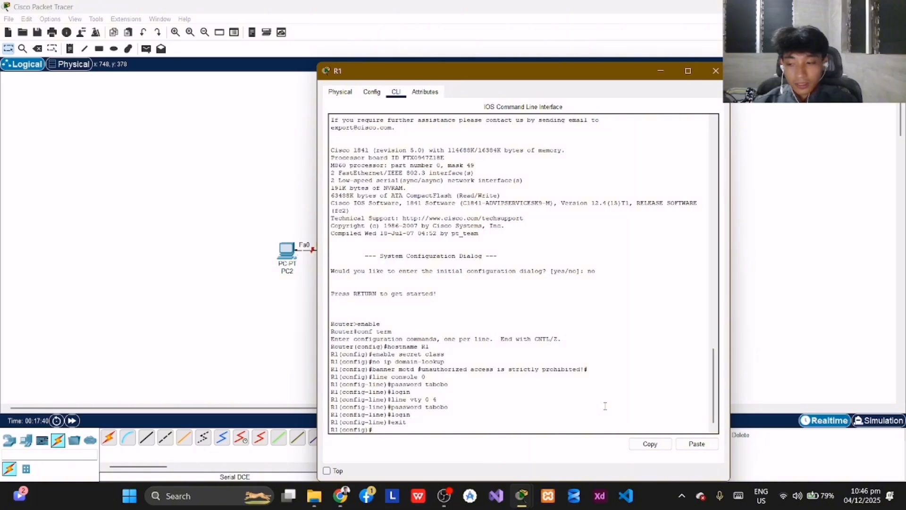
{"action": "type", "text": "exi"}
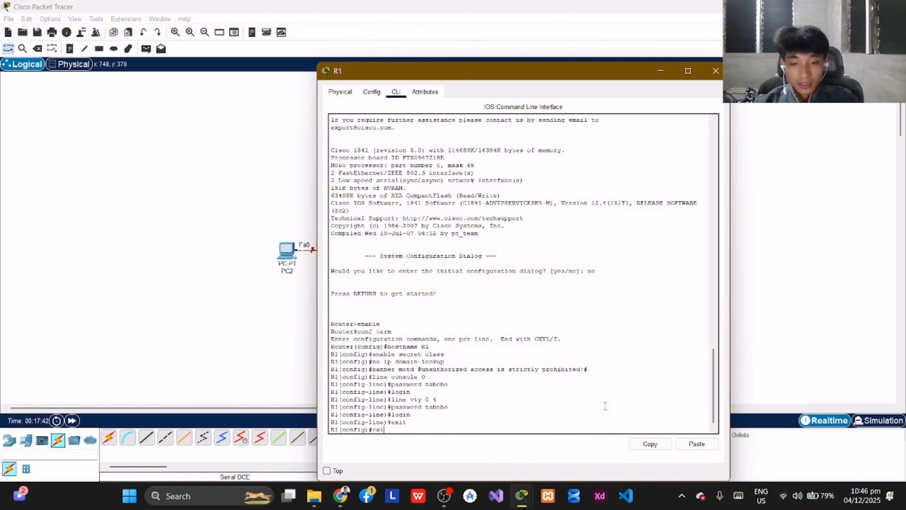
{"action": "type", "text": "t"}
{"action": "key", "text": "Return"}
{"action": "key", "text": "Return"}
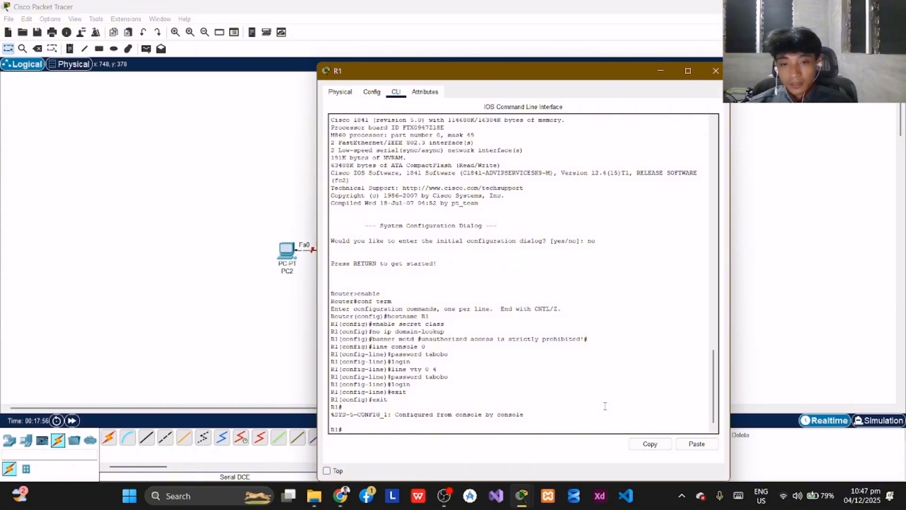
Log out, log back in with the console password, enable with the secret, and enter conf term
{"action": "type", "text": "e"}
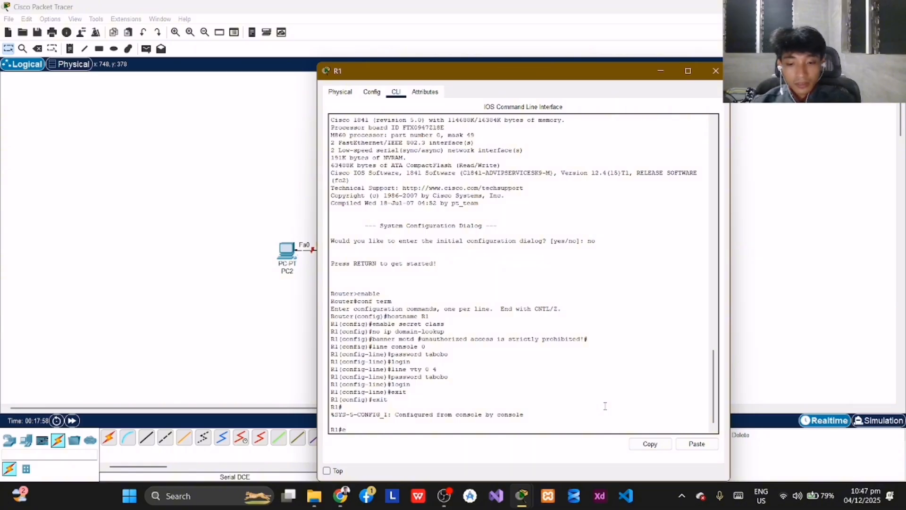
{"action": "type", "text": "xit"}
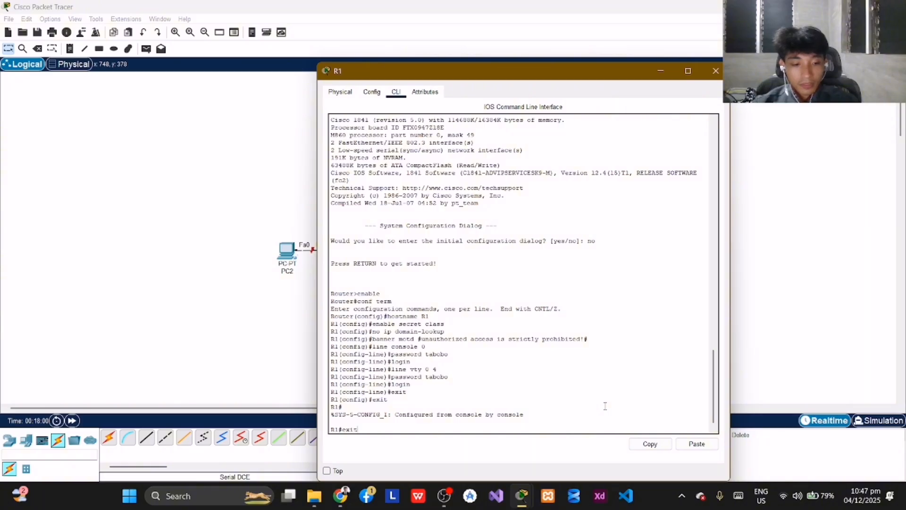
{"action": "key", "text": "Return"}
{"action": "key", "text": "Return"}
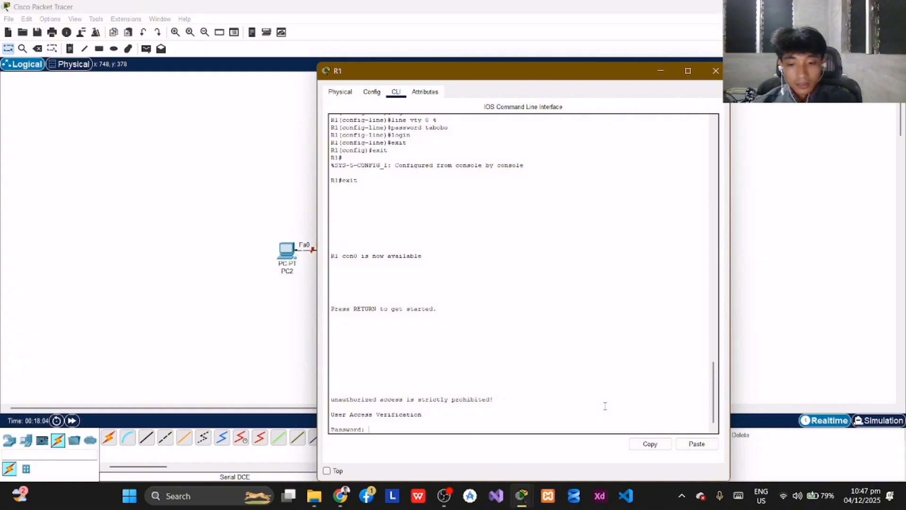
{"action": "key", "text": "Return"}
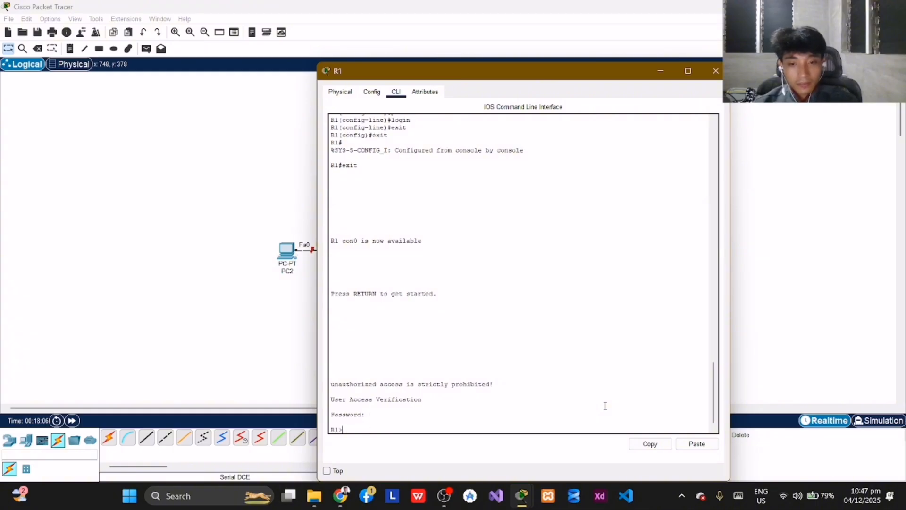
{"action": "type", "text": "enable"}
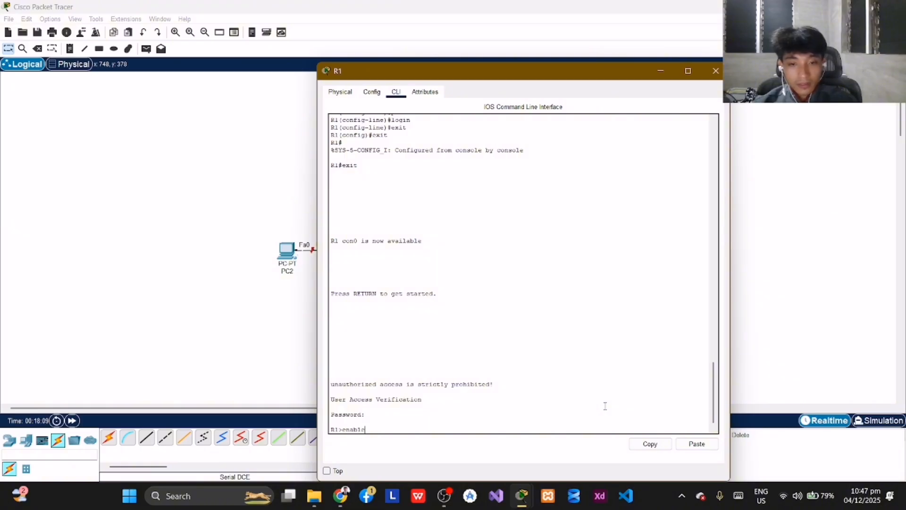
{"action": "key", "text": "Return"}
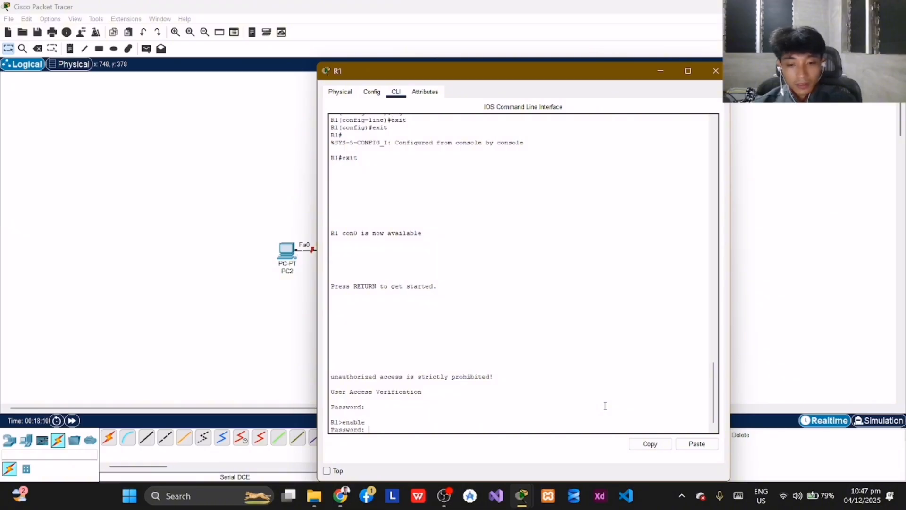
{"action": "key", "text": "Return"}
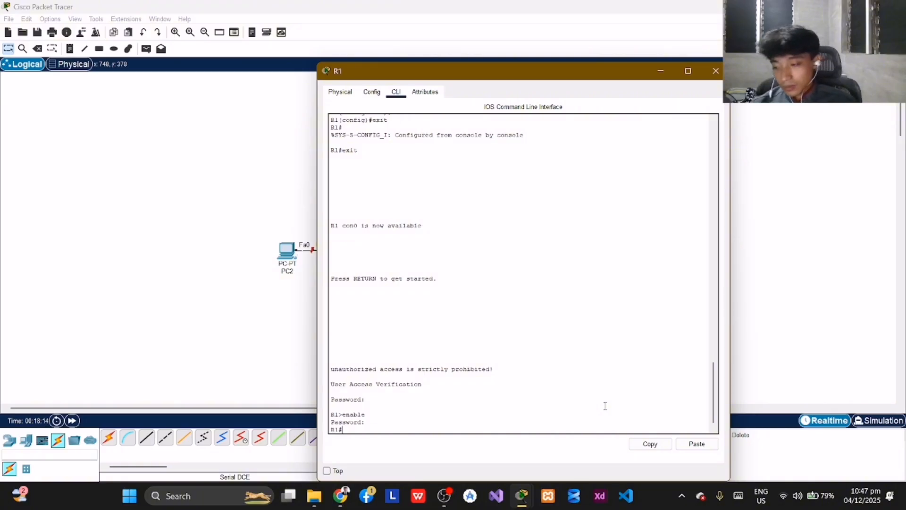
{"action": "type", "text": "conf"}
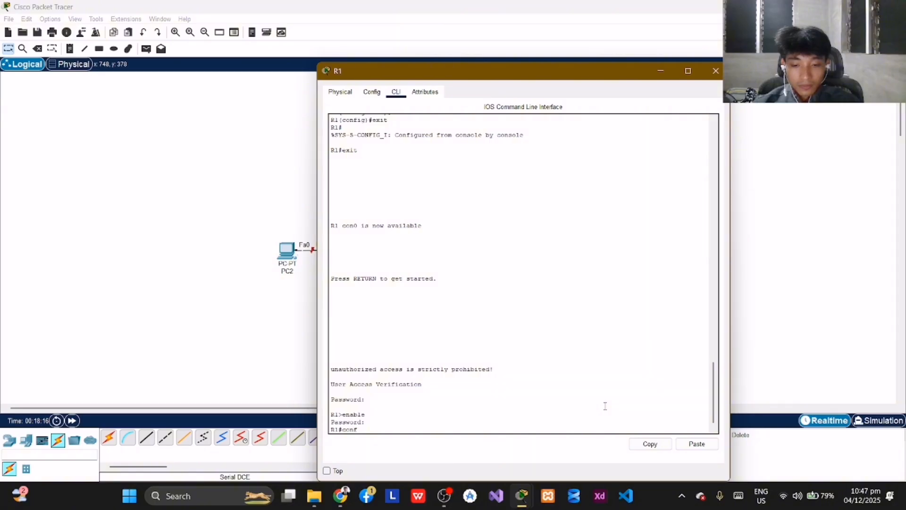
{"action": "type", "text": " term"}
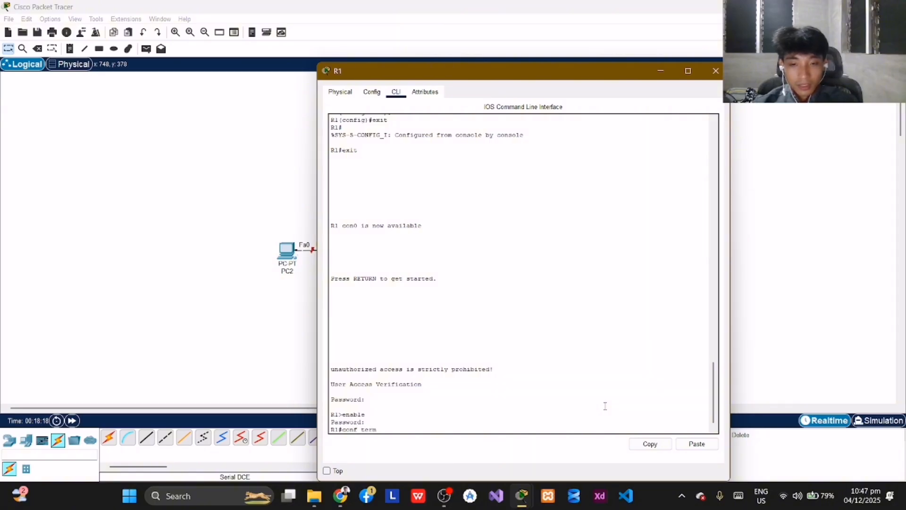
{"action": "key", "text": "Return"}
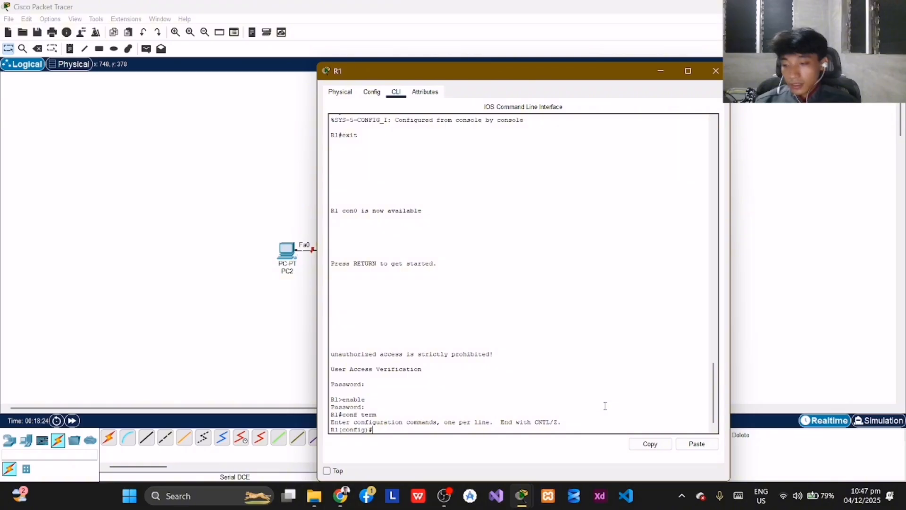
Address R1's Fa0/0 as 192.168.8.1 255.255.254.0 and enable it with no shutdown
{"action": "type", "text": "interface"}
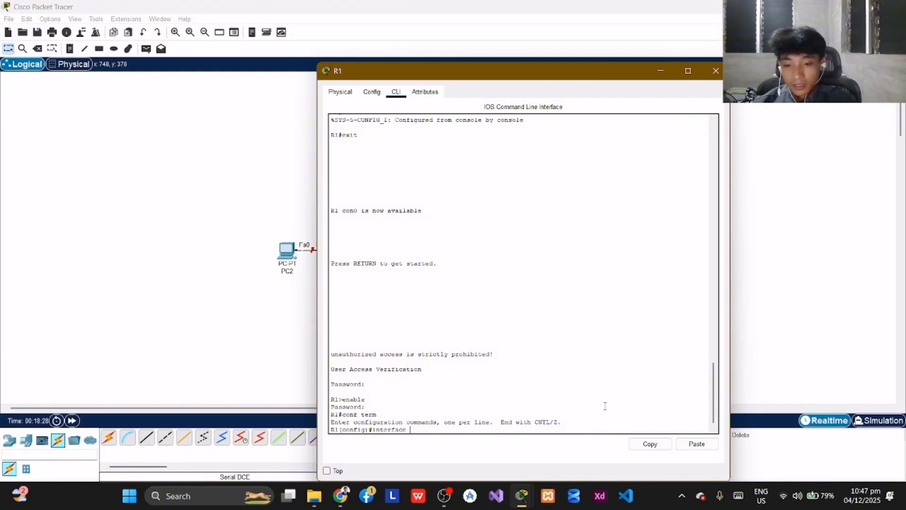
{"action": "type", "text": " fa0/"}
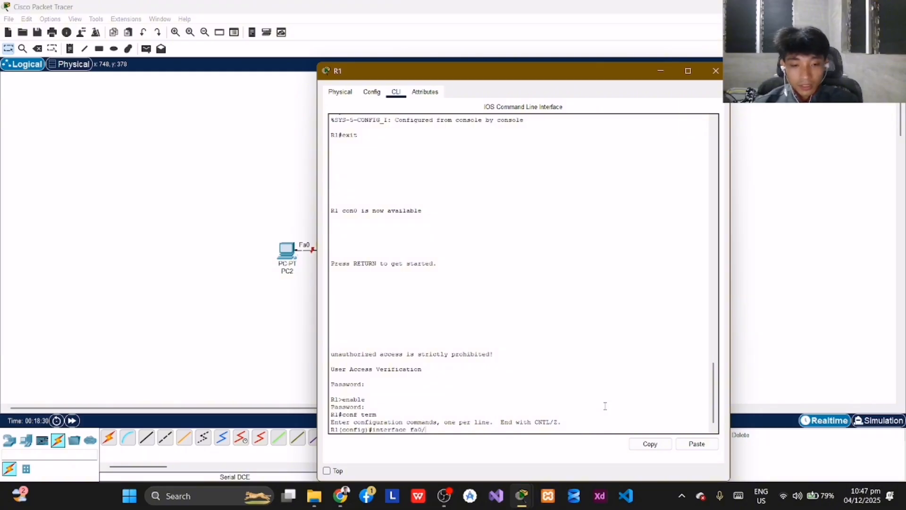
{"action": "type", "text": "0"}
{"action": "key", "text": "Return"}
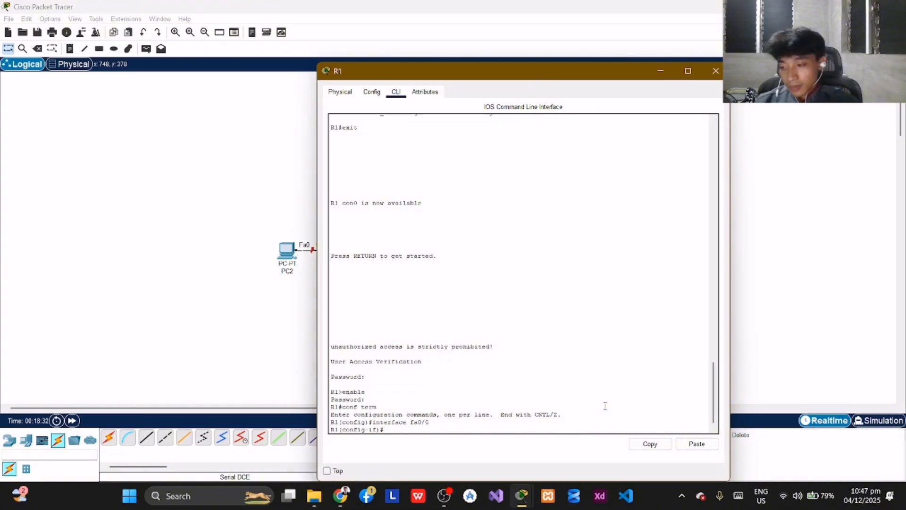
{"action": "type", "text": "ip address"}
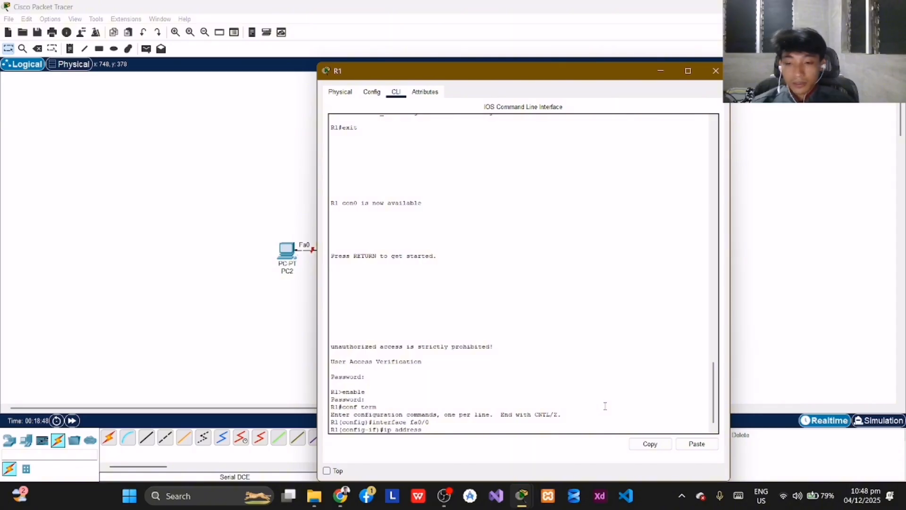
{"action": "type", "text": "19"}
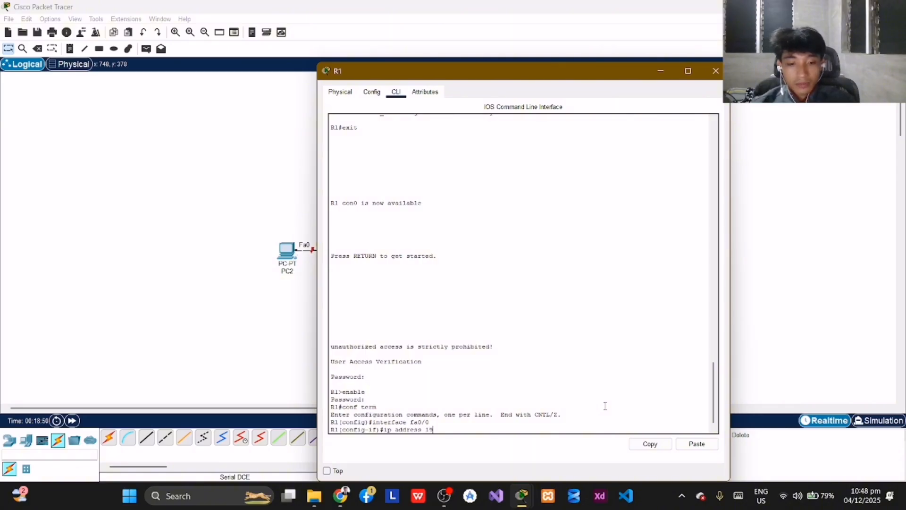
{"action": "type", "text": "2.168.8.1"}
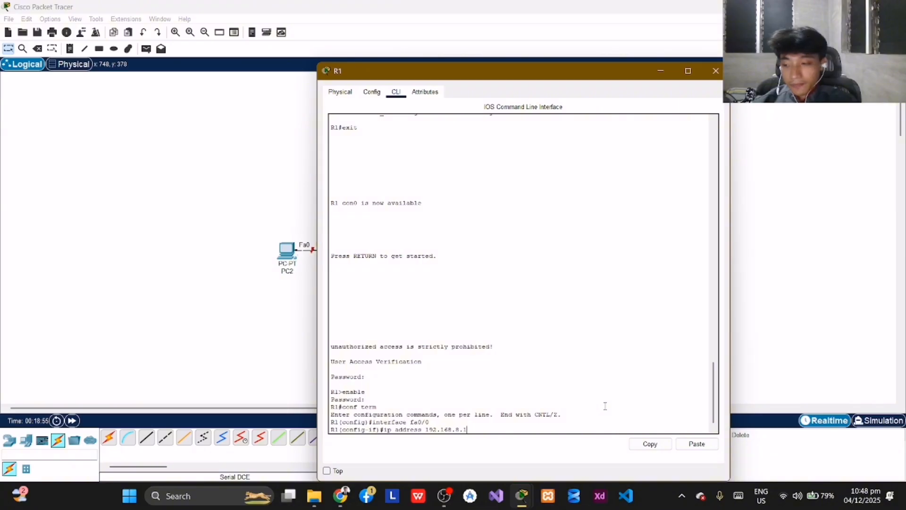
{"action": "type", "text": " 255"}
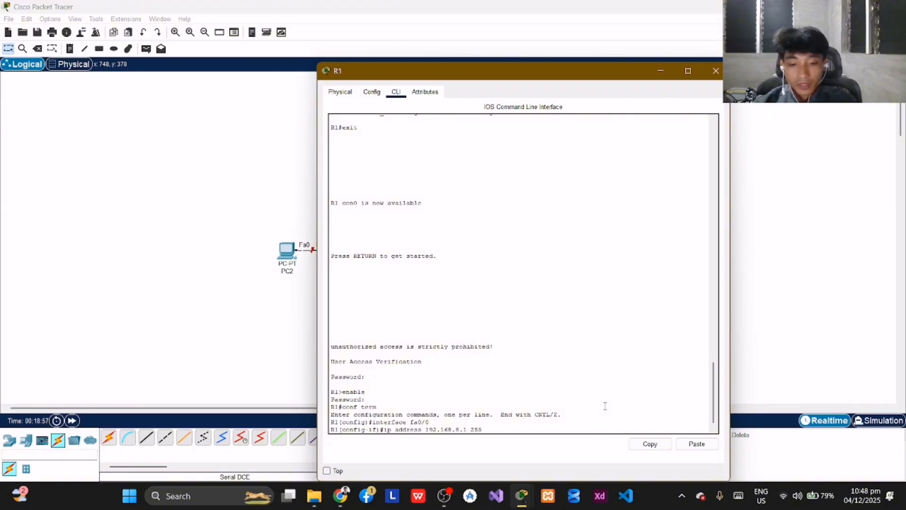
{"action": "type", "text": ".2"}
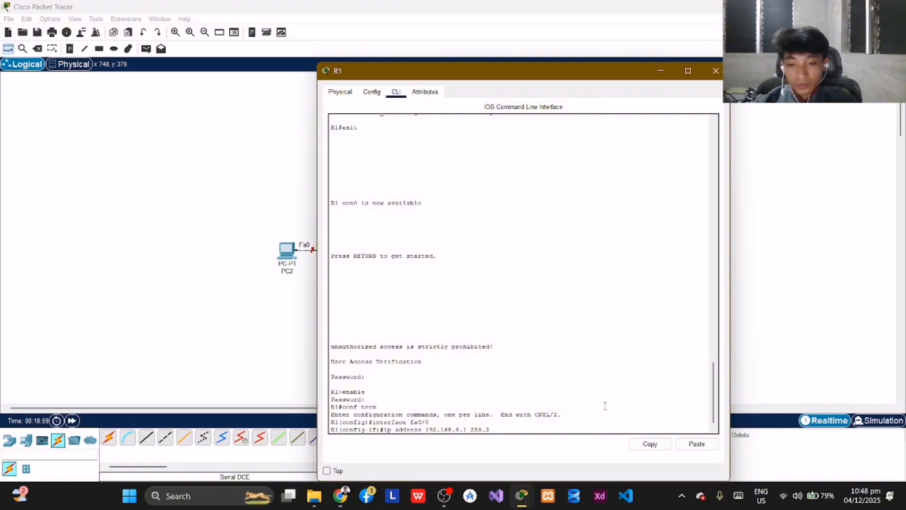
{"action": "type", "text": "55.254"}
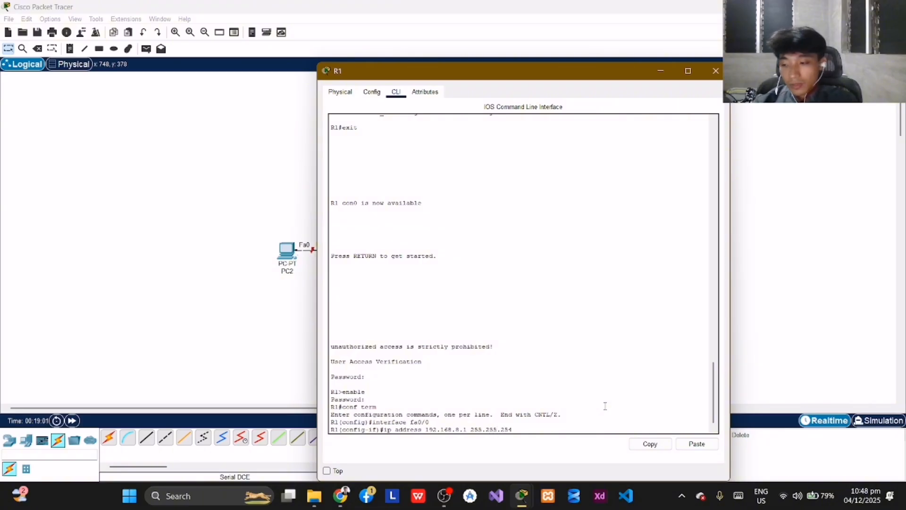
{"action": "type", "text": "."}
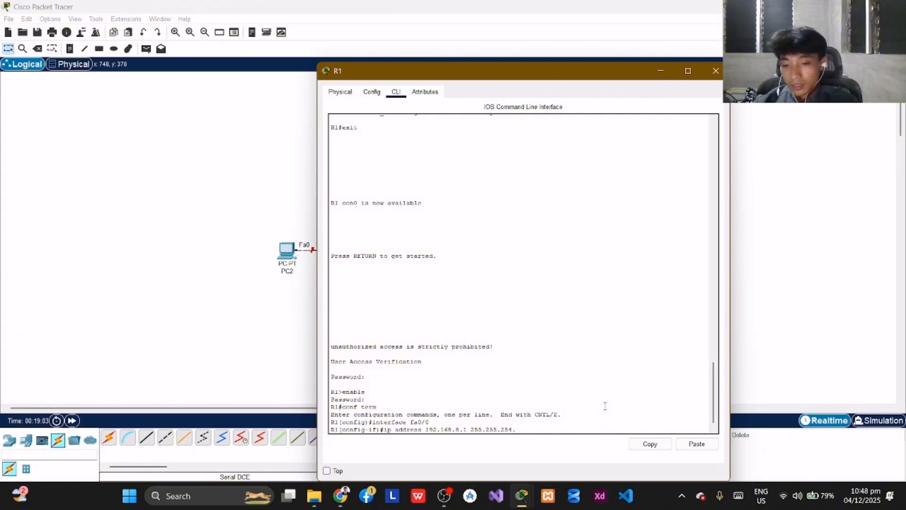
{"action": "type", "text": "0"}
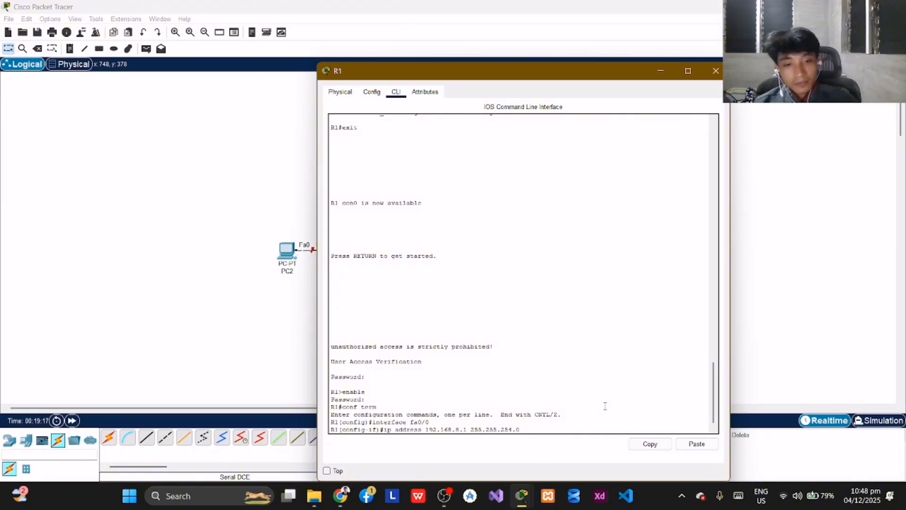
{"action": "key", "text": "Return"}
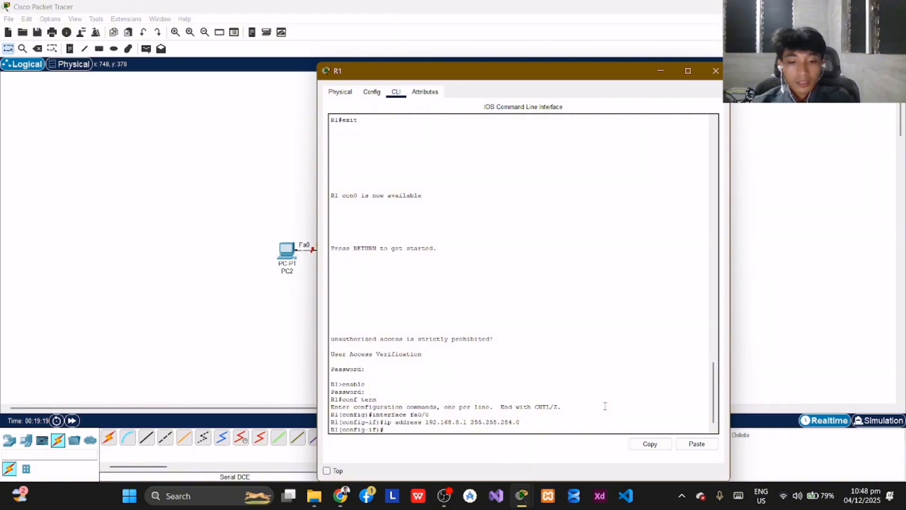
{"action": "type", "text": "no "}
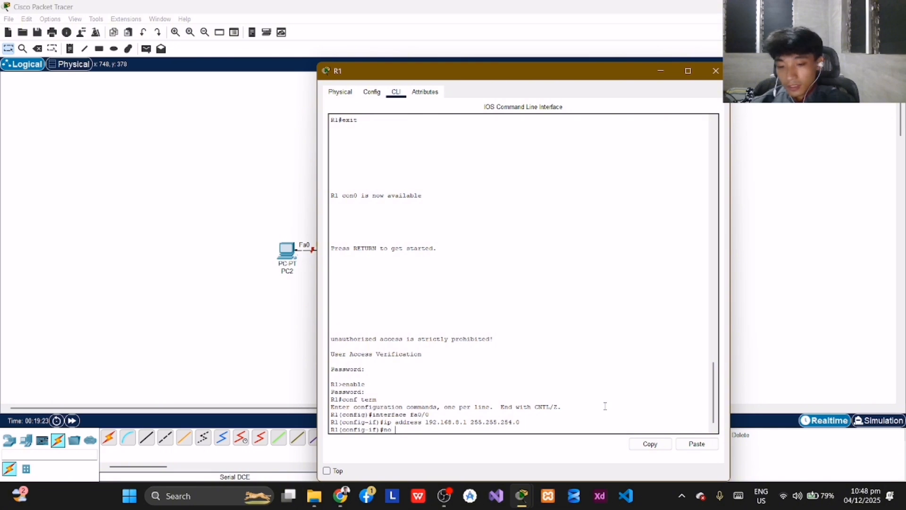
{"action": "type", "text": "shutdown"}
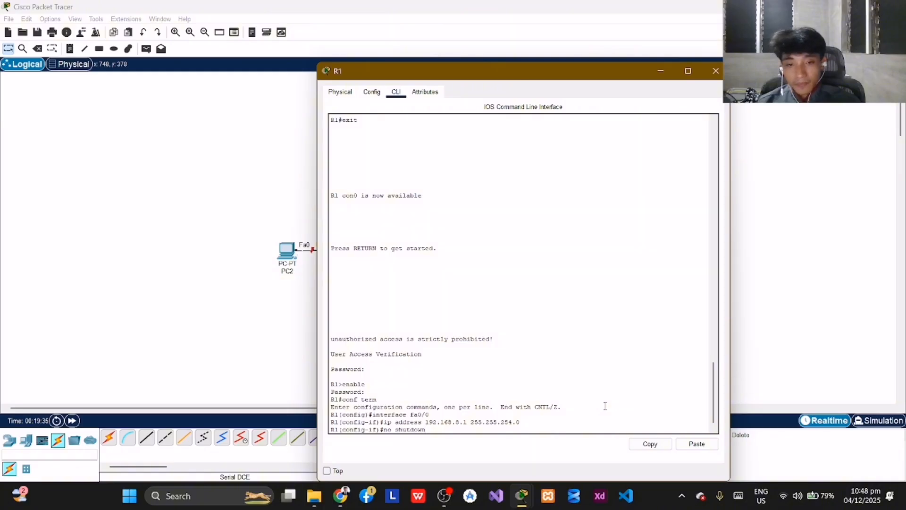
{"action": "key", "text": "Return"}
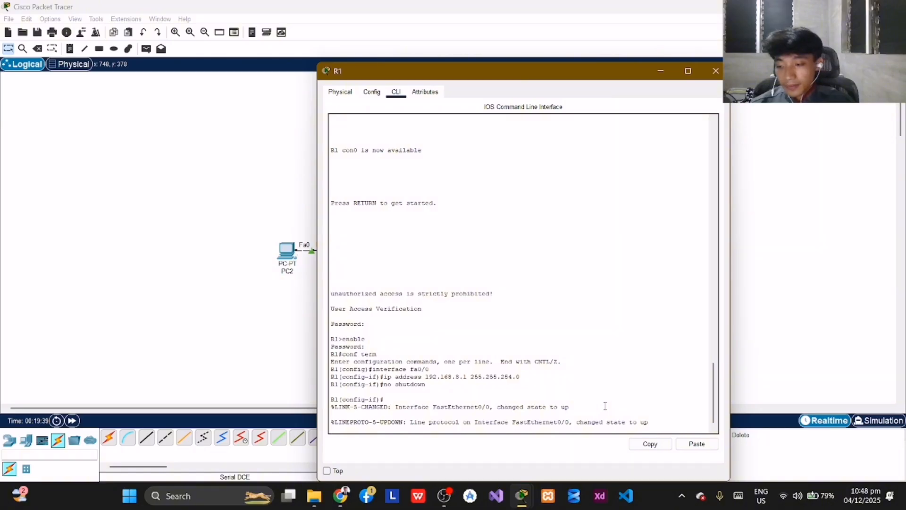
{"action": "key", "text": "Return"}
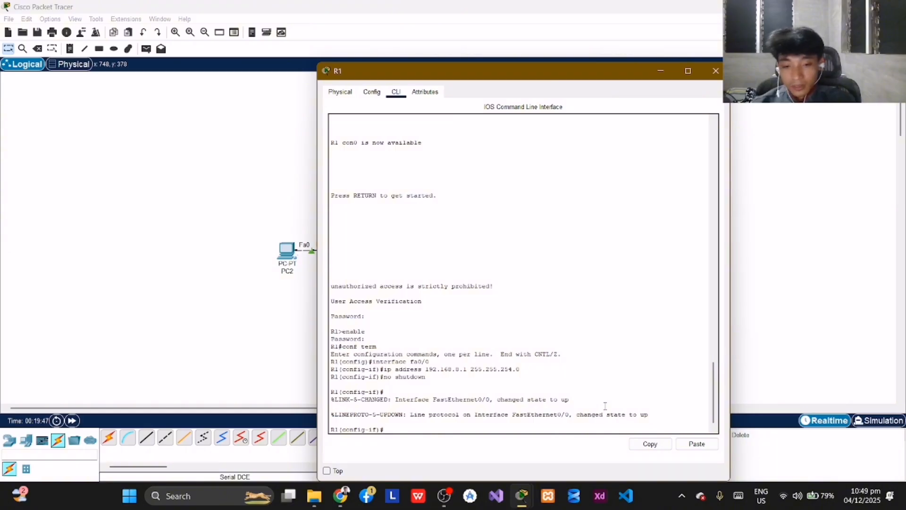
Enter interface fa0/1 configuration and assign ip address 192.168.11.1 255.255.255.128
{"action": "type", "text": "interface"}
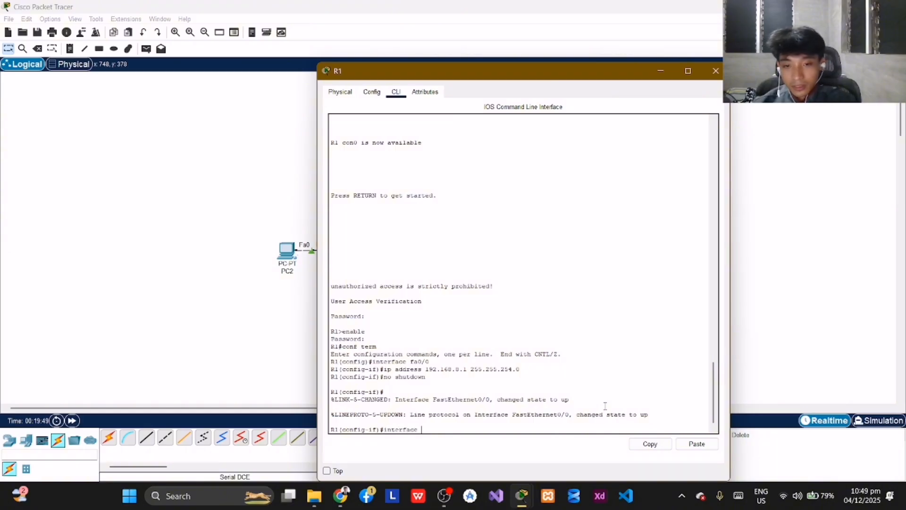
{"action": "type", "text": " fa"}
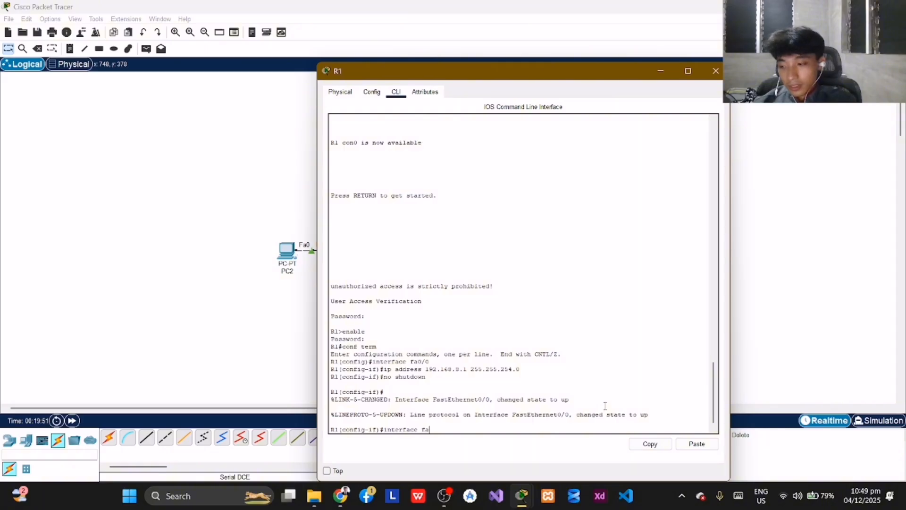
{"action": "type", "text": "0/"}
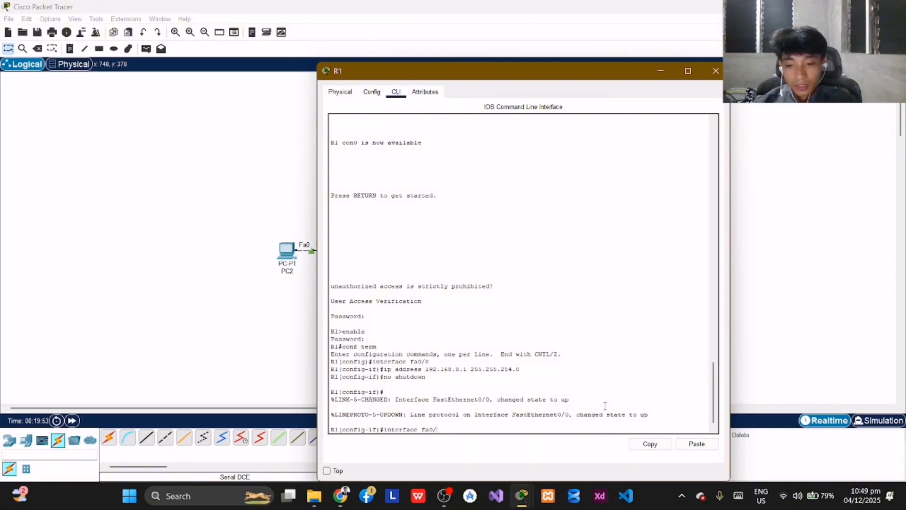
{"action": "type", "text": "1"}
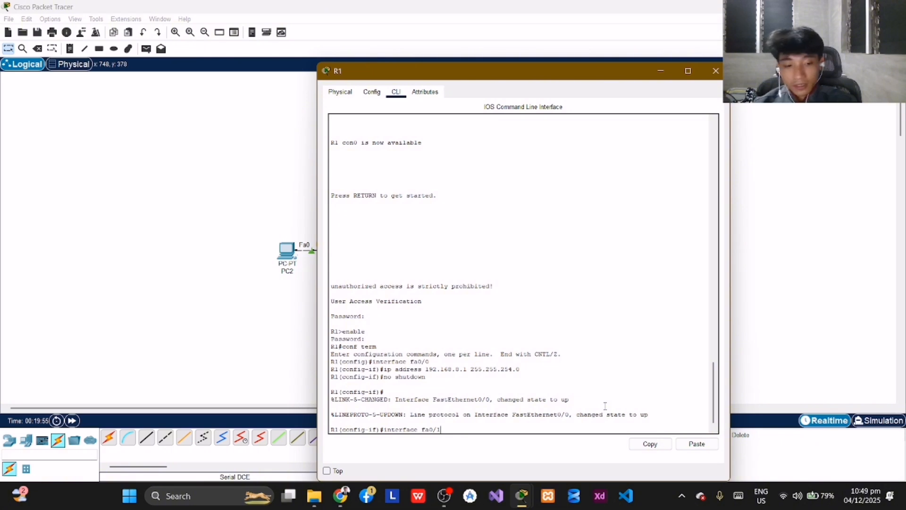
{"action": "key", "text": "Return"}
{"action": "type", "text": "ip a"}
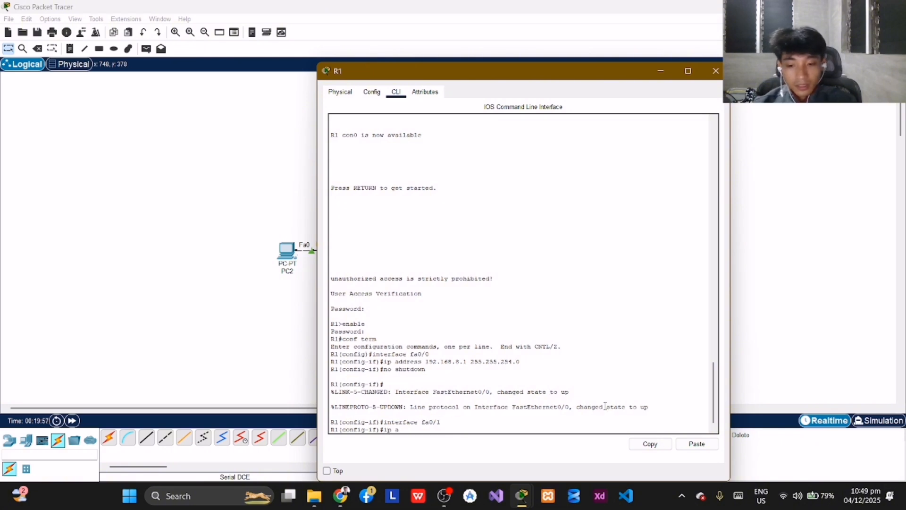
{"action": "type", "text": "ddress "}
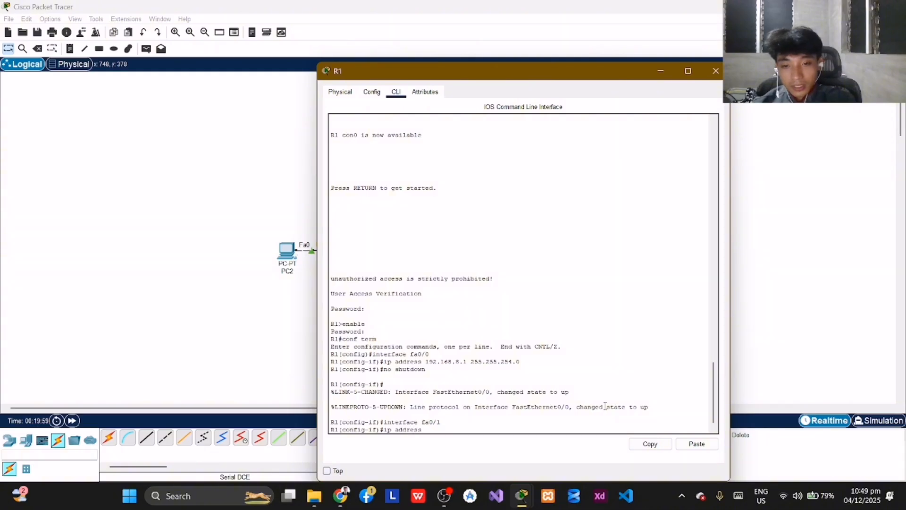
{"action": "type", "text": "192"}
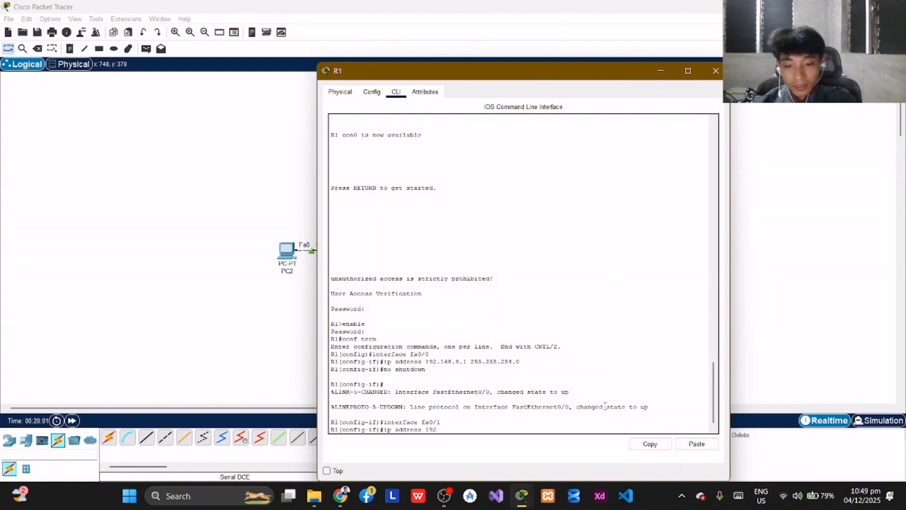
{"action": "type", "text": ".168."}
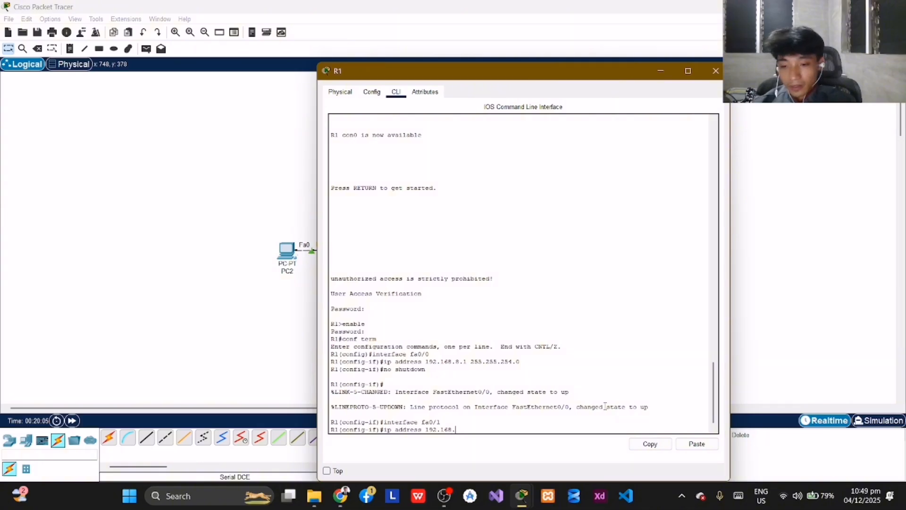
{"action": "type", "text": "11.1"}
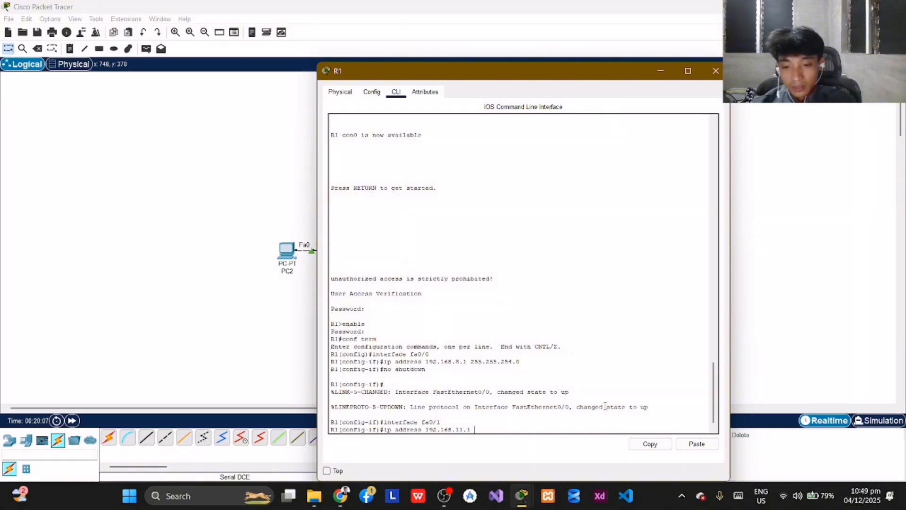
{"action": "type", "text": " 255."}
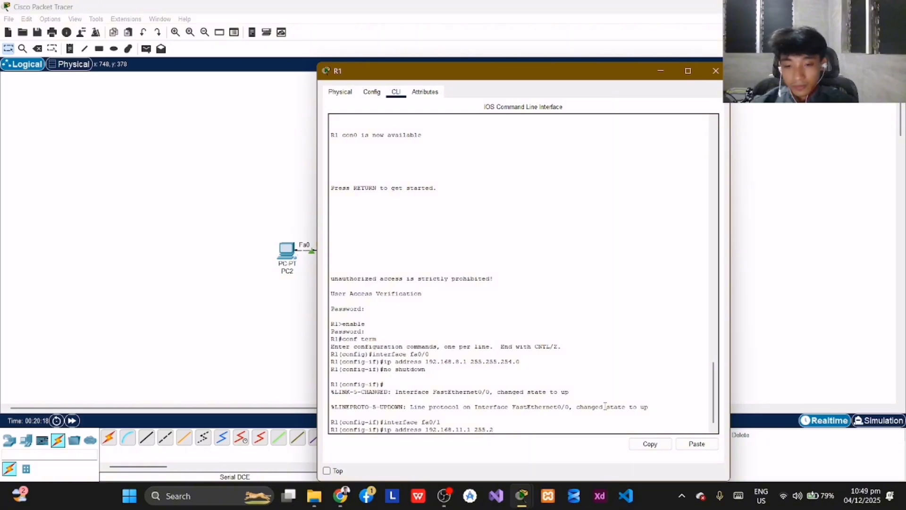
{"action": "type", "text": "255."}
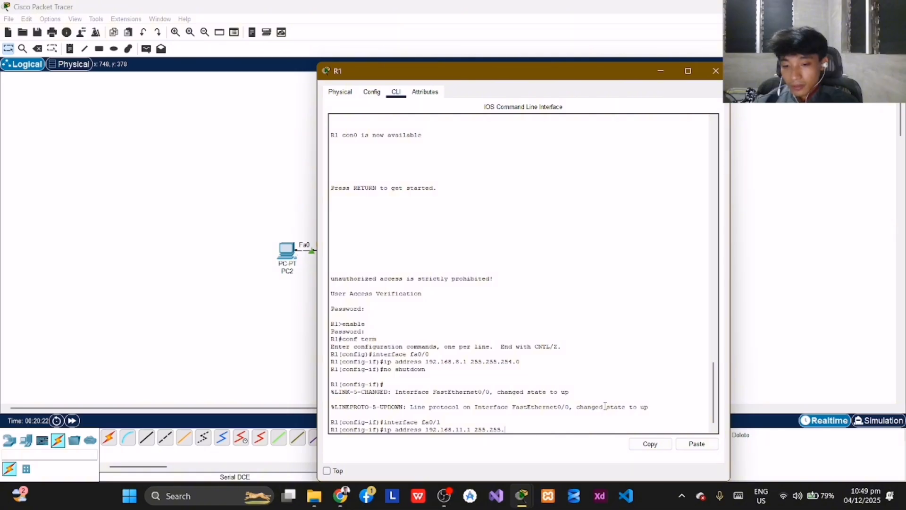
{"action": "type", "text": ".255"}
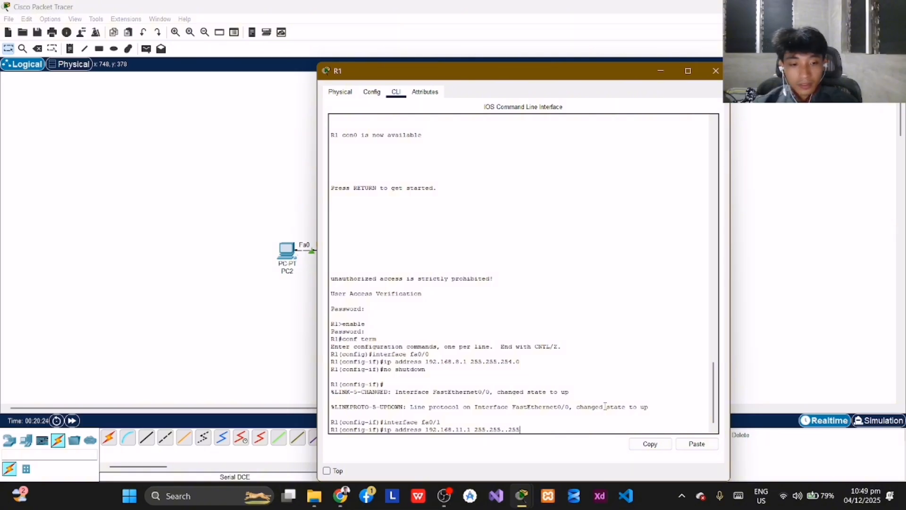
{"action": "key", "text": "BackSpace"}
{"action": "key", "text": "BackSpace"}
{"action": "key", "text": "BackSpace"}
{"action": "key", "text": "BackSpace"}
{"action": "type", "text": "2"}
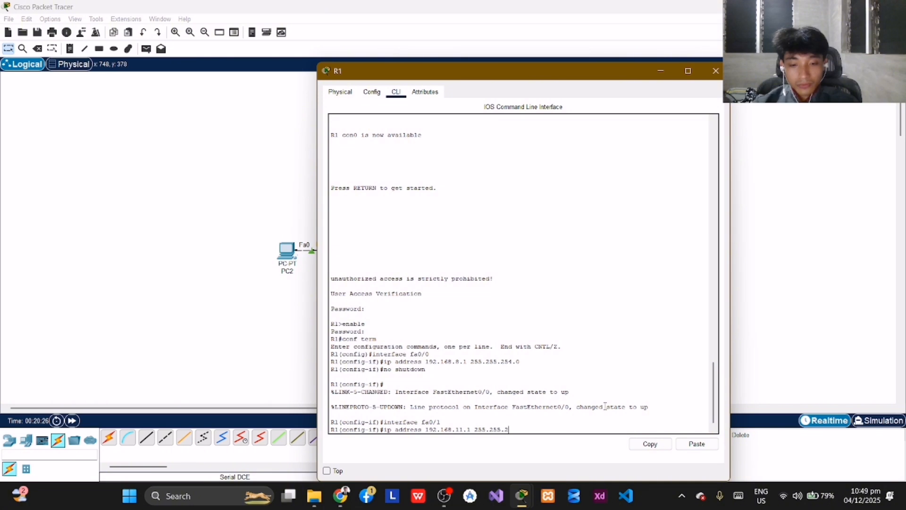
{"action": "type", "text": "55."}
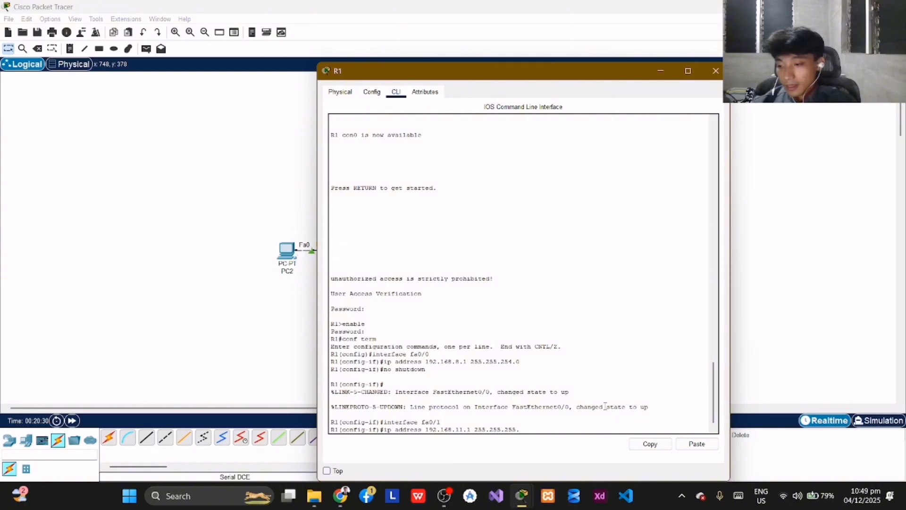
{"action": "type", "text": "128"}
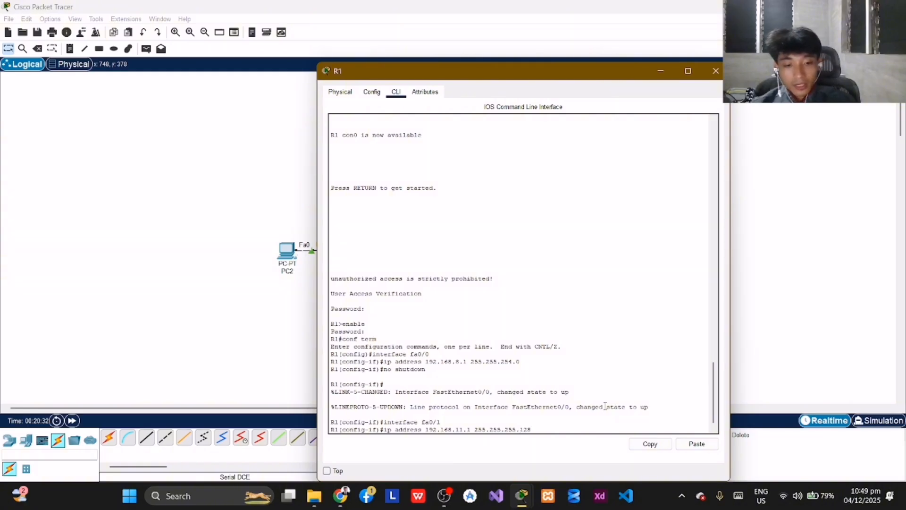
{"action": "key", "text": "Return"}
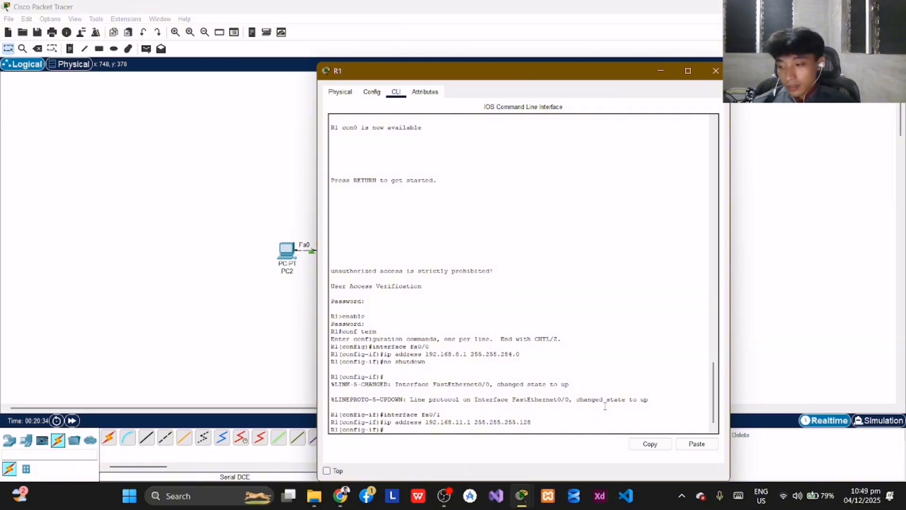
Enable Fa0/1 with 'no shutdown' and return to a fresh configuration prompt
{"action": "type", "text": "no"}
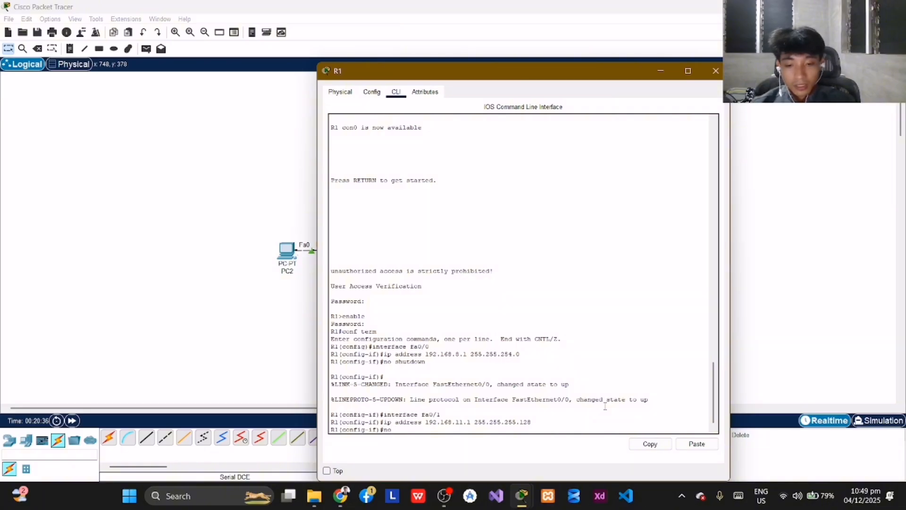
{"action": "type", "text": " shutdown"}
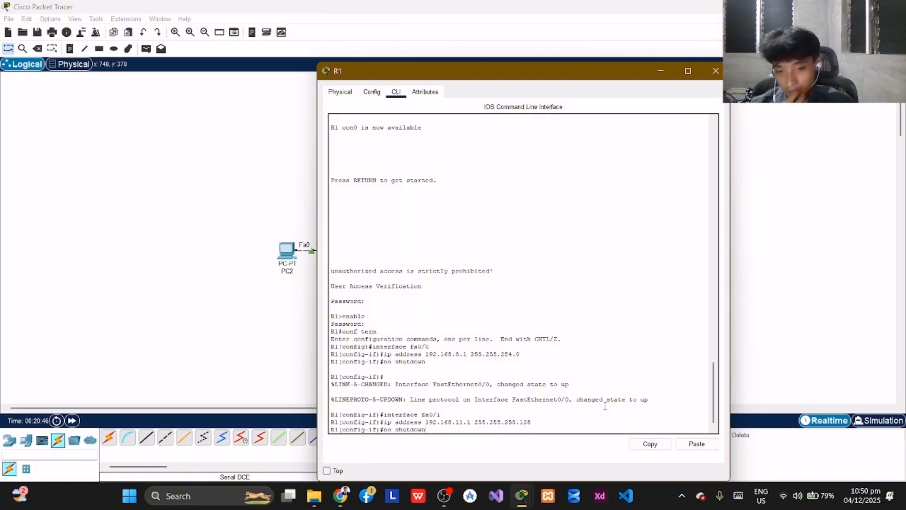
{"action": "key", "text": "Return"}
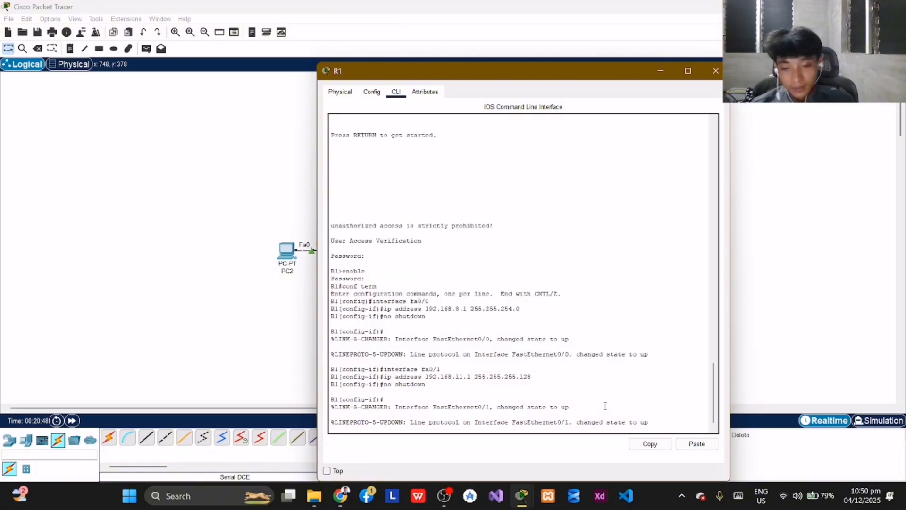
{"action": "key", "text": "Return"}
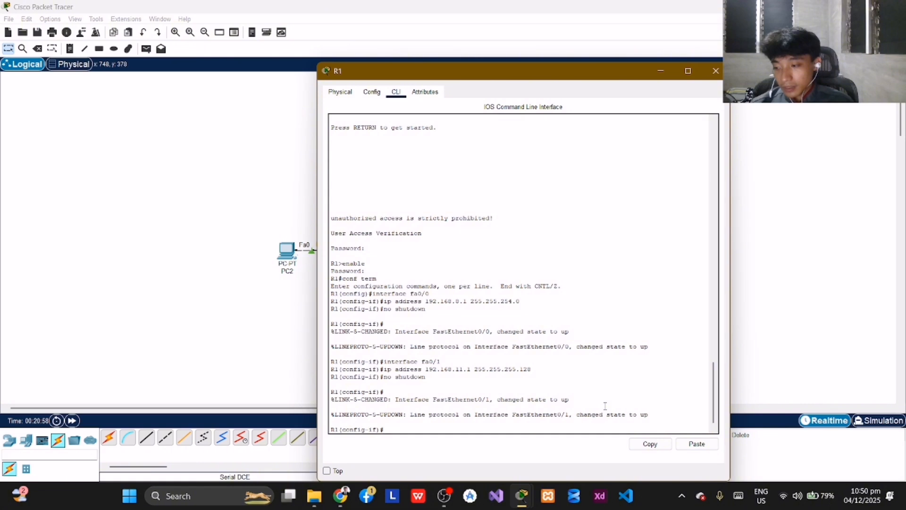
Enter interface Se0/0/0 and type 'ip address 192.168.11.194 255.255.255.252' without applying it
{"action": "type", "text": "Se"}
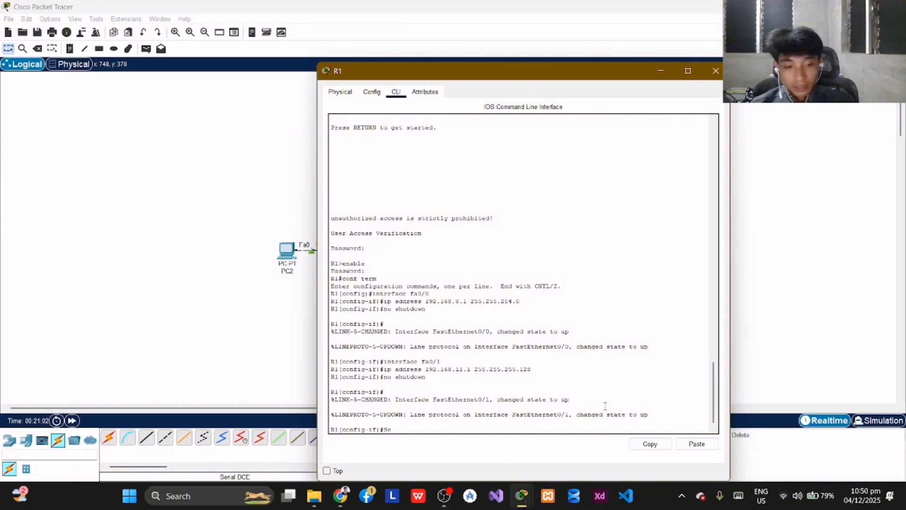
{"action": "key", "text": "BackSpace"}
{"action": "key", "text": "BackSpace"}
{"action": "type", "text": "interface"}
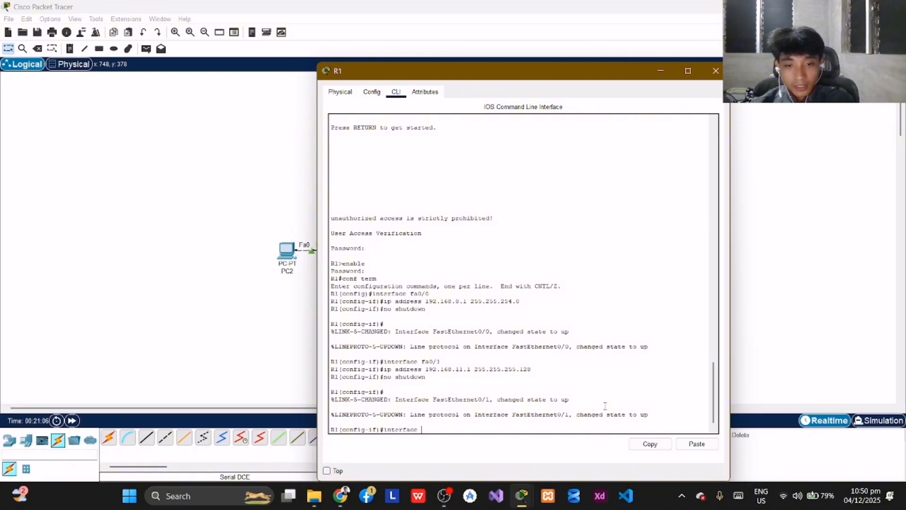
{"action": "type", "text": " se"}
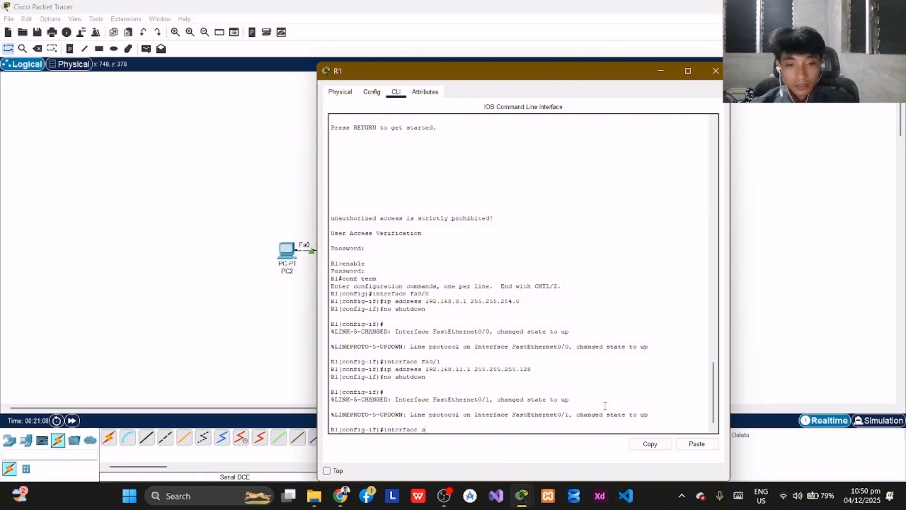
{"action": "key", "text": "BackSpace"}
{"action": "type", "text": "Se"}
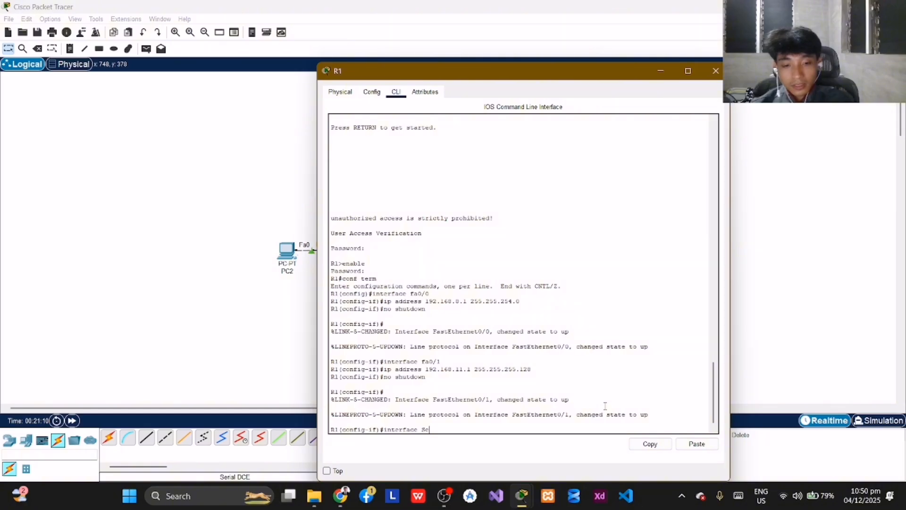
{"action": "type", "text": "0/0/0"}
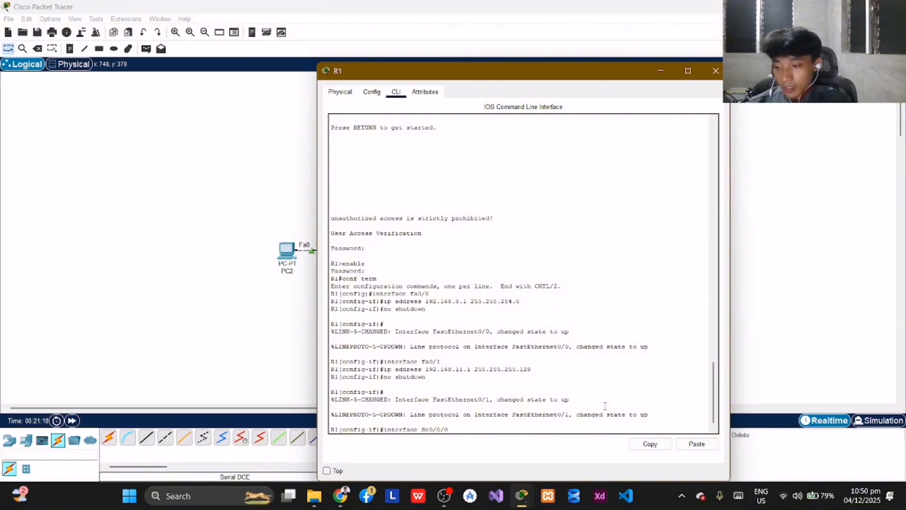
{"action": "key", "text": "Return"}
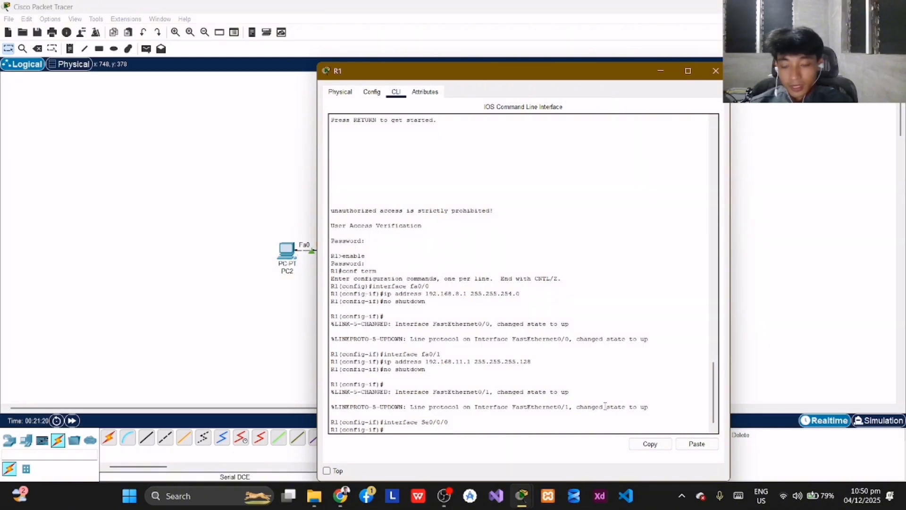
{"action": "type", "text": "ip address"}
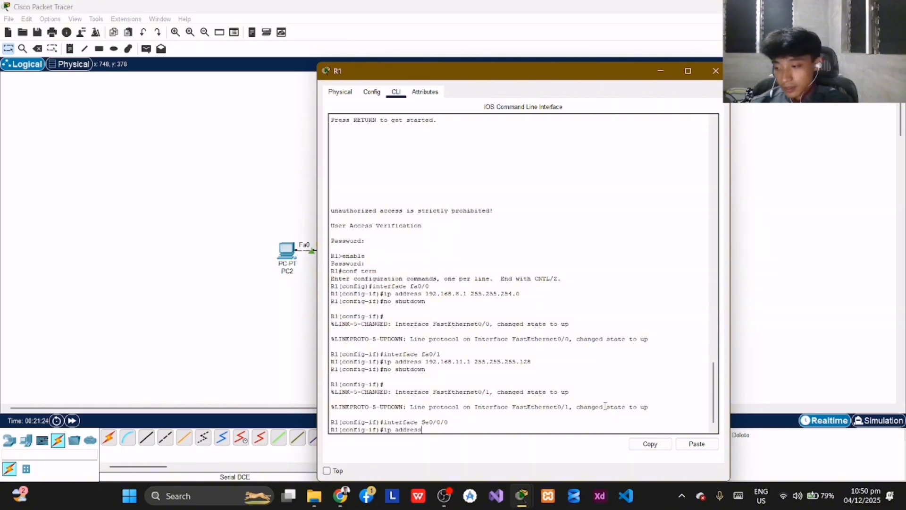
{"action": "type", "text": " 1"}
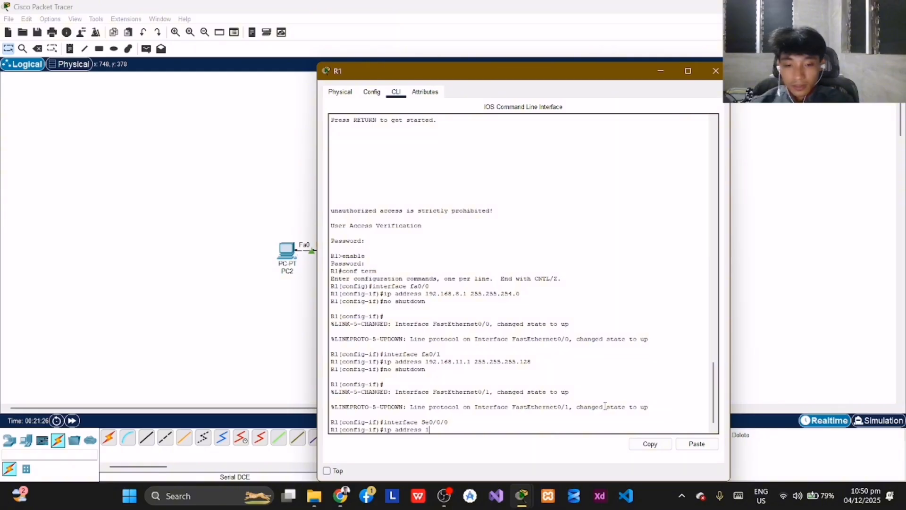
{"action": "type", "text": "92.168"}
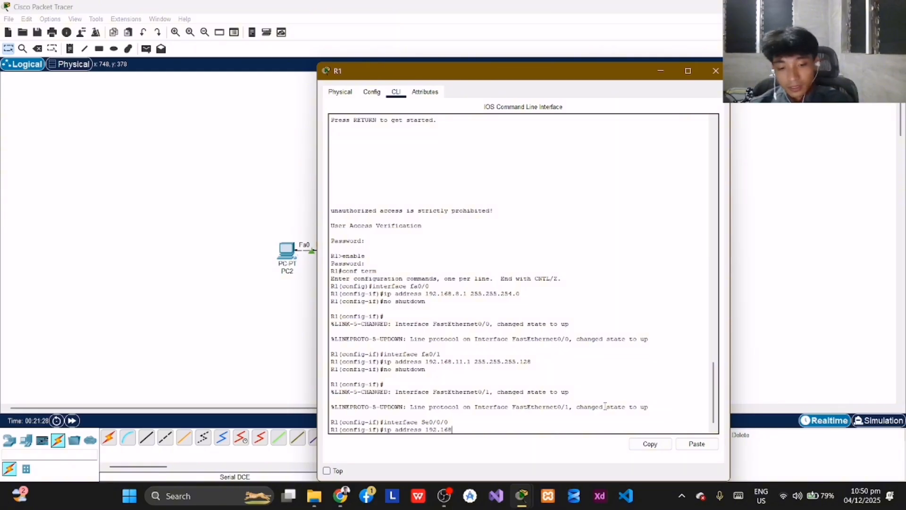
{"action": "type", "text": "."}
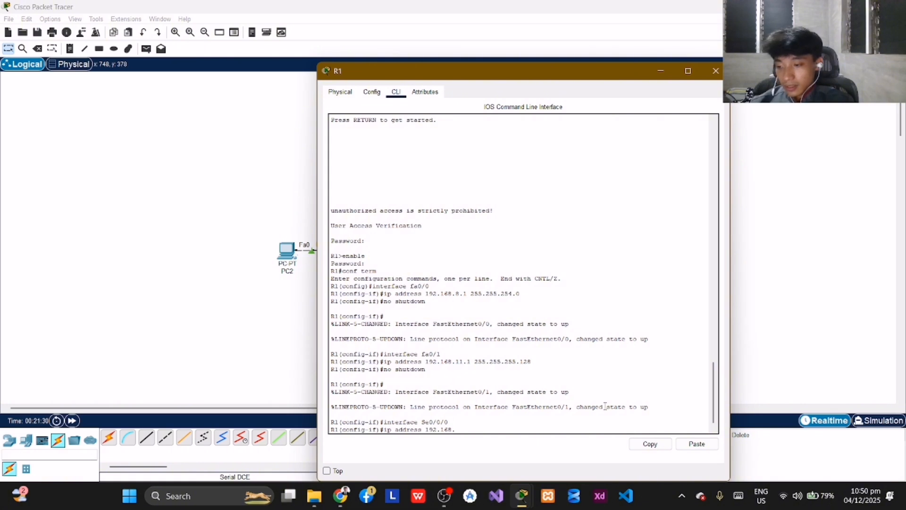
{"action": "type", "text": "1"}
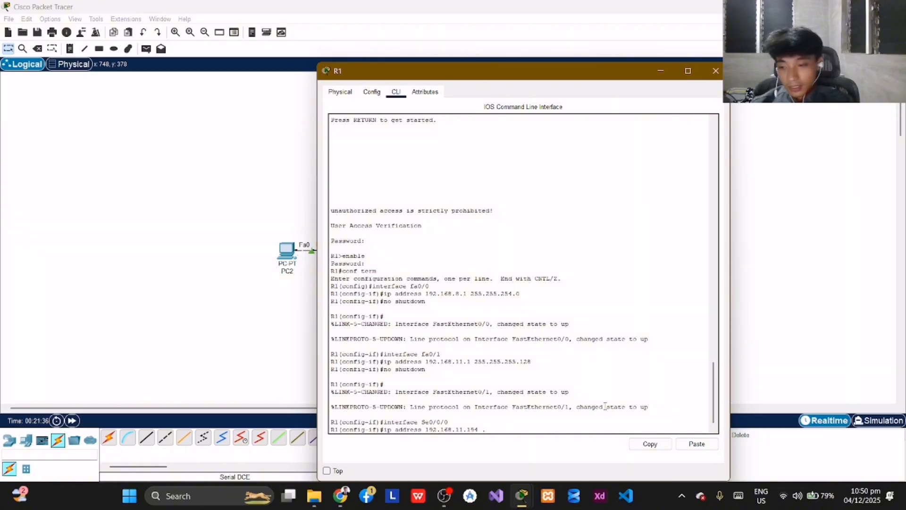
{"action": "type", "text": "1.194 255"}
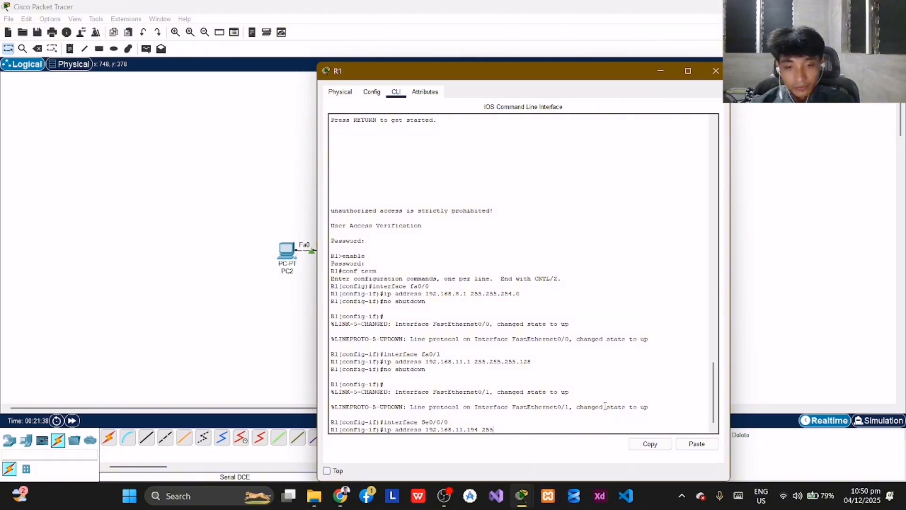
{"action": "type", "text": "."}
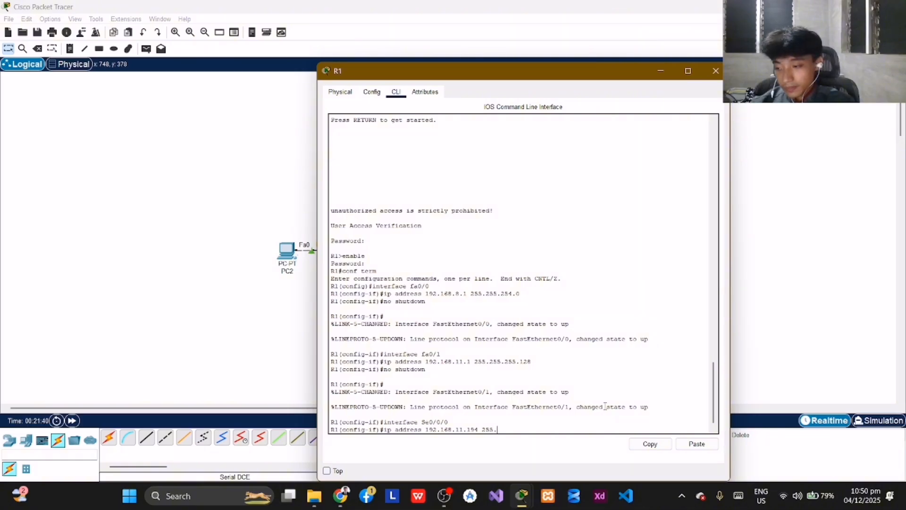
{"action": "type", "text": "255.255"}
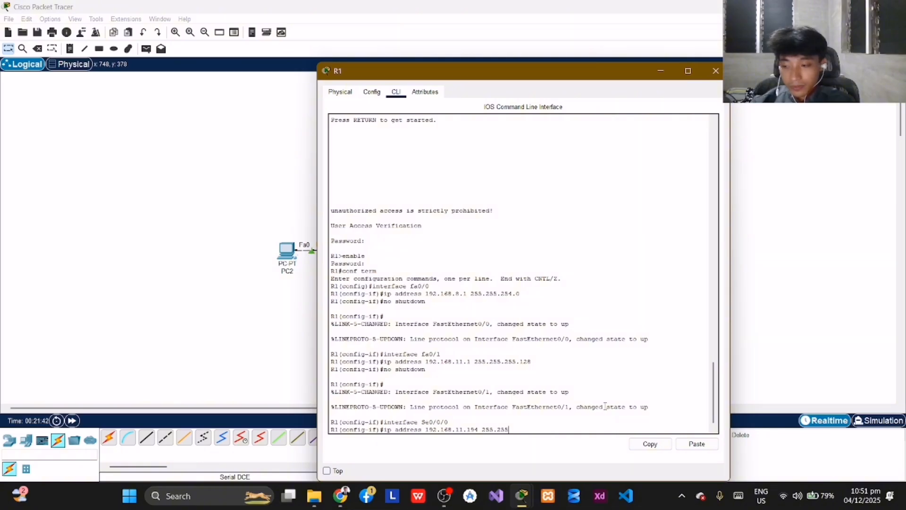
{"action": "type", "text": ".252"}
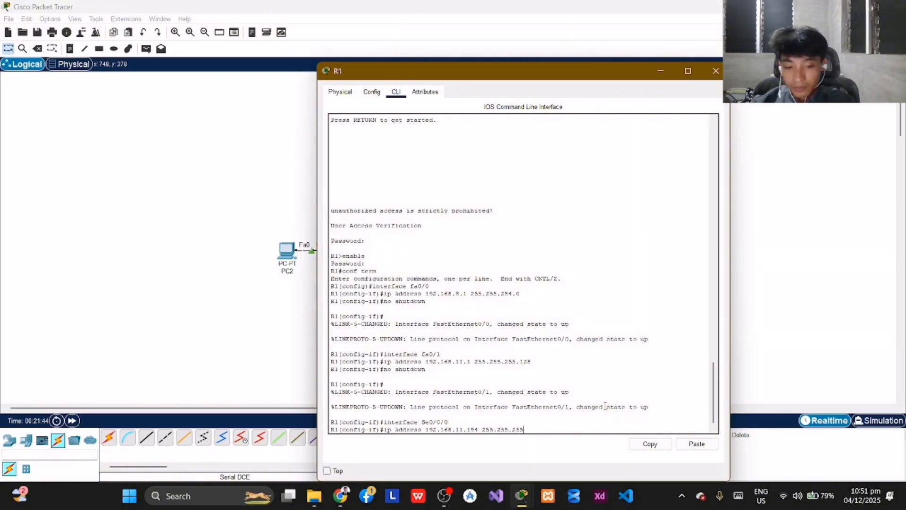
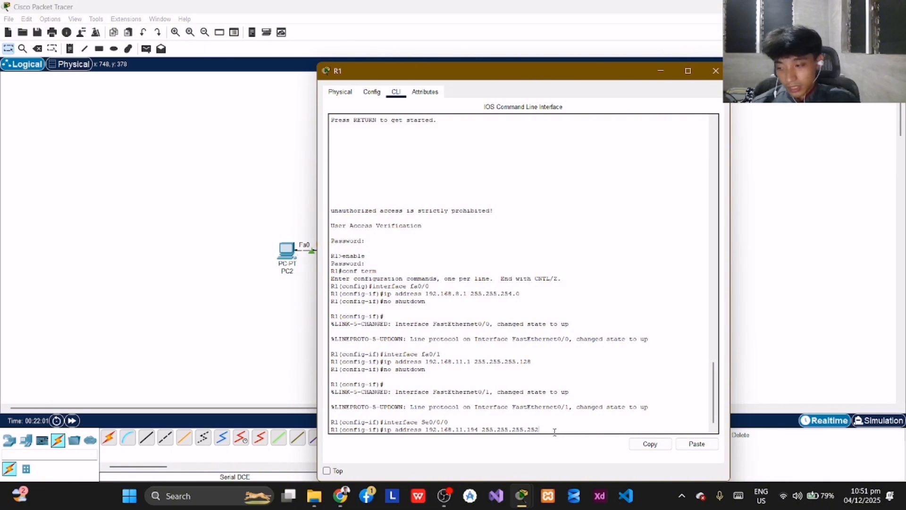
Apply 192.168.11.194 255.255.255.252 to R1's Se0/0/0 and enable it with no shutdown
{"action": "key", "text": "Return"}
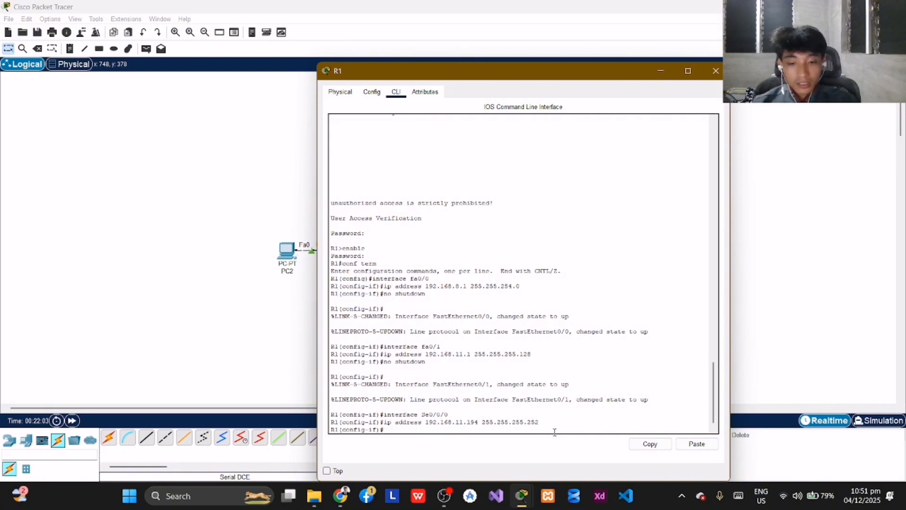
{"action": "type", "text": "no"}
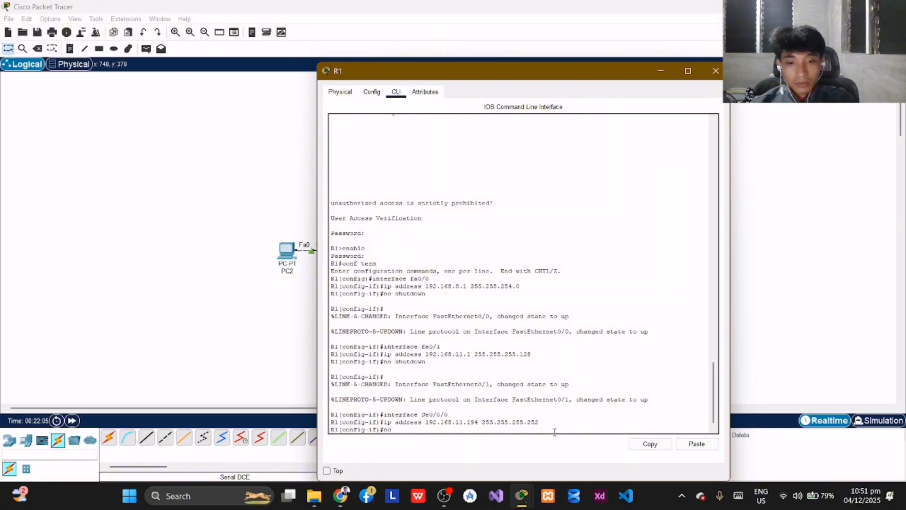
{"action": "type", "text": " sut"}
{"action": "key", "text": "BackSpace"}
{"action": "type", "text": "h"}
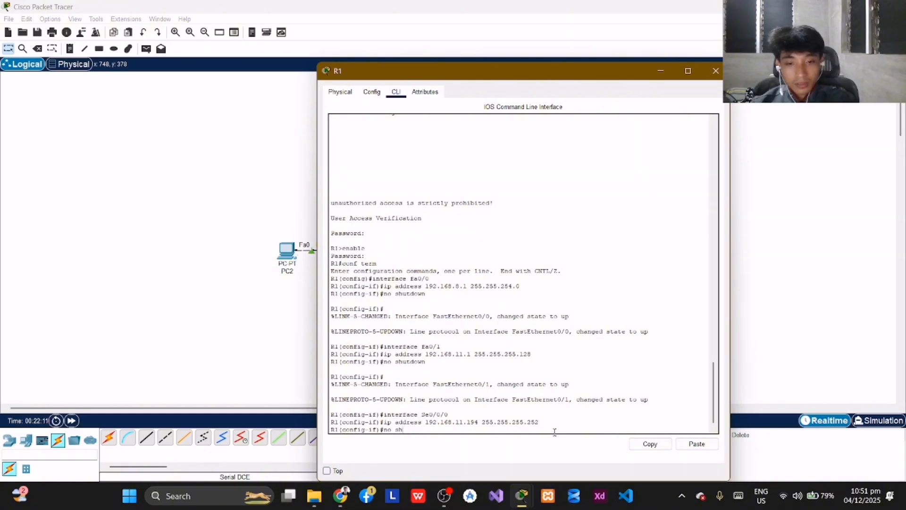
{"action": "type", "text": "ut"}
{"action": "type", "text": "dc"}
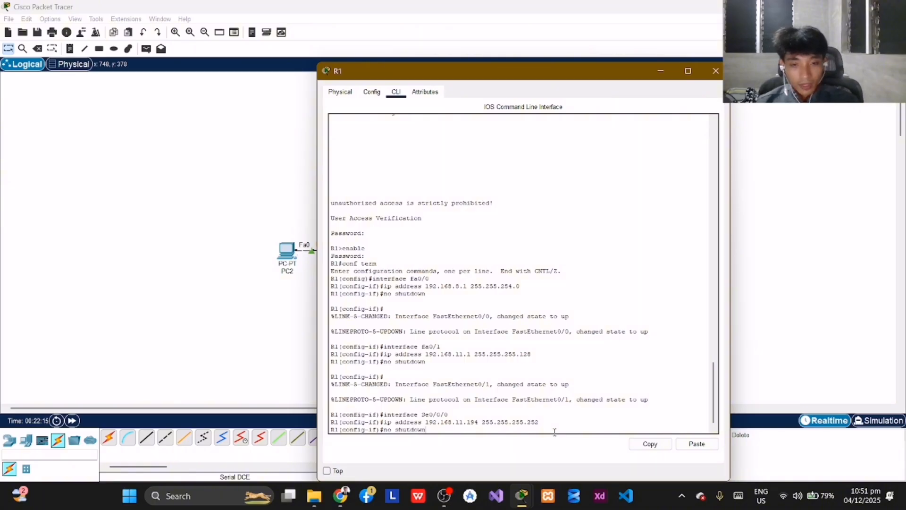
{"action": "key", "text": "Return"}
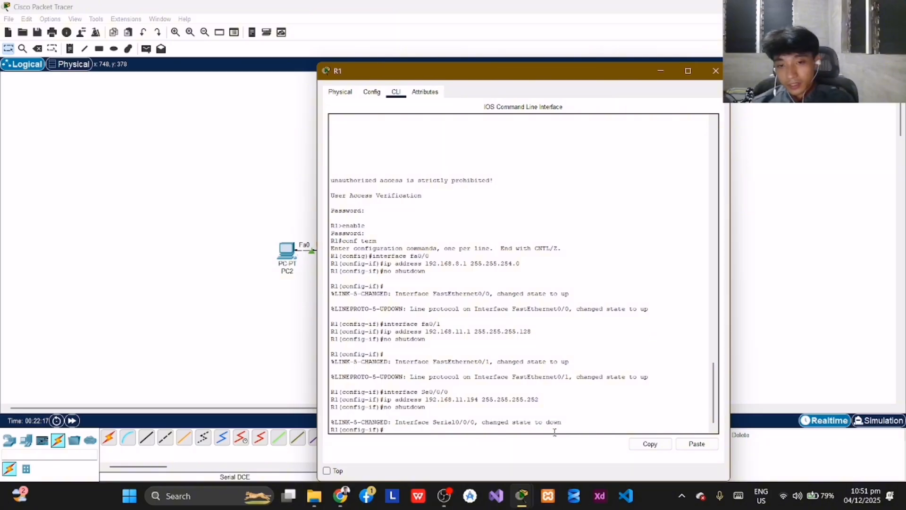
{"action": "key", "text": "Return"}
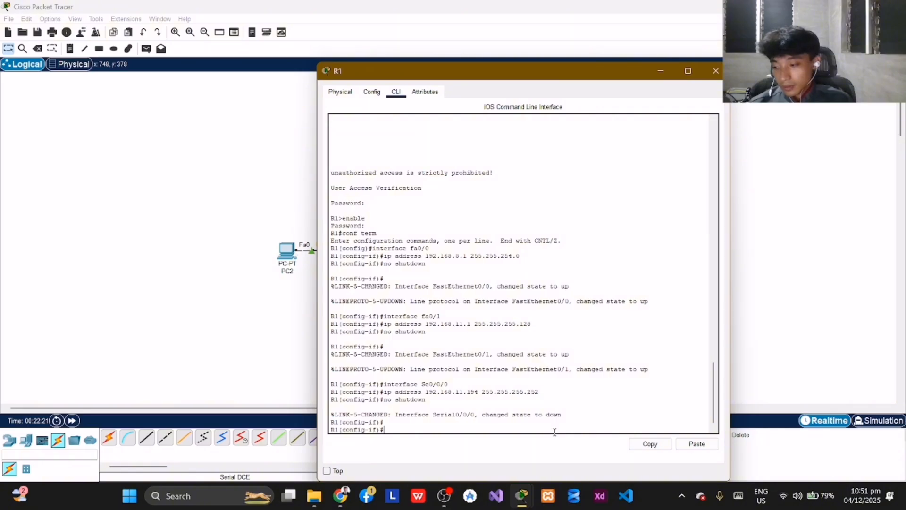
Configure R1's Se0/0/1 with 192.168.11.201 255.255.255.252 and bring it up with no shutdown
{"action": "type", "text": "interface"}
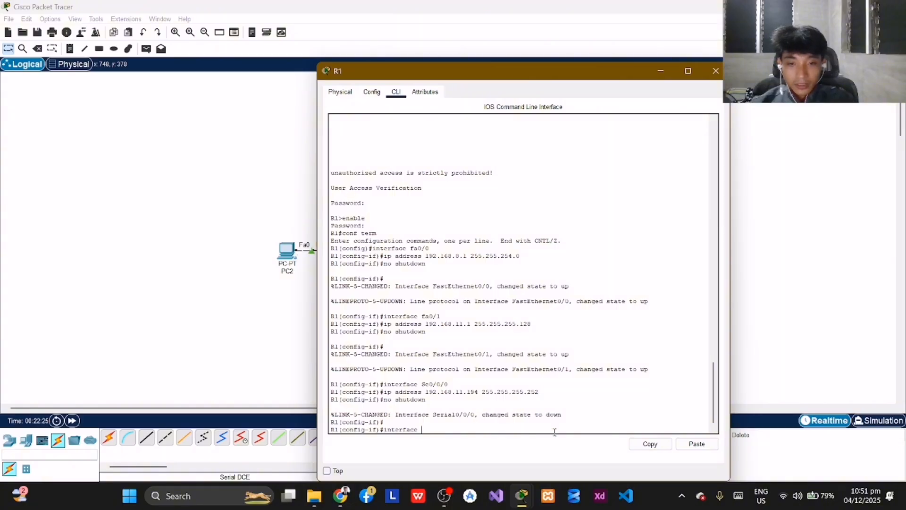
{"action": "type", "text": " Se"}
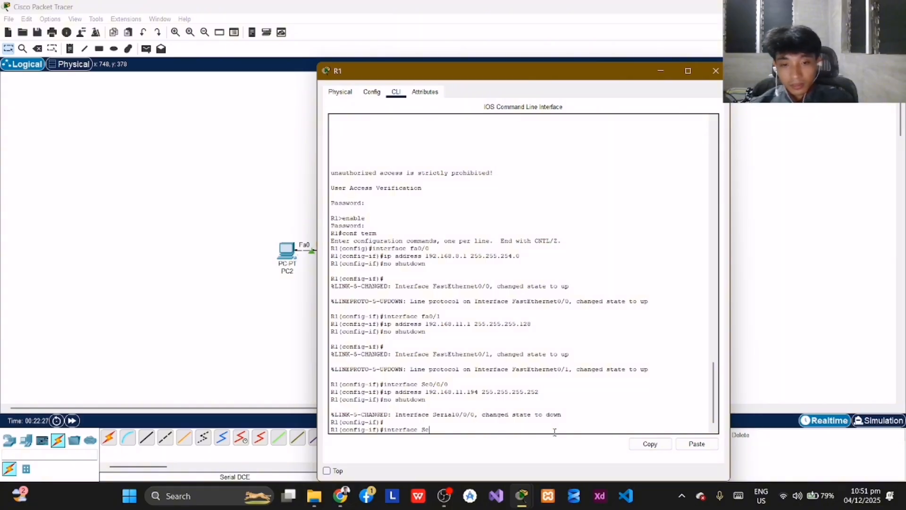
{"action": "type", "text": "0/"}
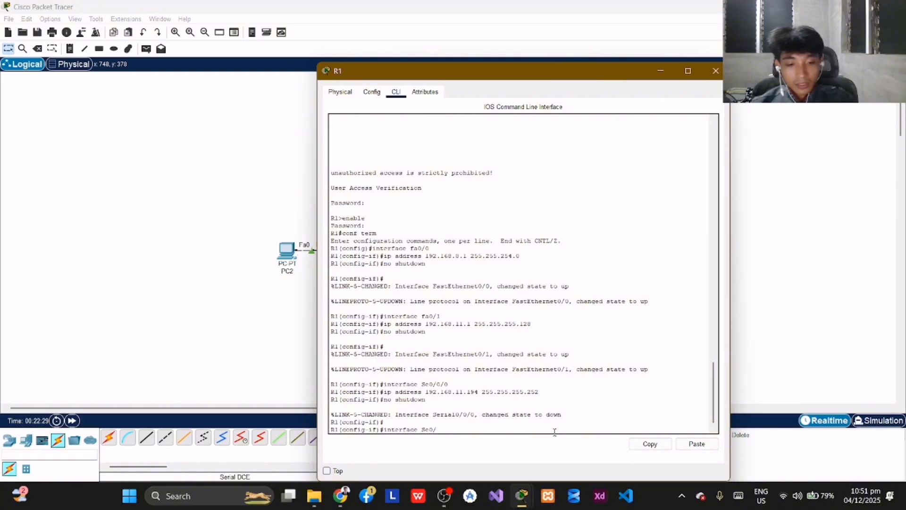
{"action": "type", "text": "0/1"}
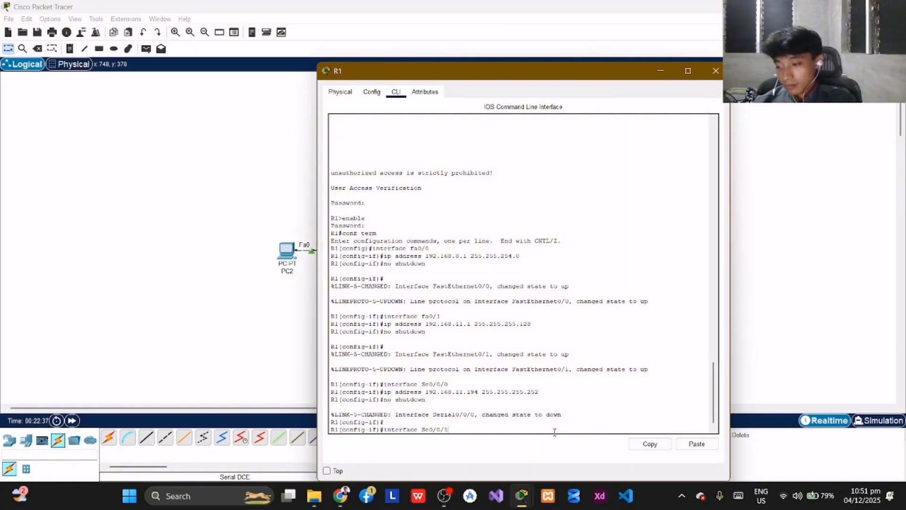
{"action": "key", "text": "Return"}
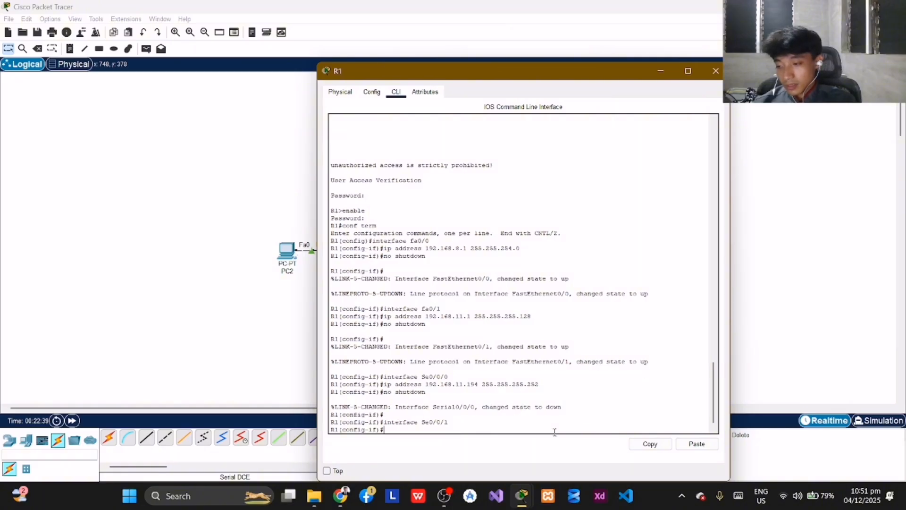
{"action": "type", "text": "ip "}
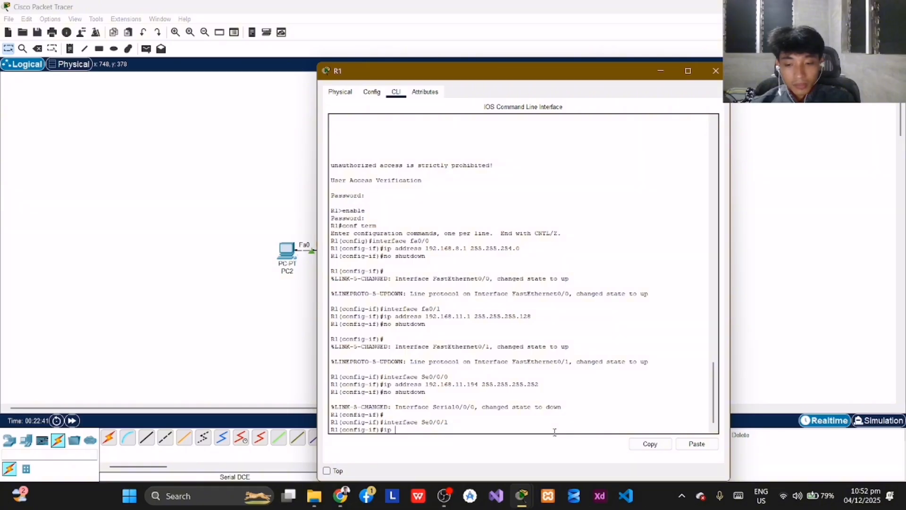
{"action": "type", "text": "address"}
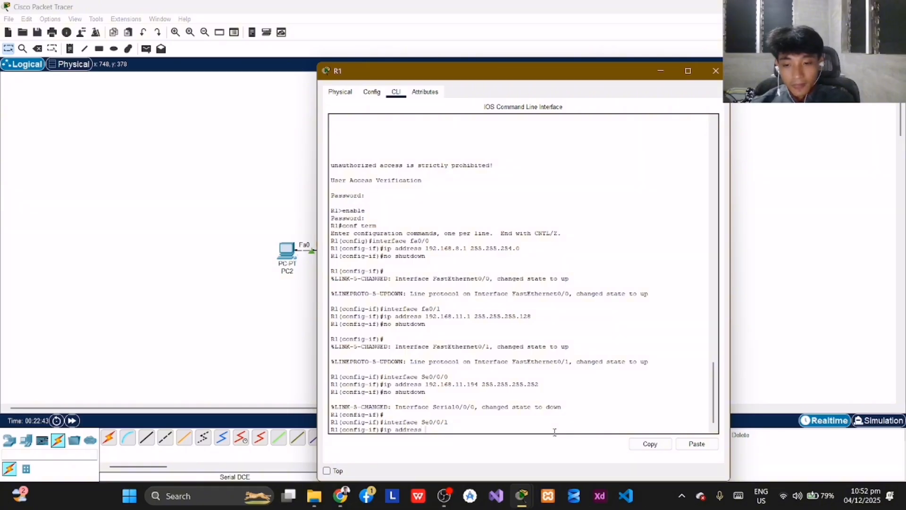
{"action": "type", "text": " 192."}
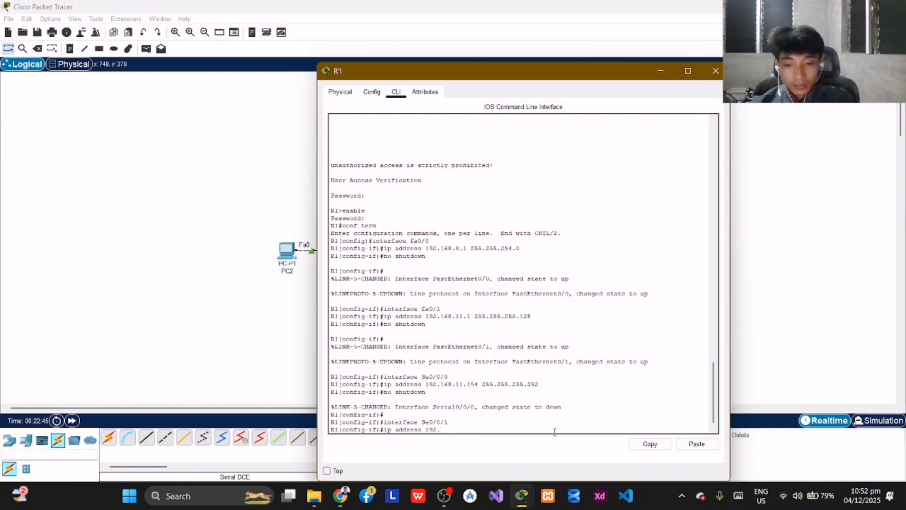
{"action": "type", "text": "168"}
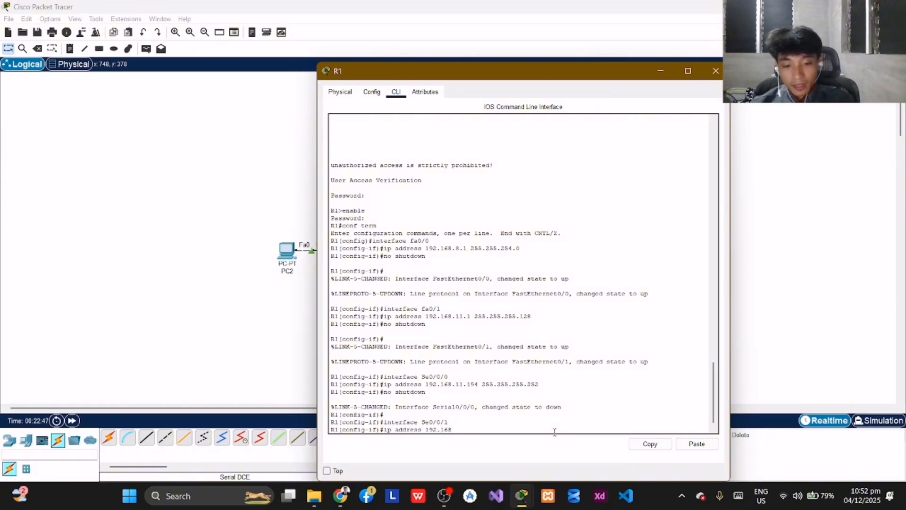
{"action": "type", "text": "."}
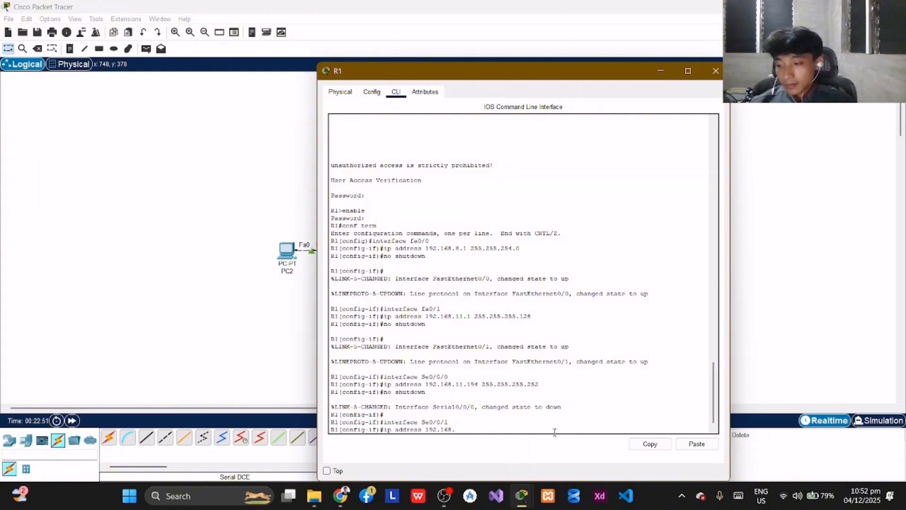
{"action": "type", "text": "11"}
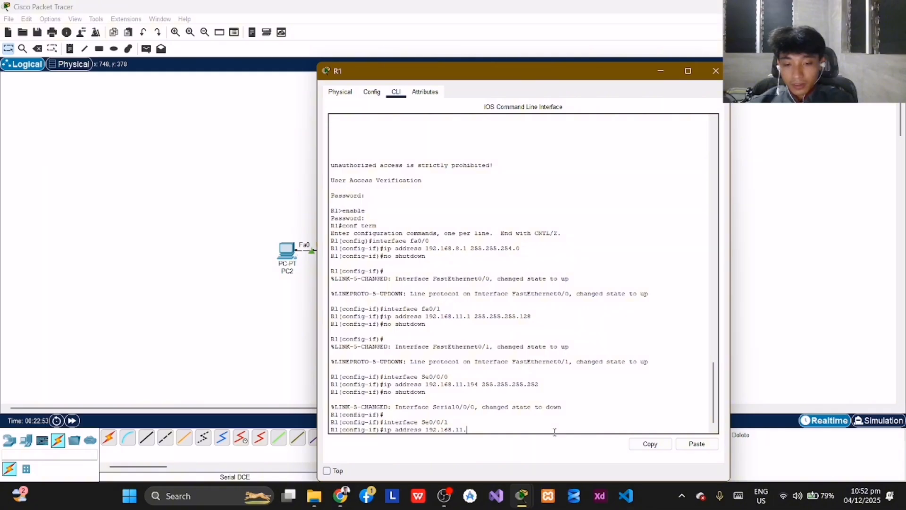
{"action": "type", "text": ".201"}
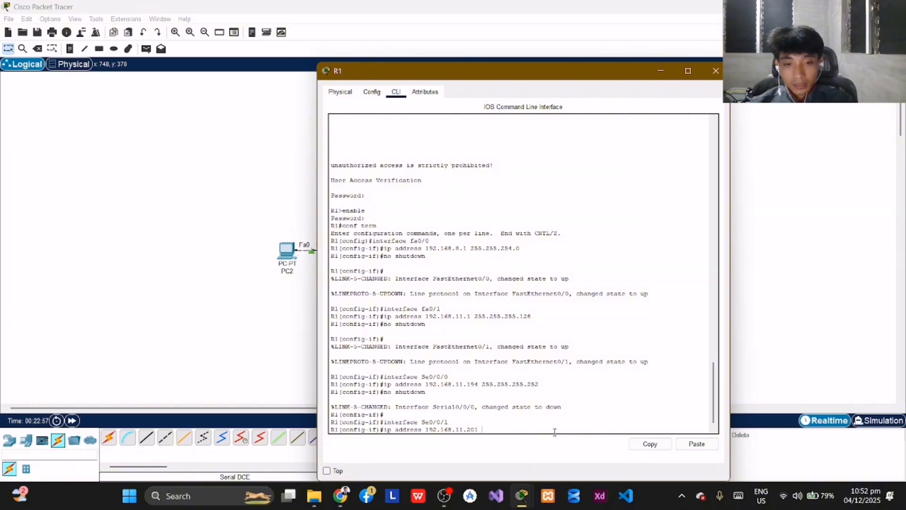
{"action": "type", "text": " 255."}
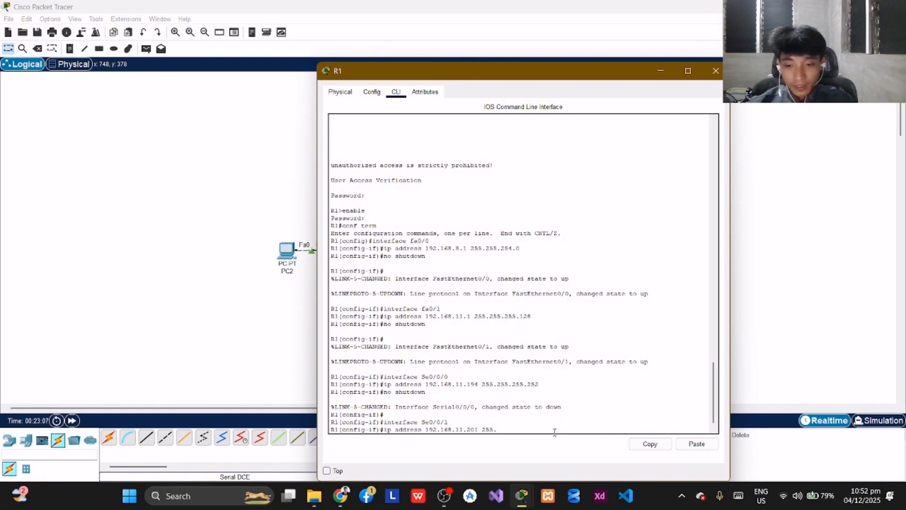
{"action": "type", "text": "255"}
{"action": "type", "text": "55.255.25"}
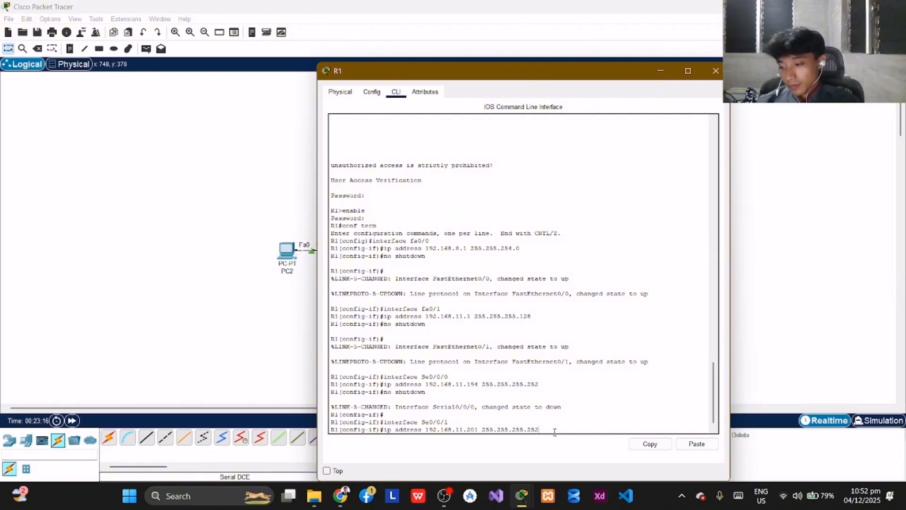
{"action": "type", "text": "2"}
{"action": "key", "text": "Return"}
{"action": "type", "text": "no"}
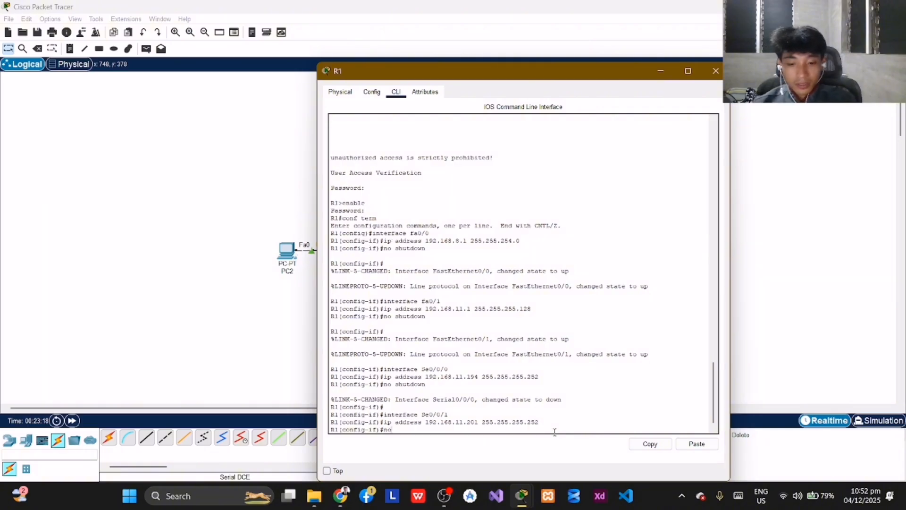
{"action": "type", "text": " shutdown"}
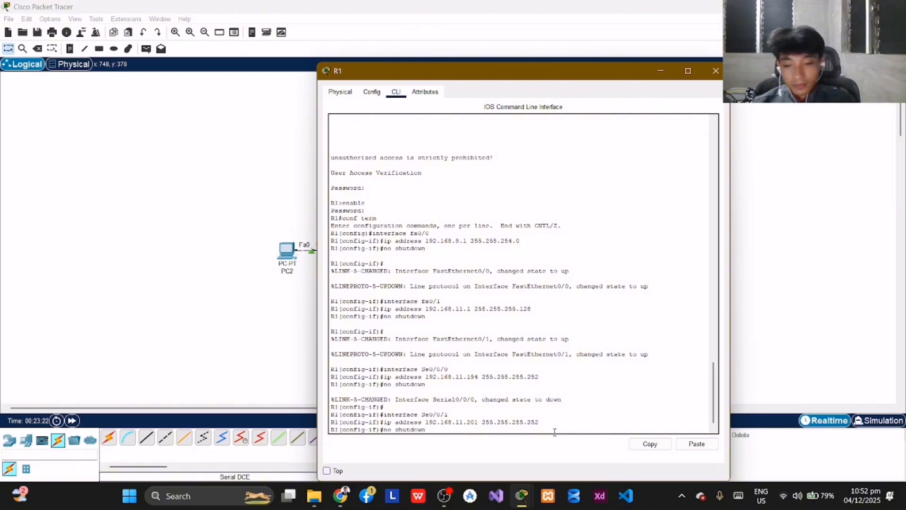
{"action": "key", "text": "Return"}
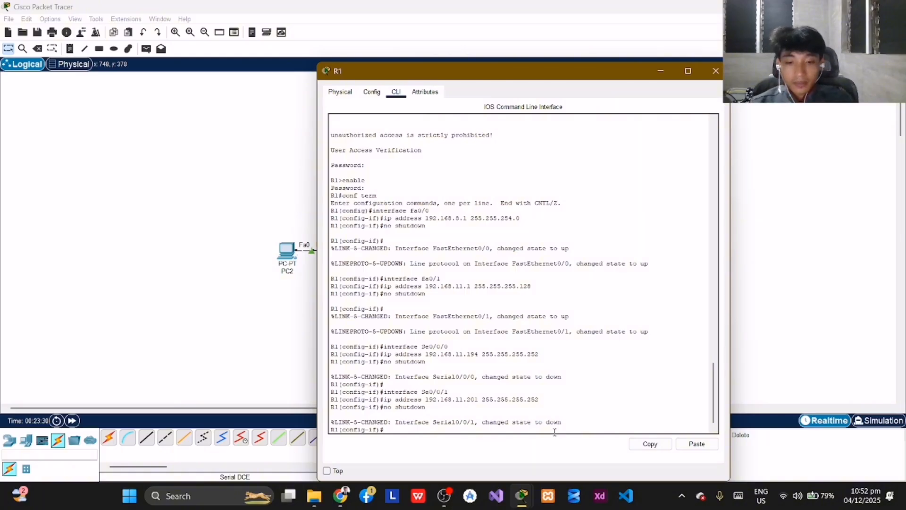
Type a route to 192.168.4.0 via 192.168.11.193 at the interface prompt, then erase it
{"action": "type", "text": "ip route"}
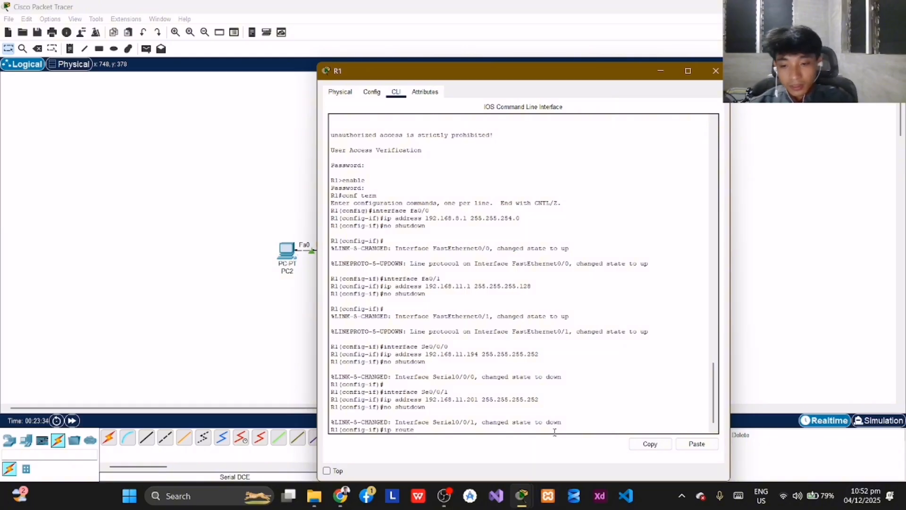
{"action": "type", "text": " 192.168"}
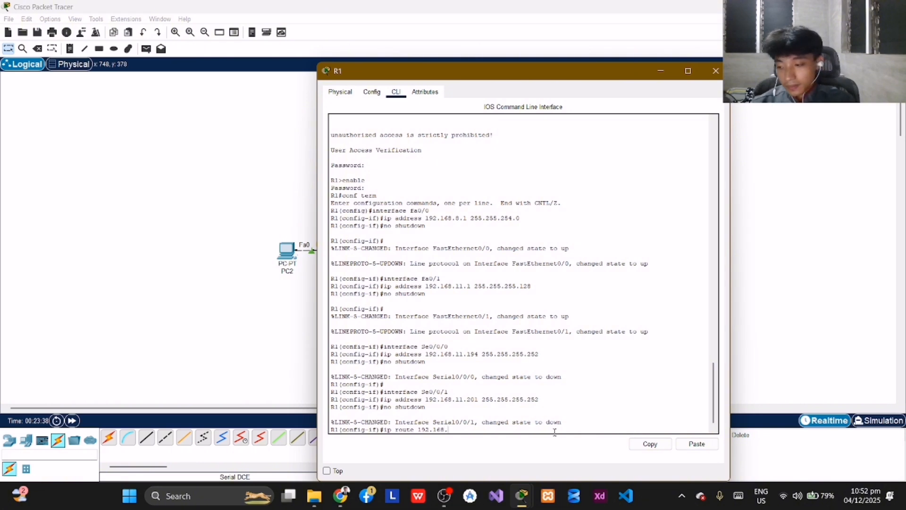
{"action": "type", "text": ".4."}
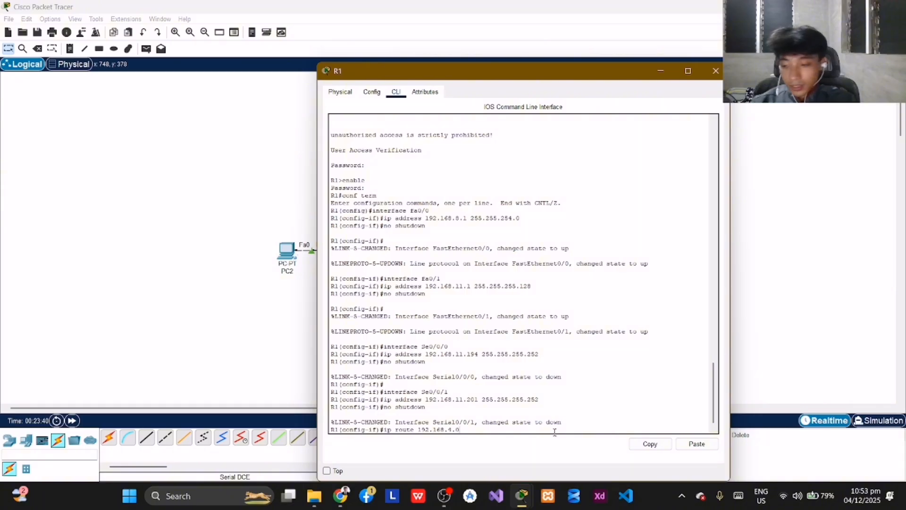
{"action": "type", "text": "0 2"}
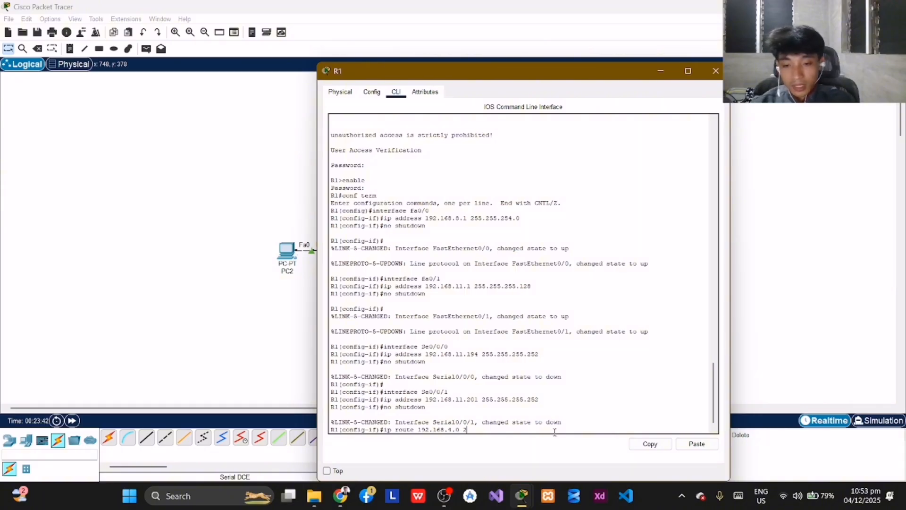
{"action": "type", "text": "55"}
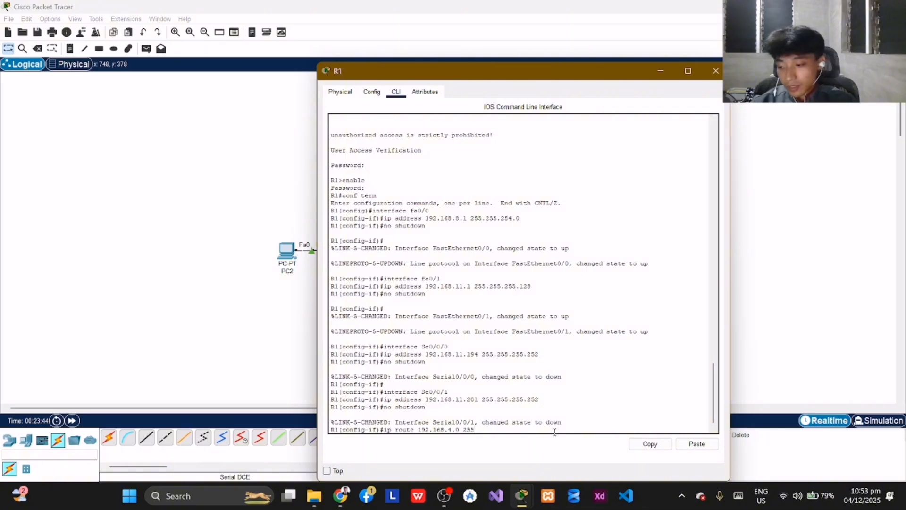
{"action": "type", "text": ".255"}
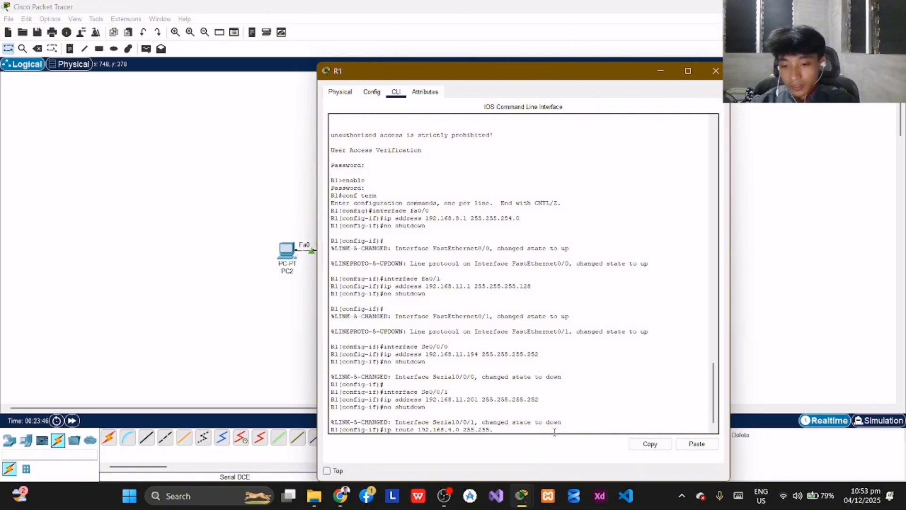
{"action": "type", "text": ".255."}
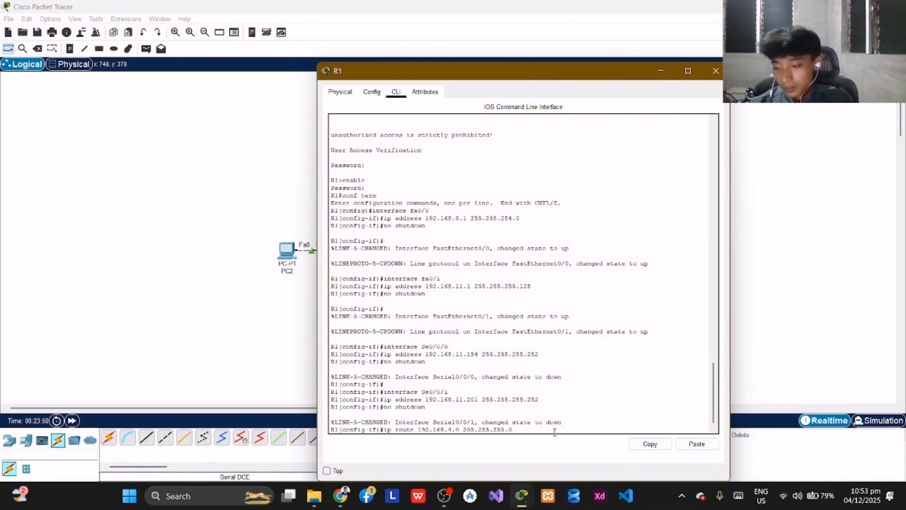
{"action": "type", "text": "0 "}
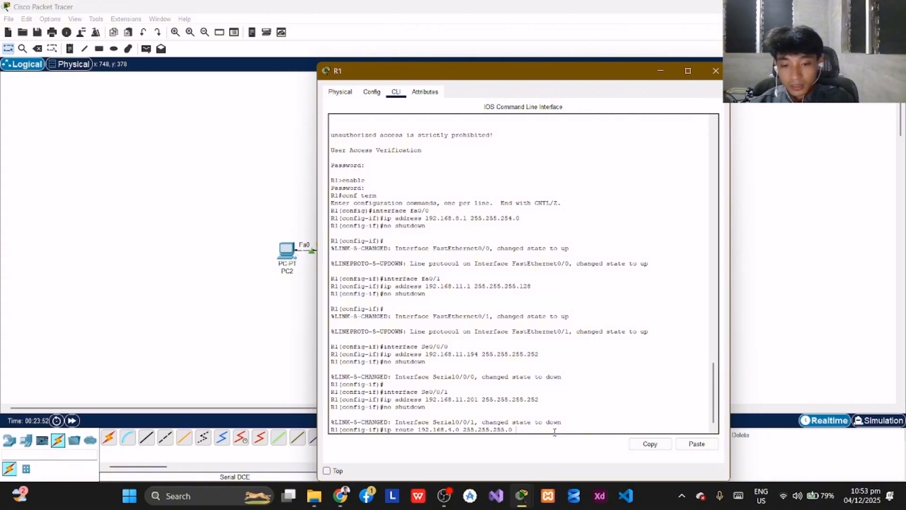
{"action": "type", "text": "192"}
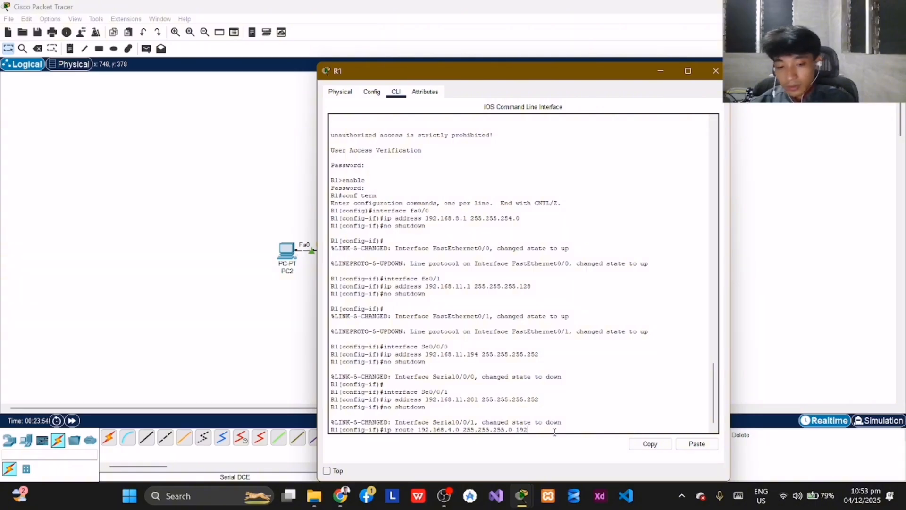
{"action": "type", "text": ".168"}
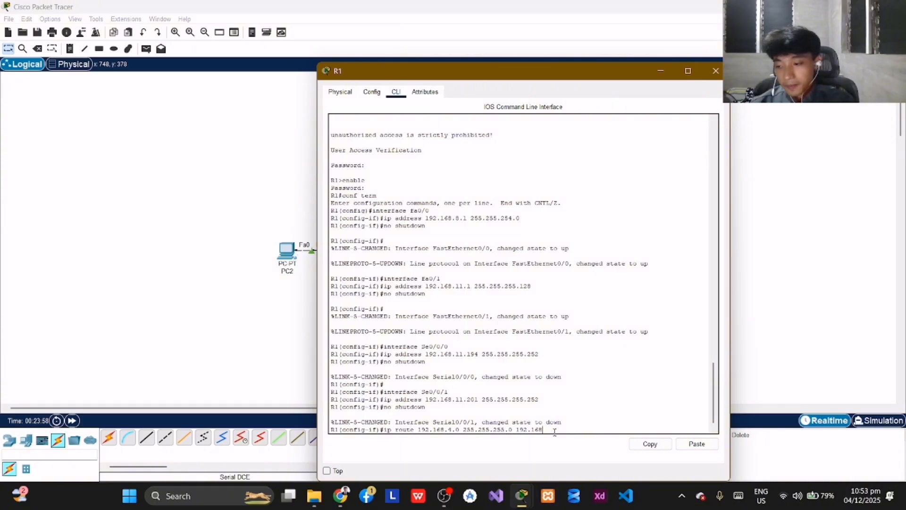
{"action": "type", "text": "."}
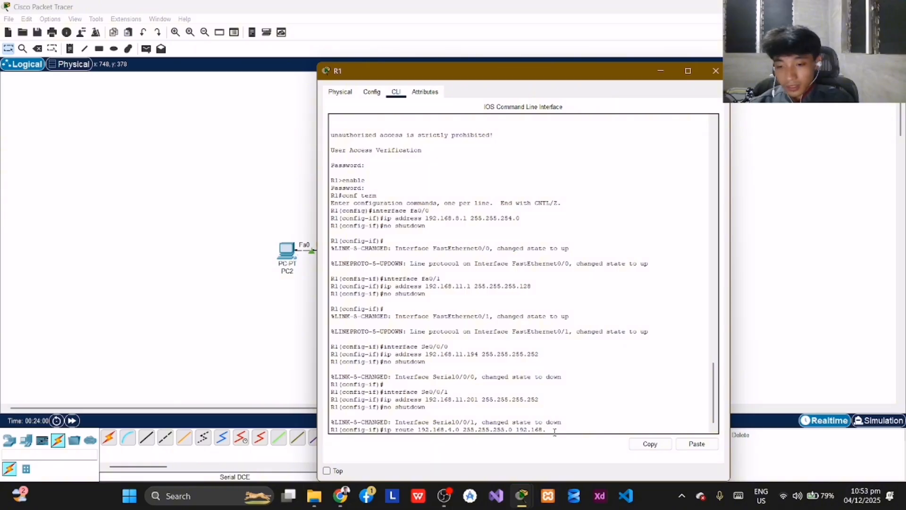
{"action": "type", "text": "11"}
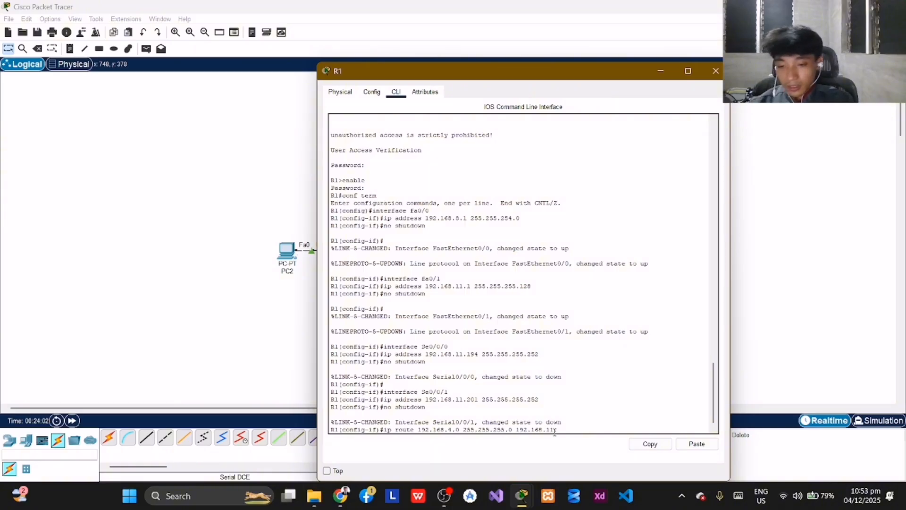
{"action": "type", "text": ".193"}
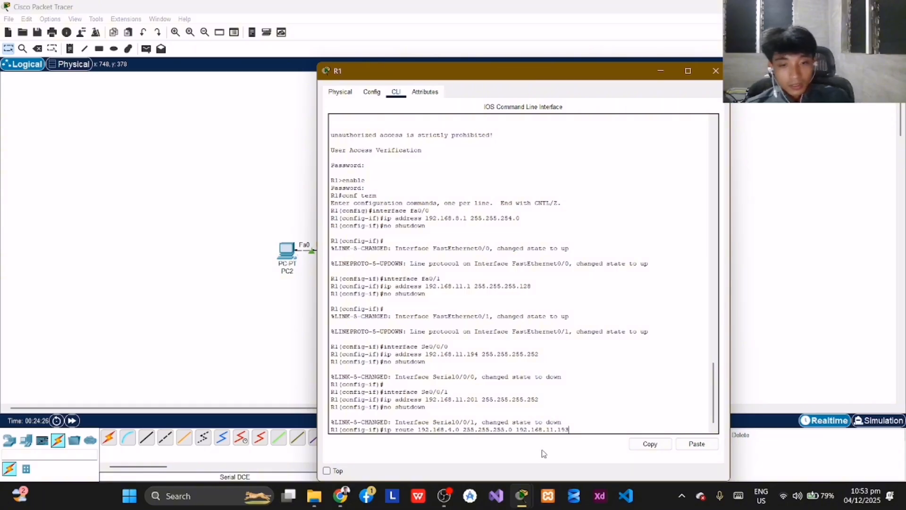
{"action": "key", "text": "BackSpace"}
{"action": "key", "text": "BackSpace"}
{"action": "key", "text": "BackSpace"}
{"action": "key", "text": "BackSpace"}
{"action": "key", "text": "BackSpace"}
{"action": "key", "text": "BackSpace"}
{"action": "key", "text": "BackSpace"}
{"action": "key", "text": "BackSpace"}
{"action": "key", "text": "BackSpace"}
{"action": "key", "text": "BackSpace"}
{"action": "key", "text": "BackSpace"}
{"action": "key", "text": "BackSpace"}
{"action": "key", "text": "BackSpace"}
{"action": "key", "text": "BackSpace"}
{"action": "key", "text": "BackSpace"}
{"action": "key", "text": "BackSpace"}
{"action": "key", "text": "BackSpace"}
{"action": "key", "text": "BackSpace"}
{"action": "key", "text": "BackSpace"}
{"action": "key", "text": "BackSpace"}
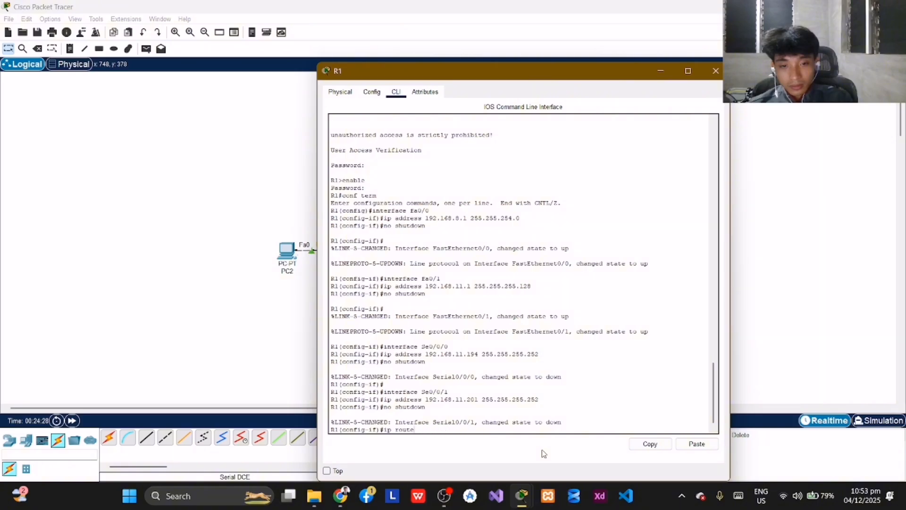
{"action": "key", "text": "BackSpace"}
{"action": "key", "text": "BackSpace"}
{"action": "key", "text": "BackSpace"}
{"action": "key", "text": "BackSpace"}
{"action": "key", "text": "BackSpace"}
{"action": "key", "text": "BackSpace"}
{"action": "key", "text": "BackSpace"}
{"action": "key", "text": "BackSpace"}
Exit to global configuration and type the route 192.168.4.0 255.255.252.0 via 192.168.11.193
{"action": "type", "text": "exit"}
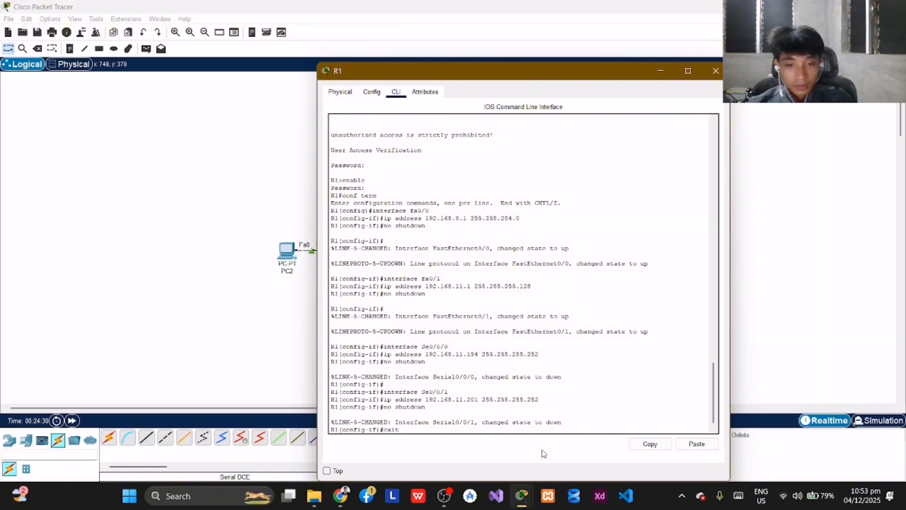
{"action": "key", "text": "Return"}
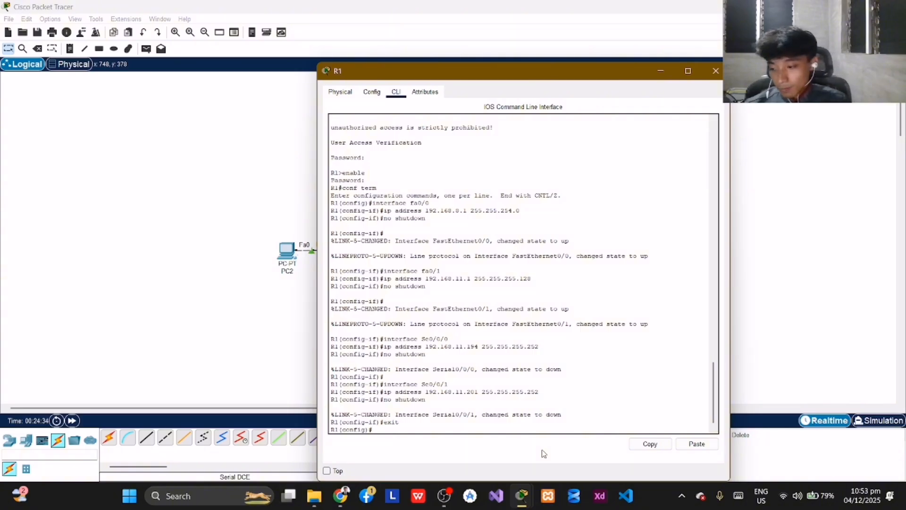
{"action": "type", "text": "i"}
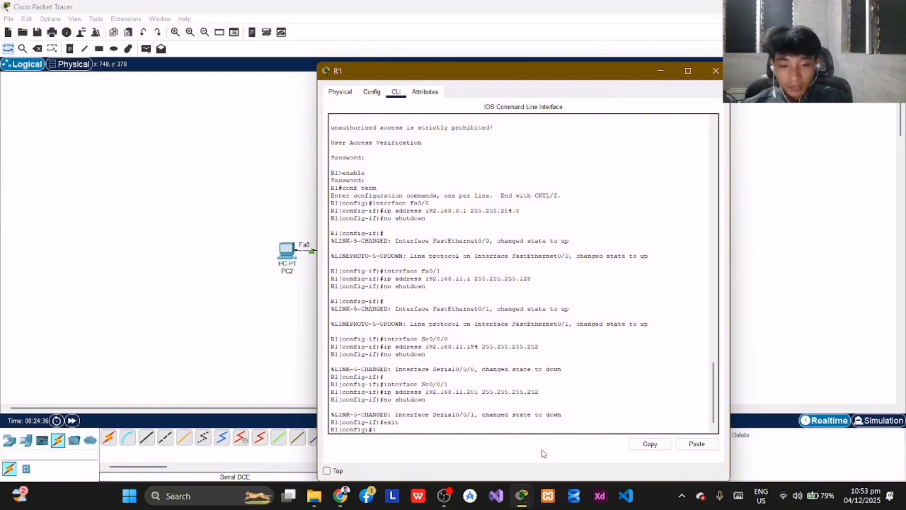
{"action": "type", "text": "p route"}
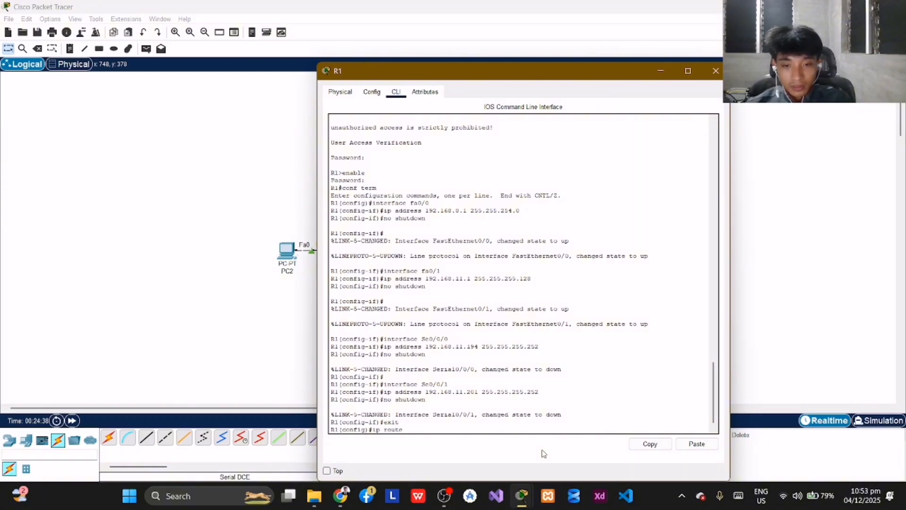
{"action": "type", "text": " 192."}
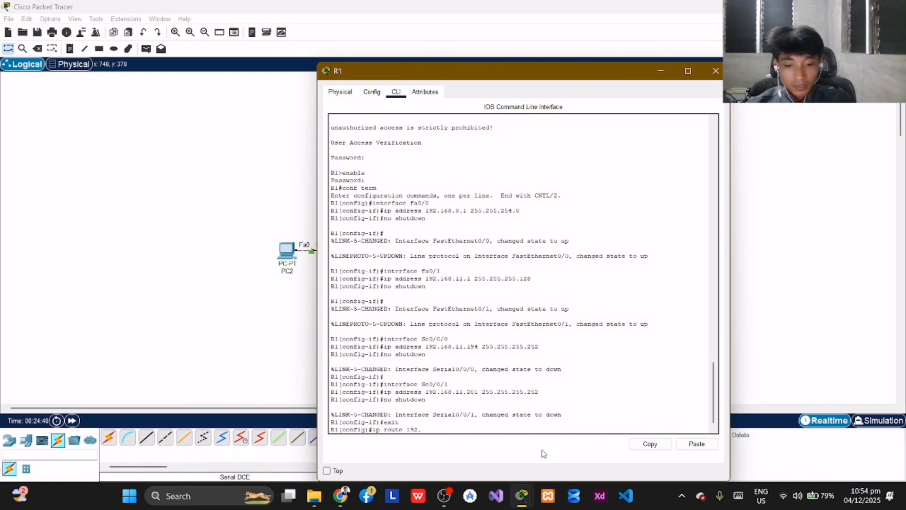
{"action": "type", "text": "168"}
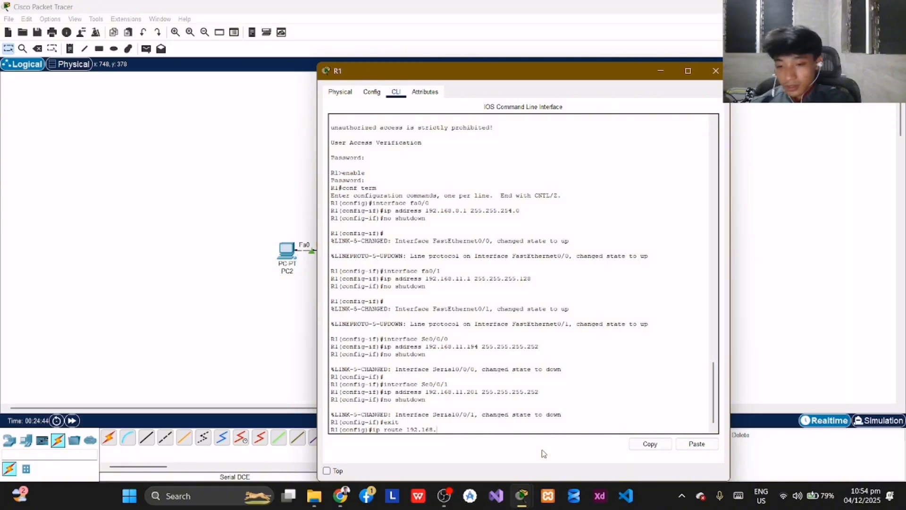
{"action": "type", "text": ".4.0"}
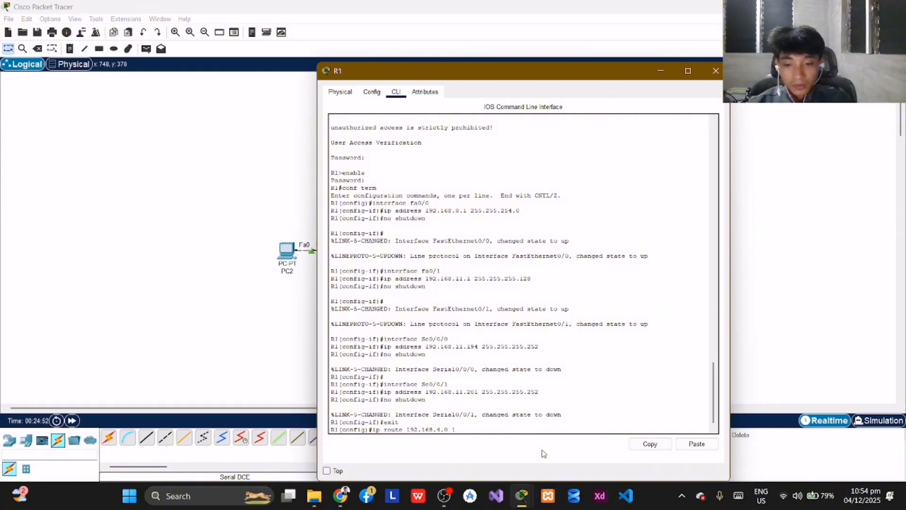
{"action": "type", "text": "255.2"}
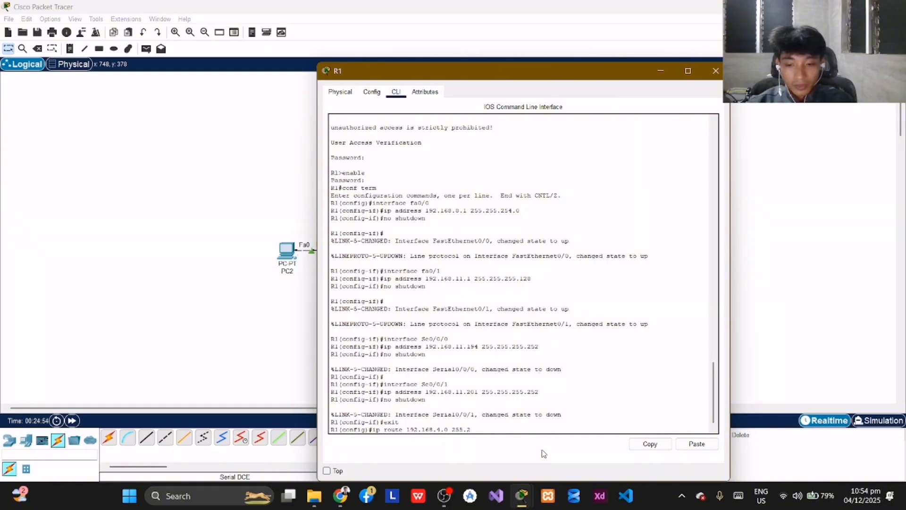
{"action": "type", "text": "55"}
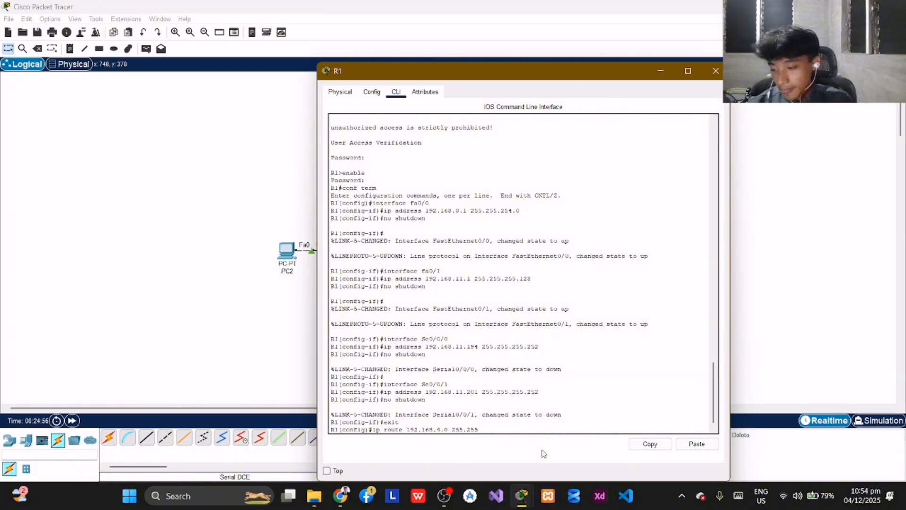
{"action": "type", "text": ".25"}
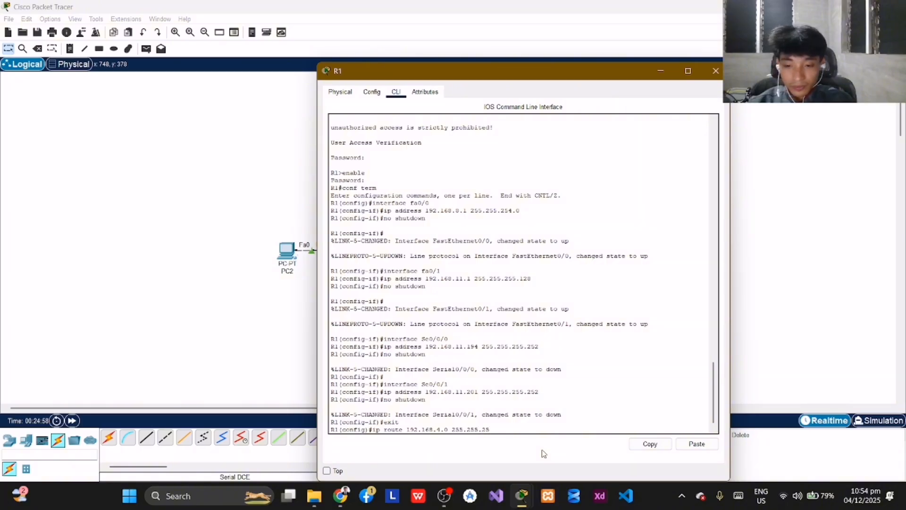
{"action": "type", "text": "2.0"}
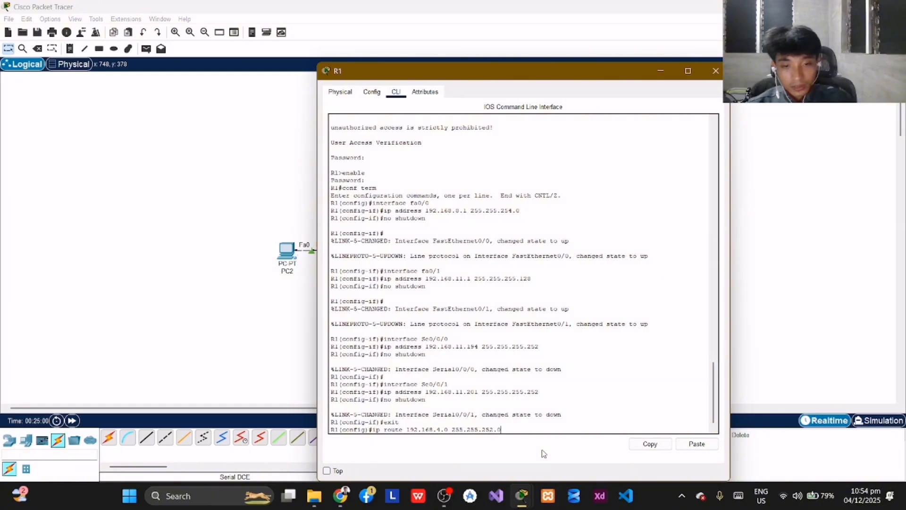
{"action": "type", "text": " 19"}
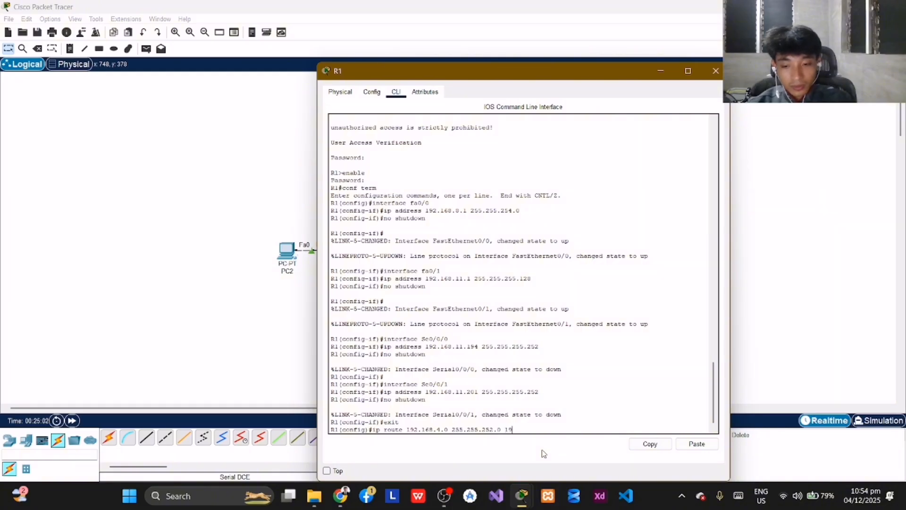
{"action": "type", "text": "2.168"}
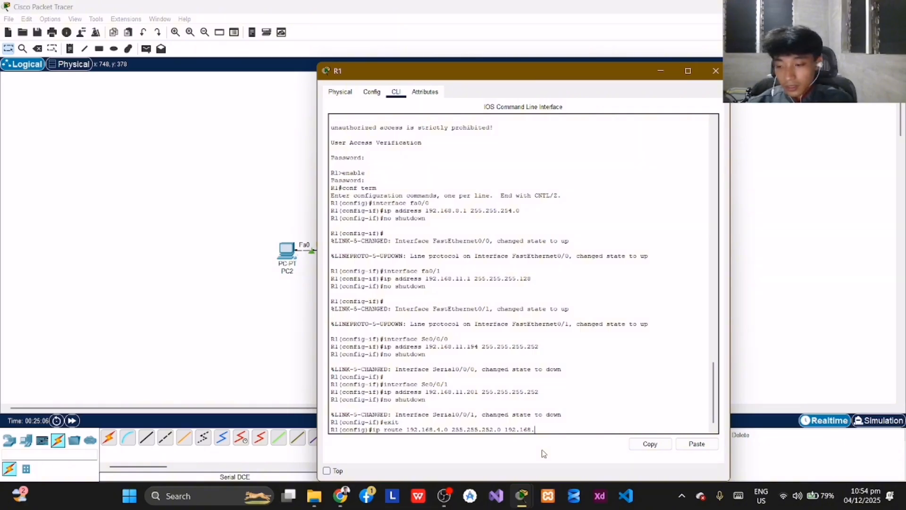
{"action": "type", "text": ".11.193"}
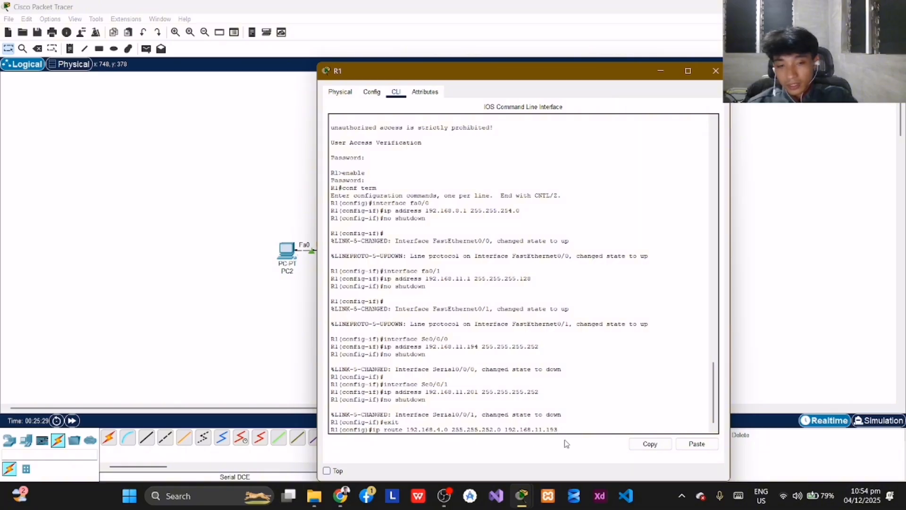
Submit the 192.168.4.0 route, then enter a mistyped 'ip address 192.168.10.0' line that is rejected
{"action": "key", "text": "Return"}
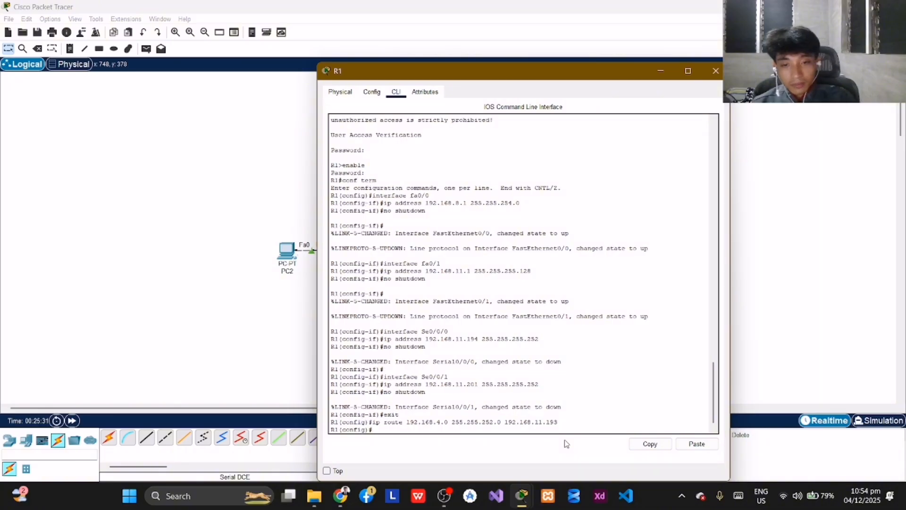
{"action": "type", "text": "ip address"}
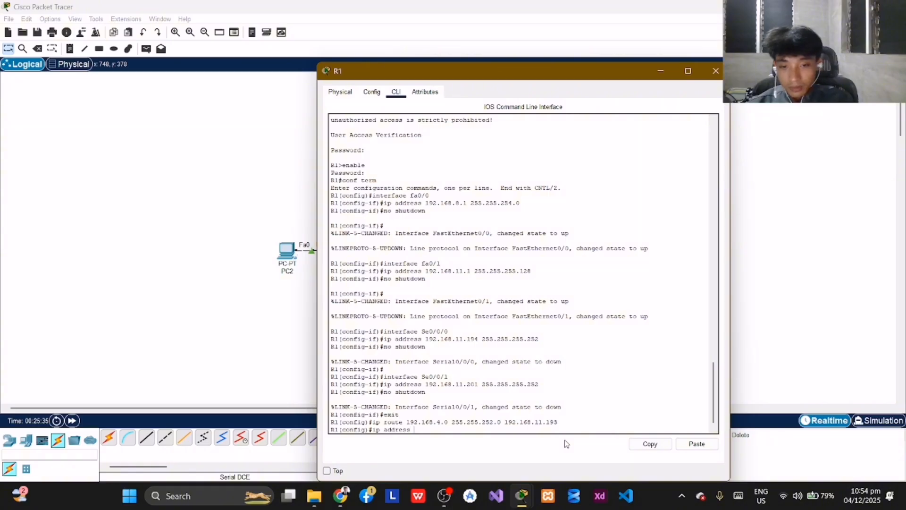
{"action": "type", "text": " 192.168."}
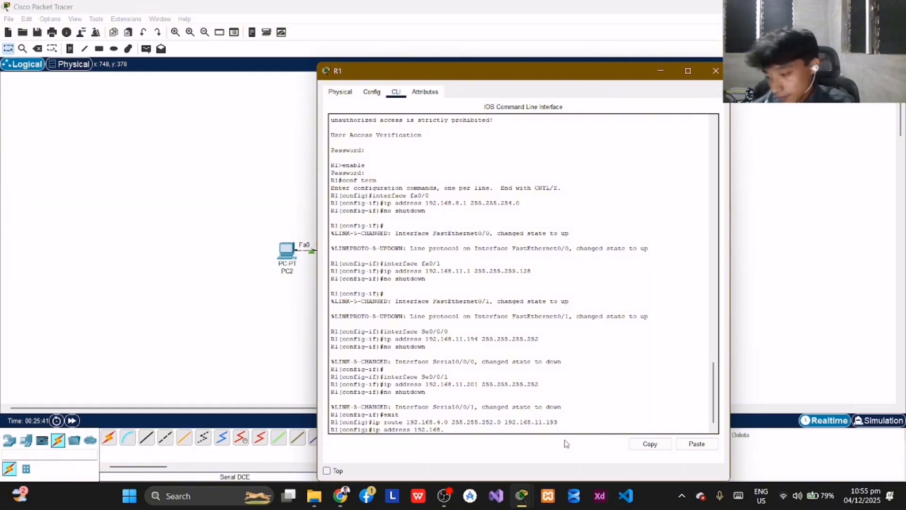
{"action": "type", "text": "10"}
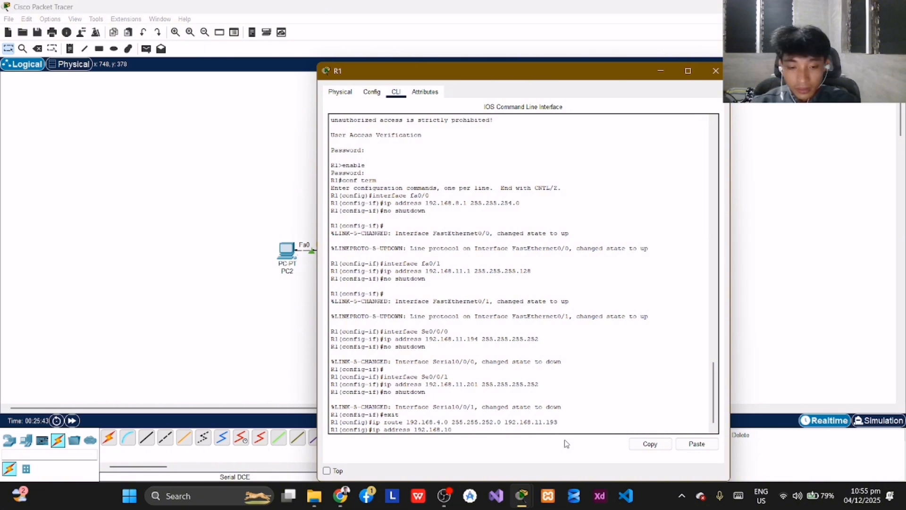
{"action": "type", "text": ".0"}
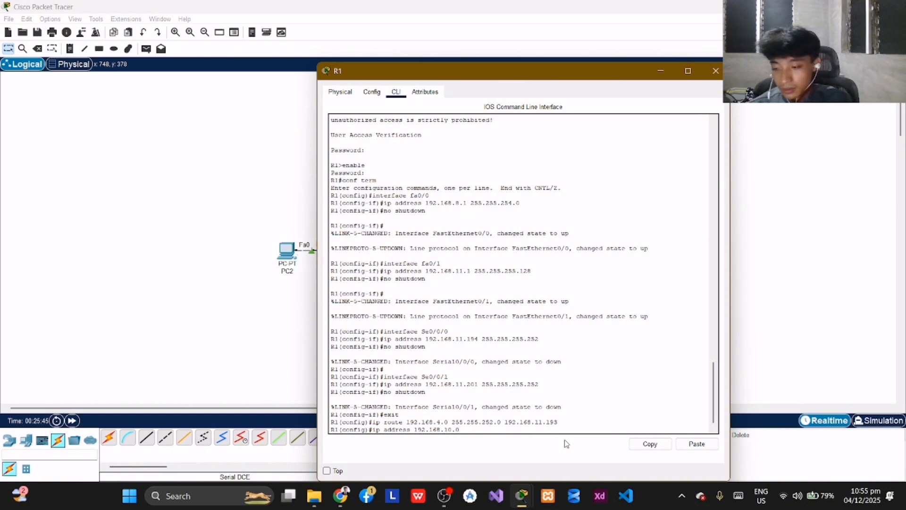
{"action": "type", "text": " 255.2"}
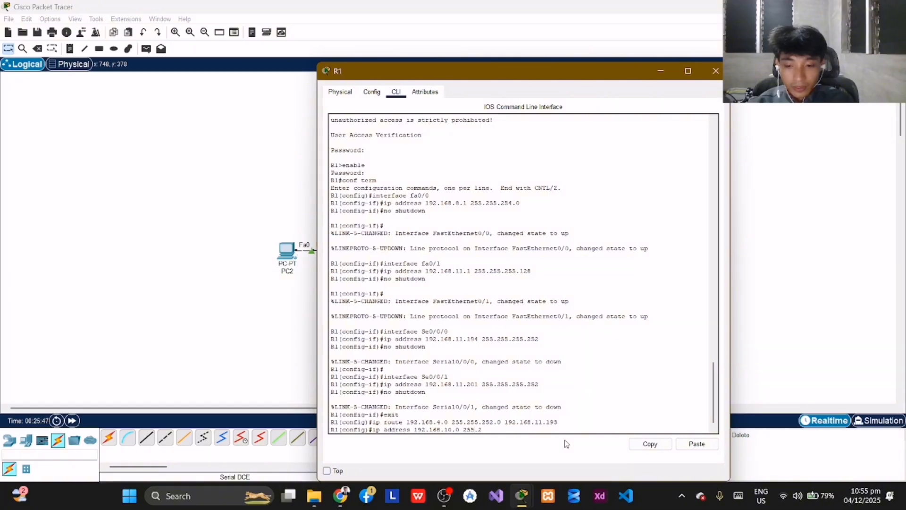
{"action": "type", "text": "55.2"}
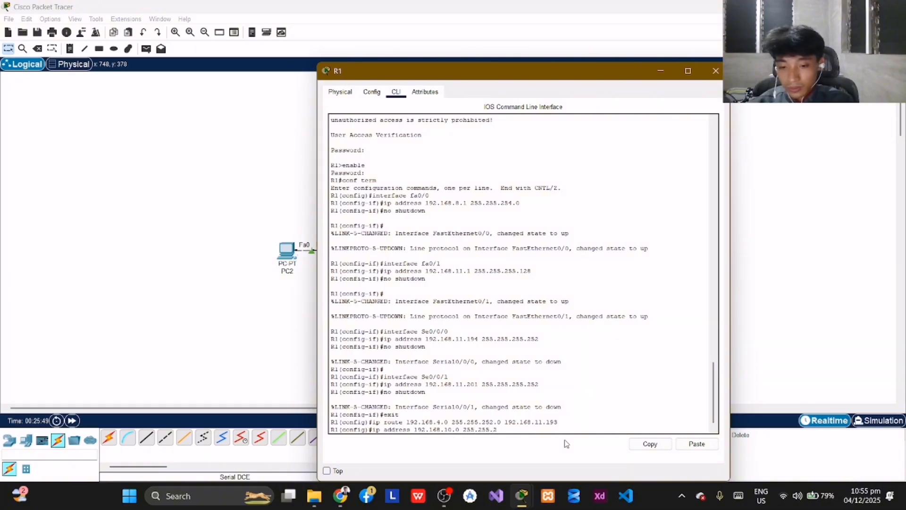
{"action": "type", "text": "55."}
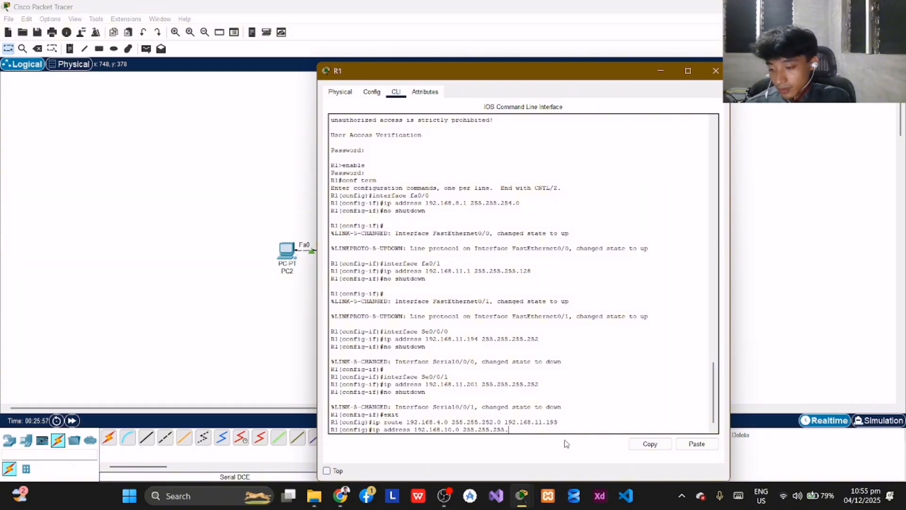
{"action": "type", "text": "0"}
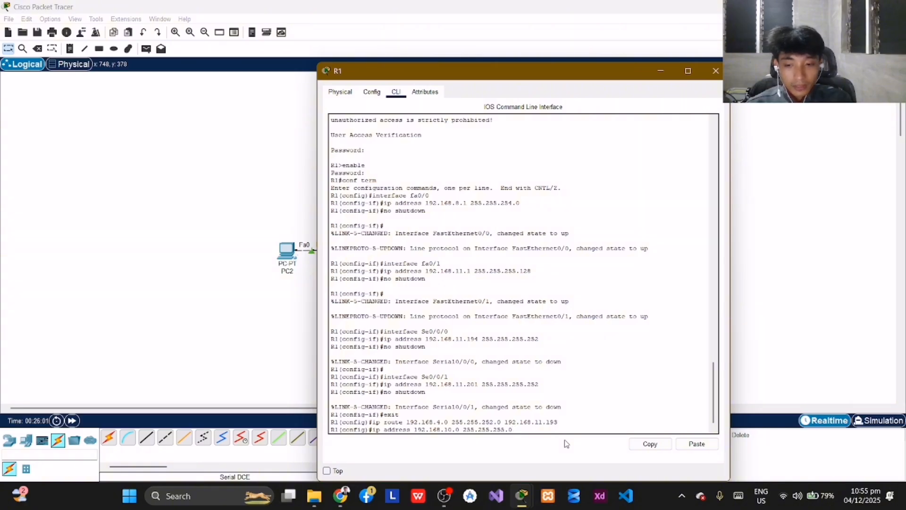
{"action": "type", "text": " 192.168"}
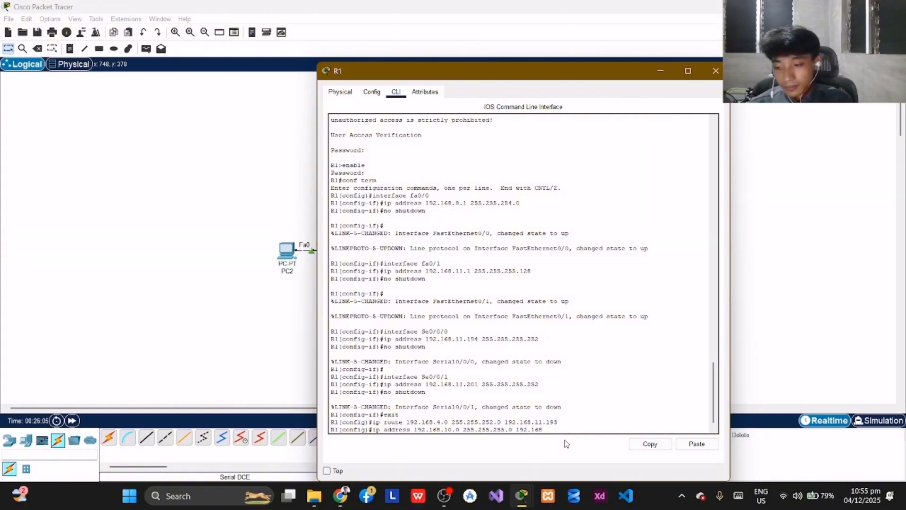
{"action": "type", "text": ".11.1"}
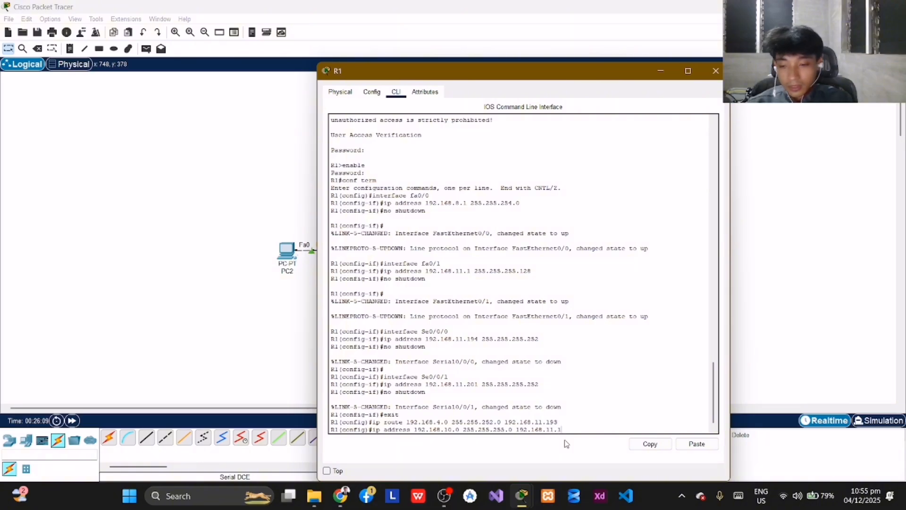
{"action": "type", "text": "93"}
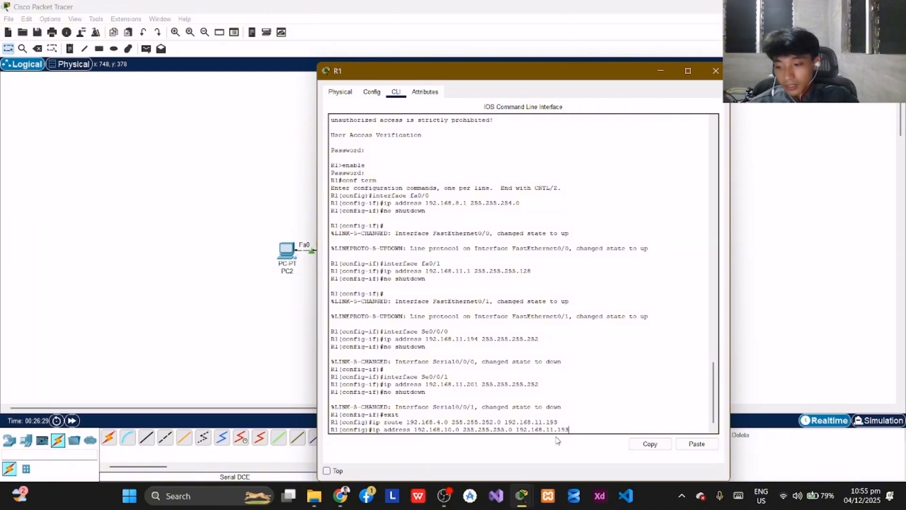
{"action": "key", "text": "Return"}
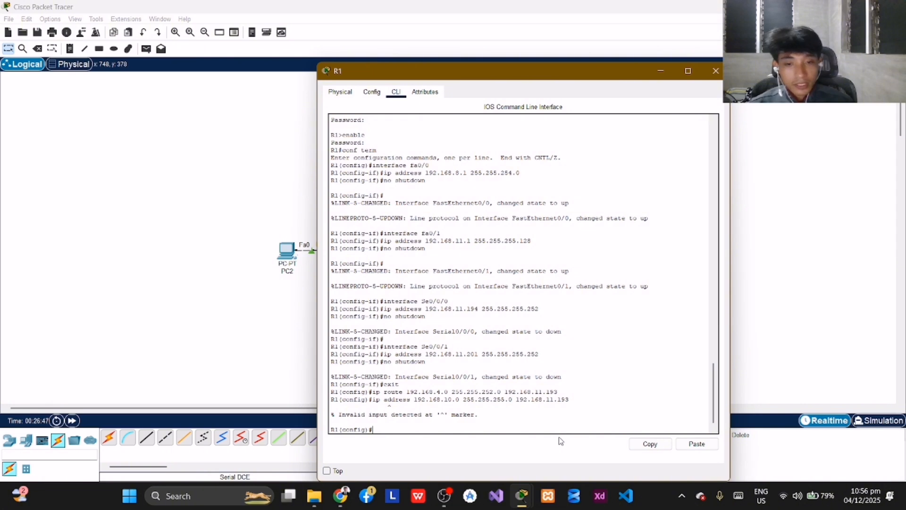
Add the static route 192.168.10.0 255.255.255.0 via 192.168.11.193 on R1
{"action": "type", "text": "ip "}
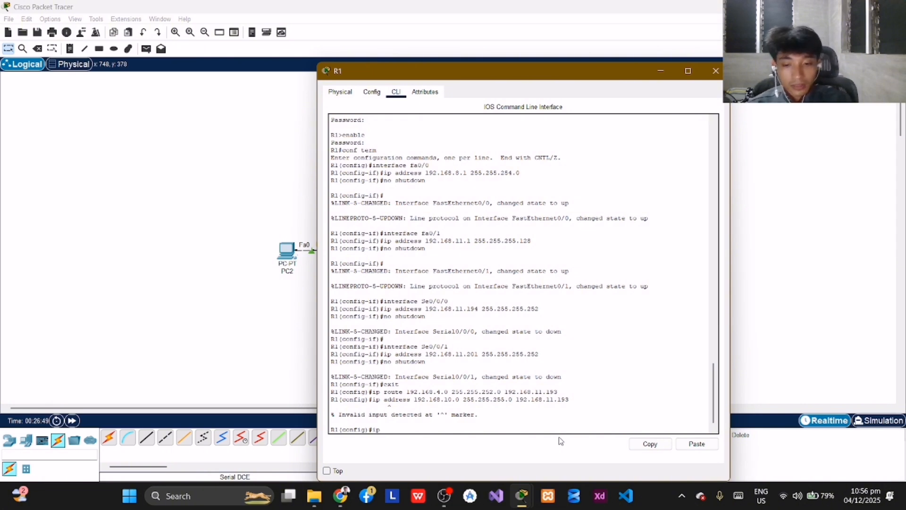
{"action": "type", "text": "route"}
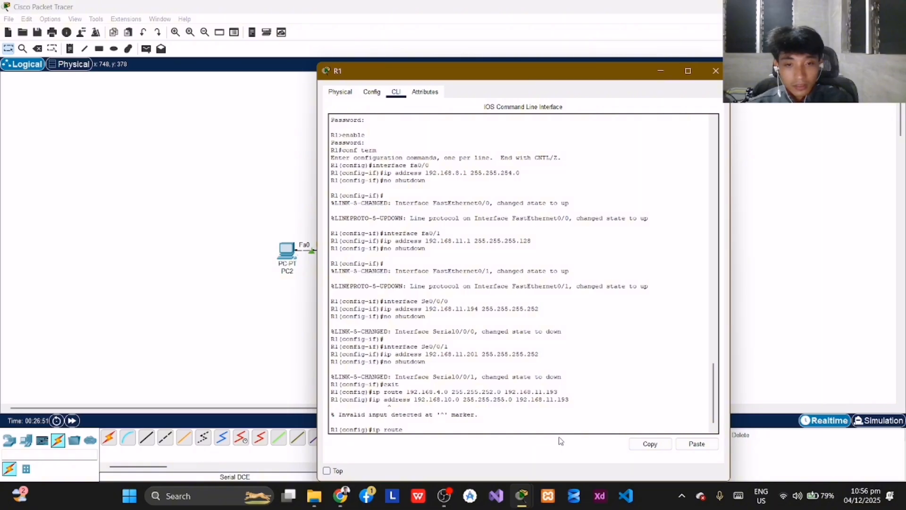
{"action": "type", "text": " 192"}
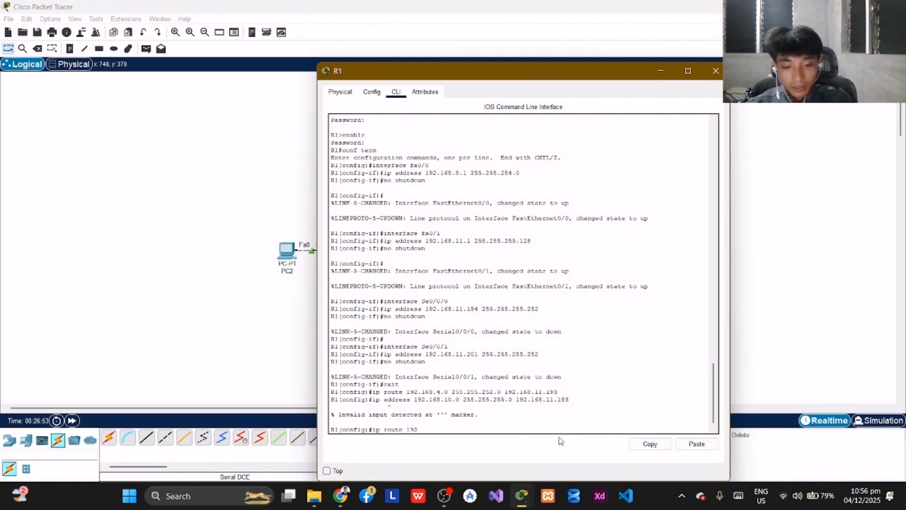
{"action": "type", "text": ".168"}
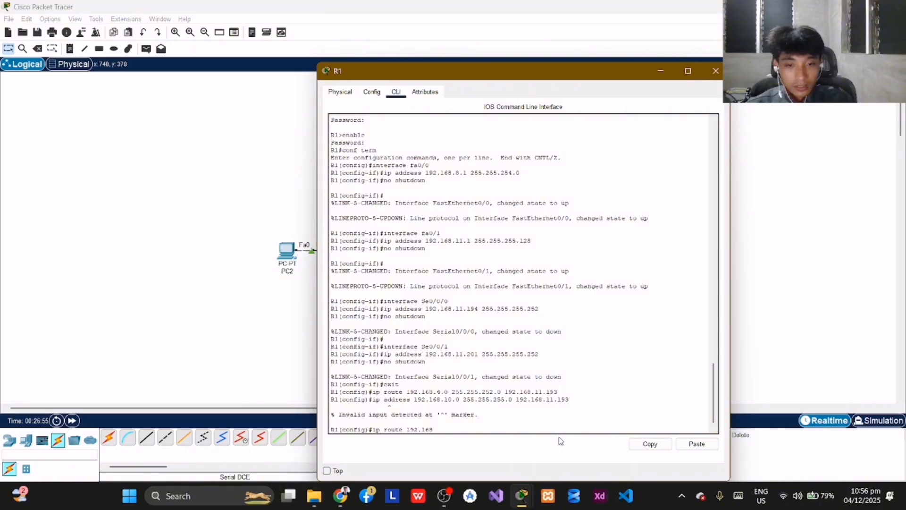
{"action": "type", "text": ".10.0"}
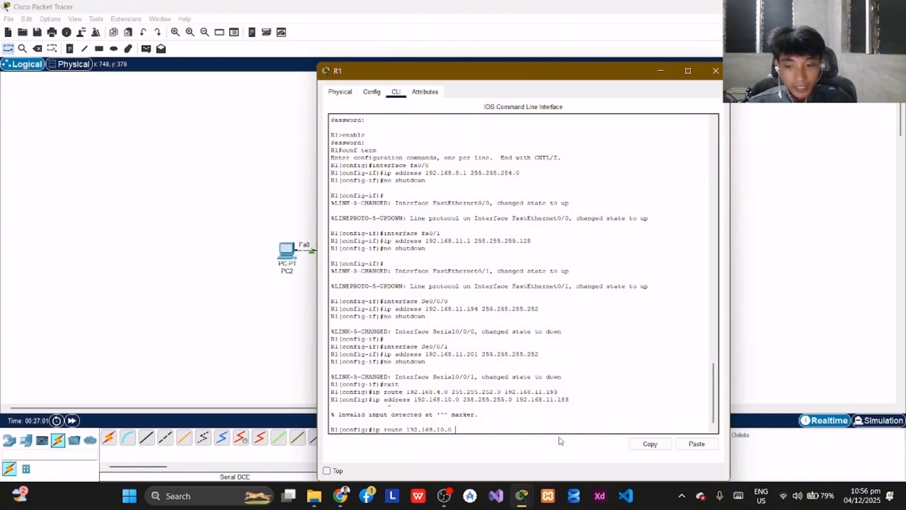
{"action": "type", "text": " 255.2"}
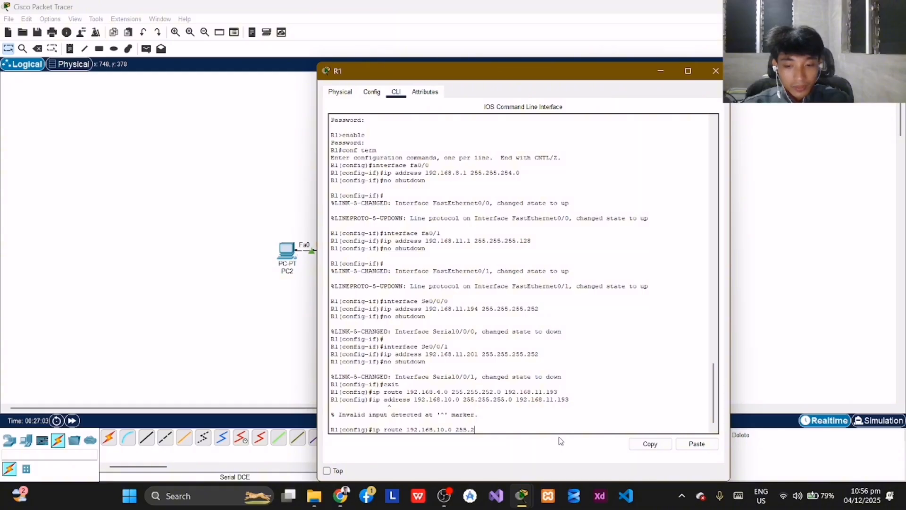
{"action": "type", "text": "55.255.0"}
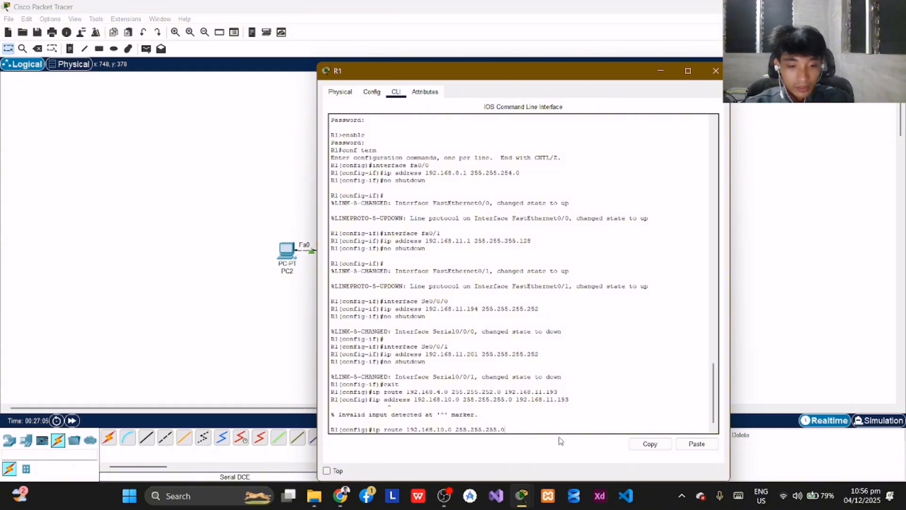
{"action": "type", "text": ".255.0 1"}
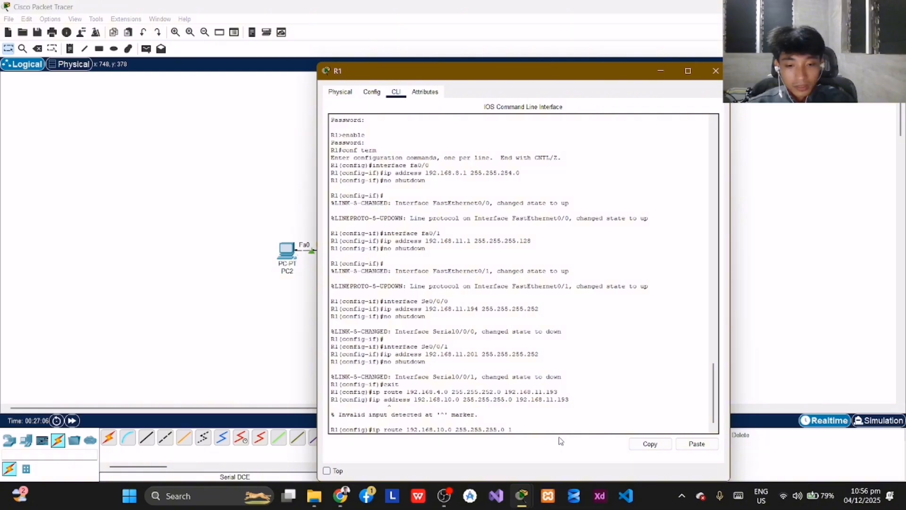
{"action": "type", "text": "92.168"}
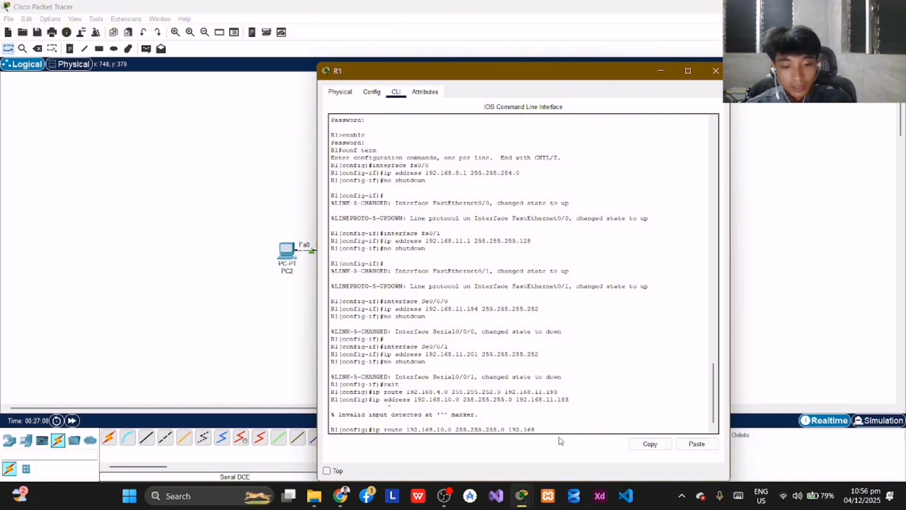
{"action": "type", "text": ".11.193"}
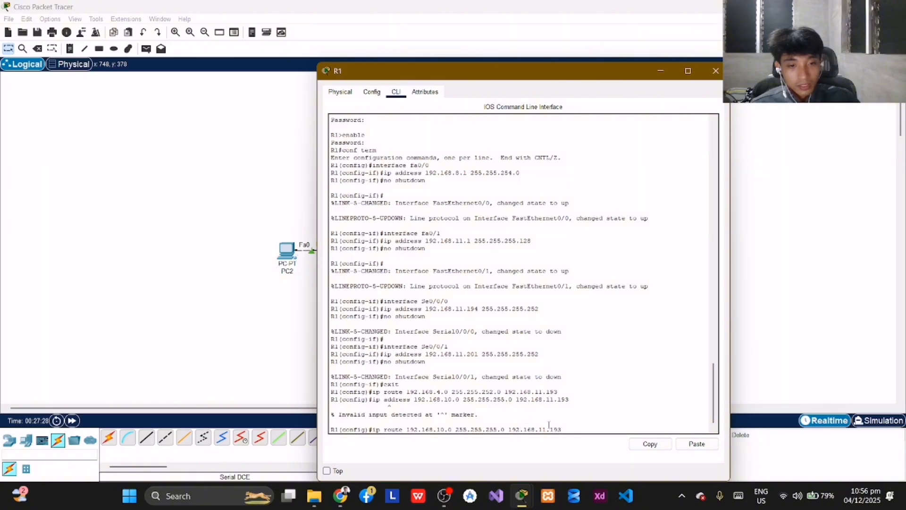
{"action": "key", "text": "Return"}
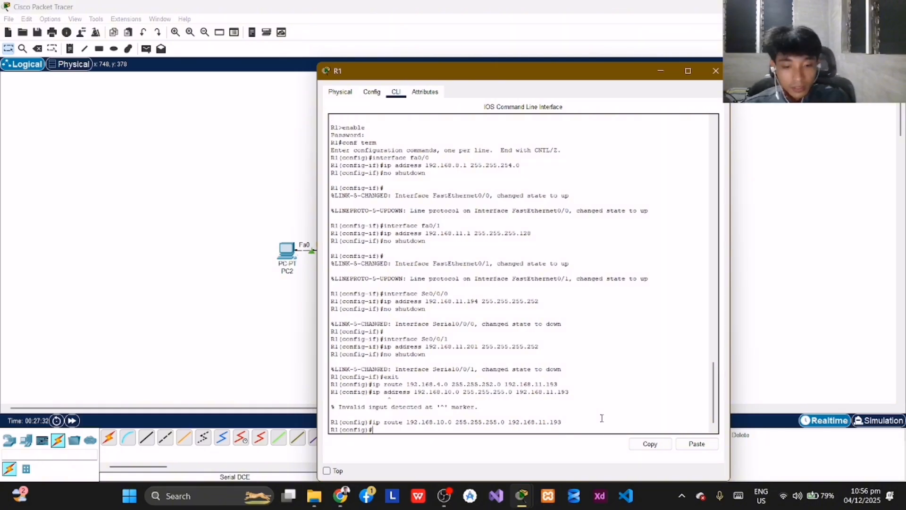
Add a static route to 192.168.11.128 255.255.255.192 via 192.168.11.202
{"action": "type", "text": "ip route"}
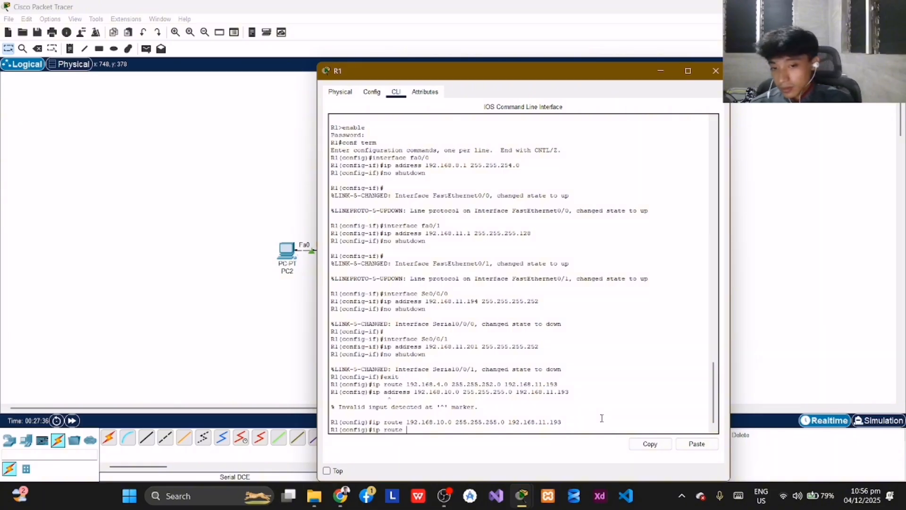
{"action": "type", "text": " 192."}
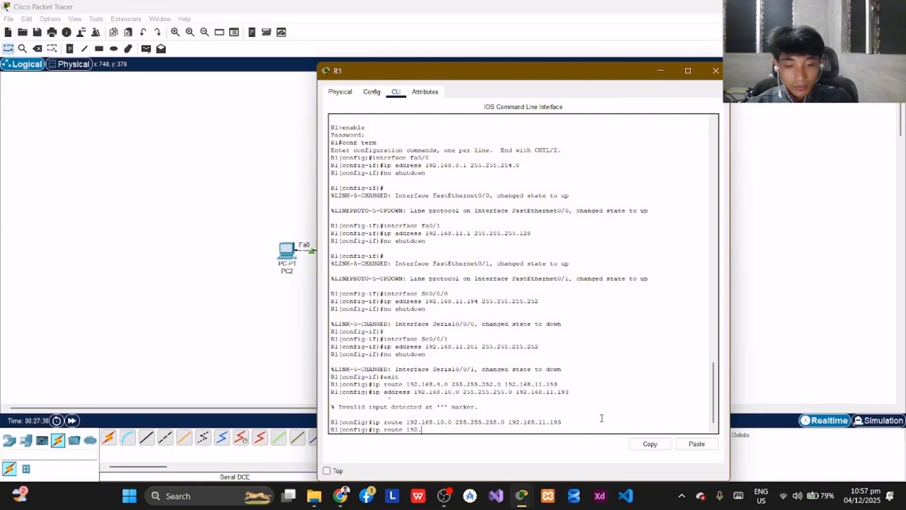
{"action": "type", "text": "168"}
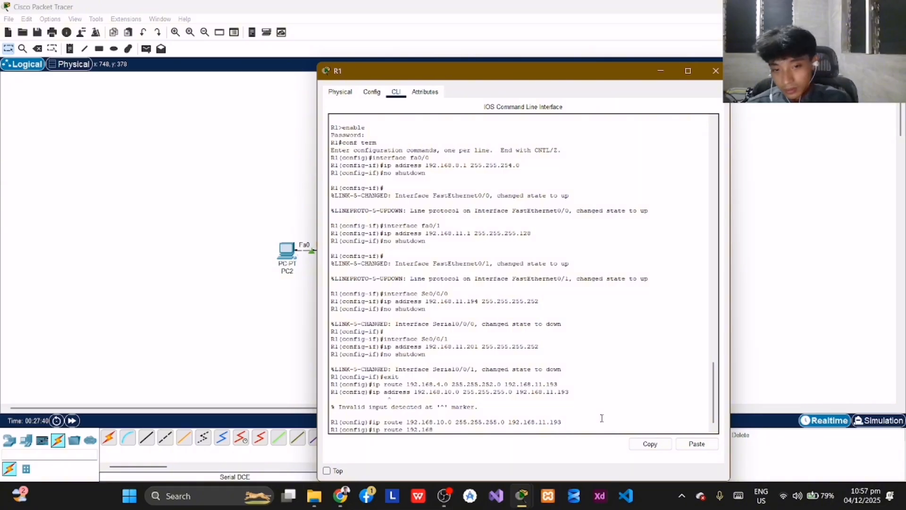
{"action": "type", "text": "."}
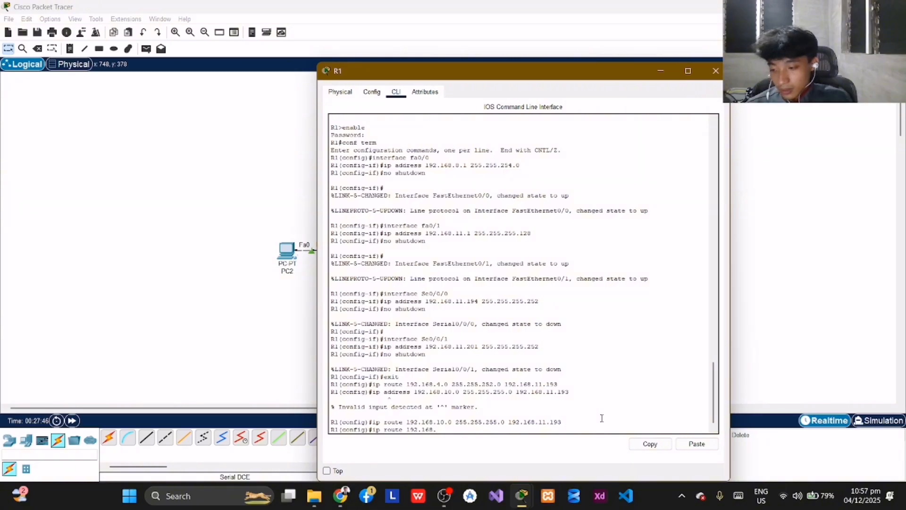
{"action": "type", "text": "11"}
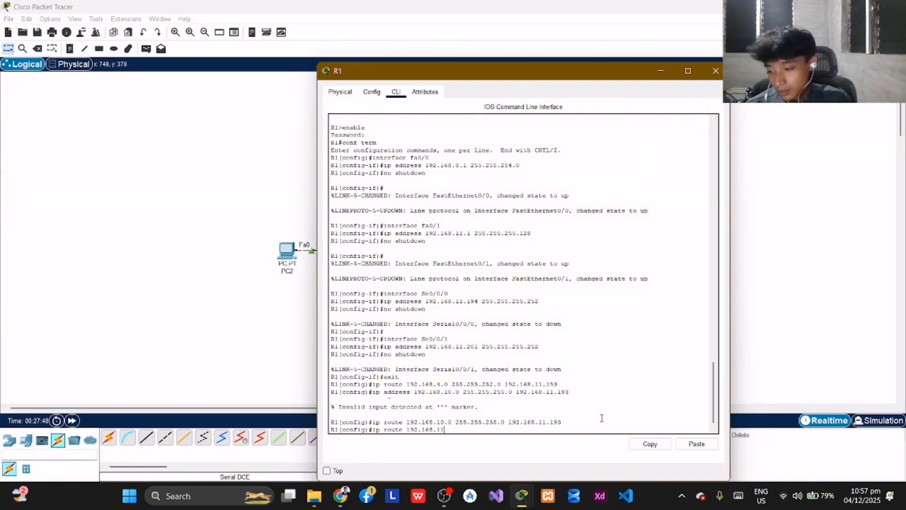
{"action": "type", "text": ".128"}
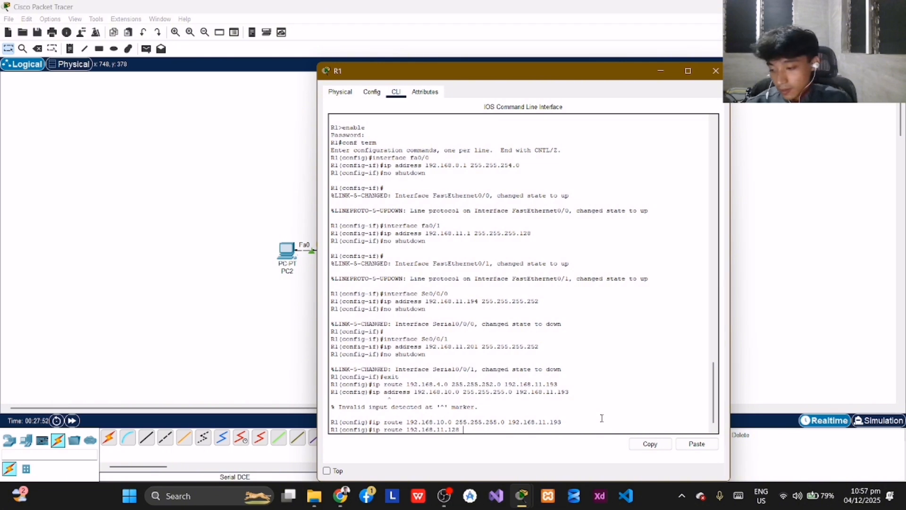
{"action": "type", "text": " 2"}
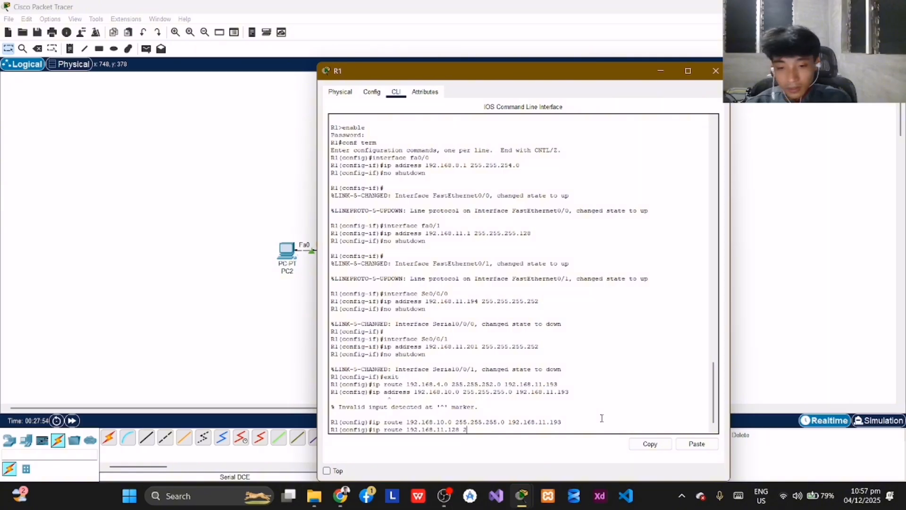
{"action": "type", "text": "55.2"}
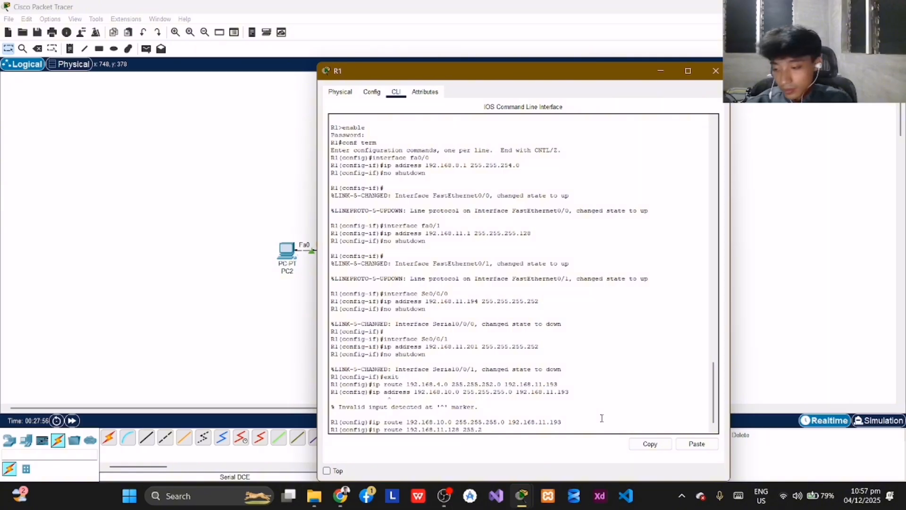
{"action": "type", "text": "55"}
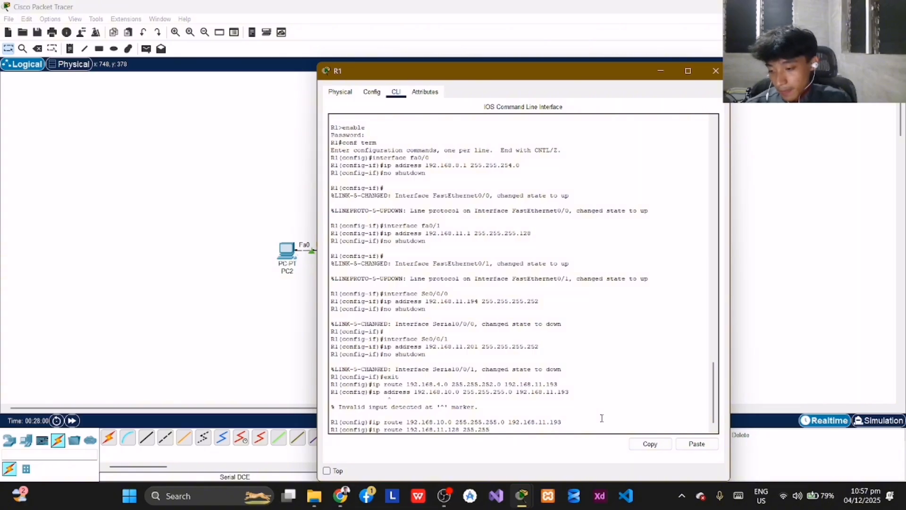
{"action": "type", "text": ".255"}
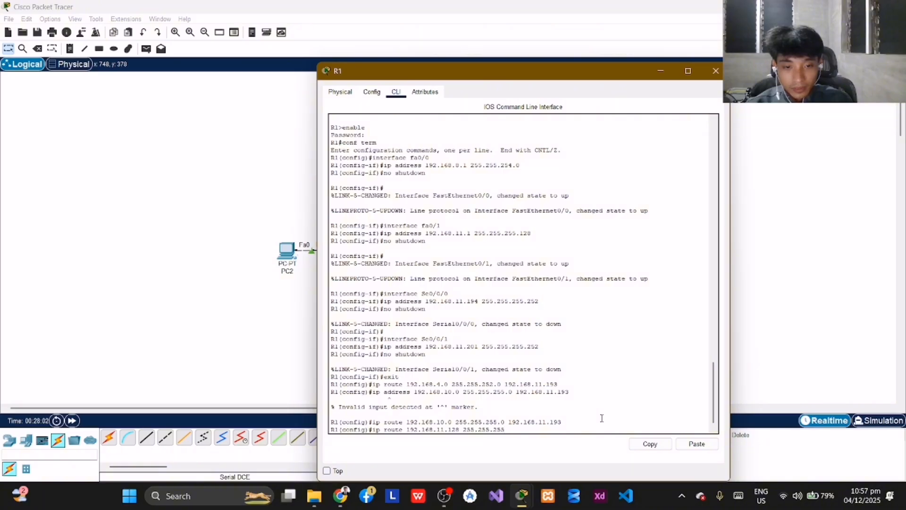
{"action": "type", "text": "."}
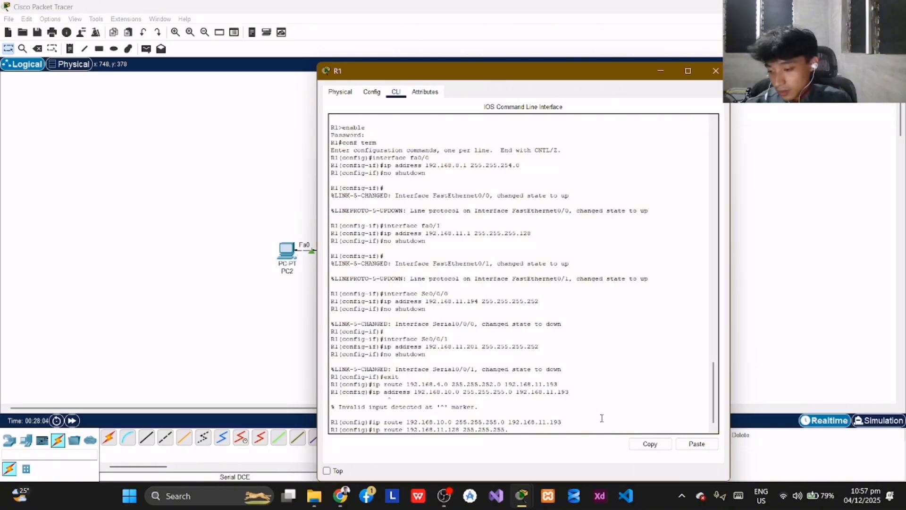
{"action": "type", "text": "192"}
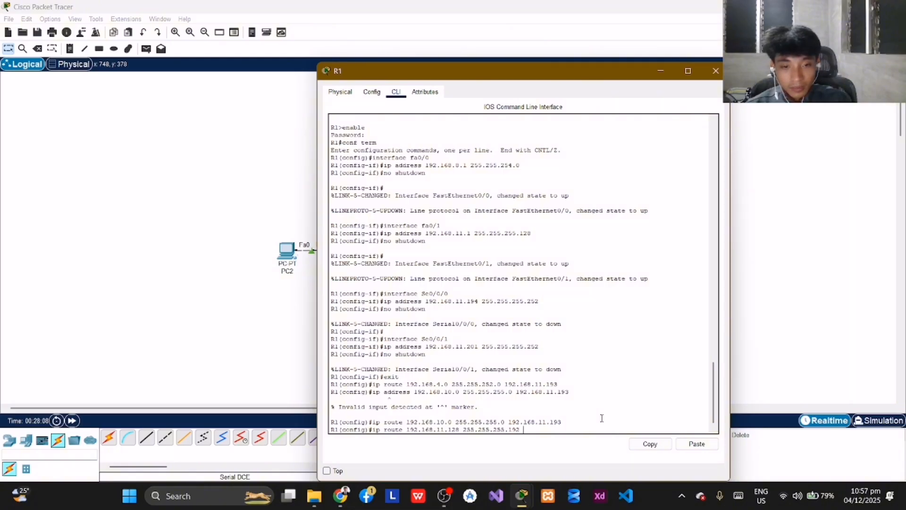
{"action": "type", "text": " 192.1"}
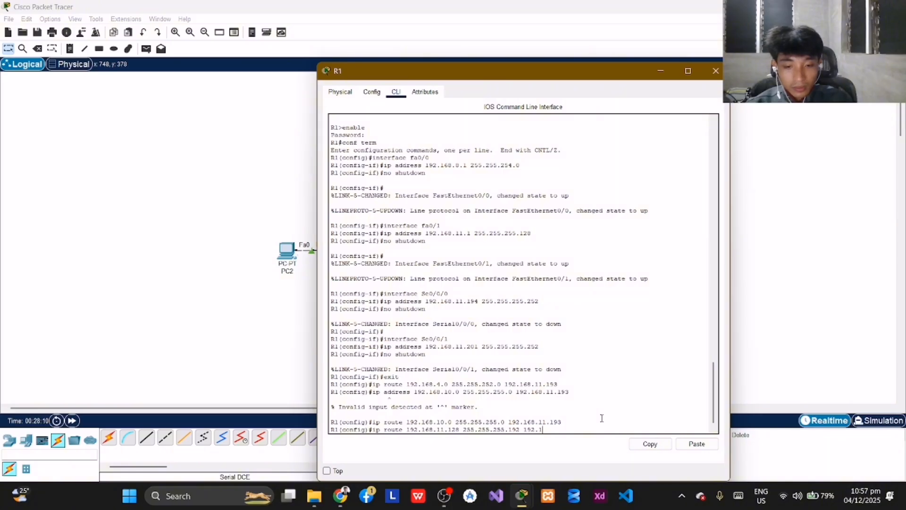
{"action": "type", "text": "68."}
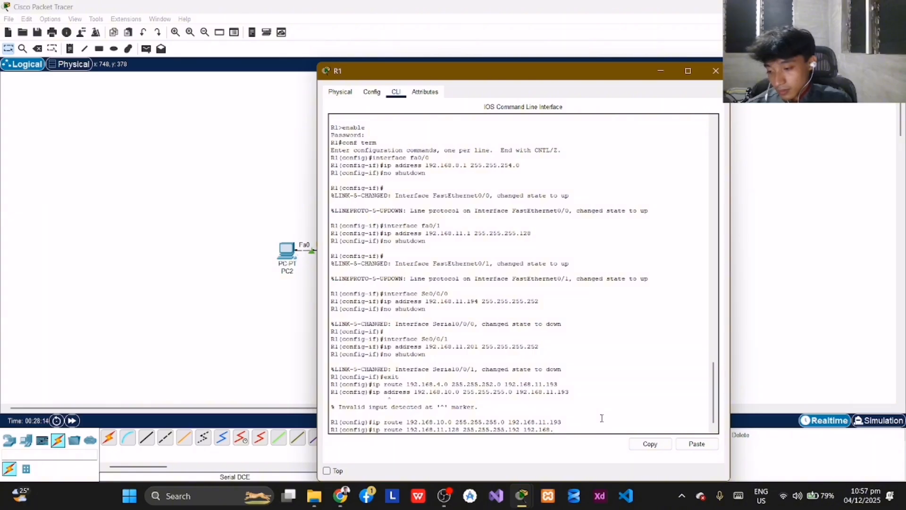
{"action": "type", "text": "11.202"}
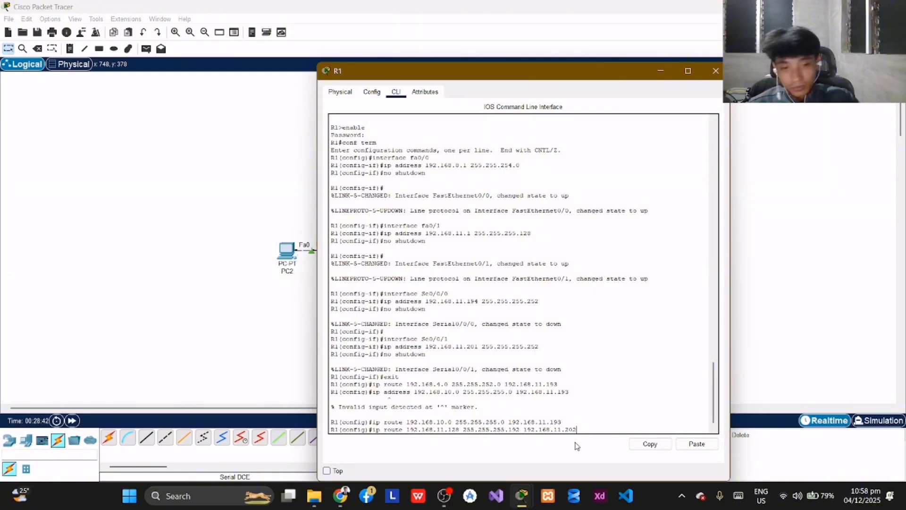
{"action": "key", "text": "Return"}
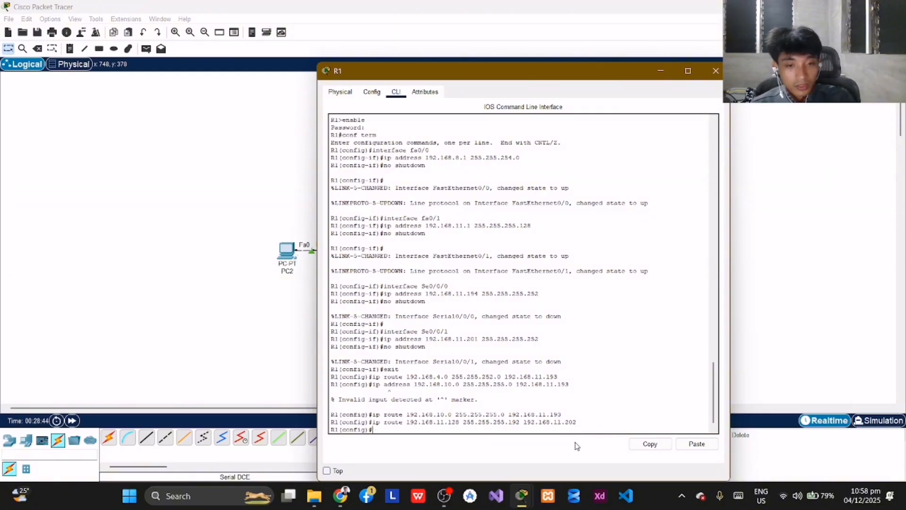
Add a static route to 192.168.0.0 255.255.252.0 via 192.168.11.202
{"action": "type", "text": "ip"}
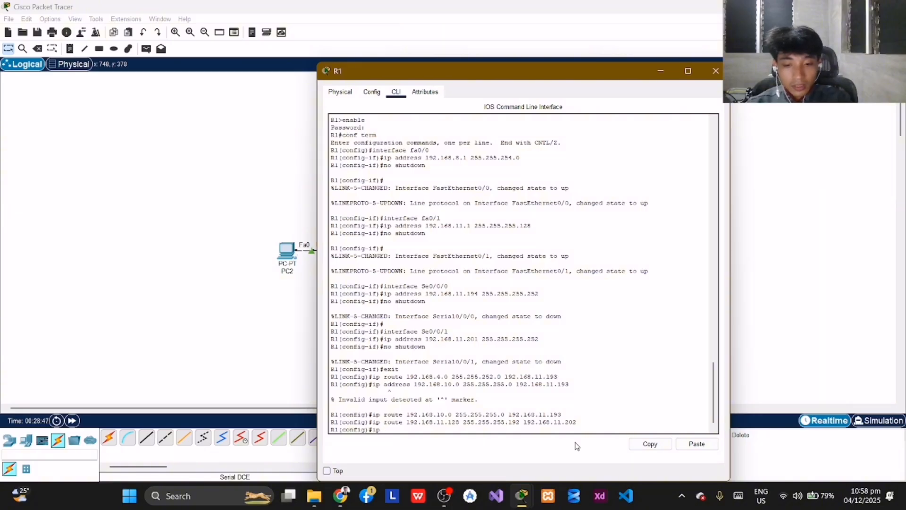
{"action": "type", "text": " route"}
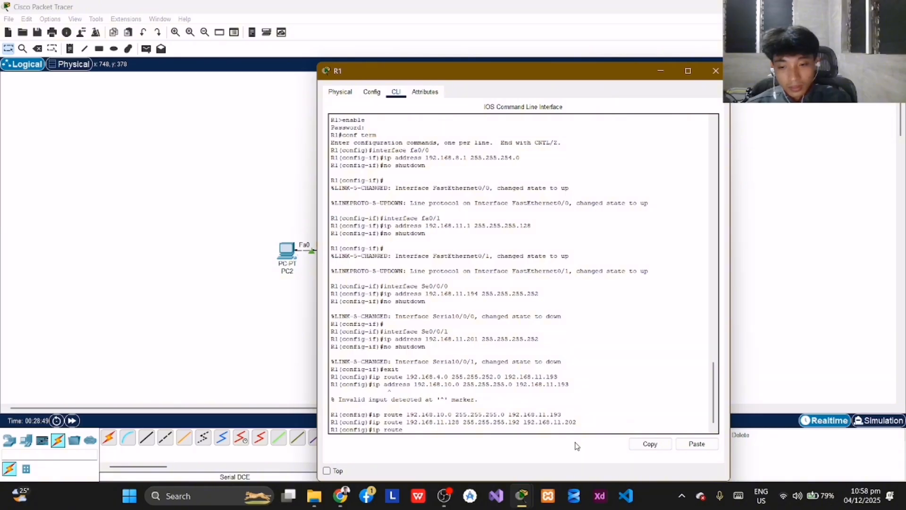
{"action": "type", "text": " 192.168."}
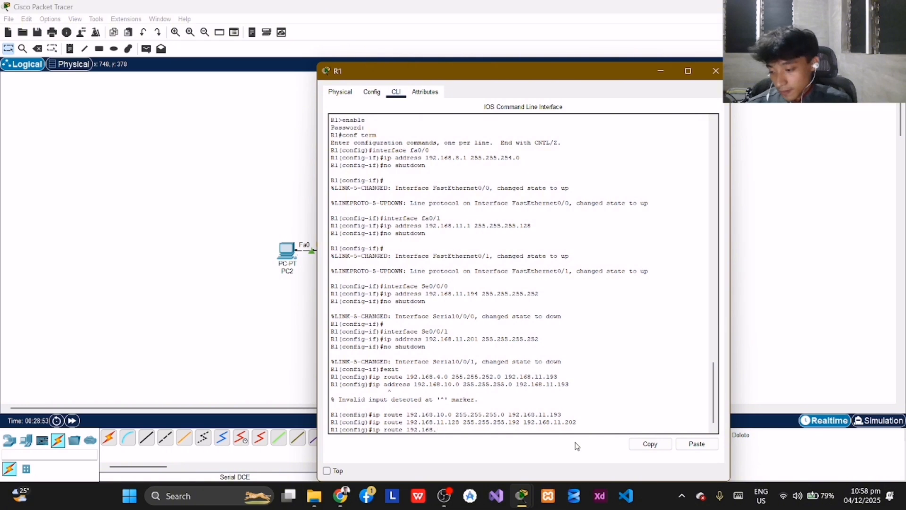
{"action": "type", "text": "0."}
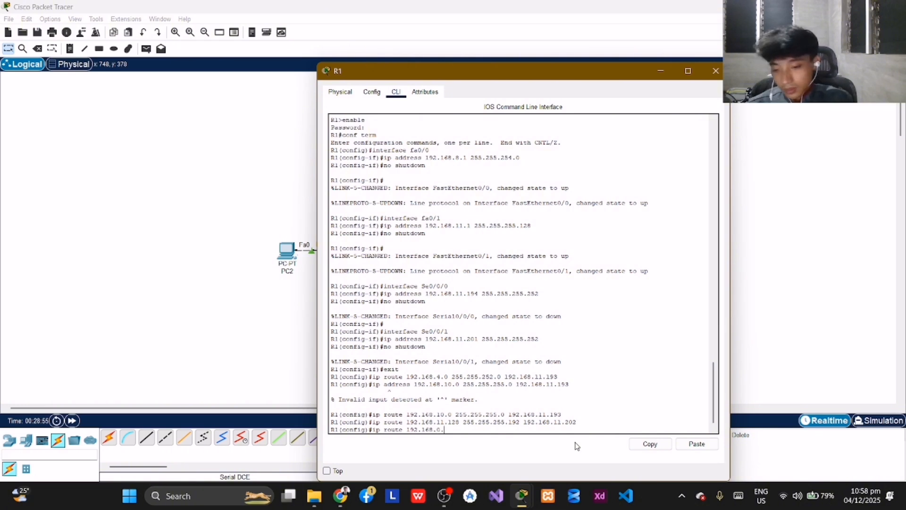
{"action": "type", "text": "0"}
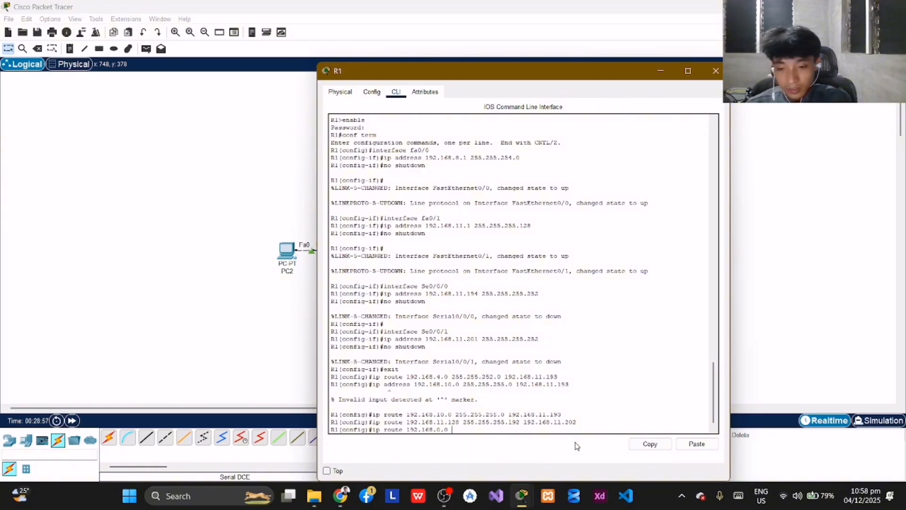
{"action": "type", "text": "55"}
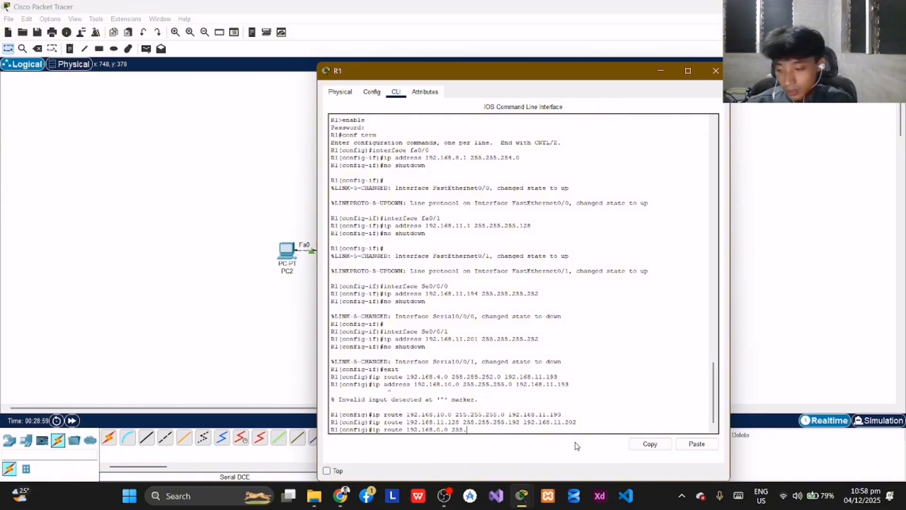
{"action": "type", "text": ".255.2"}
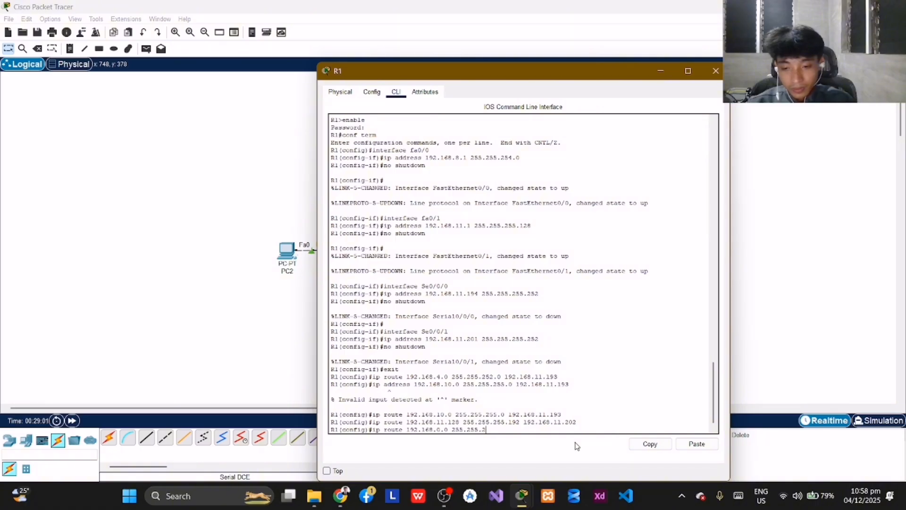
{"action": "type", "text": "52.0"}
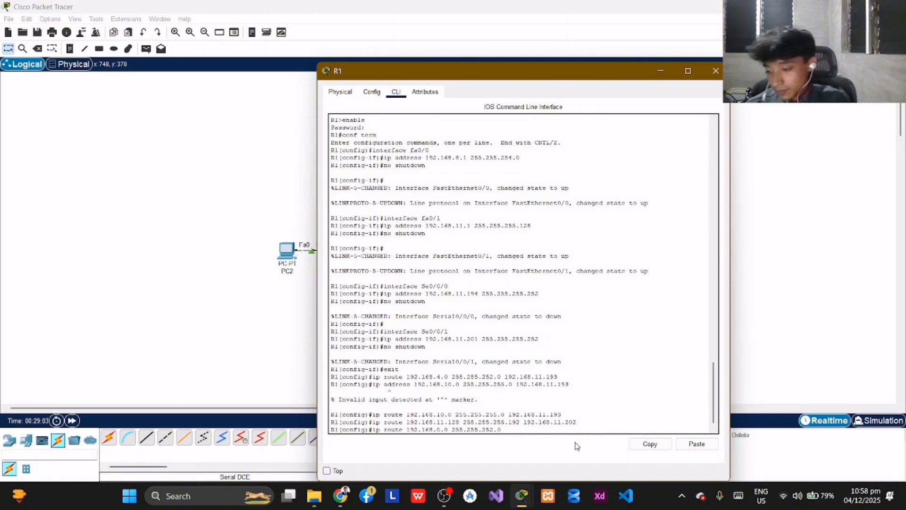
{"action": "type", "text": " 192."}
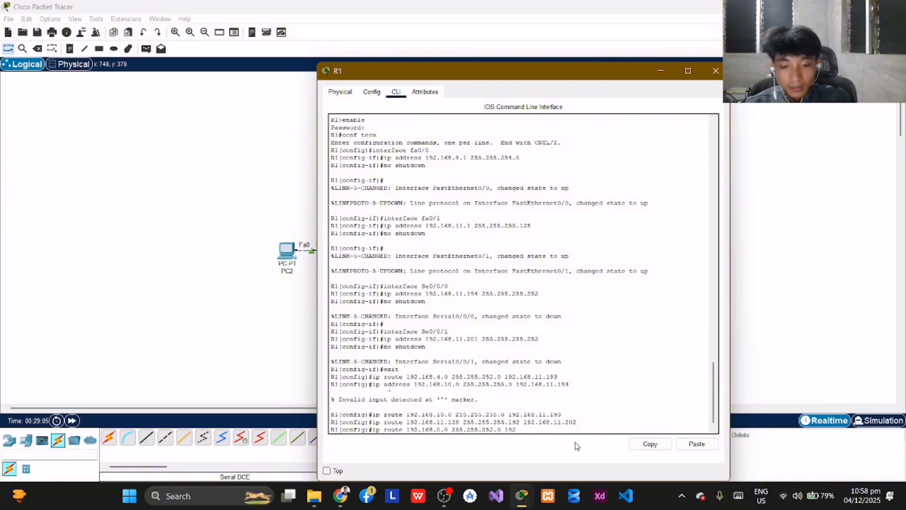
{"action": "type", "text": "168"}
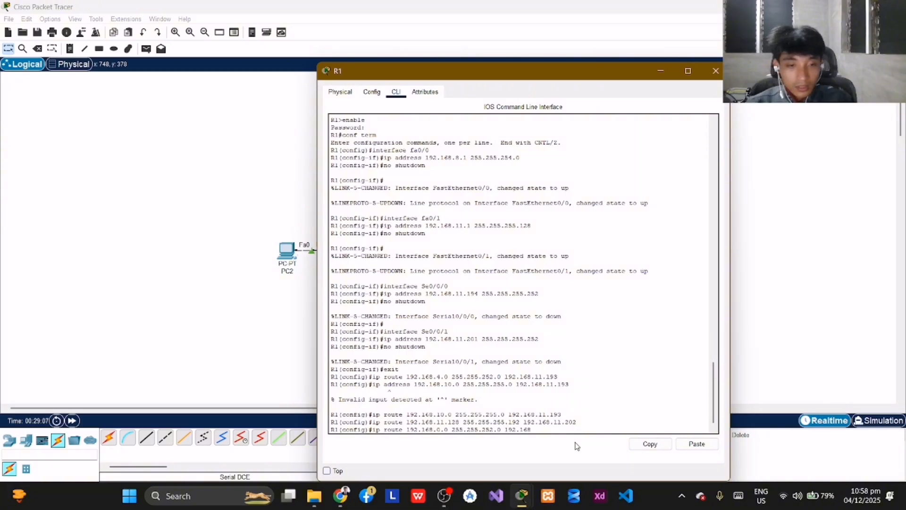
{"action": "type", "text": ".11.202"}
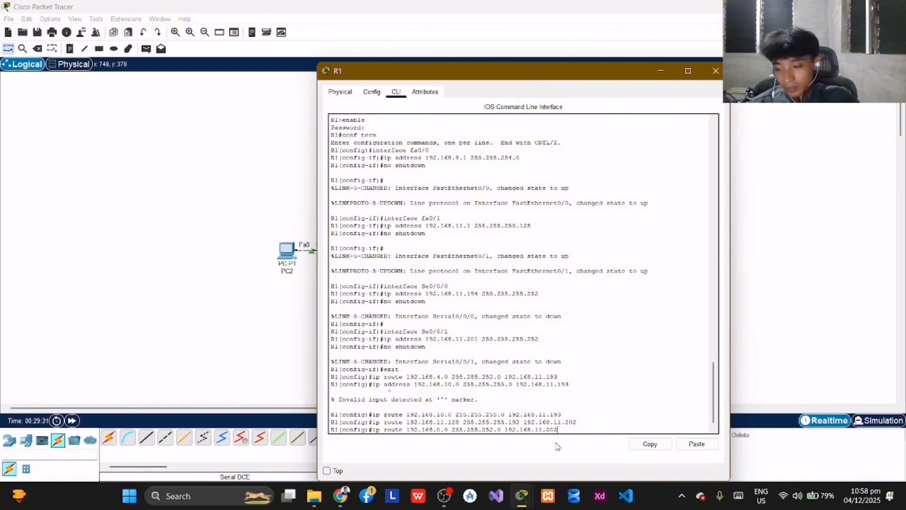
{"action": "key", "text": "Return"}
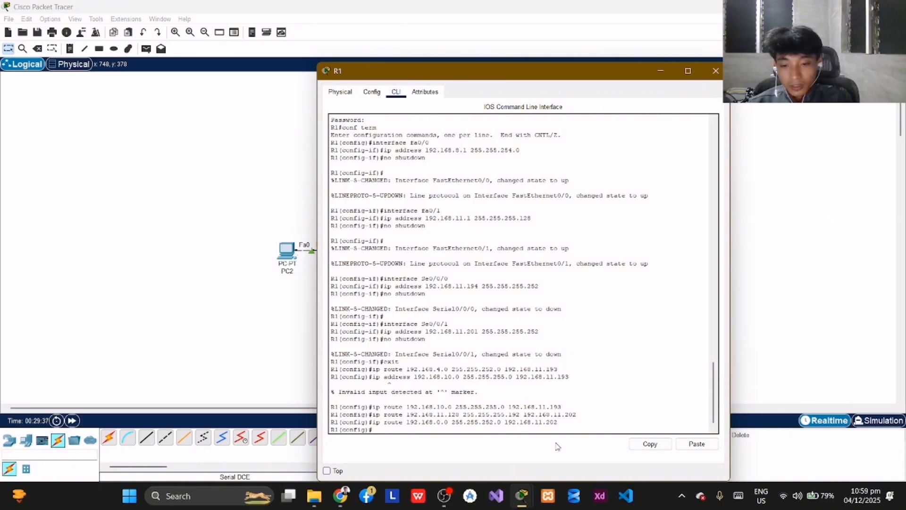
Add the default route 0.0.0.0 0.0.0.0 via 192.168.11.193 on R1
{"action": "type", "text": "ip route"}
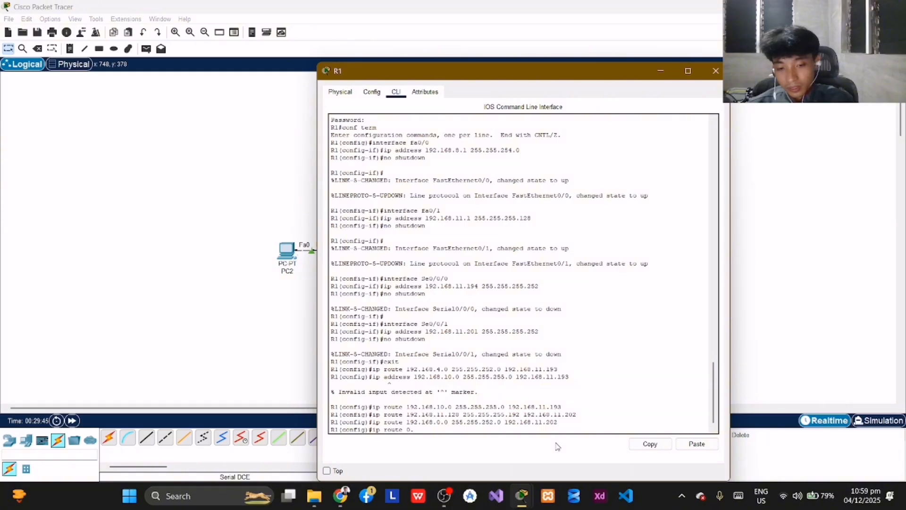
{"action": "type", "text": "0.0"}
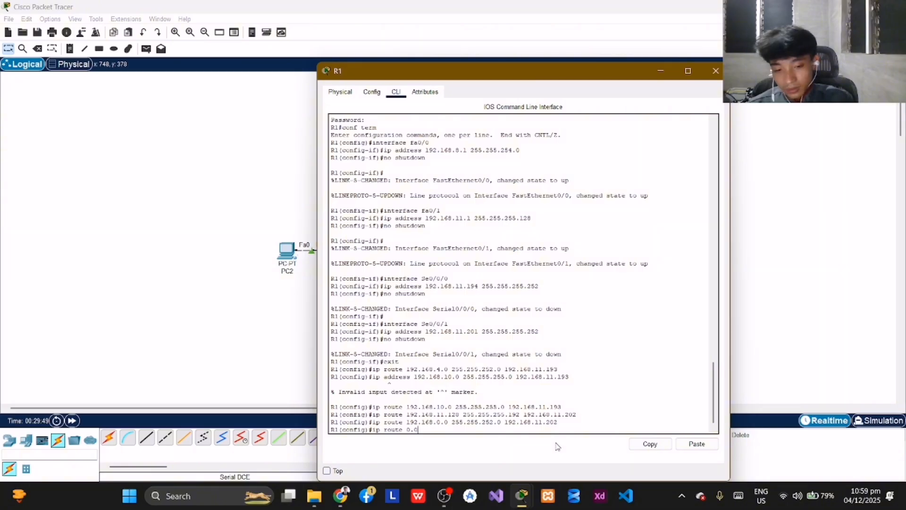
{"action": "type", "text": ".0"}
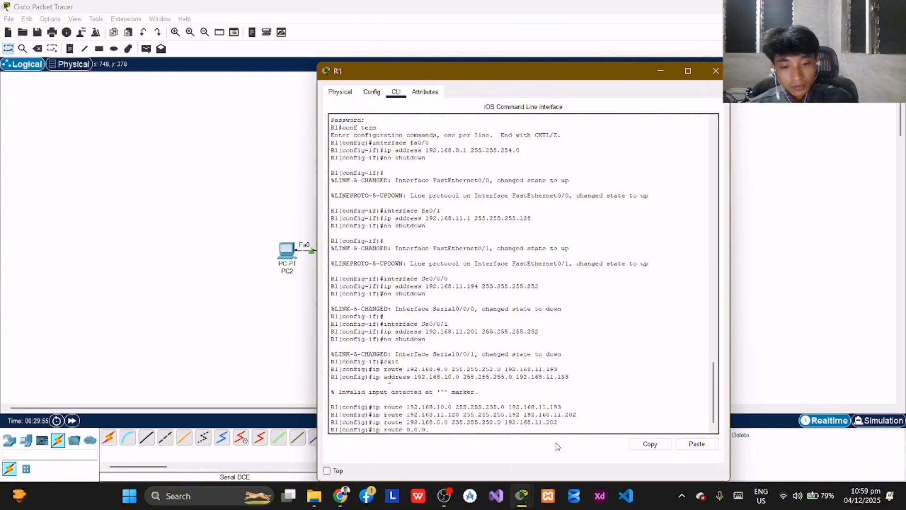
{"action": "type", "text": ".0"}
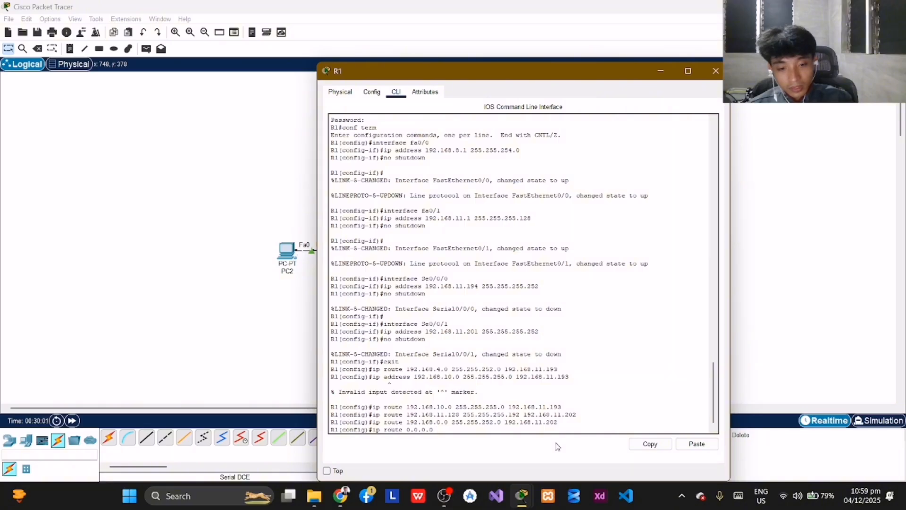
{"action": "type", "text": " 0.0.0"}
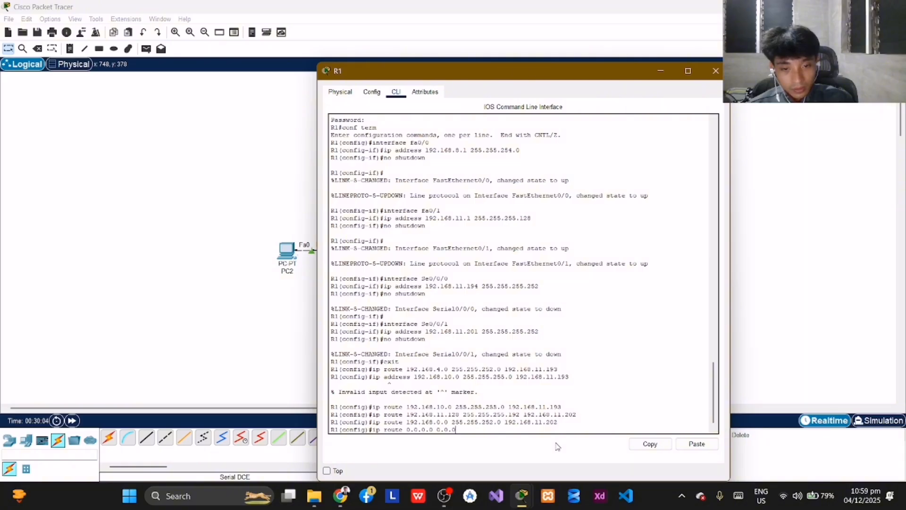
{"action": "type", "text": ".0"}
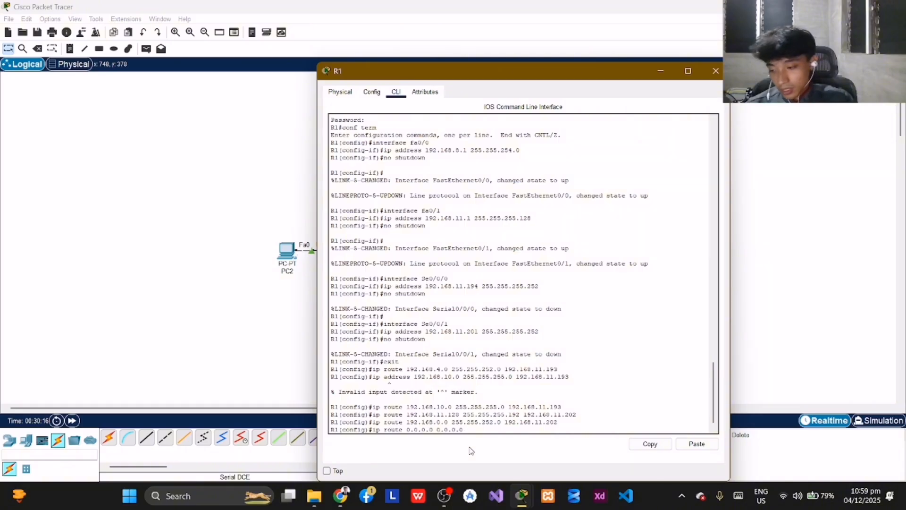
{"action": "type", "text": "192"}
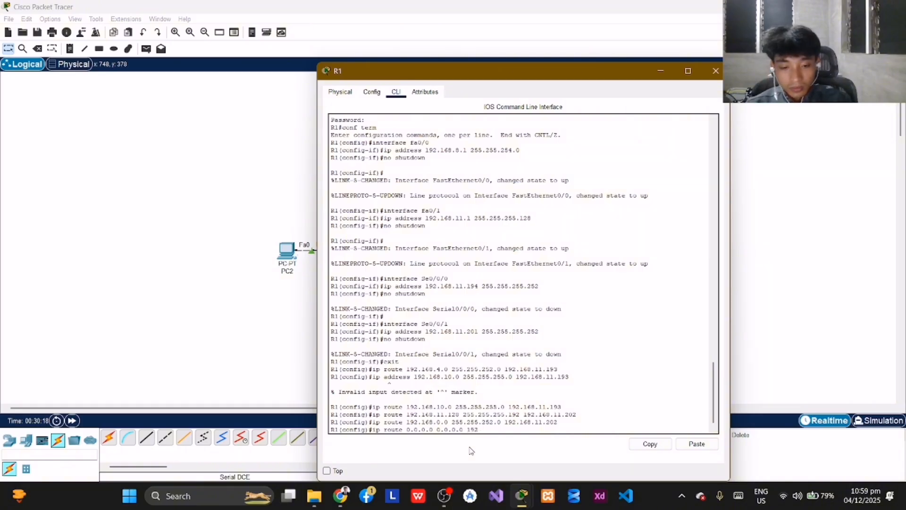
{"action": "type", "text": ".168."}
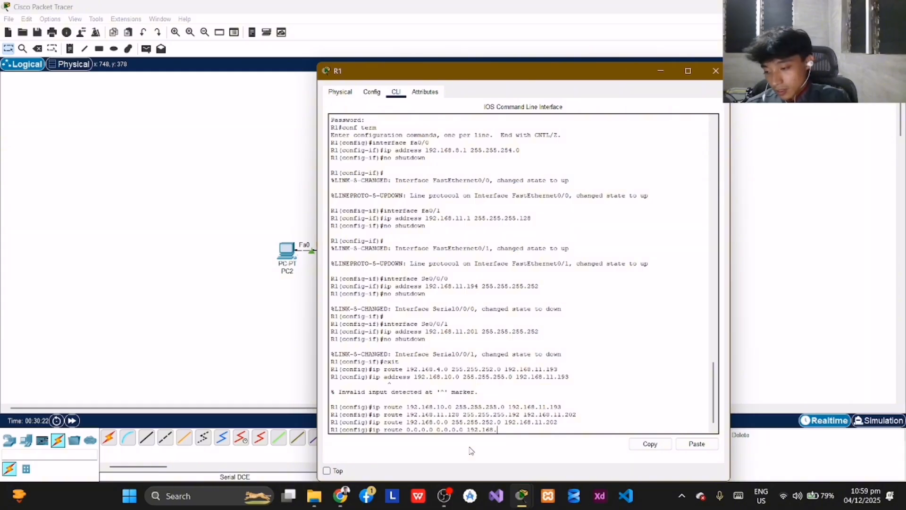
{"action": "type", "text": "11."}
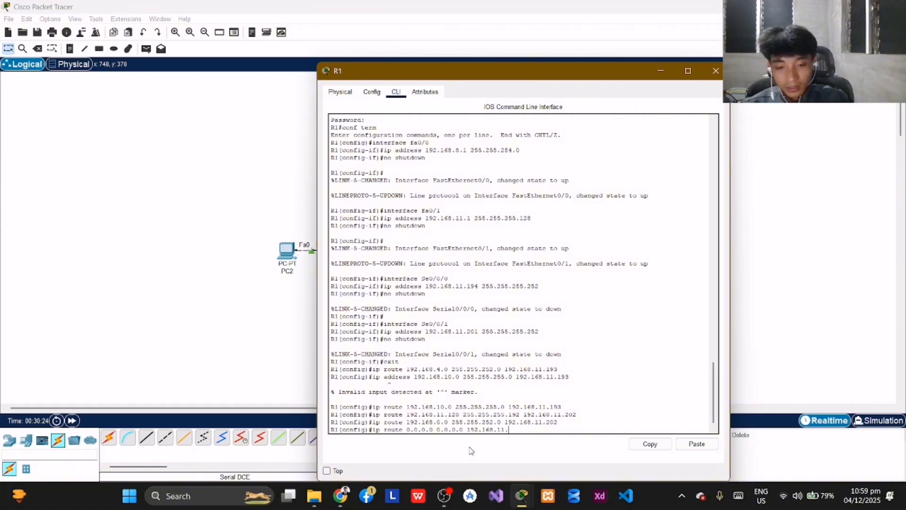
{"action": "type", "text": "19"}
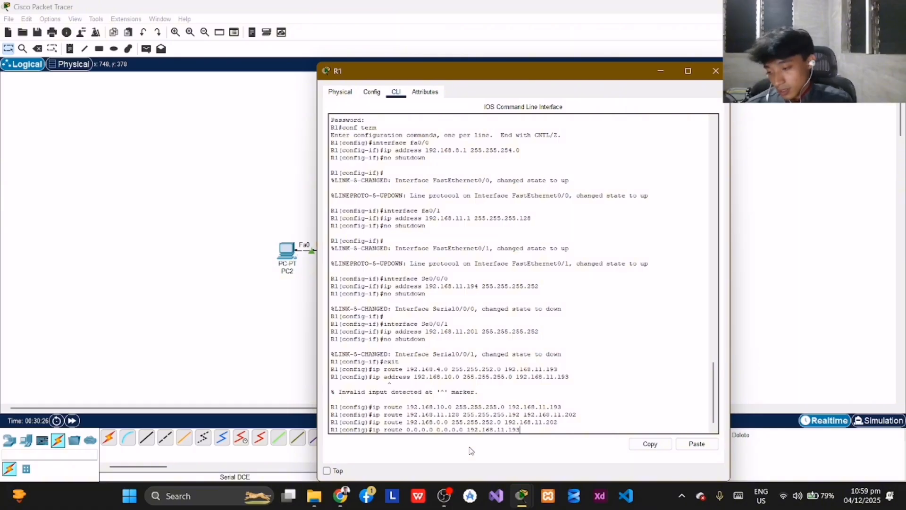
{"action": "type", "text": "3"}
{"action": "key", "text": "Return"}
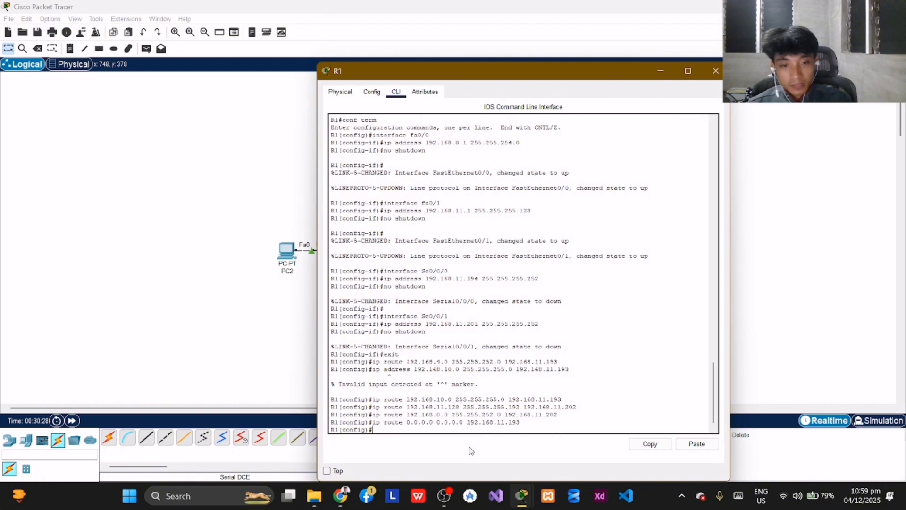
Add a second default route 0.0.0.0 0.0.0.0 via 192.168.11.202 on R1
{"action": "type", "text": "ip"}
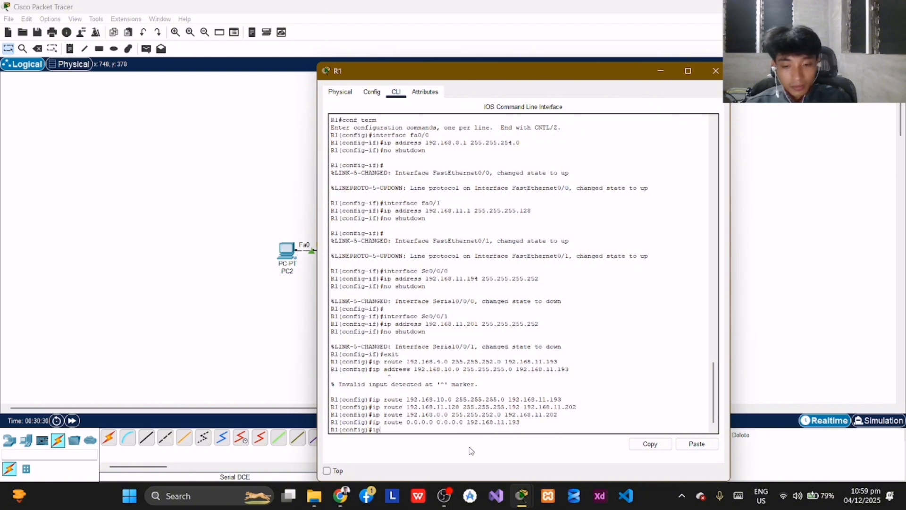
{"action": "type", "text": " route"}
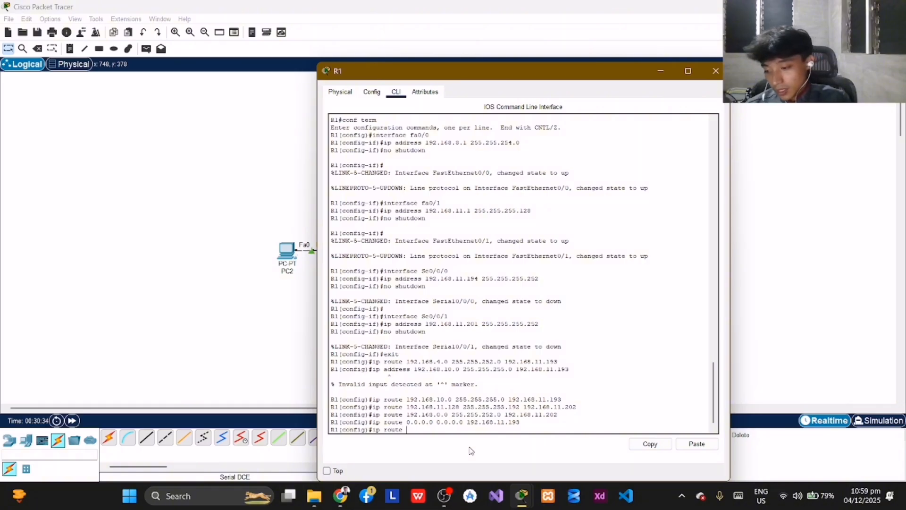
{"action": "type", "text": " 0."}
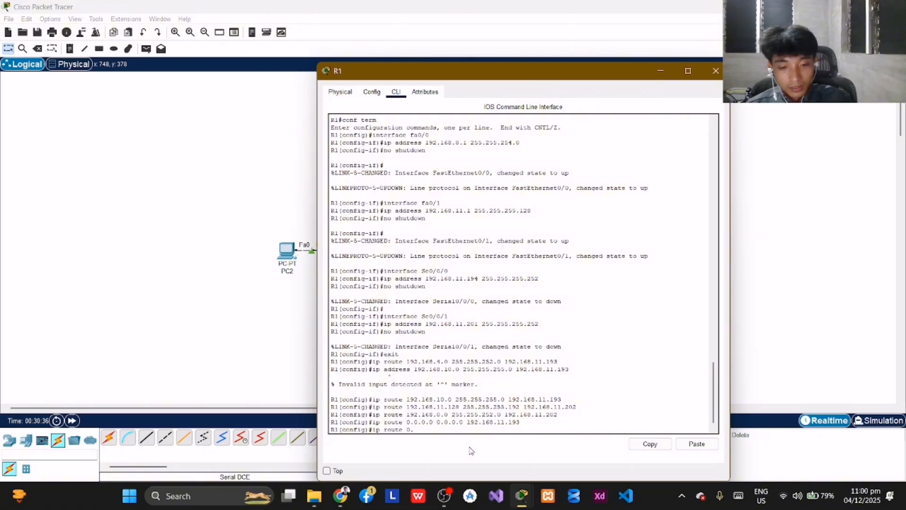
{"action": "type", "text": "0.0."}
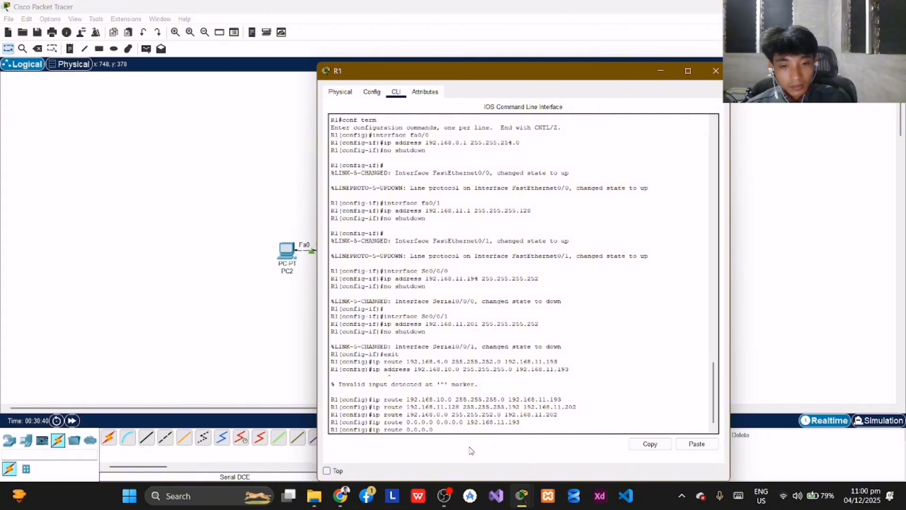
{"action": "type", "text": "0 0."}
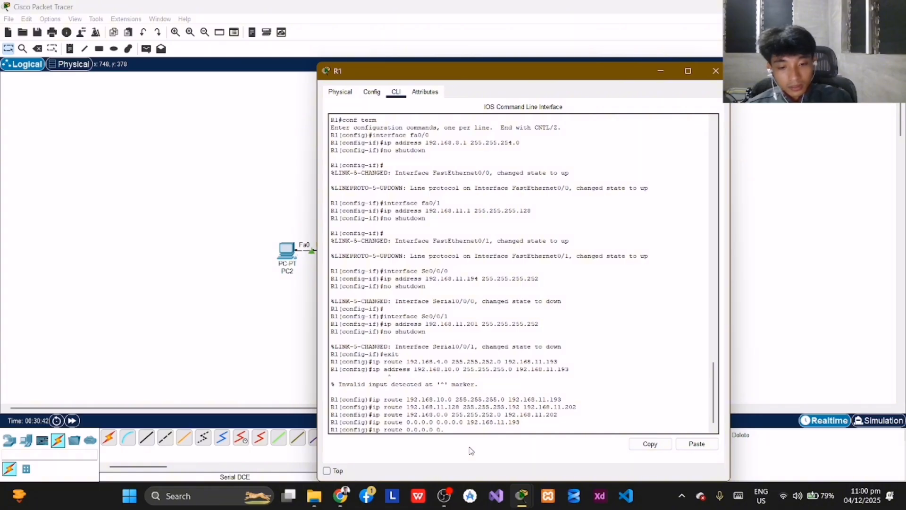
{"action": "type", "text": "0.0.0"}
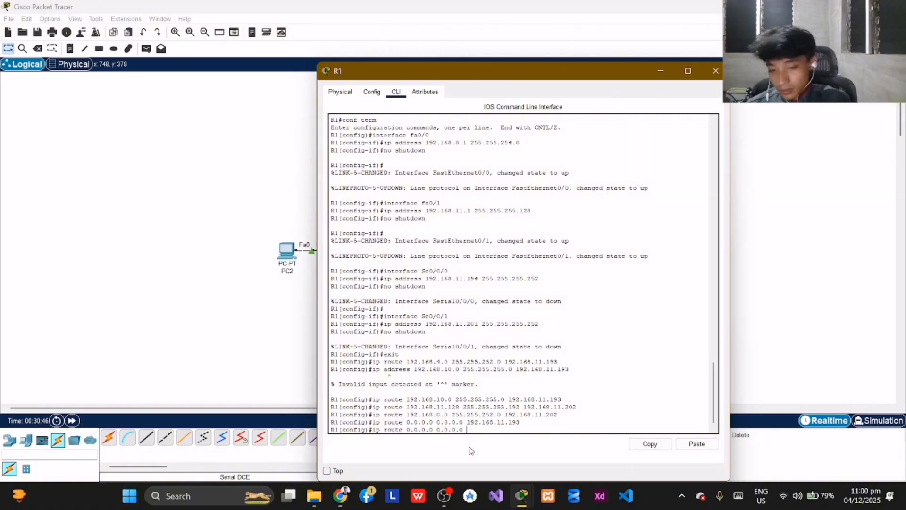
{"action": "type", "text": " 192.1"}
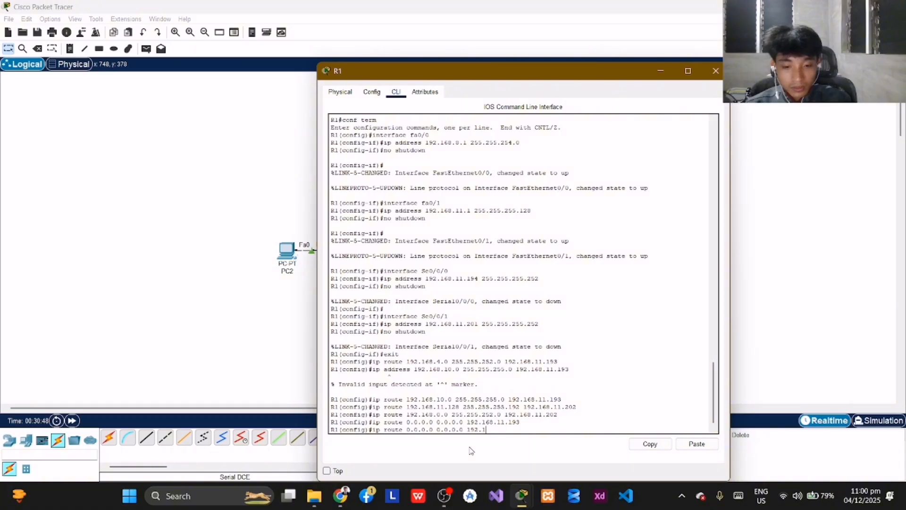
{"action": "type", "text": "68."}
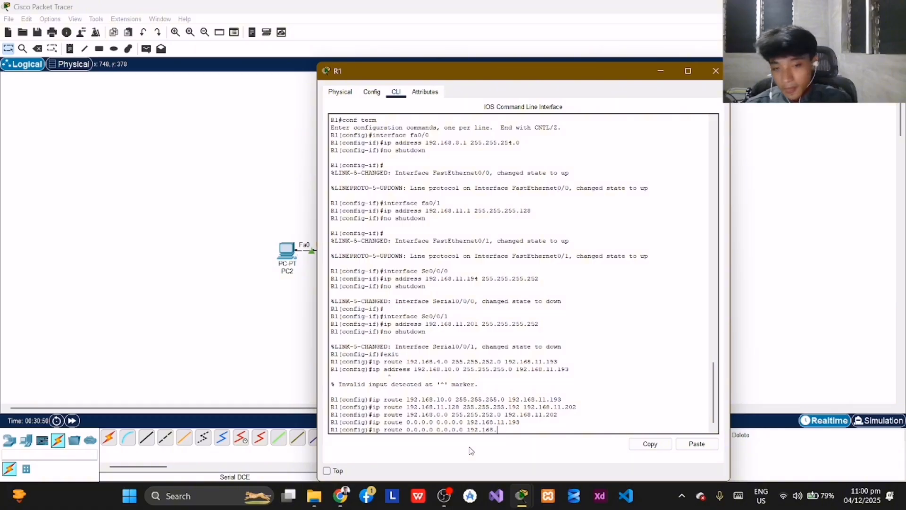
{"action": "type", "text": "11."}
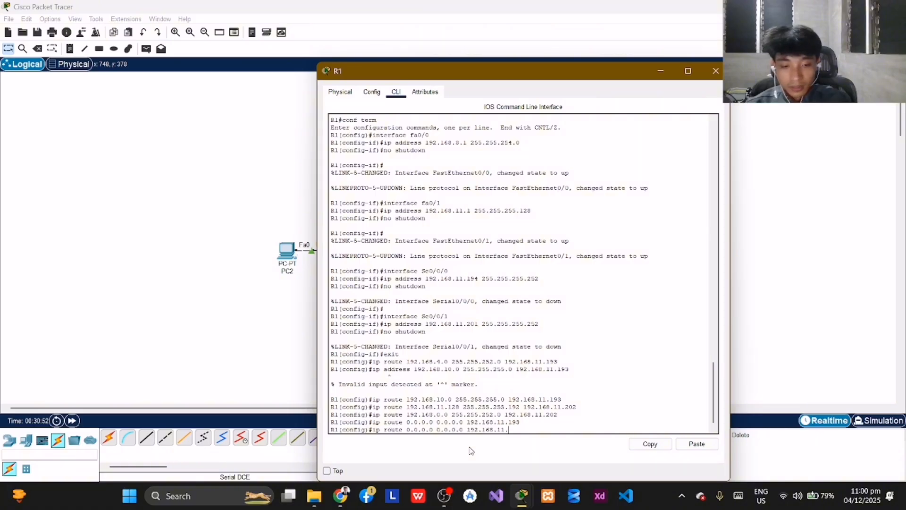
{"action": "type", "text": "202"}
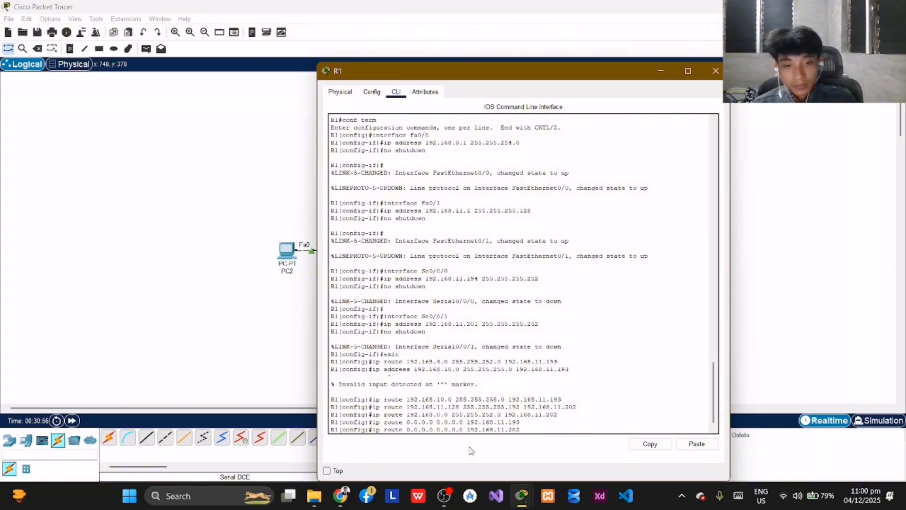
{"action": "key", "text": "Return"}
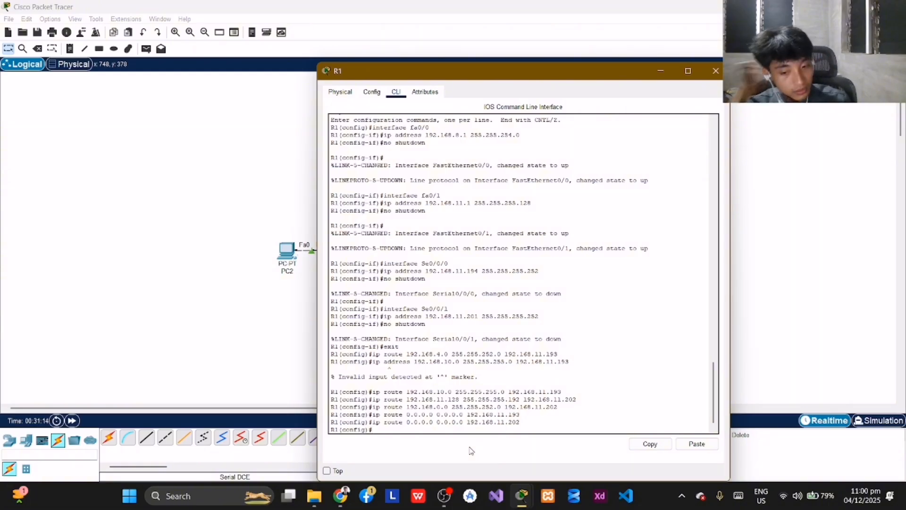
Exit and close R1, then open R2's CLI and decline the initial configuration dialog
{"action": "type", "text": "exi"}
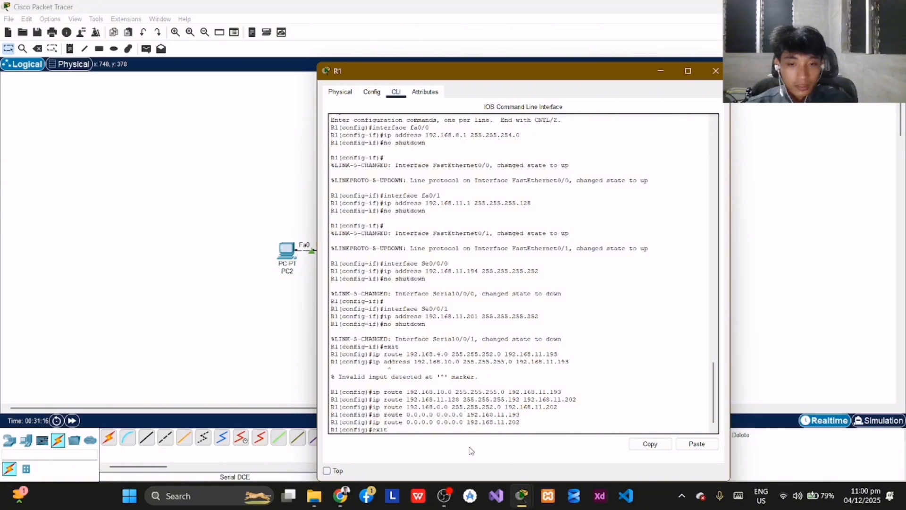
{"action": "type", "text": "t"}
{"action": "key", "text": "Return"}
{"action": "type", "text": "exit"}
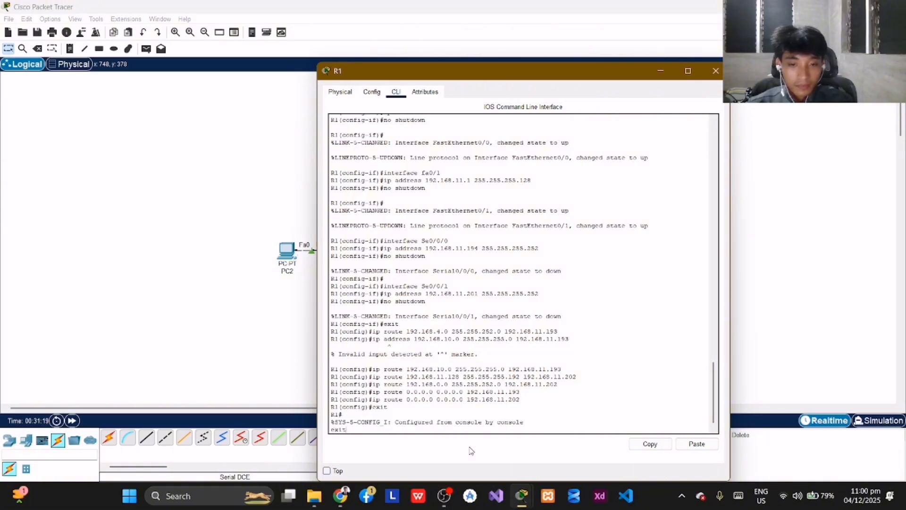
{"action": "key", "text": "Return"}
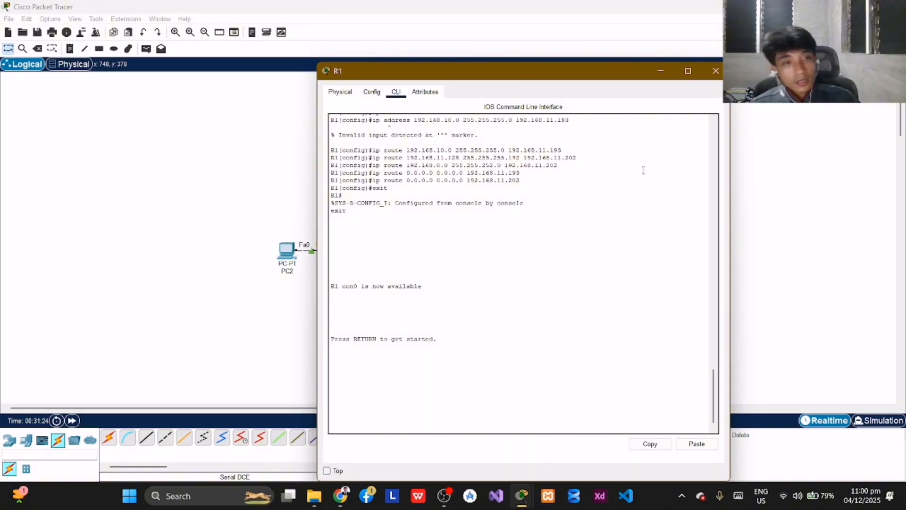
{"action": "left_click", "coordinate": [661, 72]}
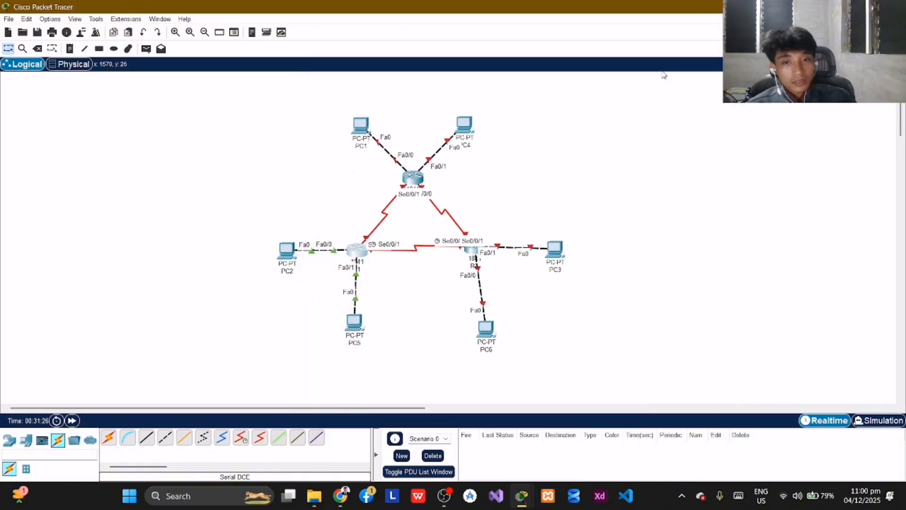
{"action": "left_click", "coordinate": [413, 179]}
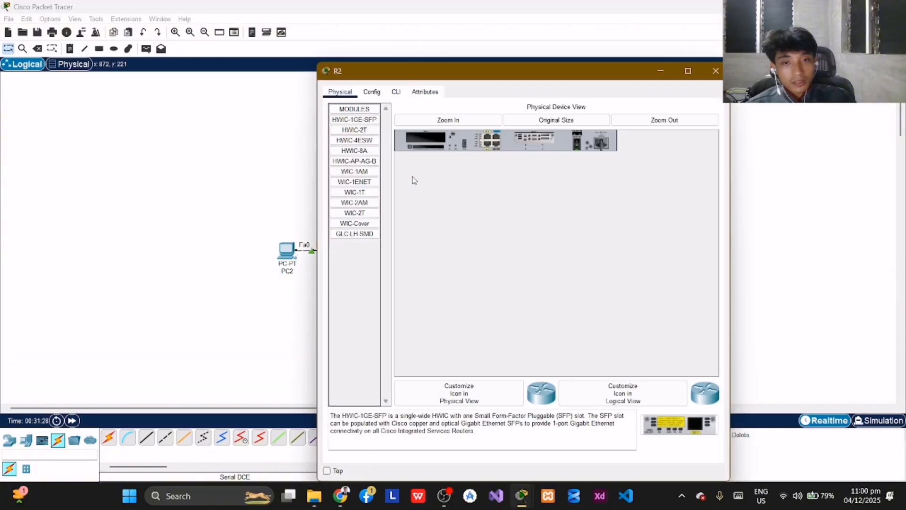
{"action": "left_click", "coordinate": [396, 92]}
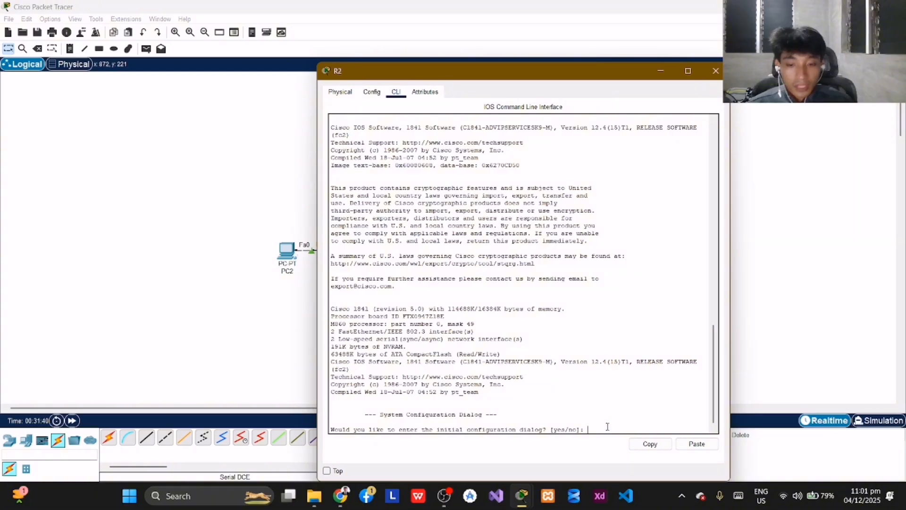
{"action": "type", "text": "no"}
{"action": "key", "text": "Return"}
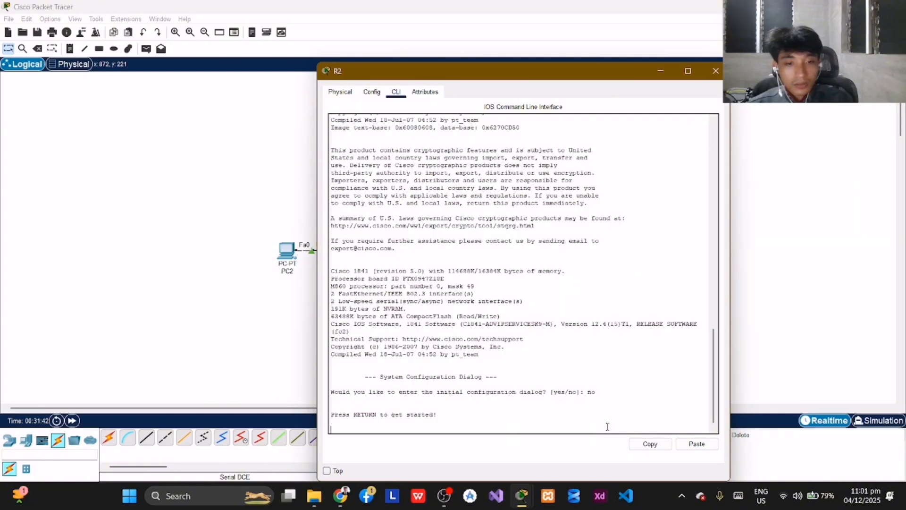
{"action": "key", "text": "Return"}
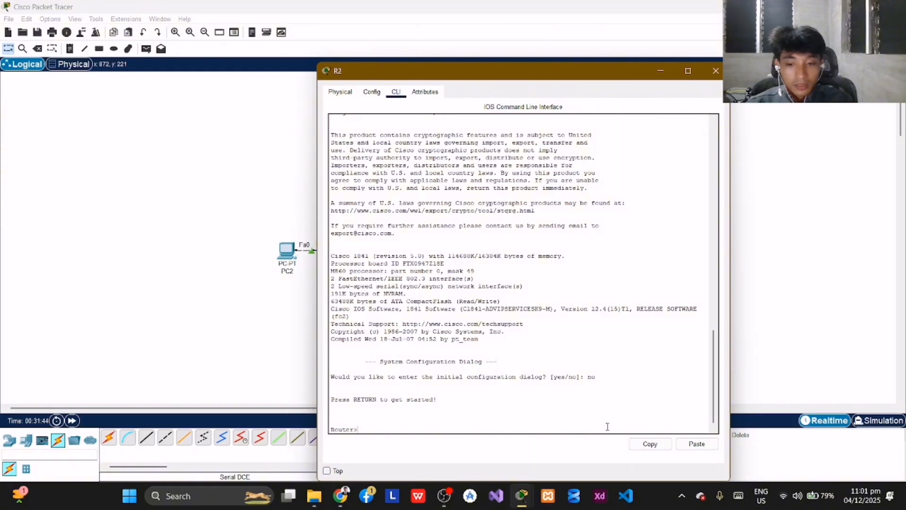
Enter global configuration on R2 and set the hostname to R2
{"action": "type", "text": "enable"}
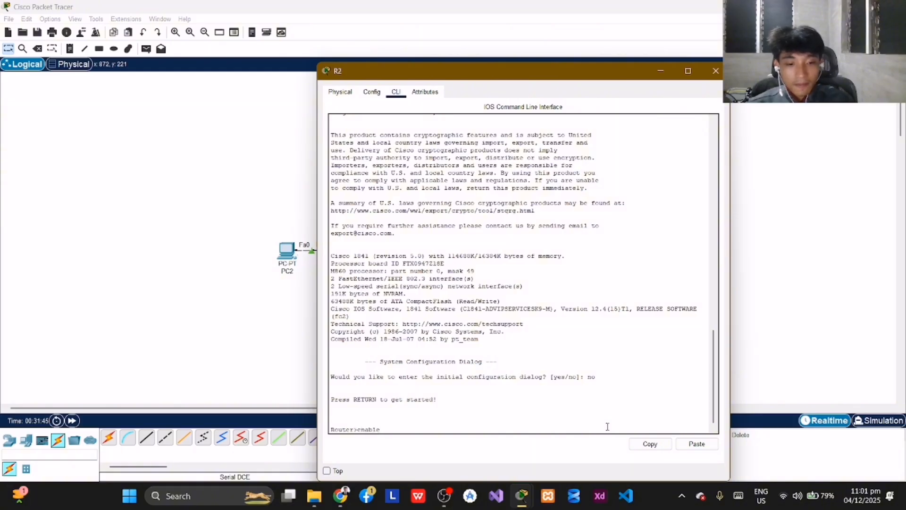
{"action": "key", "text": "Return"}
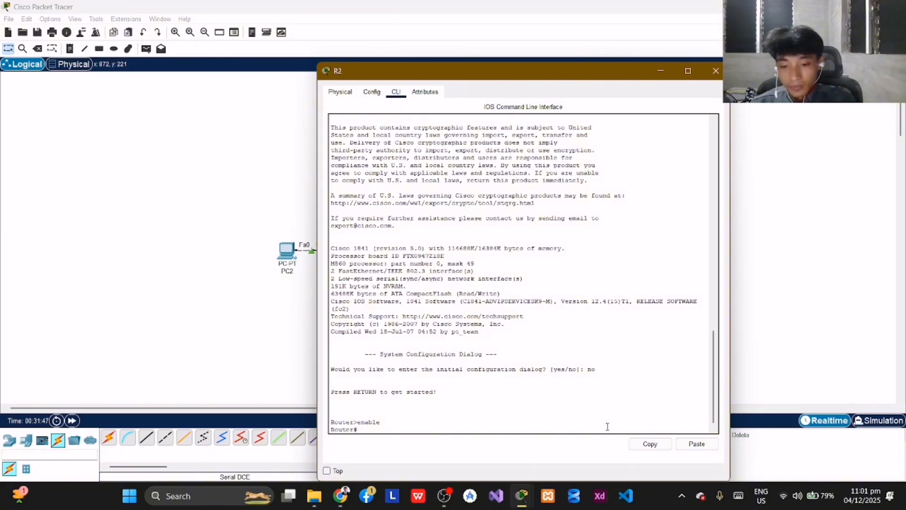
{"action": "type", "text": "con"}
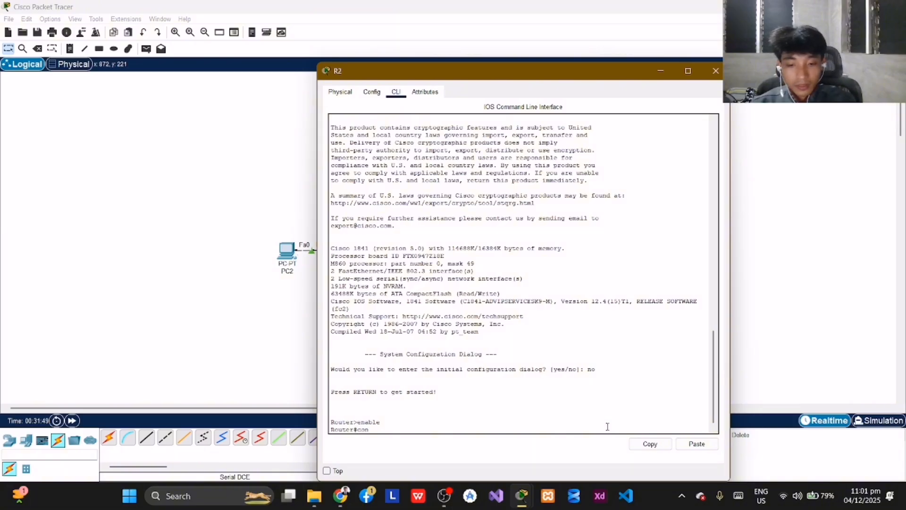
{"action": "type", "text": "f term"}
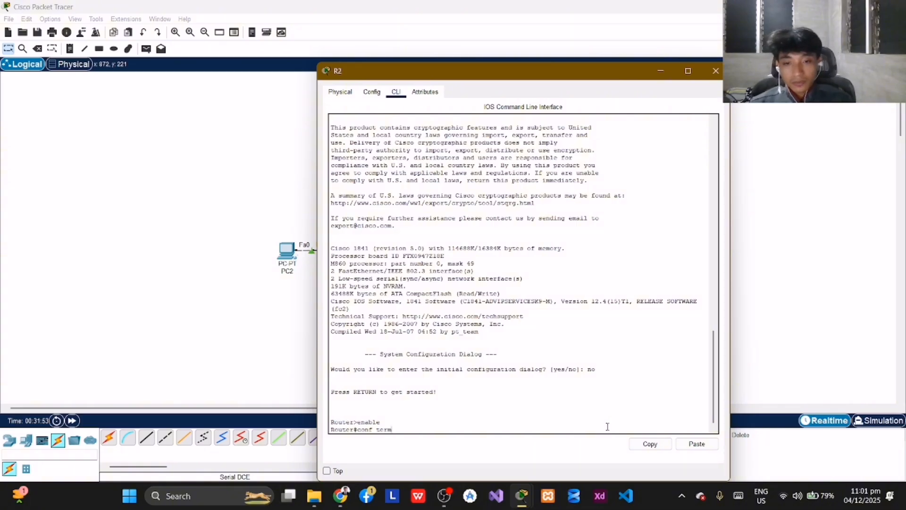
{"action": "key", "text": "Return"}
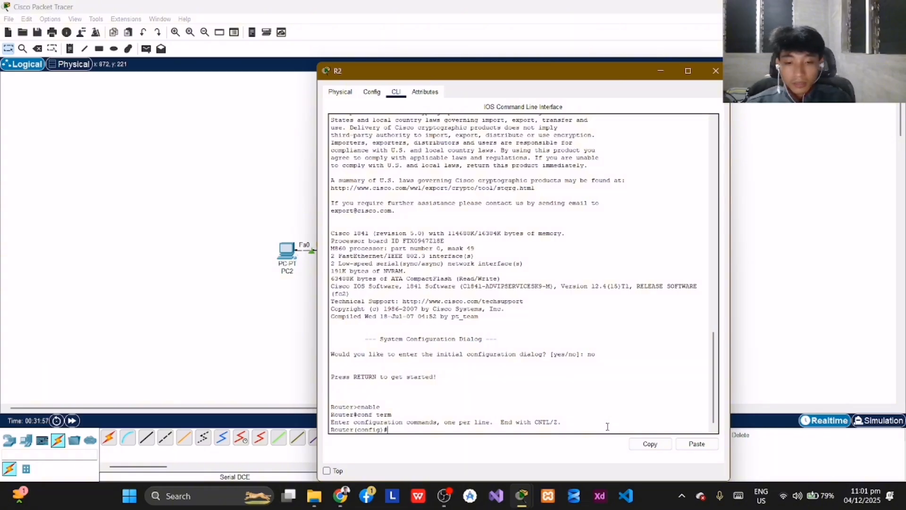
{"action": "type", "text": "hostname"}
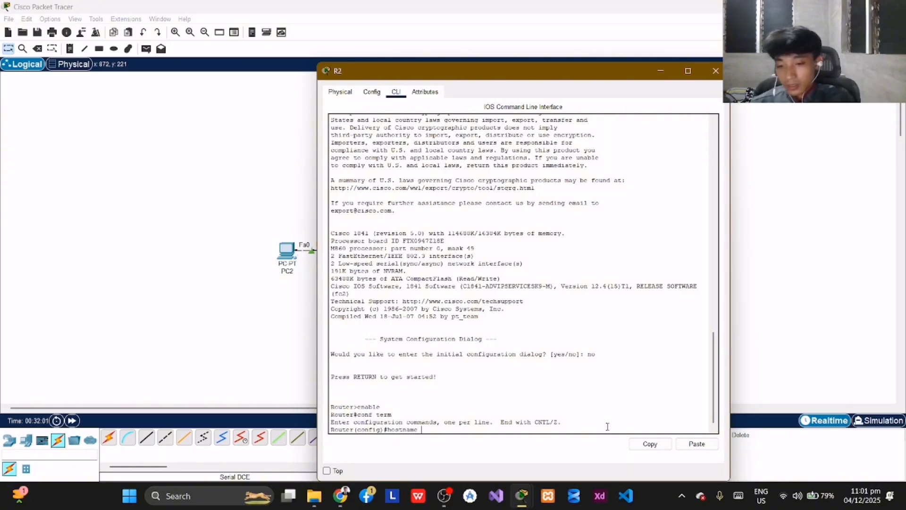
{"action": "type", "text": " R2"}
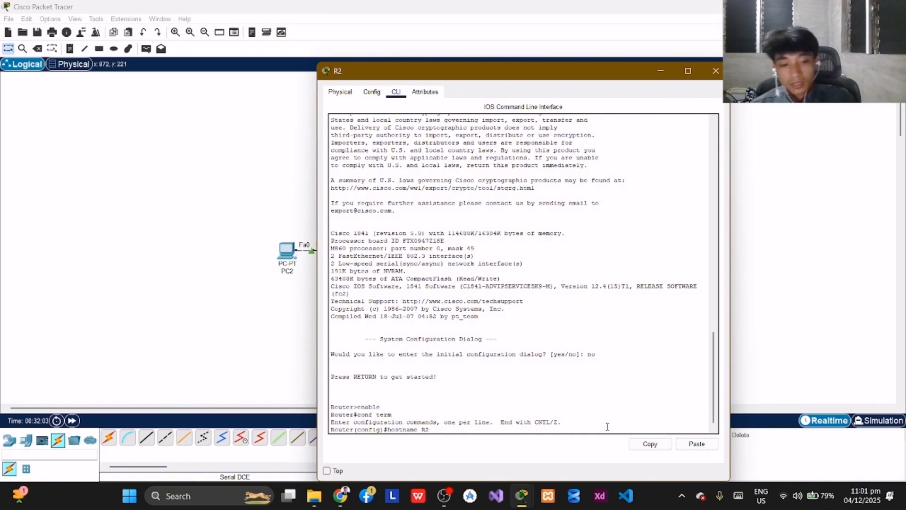
{"action": "key", "text": "Return"}
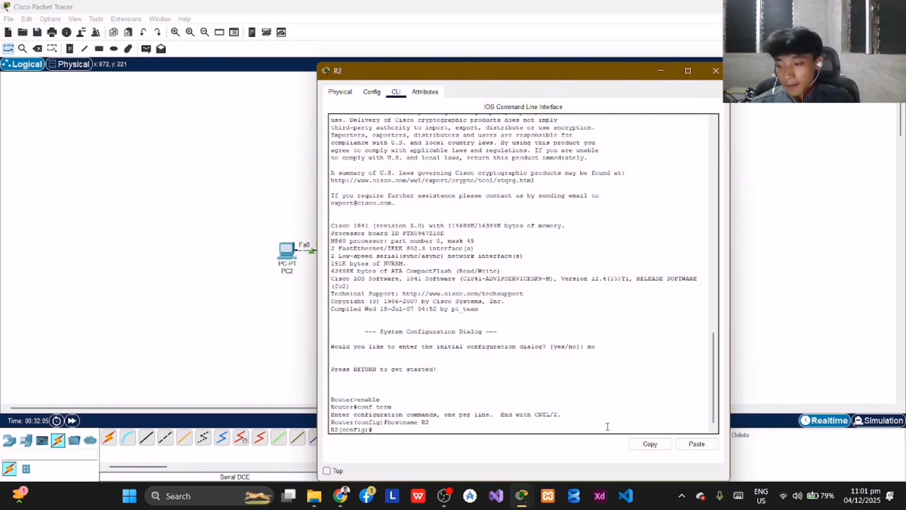
Set an enable secret password on R2 and disable IP domain lookup
{"action": "type", "text": "enable"}
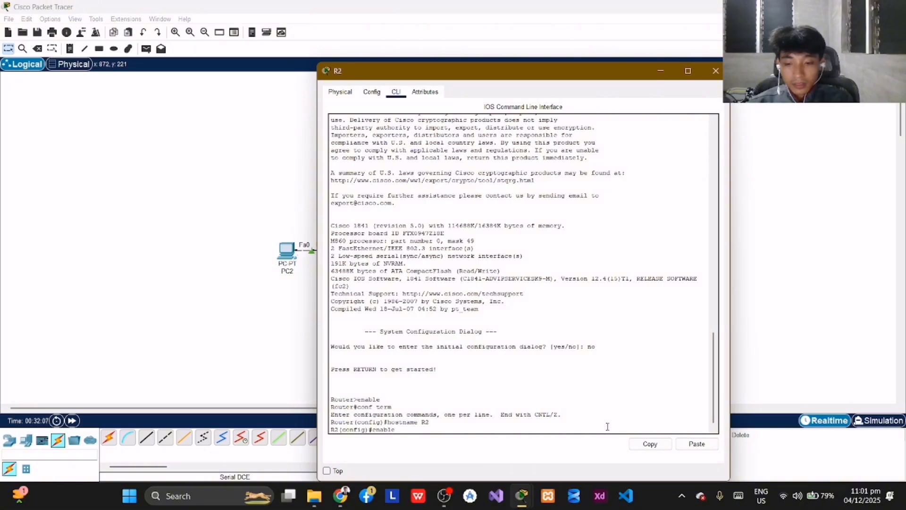
{"action": "type", "text": " s"}
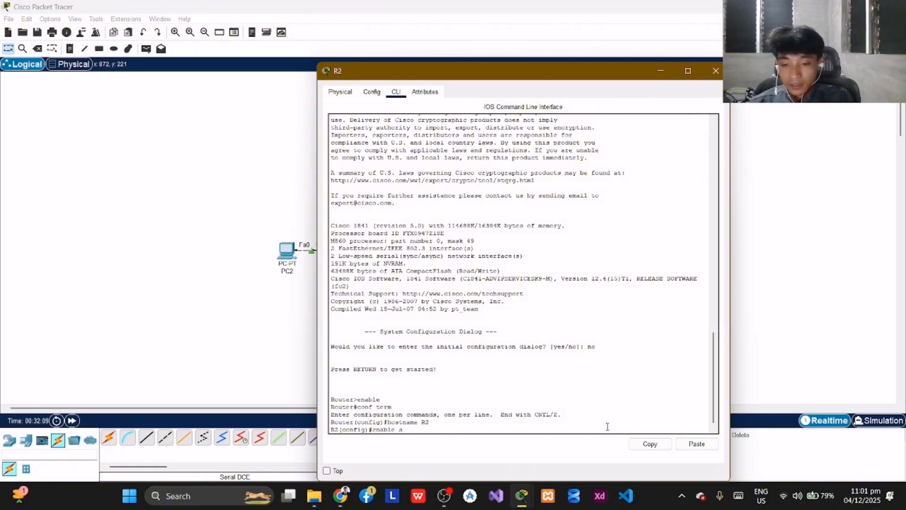
{"action": "type", "text": "ecret"}
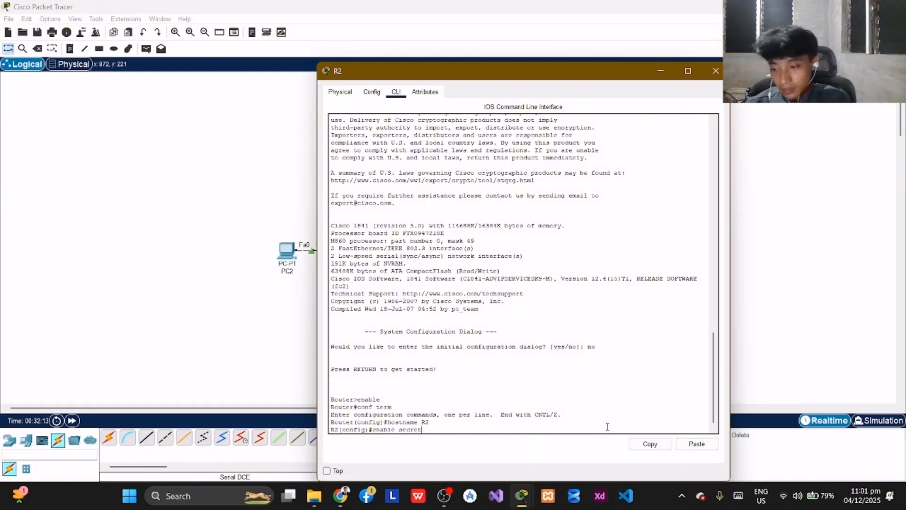
{"action": "type", "text": " cla"}
{"action": "type", "text": "ss"}
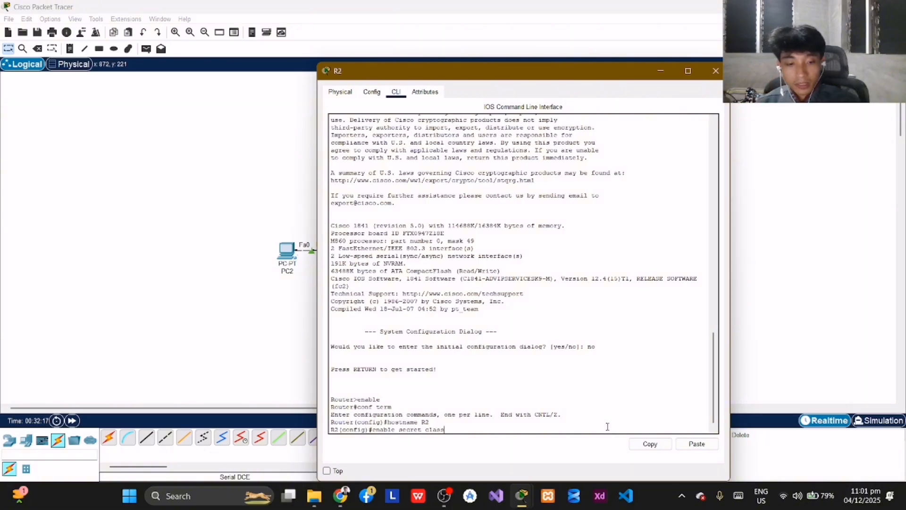
{"action": "key", "text": "Return"}
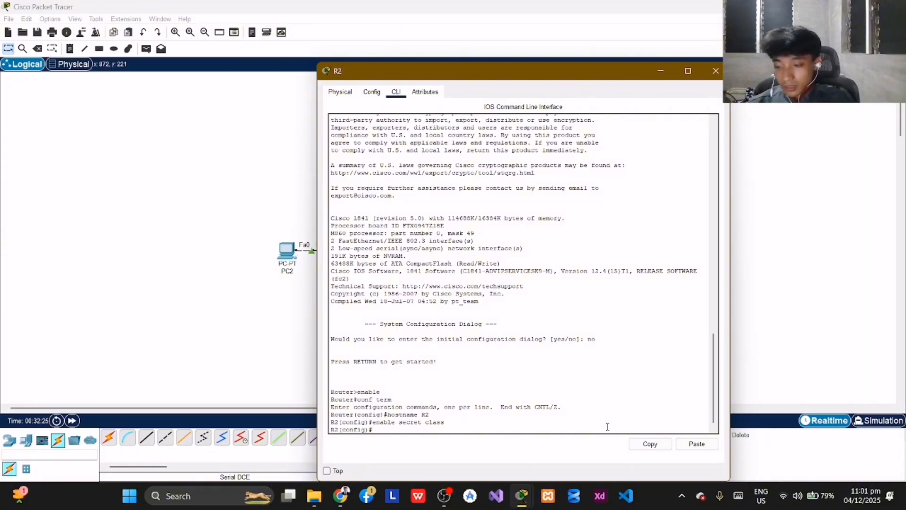
{"action": "type", "text": "no ip d"}
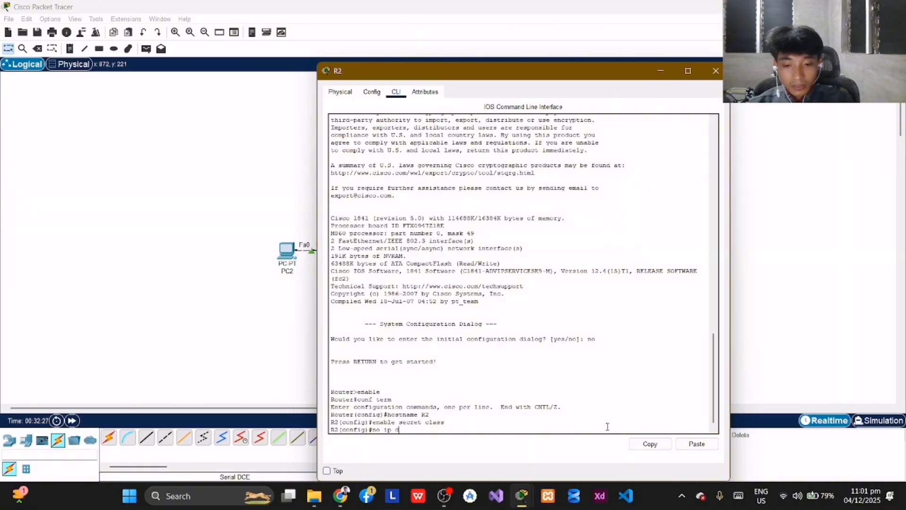
{"action": "type", "text": "omain-"}
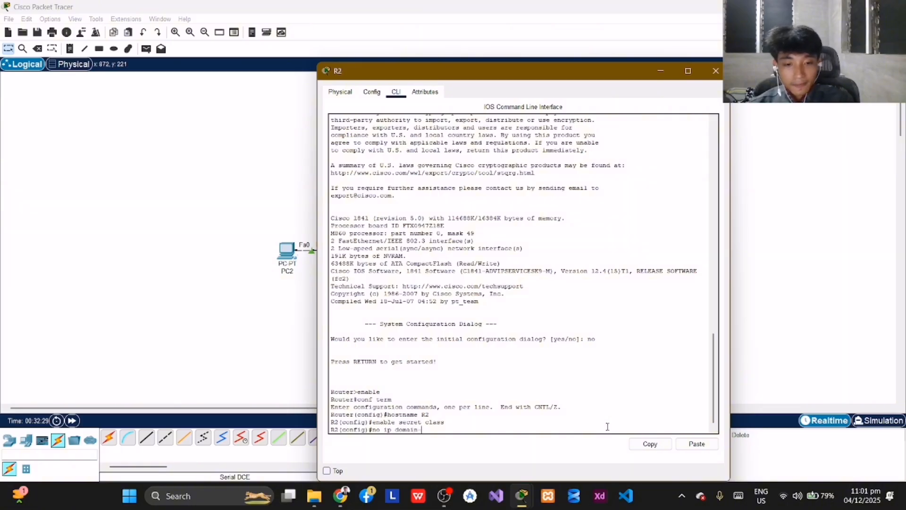
{"action": "type", "text": "lo"}
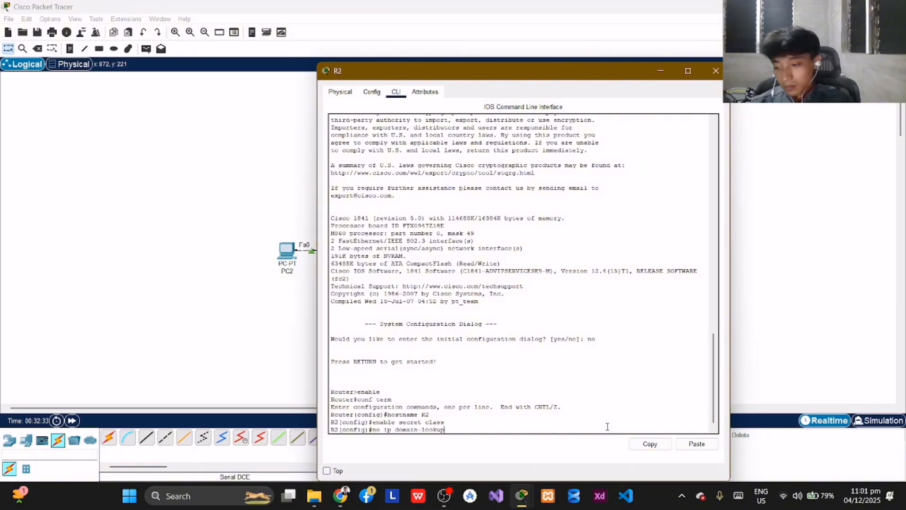
{"action": "type", "text": "okup"}
{"action": "key", "text": "Return"}
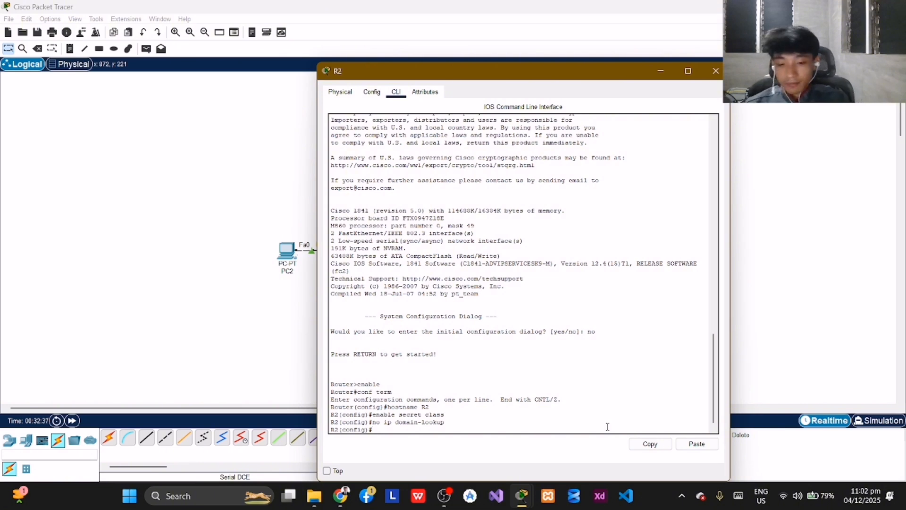
Enter the banner motd command with 'Unauthorized access is strictly prohibited!' on R2
{"action": "type", "text": "banner mot"}
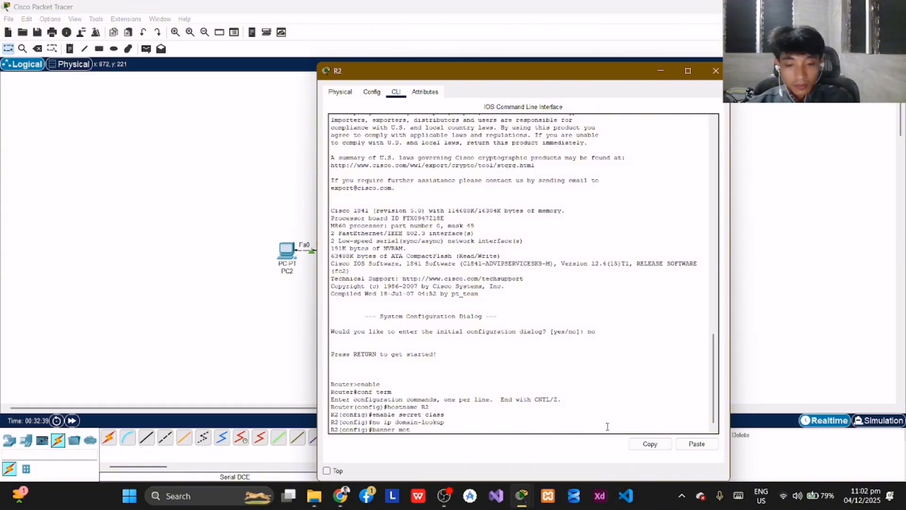
{"action": "type", "text": "d"}
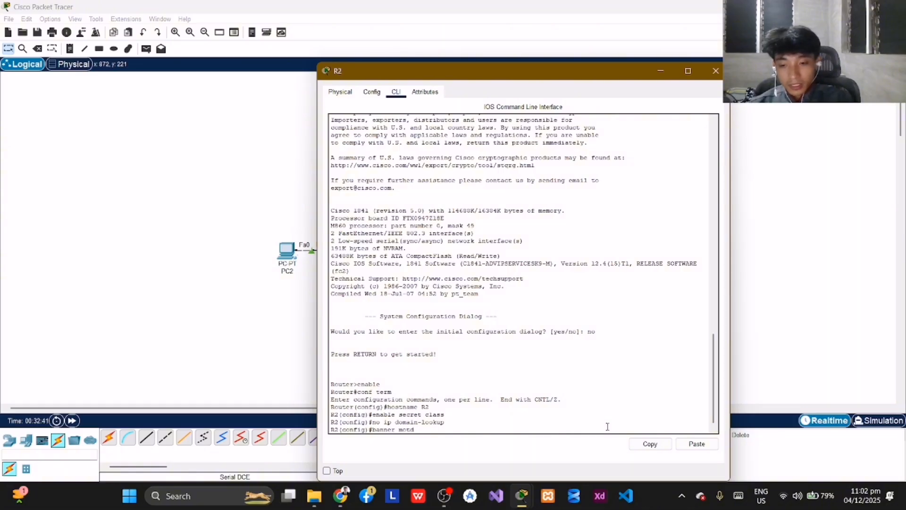
{"action": "type", "text": " #y"}
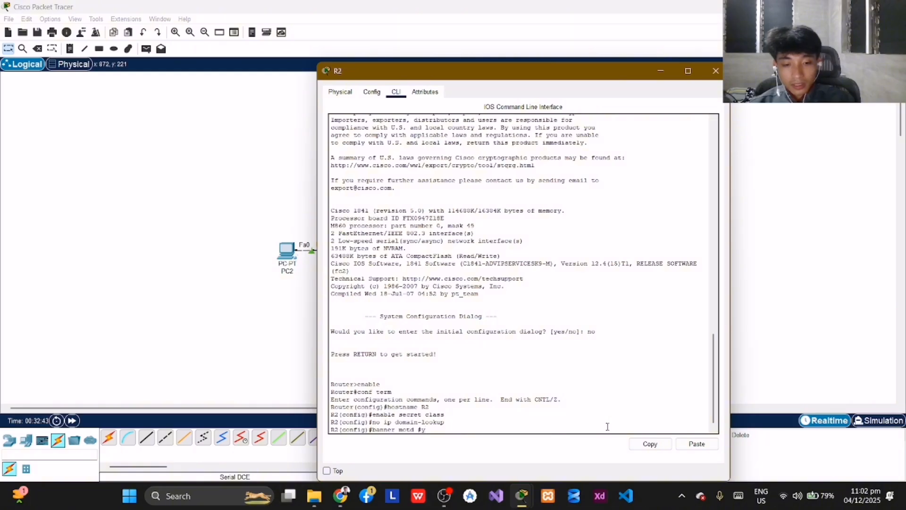
{"action": "key", "text": "BackSpace"}
{"action": "type", "text": "Un"}
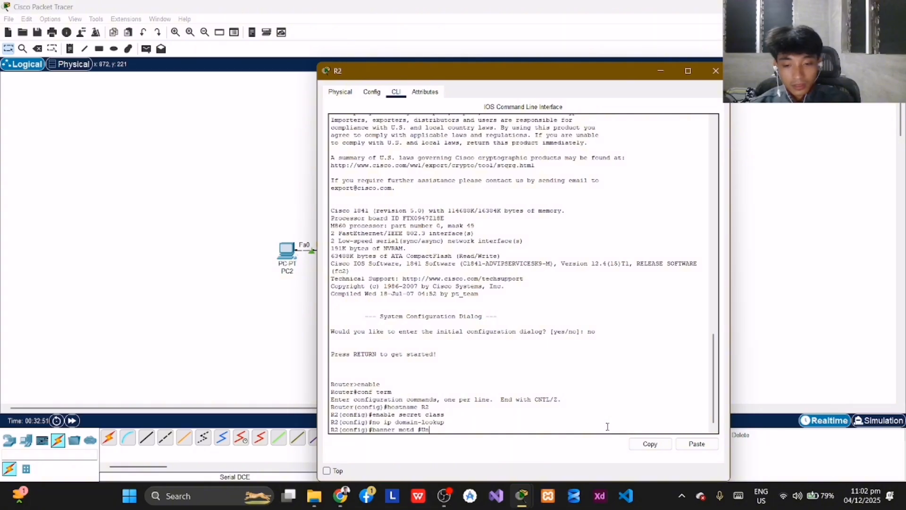
{"action": "type", "text": "authoriz"}
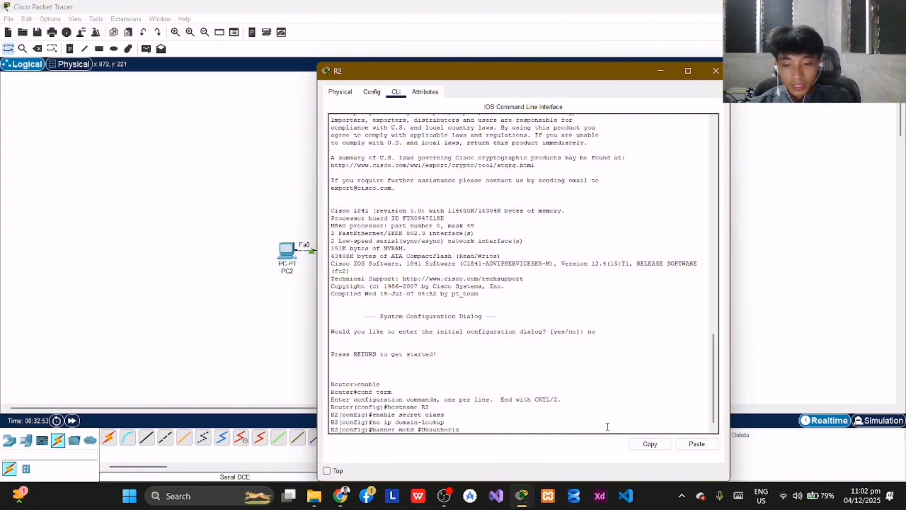
{"action": "type", "text": "ed ac"}
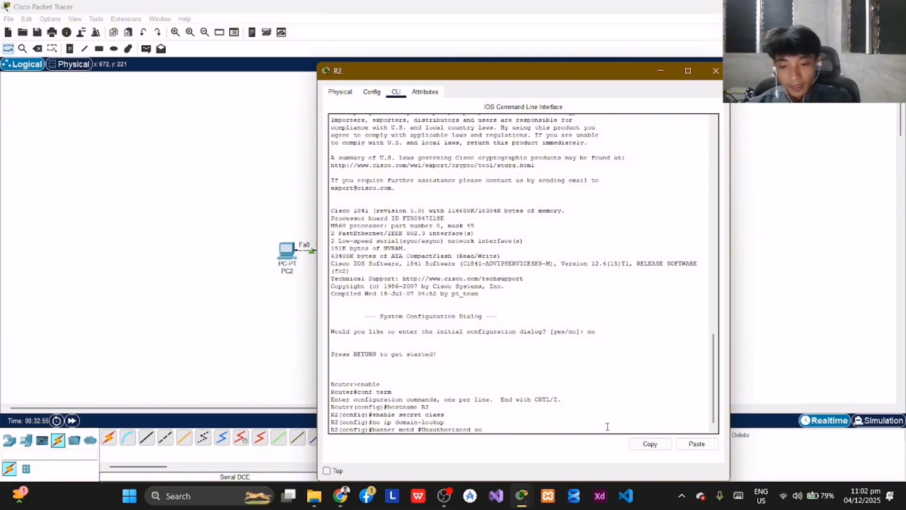
{"action": "type", "text": "cess"}
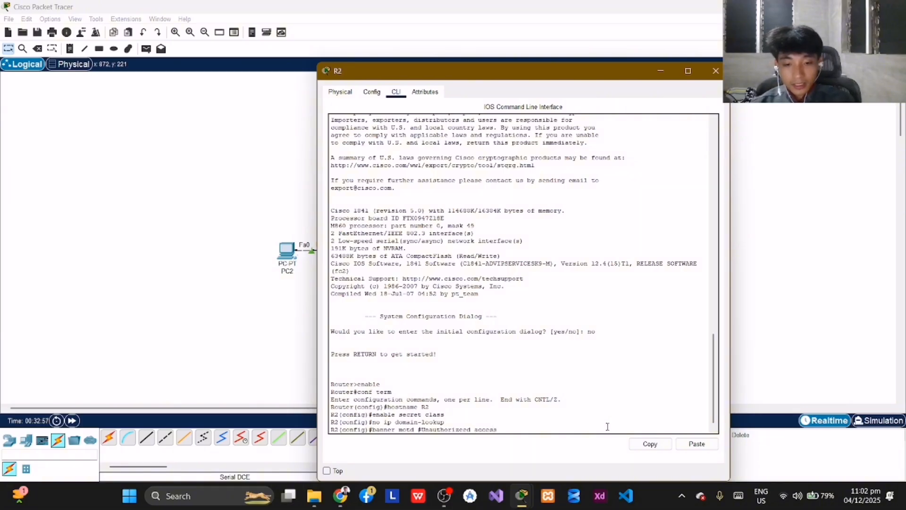
{"action": "type", "text": " is a"}
{"action": "type", "text": "trictly"}
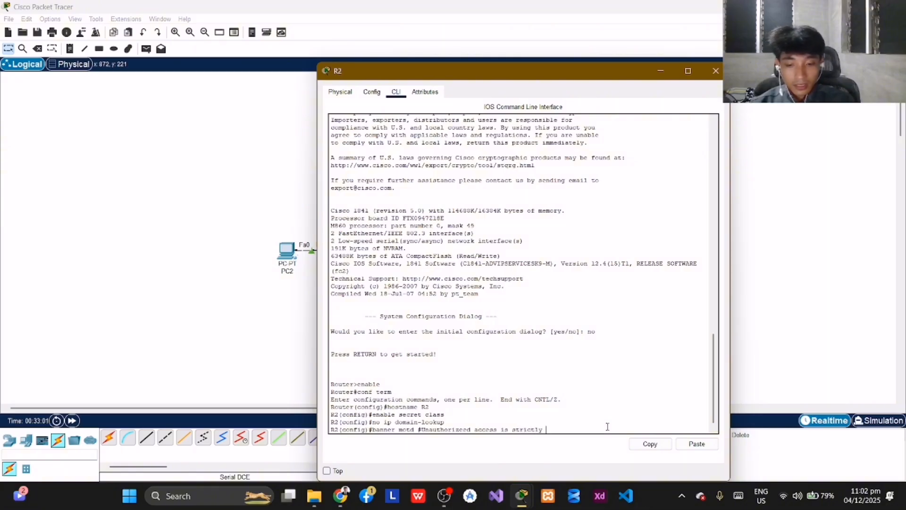
{"action": "type", "text": " prohibited"}
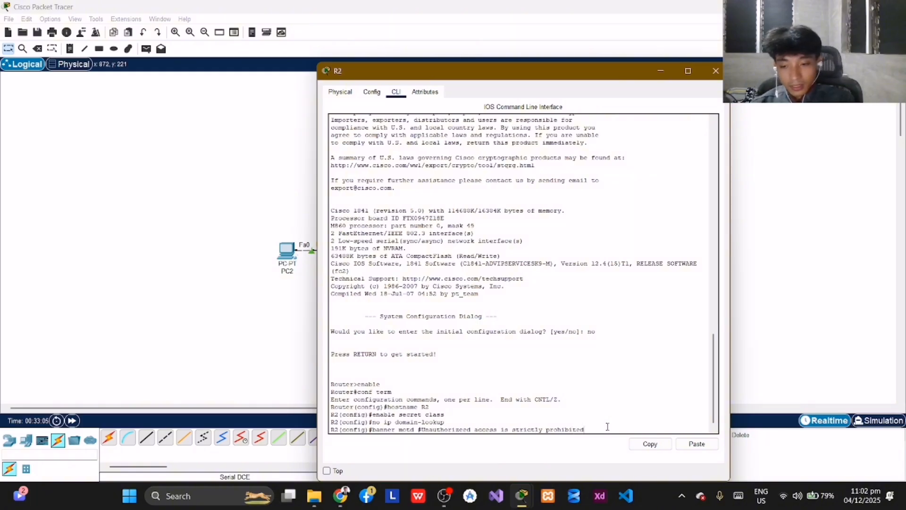
{"action": "type", "text": "!#"}
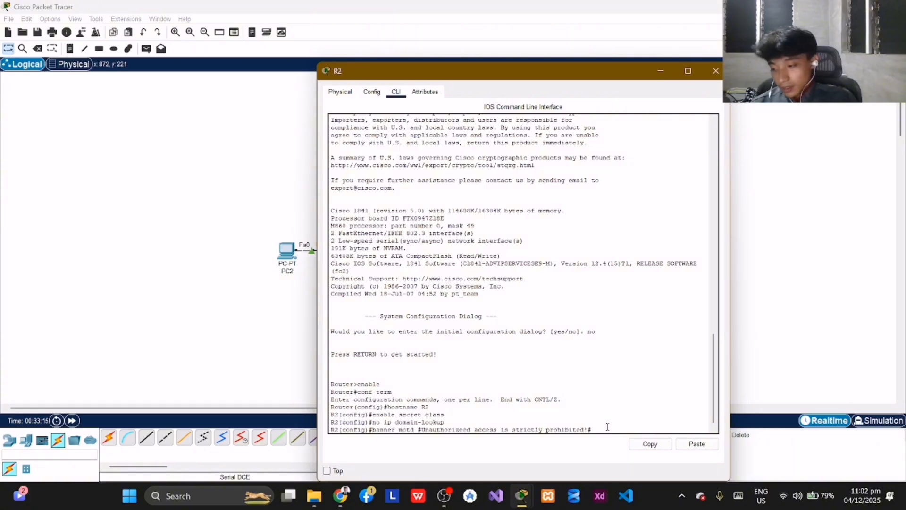
{"action": "key", "text": "Return"}
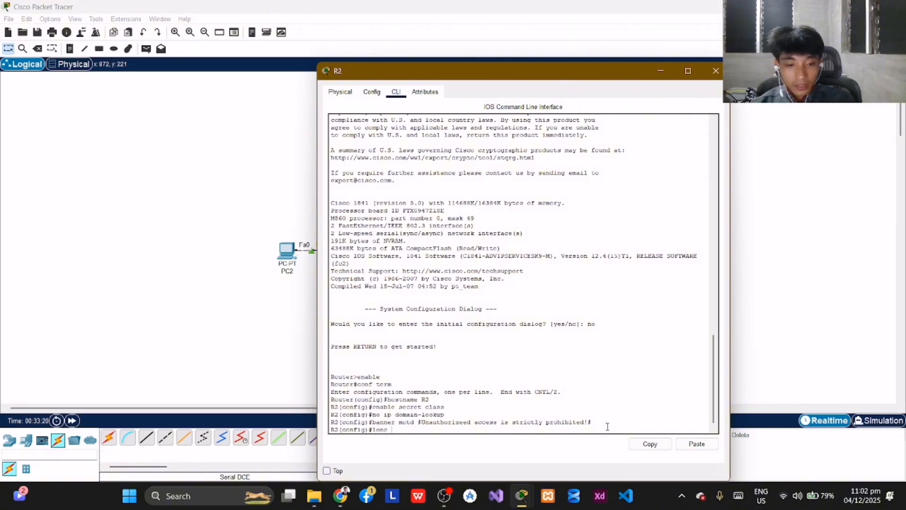
Set a password on R2's console line 0 and require login
{"action": "key", "text": "BackSpace"}
{"action": "key", "text": "BackSpace"}
{"action": "key", "text": "BackSpace"}
{"action": "type", "text": "li"}
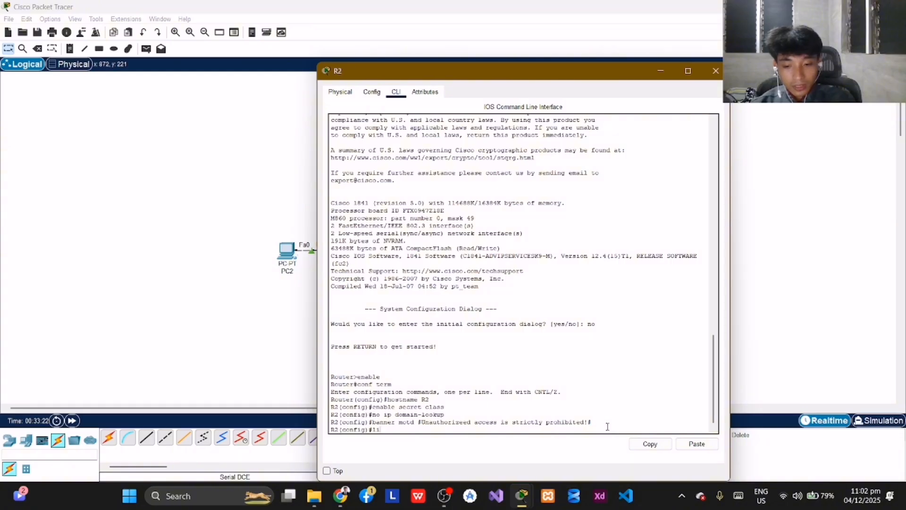
{"action": "type", "text": "ne console"}
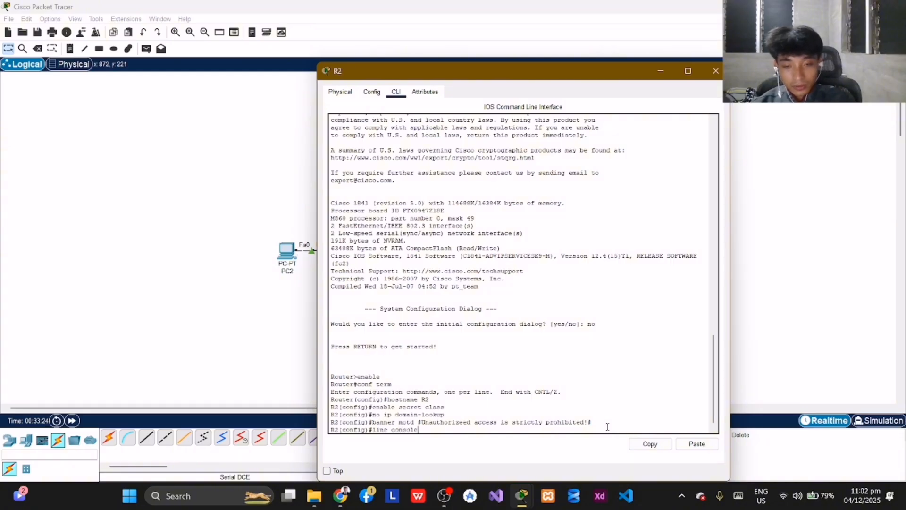
{"action": "type", "text": " 0"}
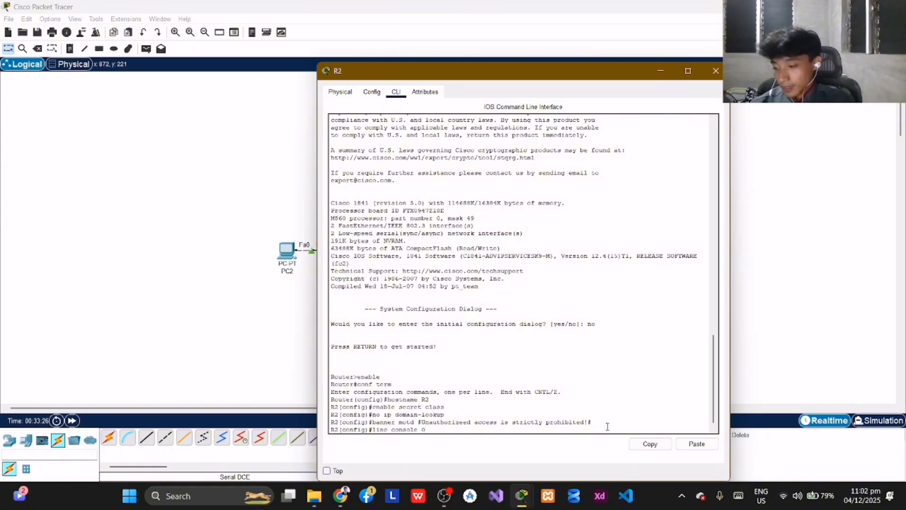
{"action": "key", "text": "Return"}
{"action": "type", "text": "pas"}
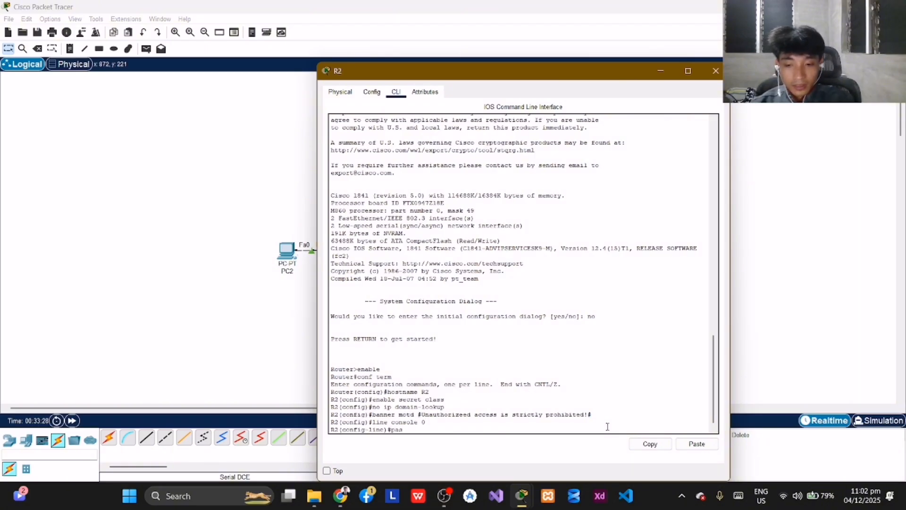
{"action": "type", "text": "sword tab"}
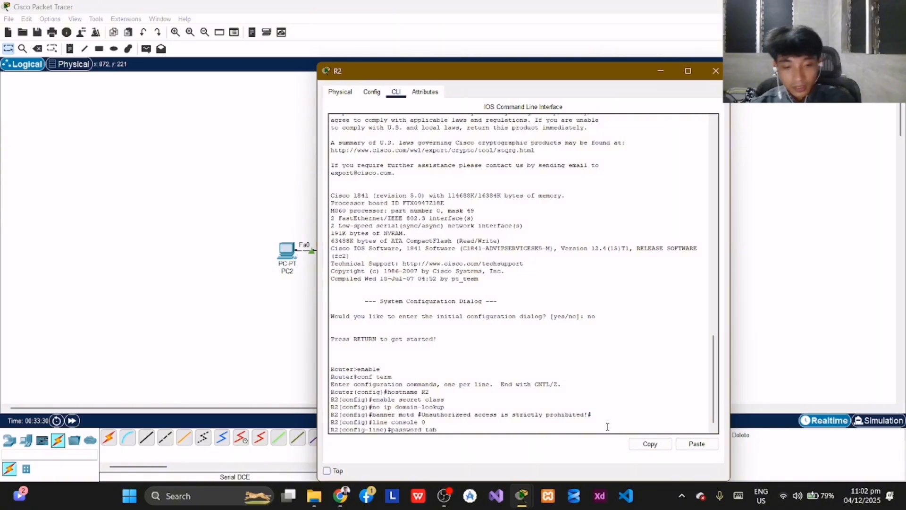
{"action": "type", "text": "obo"}
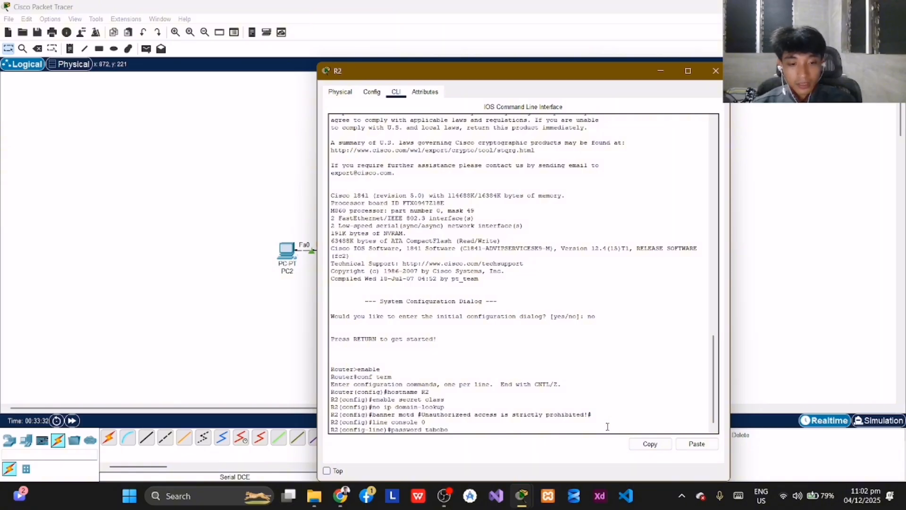
{"action": "key", "text": "Return"}
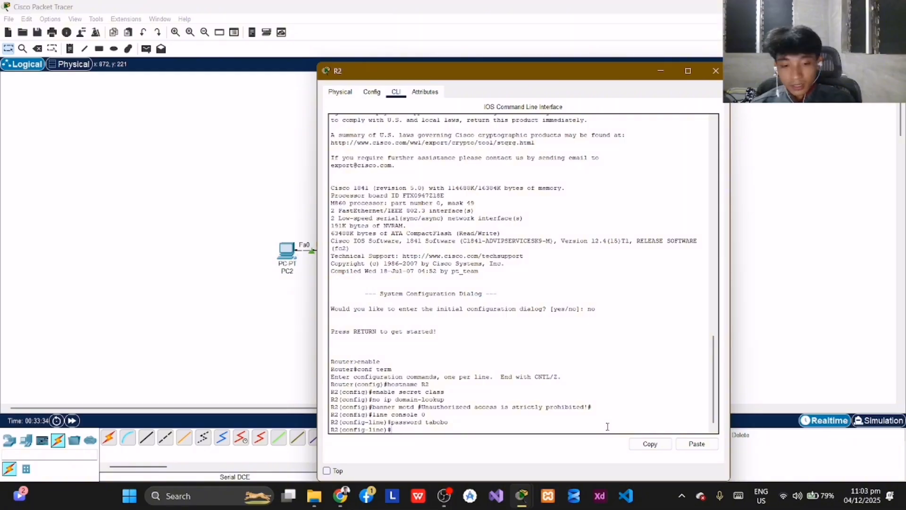
{"action": "type", "text": "login"}
{"action": "key", "text": "Return"}
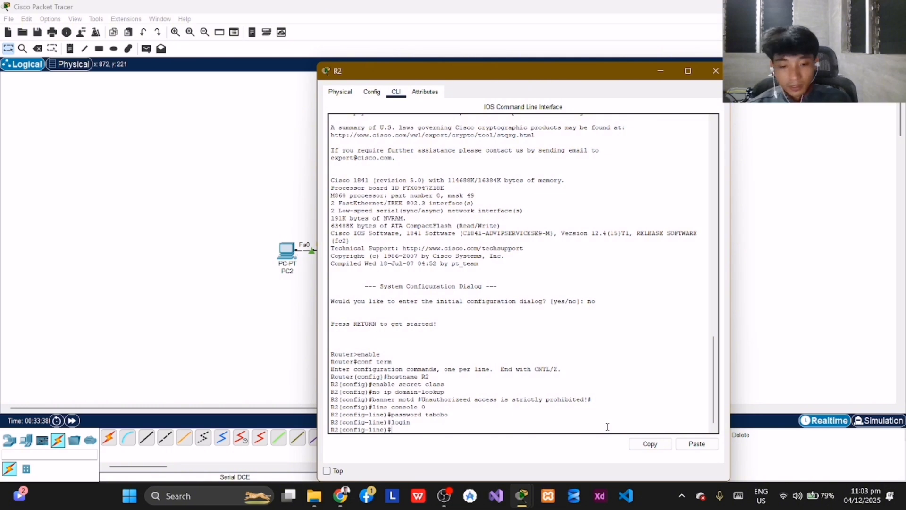
Set a password on vty lines 0 4 and require login
{"action": "type", "text": "line vty "}
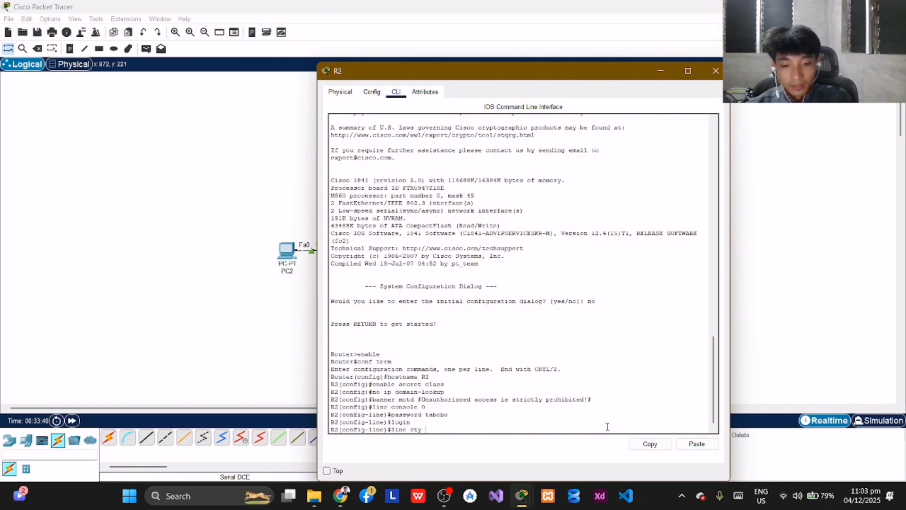
{"action": "type", "text": "0"}
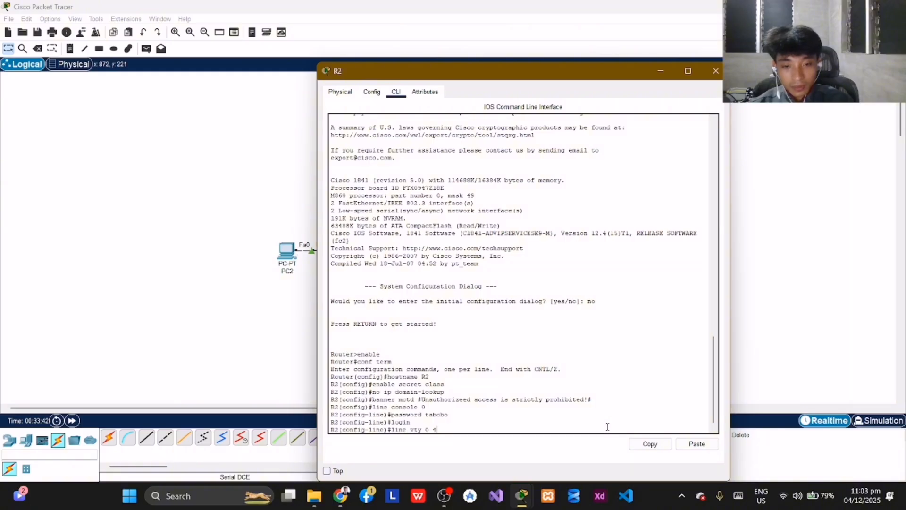
{"action": "type", "text": " 4"}
{"action": "key", "text": "Return"}
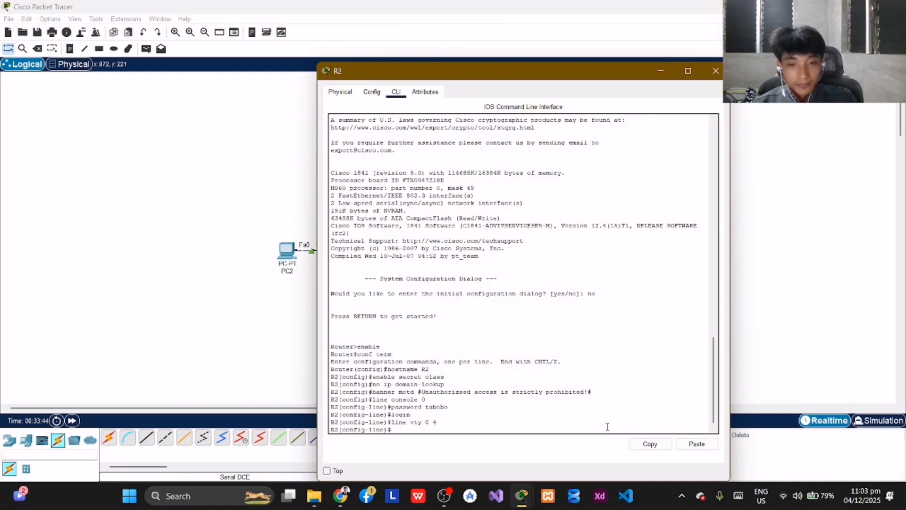
{"action": "type", "text": "passwro"}
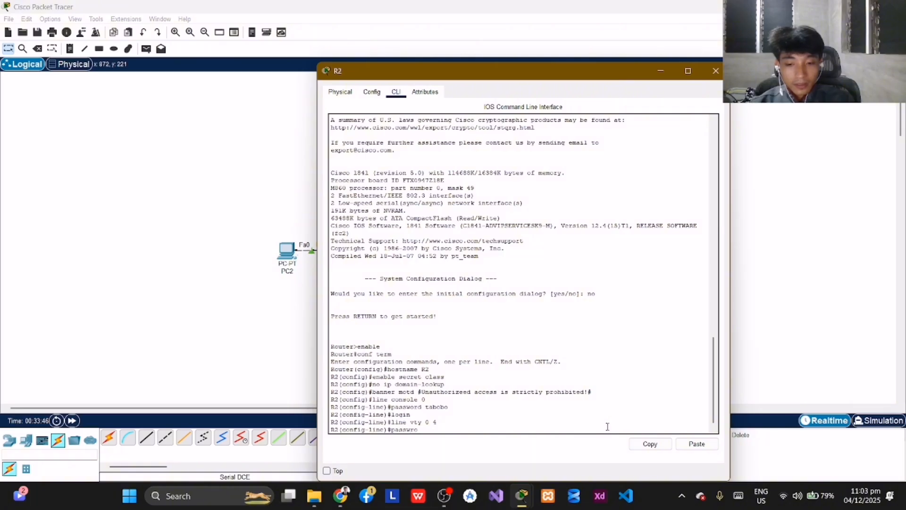
{"action": "key", "text": "BackSpace"}
{"action": "key", "text": "BackSpace"}
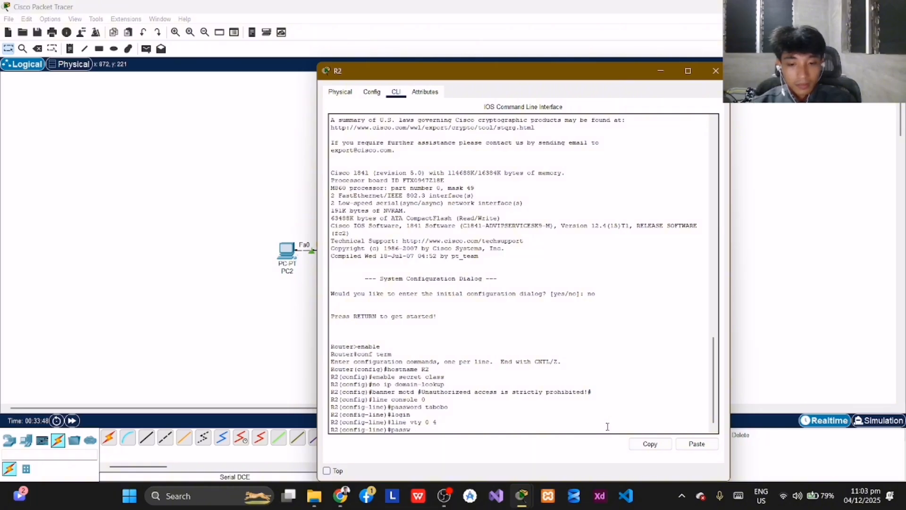
{"action": "type", "text": "ord"}
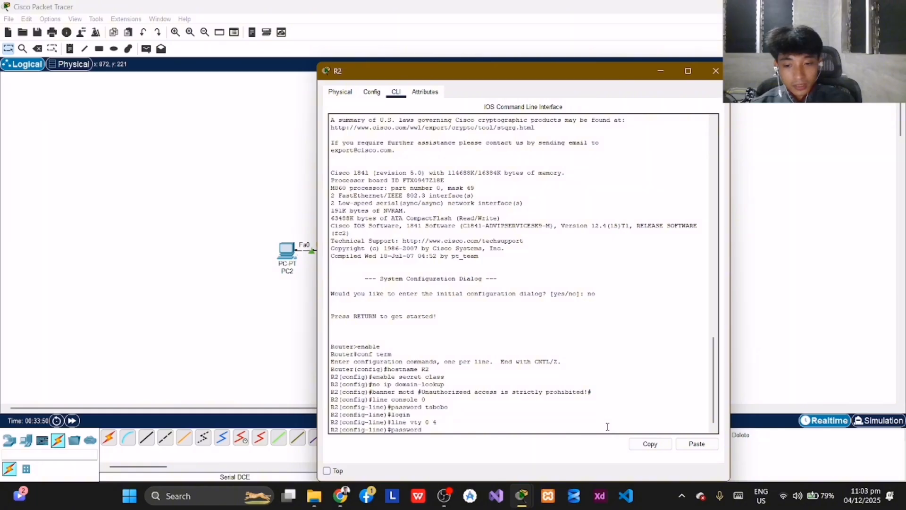
{"action": "type", "text": " tabobo"}
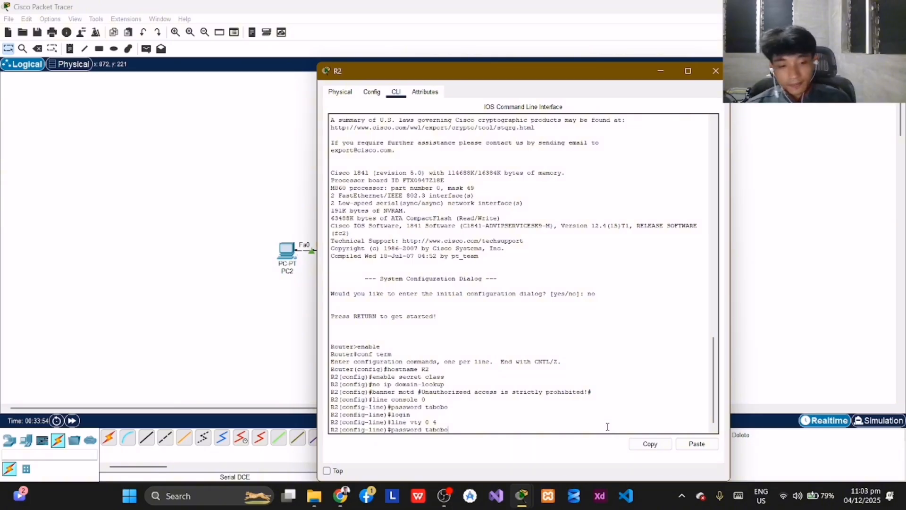
{"action": "key", "text": "Return"}
{"action": "type", "text": "login"}
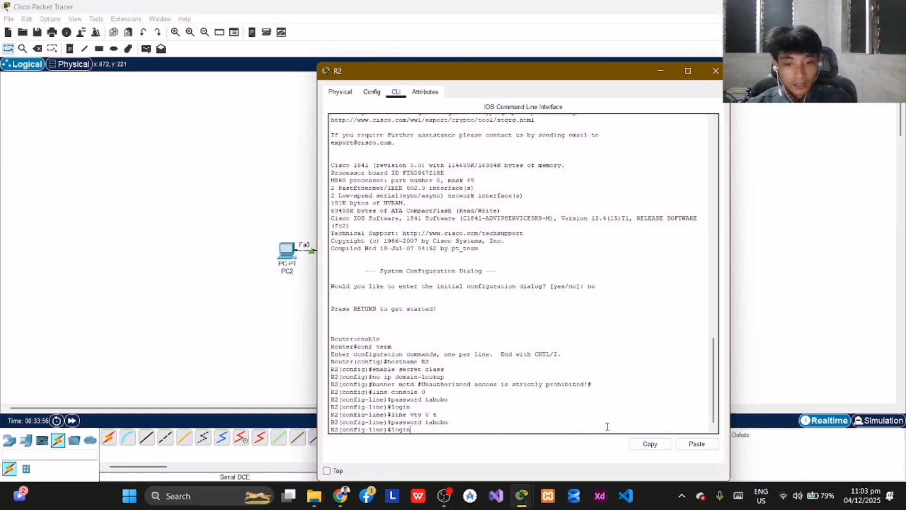
{"action": "key", "text": "Return"}
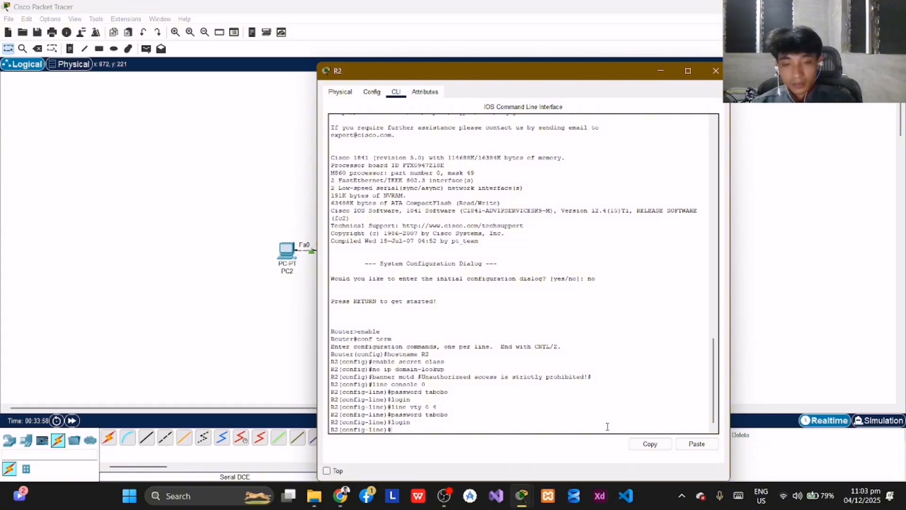
Exit back out of configuration mode and log out of the console session
{"action": "type", "text": "exit"}
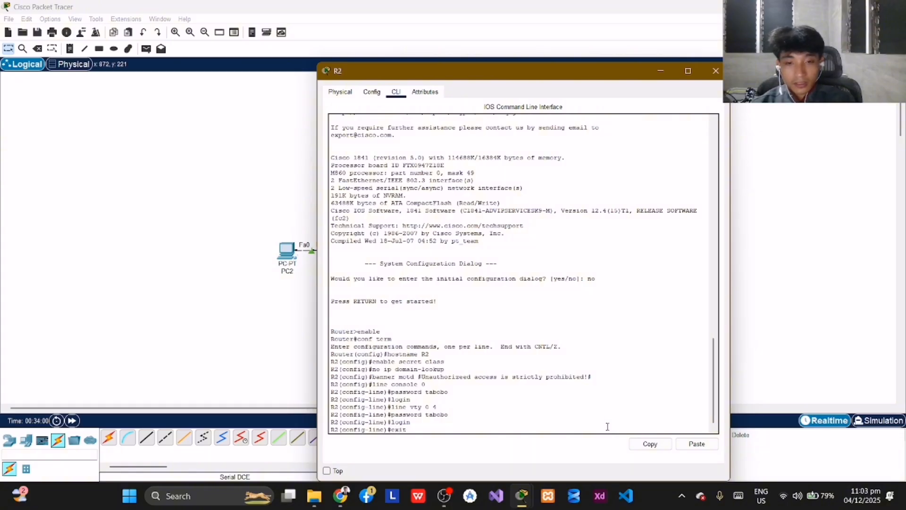
{"action": "key", "text": "Return"}
{"action": "type", "text": "exit"}
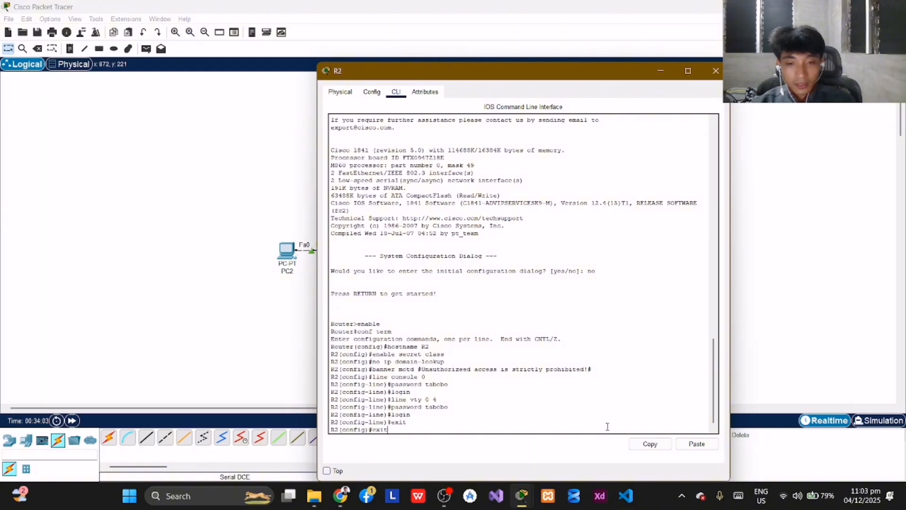
{"action": "key", "text": "Return"}
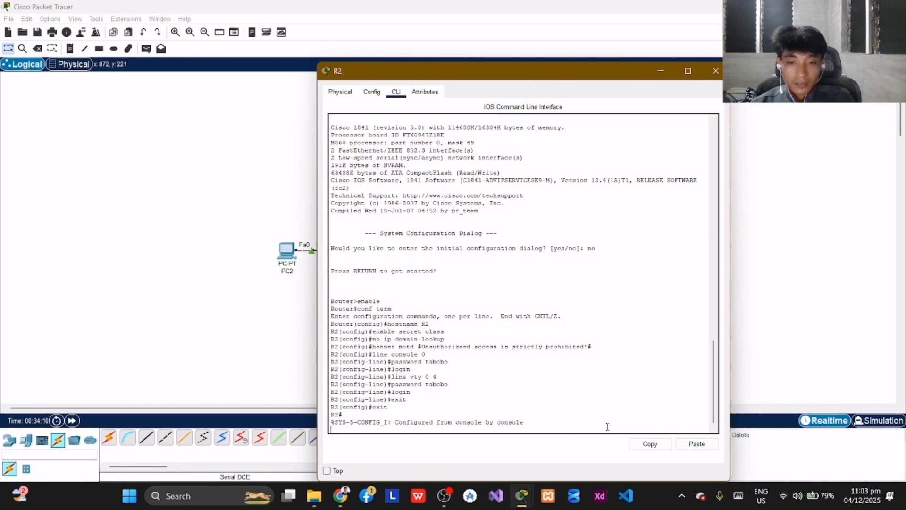
{"action": "key", "text": "Return"}
{"action": "type", "text": "exit"}
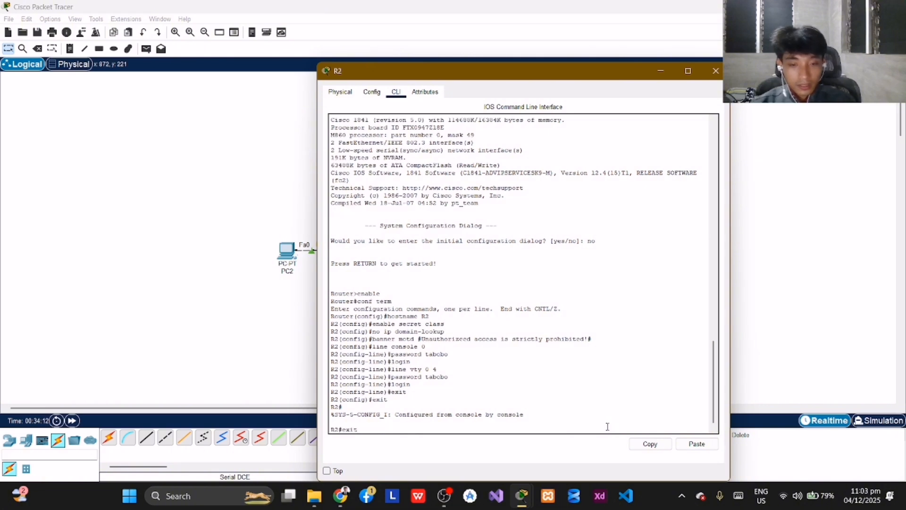
{"action": "key", "text": "Return"}
{"action": "key", "text": "Return"}
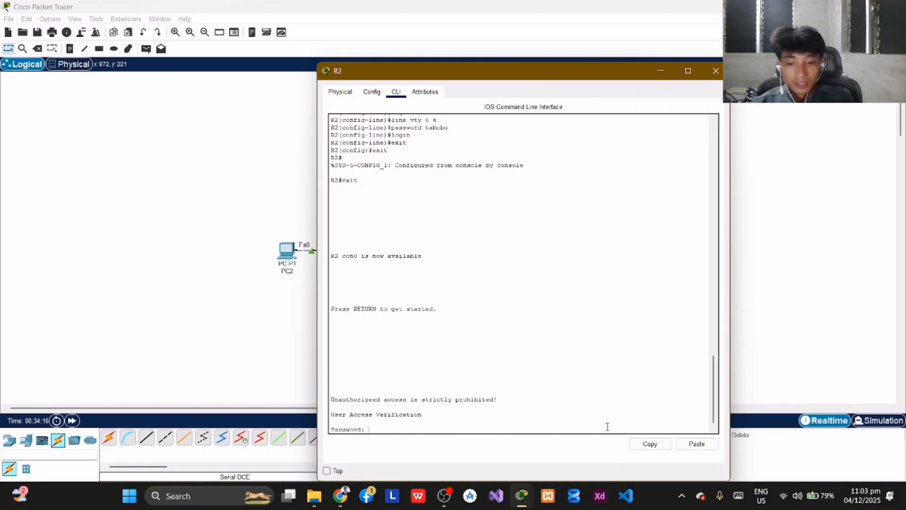
Log back into R2, enter the enable password, and switch to conf term
{"action": "key", "text": "Return"}
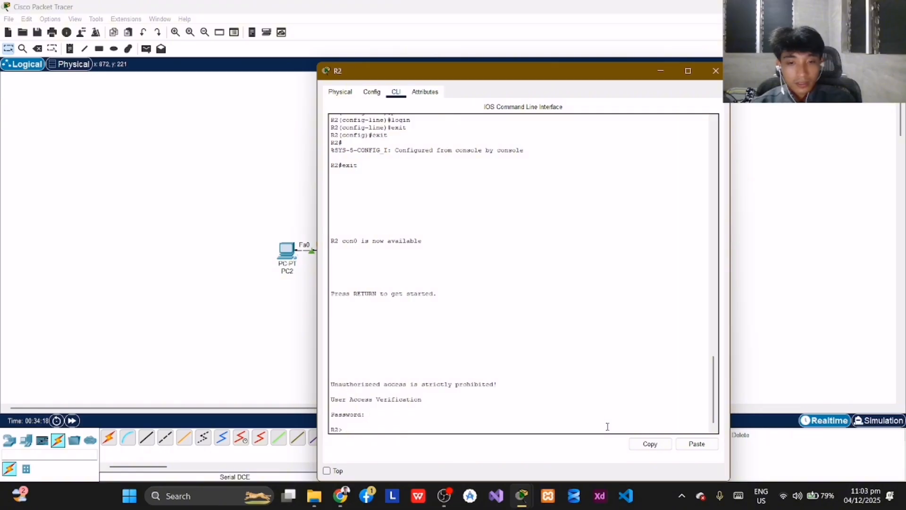
{"action": "type", "text": "ena"}
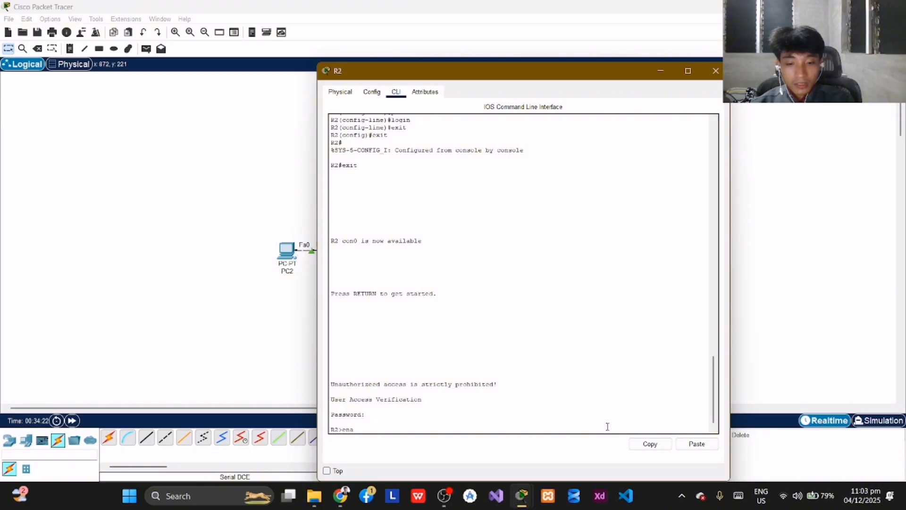
{"action": "type", "text": "ble"}
{"action": "key", "text": "Return"}
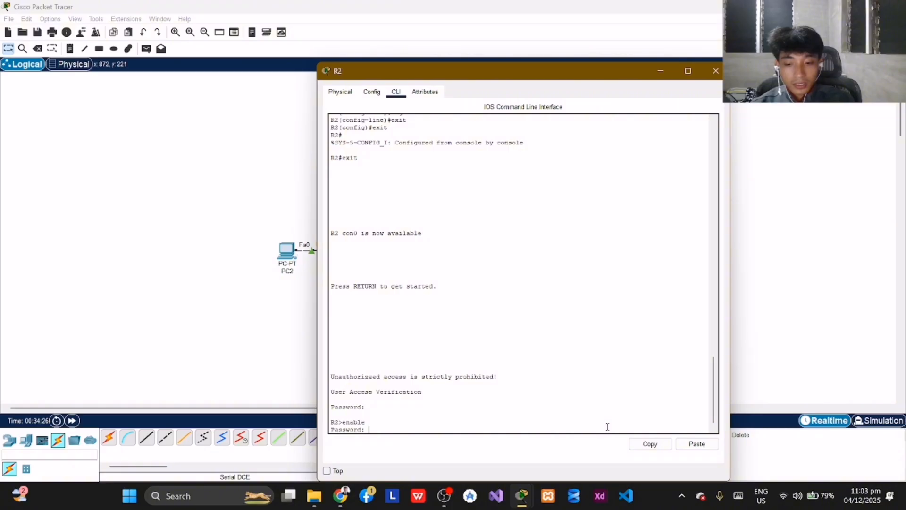
{"action": "key", "text": "Return"}
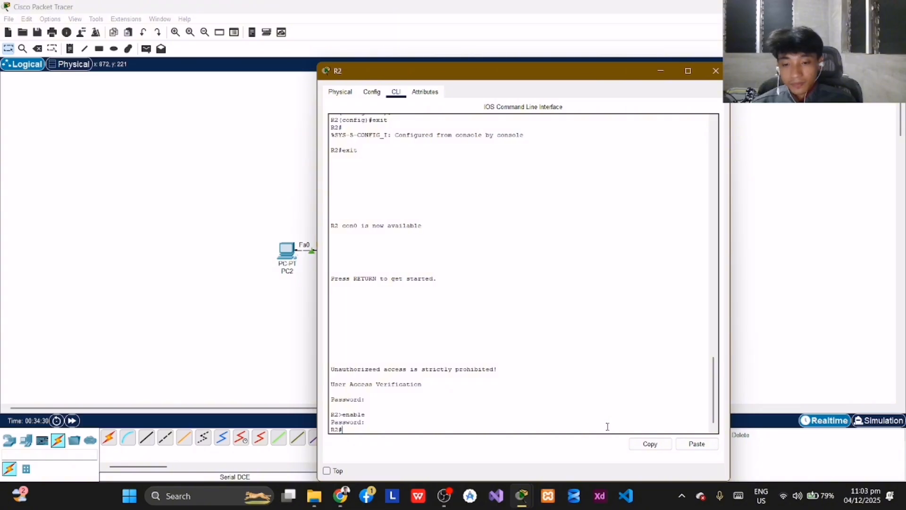
{"action": "type", "text": "conf"}
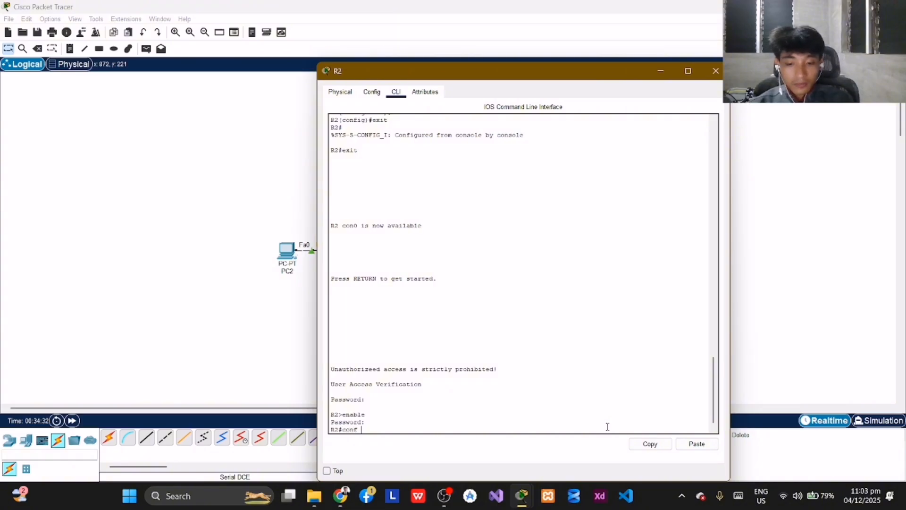
{"action": "type", "text": " term"}
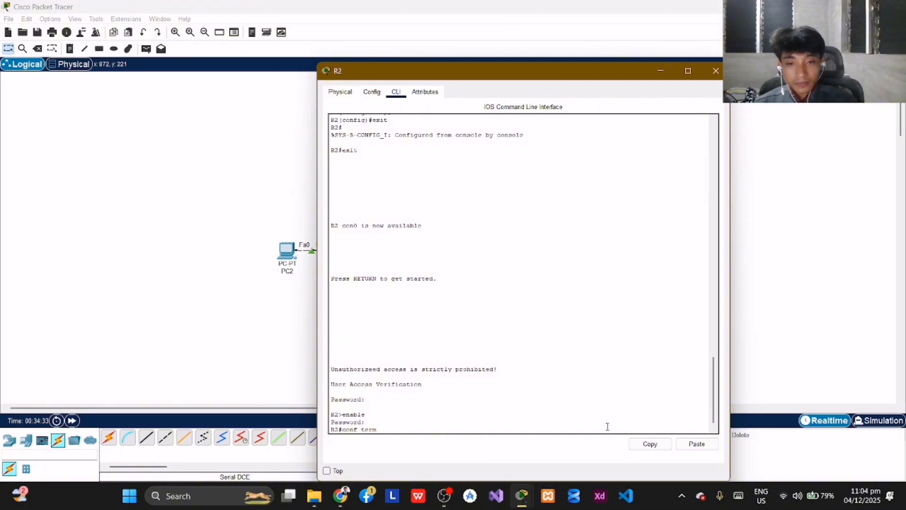
{"action": "key", "text": "Return"}
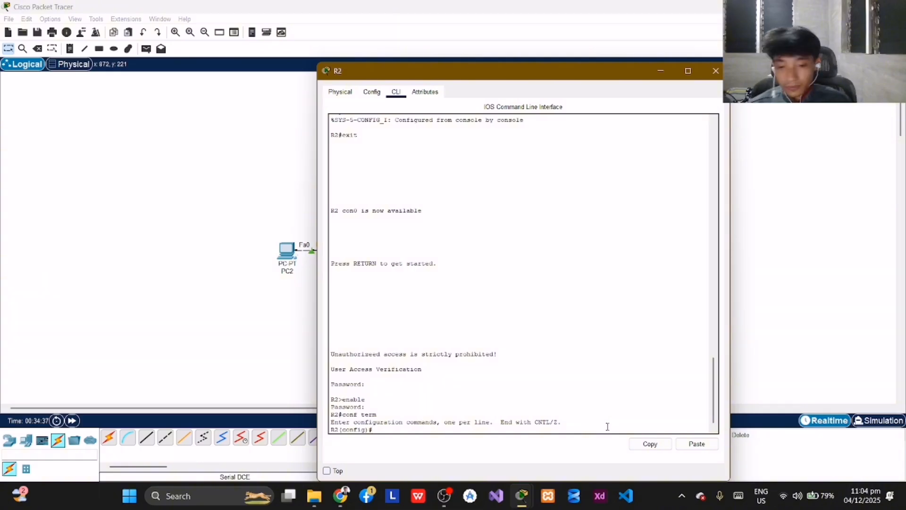
Configure Fa0/0 with 192.168.4.1 255.255.252.0 and enable it with no shutdown
{"action": "type", "text": "interface"}
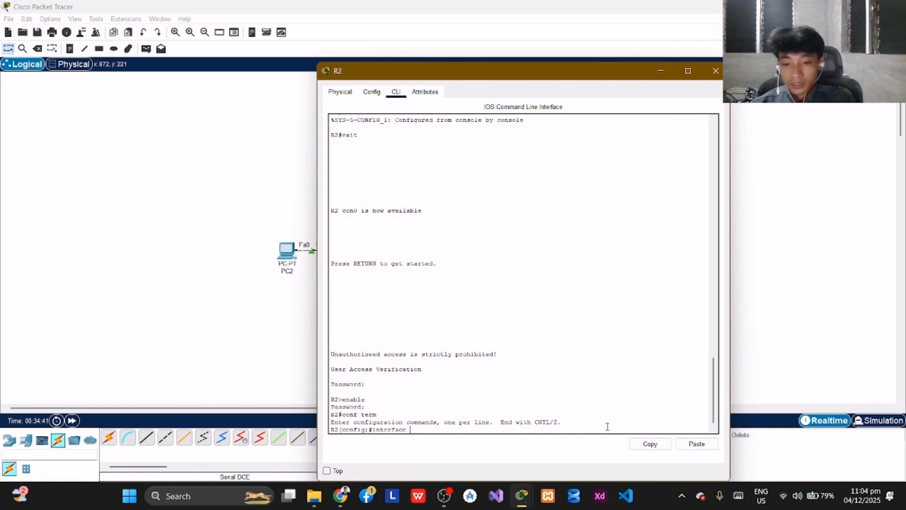
{"action": "type", "text": " fa0/0"}
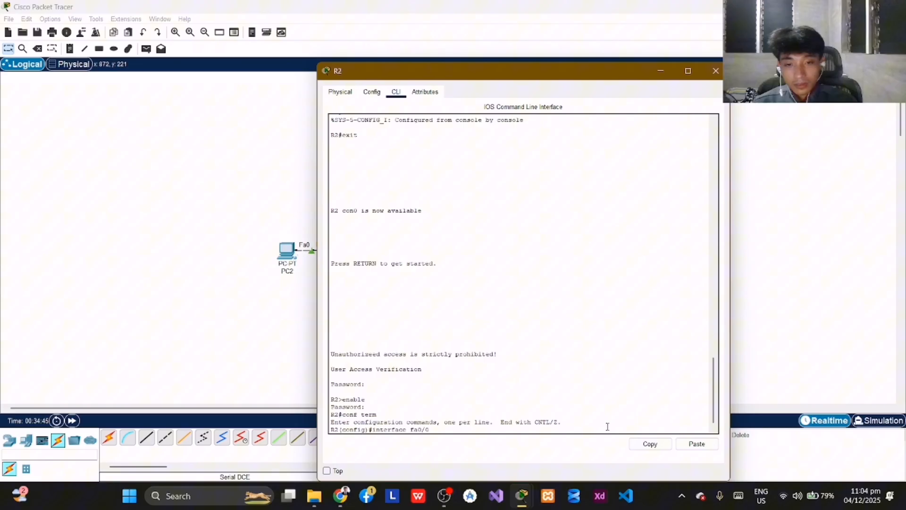
{"action": "key", "text": "Return"}
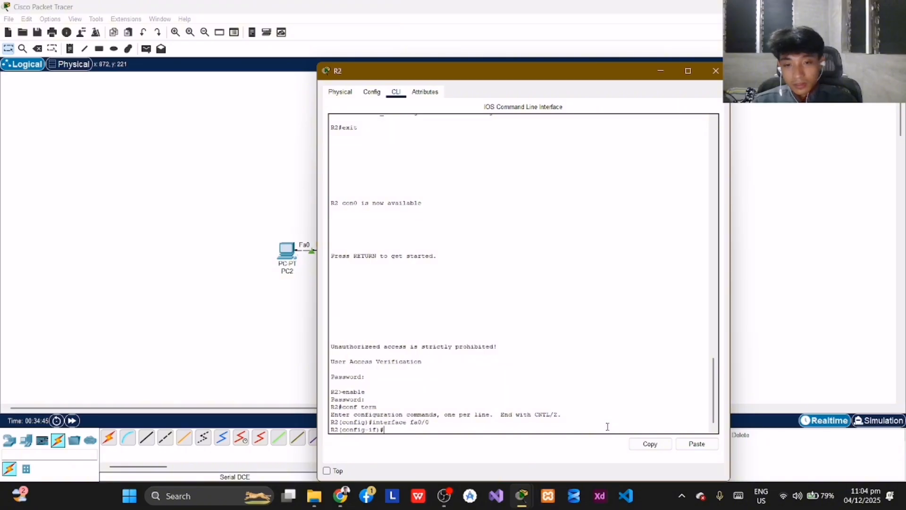
{"action": "type", "text": "ip address"}
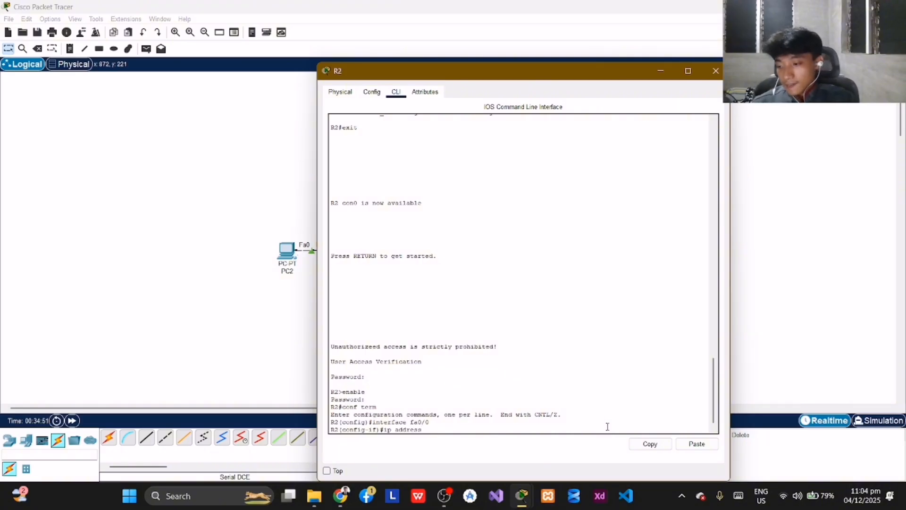
{"action": "type", "text": "192"}
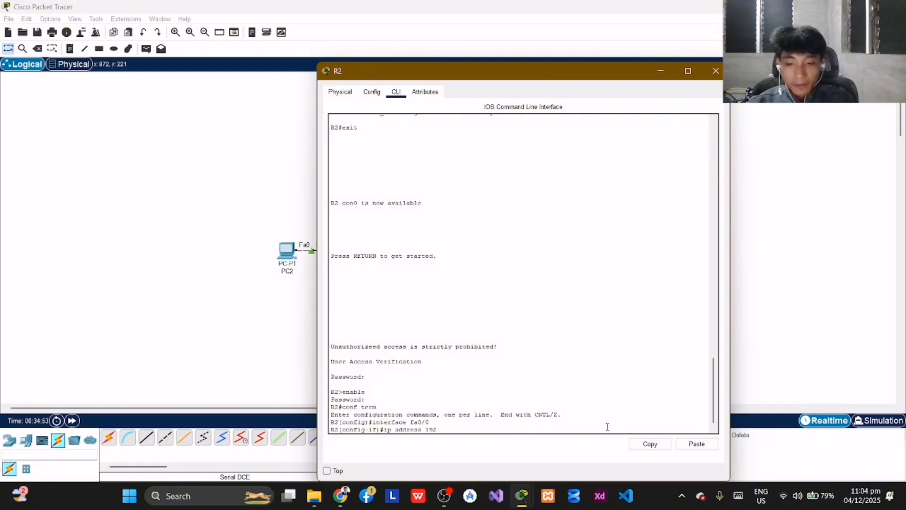
{"action": "type", "text": ".168"}
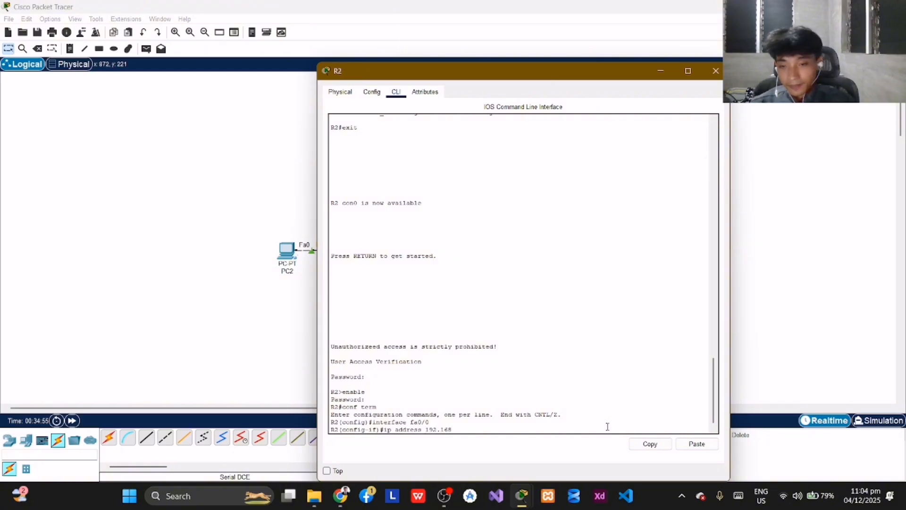
{"action": "type", "text": "."}
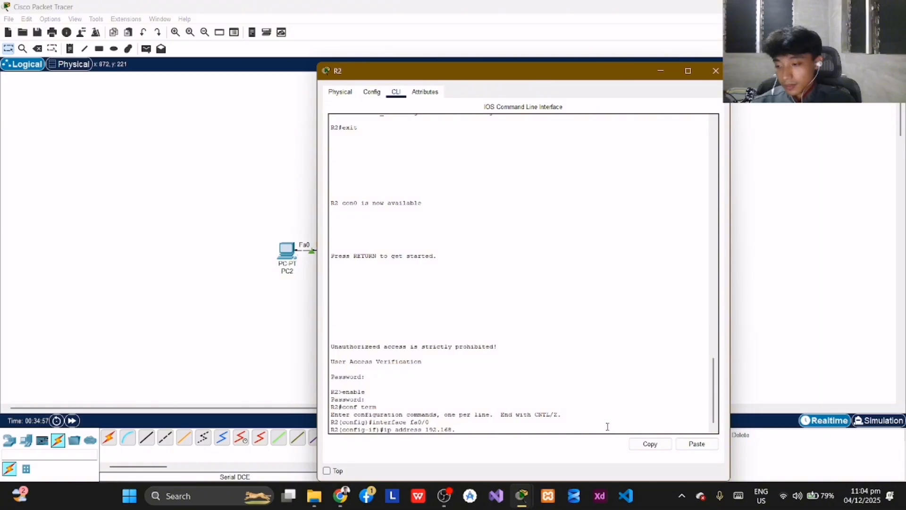
{"action": "type", "text": "4.1"}
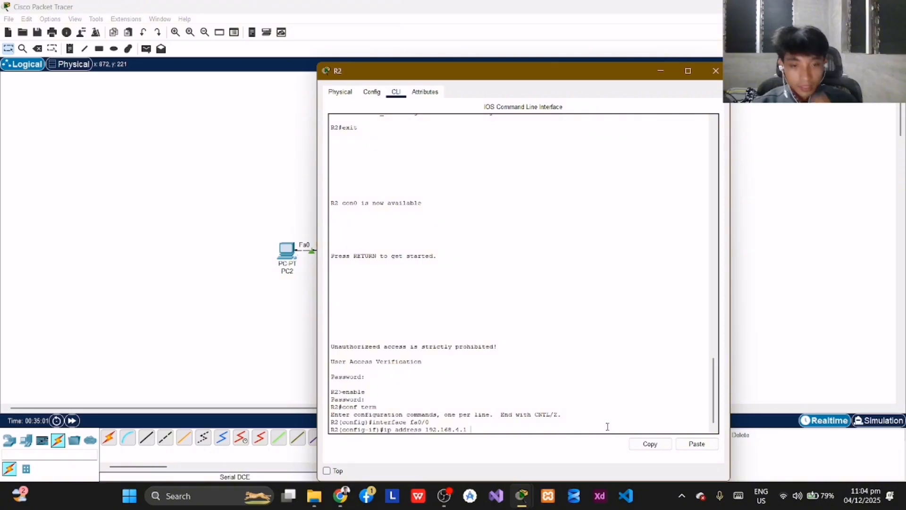
{"action": "type", "text": " 255"}
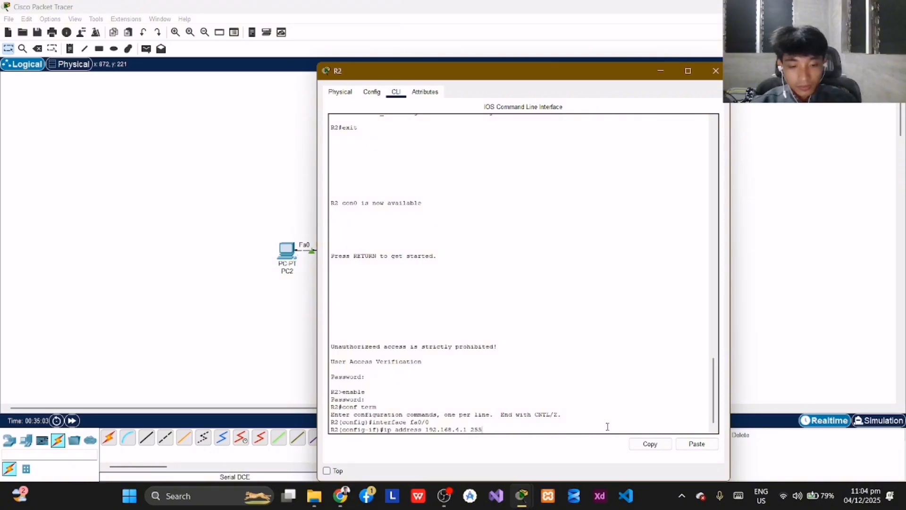
{"action": "type", "text": ".255"}
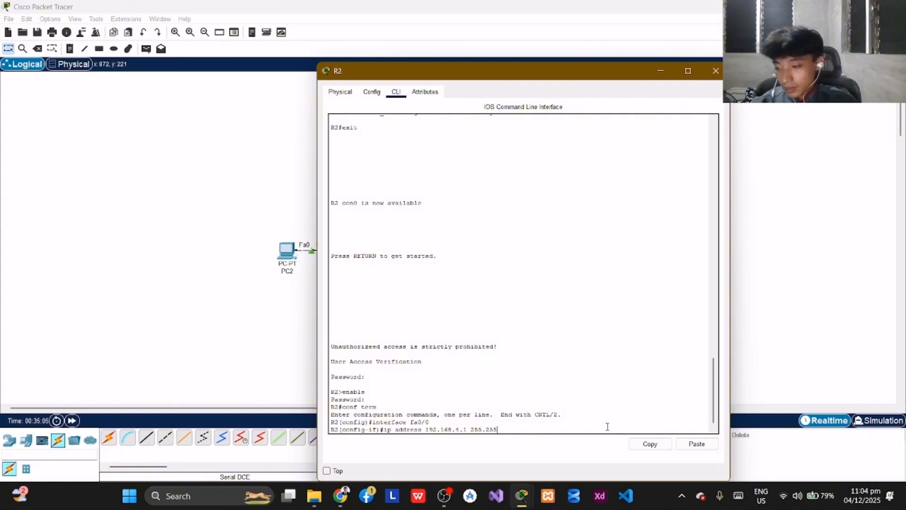
{"action": "type", "text": ".252"}
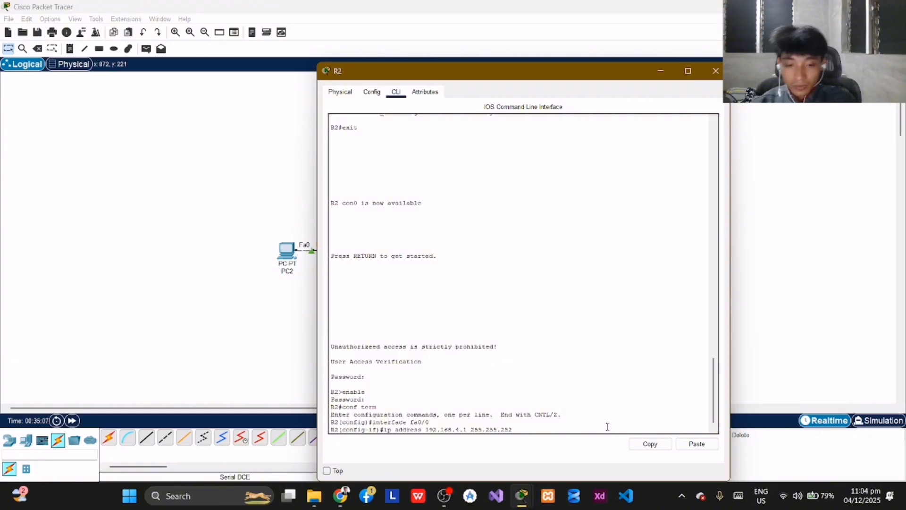
{"action": "type", "text": ".0"}
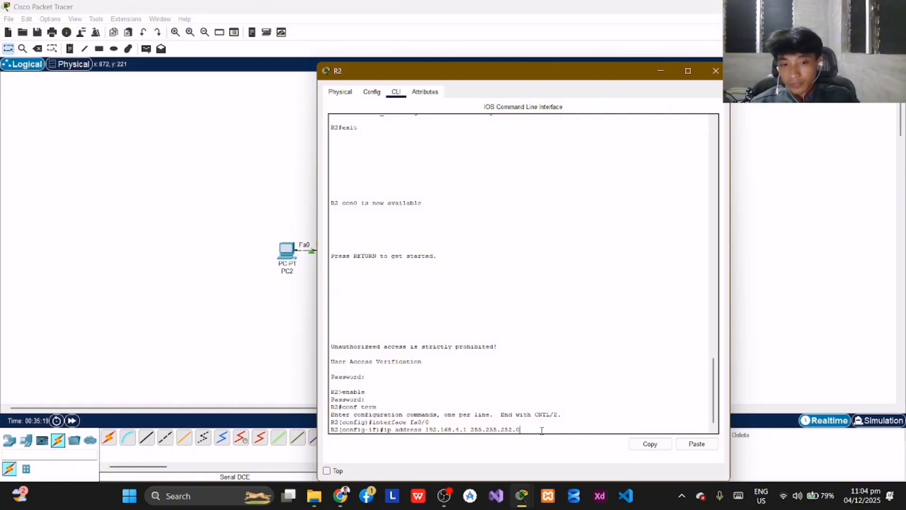
{"action": "key", "text": "Return"}
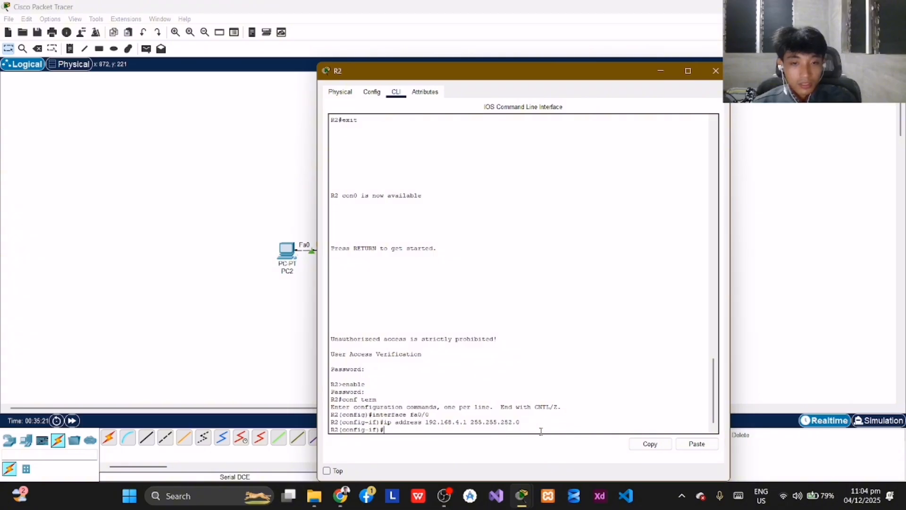
{"action": "type", "text": "no shut"}
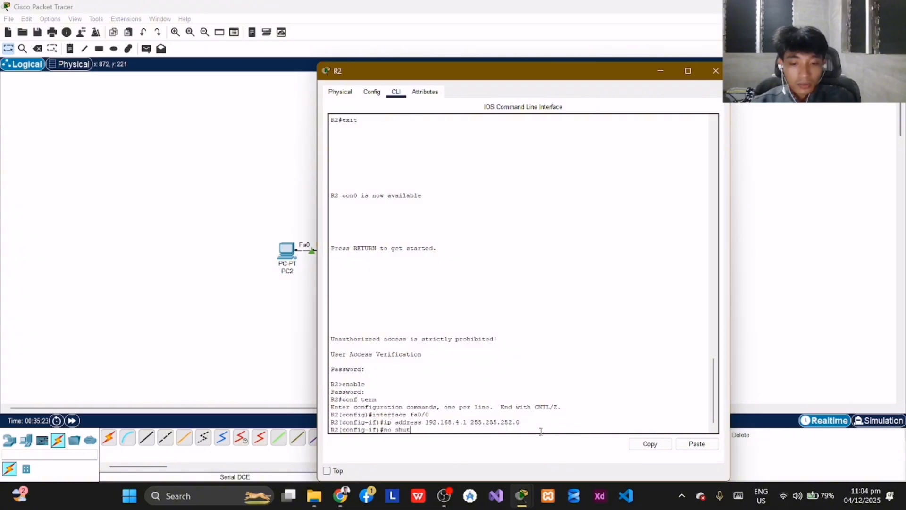
{"action": "type", "text": "down"}
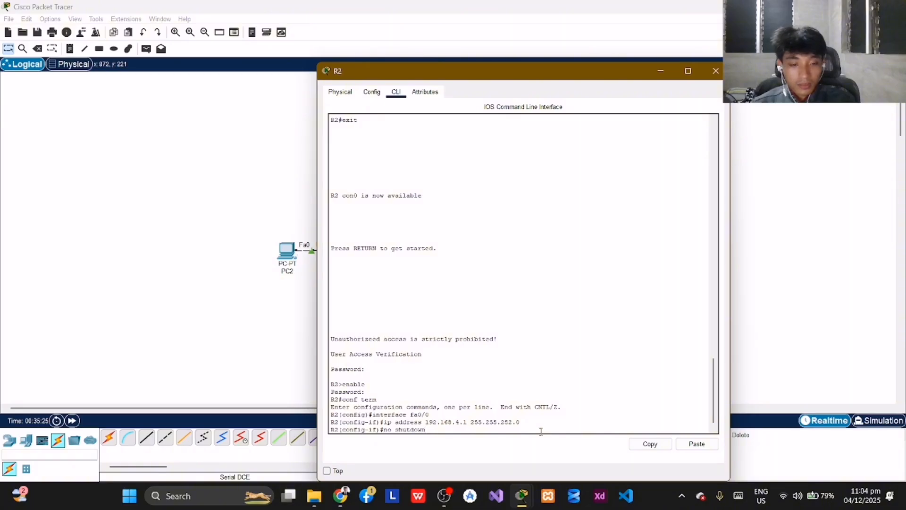
{"action": "key", "text": "Return"}
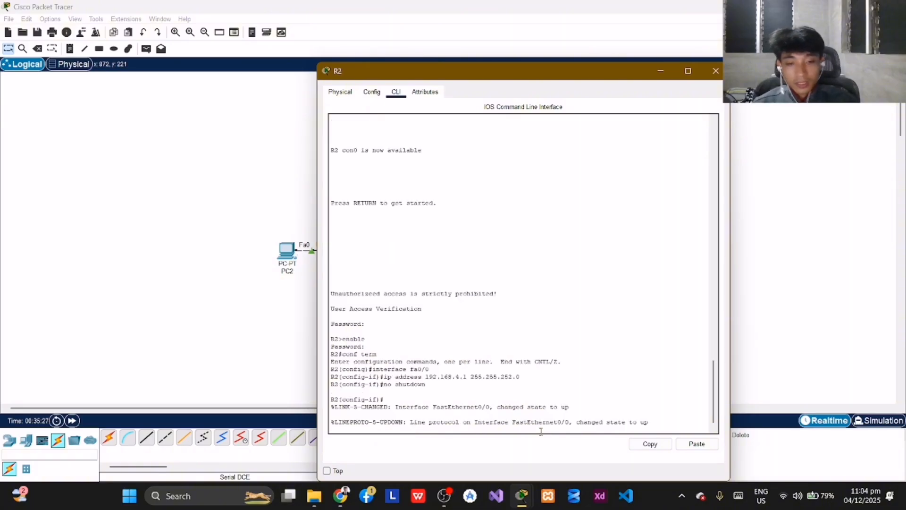
{"action": "key", "text": "Return"}
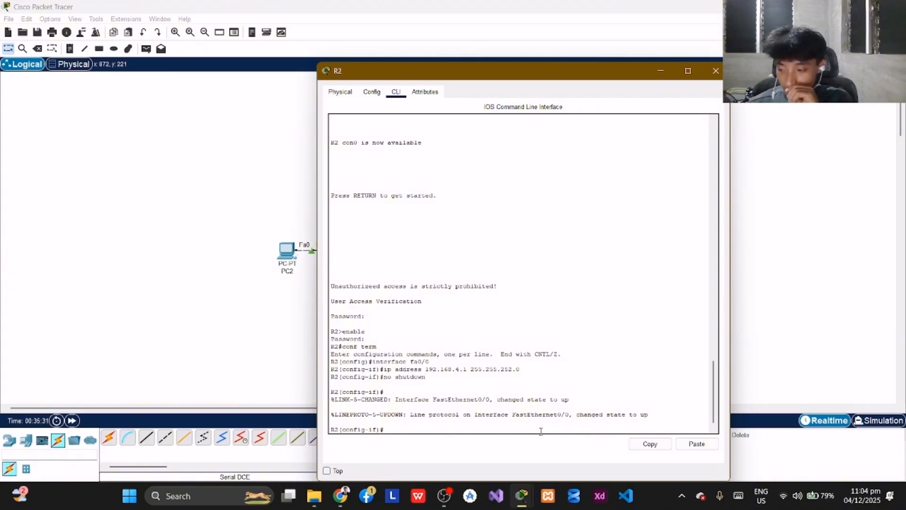
Configure Fa0/1 with 192.168.10.1 255.255.255.0 and enable it with no shutdown
{"action": "type", "text": "interface"}
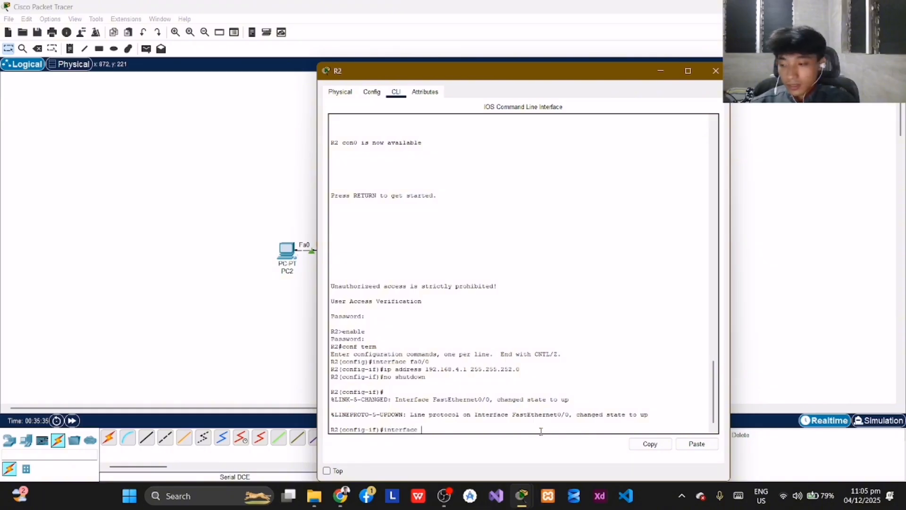
{"action": "type", "text": " fa0/1"}
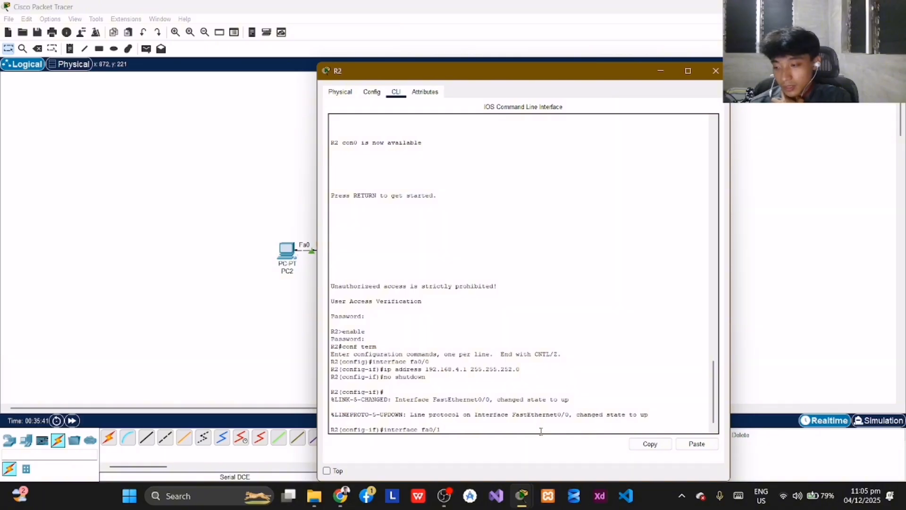
{"action": "type", "text": "ip a"}
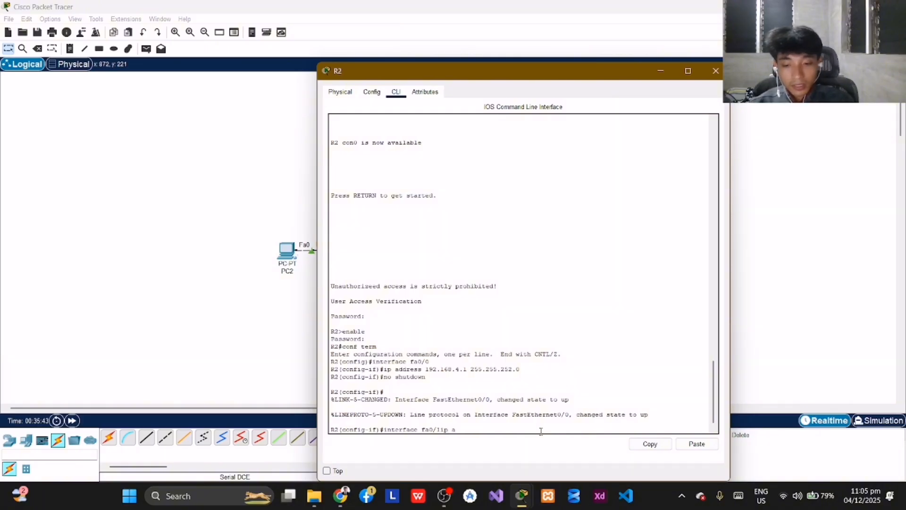
{"action": "type", "text": "ddress"}
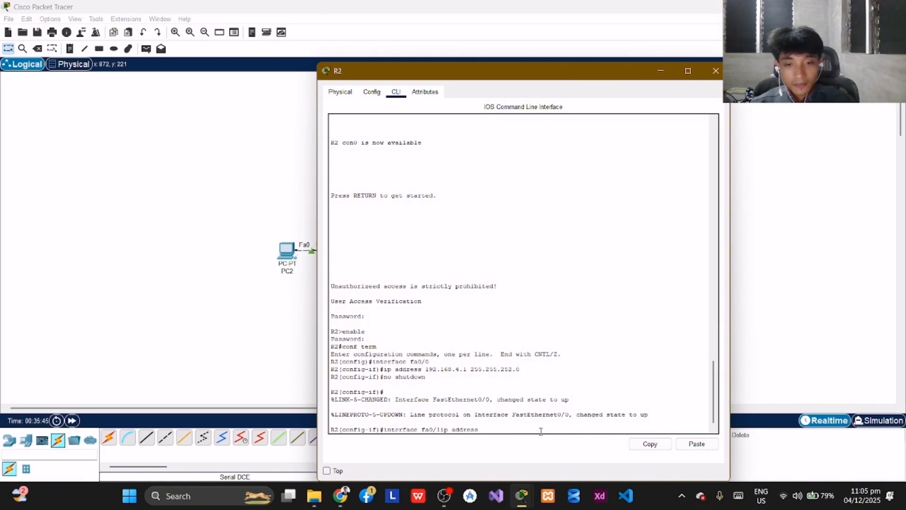
{"action": "key", "text": "BackSpace"}
{"action": "key", "text": "BackSpace"}
{"action": "key", "text": "BackSpace"}
{"action": "key", "text": "BackSpace"}
{"action": "key", "text": "BackSpace"}
{"action": "key", "text": "BackSpace"}
{"action": "key", "text": "BackSpace"}
{"action": "key", "text": "BackSpace"}
{"action": "key", "text": "BackSpace"}
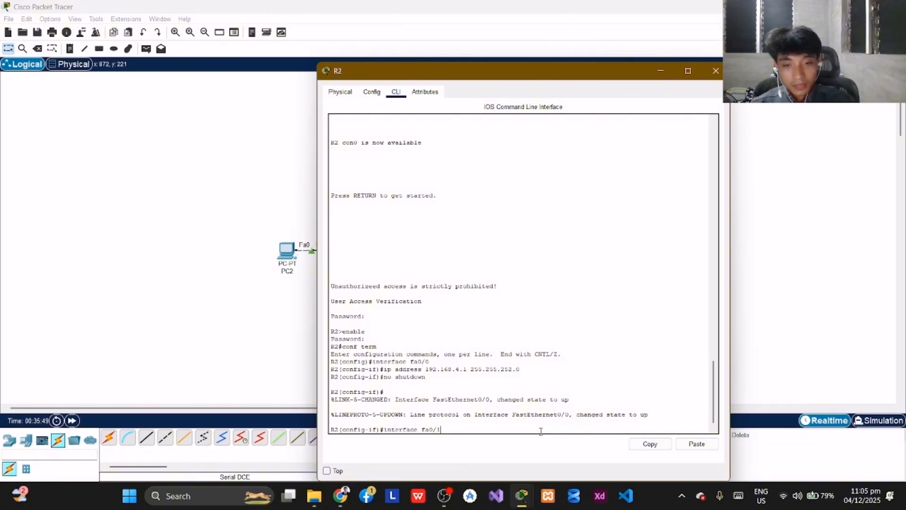
{"action": "key", "text": "Return"}
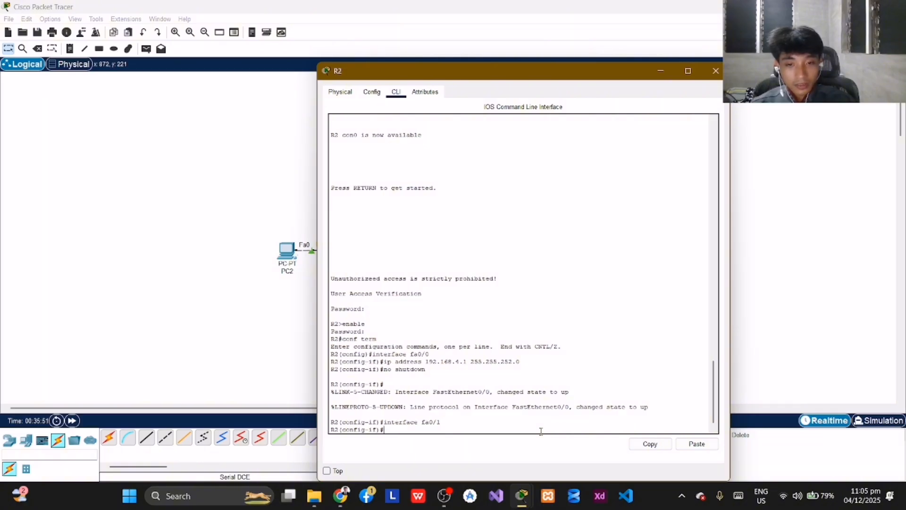
{"action": "type", "text": "ip address"}
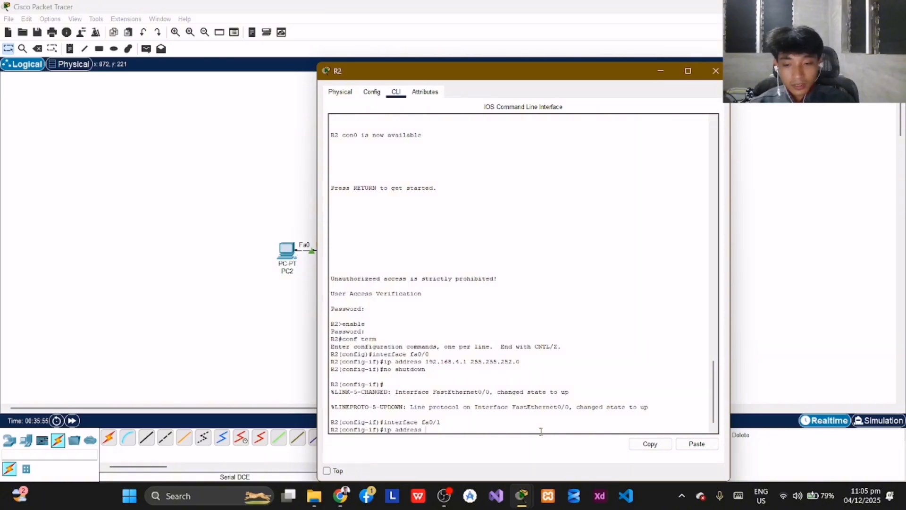
{"action": "type", "text": " 192.168"}
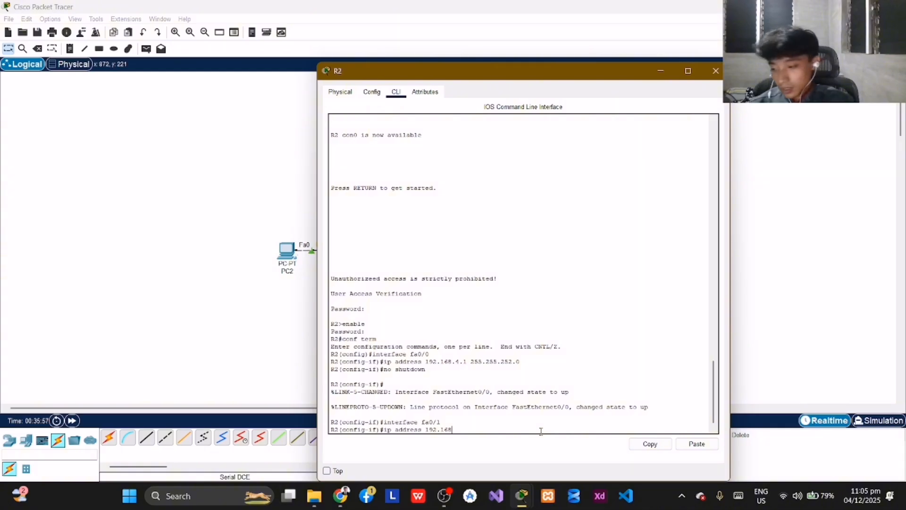
{"action": "type", "text": "."}
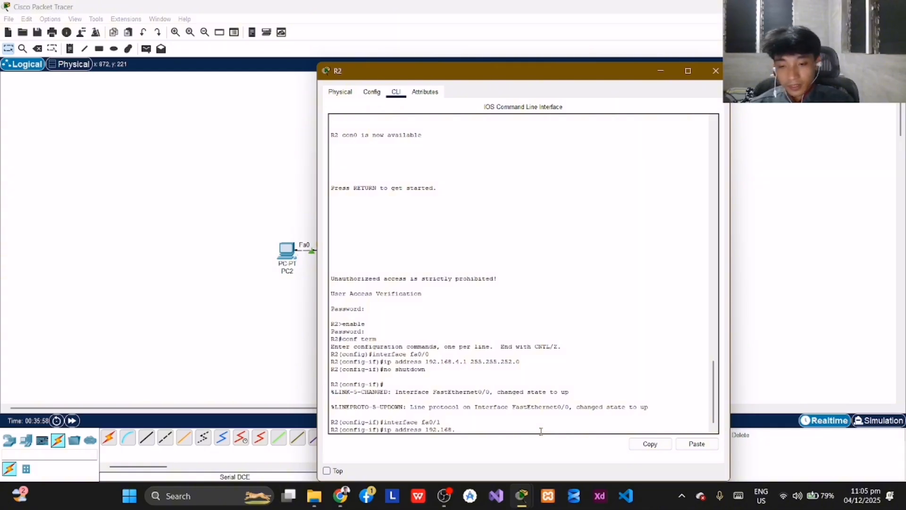
{"action": "type", "text": "10"}
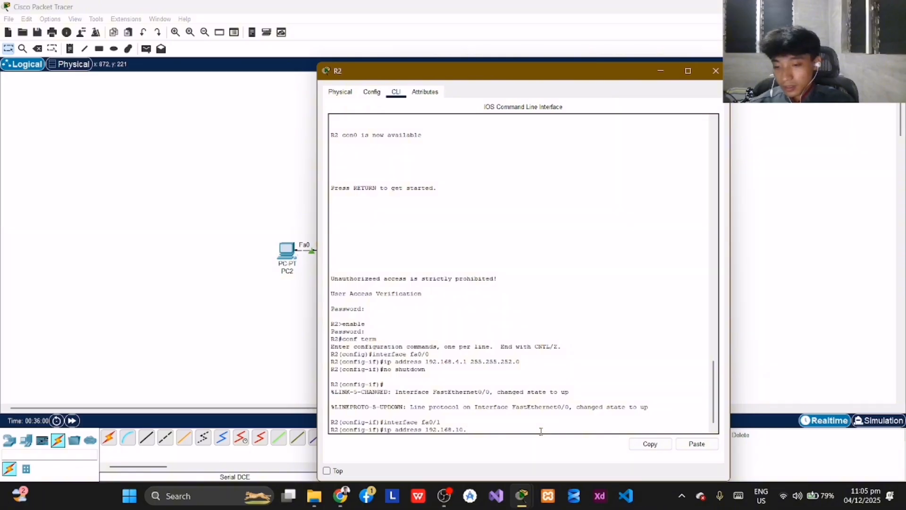
{"action": "type", "text": ".1 2"}
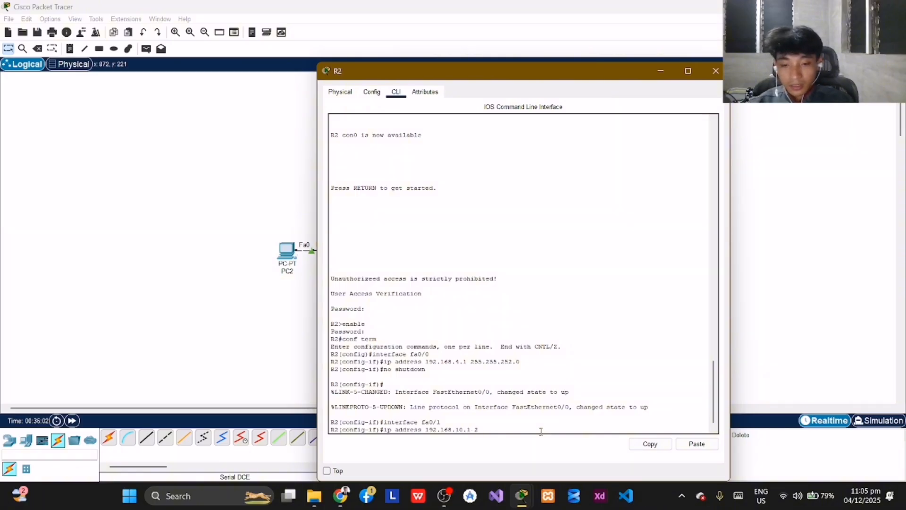
{"action": "type", "text": "55.255"}
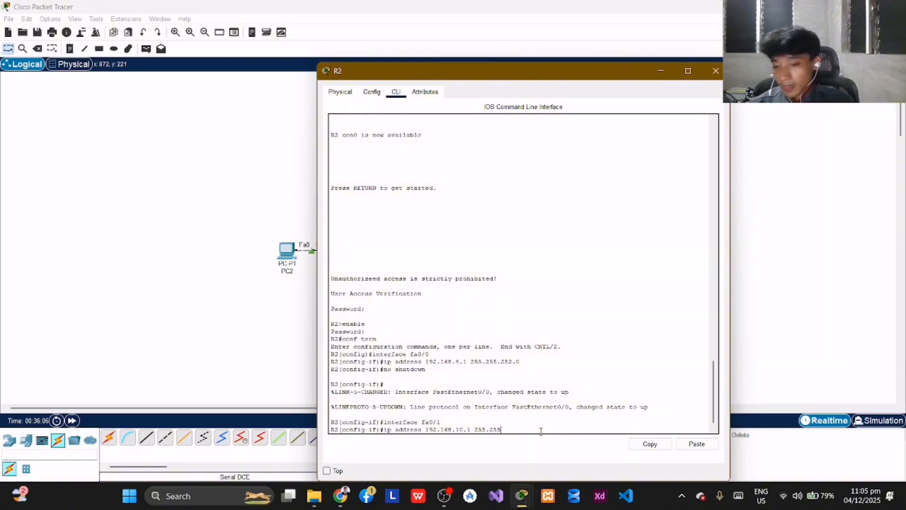
{"action": "type", "text": ".255.0"}
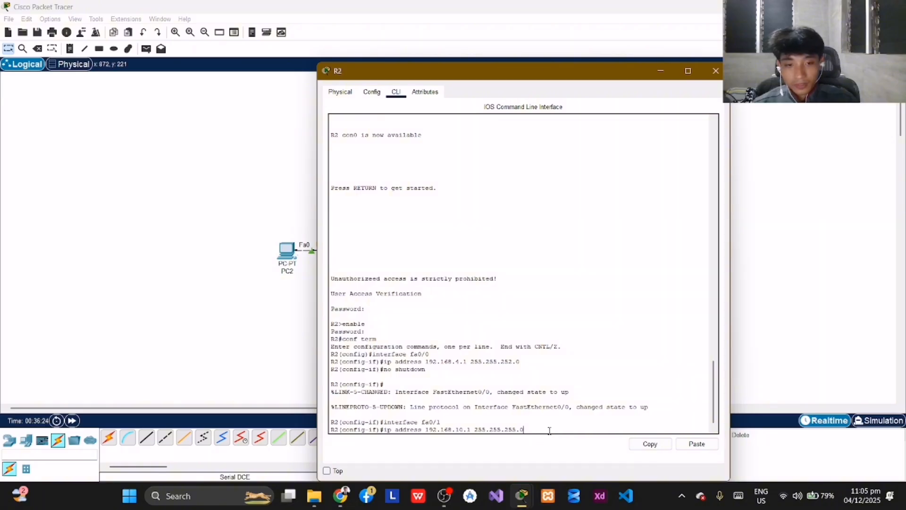
{"action": "key", "text": "Return"}
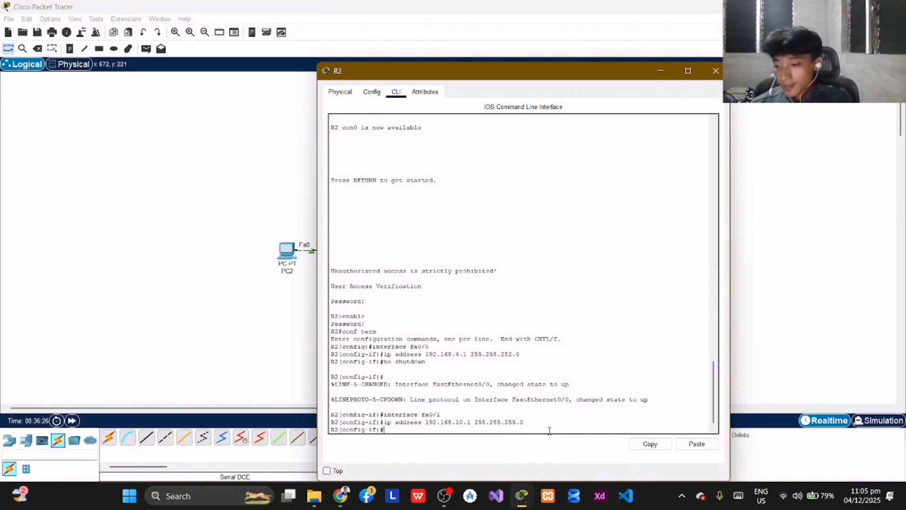
{"action": "type", "text": "no s"}
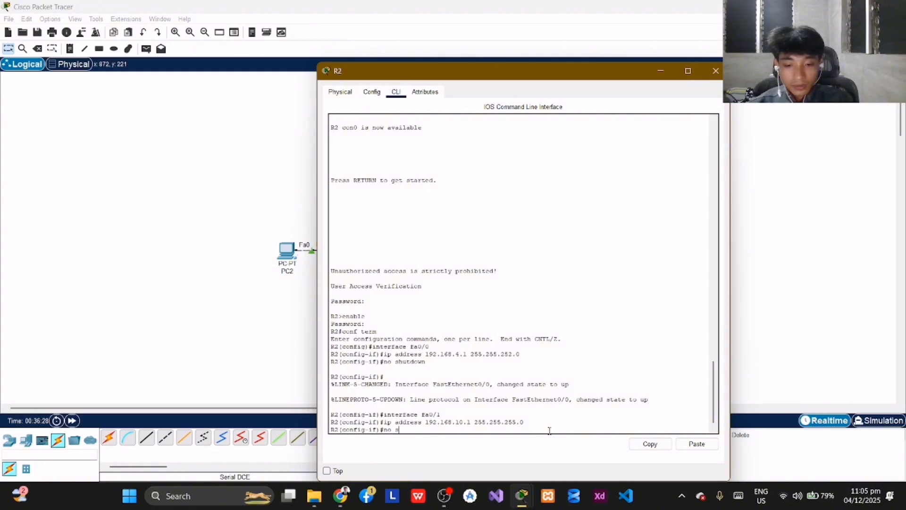
{"action": "type", "text": "hutdown"}
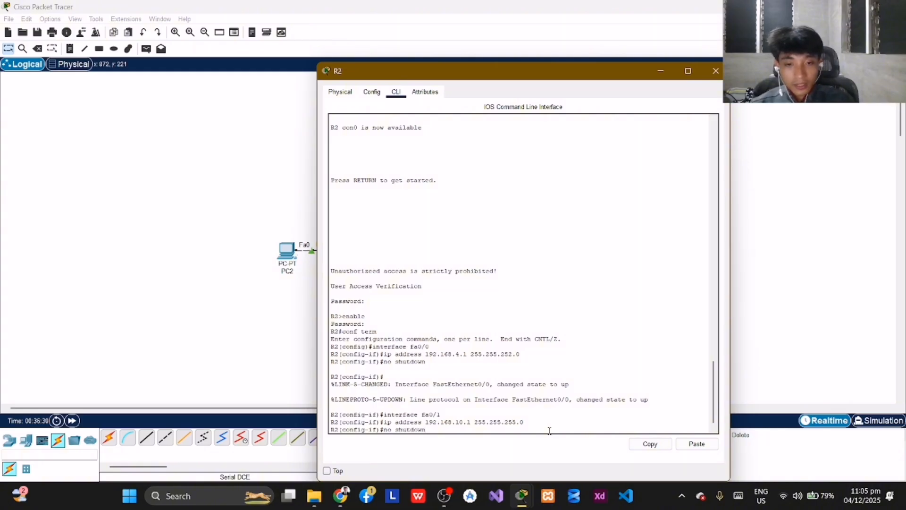
{"action": "key", "text": "Return"}
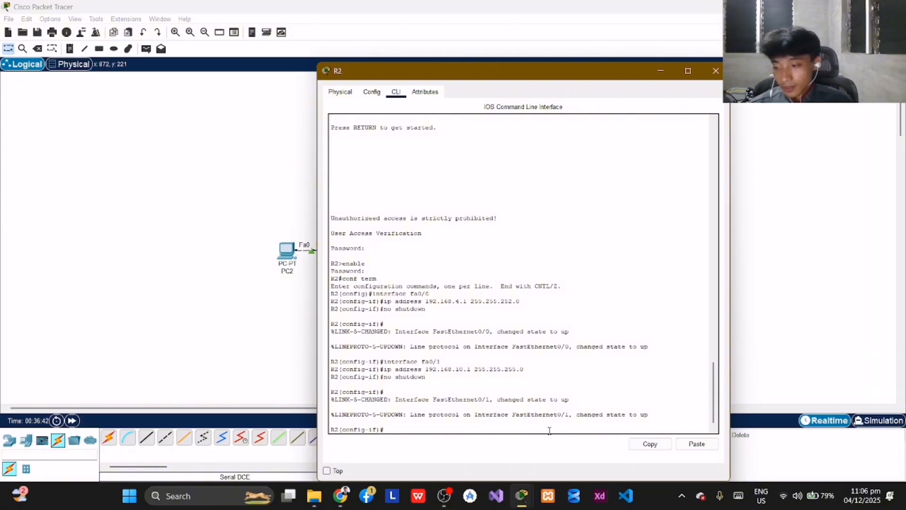
Configure Se0/0/0 with 192.168.11.193 255.255.255.252 and enable it with no shutdown
{"action": "type", "text": "interface"}
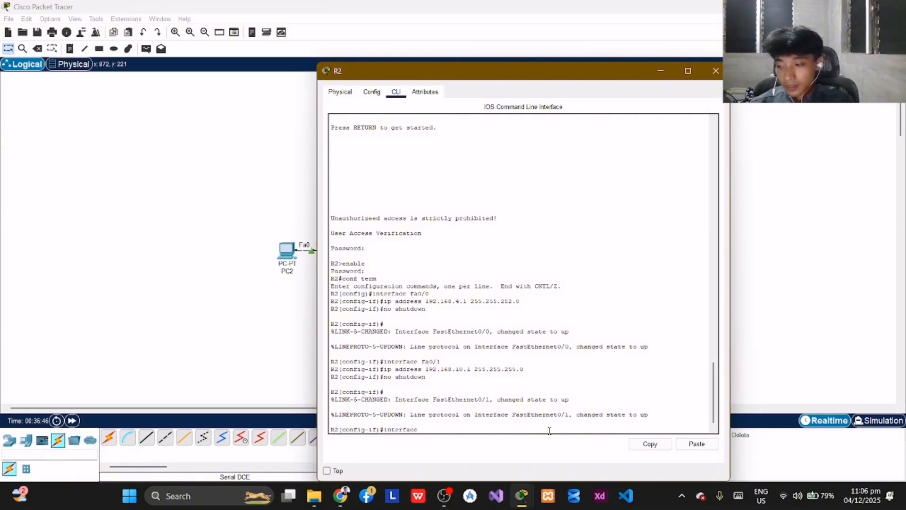
{"action": "type", "text": " Se"}
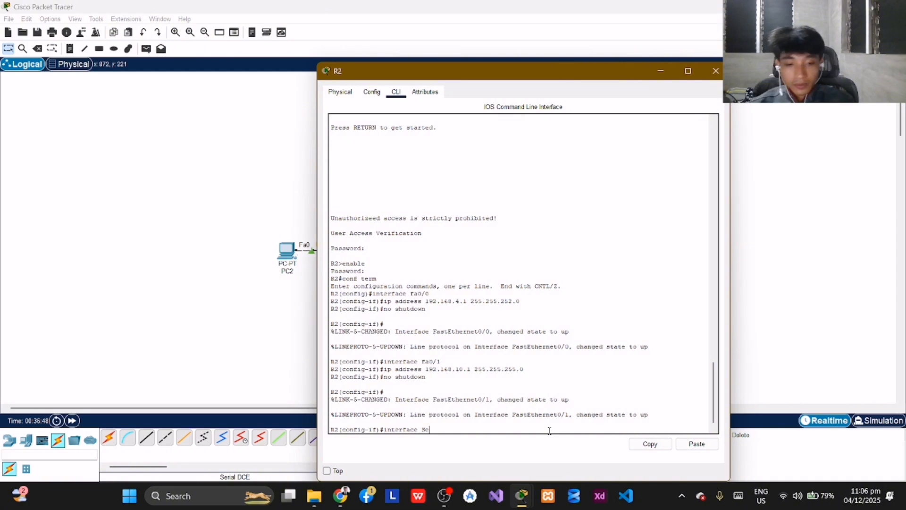
{"action": "type", "text": "0/0/1"}
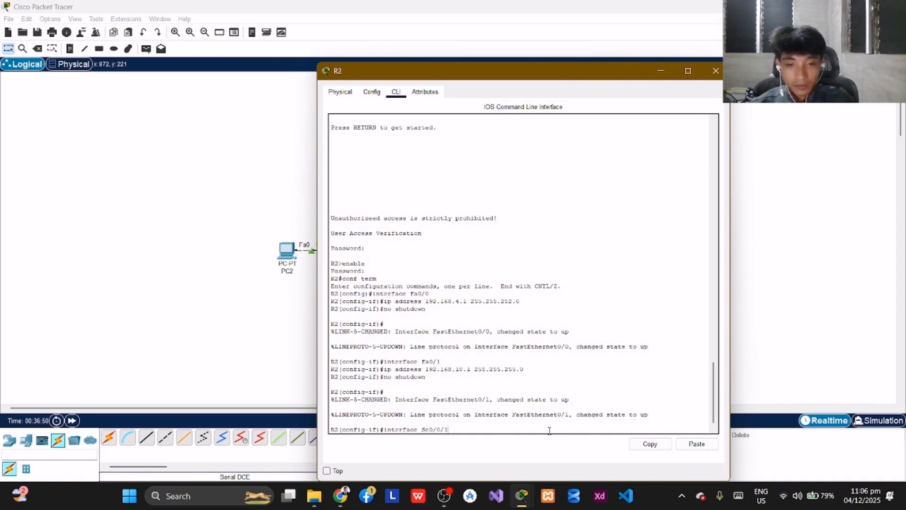
{"action": "key", "text": "BackSpace"}
{"action": "type", "text": "0"}
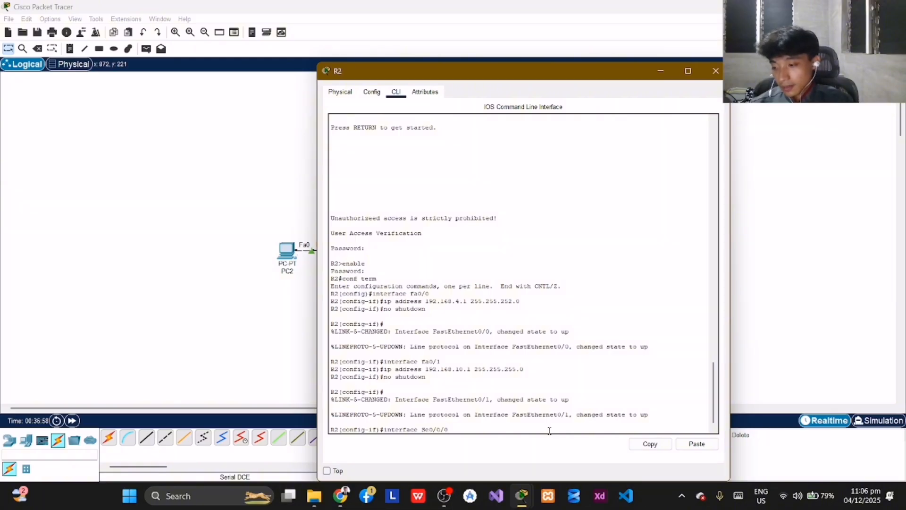
{"action": "key", "text": "Return"}
{"action": "type", "text": "ig-if)#i"}
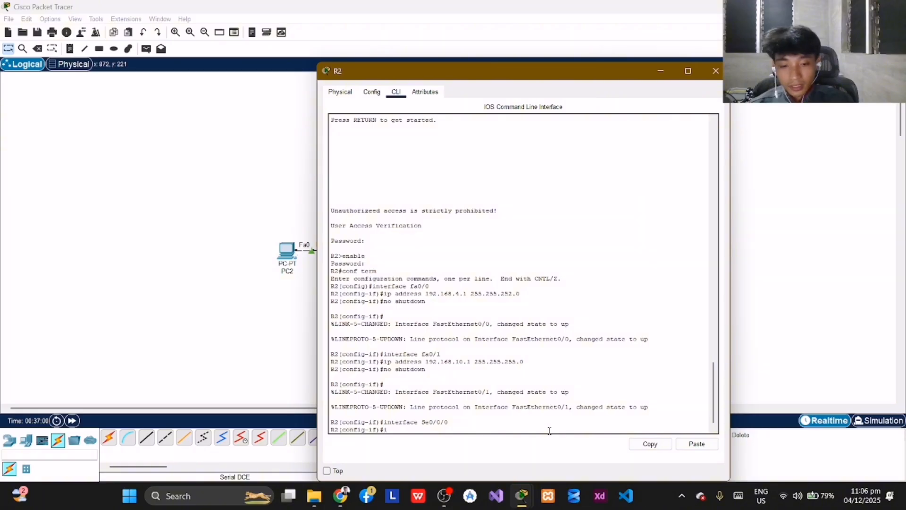
{"action": "type", "text": "p address"}
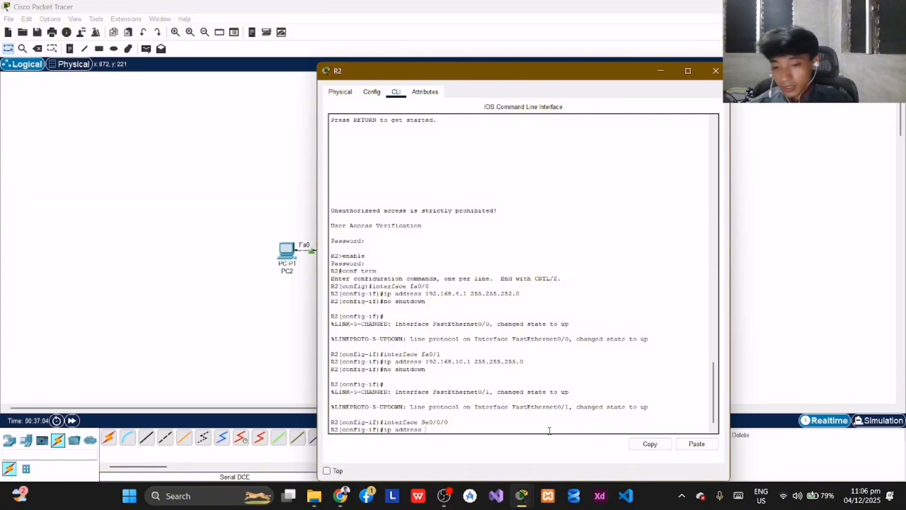
{"action": "type", "text": " 192.168."}
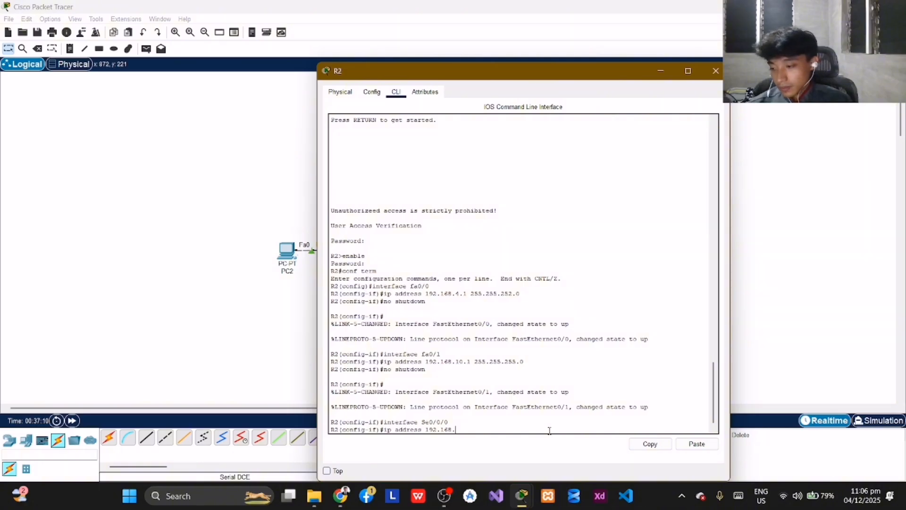
{"action": "type", "text": "11.193"}
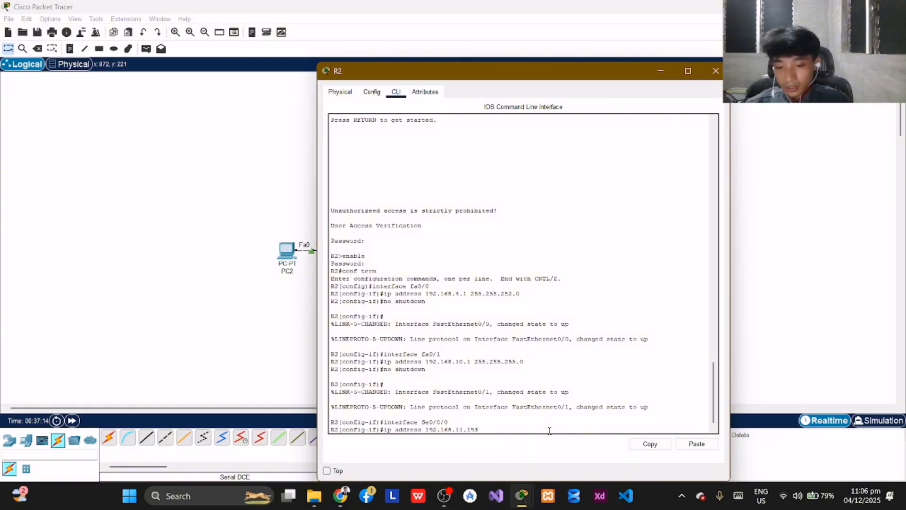
{"action": "type", "text": " 255."}
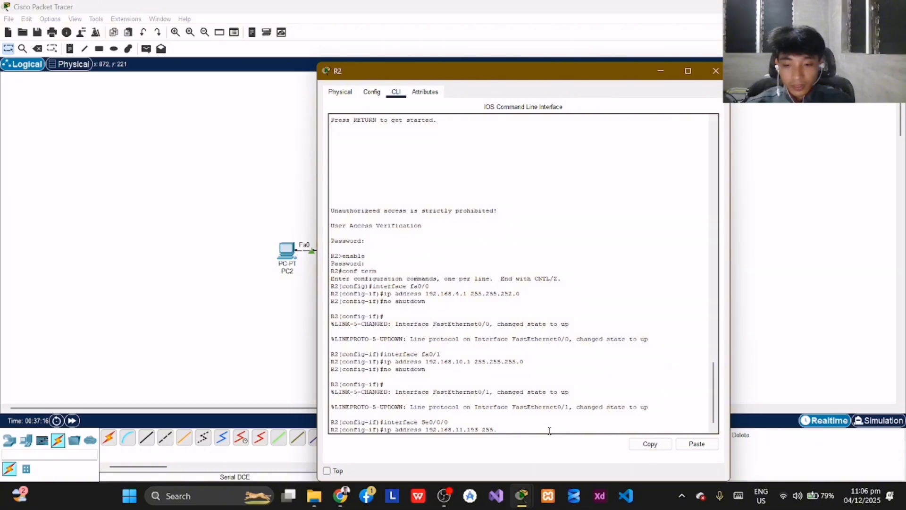
{"action": "type", "text": "255.2"}
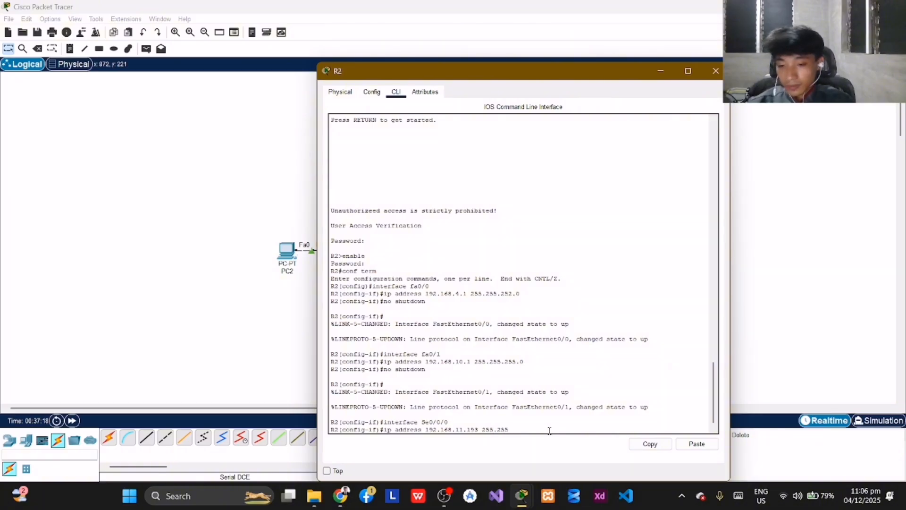
{"action": "type", "text": "55"}
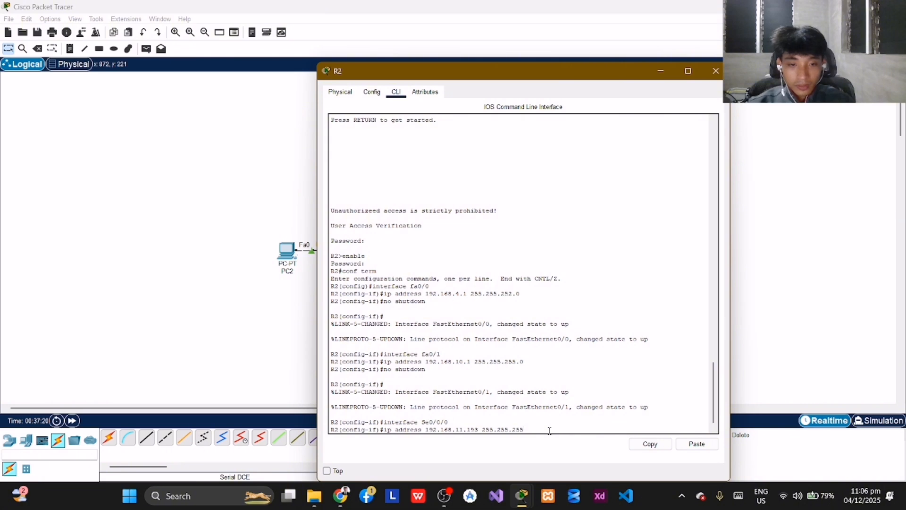
{"action": "type", "text": ".252"}
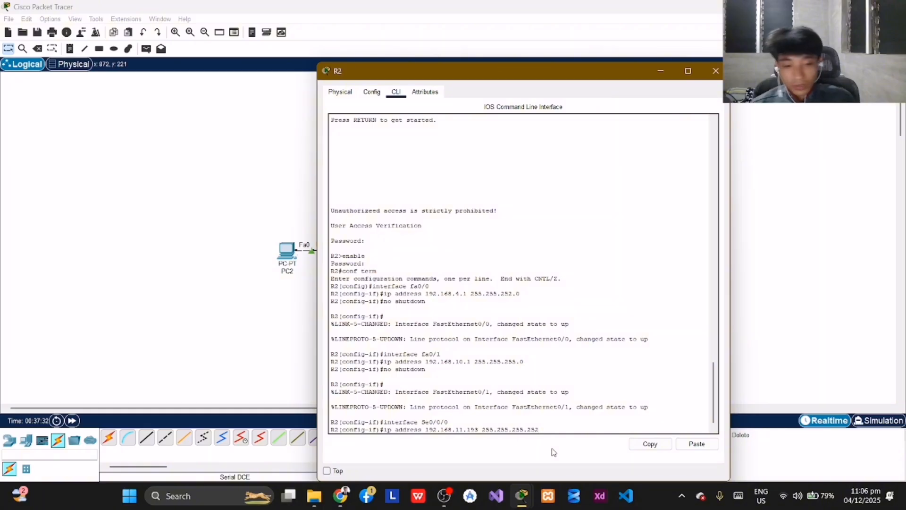
{"action": "key", "text": "Return"}
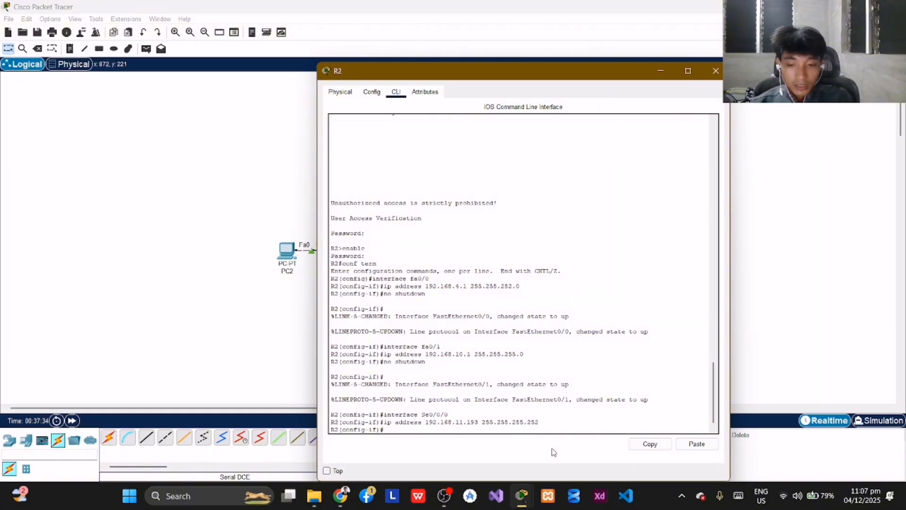
{"action": "type", "text": "no shu"}
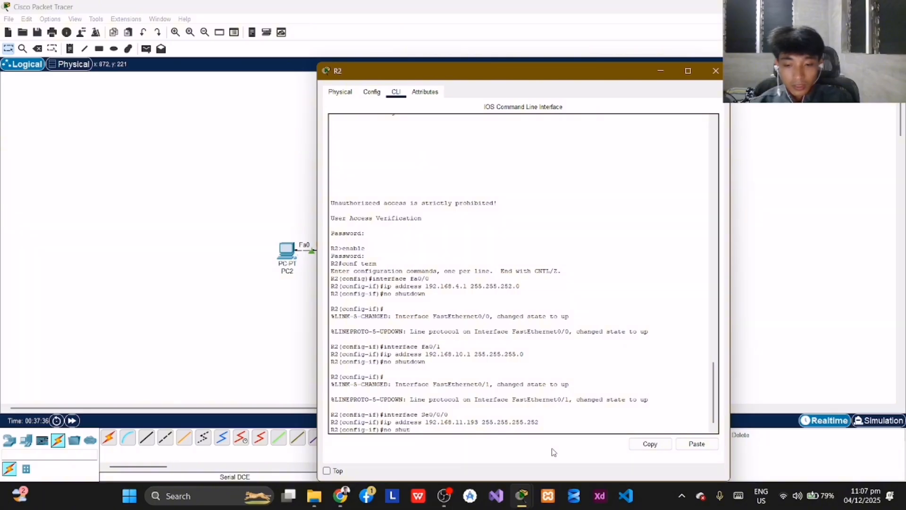
{"action": "type", "text": "tdown"}
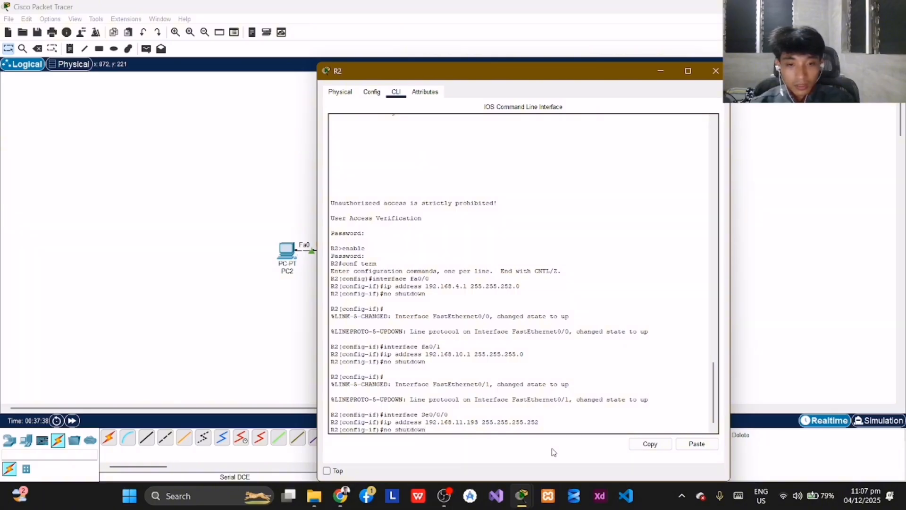
{"action": "key", "text": "Return"}
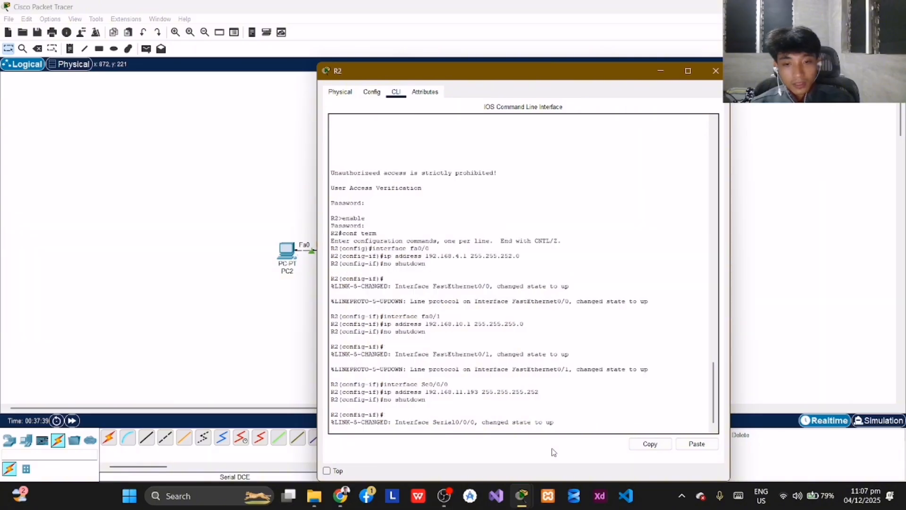
{"action": "key", "text": "Return"}
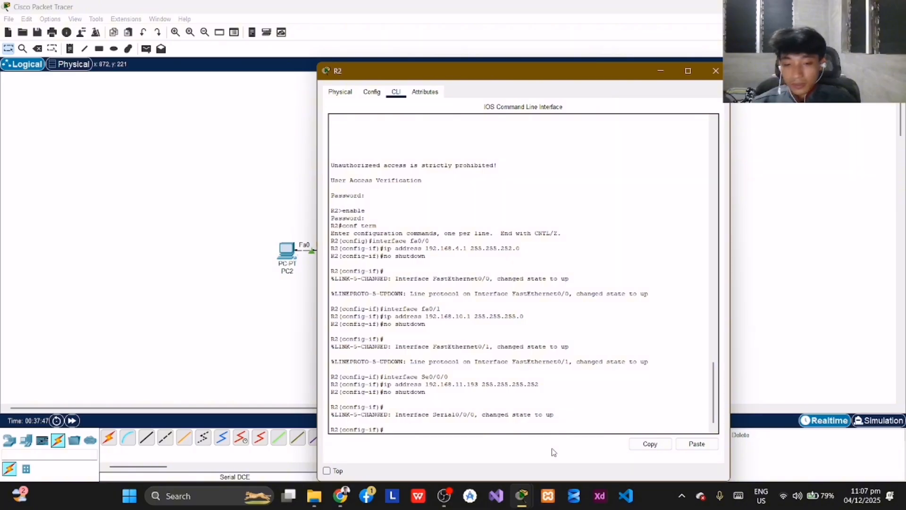
{"action": "type", "text": "inter"}
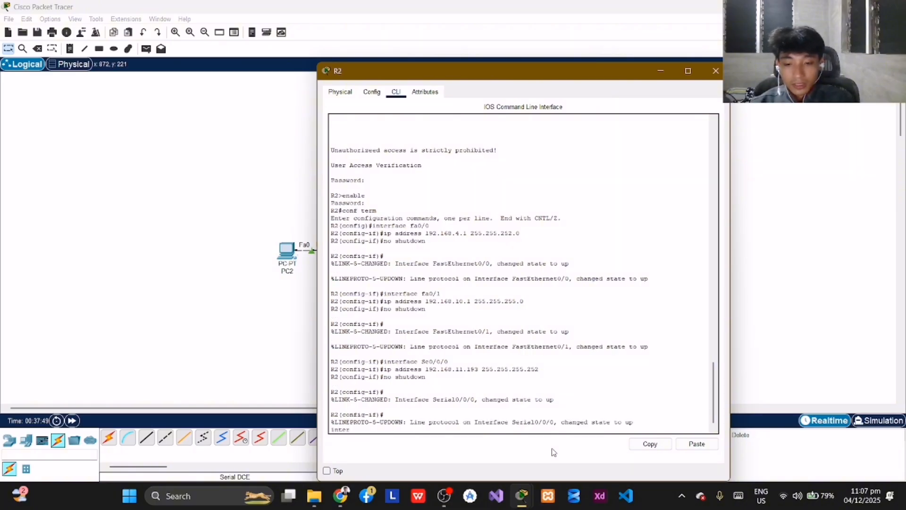
{"action": "type", "text": "f"}
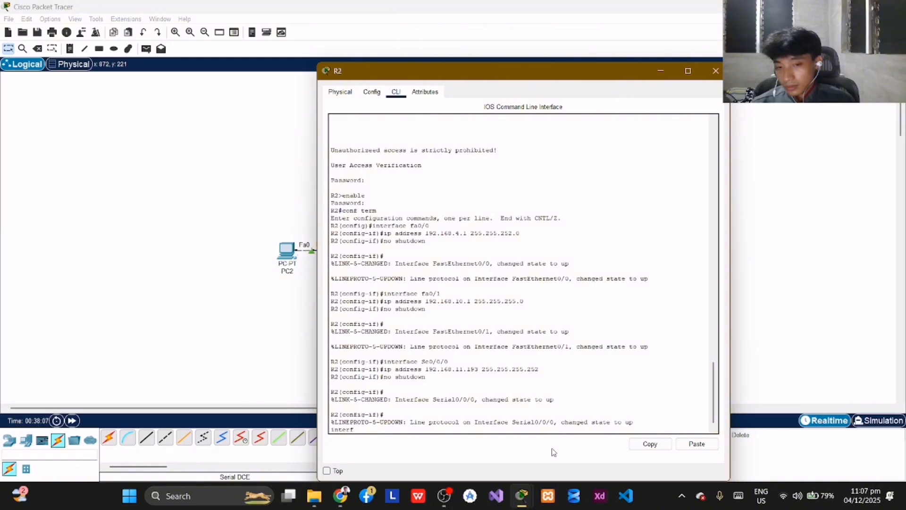
{"action": "key", "text": "BackSpace"}
{"action": "key", "text": "BackSpace"}
{"action": "key", "text": "BackSpace"}
{"action": "key", "text": "BackSpace"}
{"action": "key", "text": "BackSpace"}
{"action": "key", "text": "BackSpace"}
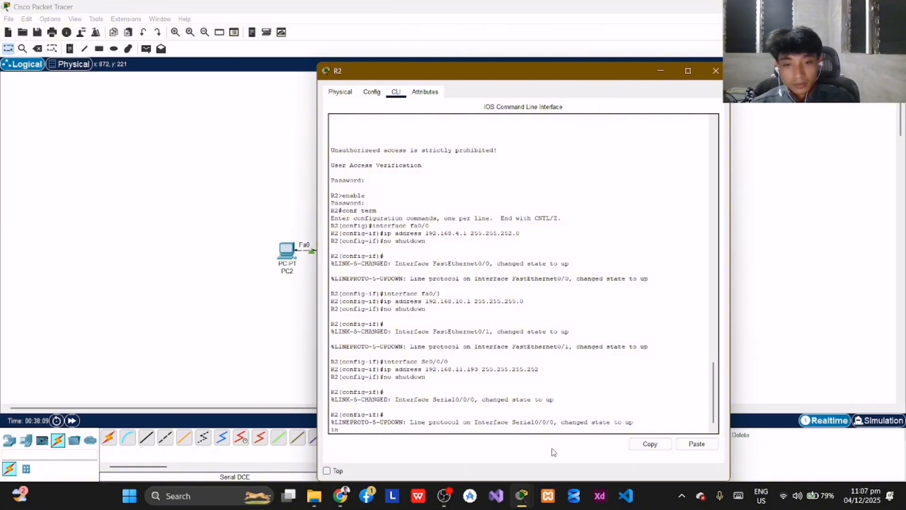
{"action": "key", "text": "Return"}
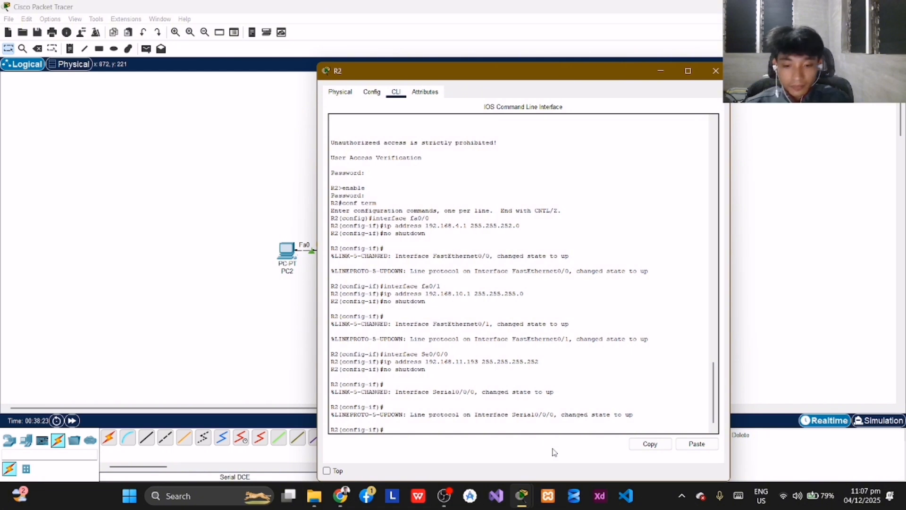
Configure Se0/0/1 with 192.168.11.198 255.255.255.252 and enable it with no shutdown
{"action": "type", "text": "interface"}
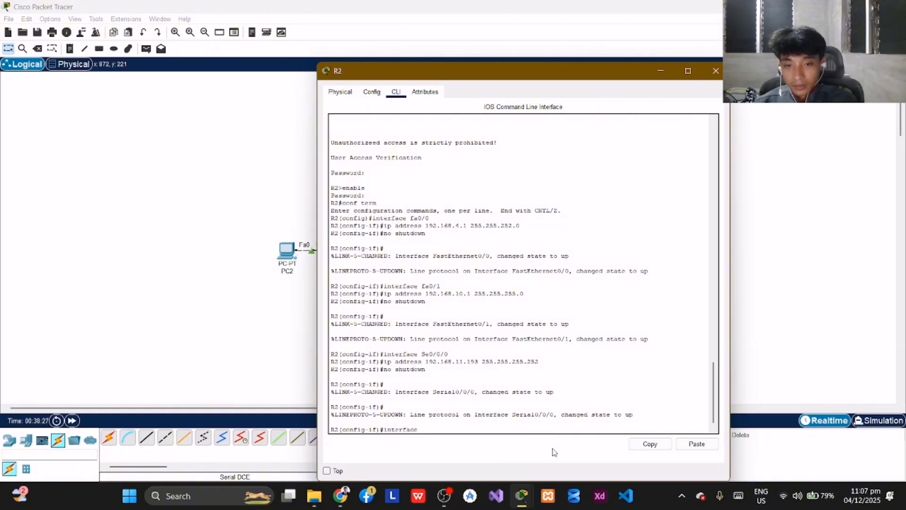
{"action": "type", "text": " se"}
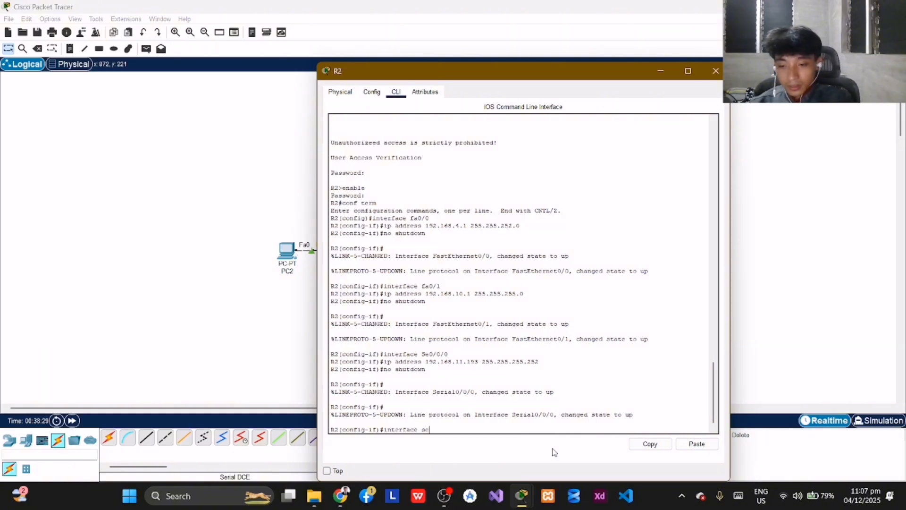
{"action": "type", "text": "0/0/1"}
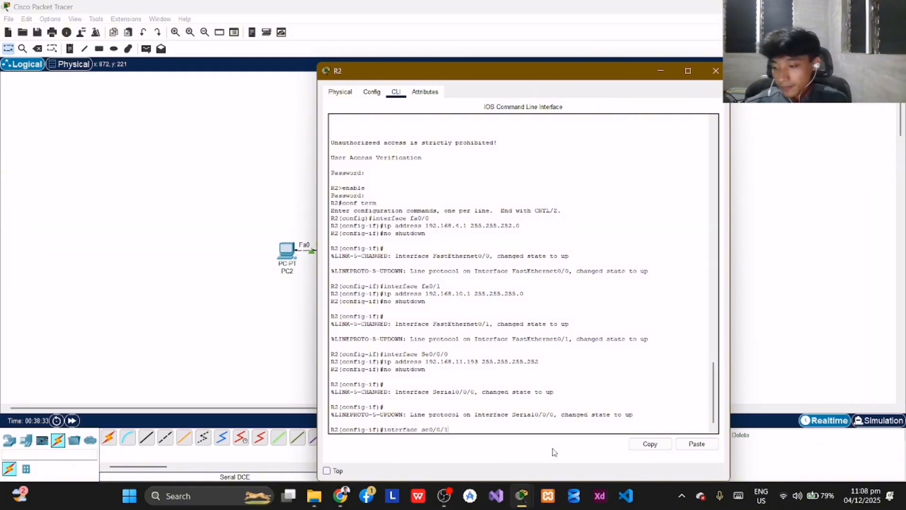
{"action": "key", "text": "Return"}
{"action": "type", "text": "ip address"}
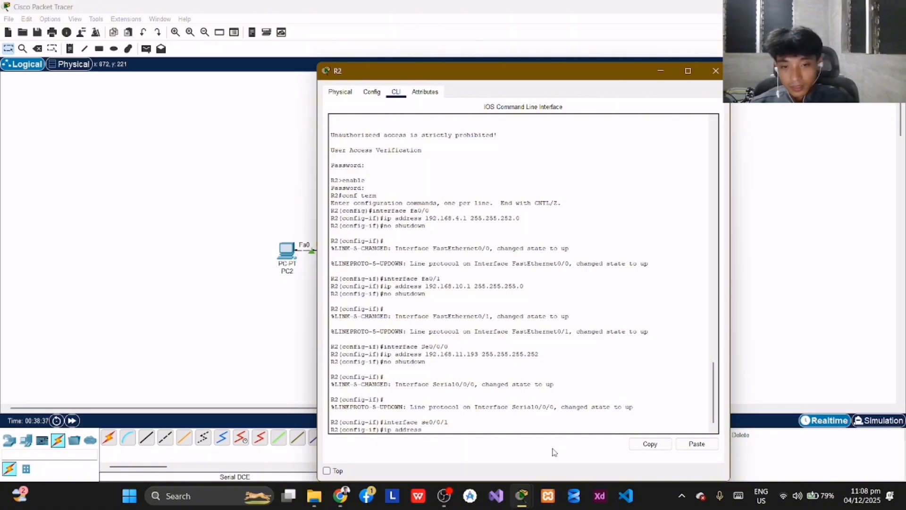
{"action": "type", "text": " 192.1"}
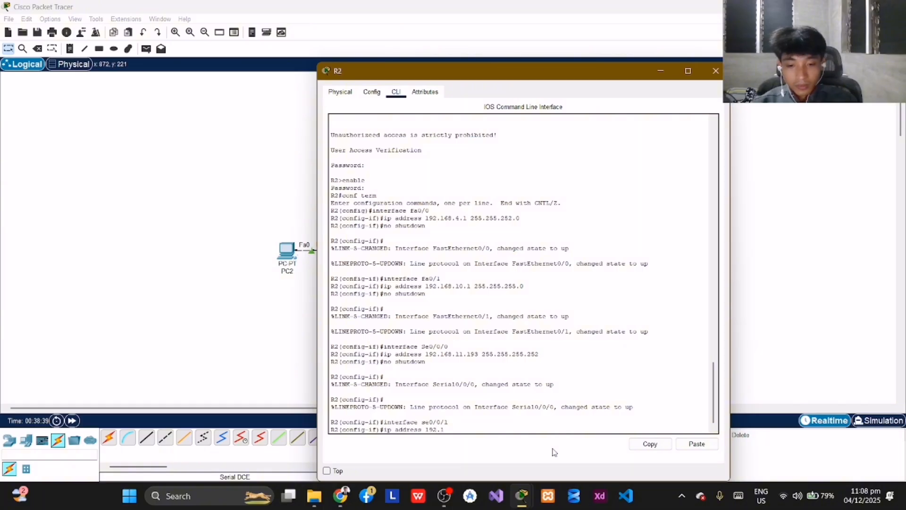
{"action": "type", "text": "68"}
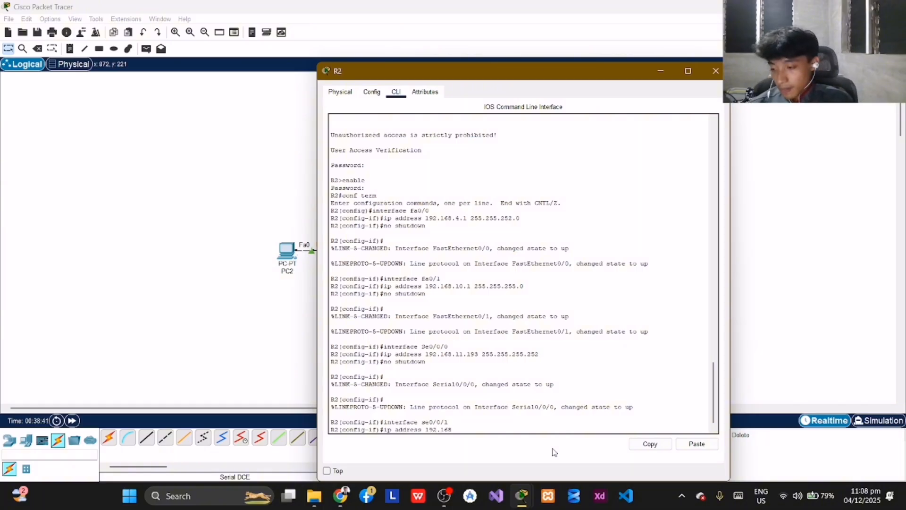
{"action": "type", "text": ".11."}
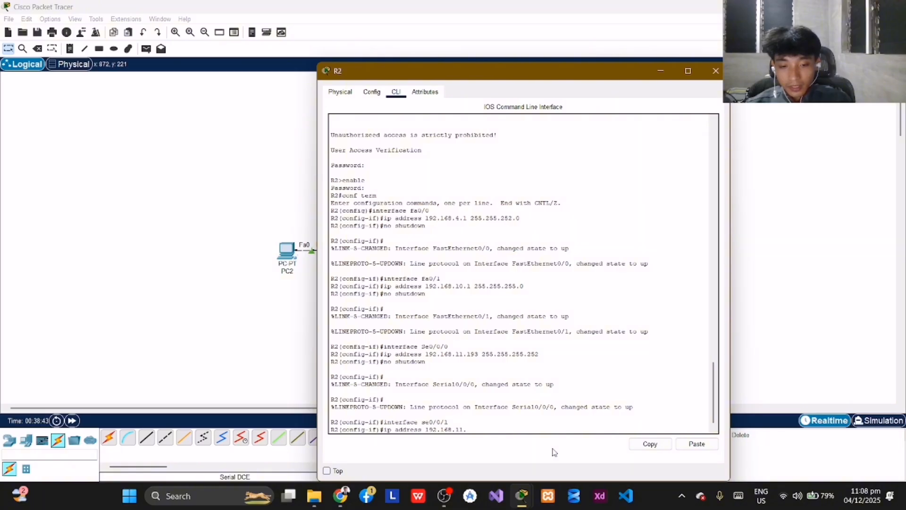
{"action": "type", "text": "19"}
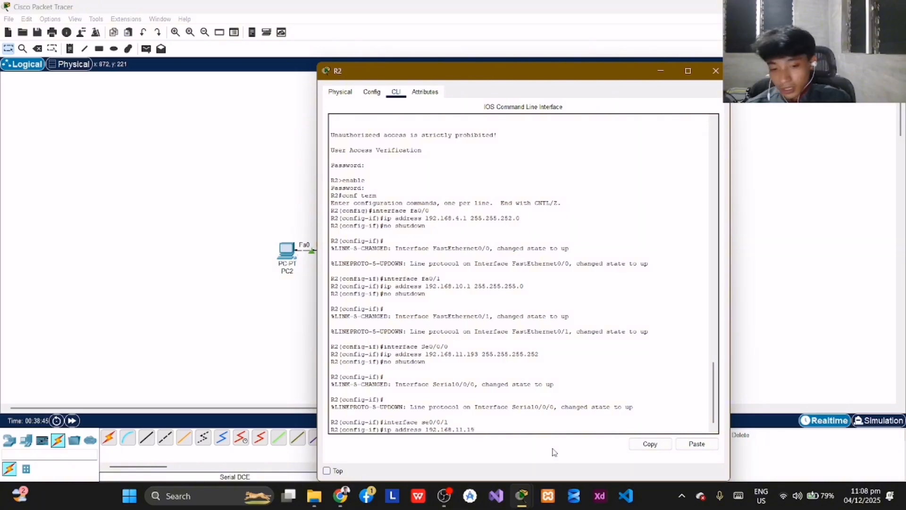
{"action": "type", "text": "8 255.2"}
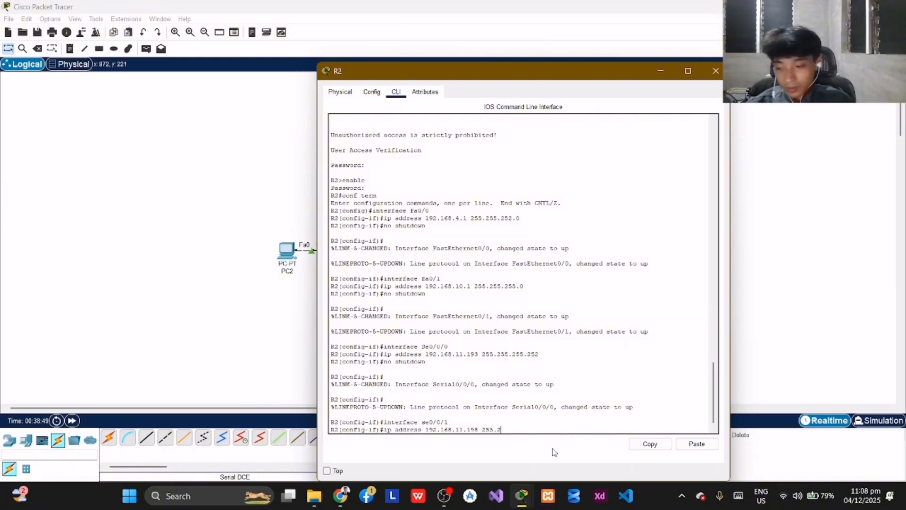
{"action": "type", "text": "55.2"}
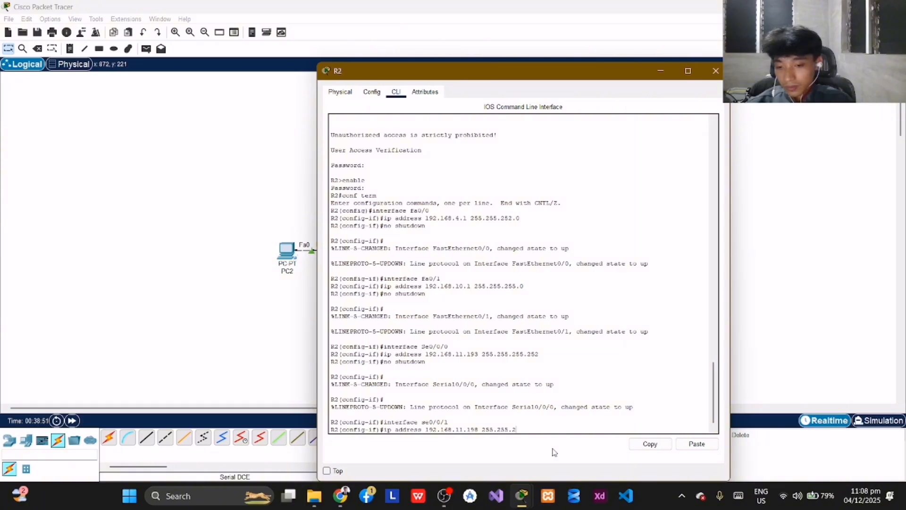
{"action": "type", "text": "55."}
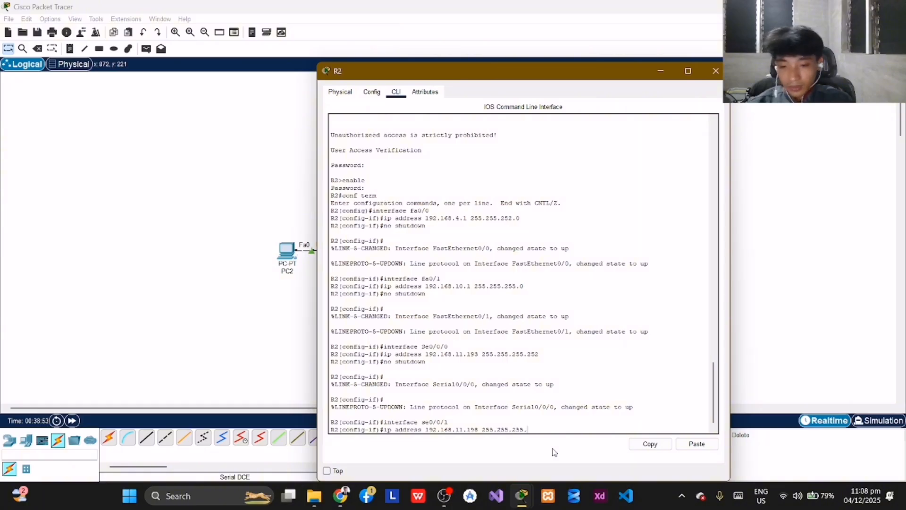
{"action": "type", "text": "252"}
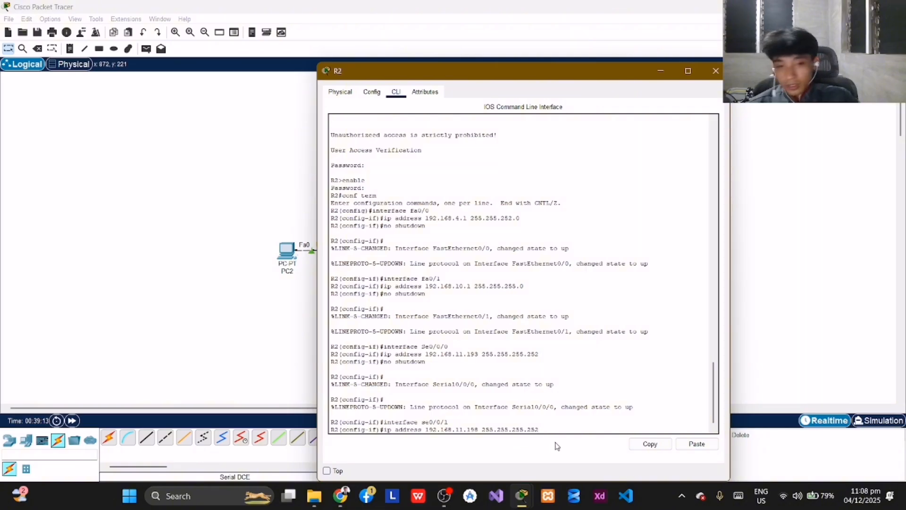
{"action": "key", "text": "Return"}
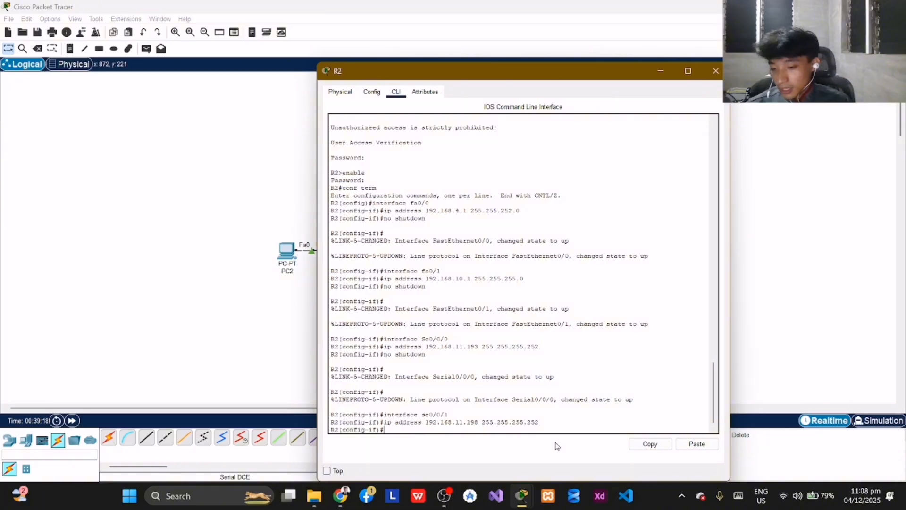
{"action": "type", "text": "no"}
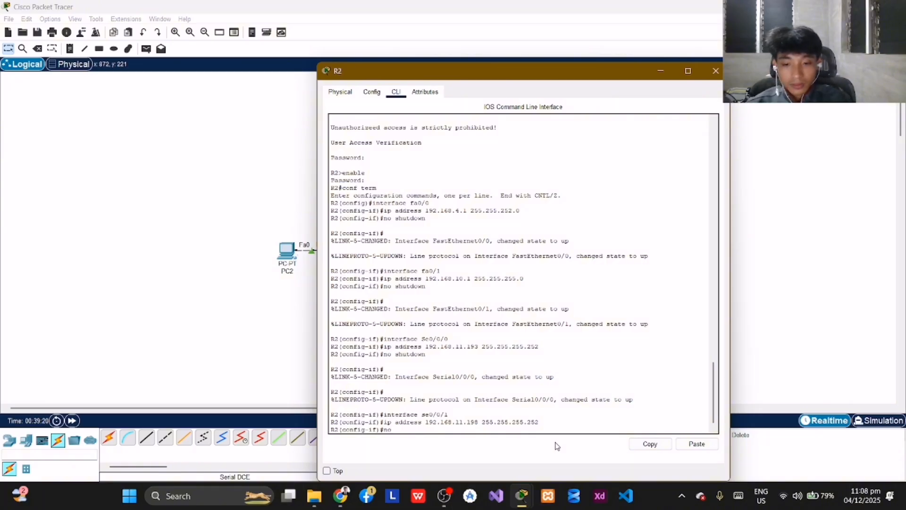
{"action": "type", "text": " shutdown"}
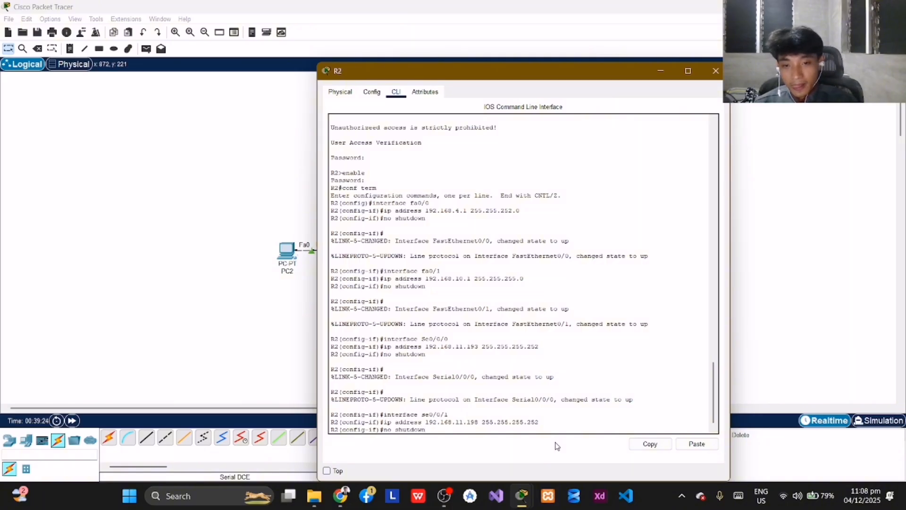
{"action": "key", "text": "Return"}
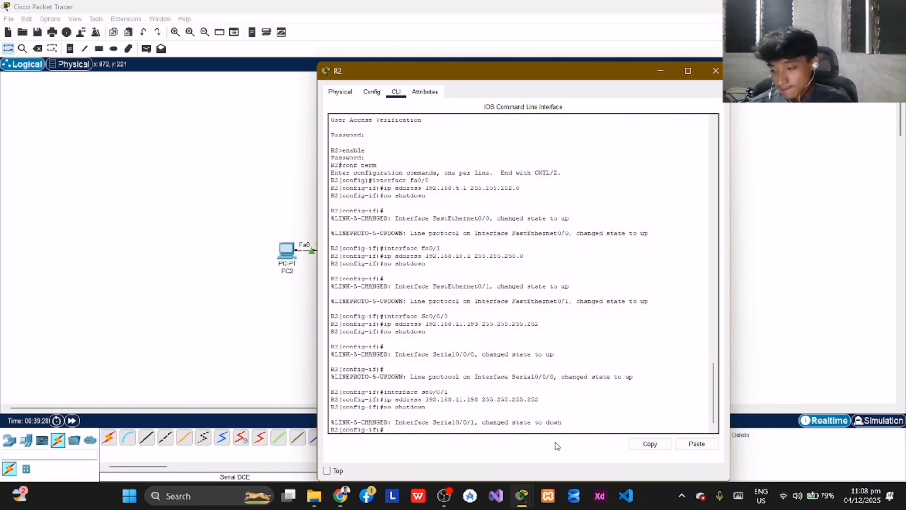
Exit to global configuration and type the route to 192.168.8.0 255.255.254.0 via 192.168.11.194
{"action": "type", "text": "exi"}
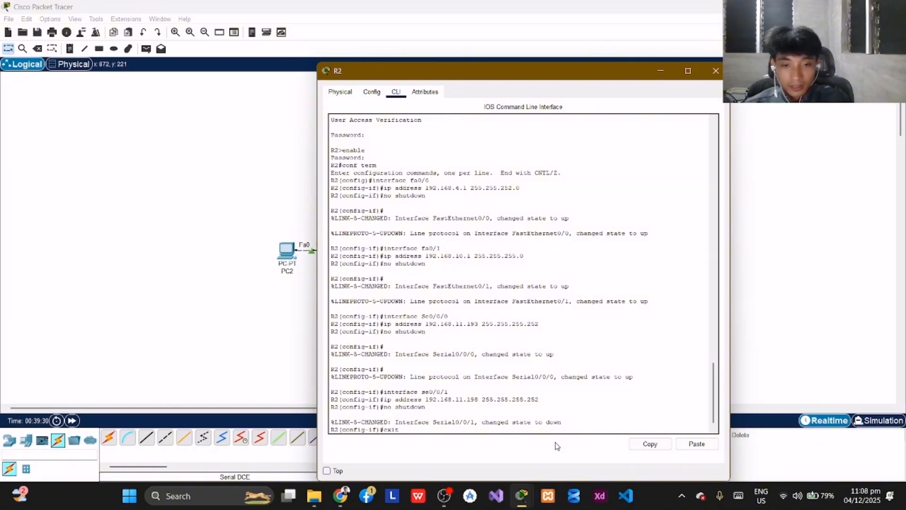
{"action": "type", "text": "t"}
{"action": "key", "text": "Return"}
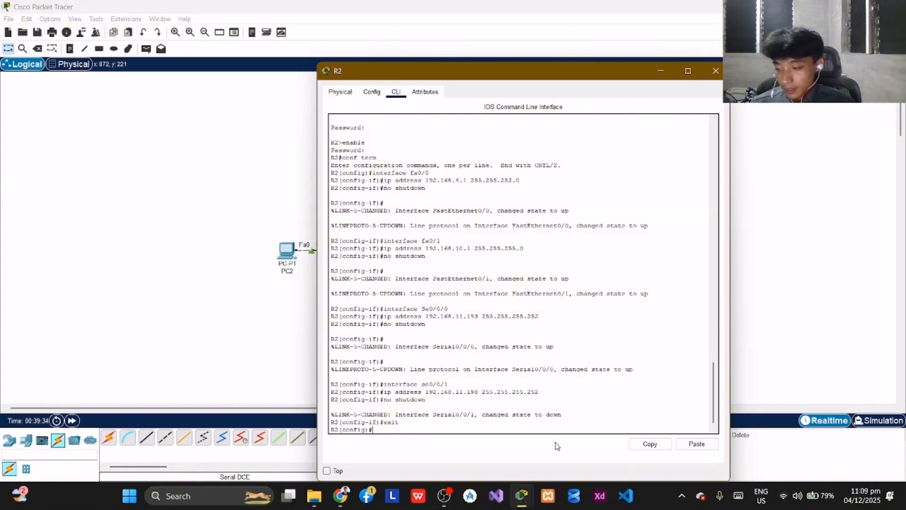
{"action": "type", "text": "ip route"}
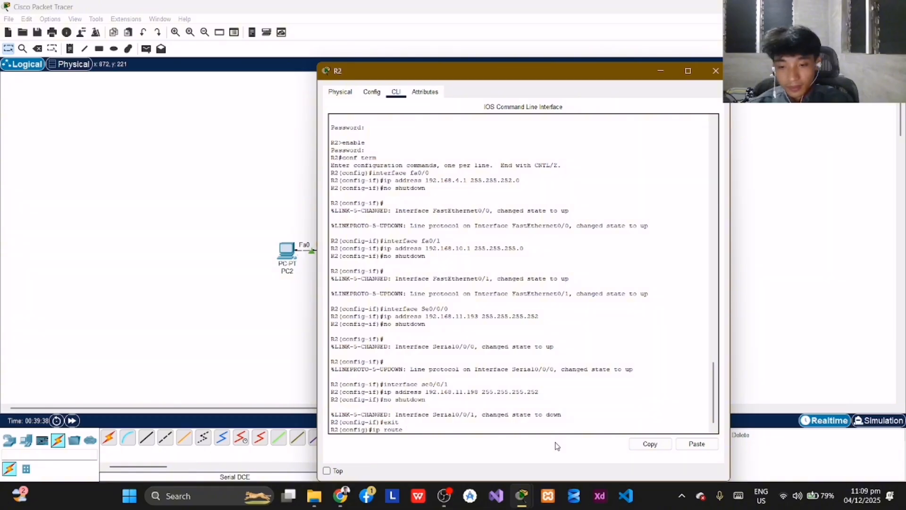
{"action": "type", "text": " 192.168"}
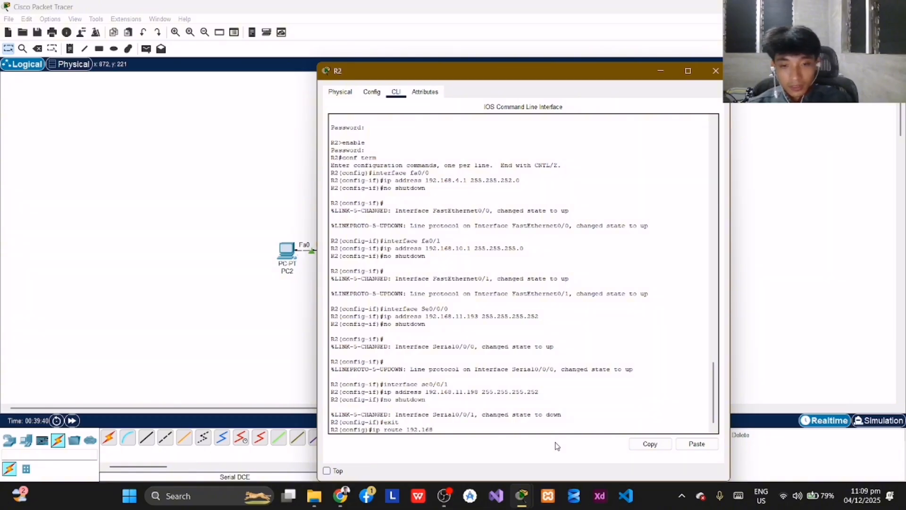
{"action": "type", "text": "."}
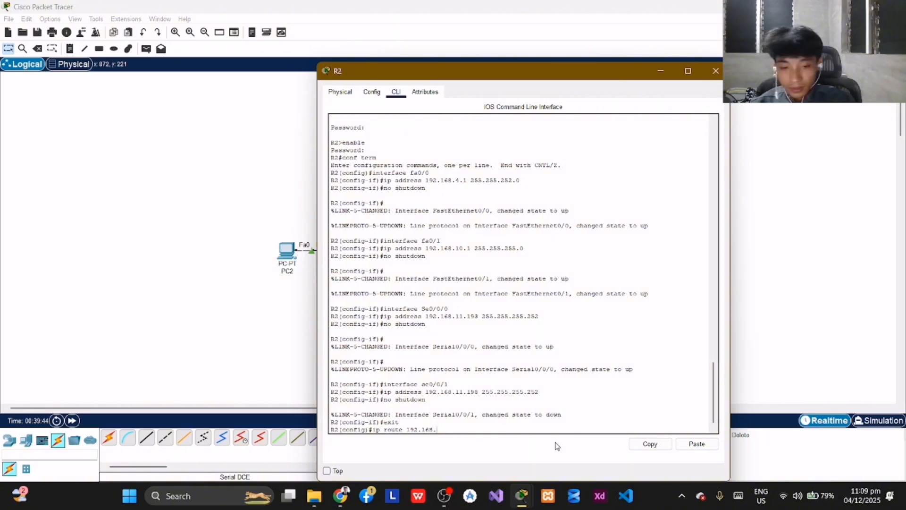
{"action": "type", "text": "8.0"}
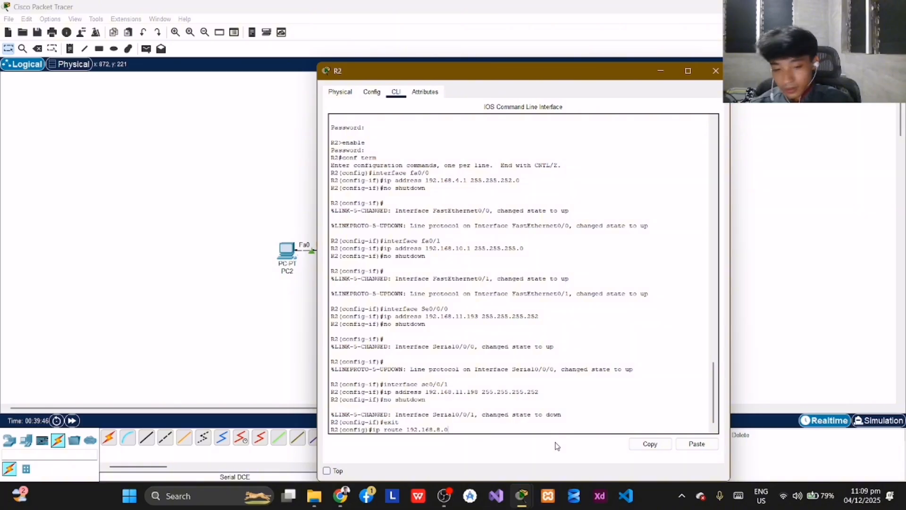
{"action": "type", "text": " 255"}
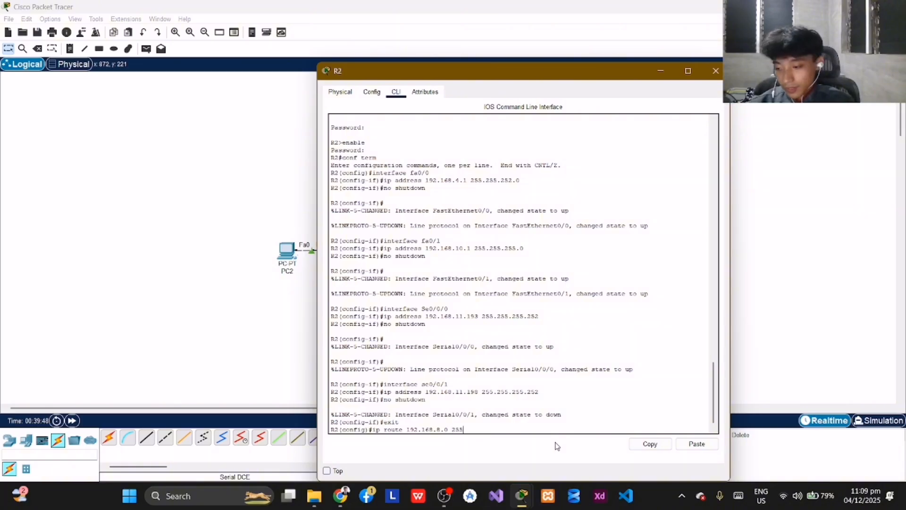
{"action": "type", "text": ".255.2"}
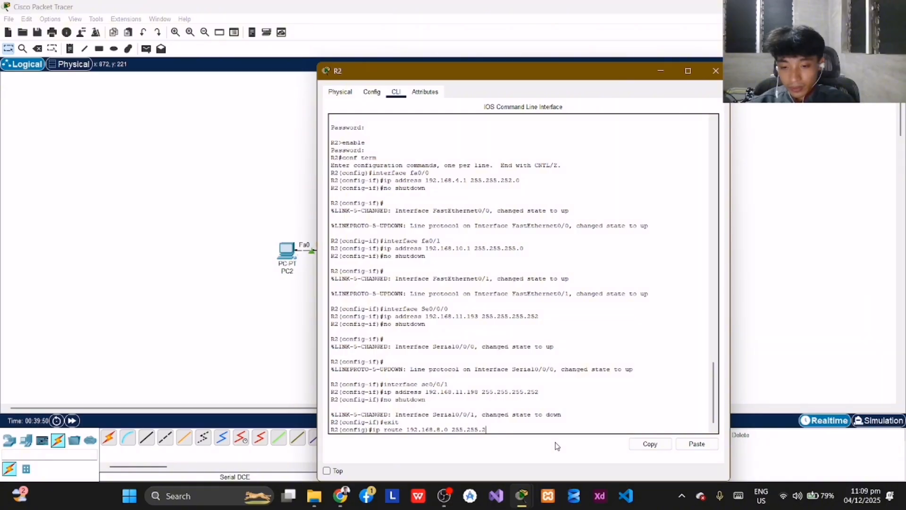
{"action": "type", "text": "54."}
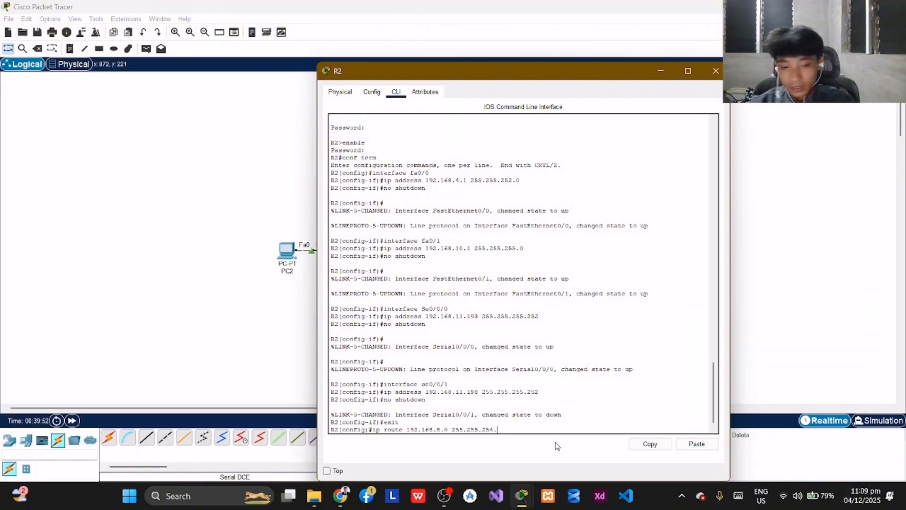
{"action": "type", "text": "0"}
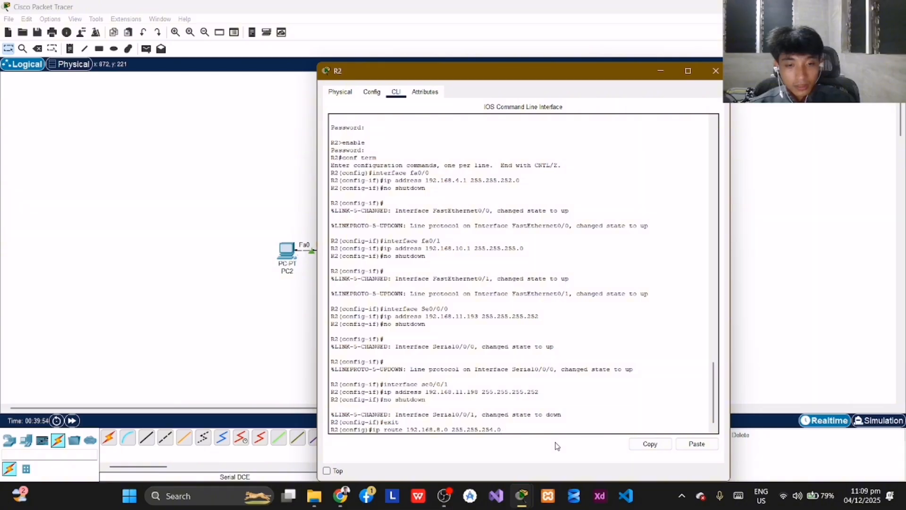
{"action": "type", "text": " 192"}
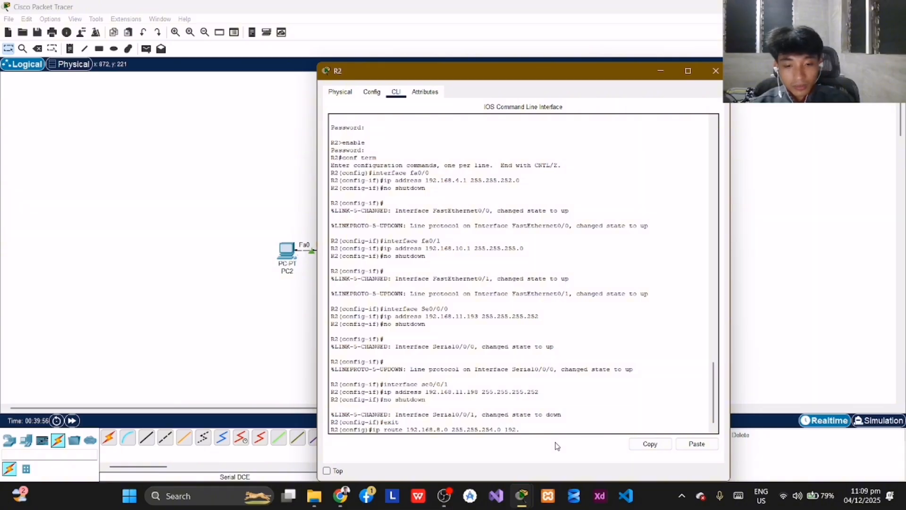
{"action": "type", "text": ".168."}
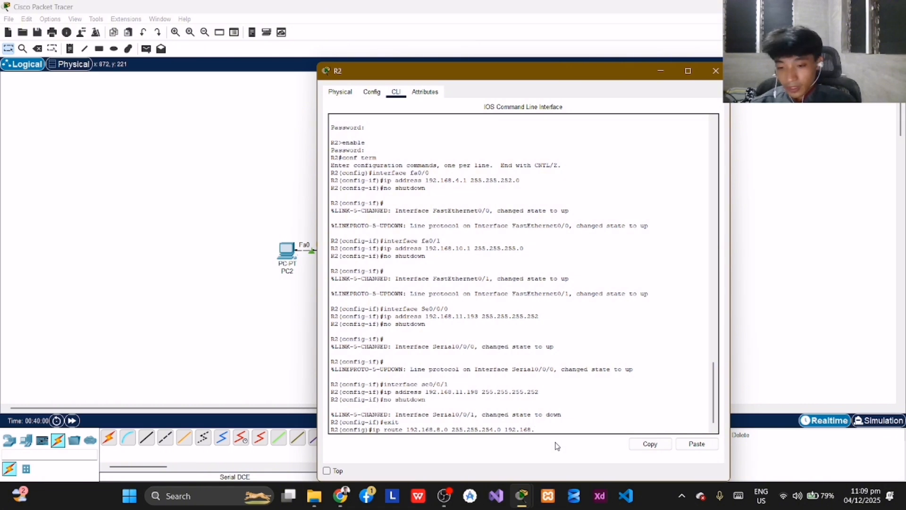
{"action": "type", "text": "11.194"}
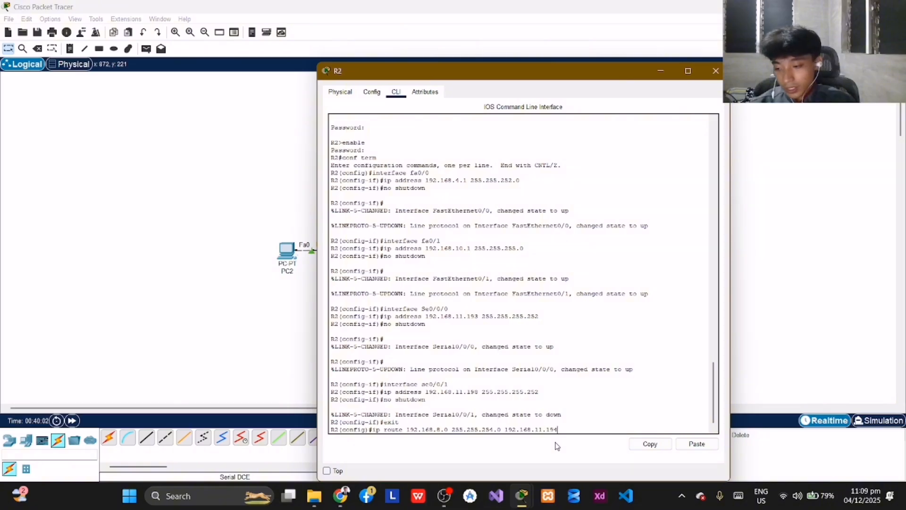
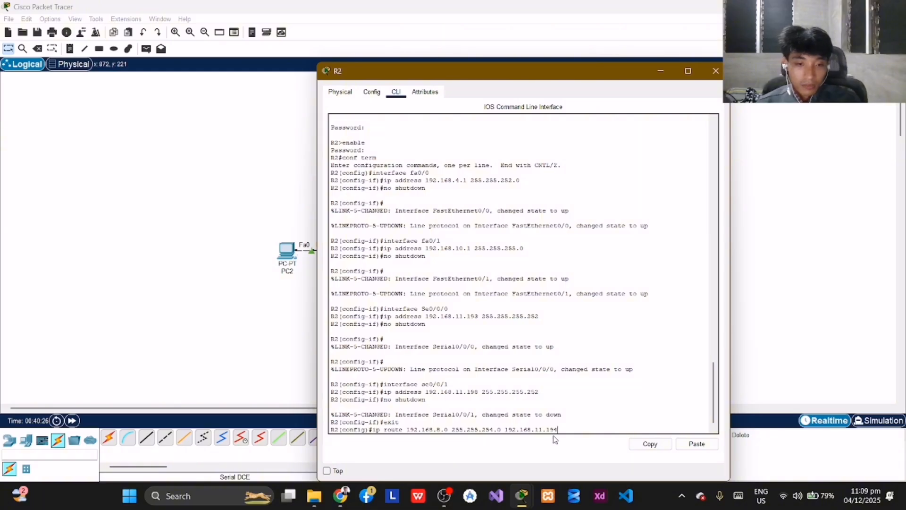
Submit R2's route to 192.168.8.0, then type the route to 192.168.11.0 255.255.255.128 via 192.168.11.194
{"action": "key", "text": "Return"}
{"action": "type", "text": "ip"}
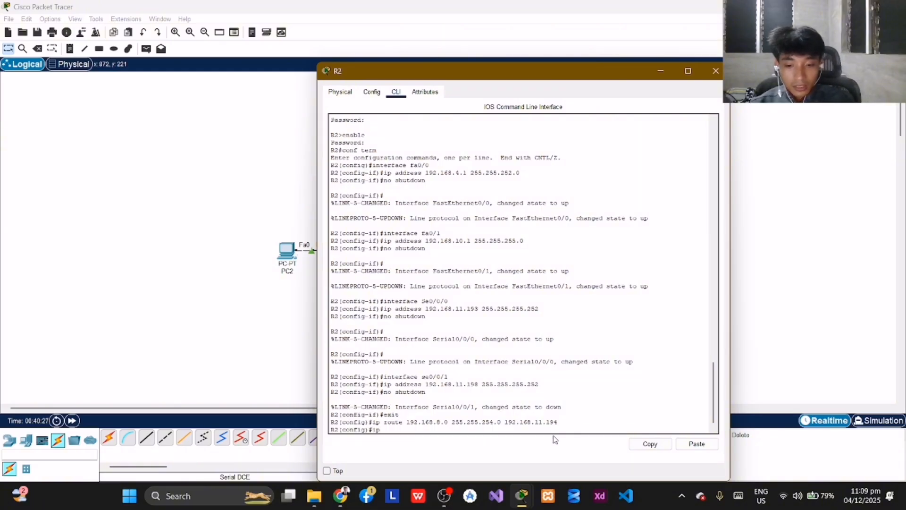
{"action": "type", "text": " ri"}
{"action": "key", "text": "BackSpace"}
{"action": "type", "text": "o"}
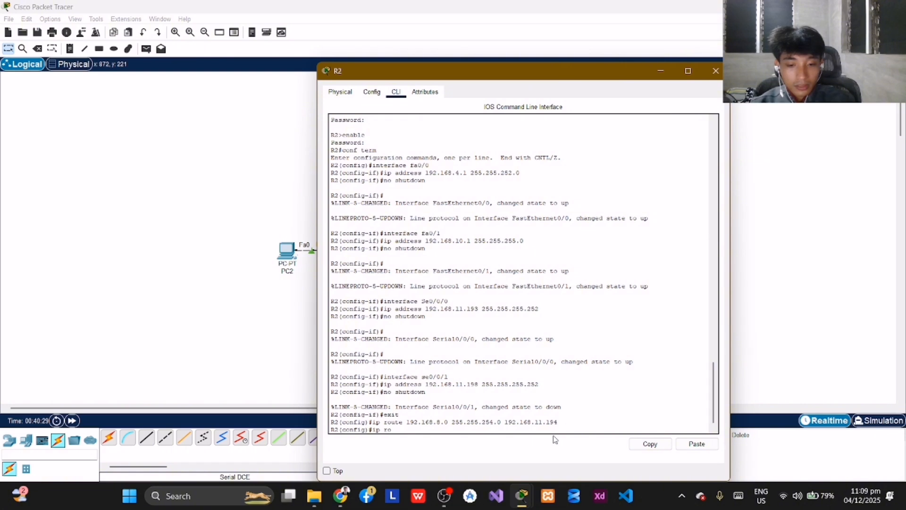
{"action": "type", "text": "ute"}
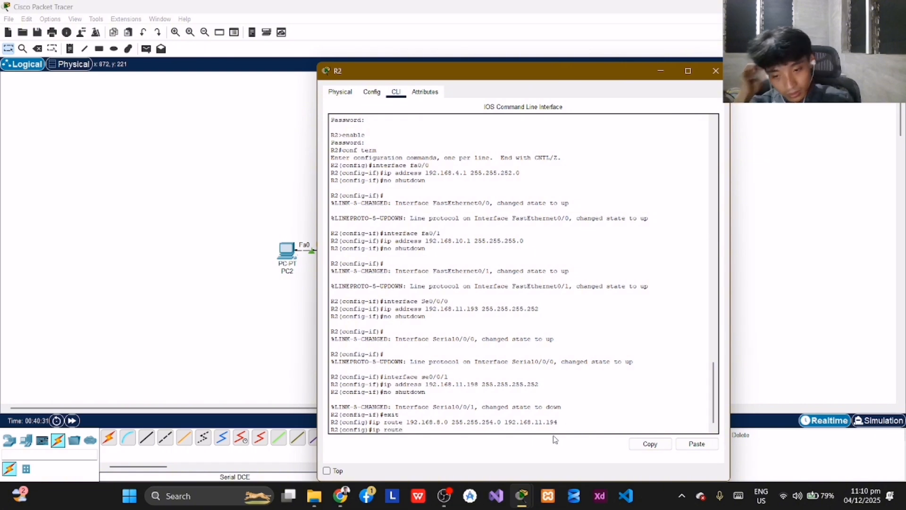
{"action": "type", "text": " 192"}
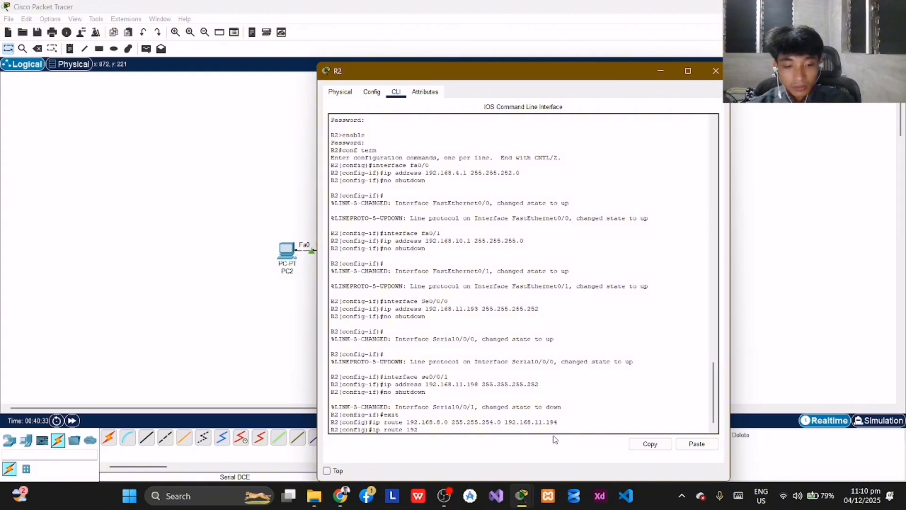
{"action": "type", "text": ".168"}
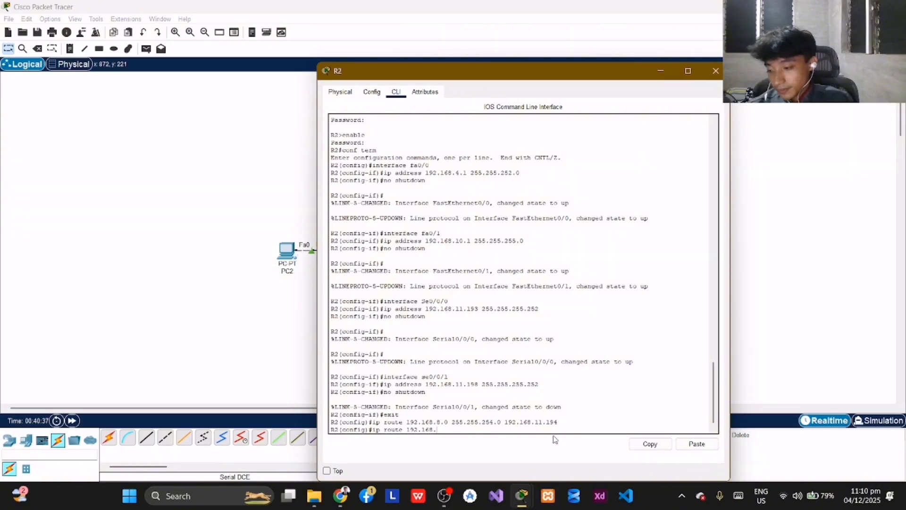
{"action": "type", "text": ".11."}
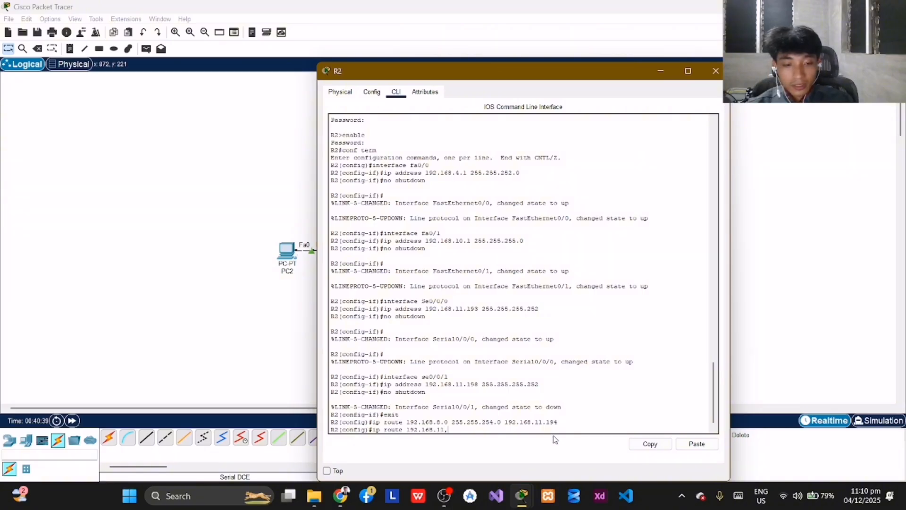
{"action": "key", "text": "BackSpace"}
{"action": "type", "text": "."}
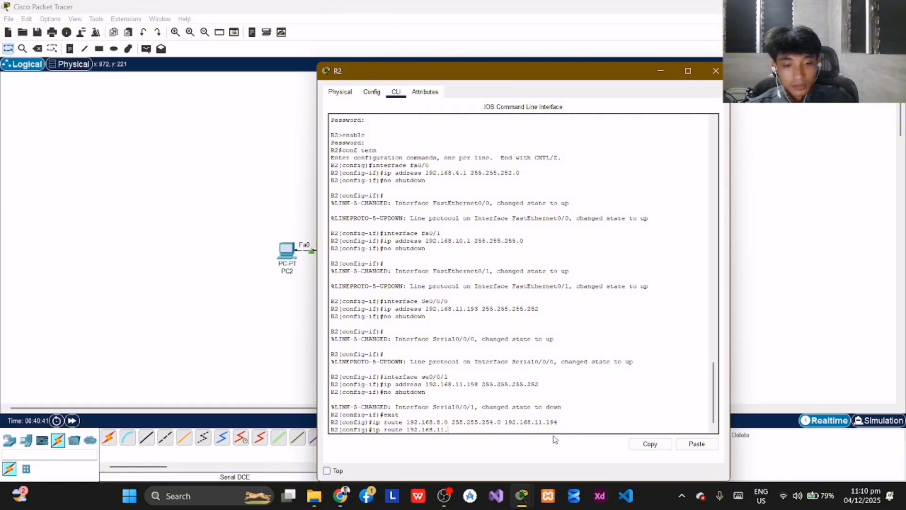
{"action": "type", "text": "0"}
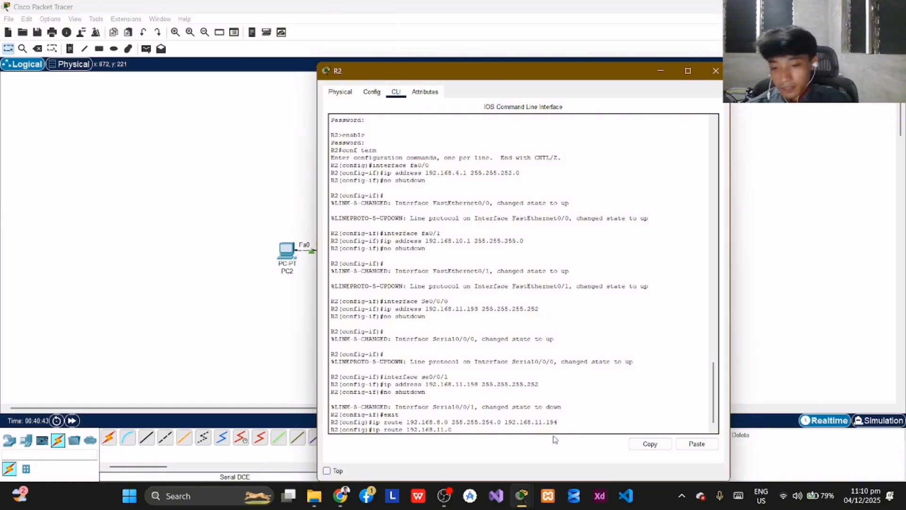
{"action": "type", "text": " 25"}
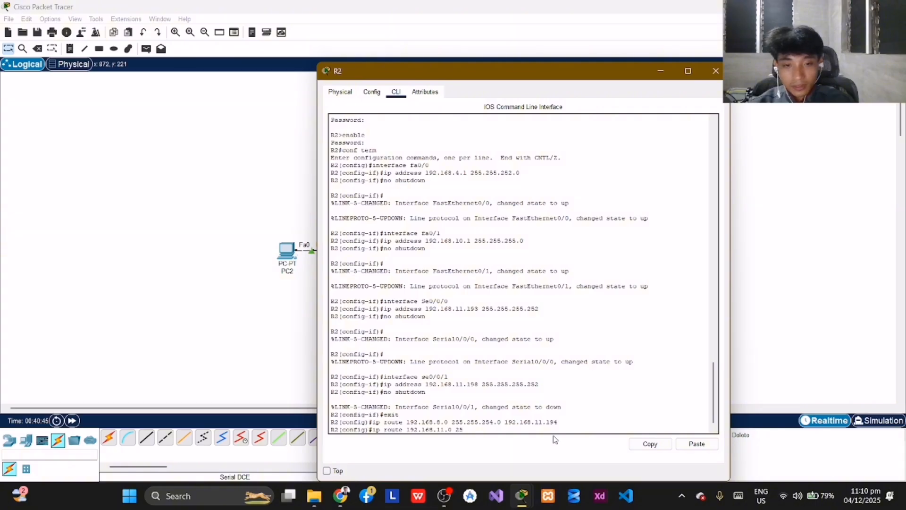
{"action": "type", "text": "5"}
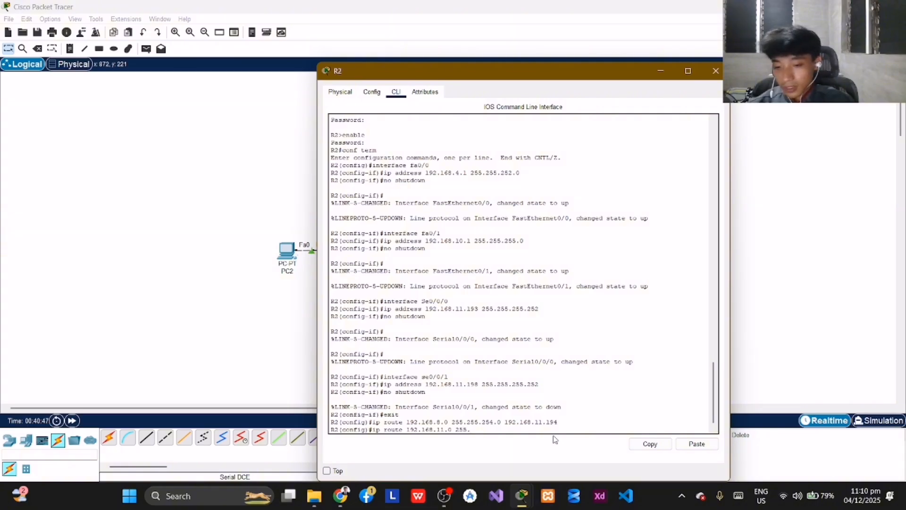
{"action": "type", "text": ".255.2"}
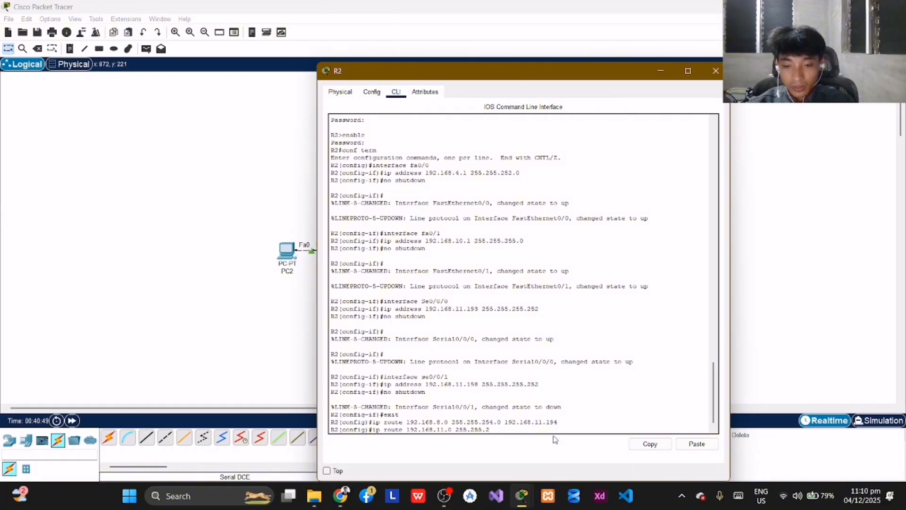
{"action": "type", "text": "55."}
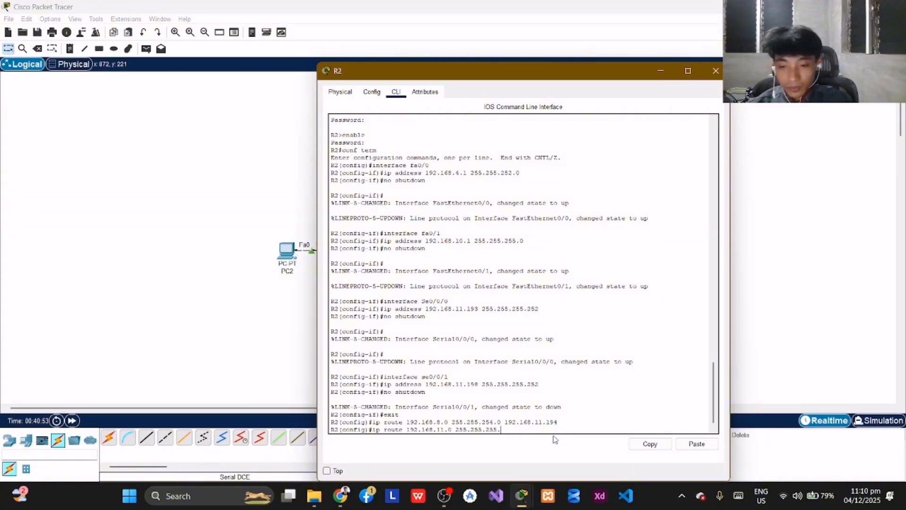
{"action": "type", "text": "128"}
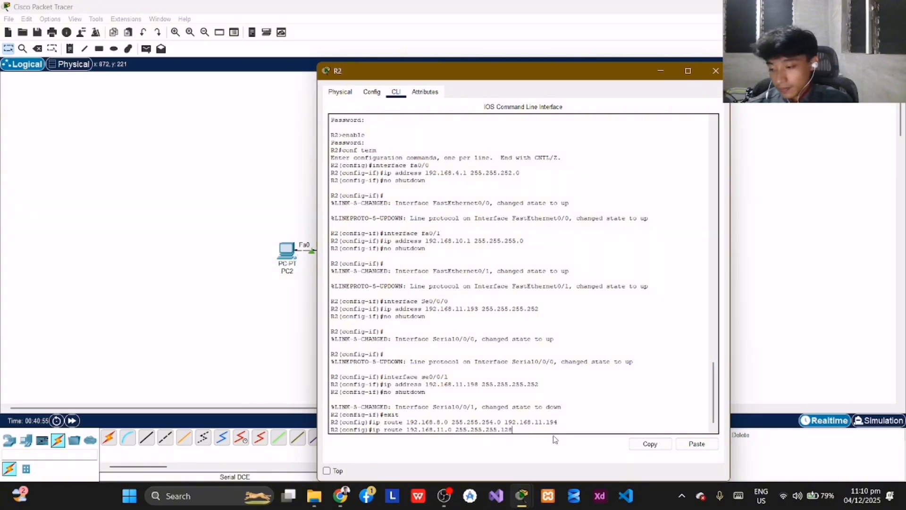
{"action": "type", "text": " 192"}
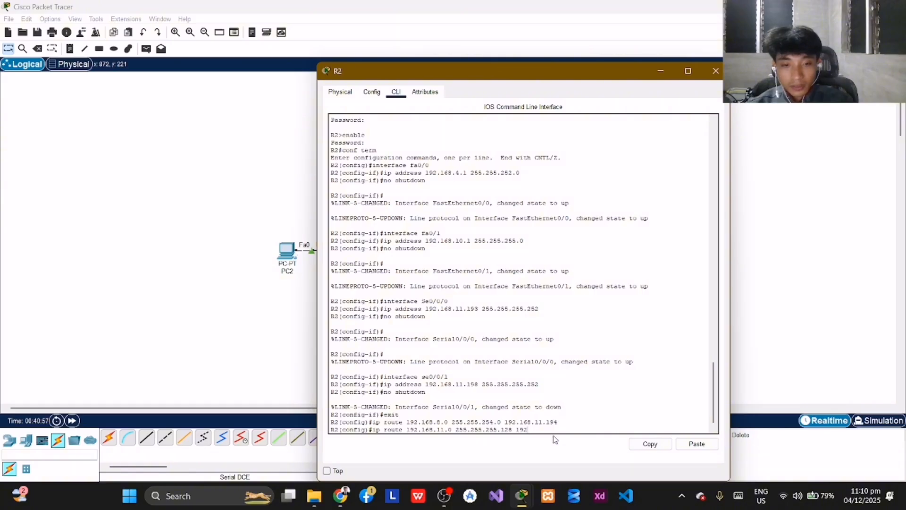
{"action": "type", "text": ".1"}
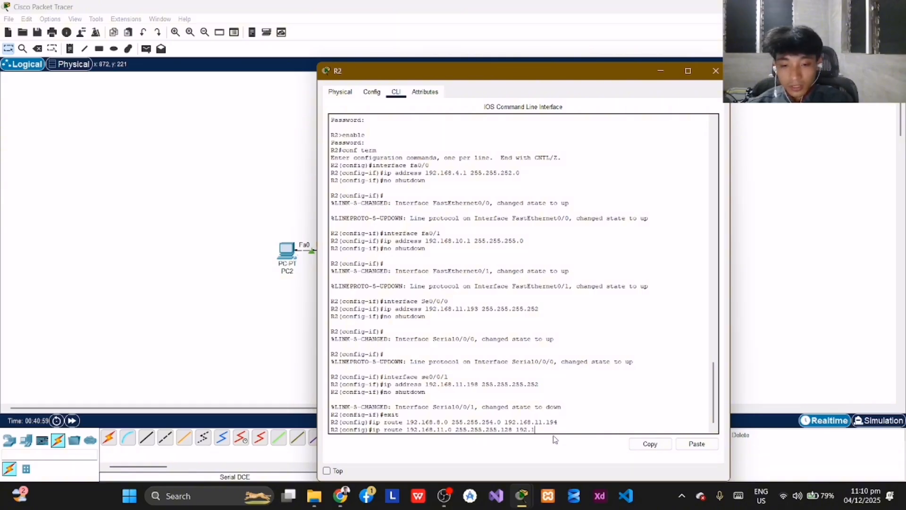
{"action": "type", "text": "68."}
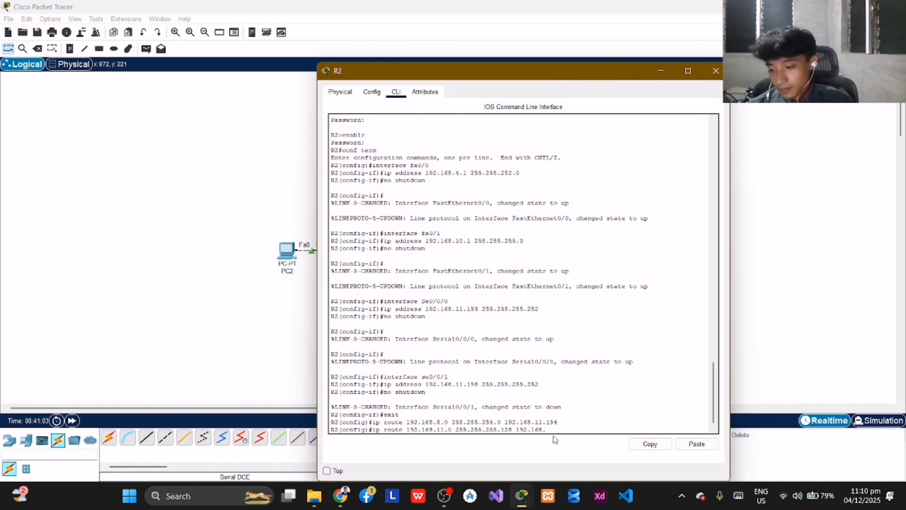
{"action": "type", "text": "11.194"}
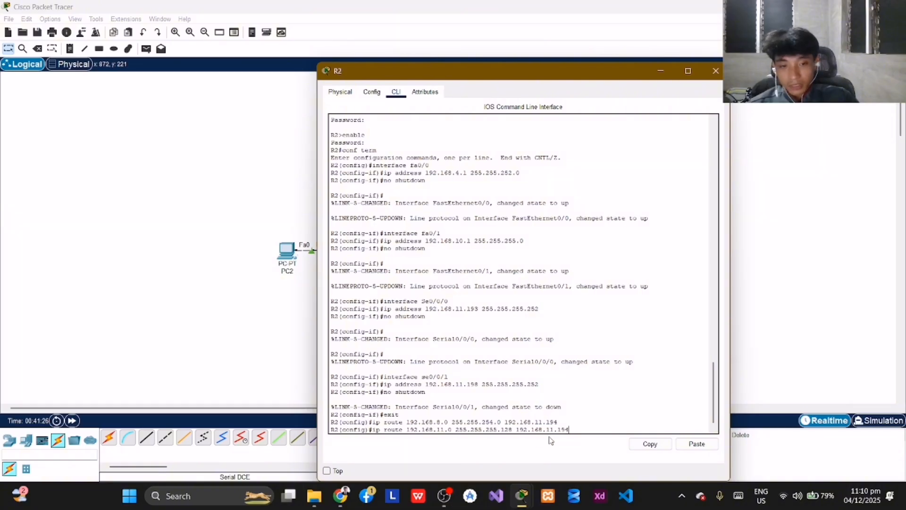
Submit the 192.168.11.0 route, then type ip route 192.168.11.128 255.255.255.192 192.168.11.202
{"action": "key", "text": "Return"}
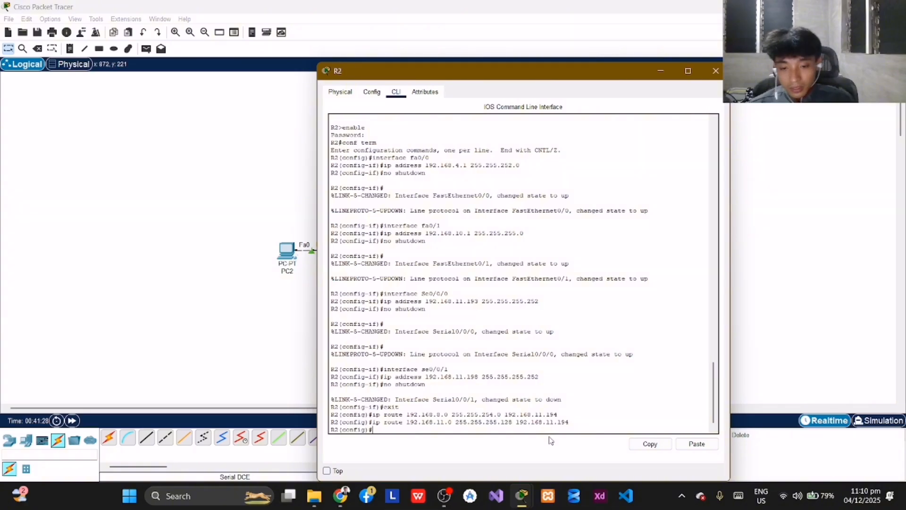
{"action": "type", "text": "ip"}
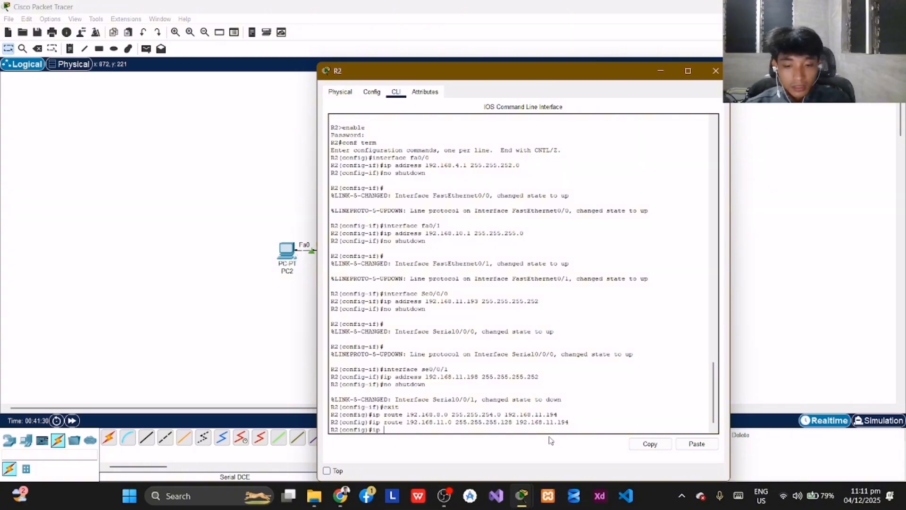
{"action": "type", "text": " a"}
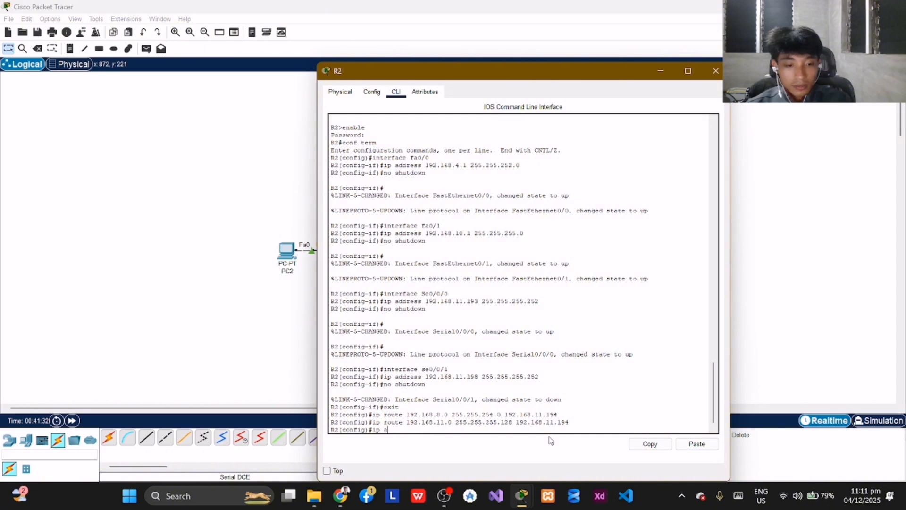
{"action": "key", "text": "BackSpace"}
{"action": "type", "text": "route"}
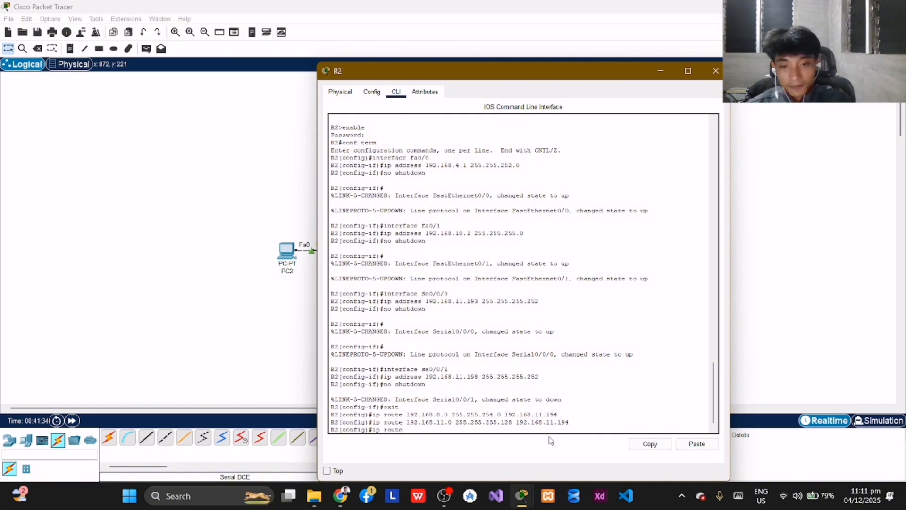
{"action": "type", "text": " 192.1"}
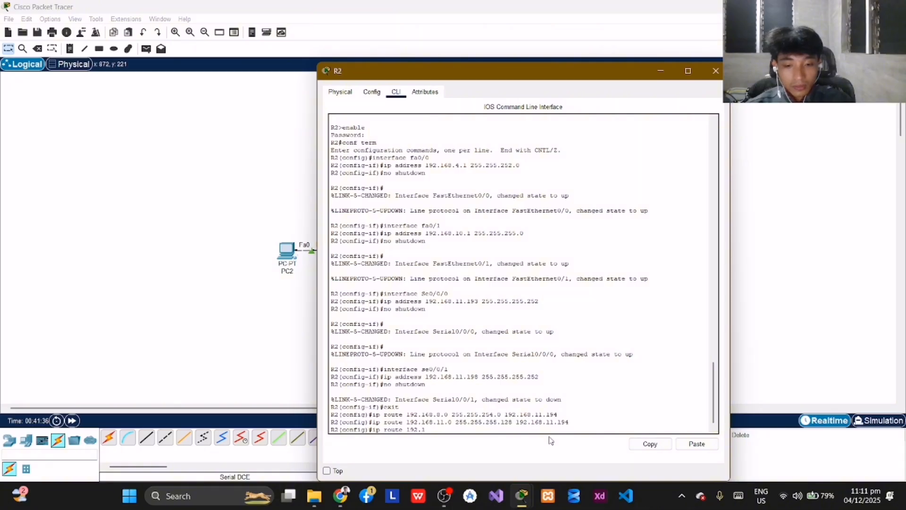
{"action": "type", "text": "68"}
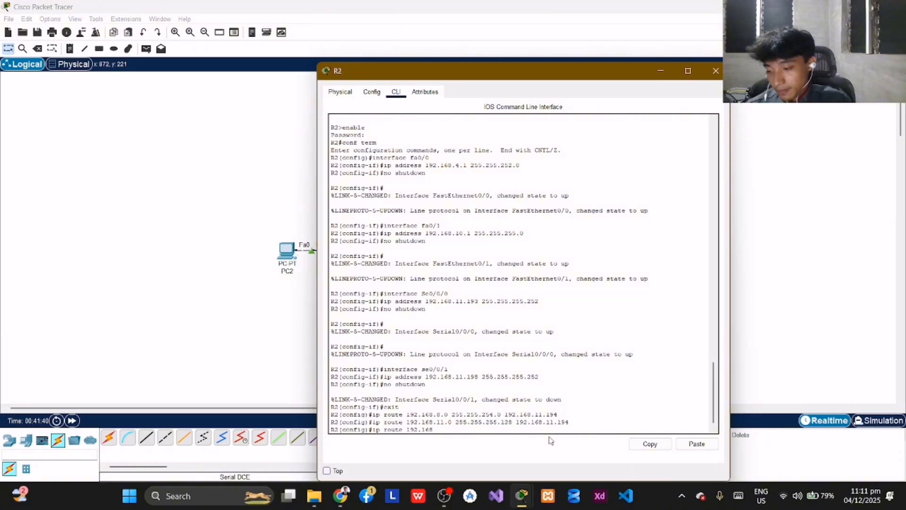
{"action": "type", "text": ".11."}
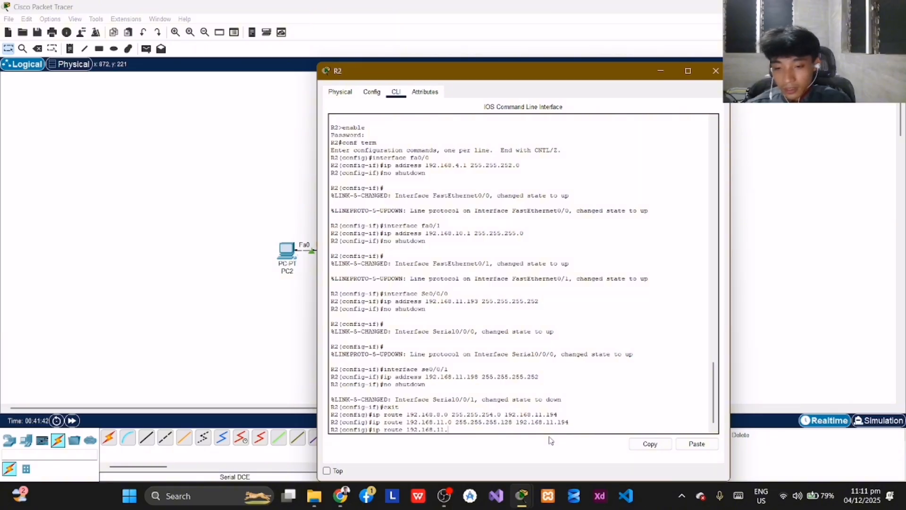
{"action": "type", "text": "128"}
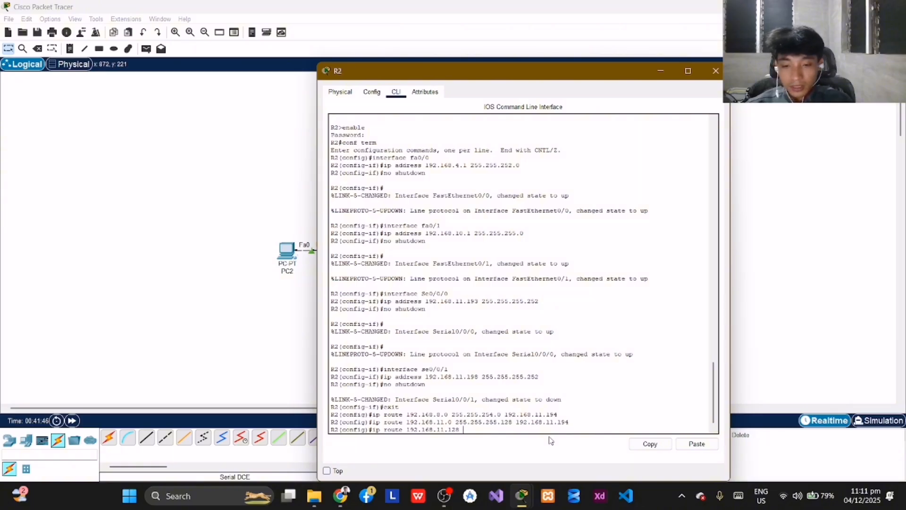
{"action": "type", "text": " 255"}
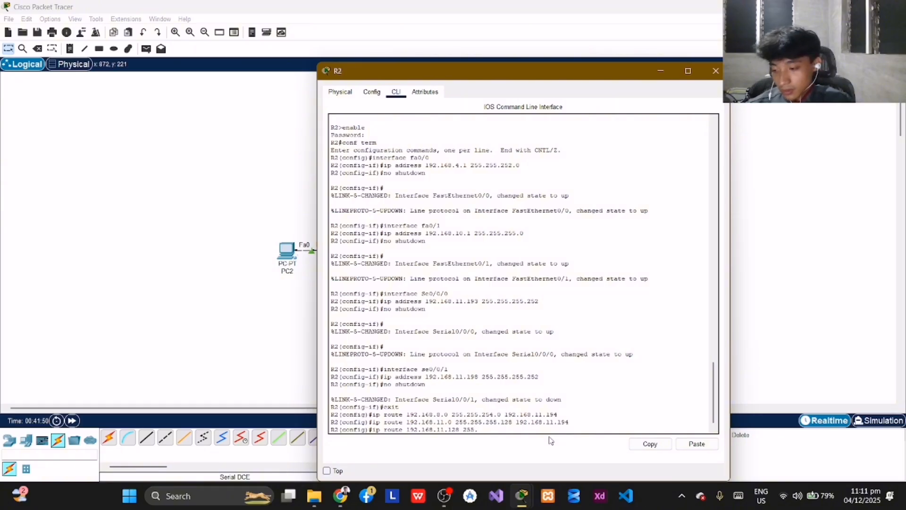
{"action": "type", "text": ".255"}
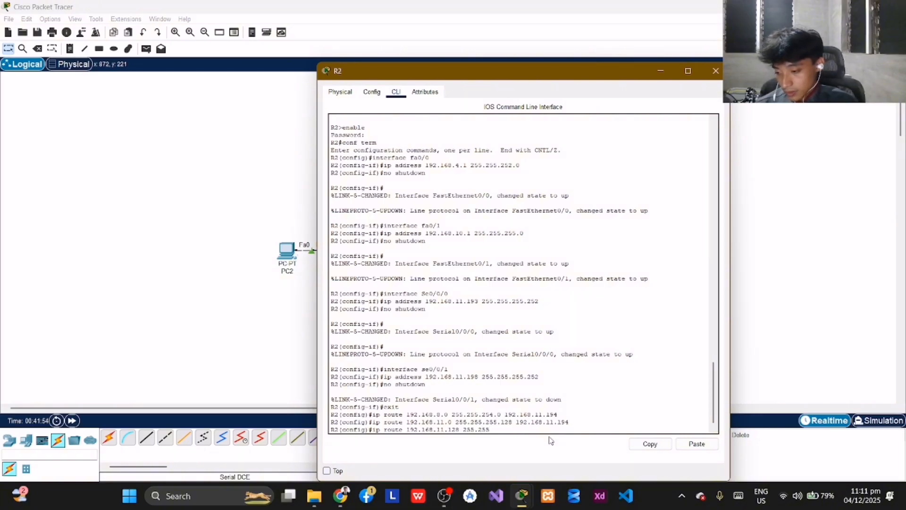
{"action": "type", "text": ".255"}
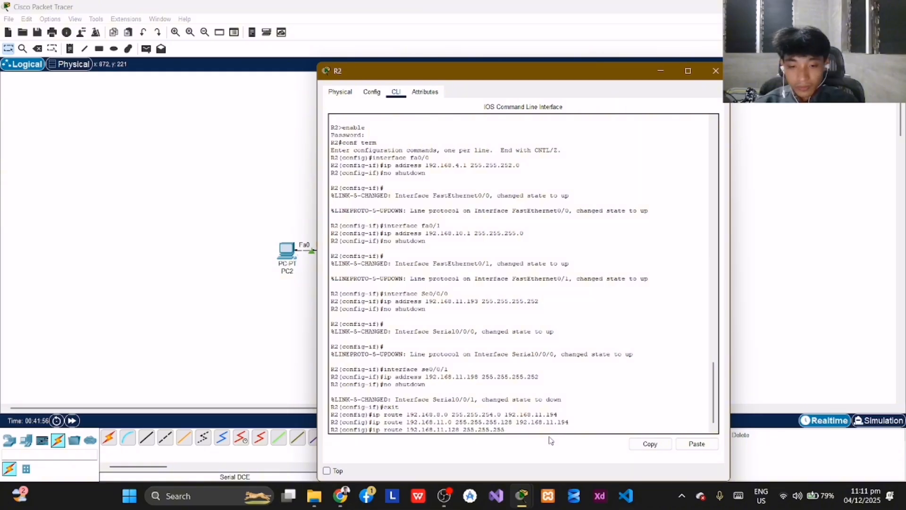
{"action": "type", "text": ".1"}
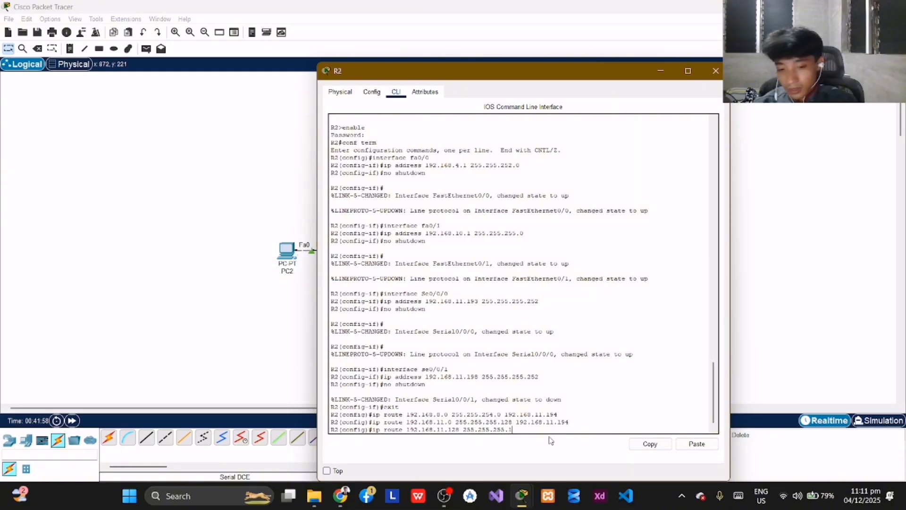
{"action": "type", "text": "92"}
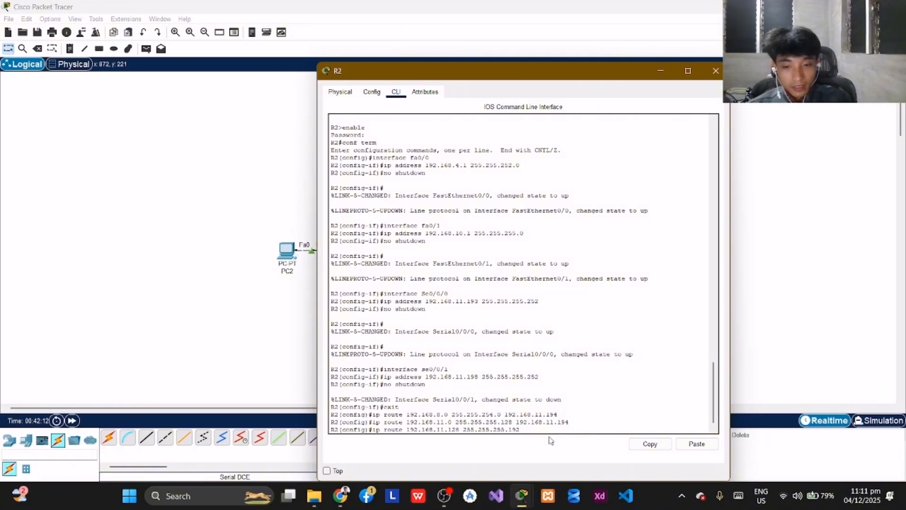
{"action": "type", "text": "192.168"}
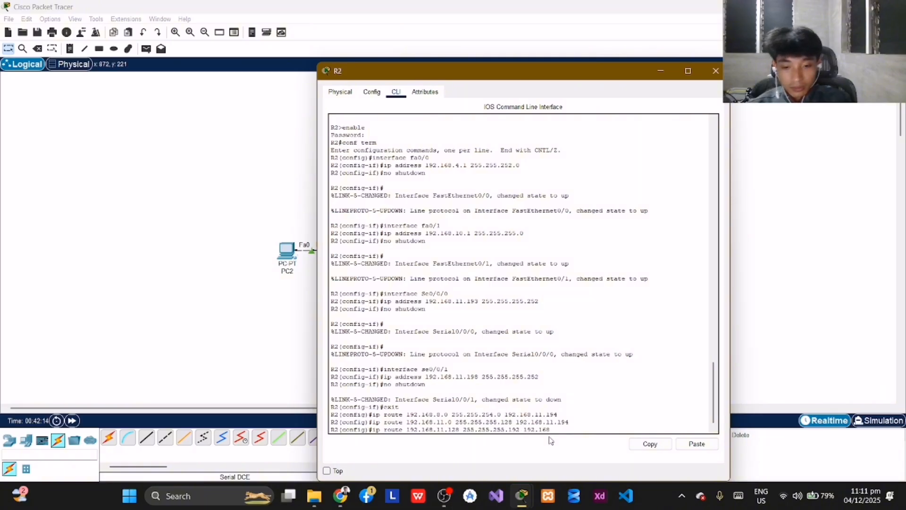
{"action": "type", "text": "."}
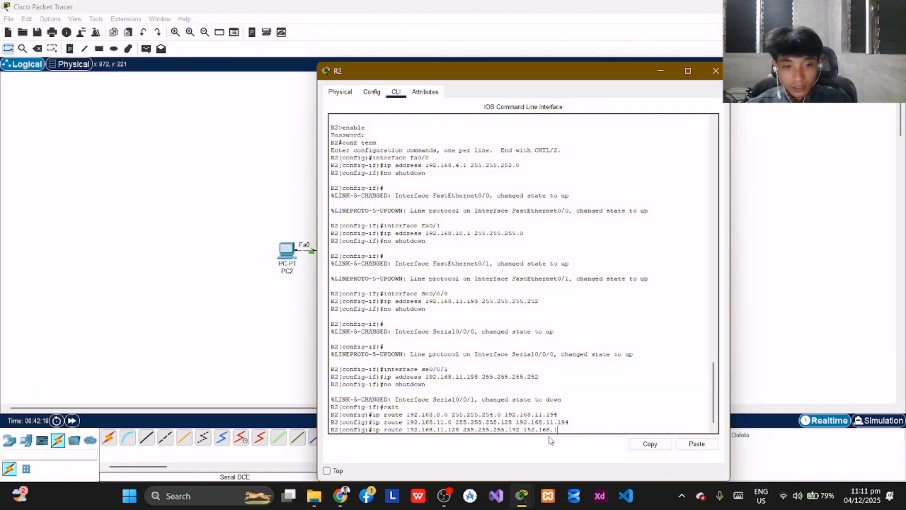
{"action": "type", "text": "11"}
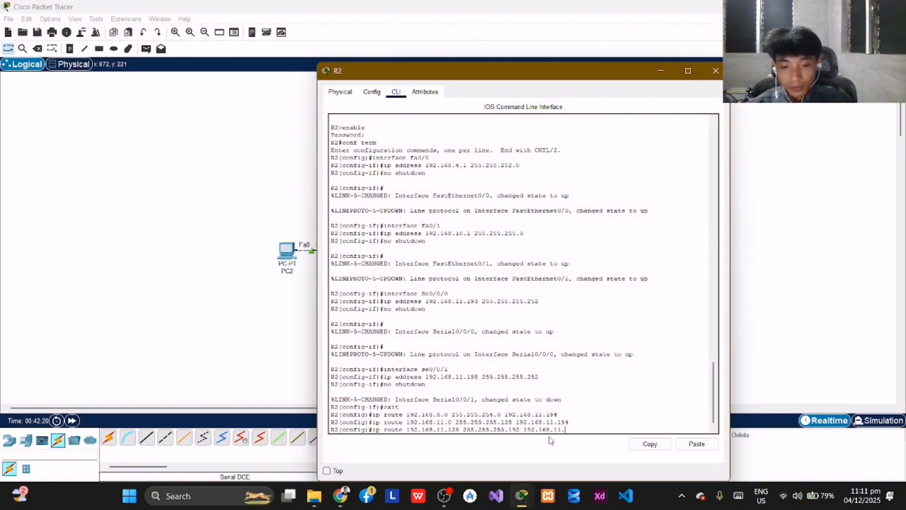
{"action": "type", "text": ".202"}
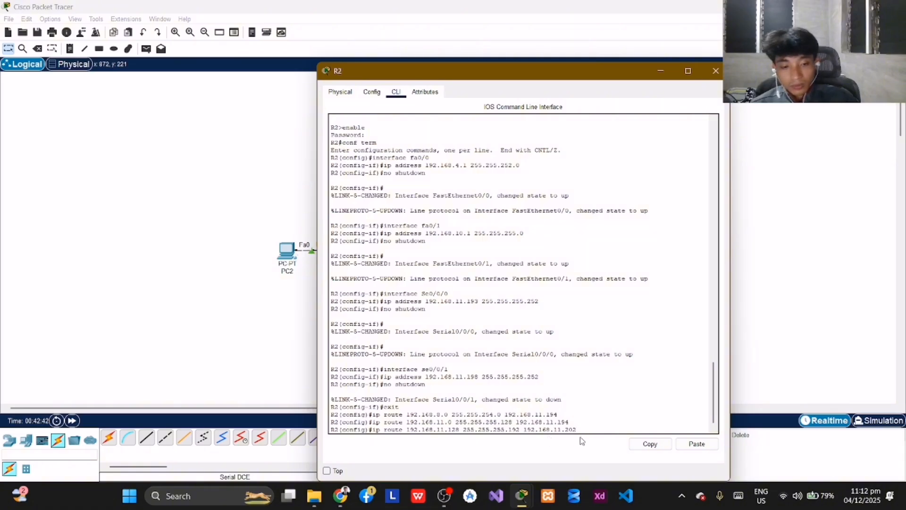
Submit the 192.168.11.128 route and add ip route 192.168.0.0 255.255.252.0 192.168.11.202 on R2
{"action": "key", "text": "Return"}
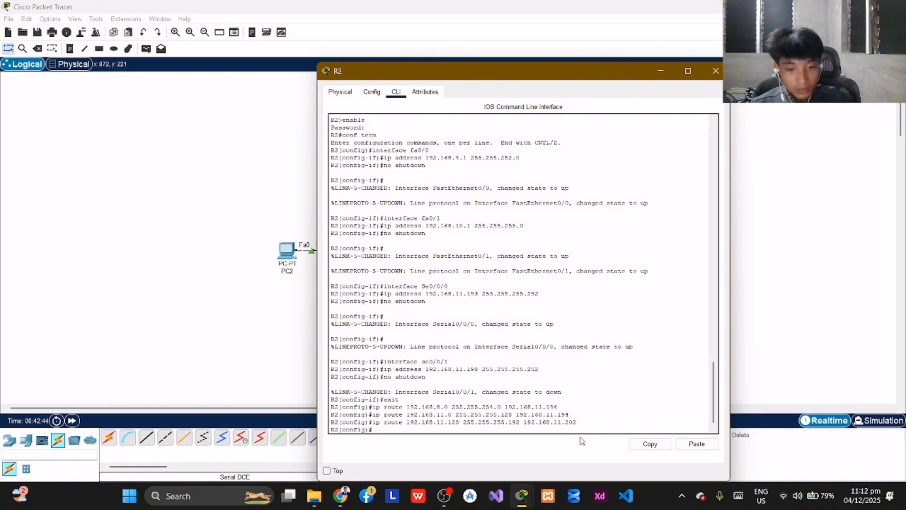
{"action": "type", "text": "ip"}
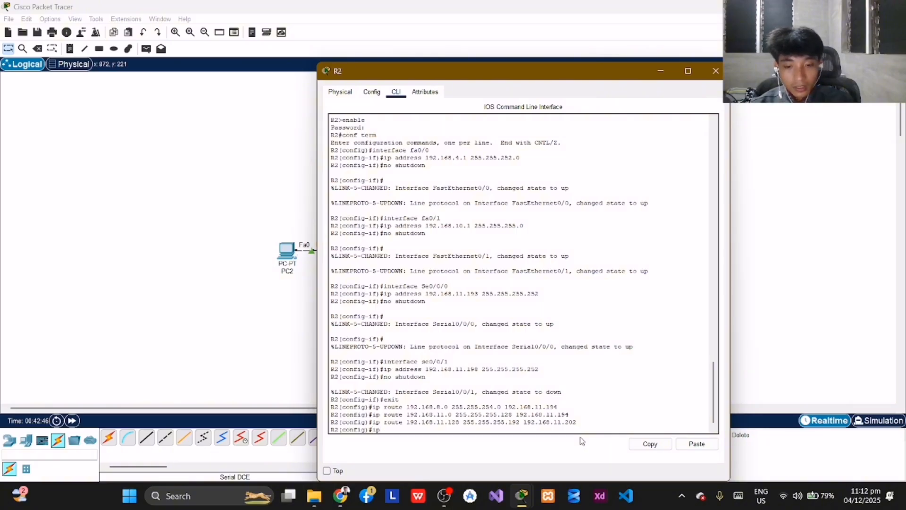
{"action": "type", "text": " route 1"}
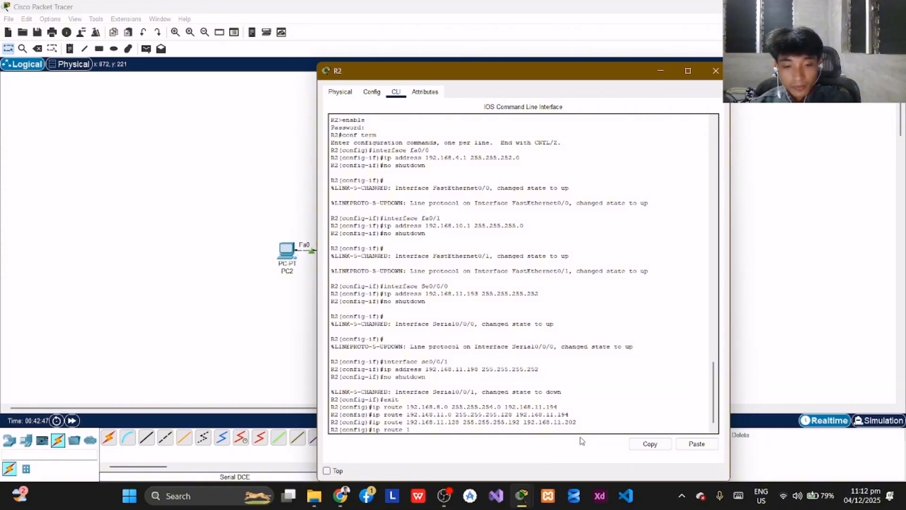
{"action": "type", "text": "92.168"}
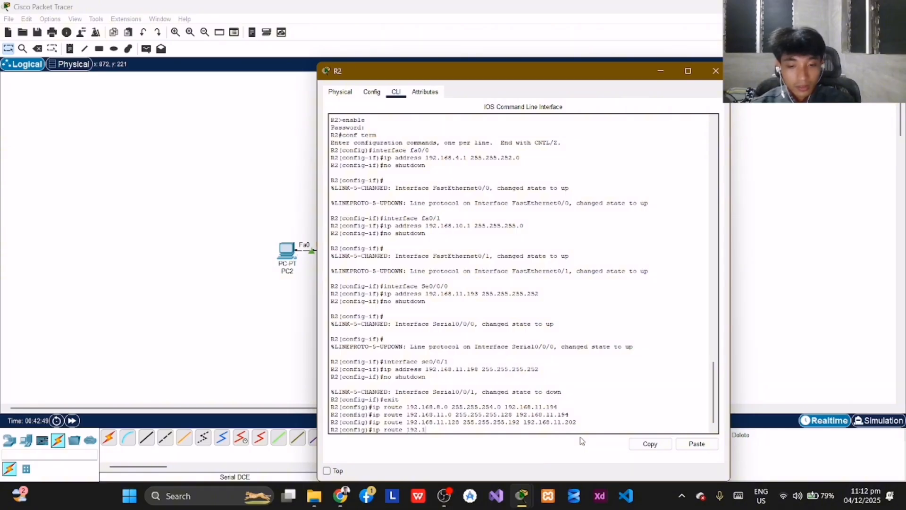
{"action": "type", "text": "."}
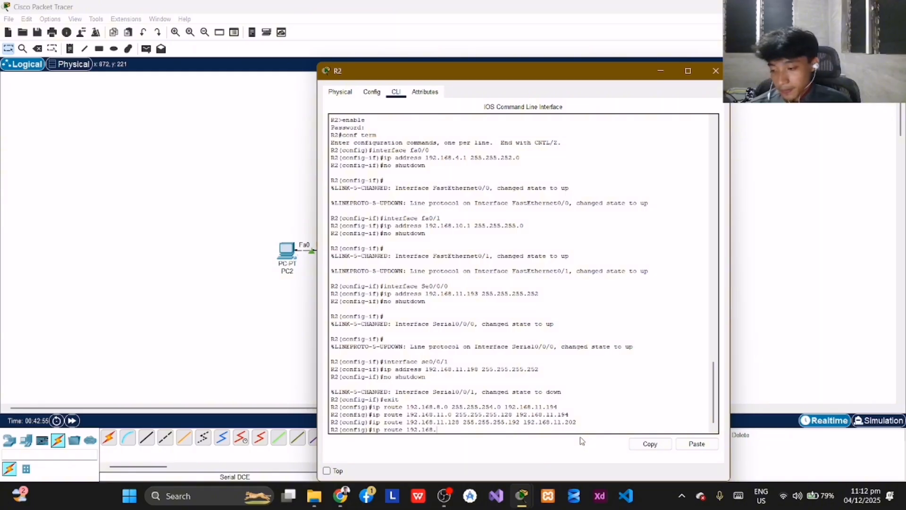
{"action": "type", "text": "0.0"}
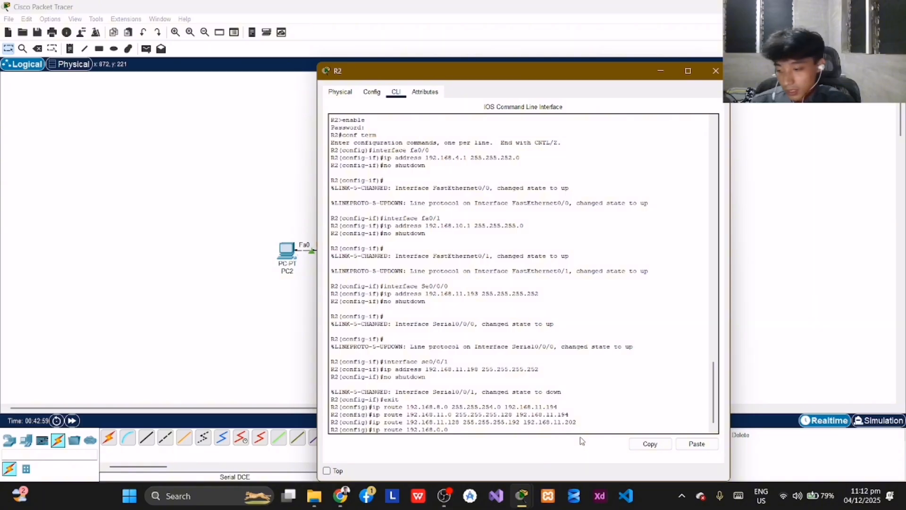
{"action": "type", "text": " 2"}
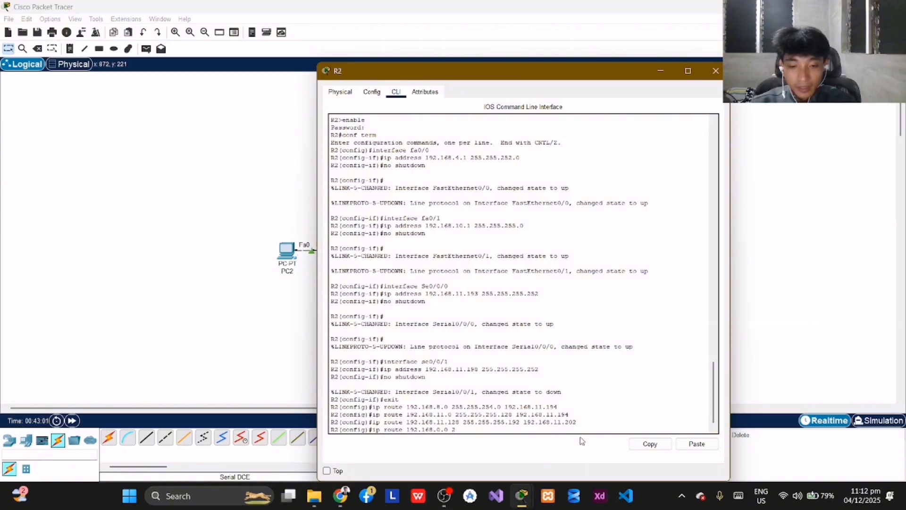
{"action": "type", "text": "55.2"}
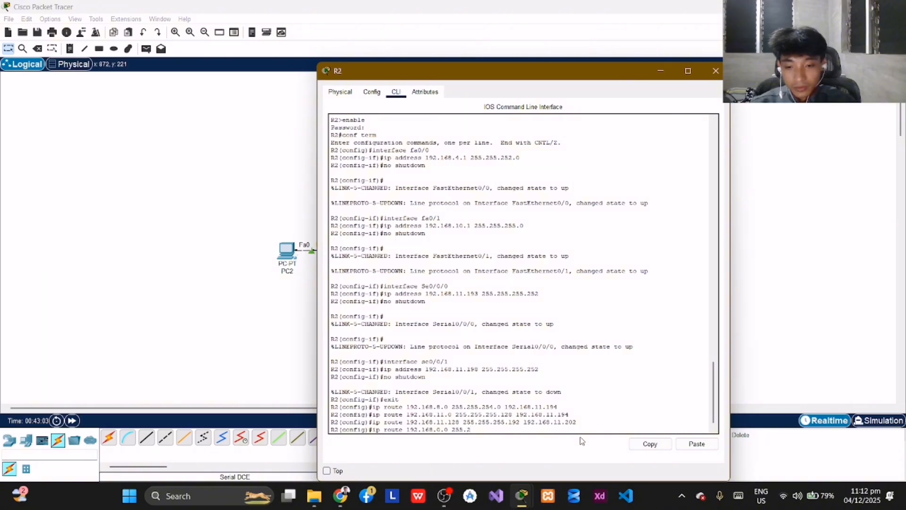
{"action": "type", "text": "55.2"}
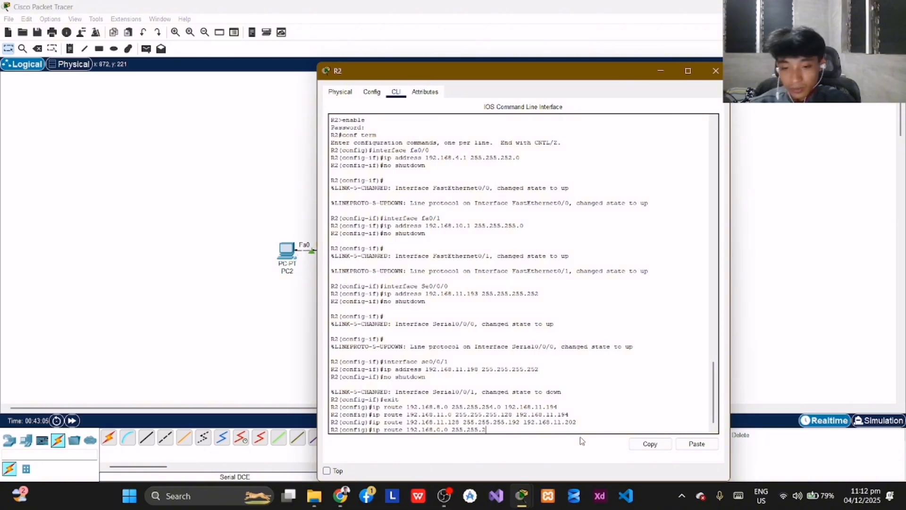
{"action": "type", "text": "52.0"}
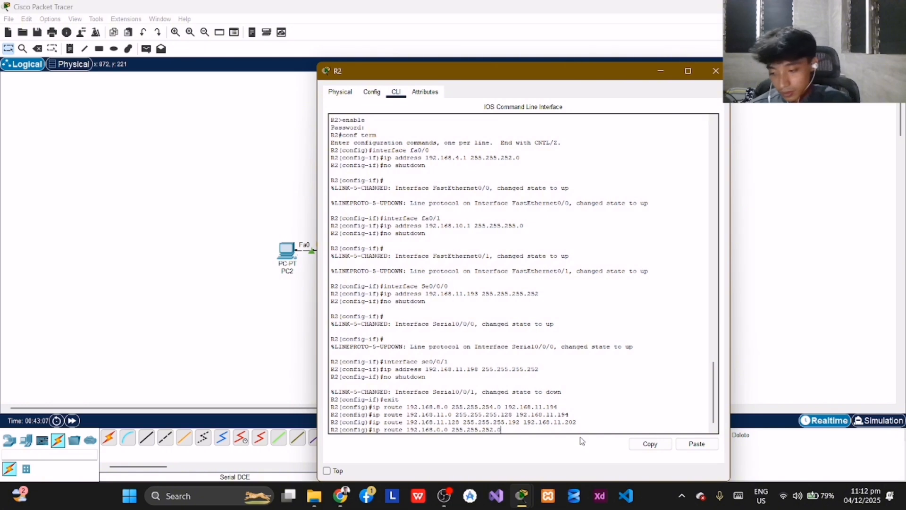
{"action": "type", "text": " 192.168"}
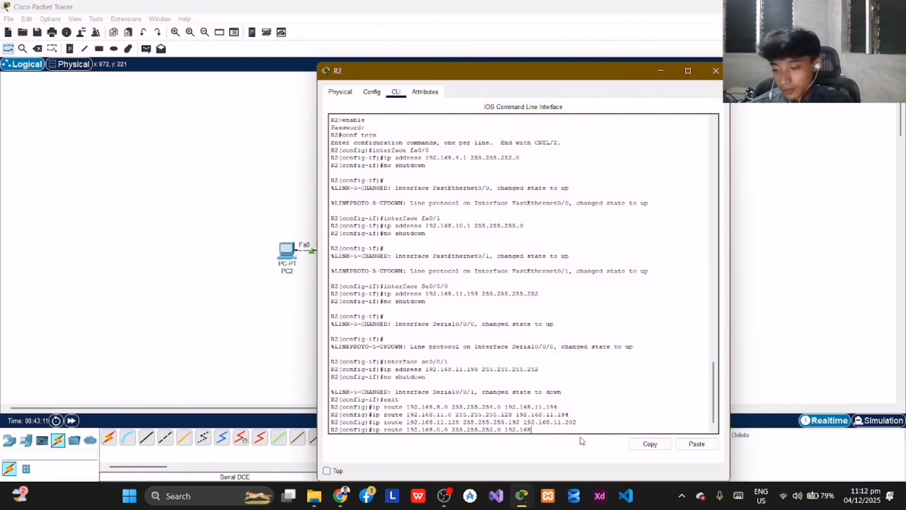
{"action": "type", "text": ".1"}
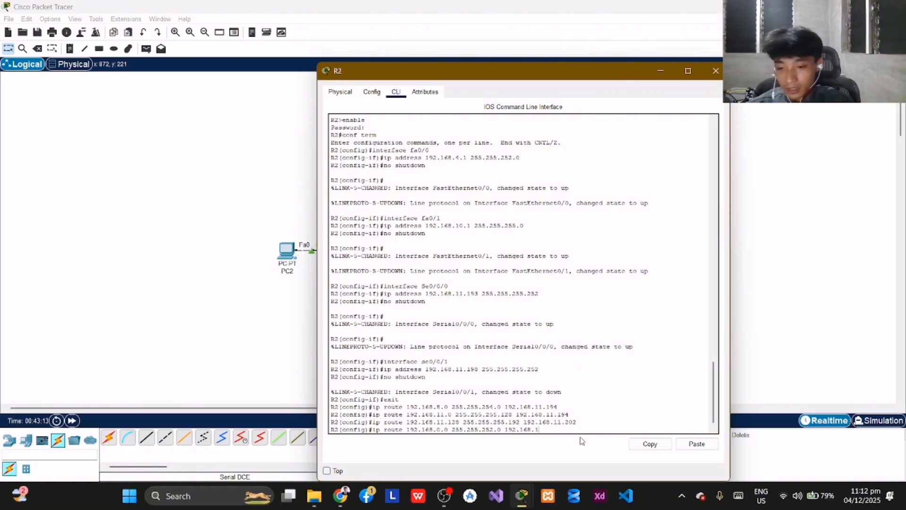
{"action": "type", "text": "1.202"}
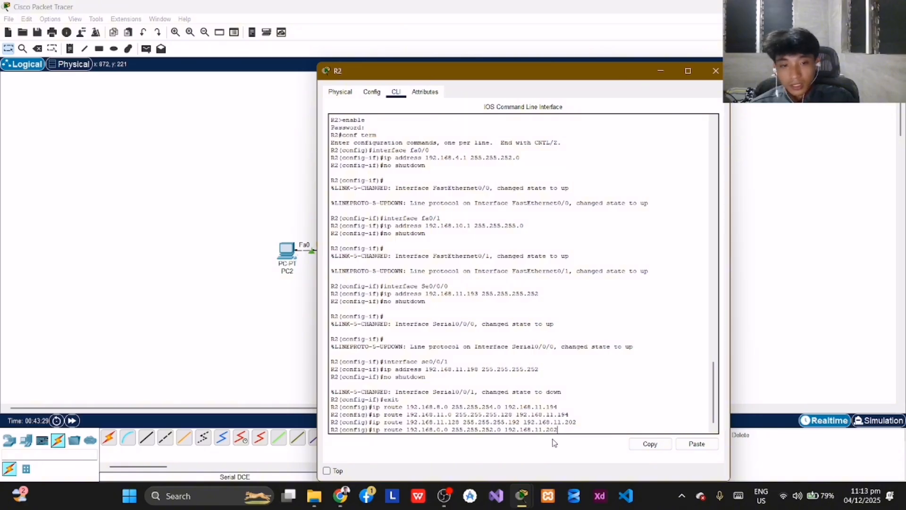
{"action": "key", "text": "Return"}
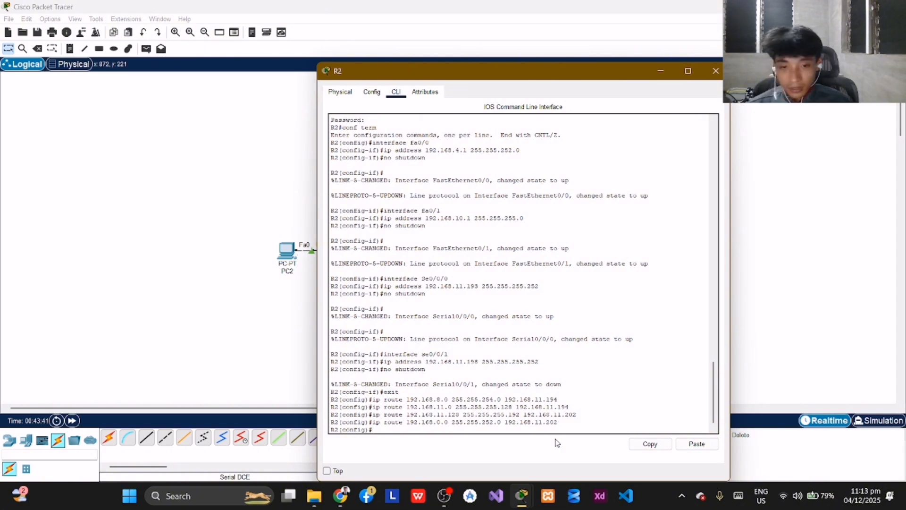
Add default routes 0.0.0.0 0.0.0.0 via 192.168.11.194 and via 192.168.11.202 on R2
{"action": "type", "text": "ip route"}
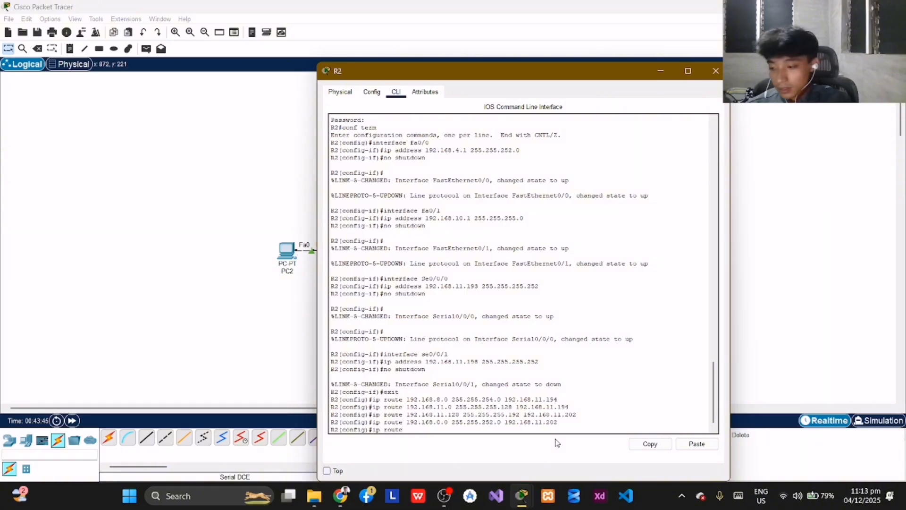
{"action": "type", "text": " 0"}
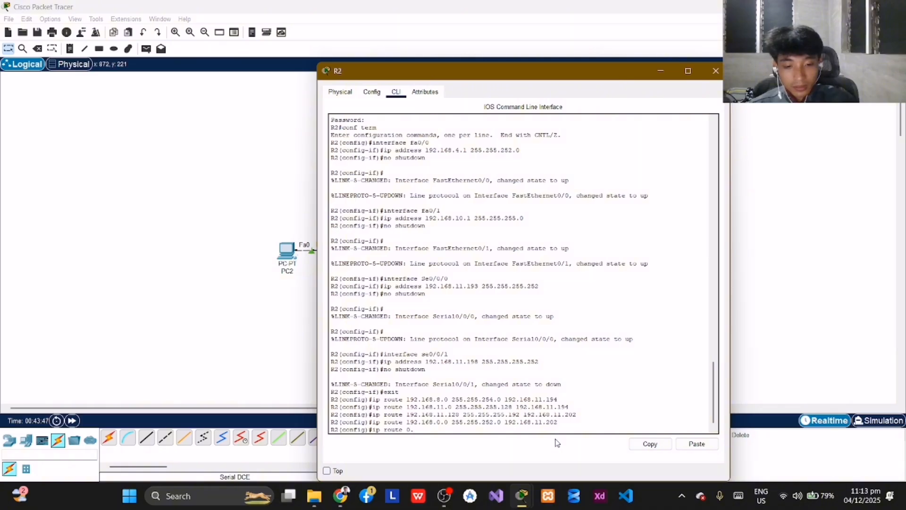
{"action": "type", "text": ".0.0.0"}
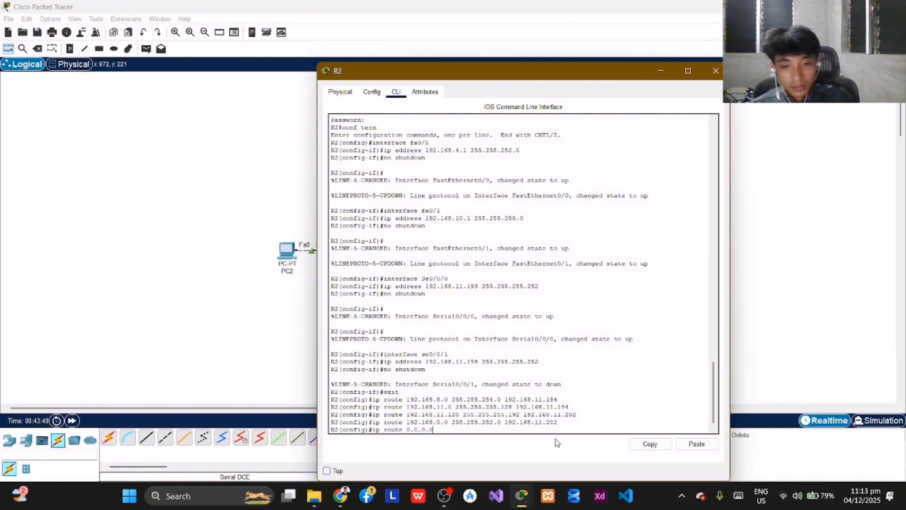
{"action": "type", "text": " 0.0.0."}
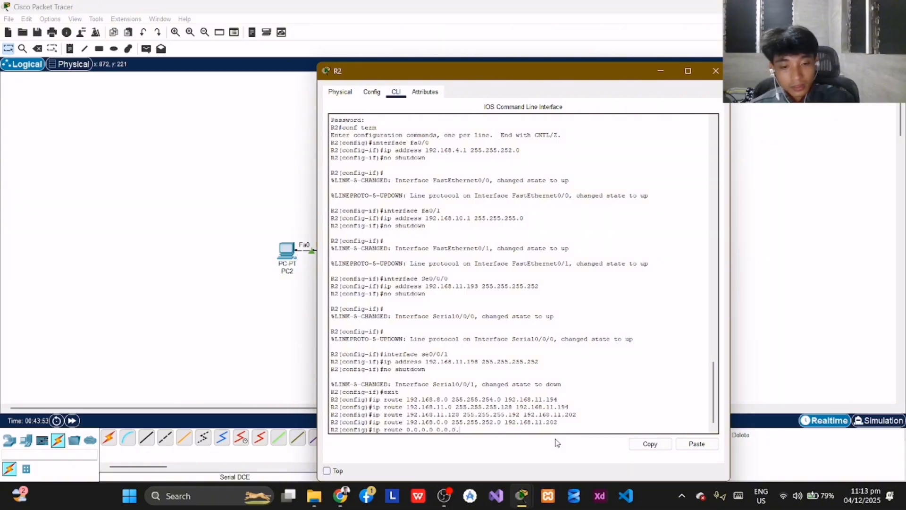
{"action": "type", "text": "0"}
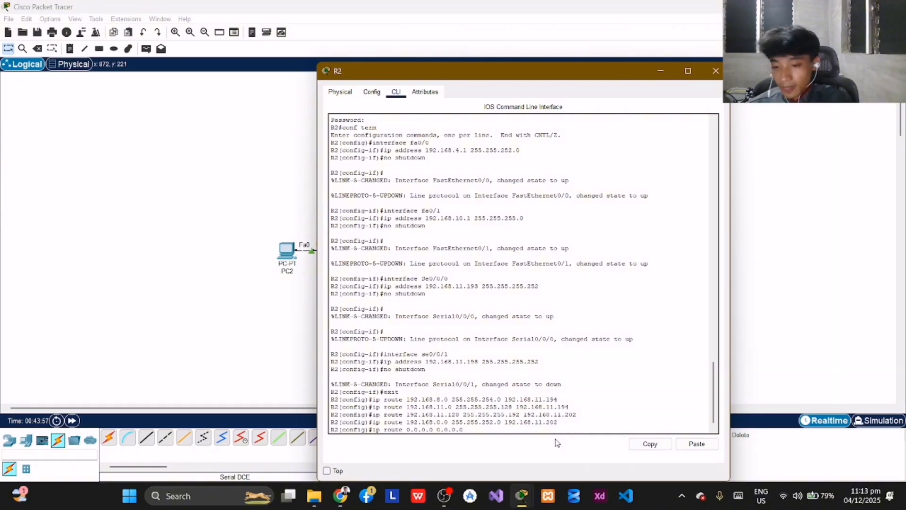
{"action": "type", "text": " 192.1"}
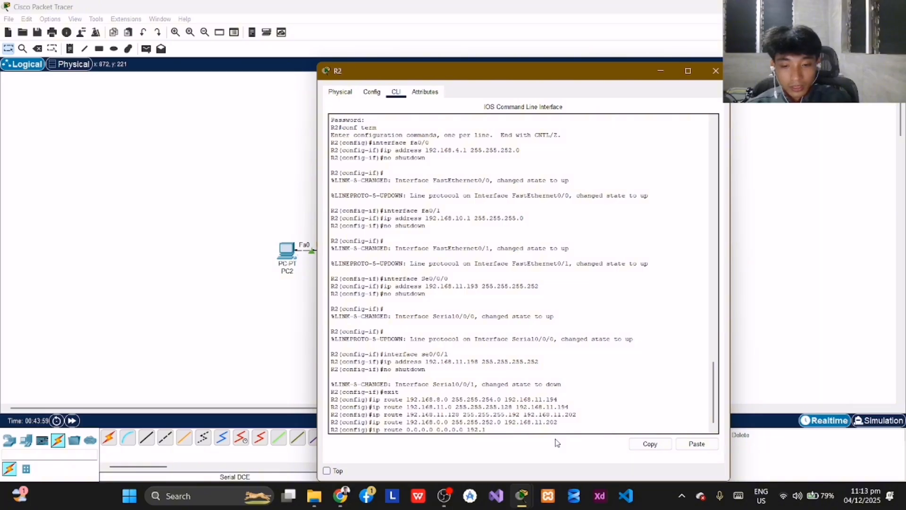
{"action": "type", "text": "68"}
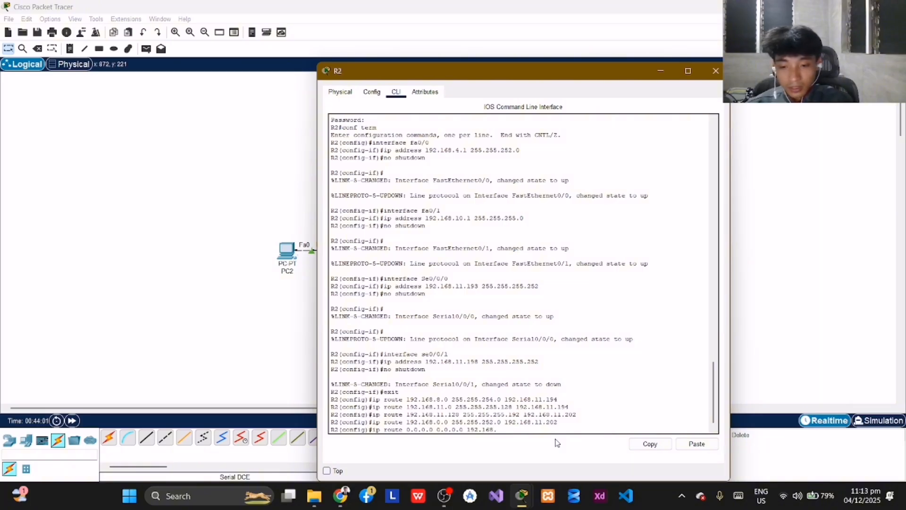
{"action": "type", "text": ".11.194"}
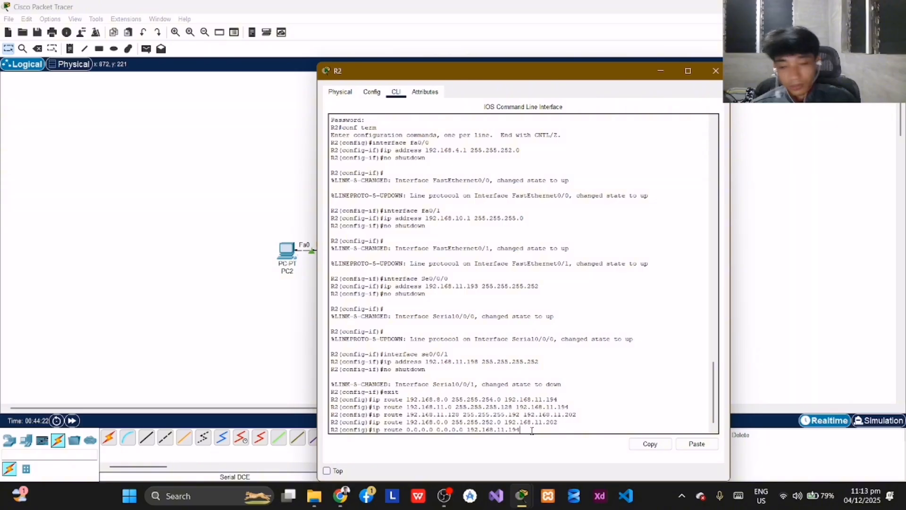
{"action": "key", "text": "Return"}
{"action": "type", "text": "ip route"}
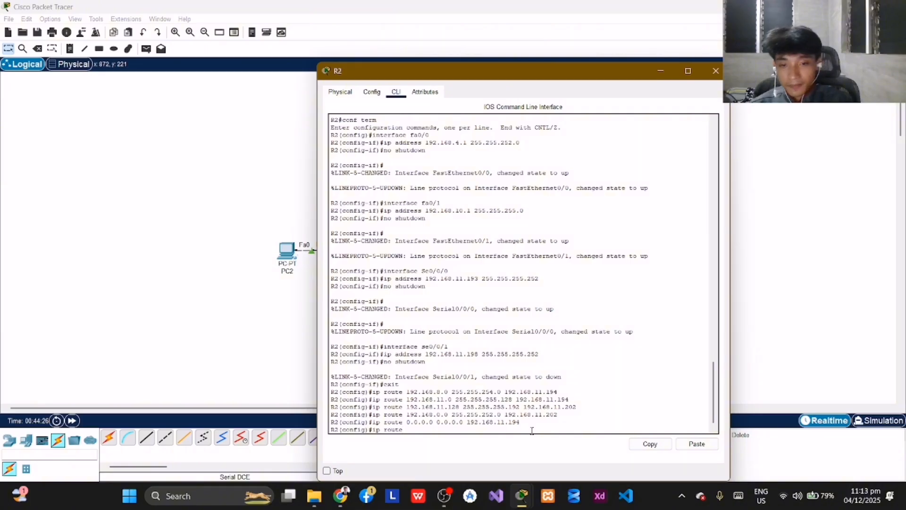
{"action": "type", "text": " 0"}
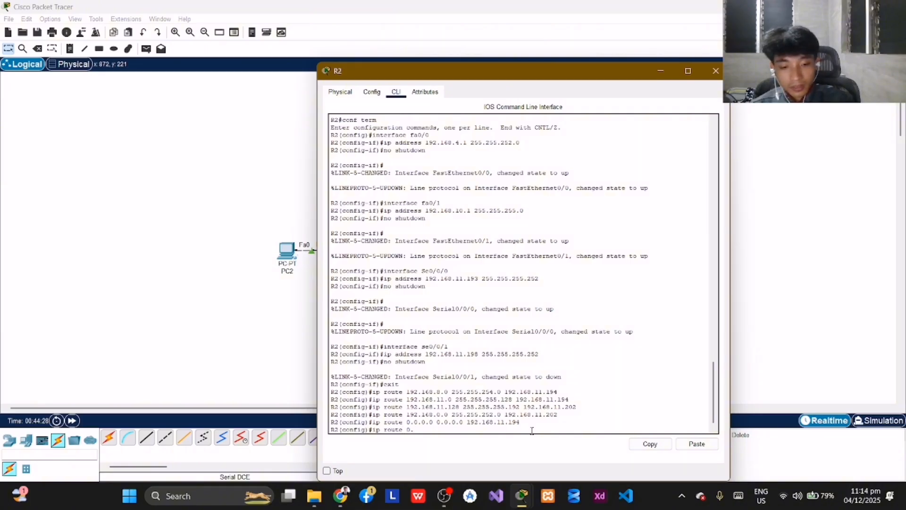
{"action": "type", "text": ".0.0 0"}
{"action": "type", "text": ".0"}
{"action": "type", "text": " 0.0."}
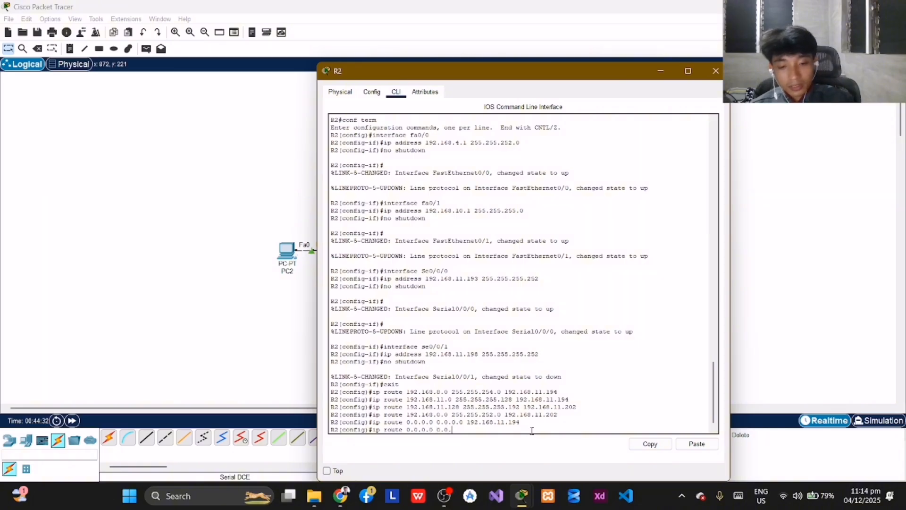
{"action": "type", "text": "0.0"}
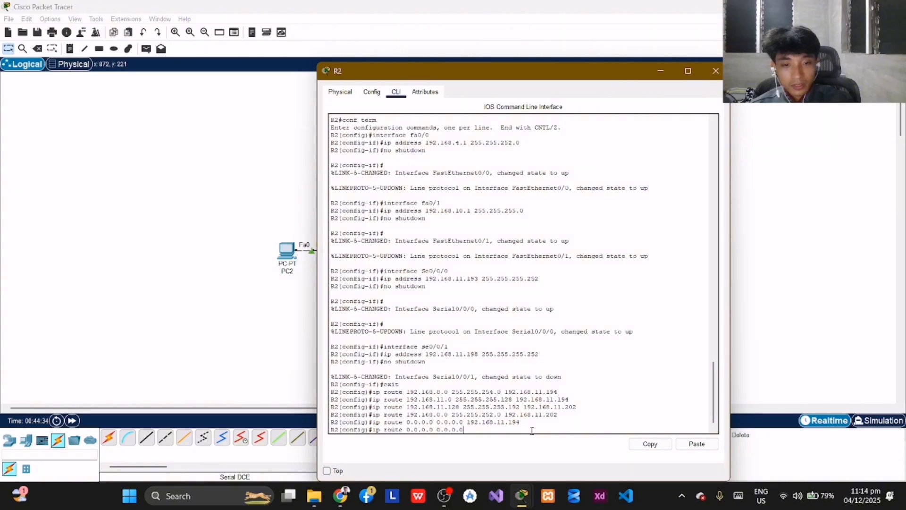
{"action": "type", "text": " 192"}
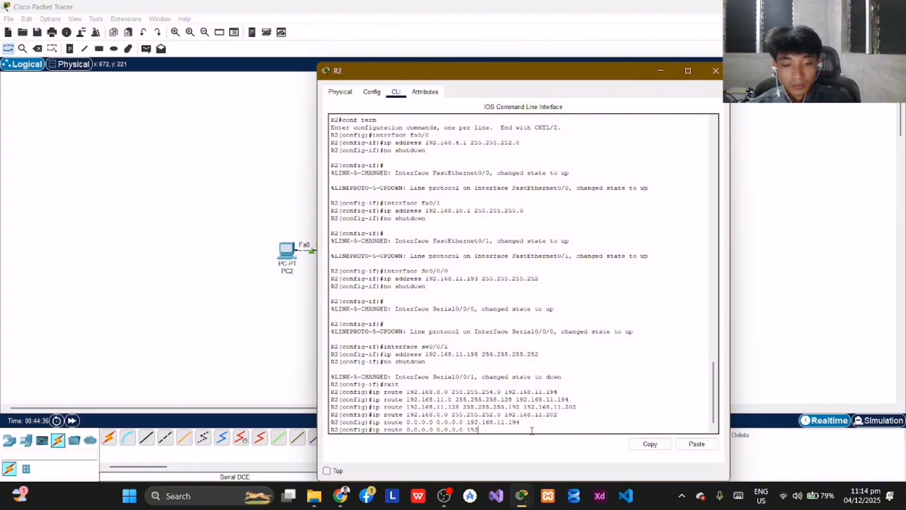
{"action": "type", "text": ".168"}
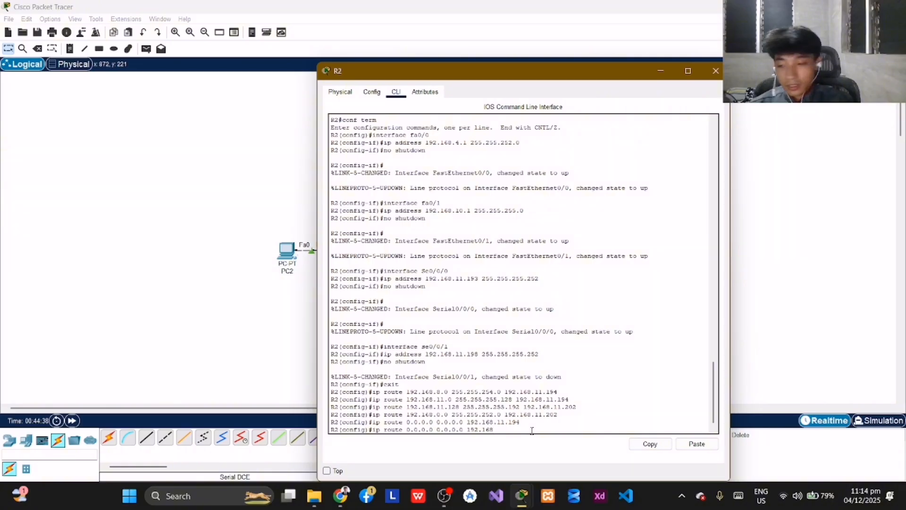
{"action": "type", "text": "."}
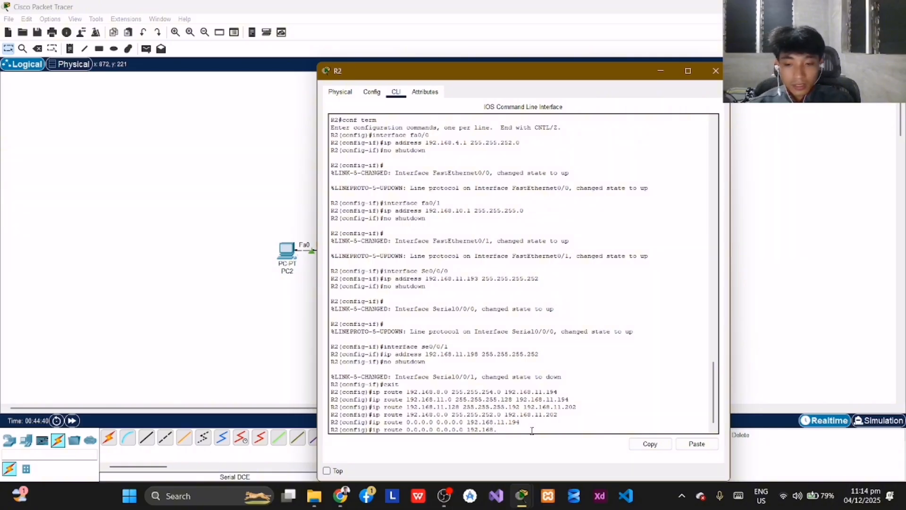
{"action": "type", "text": "11.202"}
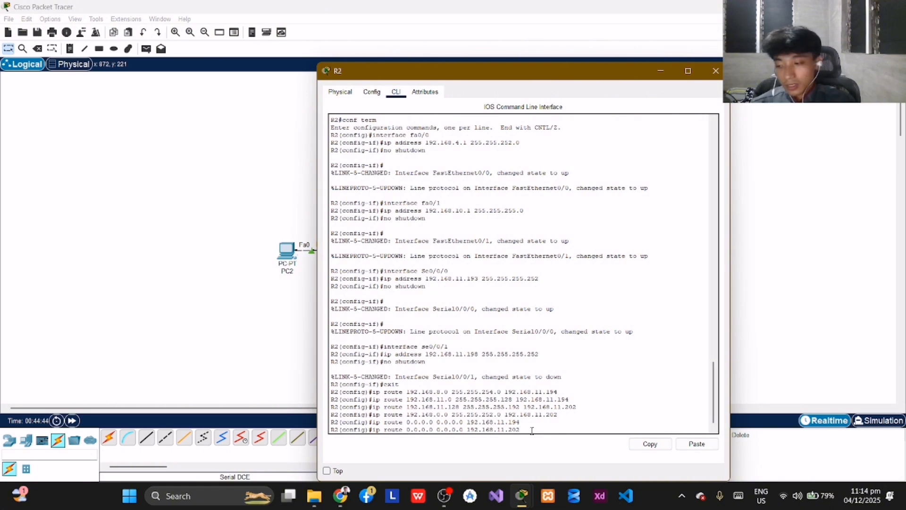
{"action": "key", "text": "Return"}
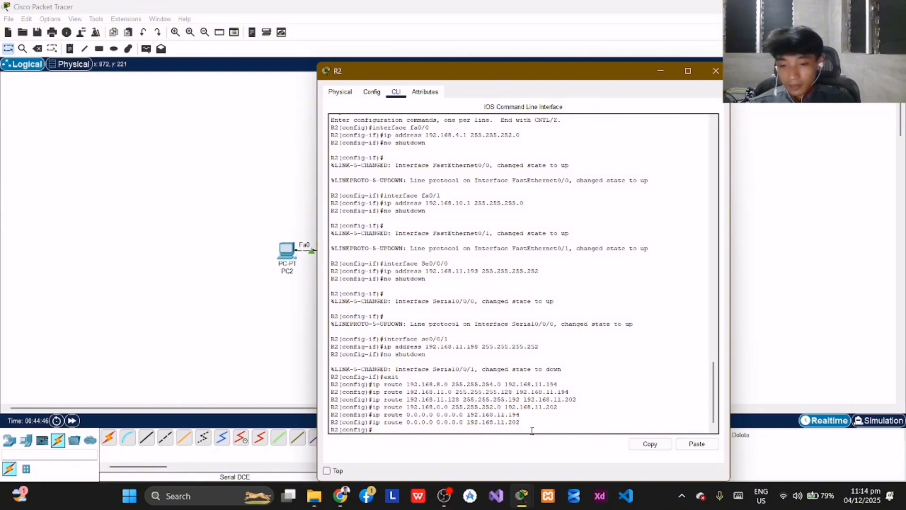
Exit global configuration mode and end R2's console session with two exit commands
{"action": "type", "text": "exit"}
{"action": "key", "text": "Return"}
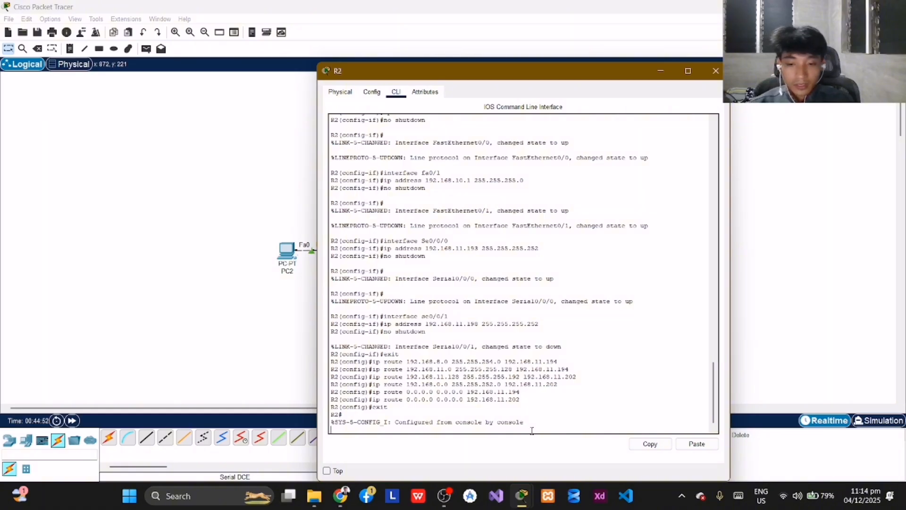
{"action": "type", "text": "exit"}
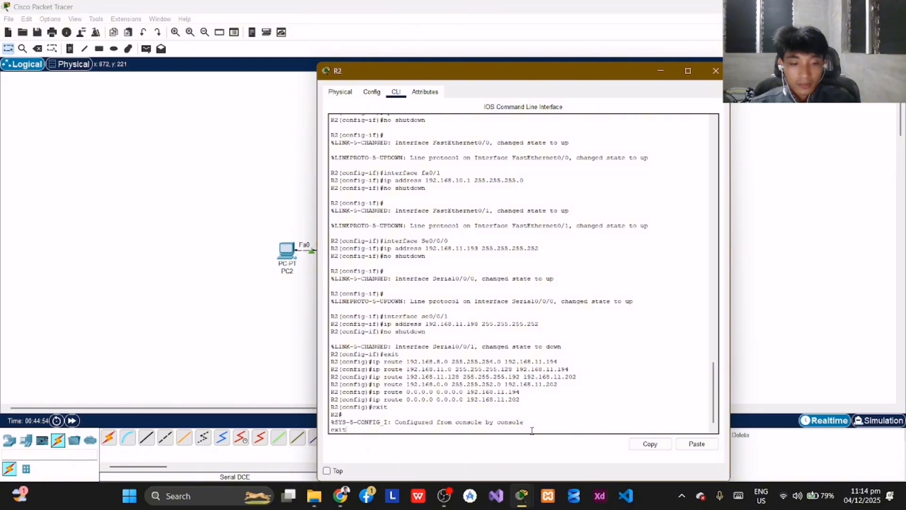
{"action": "key", "text": "Return"}
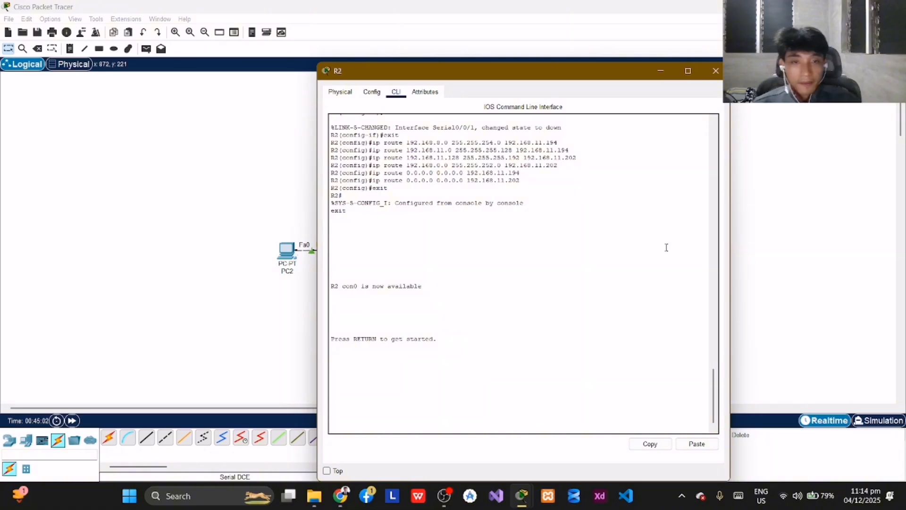
Minimize R2, open router R3's CLI, and answer 'no' to the initial configuration dialog
{"action": "left_click", "coordinate": [659, 71]}
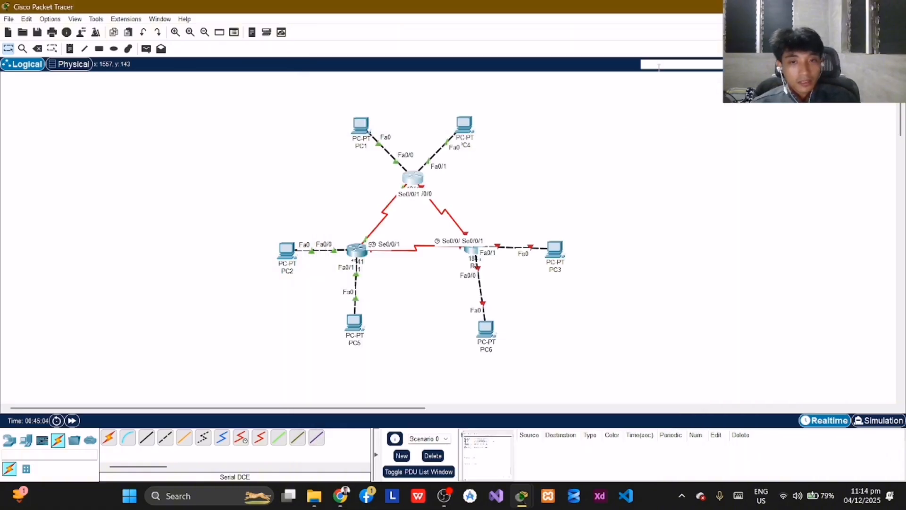
{"action": "left_click", "coordinate": [473, 249]}
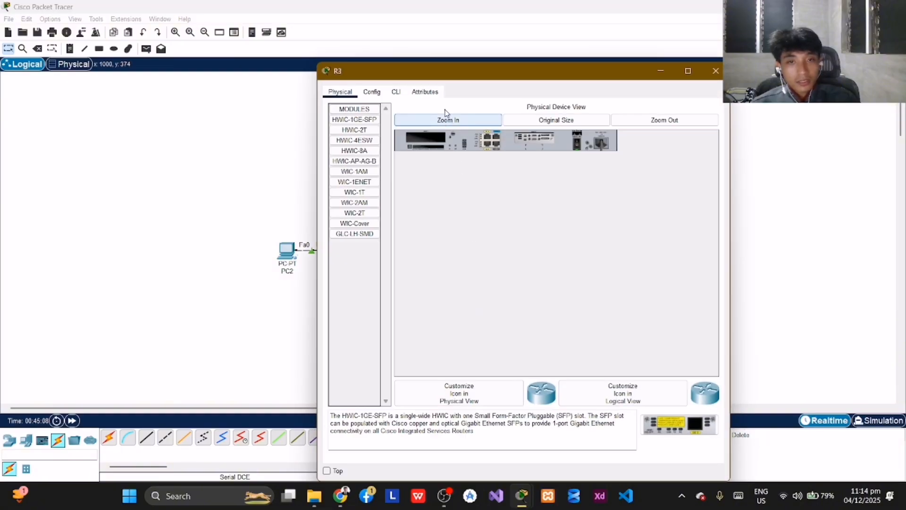
{"action": "left_click", "coordinate": [396, 93]}
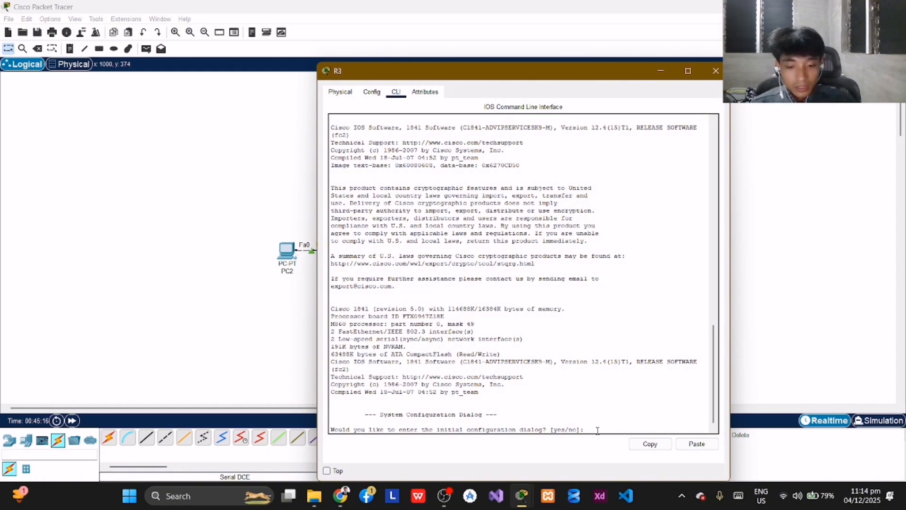
{"action": "type", "text": "no"}
{"action": "key", "text": "Return"}
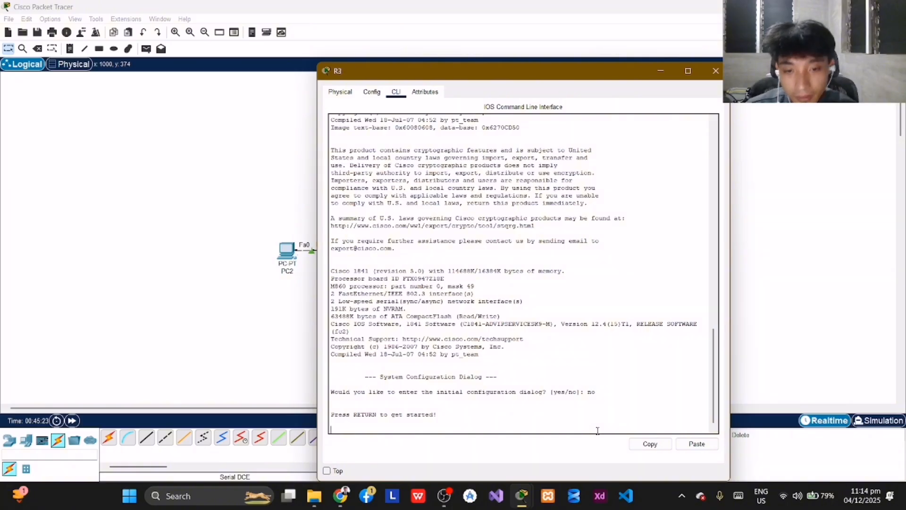
{"action": "key", "text": "Return"}
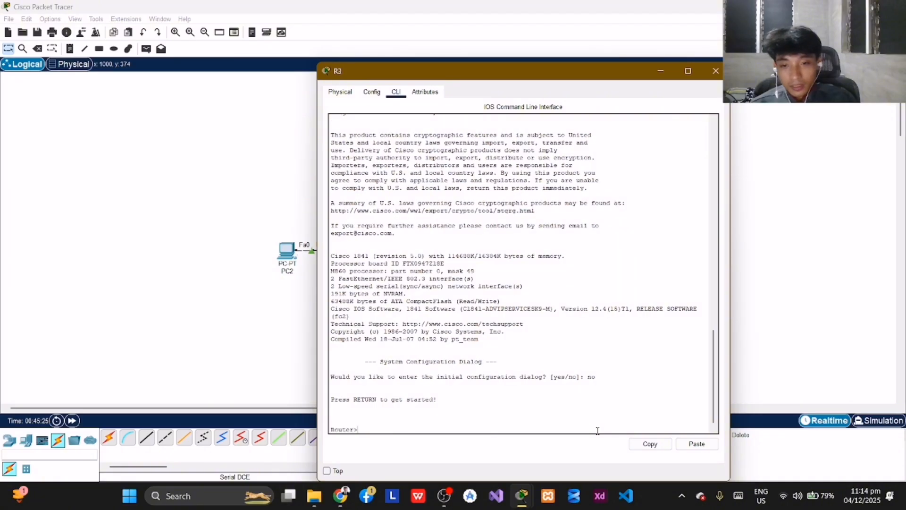
Enter global configuration mode on R3 and set its hostname to R3
{"action": "type", "text": "enable"}
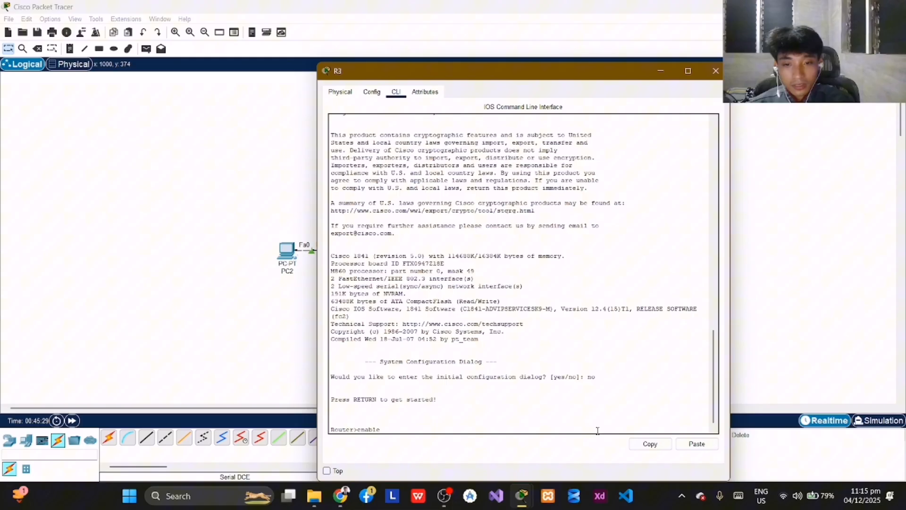
{"action": "key", "text": "Return"}
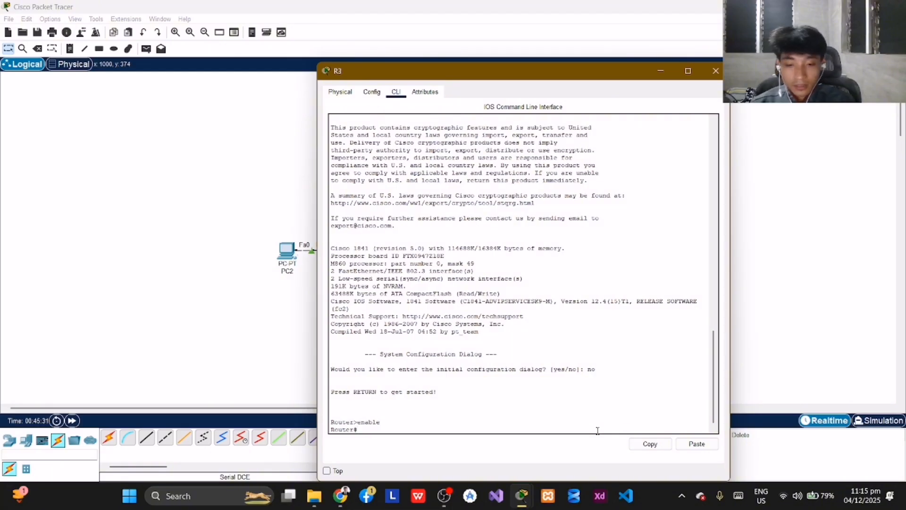
{"action": "type", "text": "conf t"}
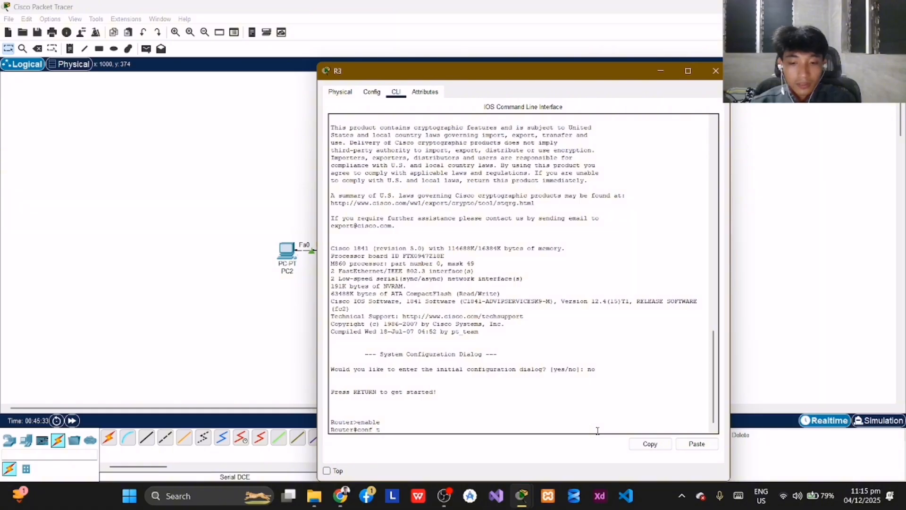
{"action": "type", "text": "erm"}
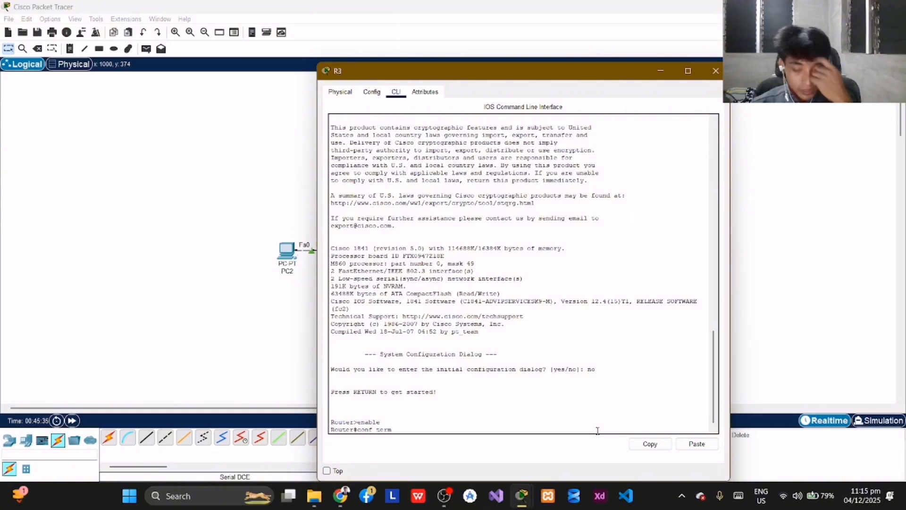
{"action": "key", "text": "Return"}
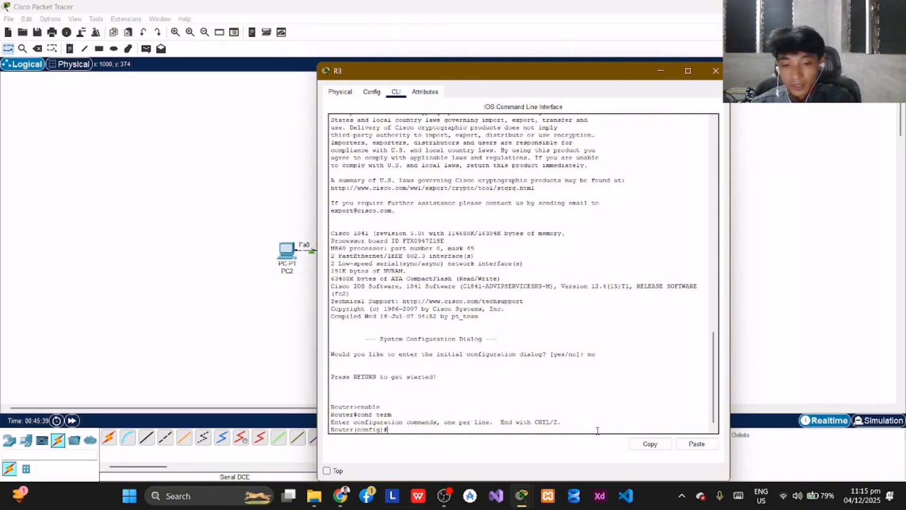
{"action": "type", "text": "inter"}
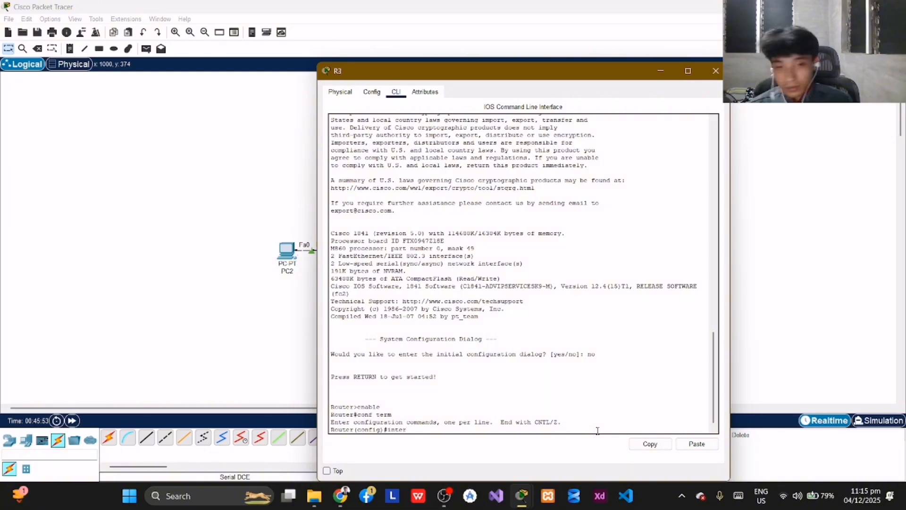
{"action": "key", "text": "BackSpace"}
{"action": "key", "text": "BackSpace"}
{"action": "key", "text": "BackSpace"}
{"action": "key", "text": "BackSpace"}
{"action": "key", "text": "BackSpace"}
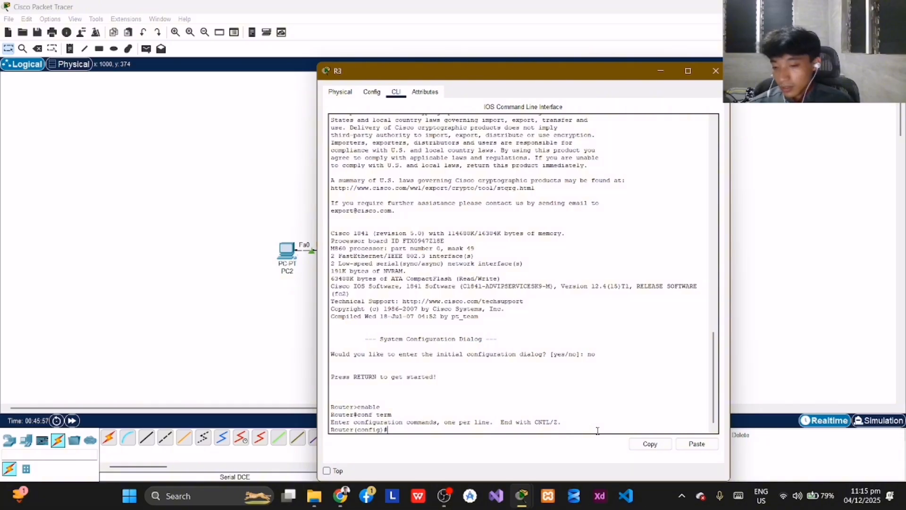
{"action": "type", "text": "hostanem"}
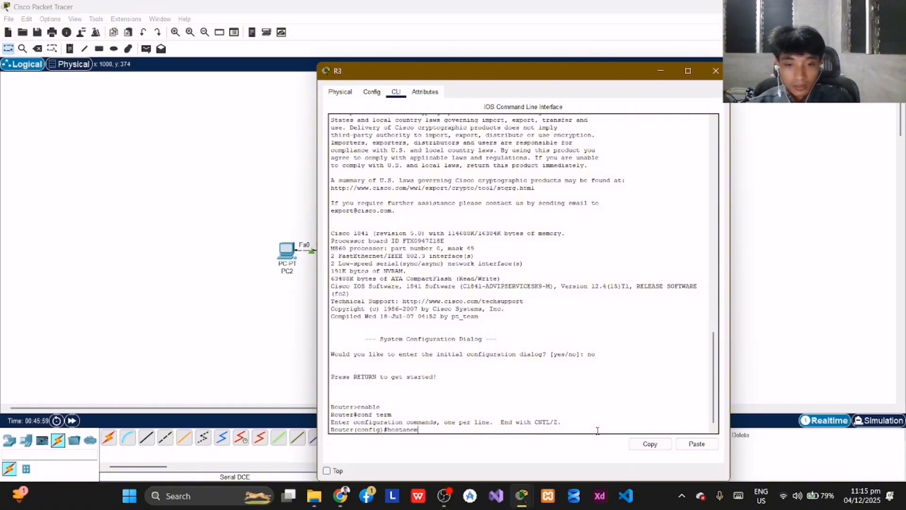
{"action": "key", "text": "BackSpace"}
{"action": "key", "text": "BackSpace"}
{"action": "type", "text": "me"}
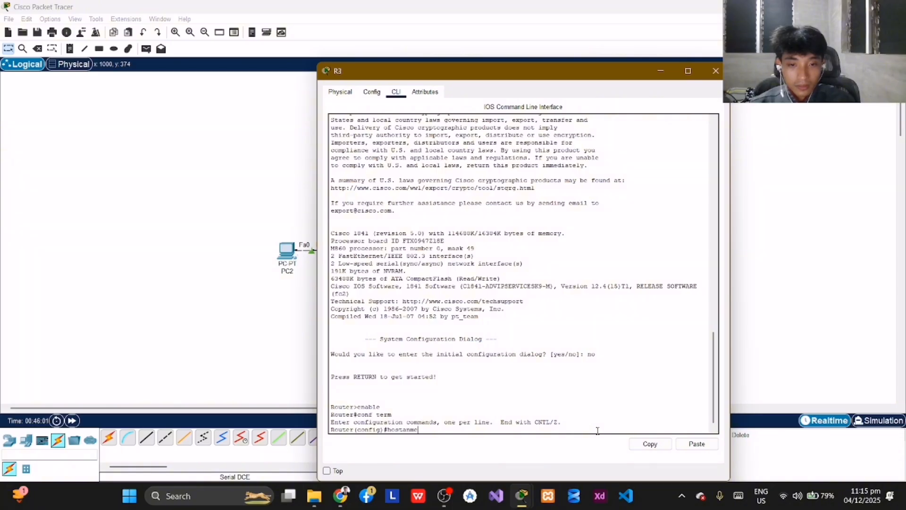
{"action": "key", "text": "BackSpace"}
{"action": "key", "text": "BackSpace"}
{"action": "key", "text": "BackSpace"}
{"action": "key", "text": "BackSpace"}
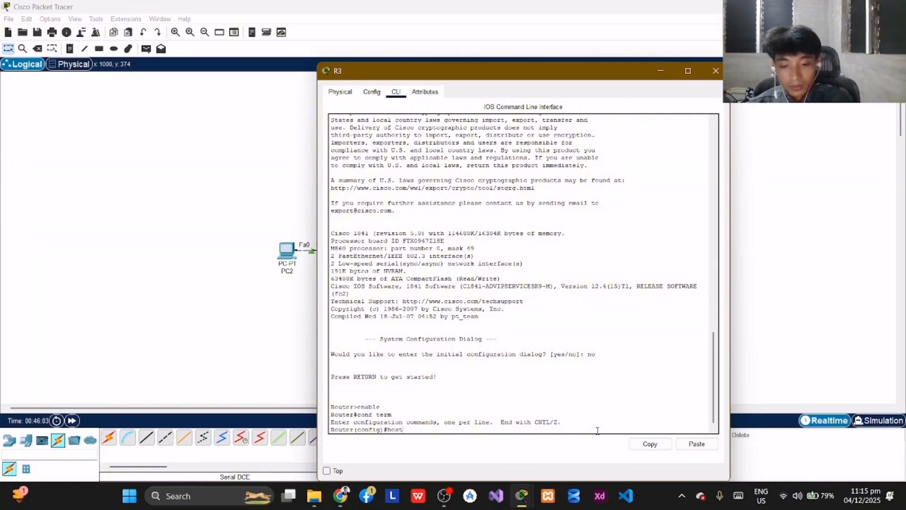
{"action": "type", "text": "name"}
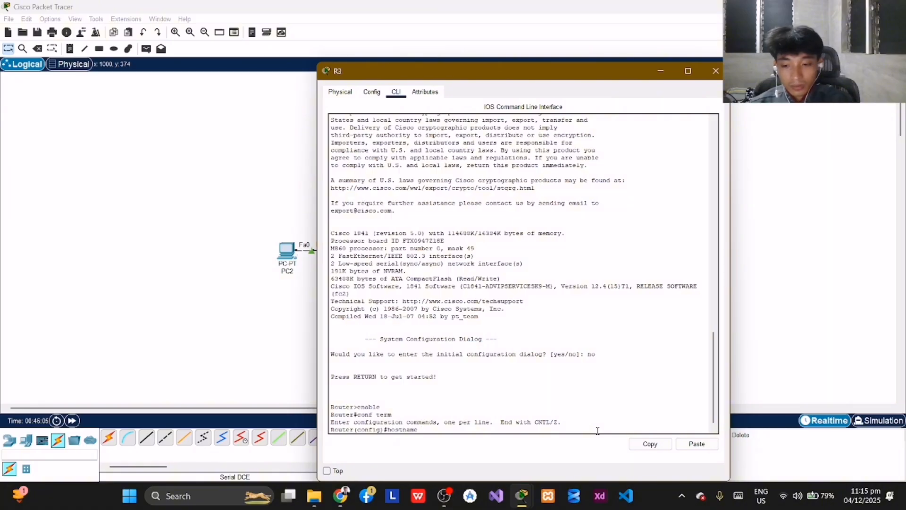
{"action": "type", "text": " R3"}
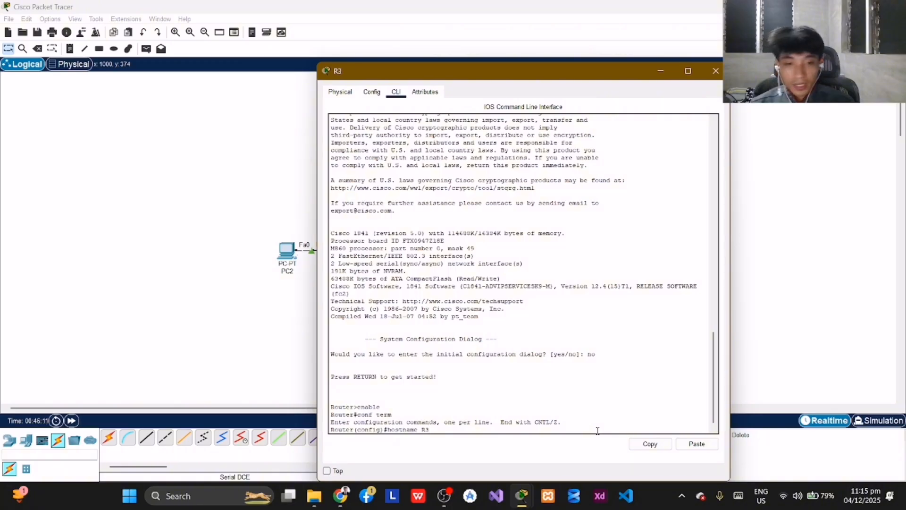
{"action": "key", "text": "Return"}
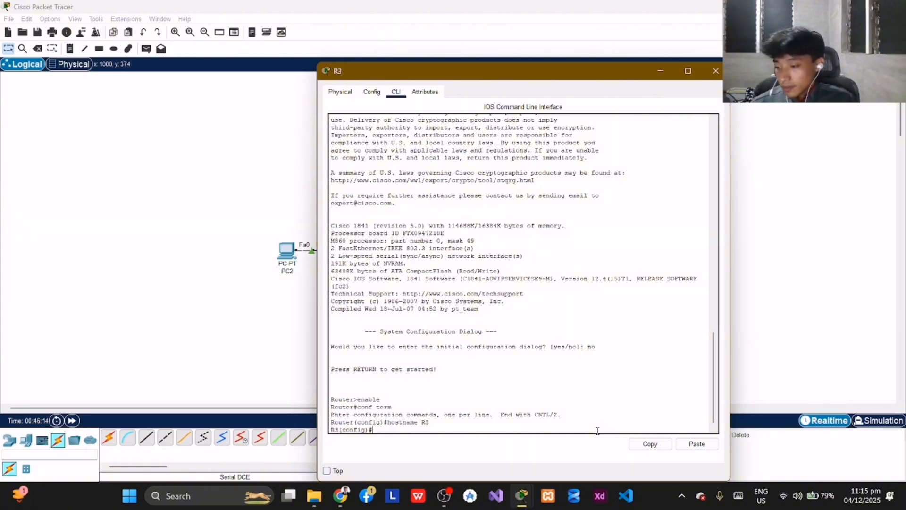
Set an enable secret password on R3 and disable IP domain lookup
{"action": "type", "text": "en"}
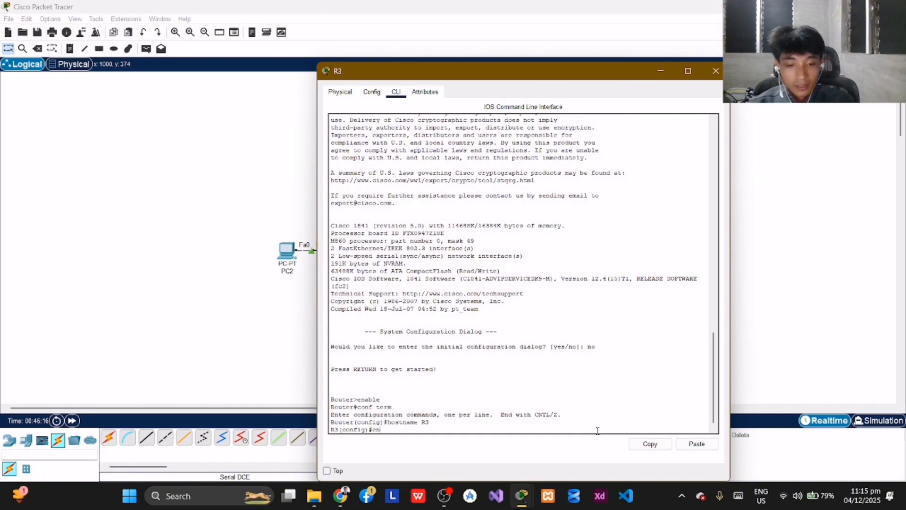
{"action": "type", "text": "babl"}
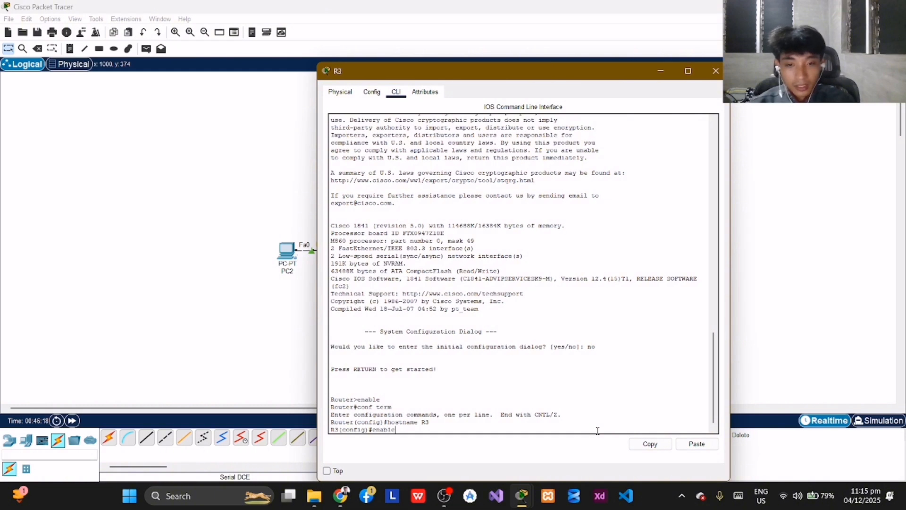
{"action": "type", "text": "e"}
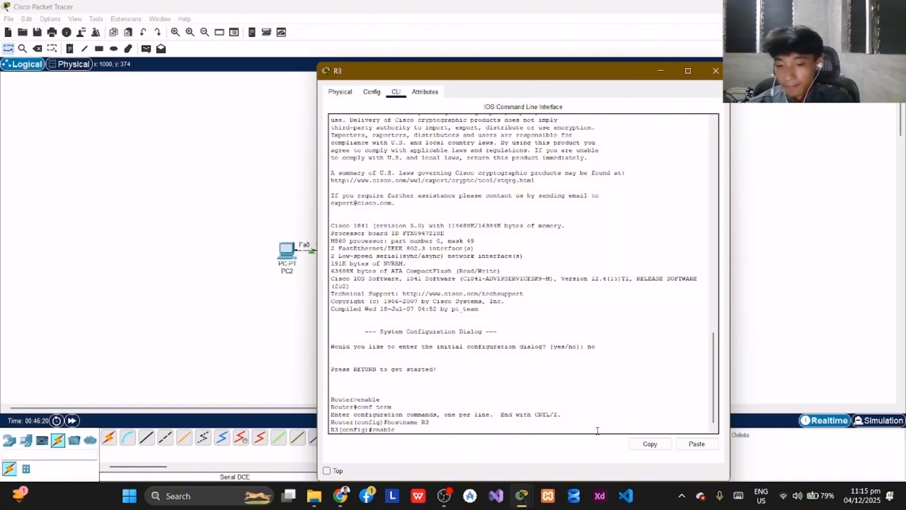
{"action": "type", "text": " secre"}
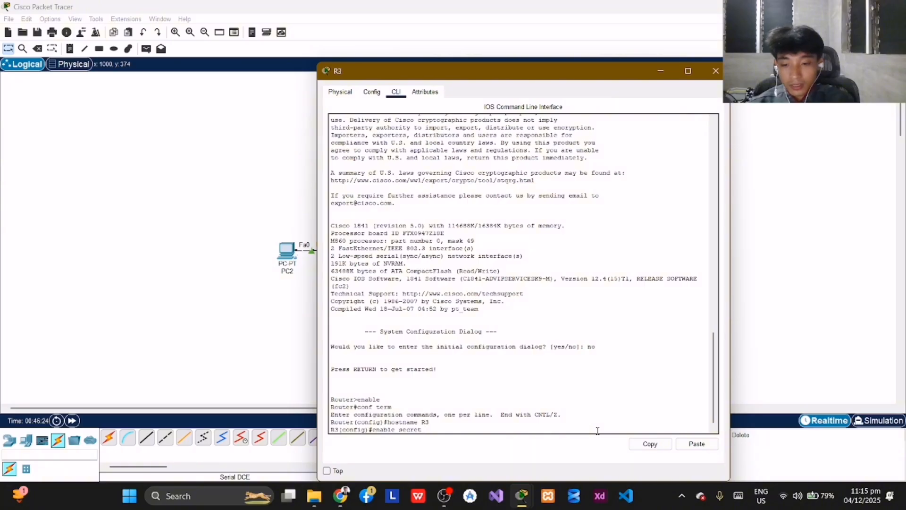
{"action": "type", "text": "t class"}
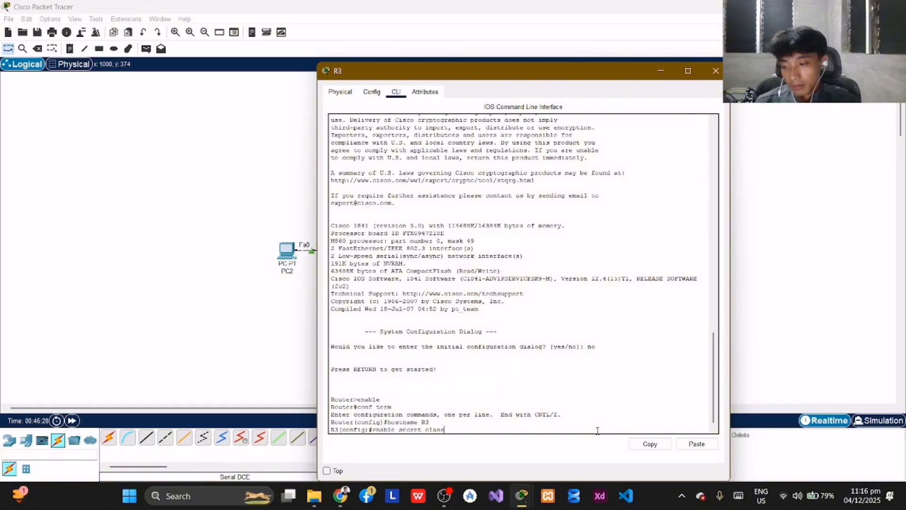
{"action": "key", "text": "Return"}
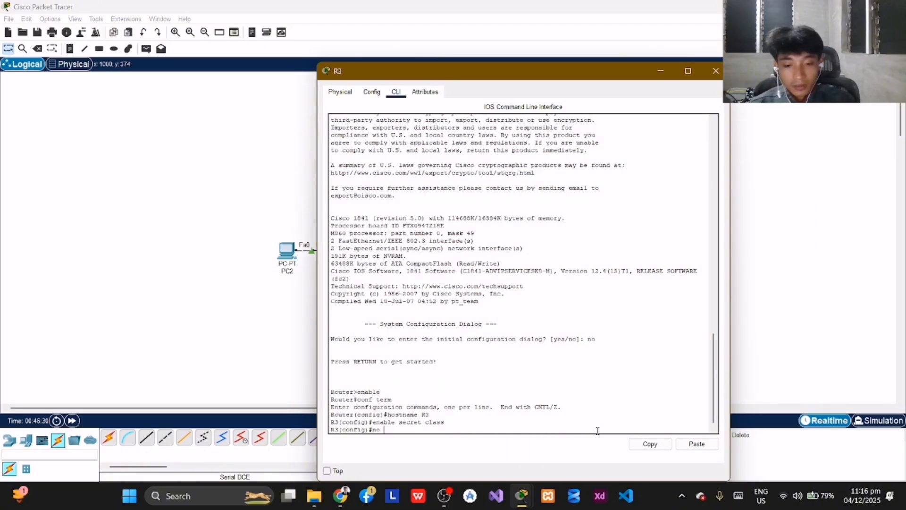
{"action": "type", "text": "no ip domain"}
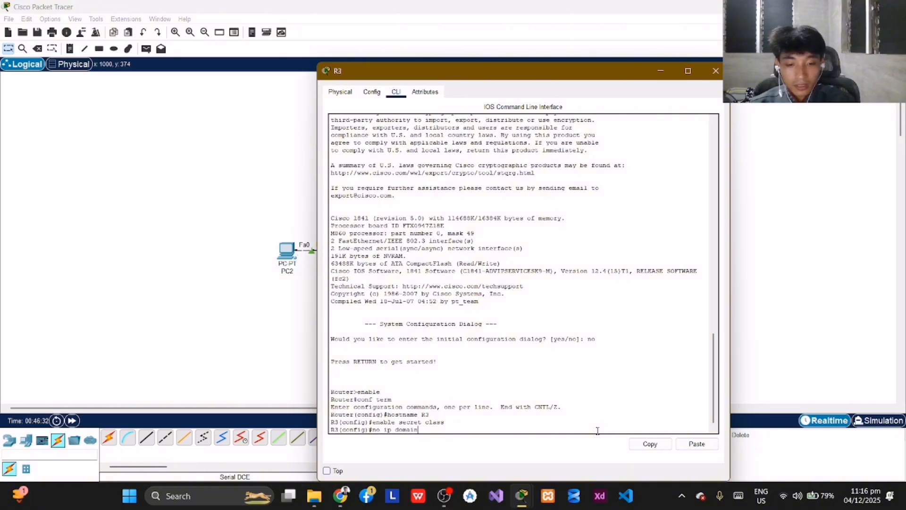
{"action": "type", "text": "-look"}
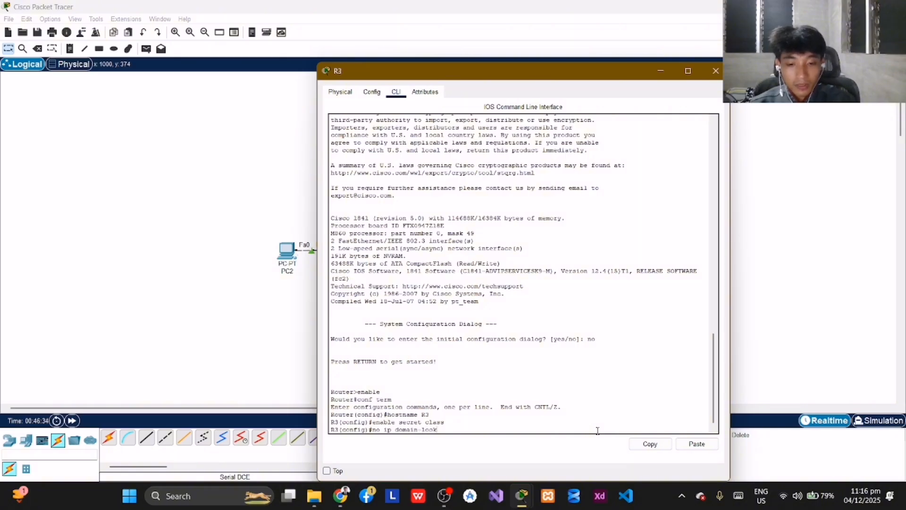
{"action": "type", "text": "up"}
{"action": "key", "text": "Return"}
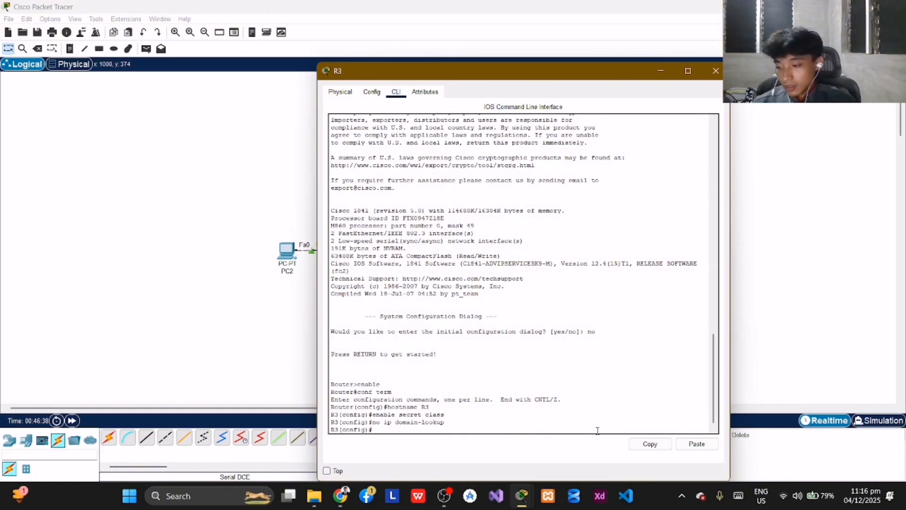
Set the MOTD banner to 'Unauthorized access is strictly prohibited!'
{"action": "type", "text": "banner"}
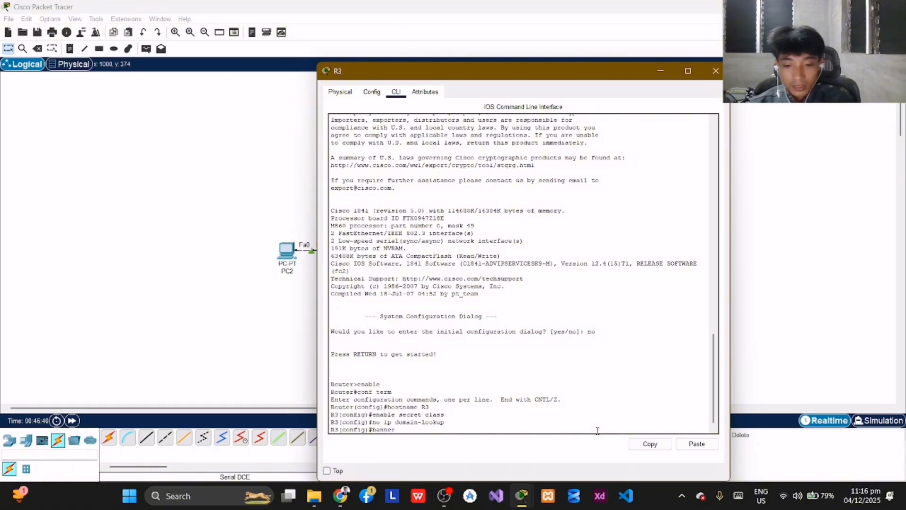
{"action": "type", "text": " motd"}
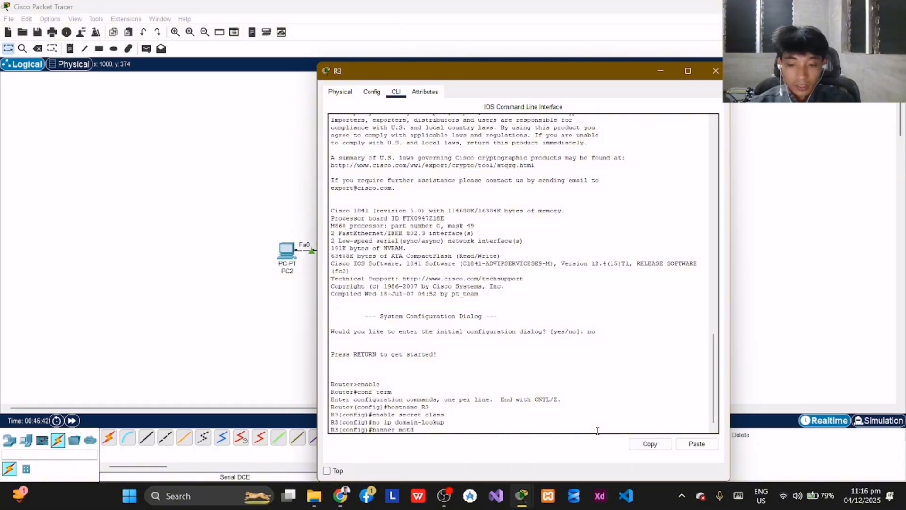
{"action": "type", "text": " #"}
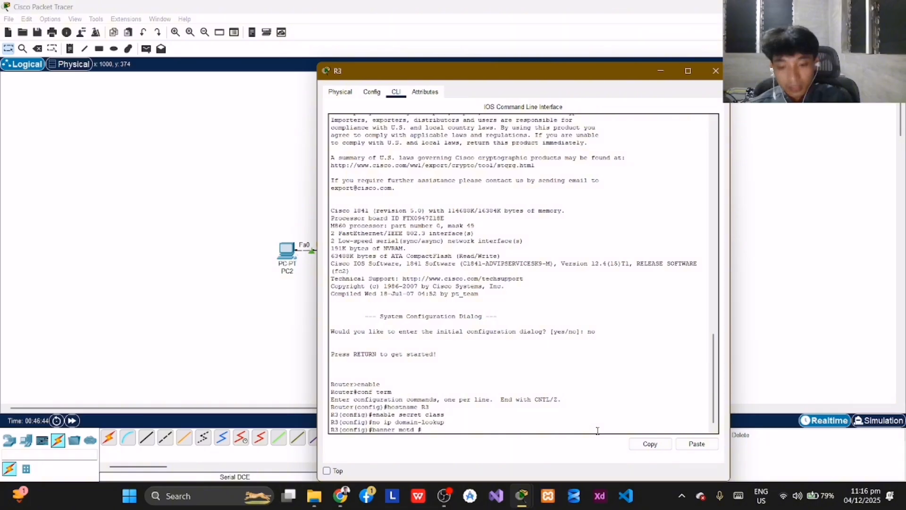
{"action": "type", "text": "un"}
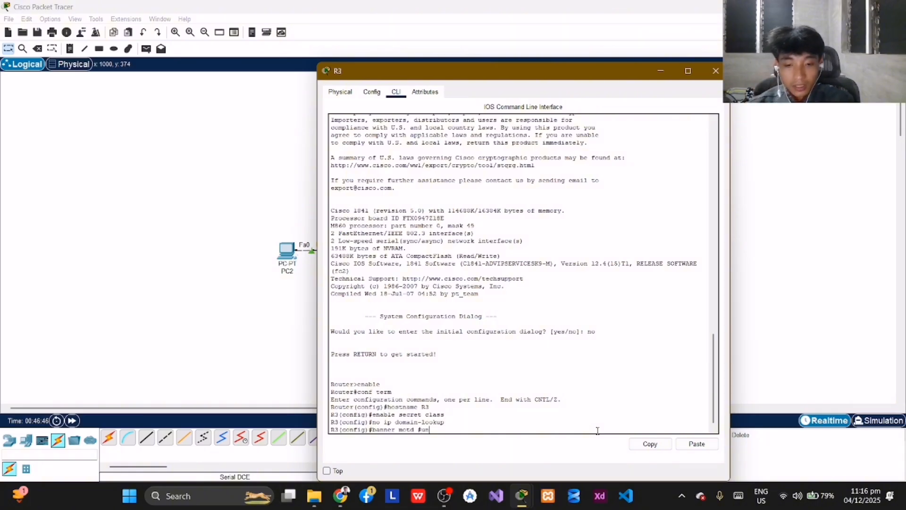
{"action": "type", "text": "authorized"}
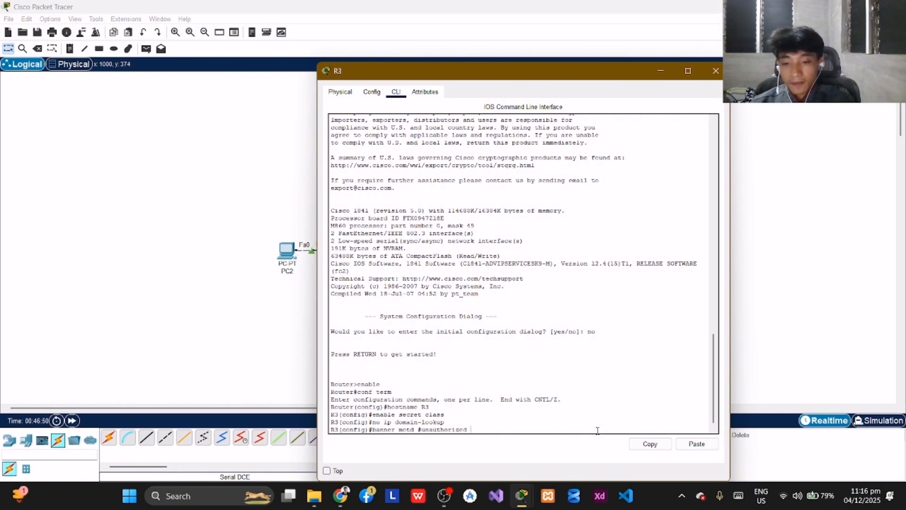
{"action": "type", "text": " access "}
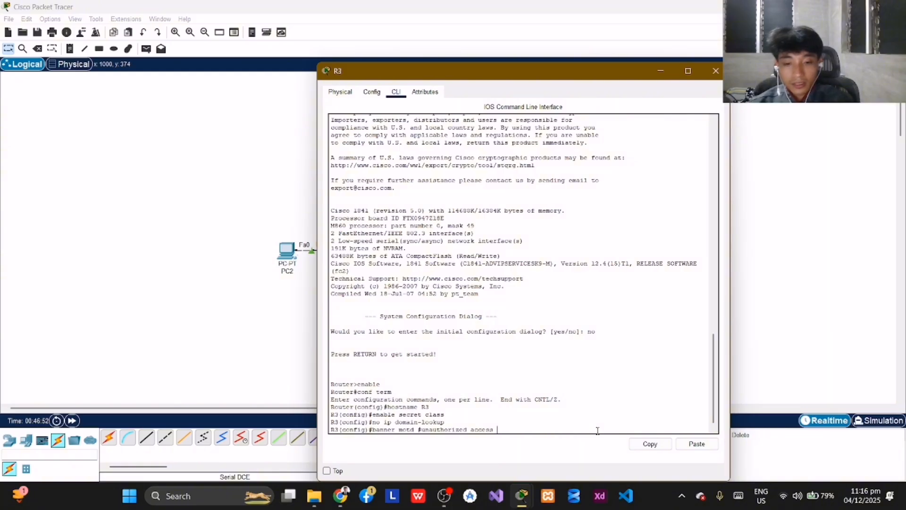
{"action": "type", "text": "is stric"}
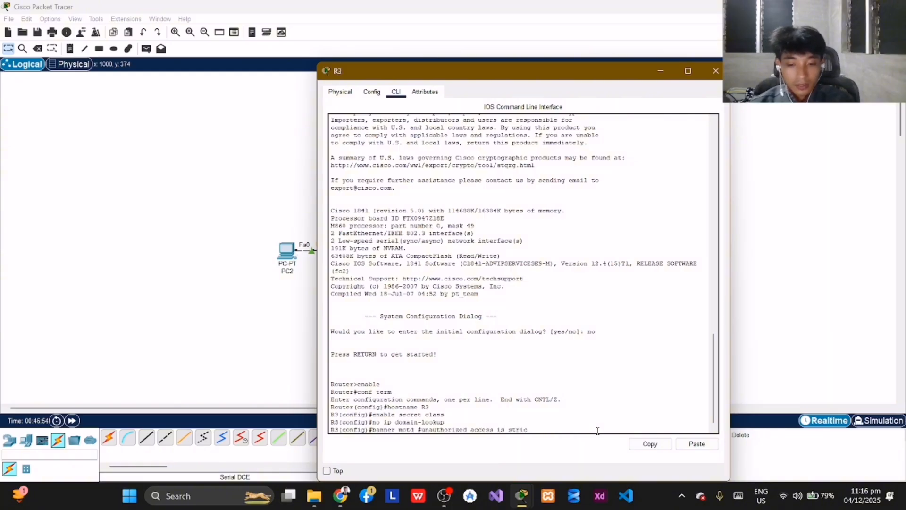
{"action": "type", "text": "tly prohibited"}
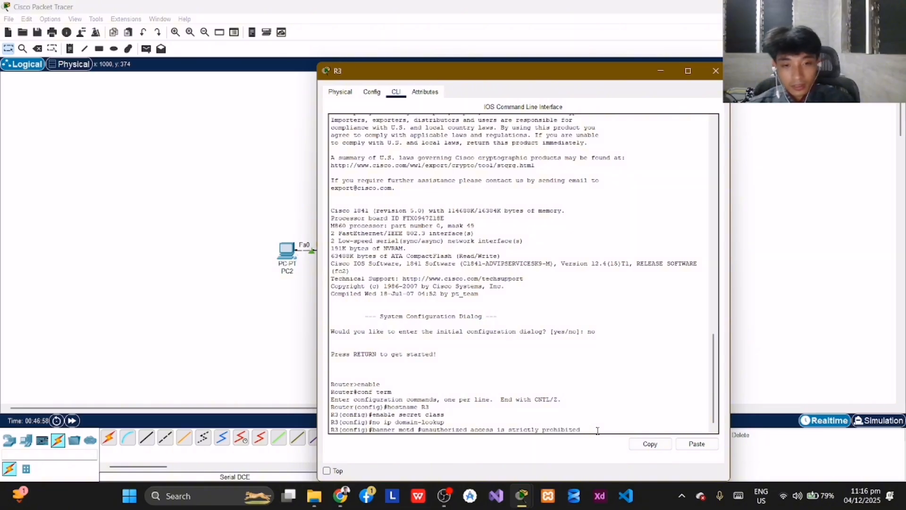
{"action": "type", "text": "!"}
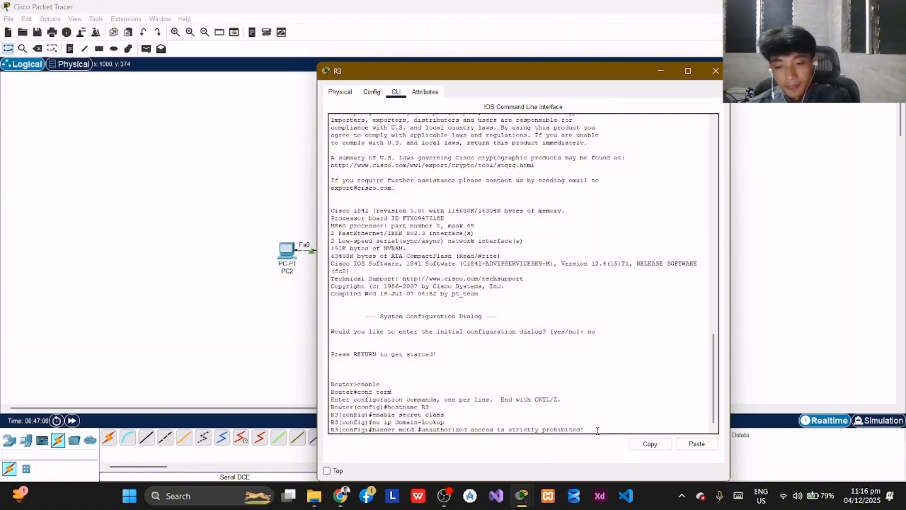
{"action": "type", "text": "#"}
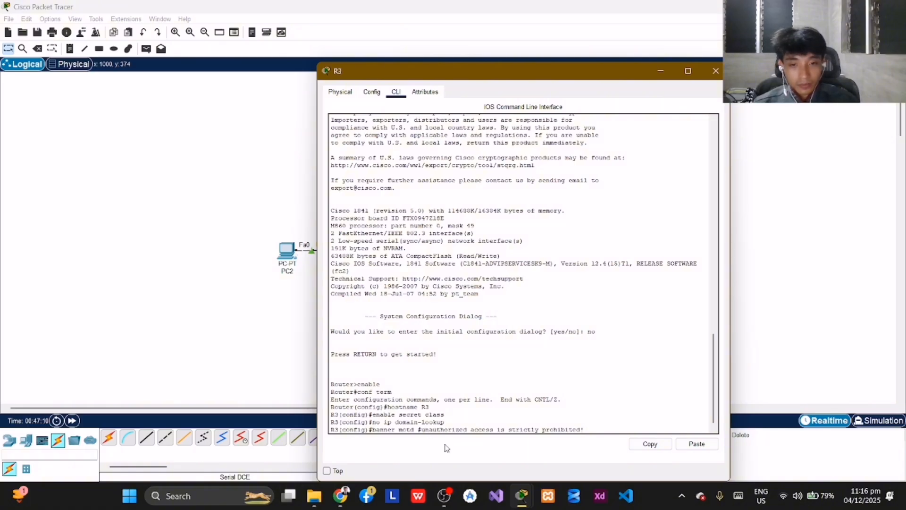
{"action": "key", "text": "BackSpace"}
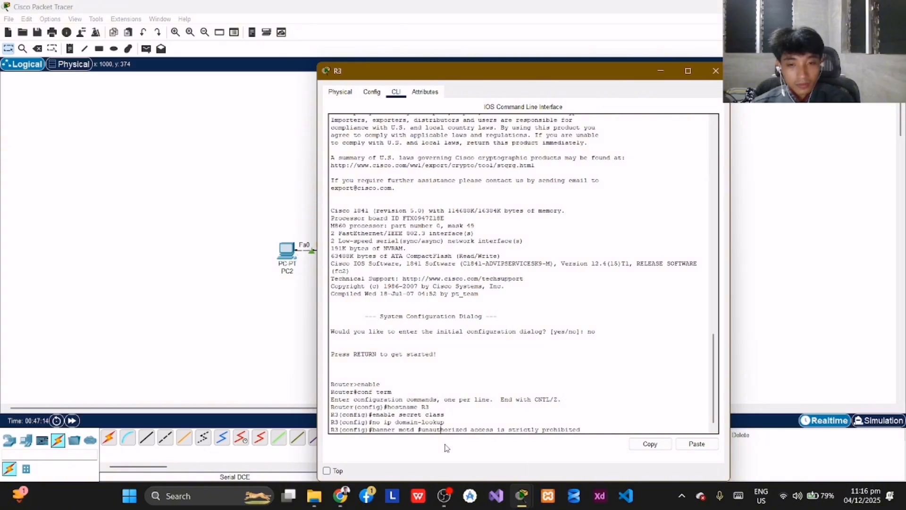
{"action": "key", "text": "BackSpace"}
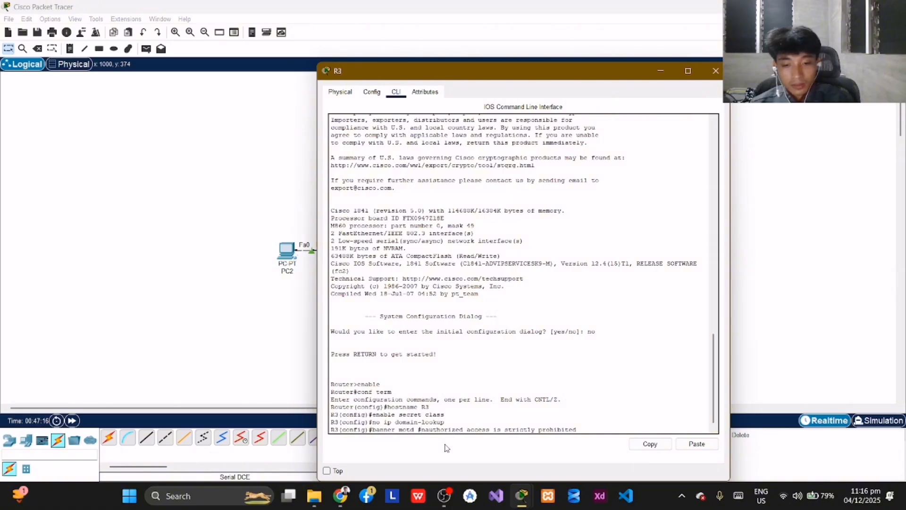
{"action": "type", "text": "U"}
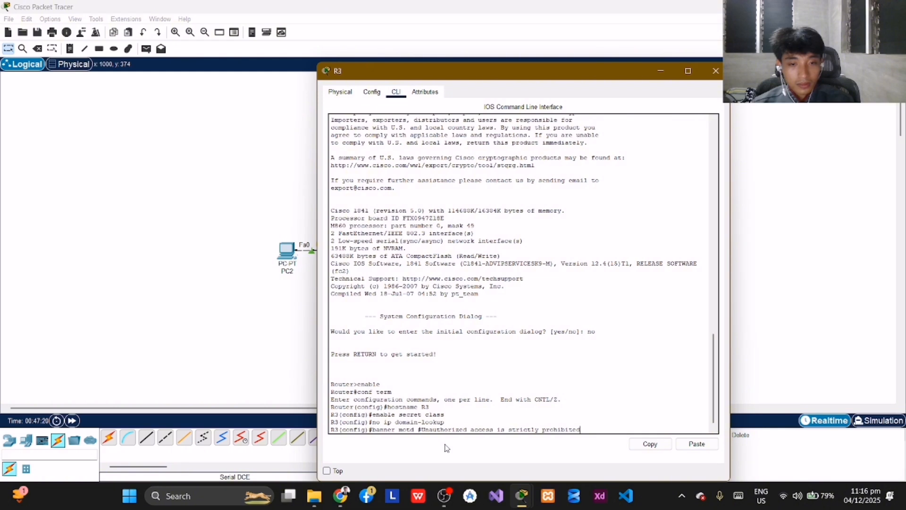
{"action": "type", "text": "!"}
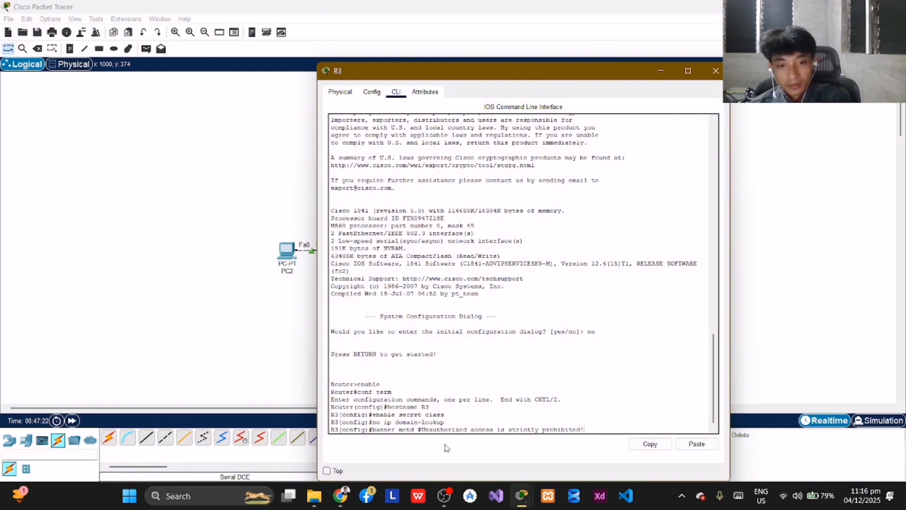
{"action": "type", "text": "#"}
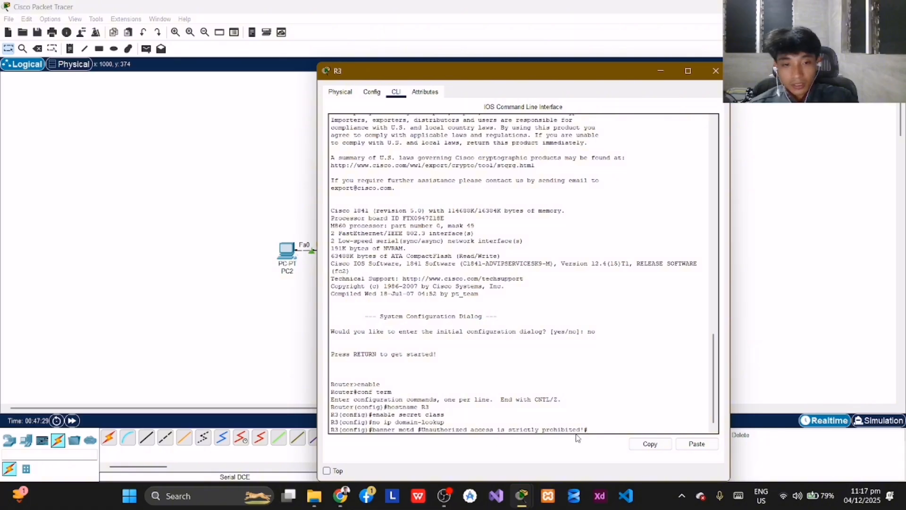
{"action": "key", "text": "Return"}
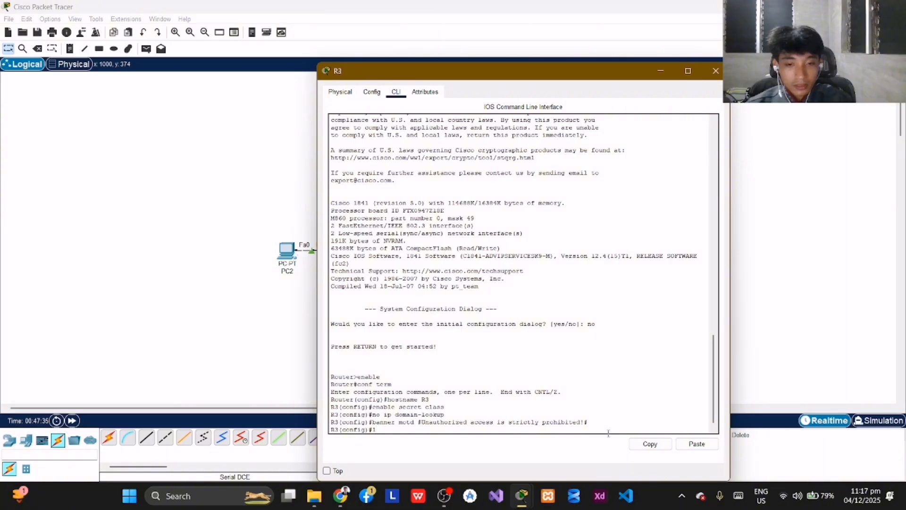
Give R3's console line 0 a password and require login
{"action": "type", "text": "line"}
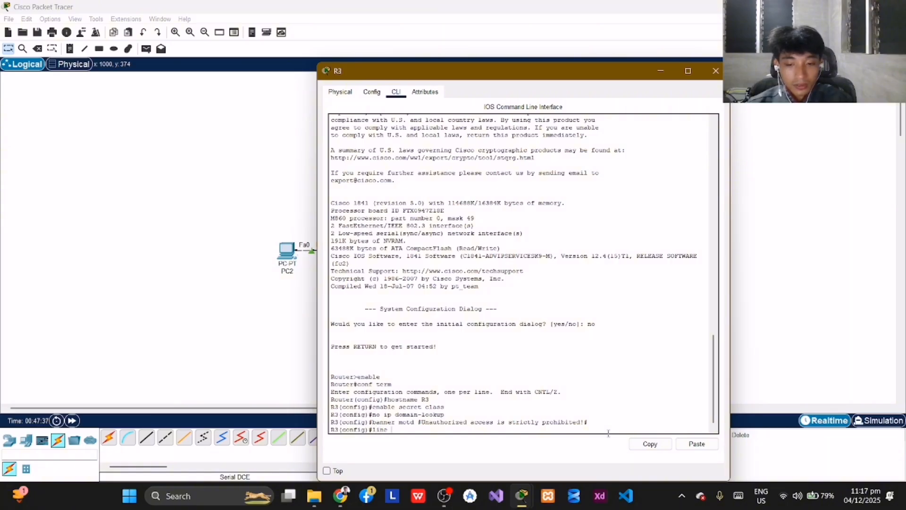
{"action": "type", "text": " console"}
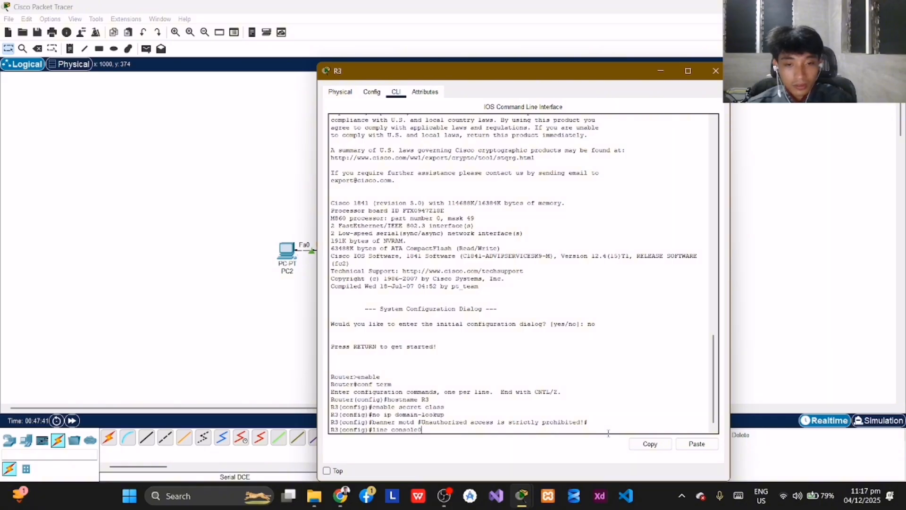
{"action": "type", "text": "0"}
{"action": "key", "text": "BackSpace"}
{"action": "type", "text": "0"}
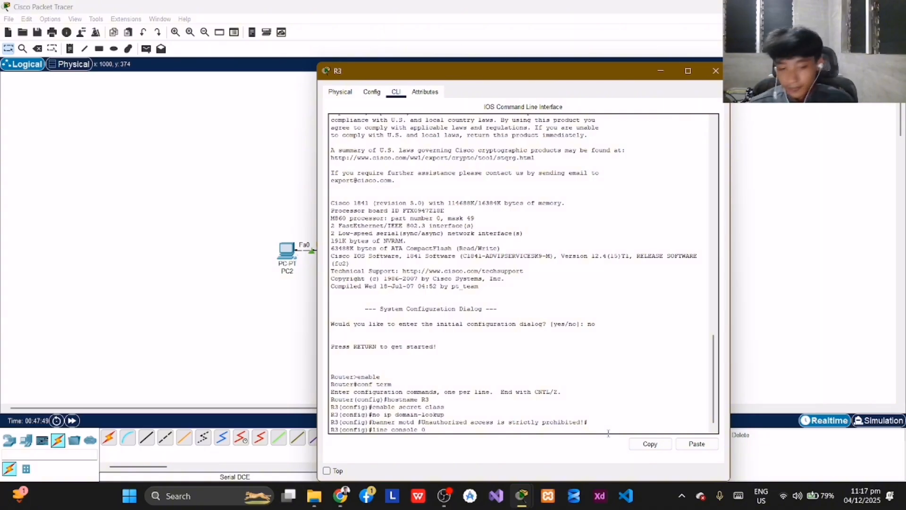
{"action": "key", "text": "Return"}
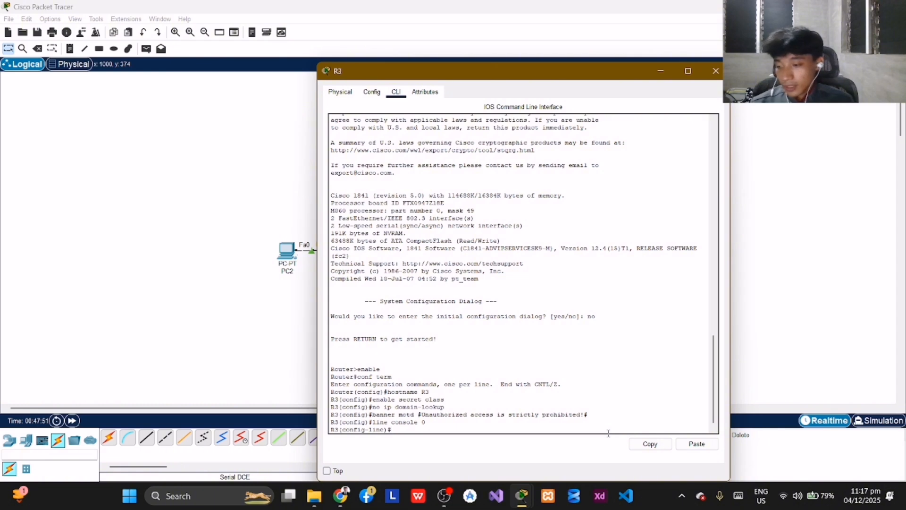
{"action": "type", "text": "passwor"}
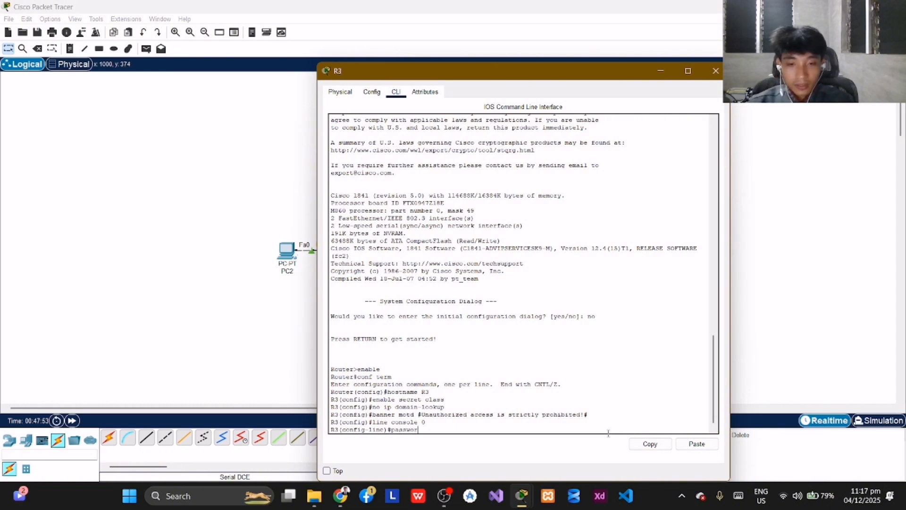
{"action": "type", "text": "d tabobo"}
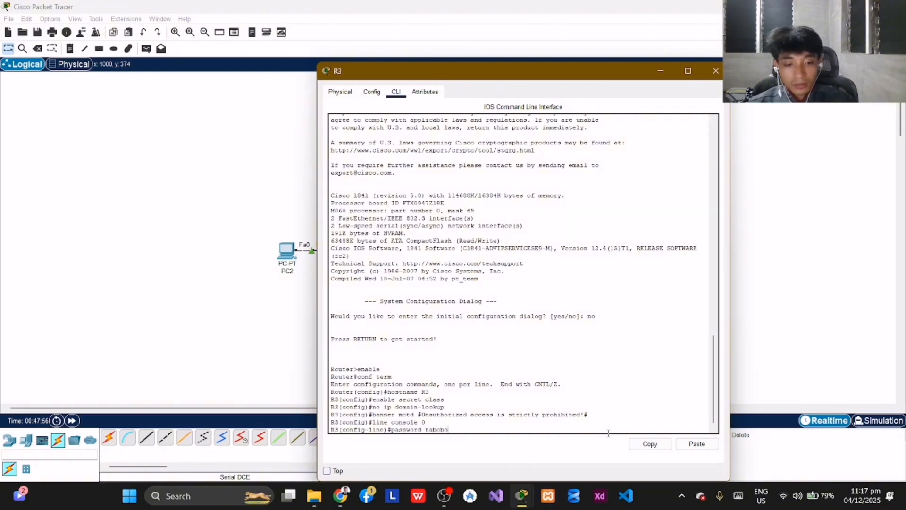
{"action": "key", "text": "Return"}
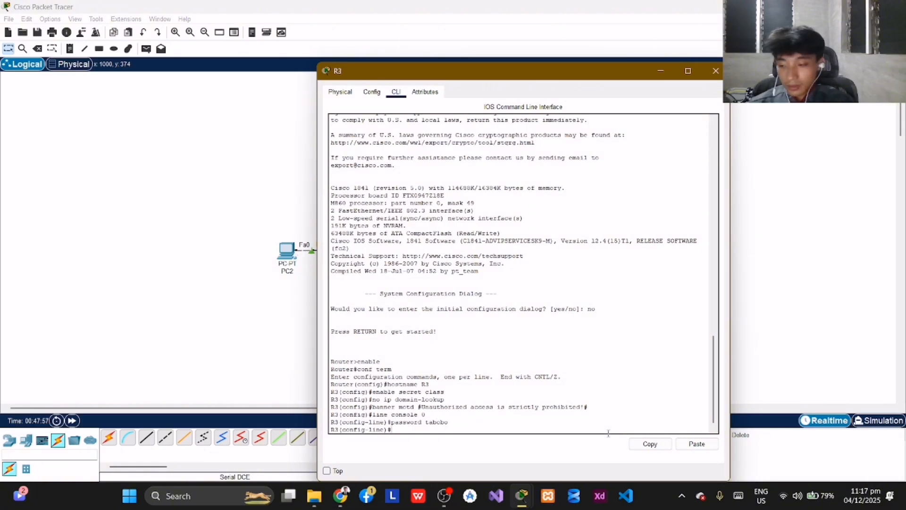
{"action": "type", "text": "logi"}
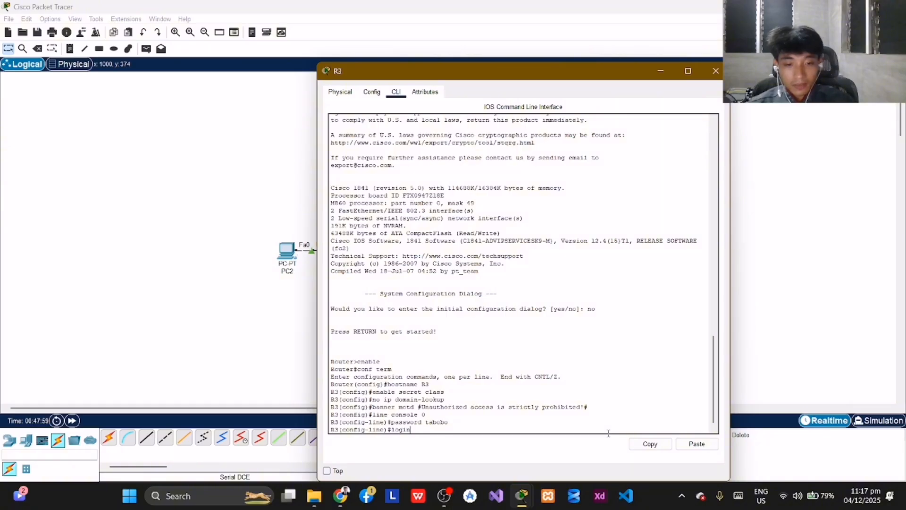
{"action": "type", "text": "n"}
{"action": "key", "text": "Return"}
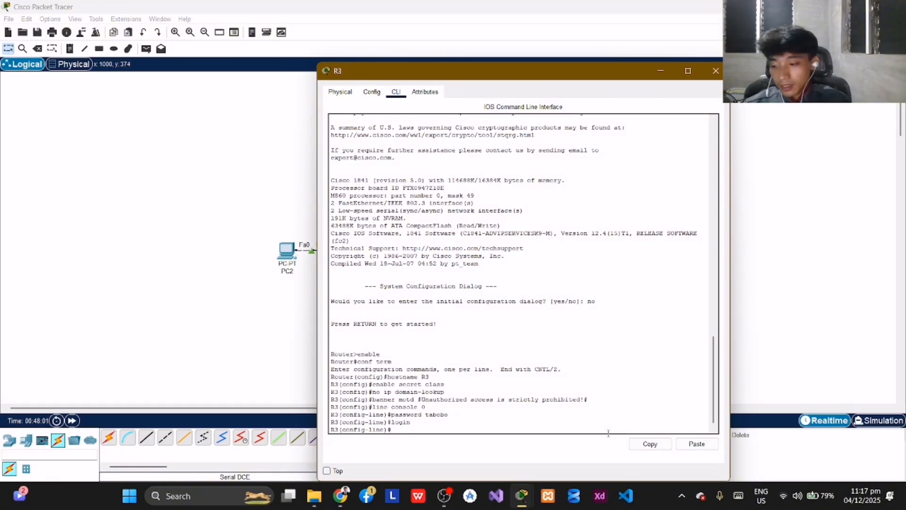
Give VTY lines 0 4 a password and require login
{"action": "type", "text": "line vty"}
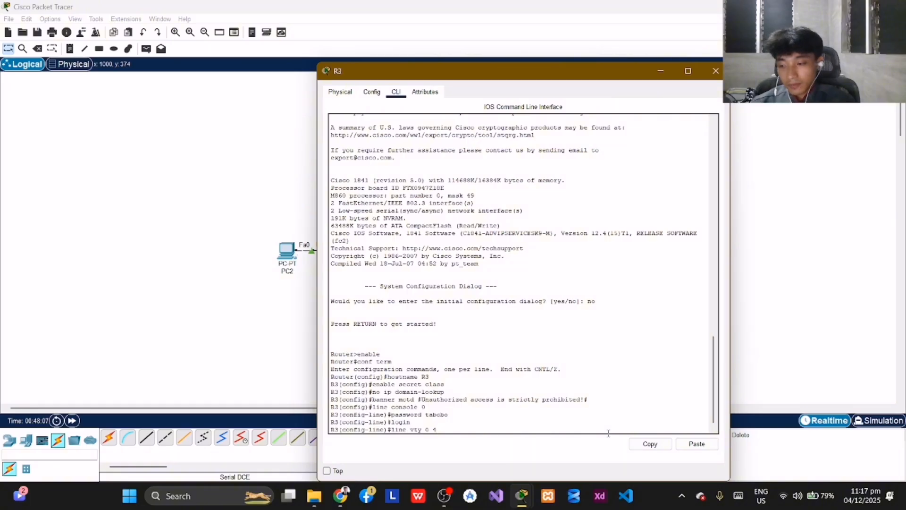
{"action": "type", "text": "0 4"}
{"action": "key", "text": "Return"}
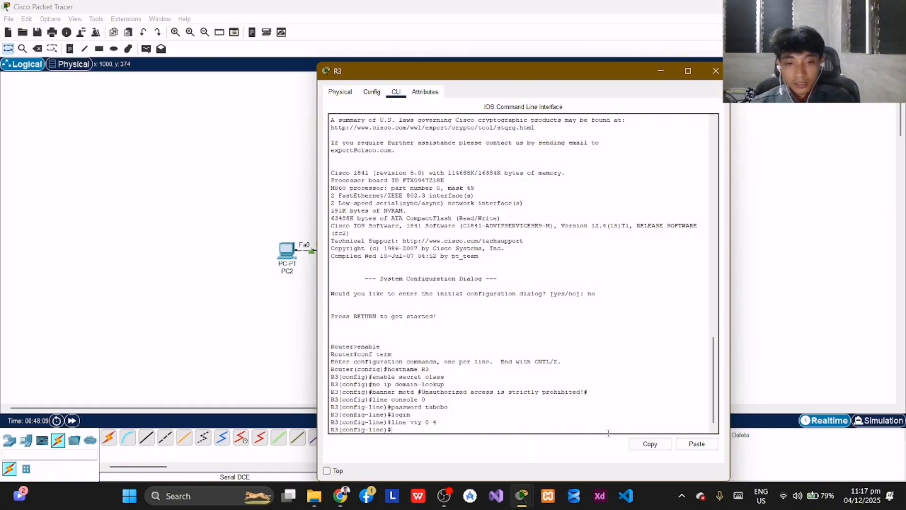
{"action": "type", "text": "passwor"}
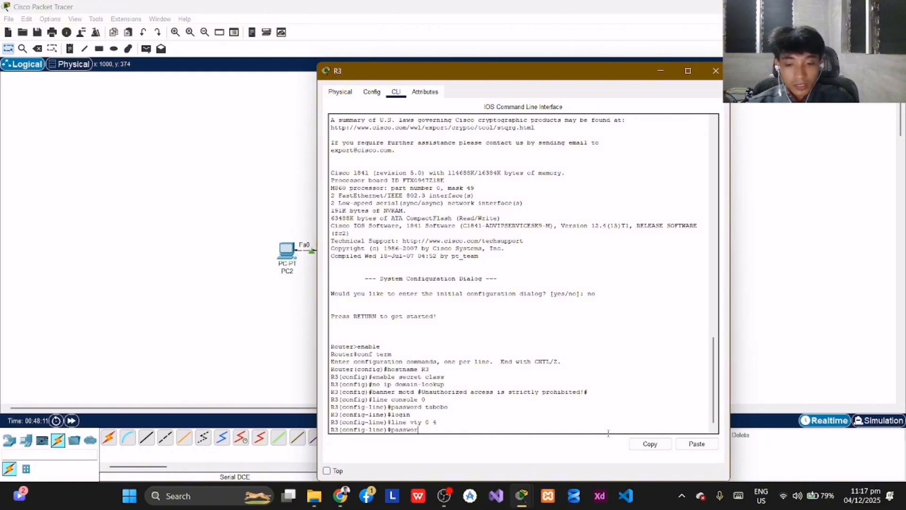
{"action": "type", "text": "d tabobo"}
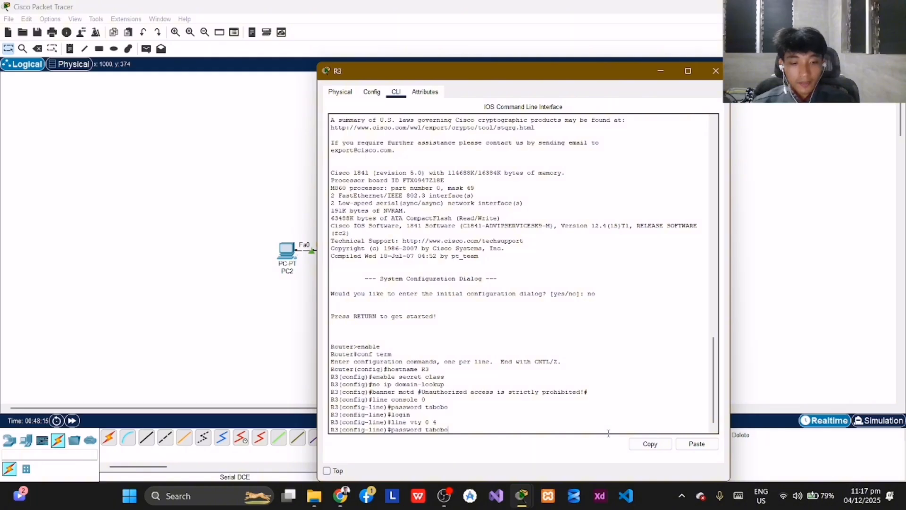
{"action": "key", "text": "Return"}
{"action": "type", "text": "login"}
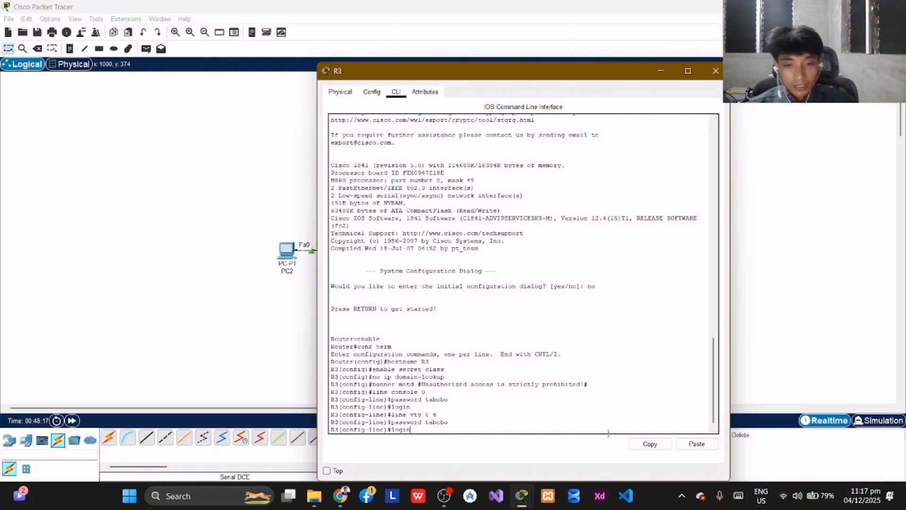
{"action": "key", "text": "Return"}
Exit line configuration and global configuration mode back to the privileged prompt
{"action": "type", "text": "e)#e"}
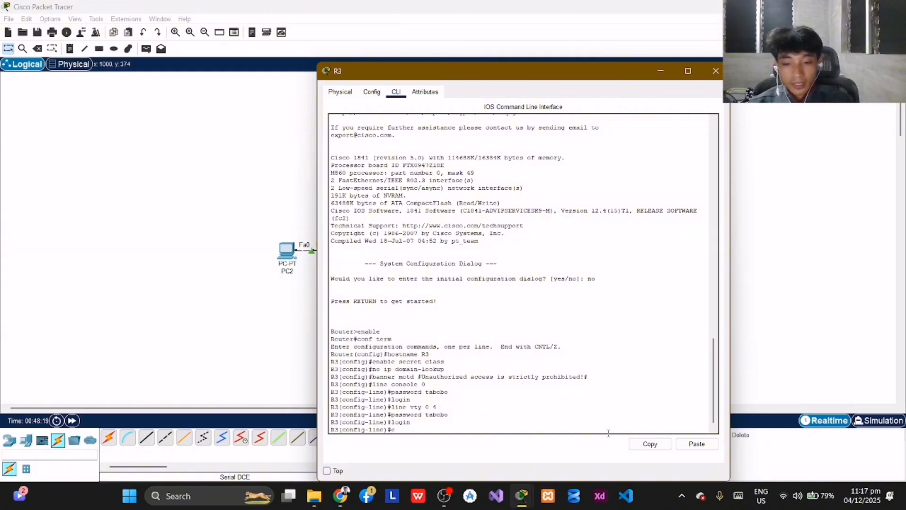
{"action": "type", "text": "xit"}
{"action": "key", "text": "Return"}
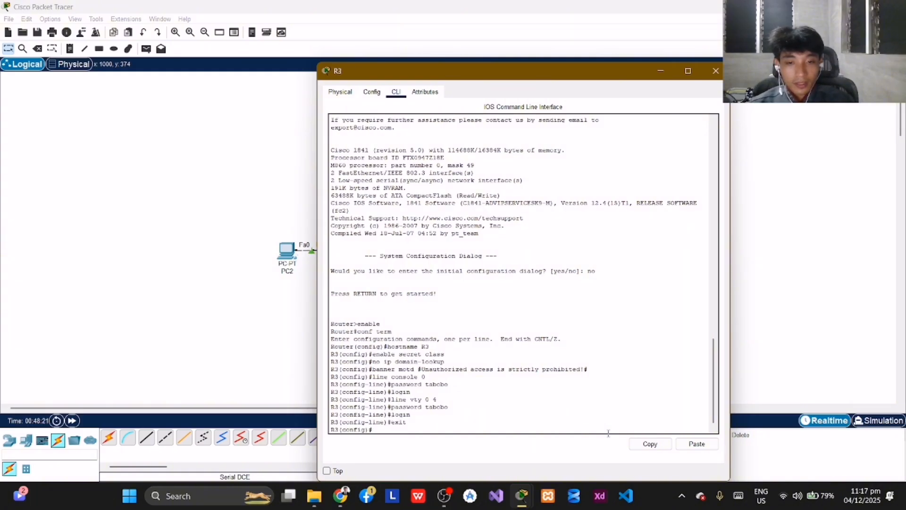
{"action": "type", "text": "exit"}
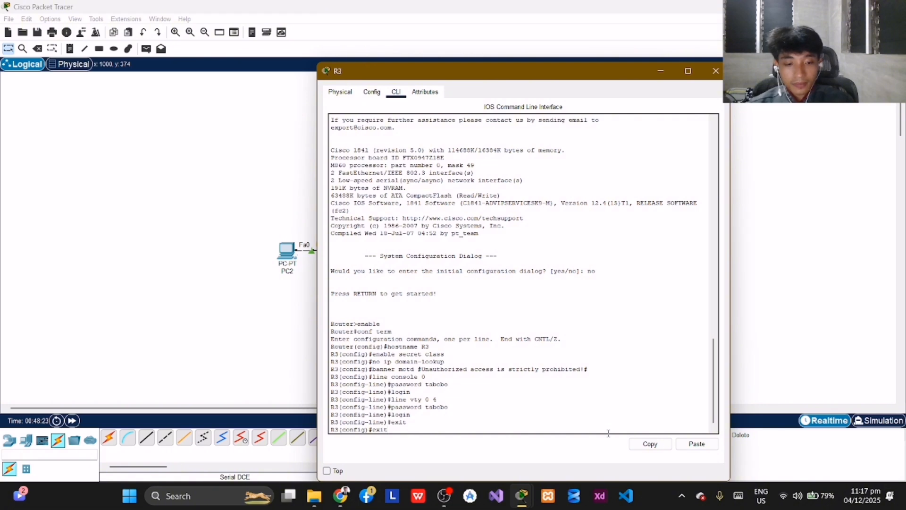
{"action": "key", "text": "Return"}
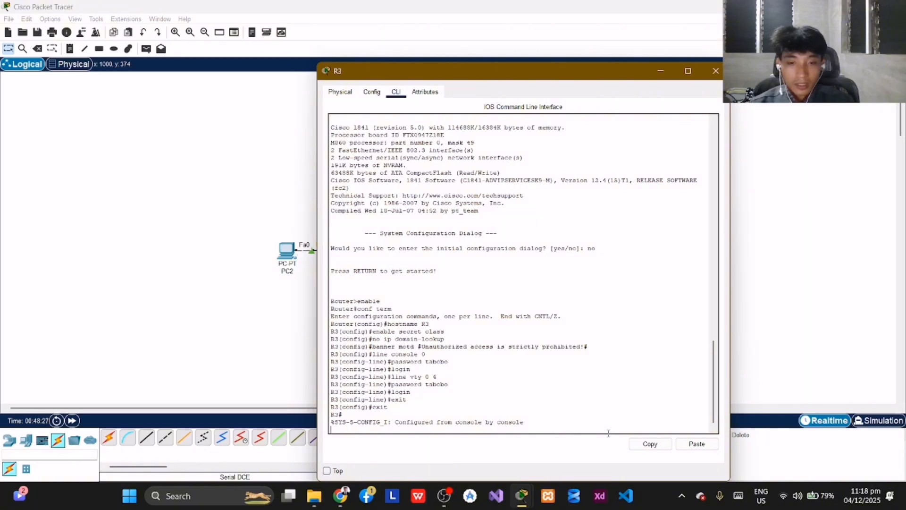
{"action": "type", "text": "exit"}
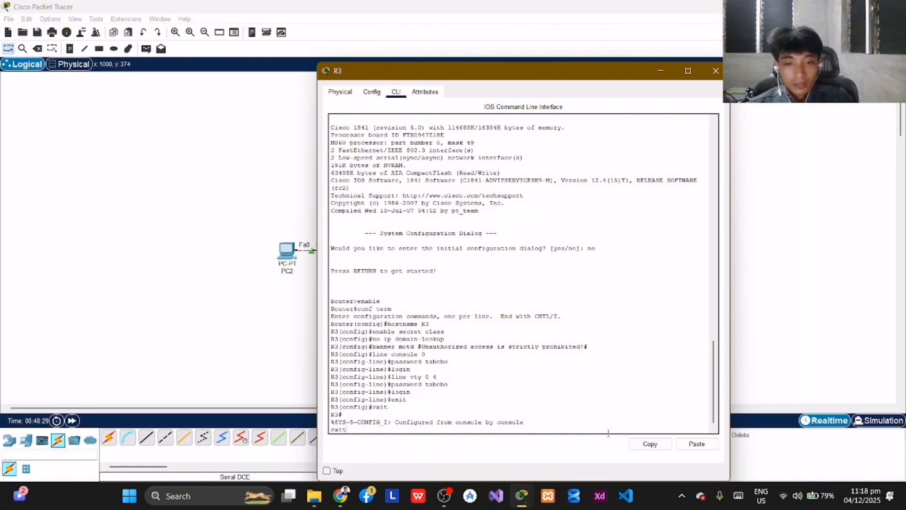
{"action": "key", "text": "BackSpace"}
{"action": "key", "text": "BackSpace"}
{"action": "key", "text": "BackSpace"}
{"action": "key", "text": "Return"}
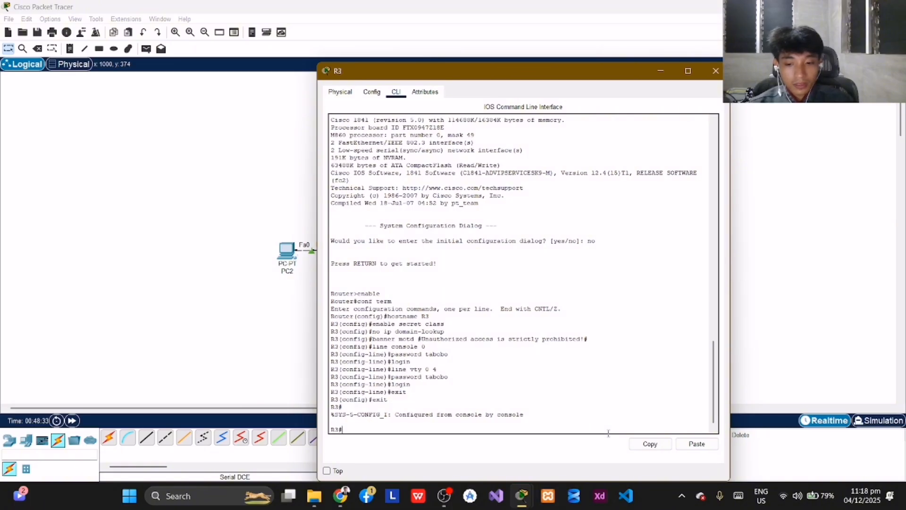
Log out of R3 and log back in past the banner with the console password
{"action": "type", "text": "exit"}
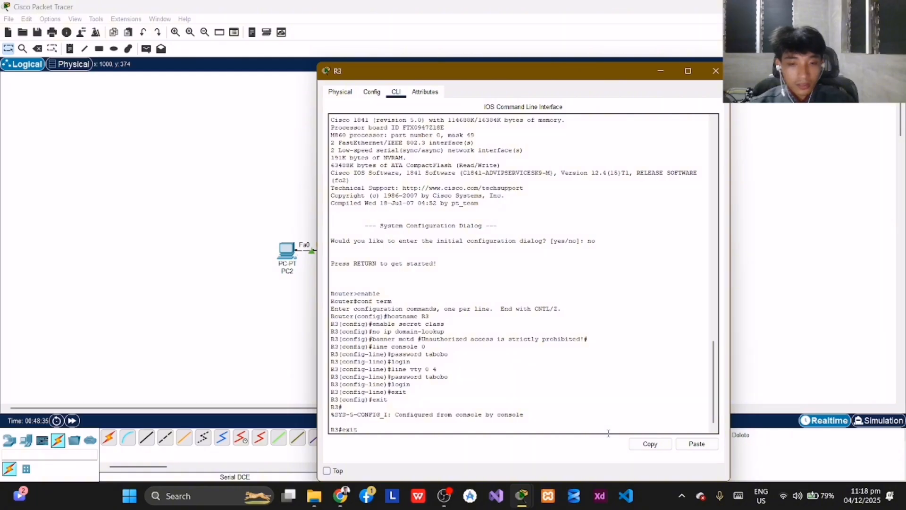
{"action": "key", "text": "Return"}
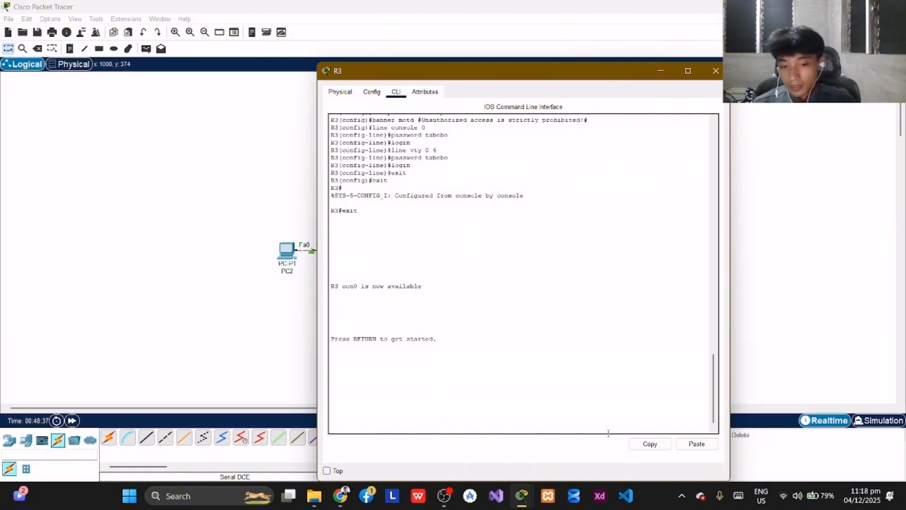
{"action": "key", "text": "Return"}
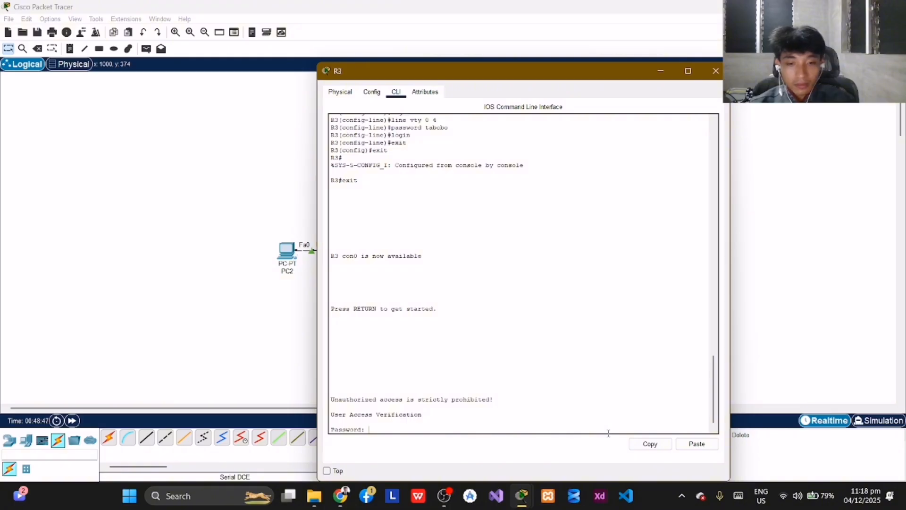
{"action": "key", "text": "Return"}
Regain privileged mode with the enable secret password, then type conf ter
{"action": "type", "text": "enabel"}
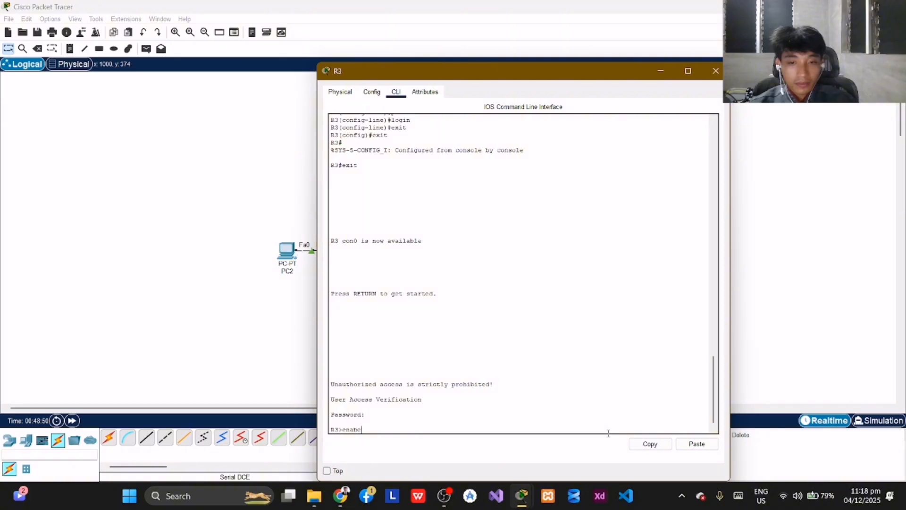
{"action": "key", "text": "BackSpace"}
{"action": "type", "text": "le"}
{"action": "key", "text": "Return"}
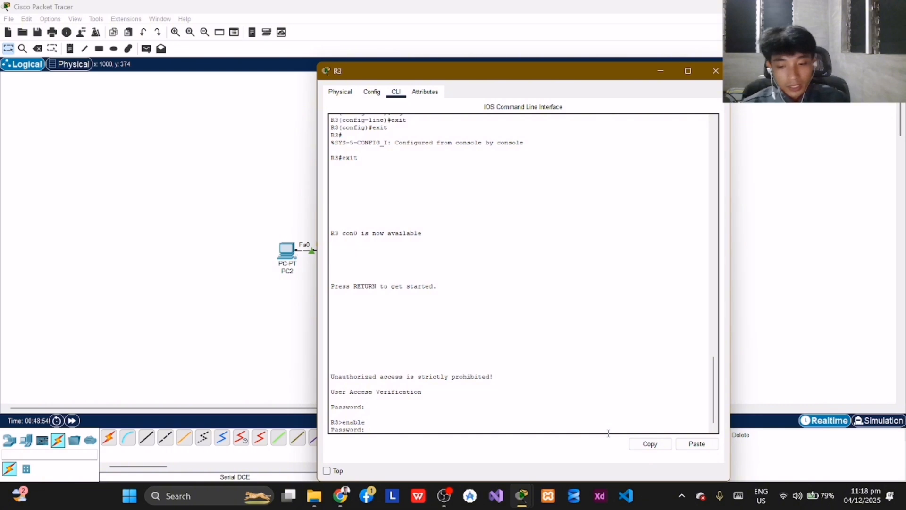
{"action": "key", "text": "Return"}
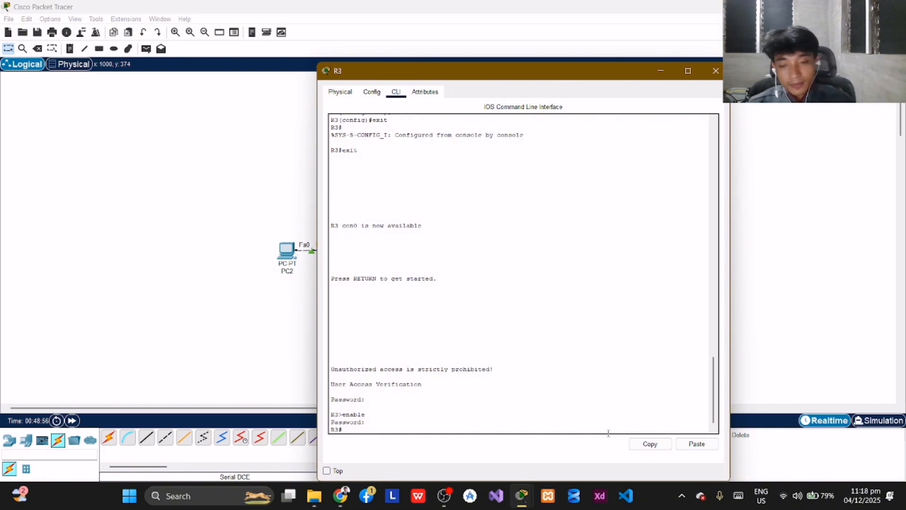
{"action": "type", "text": "con"}
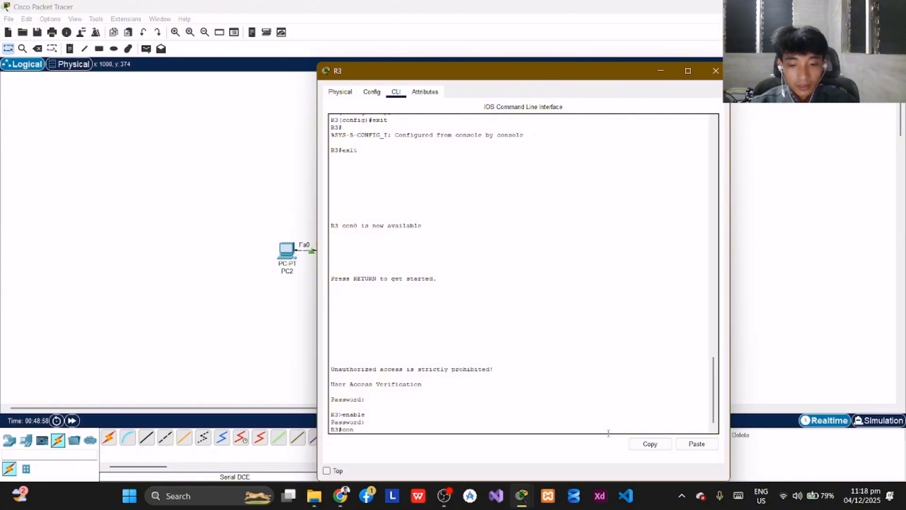
{"action": "type", "text": "f term"}
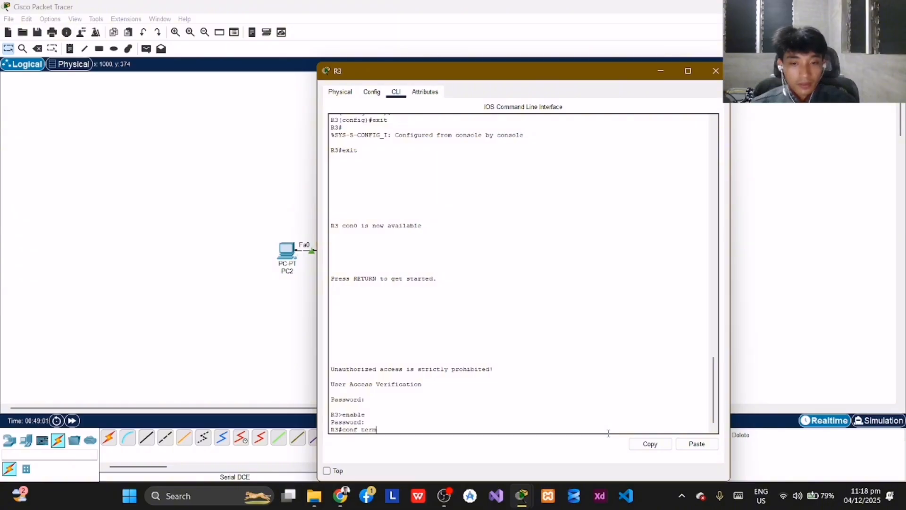
Assign Fa0/0 the address 192.168.0.1 255.255.252.0 and enable it with no shutdown
{"action": "key", "text": "Return"}
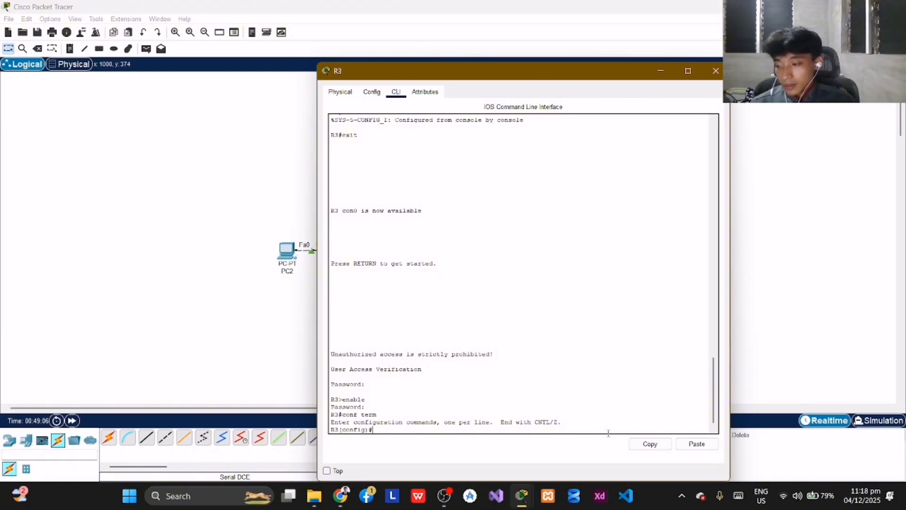
{"action": "type", "text": "interface"}
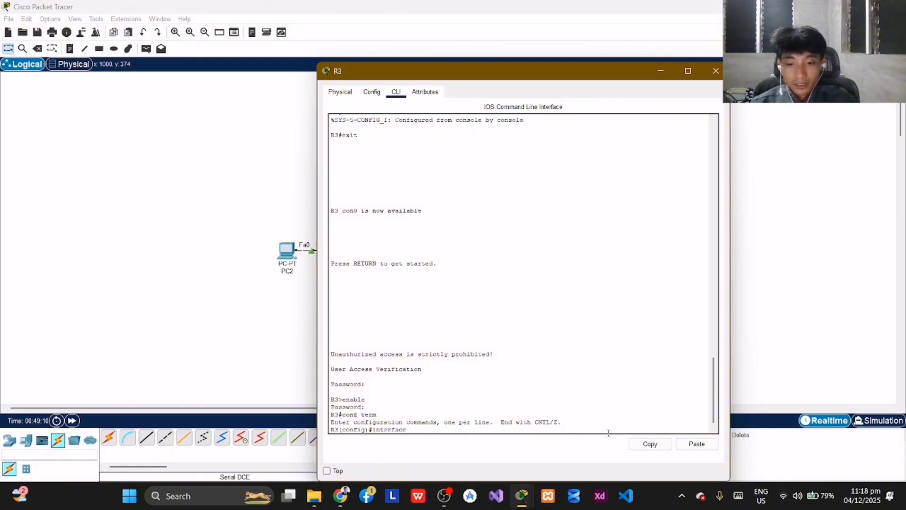
{"action": "type", "text": " fa0/"}
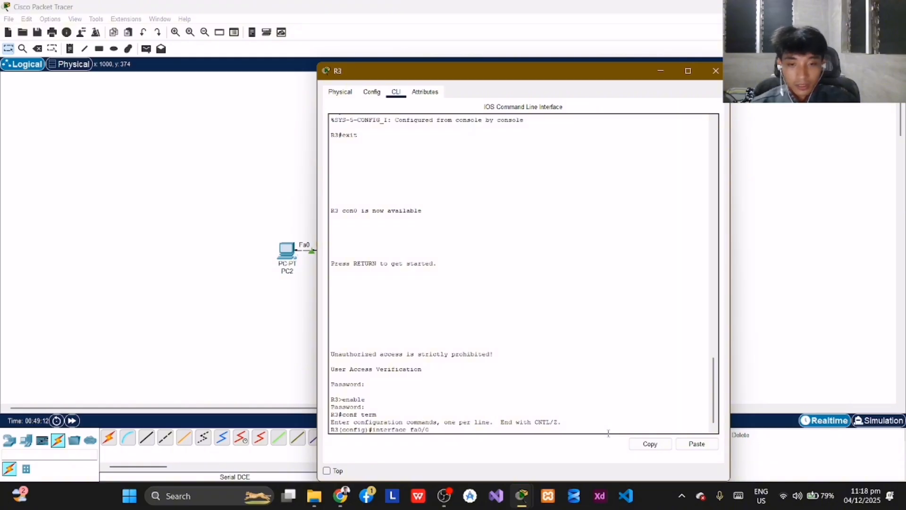
{"action": "type", "text": "0"}
{"action": "key", "text": "Return"}
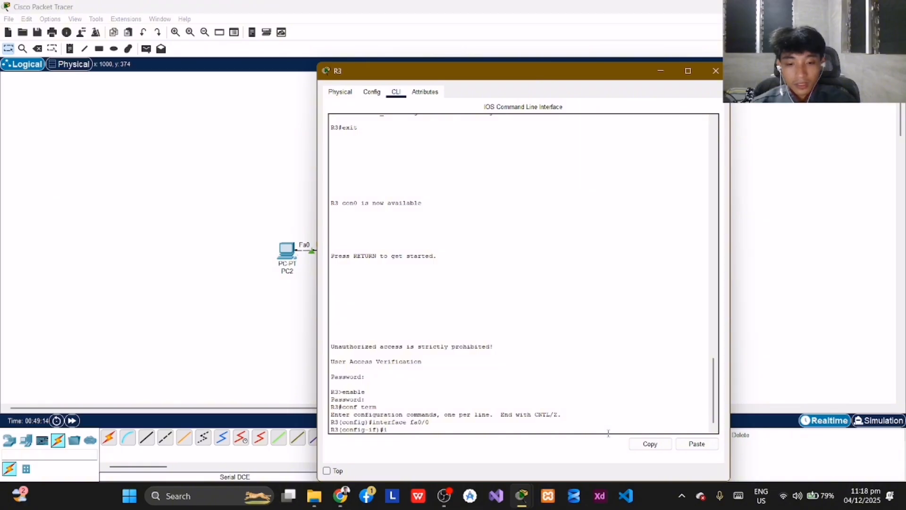
{"action": "type", "text": "ip address 1"}
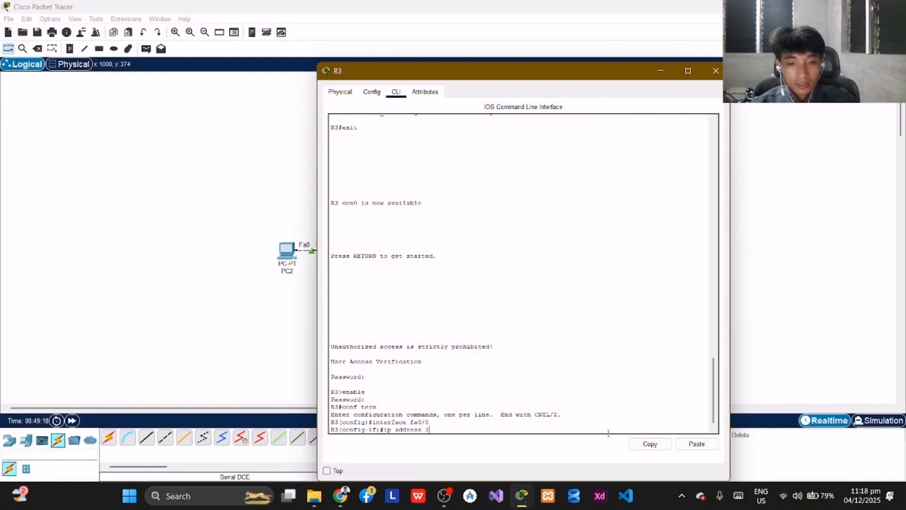
{"action": "type", "text": "92.168"}
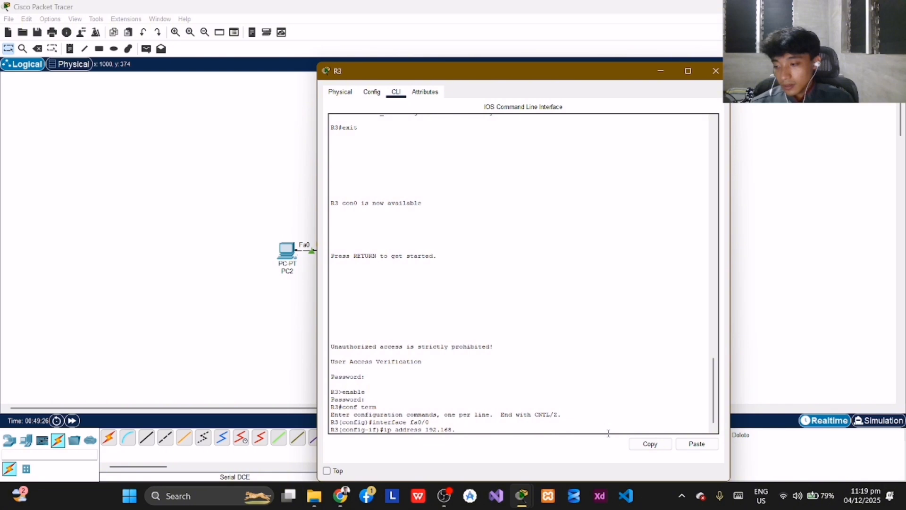
{"action": "type", "text": ".0"}
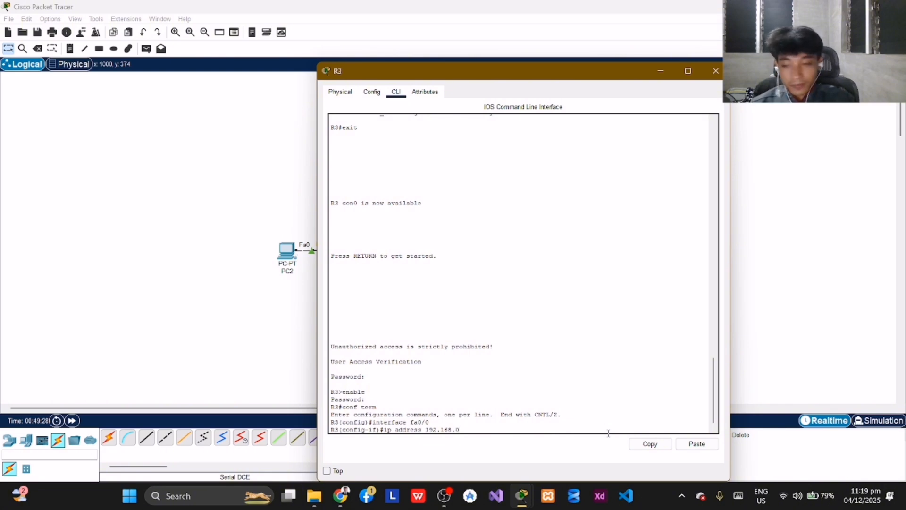
{"action": "type", "text": ".1"}
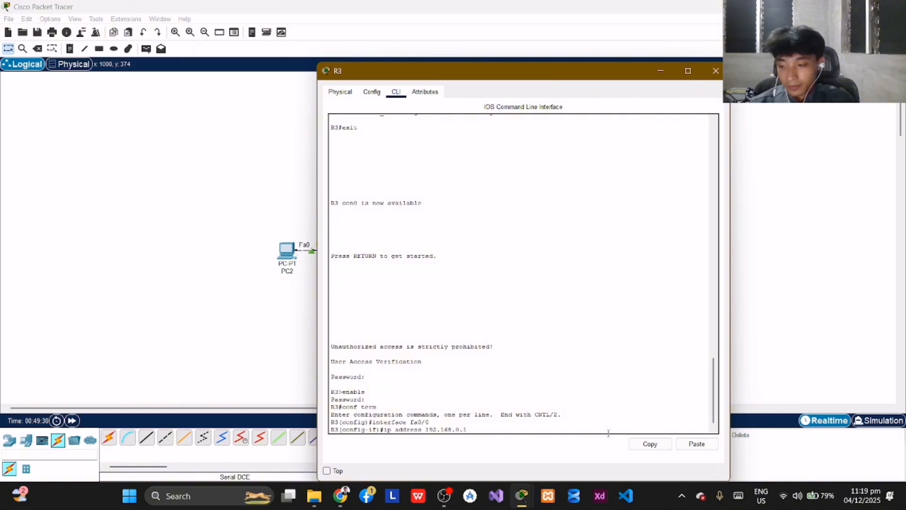
{"action": "type", "text": " 255"}
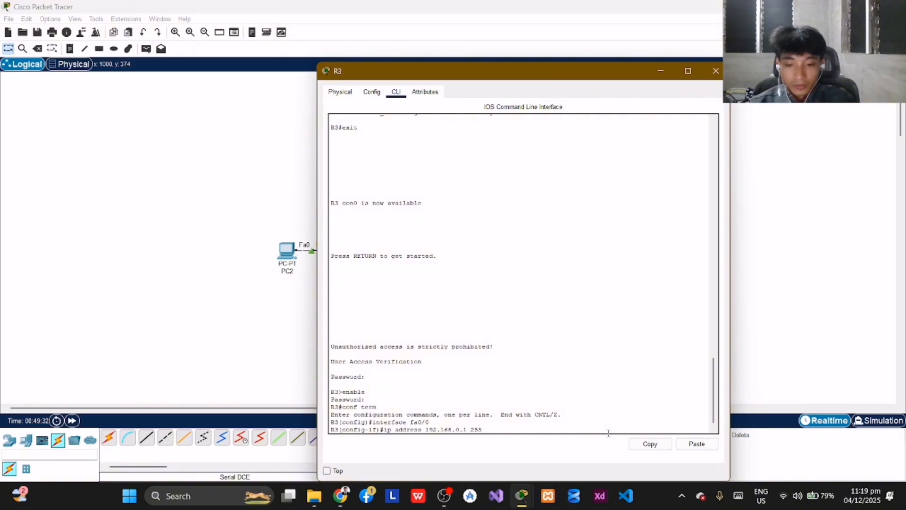
{"action": "type", "text": "2."}
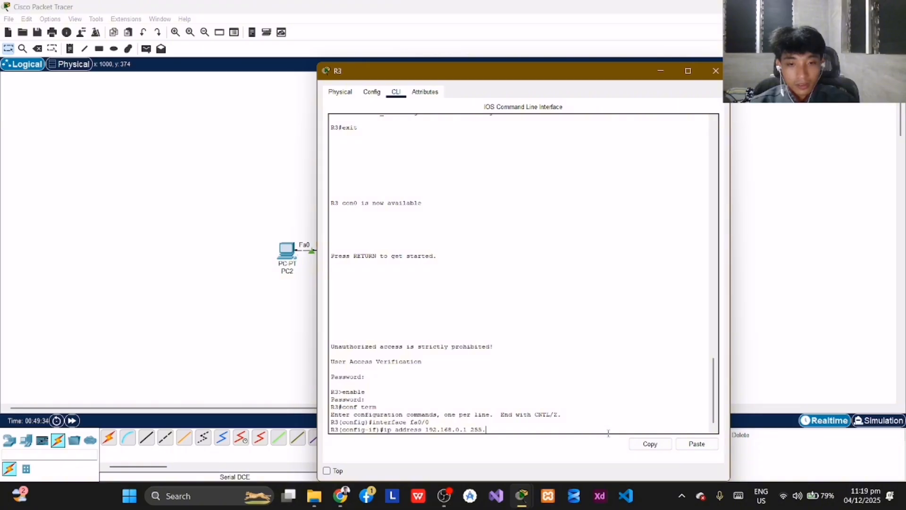
{"action": "type", "text": "255"}
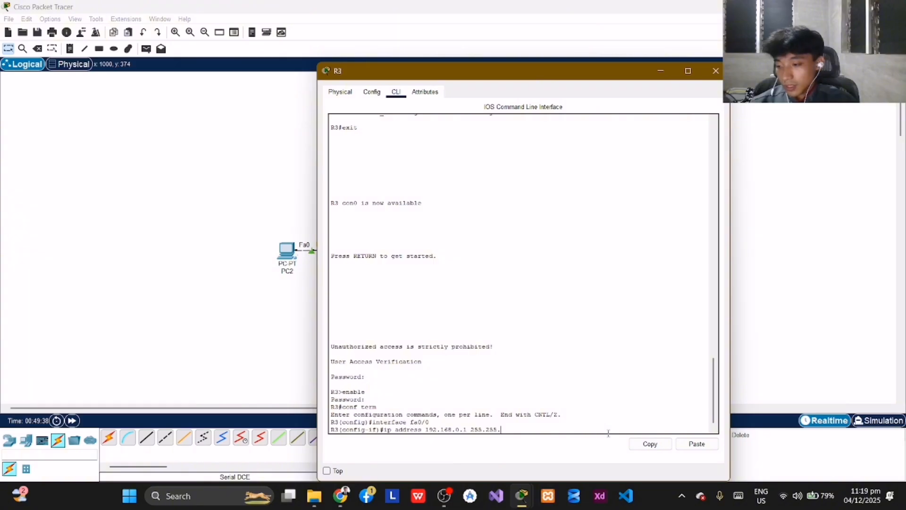
{"action": "type", "text": ".252.0"}
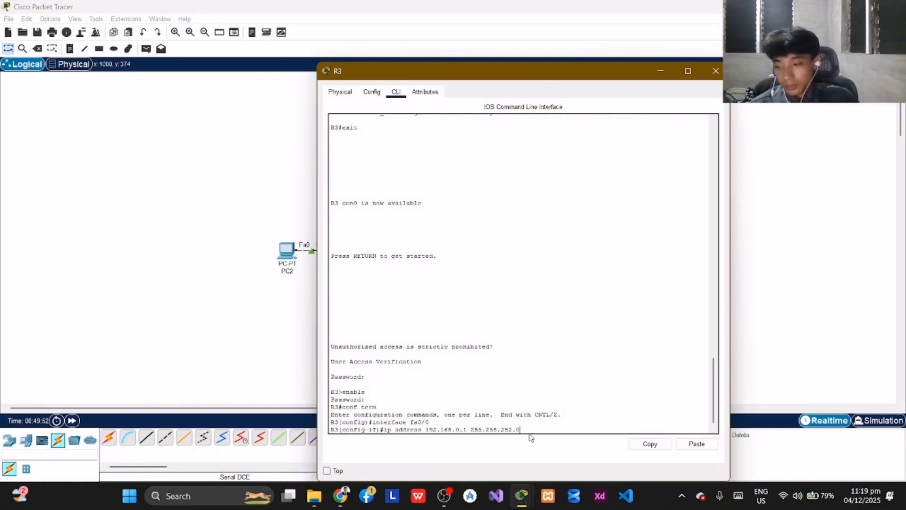
{"action": "key", "text": "Return"}
{"action": "type", "text": "no "}
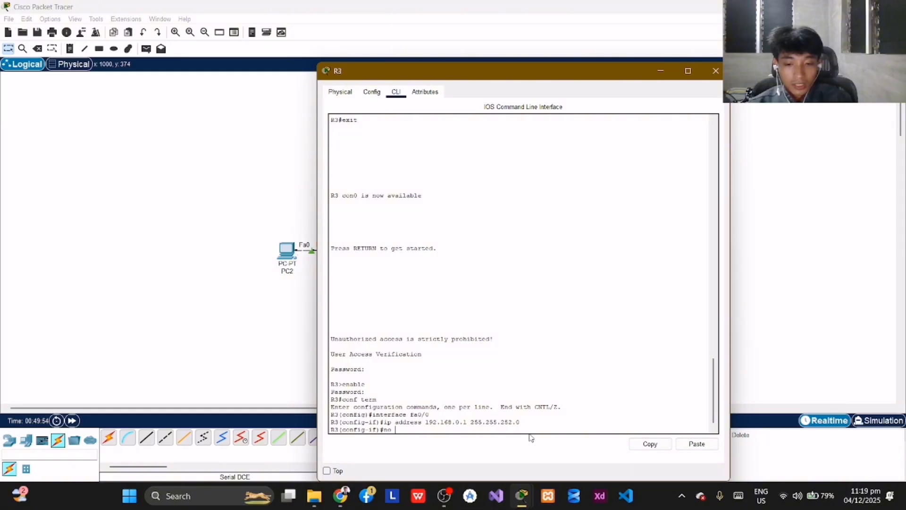
{"action": "type", "text": "shutdown"}
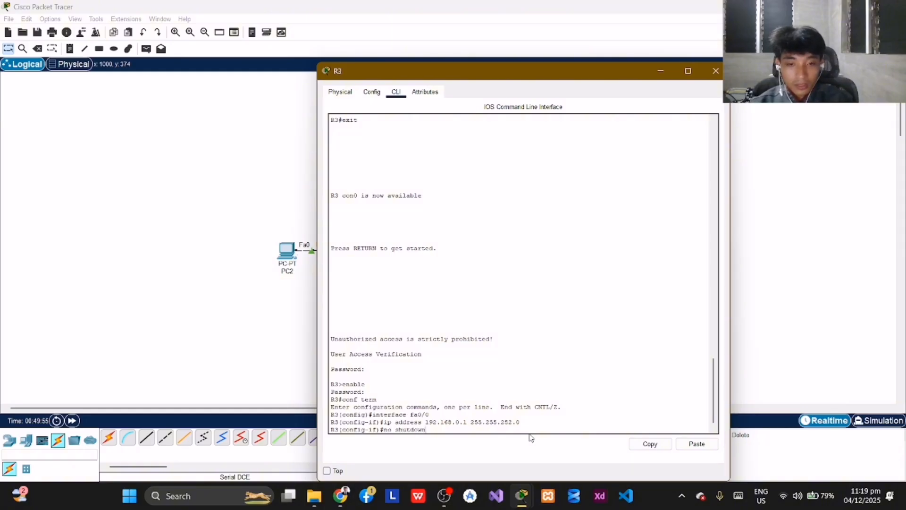
{"action": "key", "text": "Return"}
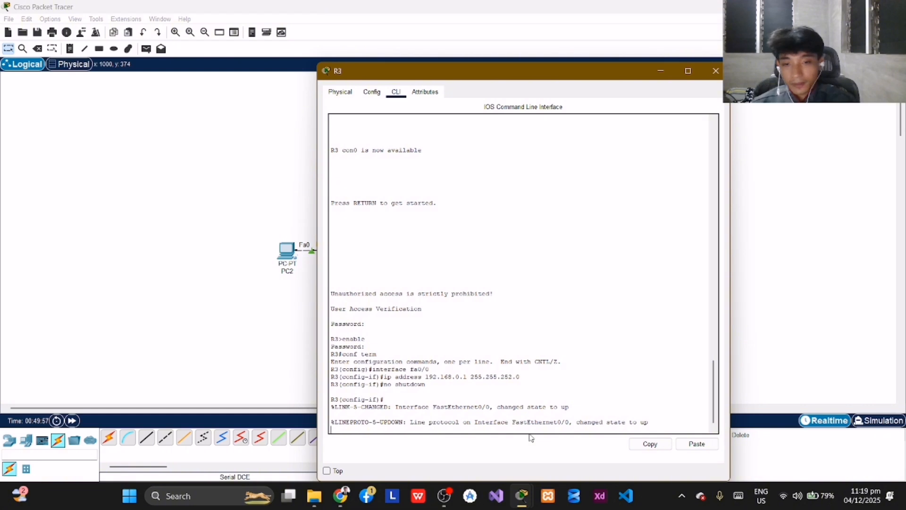
{"action": "key", "text": "Return"}
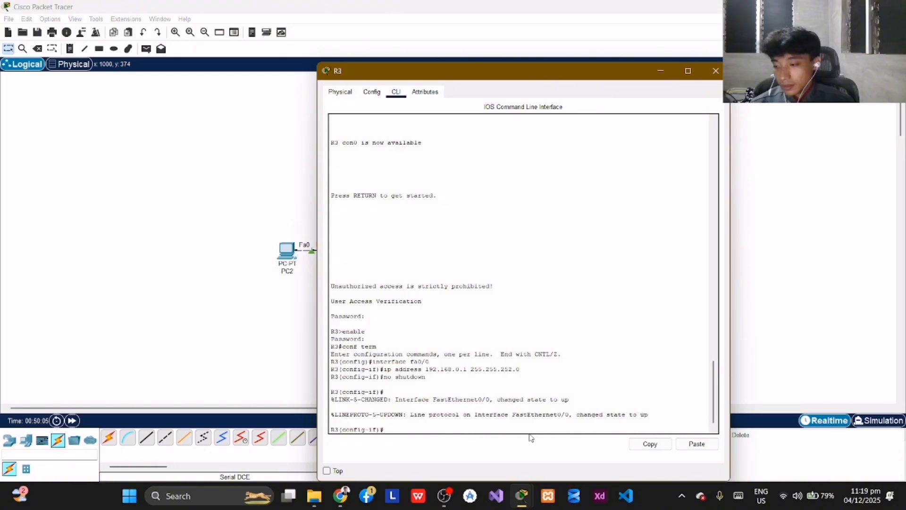
Assign interface Fa0/1 the address 192.168.11.129 255.255.255.192
{"action": "type", "text": "interface"}
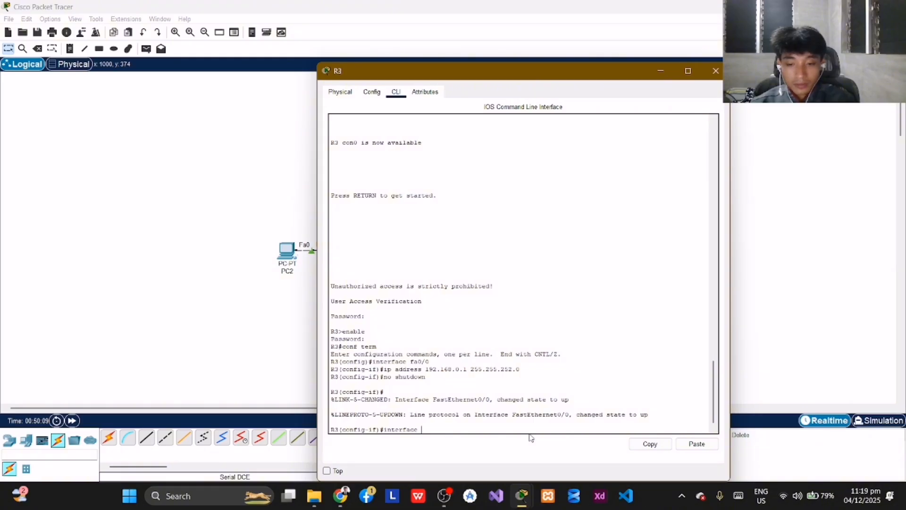
{"action": "type", "text": " fa0/0"}
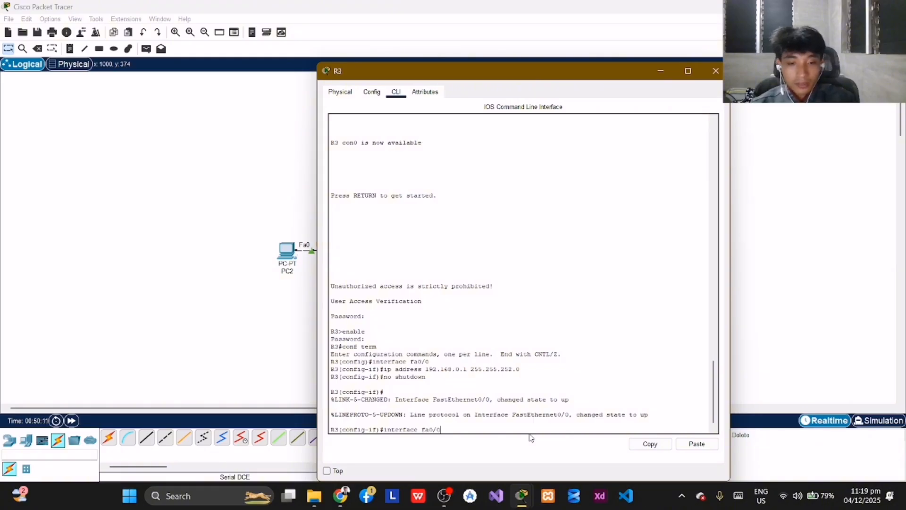
{"action": "key", "text": "BackSpace"}
{"action": "type", "text": "1"}
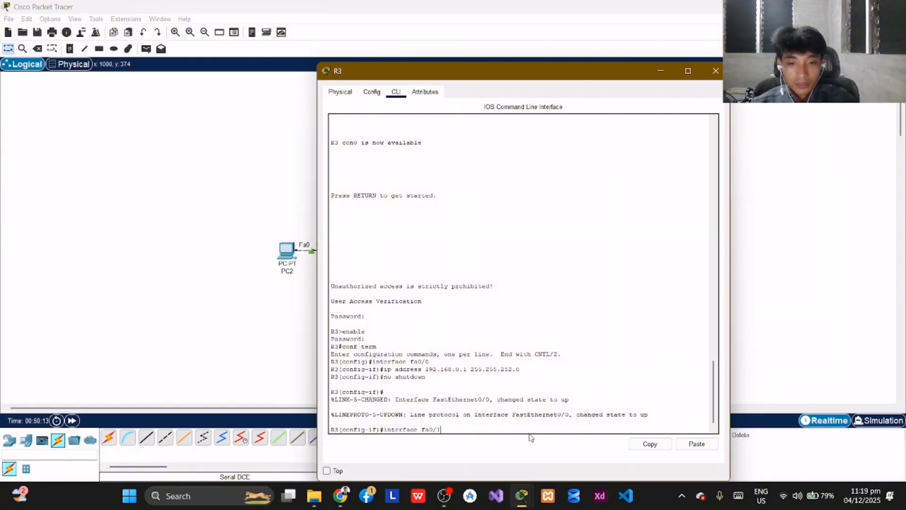
{"action": "key", "text": "Return"}
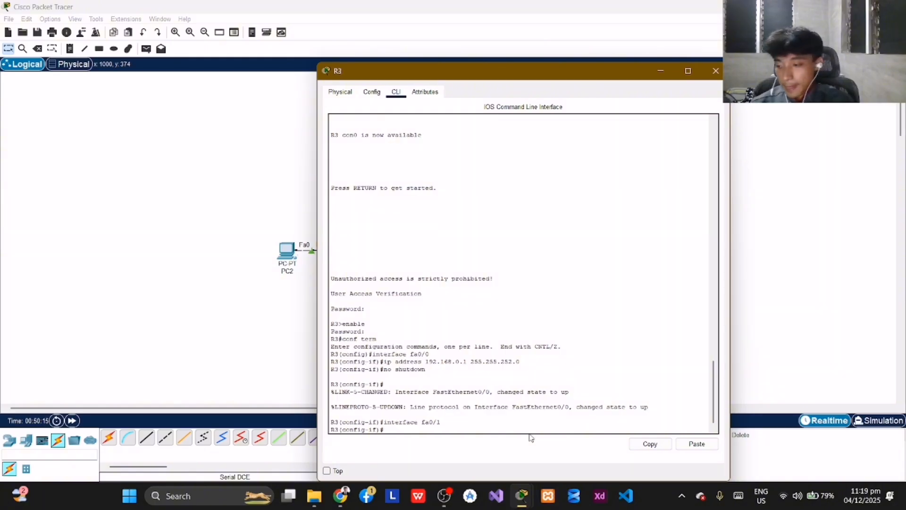
{"action": "type", "text": "ip address"}
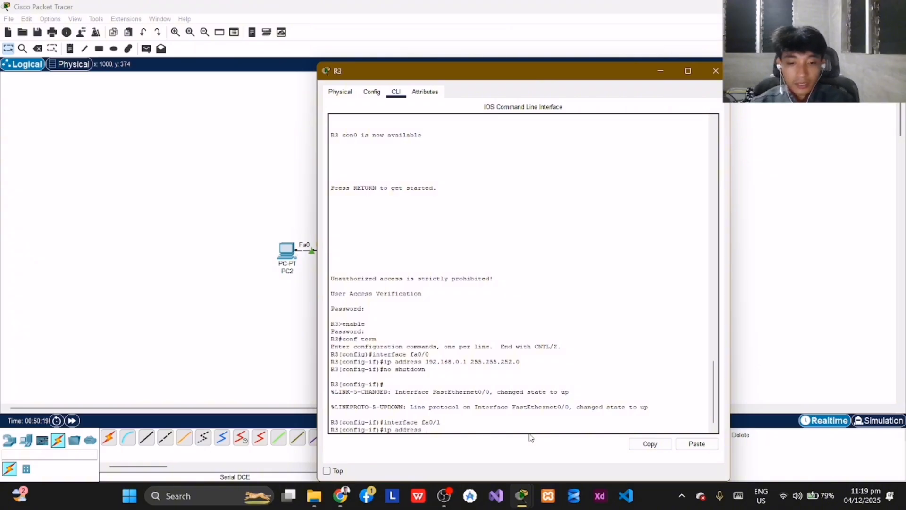
{"action": "type", "text": " 192.168"}
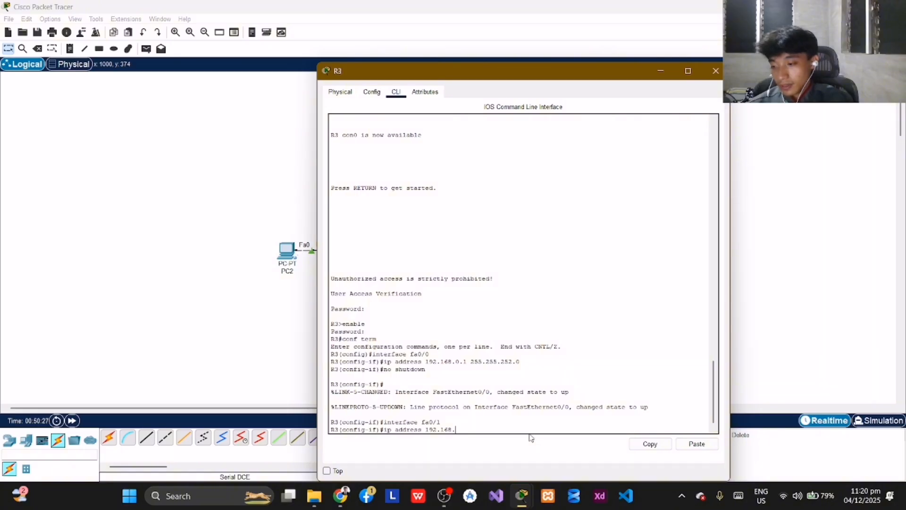
{"action": "type", "text": ".11.1"}
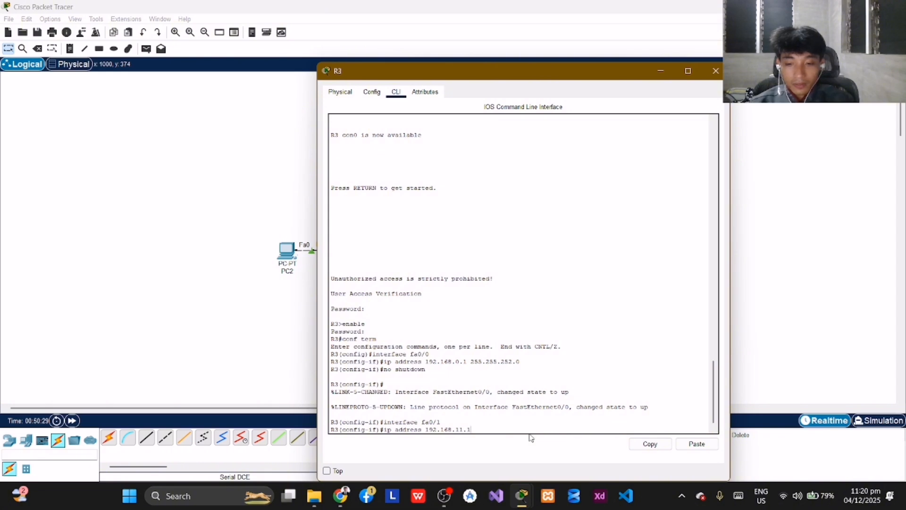
{"action": "type", "text": "29"}
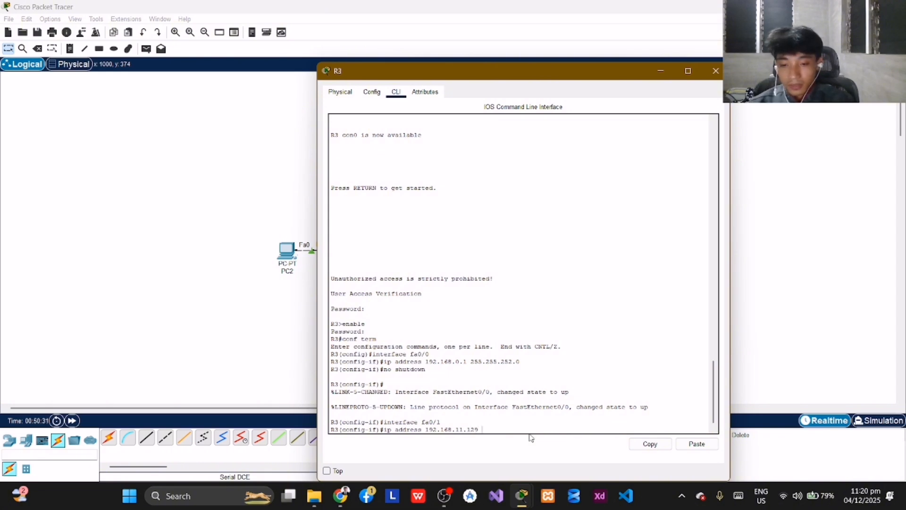
{"action": "type", "text": " 255"}
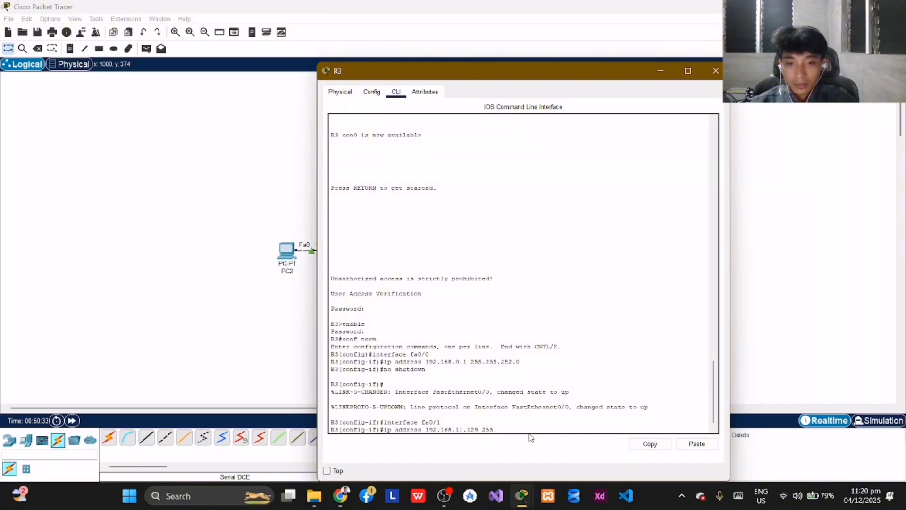
{"action": "type", "text": ".255.1"}
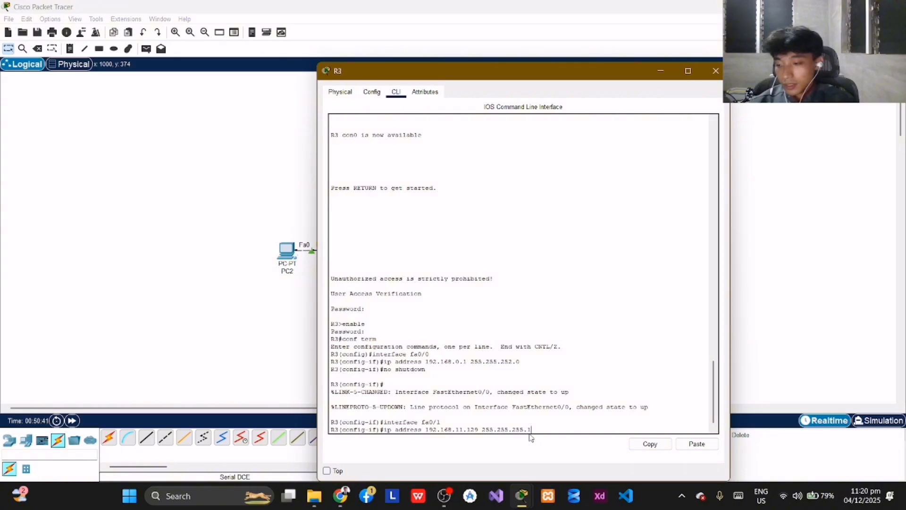
{"action": "type", "text": "5.255.192"}
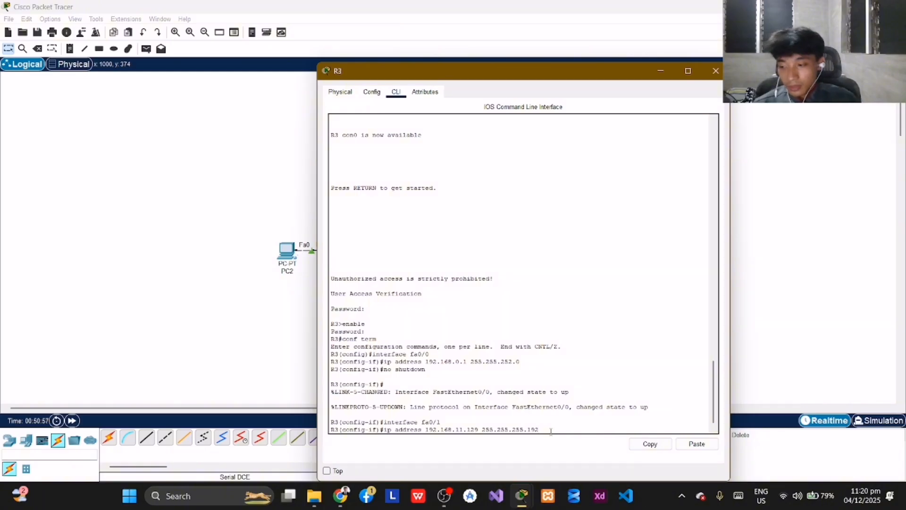
{"action": "key", "text": "Return"}
Enable Fa0/1 with no shutdown, retyping after the misspelled attempt
{"action": "type", "text": "no "}
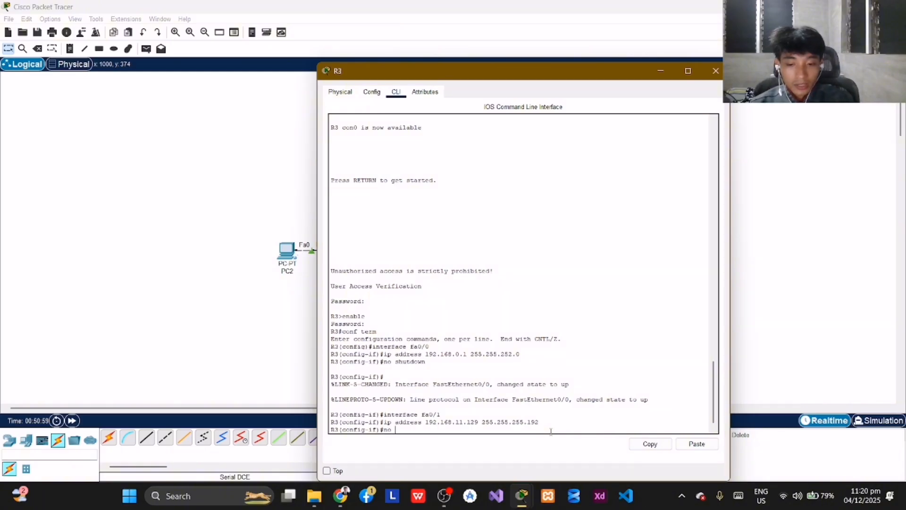
{"action": "type", "text": "shutdwon"}
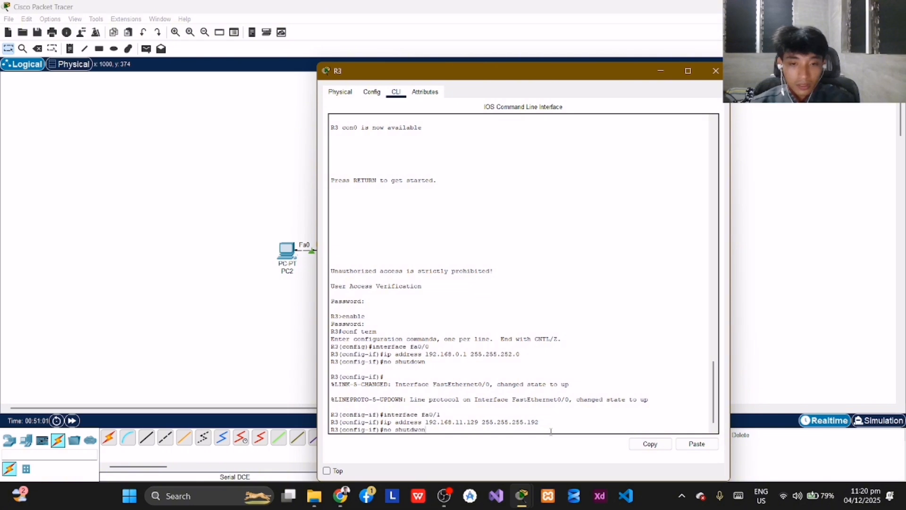
{"action": "key", "text": "Return"}
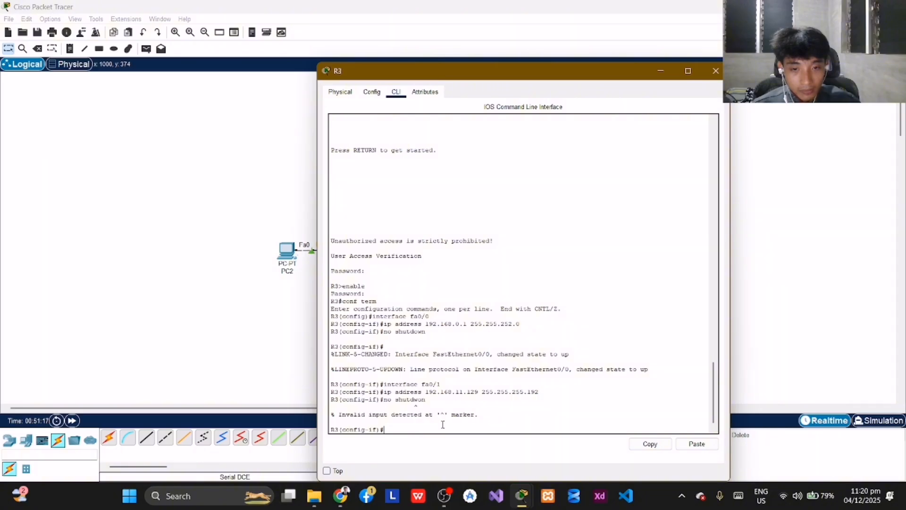
{"action": "type", "text": "no sh"}
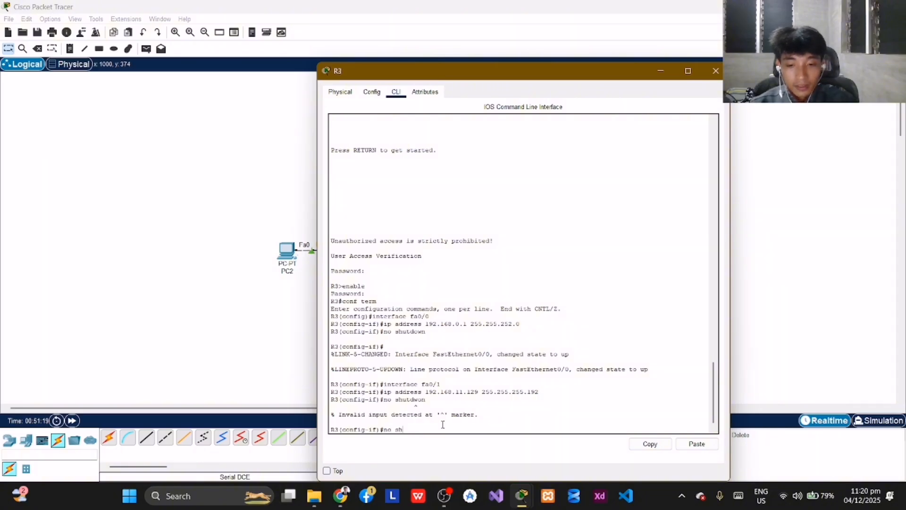
{"action": "type", "text": "utdown"}
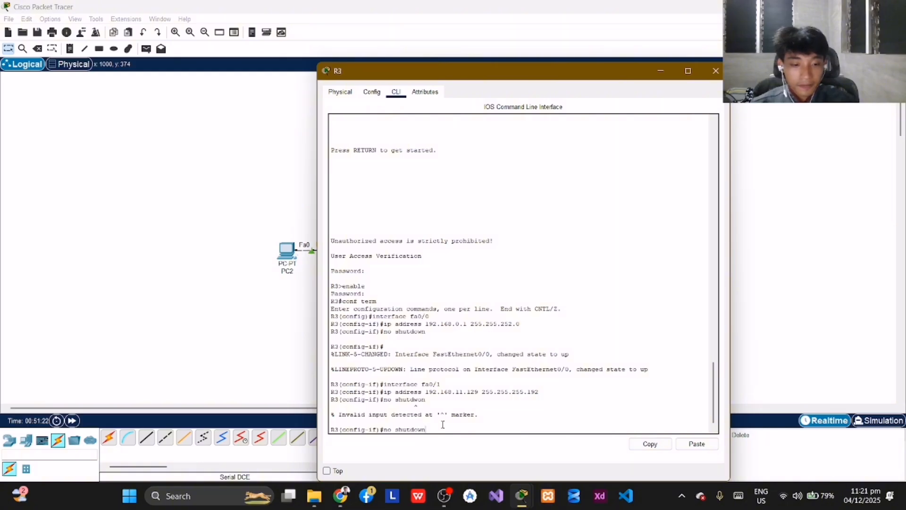
{"action": "key", "text": "Return"}
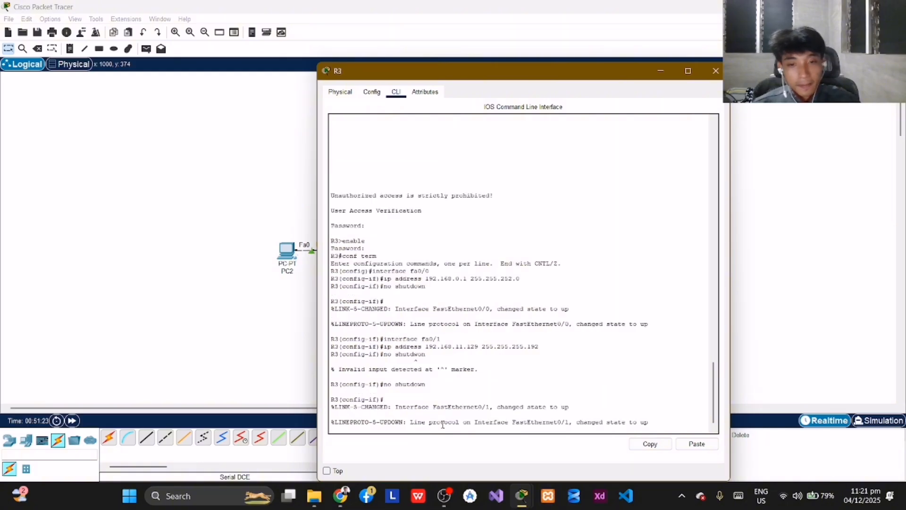
{"action": "key", "text": "Return"}
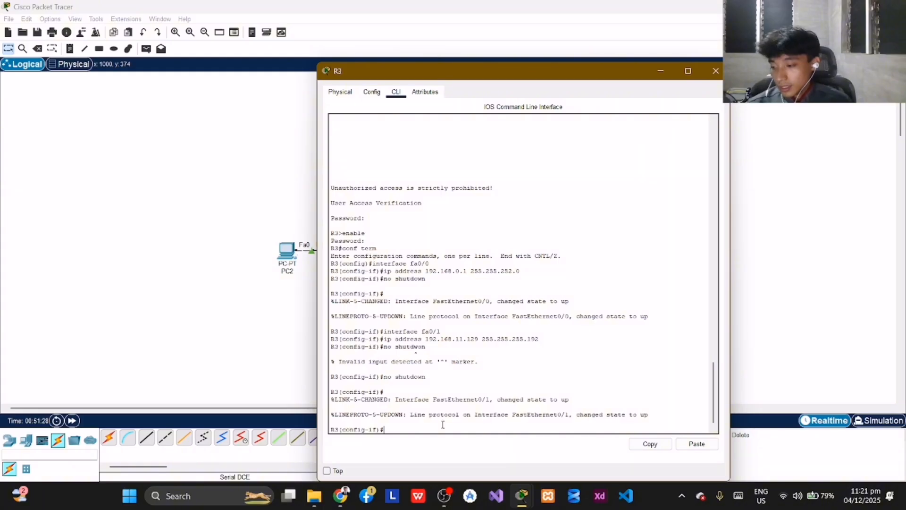
On R3, address interface Se0/0/0 as 192.168.11.197 255.255.255.252
{"action": "type", "text": "interface"}
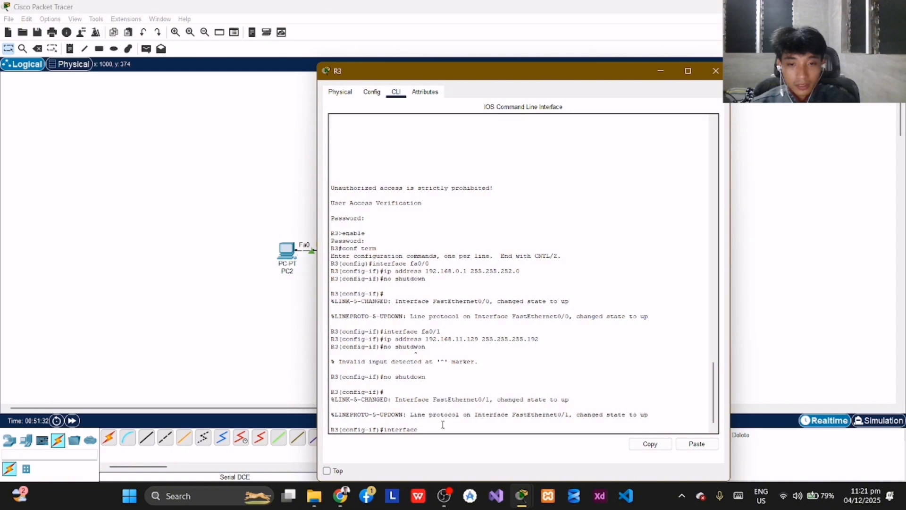
{"action": "type", "text": " Se"}
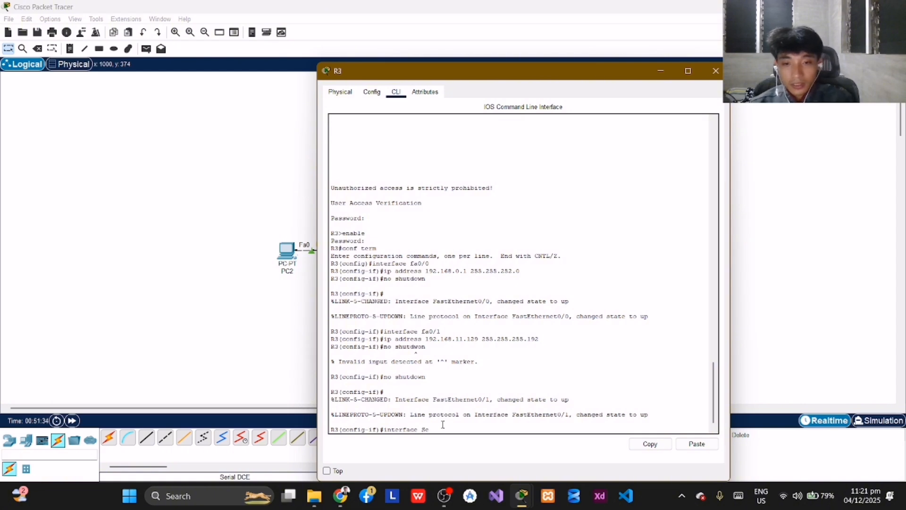
{"action": "type", "text": "0/0/0"}
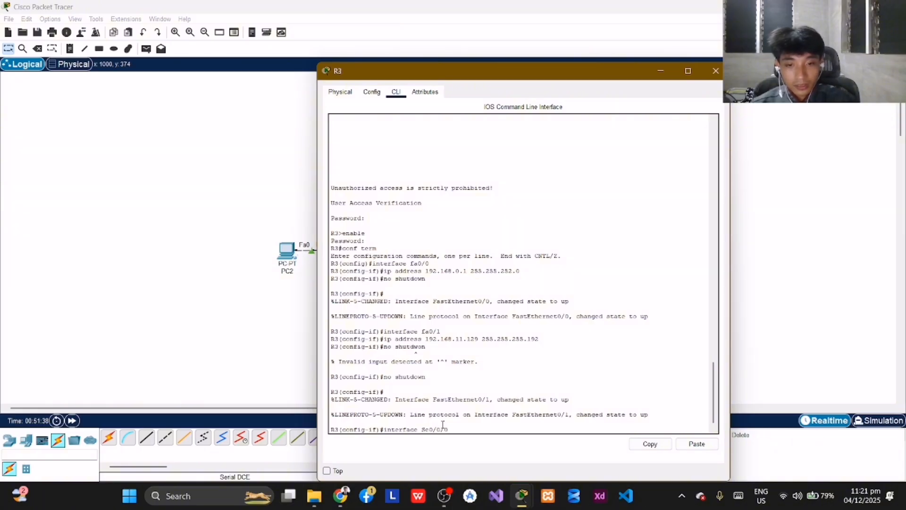
{"action": "key", "text": "Return"}
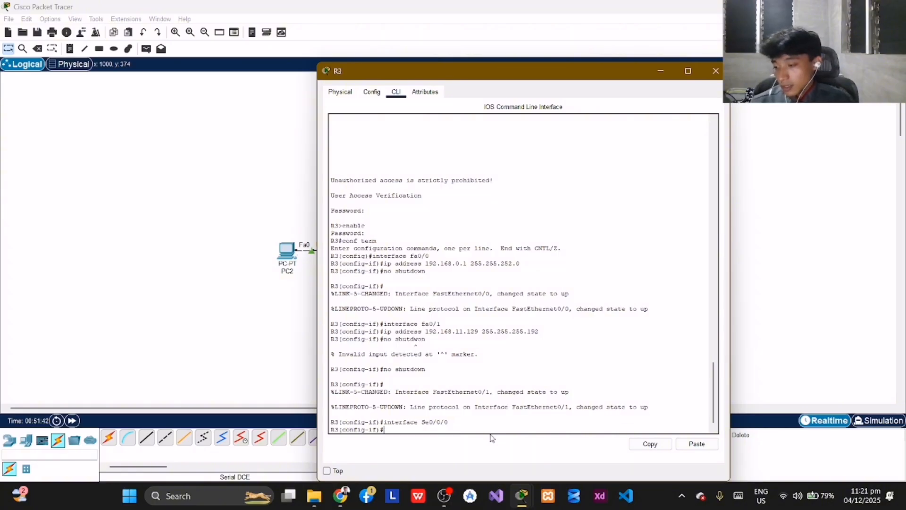
{"action": "type", "text": "ip "}
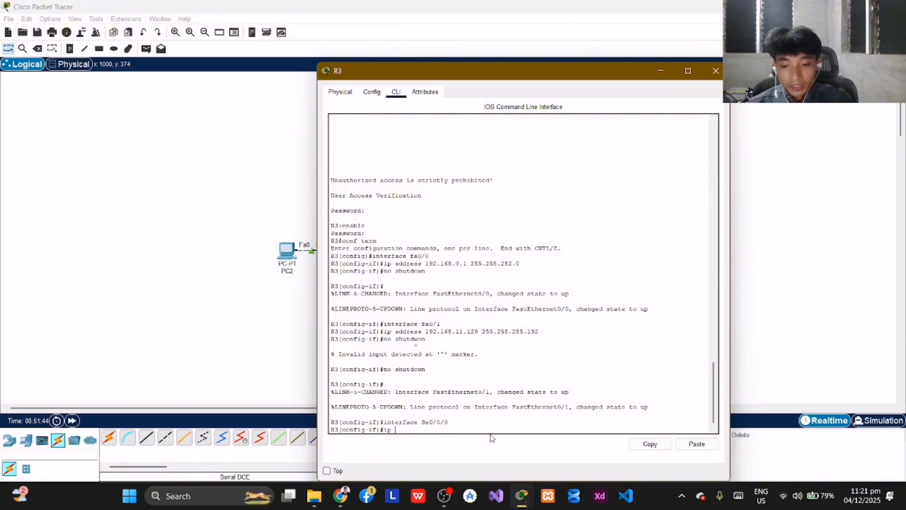
{"action": "type", "text": "address"}
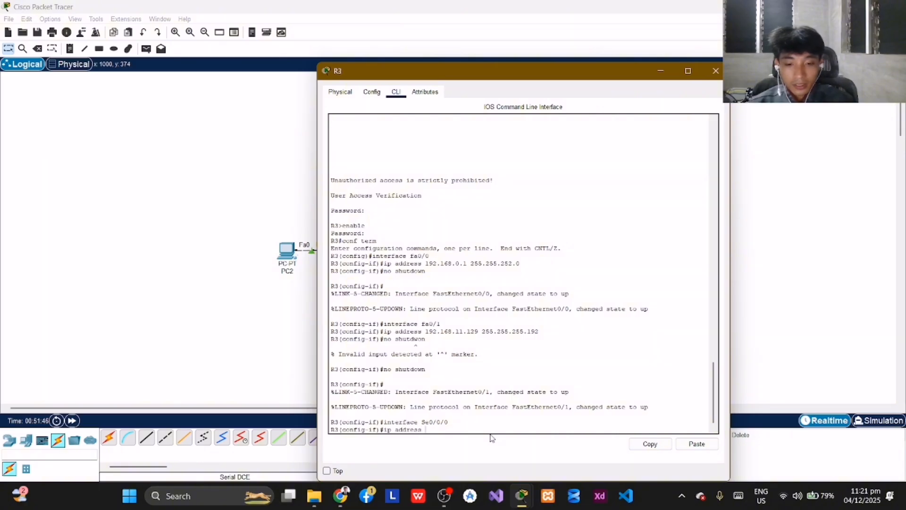
{"action": "type", "text": " 192.168"}
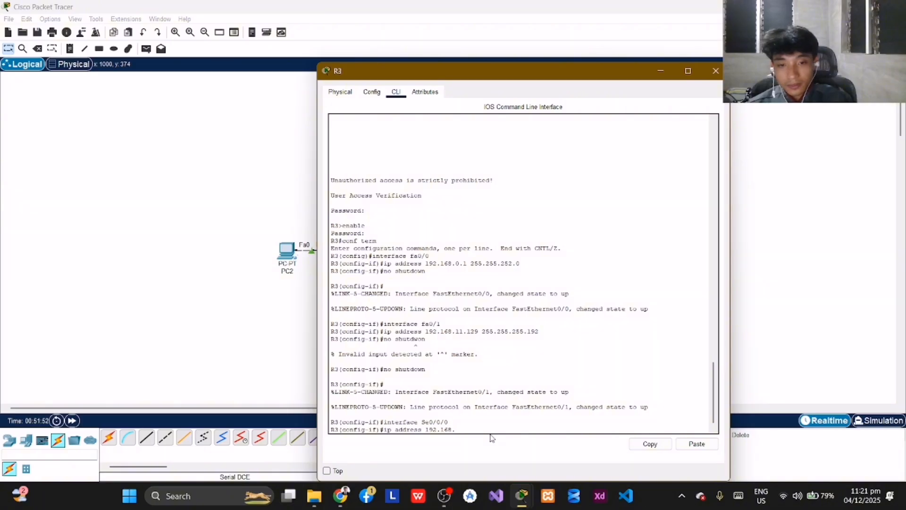
{"action": "type", "text": ".11."}
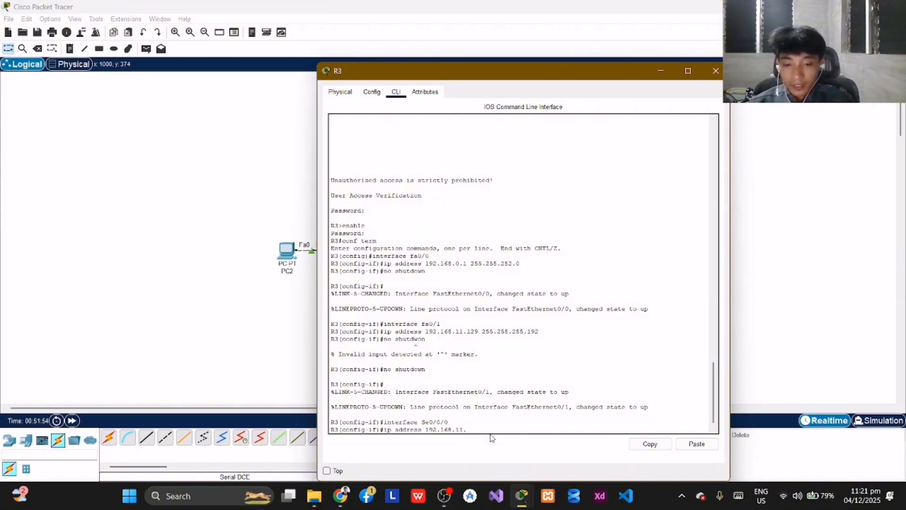
{"action": "type", "text": "197"}
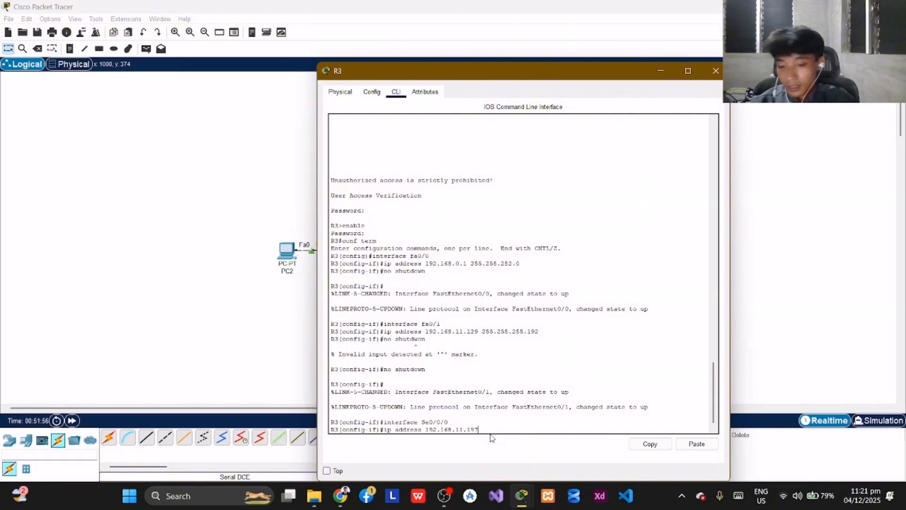
{"action": "type", "text": " 255.255.2"}
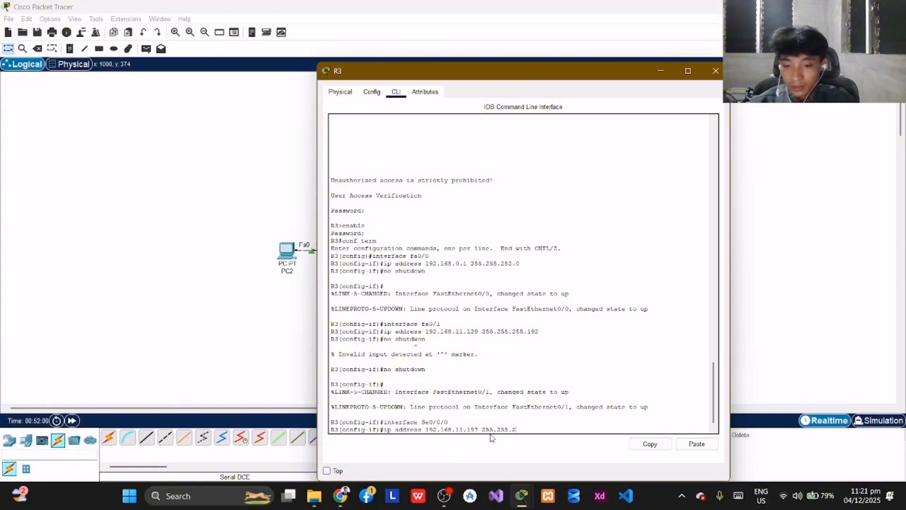
{"action": "type", "text": "52"}
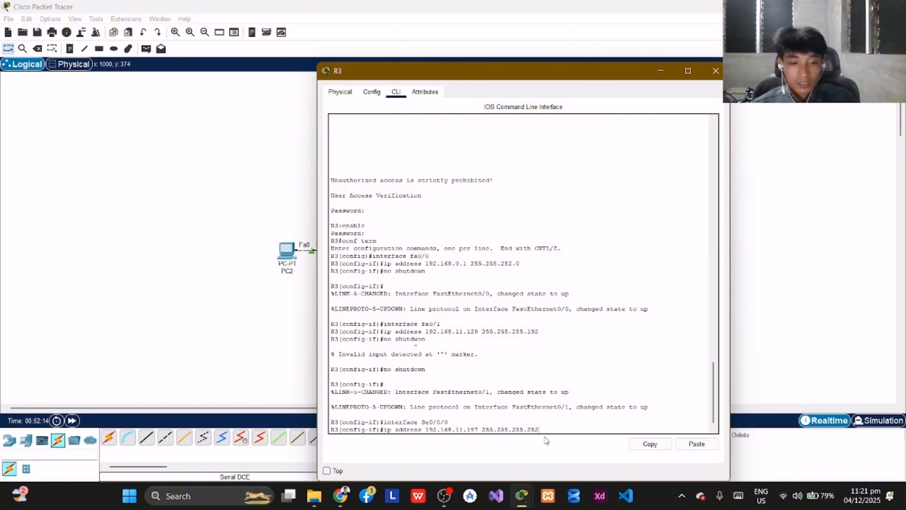
{"action": "key", "text": "Return"}
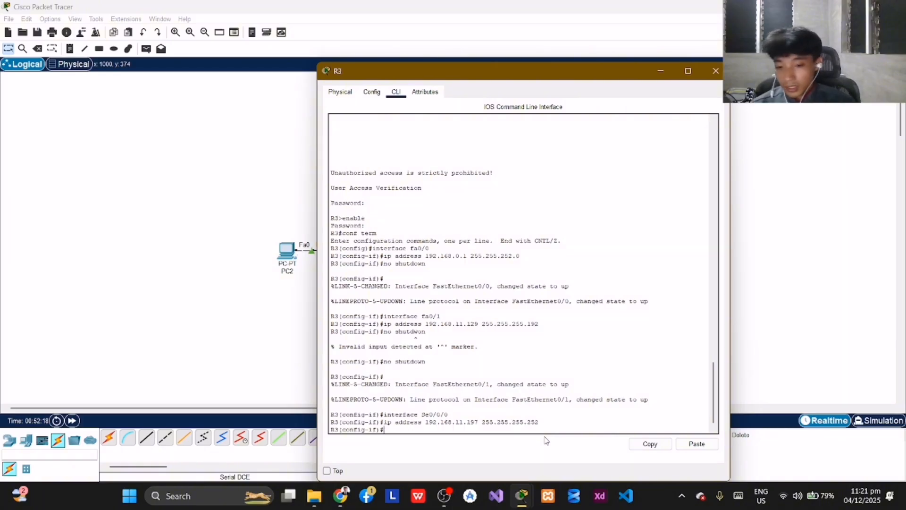
Set a 9600 clock rate on Se0/0/0 and bring the interface up with no shutdown
{"action": "type", "text": "clock "}
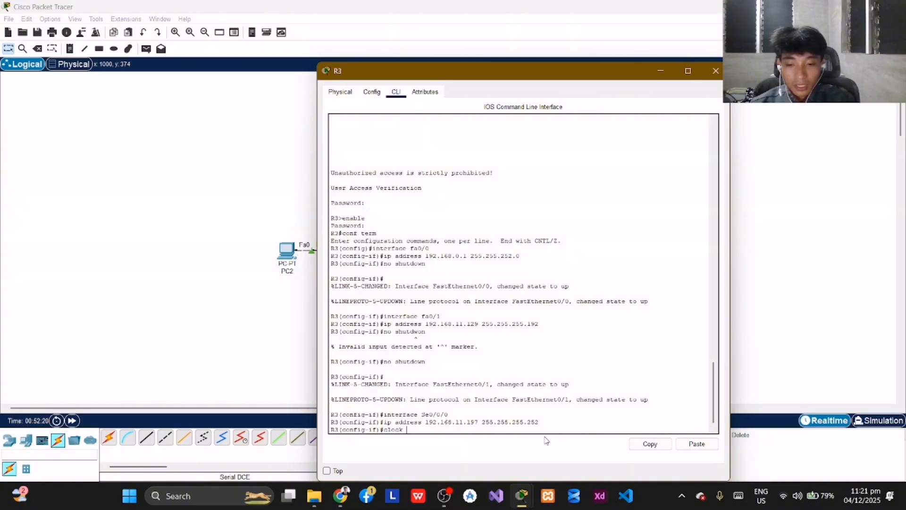
{"action": "type", "text": "rate"}
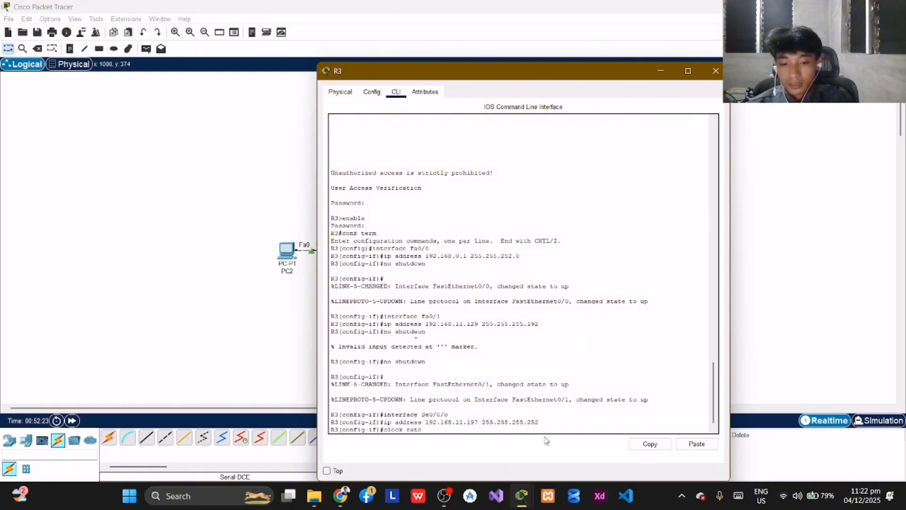
{"action": "type", "text": " 6"}
{"action": "type", "text": "600"}
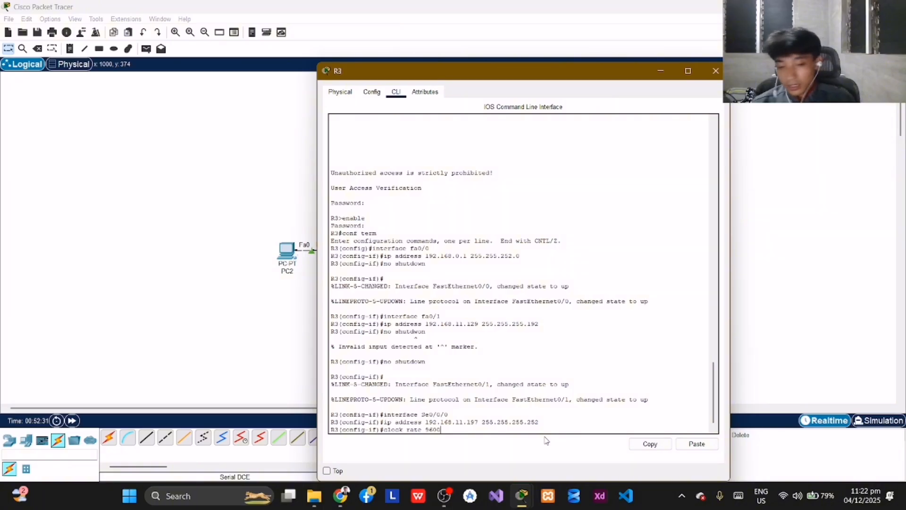
{"action": "key", "text": "Return"}
{"action": "type", "text": "no"}
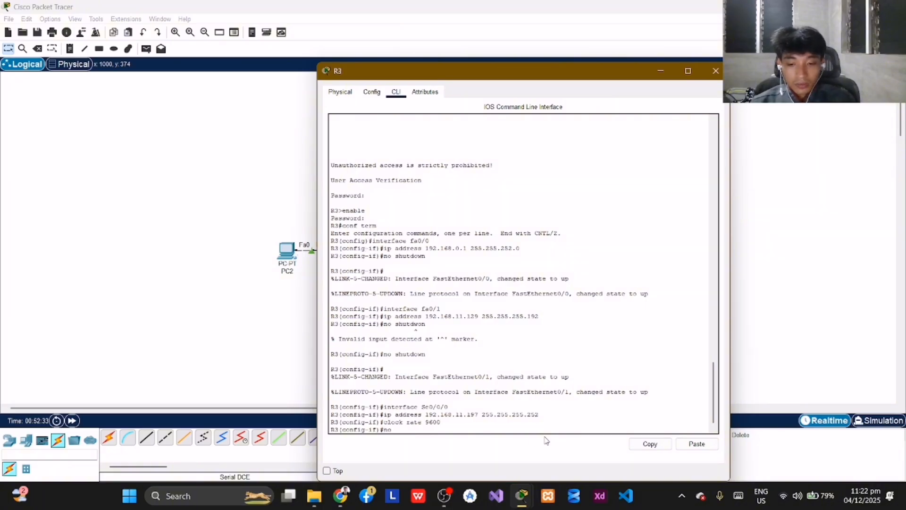
{"action": "type", "text": " shutdown"}
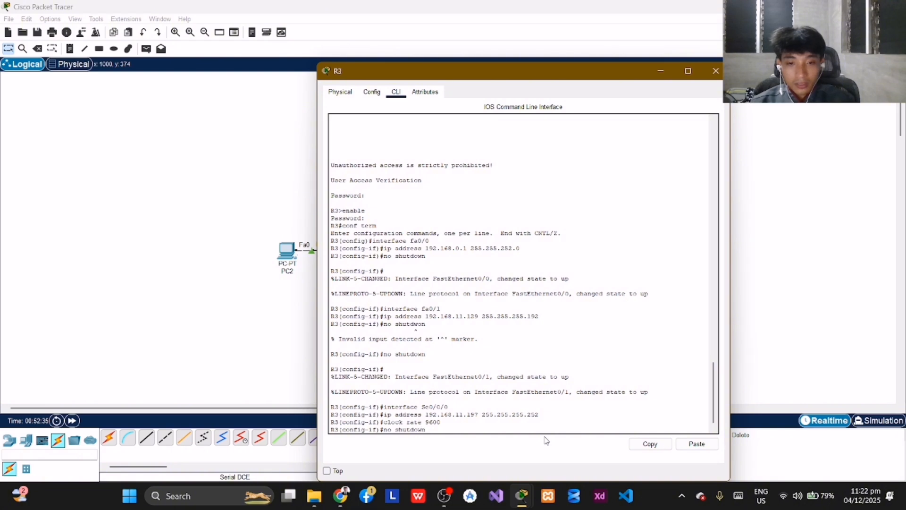
{"action": "key", "text": "Return"}
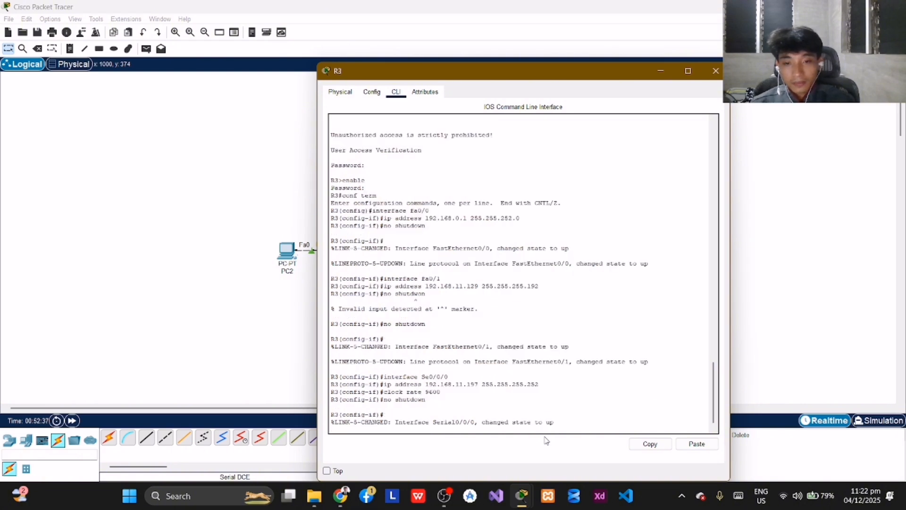
{"action": "key", "text": "Return"}
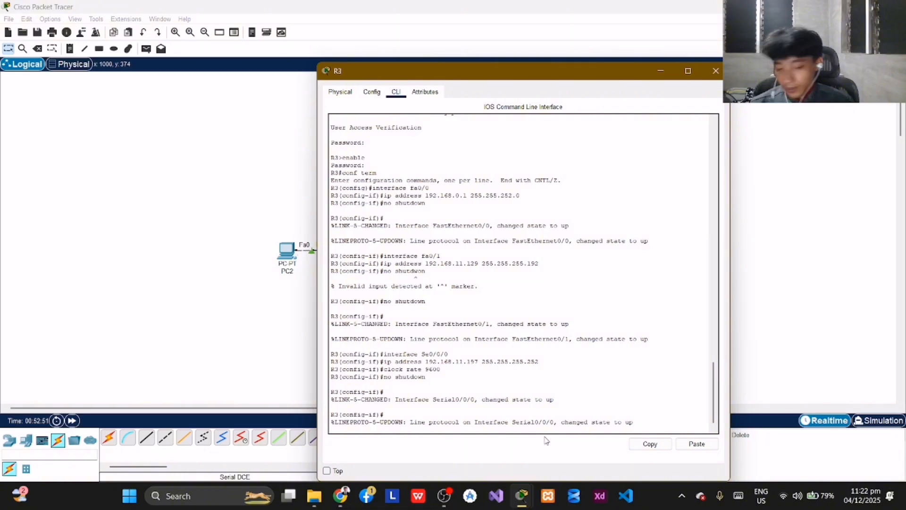
Clear the mistyped line and enter interface configuration for R3's Serial0/0/1
{"action": "type", "text": "interface"}
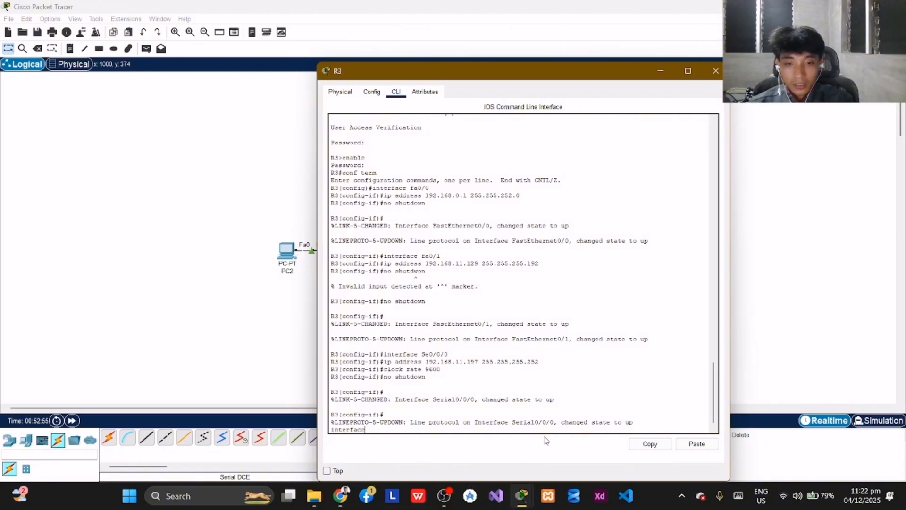
{"action": "key", "text": "BackSpace"}
{"action": "key", "text": "BackSpace"}
{"action": "key", "text": "BackSpace"}
{"action": "key", "text": "BackSpace"}
{"action": "key", "text": "BackSpace"}
{"action": "key", "text": "BackSpace"}
{"action": "key", "text": "BackSpace"}
{"action": "key", "text": "BackSpace"}
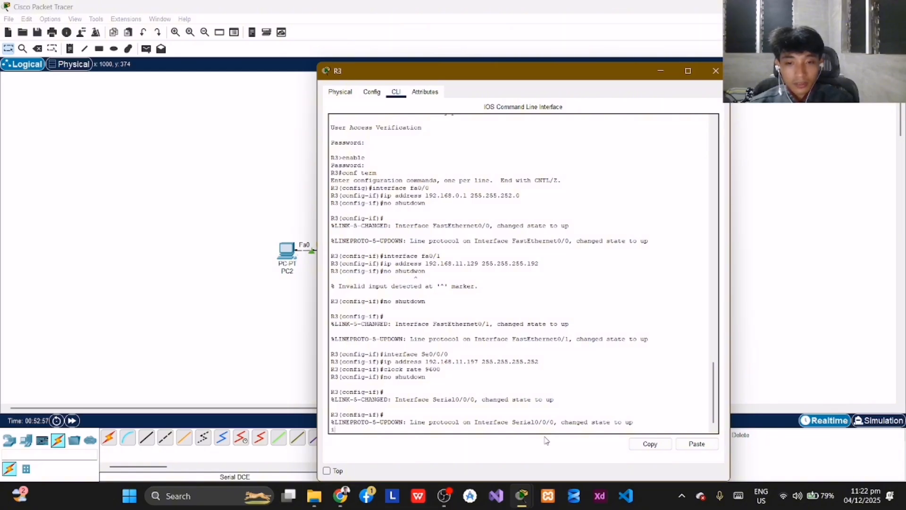
{"action": "key", "text": "Return"}
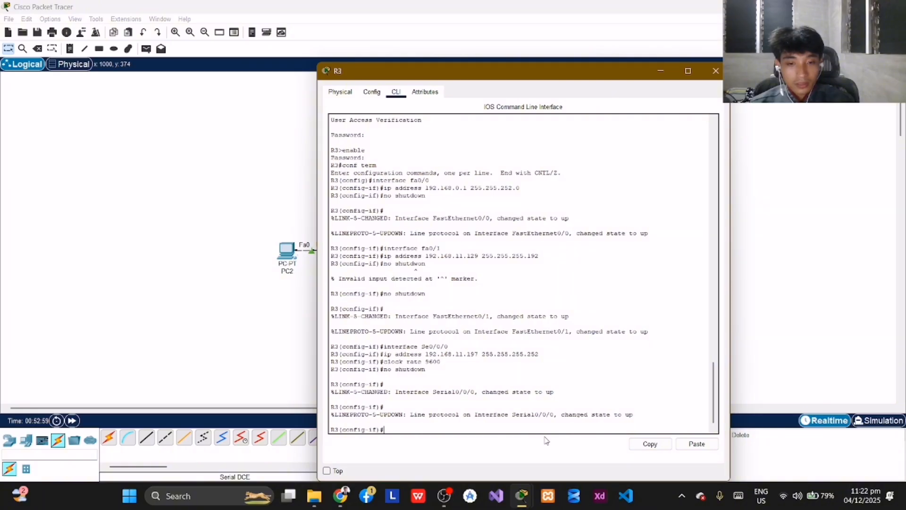
{"action": "type", "text": "inter"}
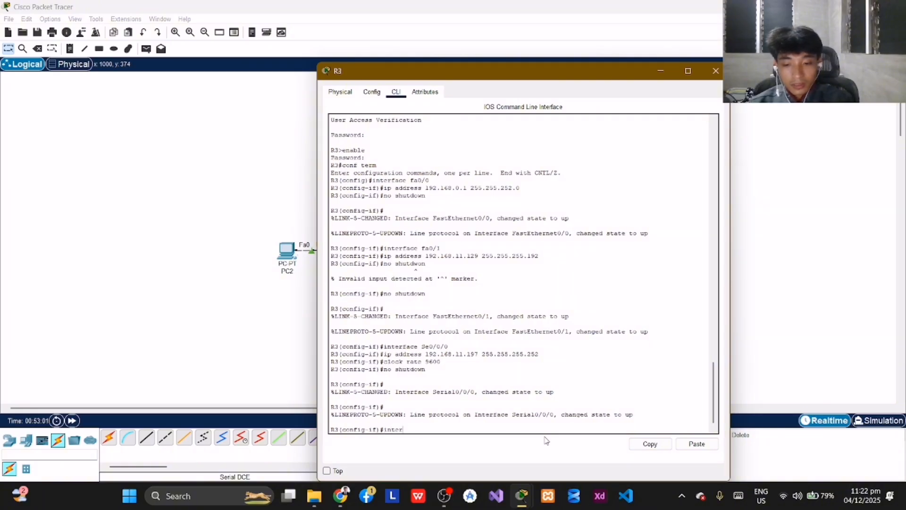
{"action": "type", "text": "face"}
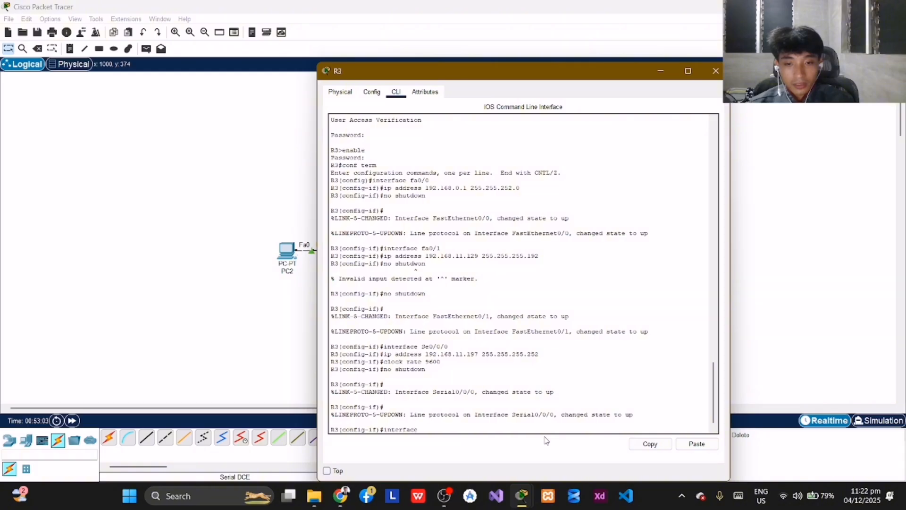
{"action": "type", "text": " se0/0/1"}
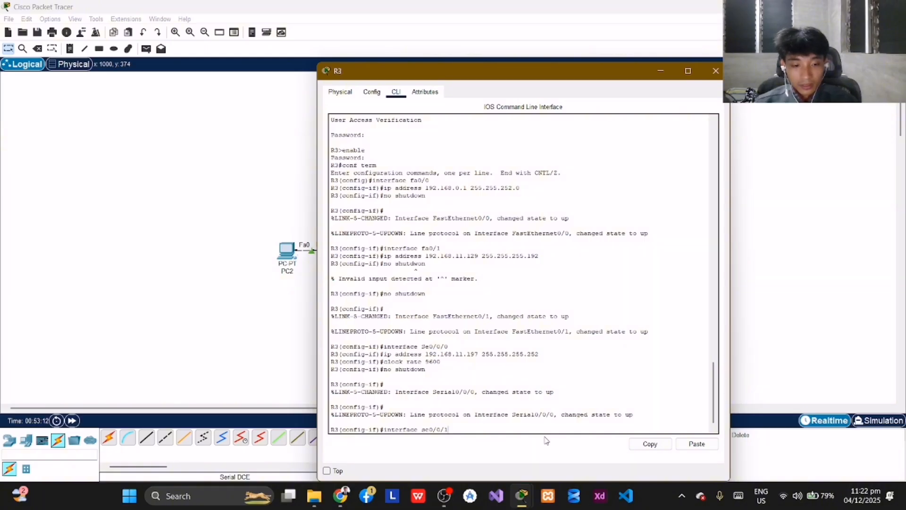
{"action": "key", "text": "Return"}
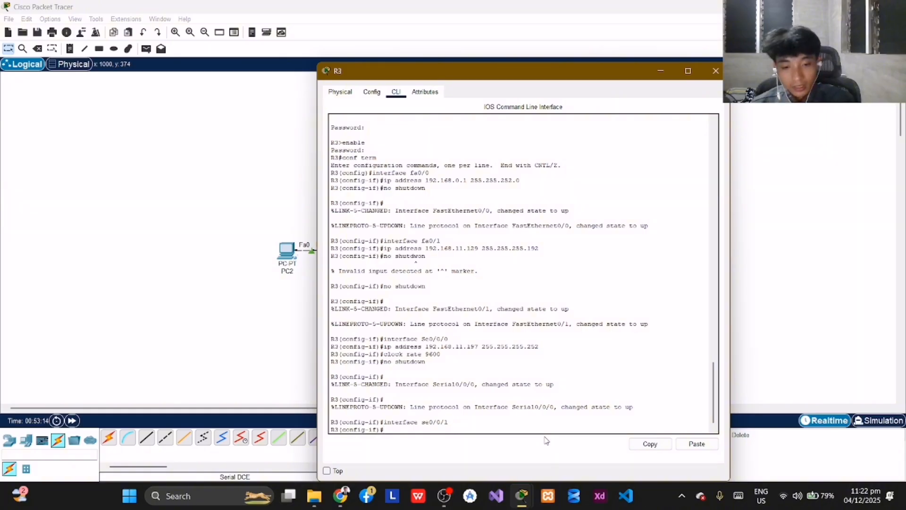
Assign 192.168.11.202 255.255.255.252 to Serial0/0/1 and bring it up
{"action": "type", "text": "ip address"}
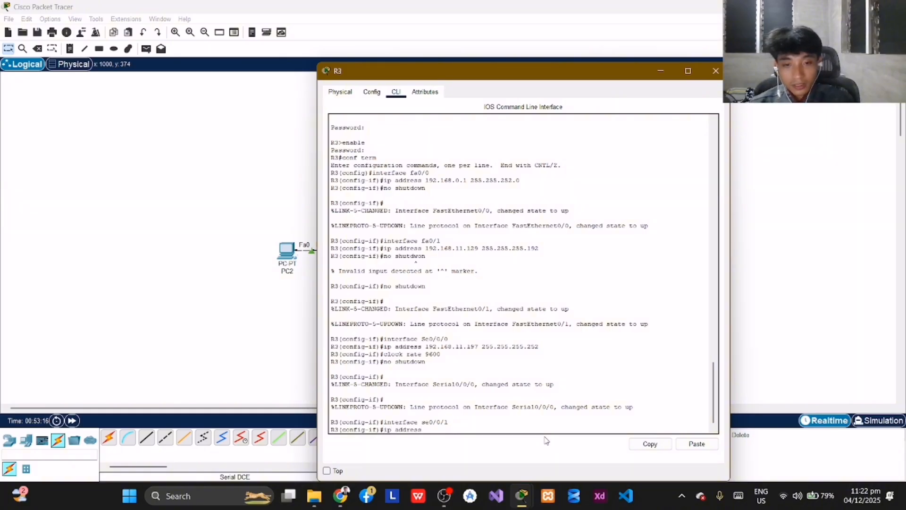
{"action": "type", "text": " 192.1"}
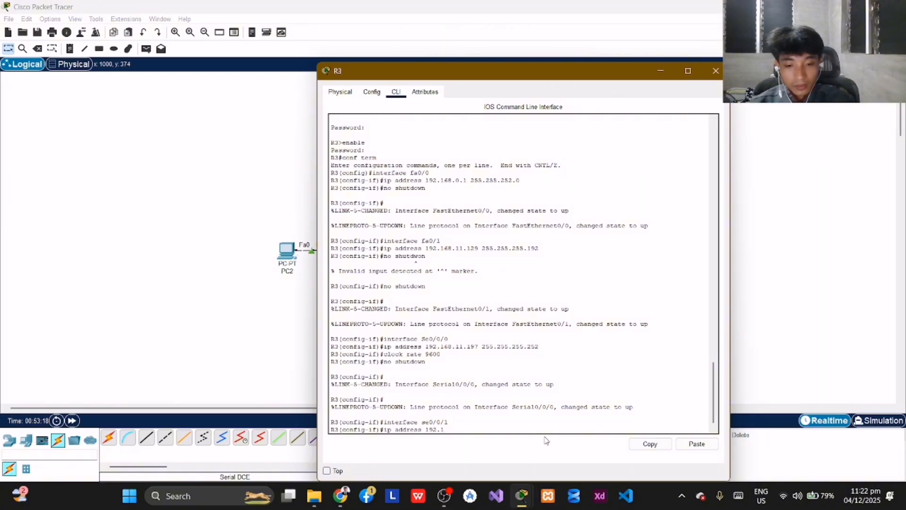
{"action": "type", "text": "68"}
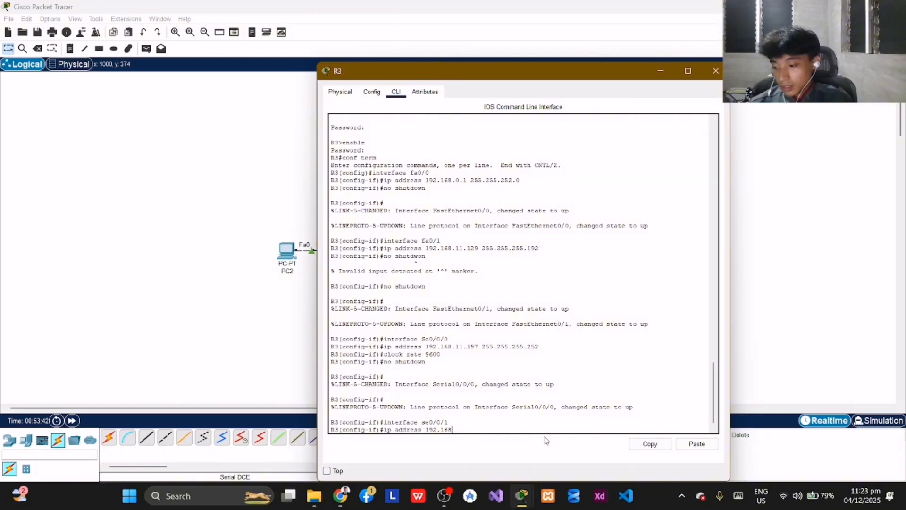
{"action": "type", "text": "."}
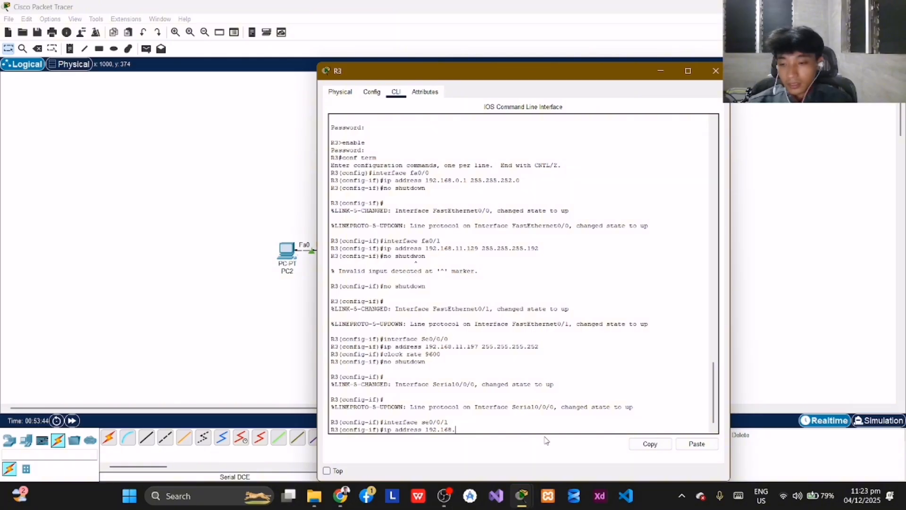
{"action": "type", "text": "11.202"}
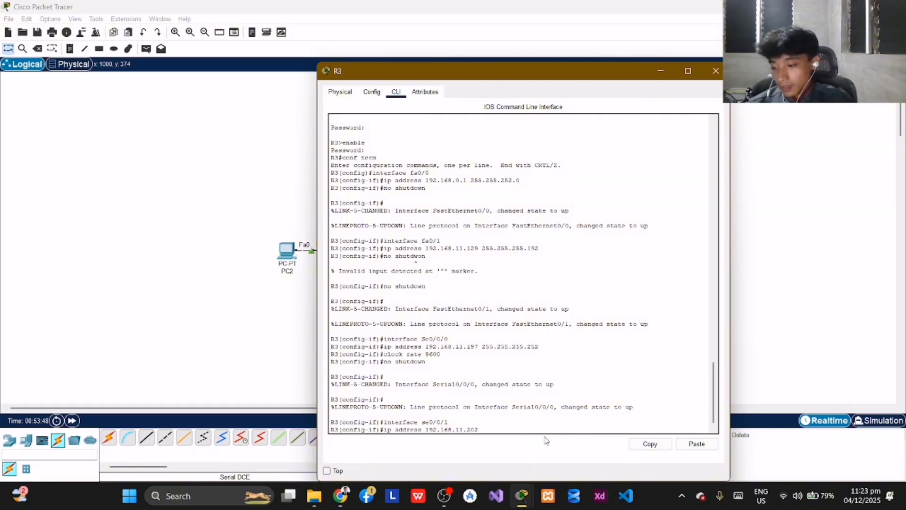
{"action": "type", "text": " 255.2"}
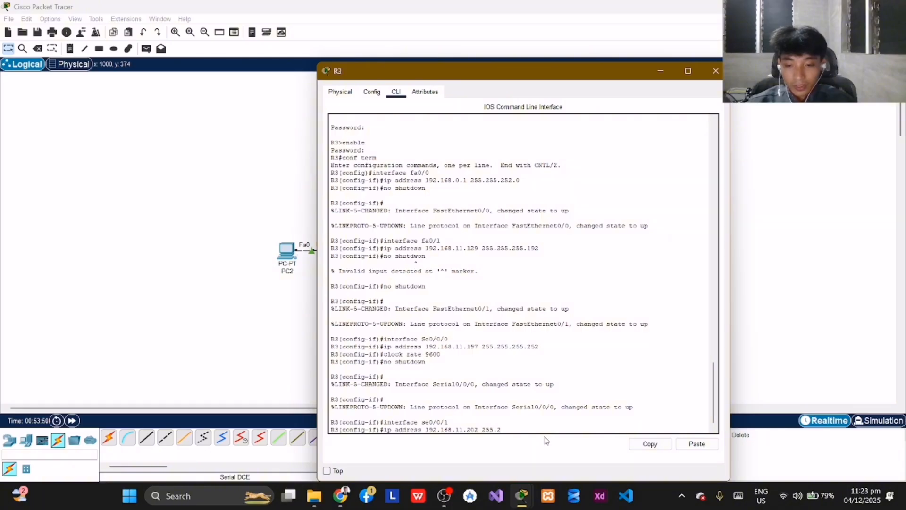
{"action": "type", "text": "55.255.2"}
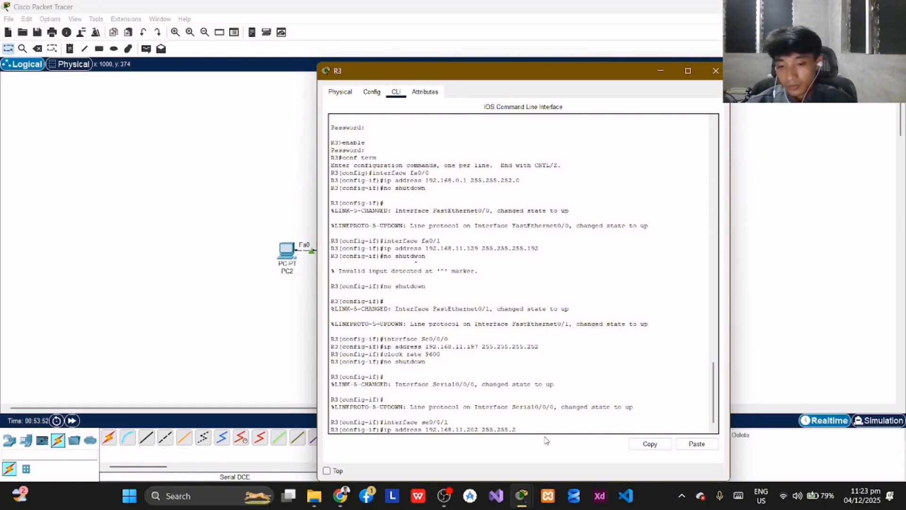
{"action": "type", "text": "52"}
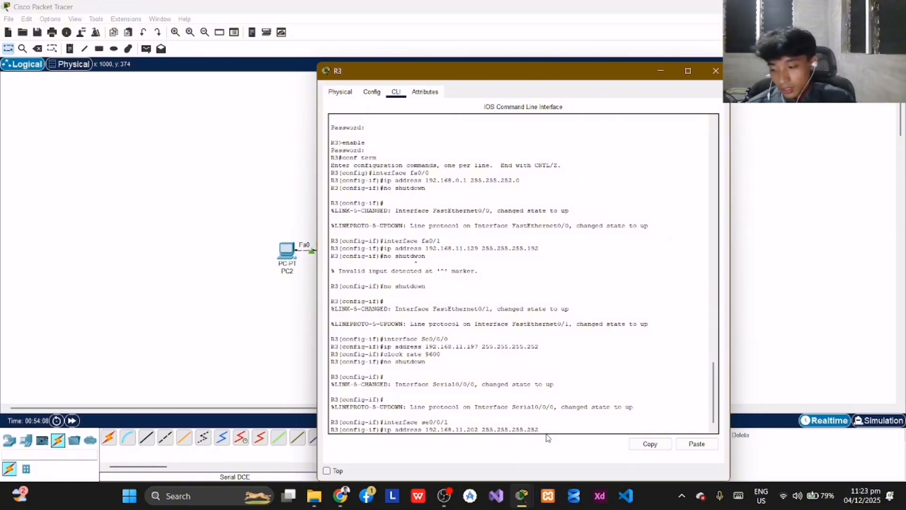
{"action": "key", "text": "Return"}
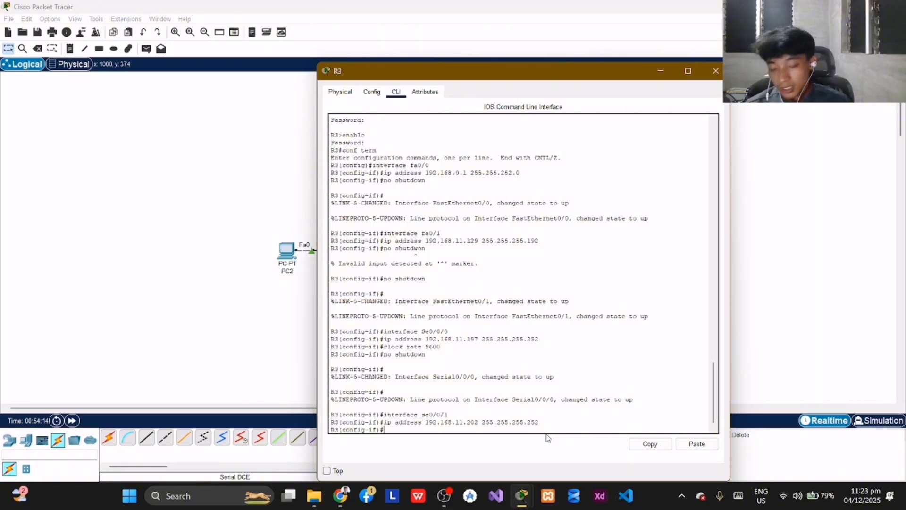
{"action": "type", "text": "no"}
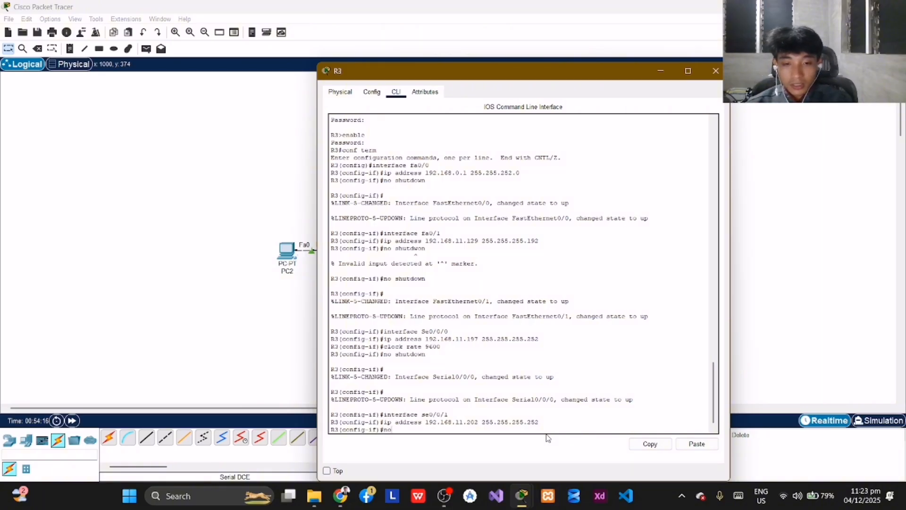
{"action": "type", "text": " shutd"}
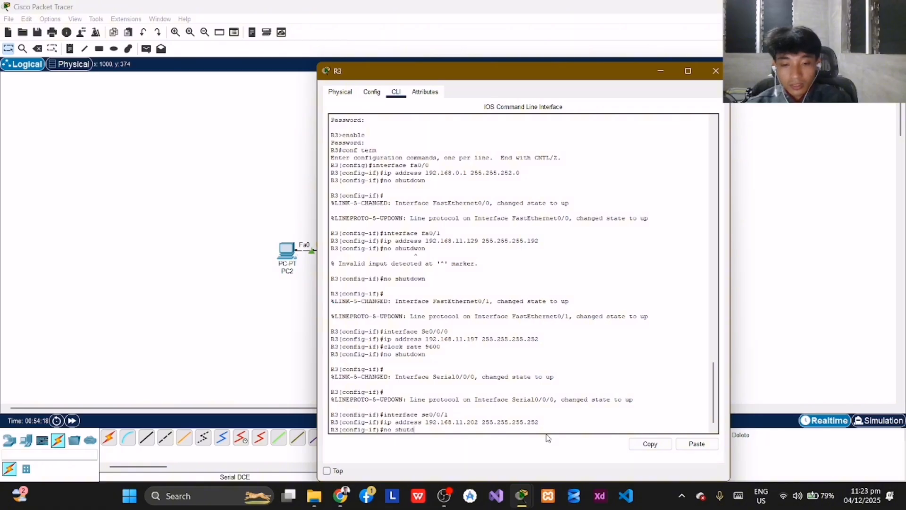
{"action": "type", "text": "own"}
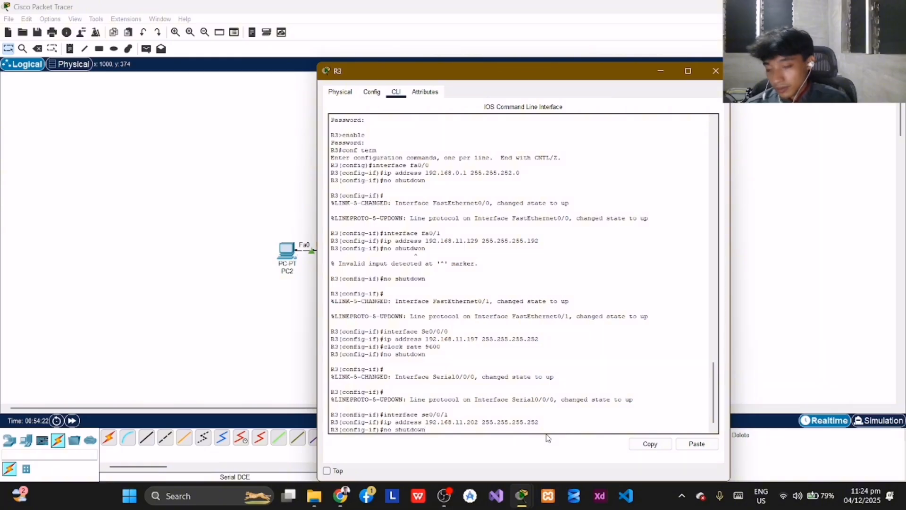
{"action": "key", "text": "Return"}
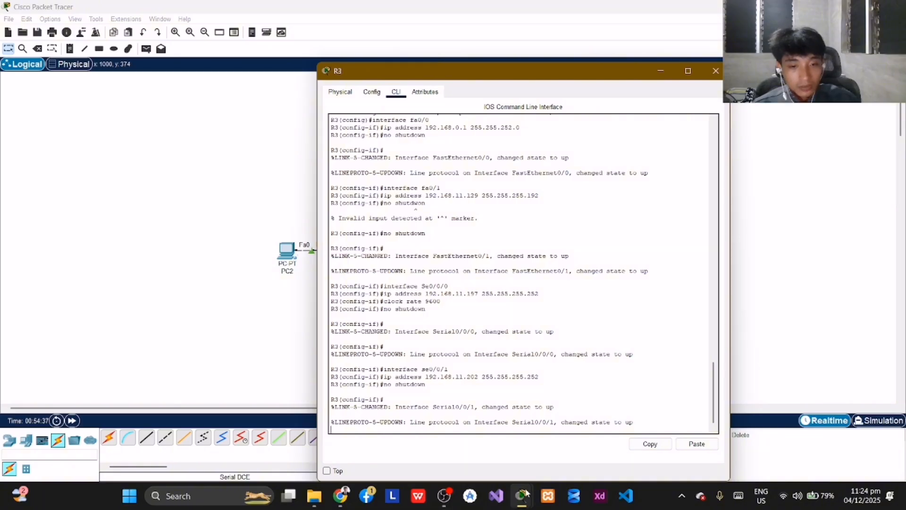
Glance back through R2's console, then return to R3's console at a fresh prompt
{"action": "mouse_move", "coordinate": [524, 493]}
{"action": "left_click", "coordinate": [585, 427]}
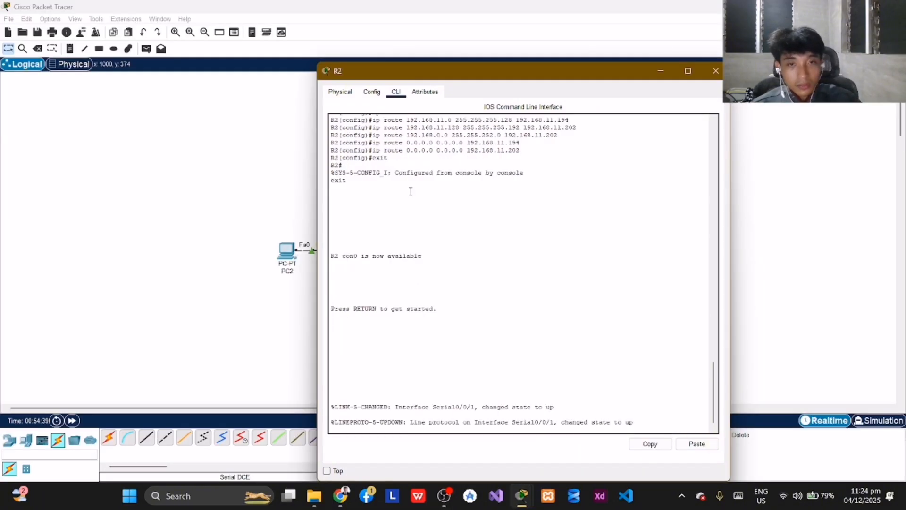
{"action": "scroll", "coordinate": [411, 191], "scroll_direction": "up", "scroll_amount": 5}
{"action": "scroll", "coordinate": [446, 229], "scroll_direction": "up", "scroll_amount": 2}
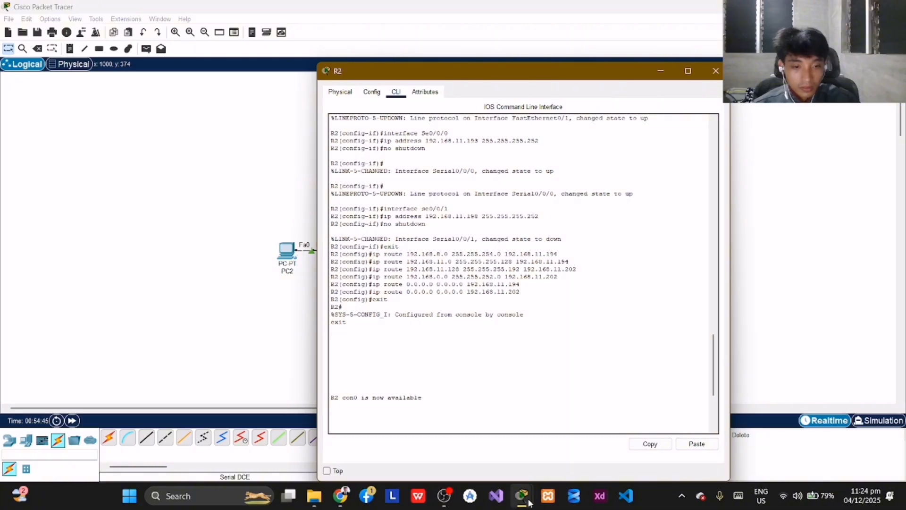
{"action": "mouse_move", "coordinate": [522, 495]}
{"action": "left_click", "coordinate": [650, 433]}
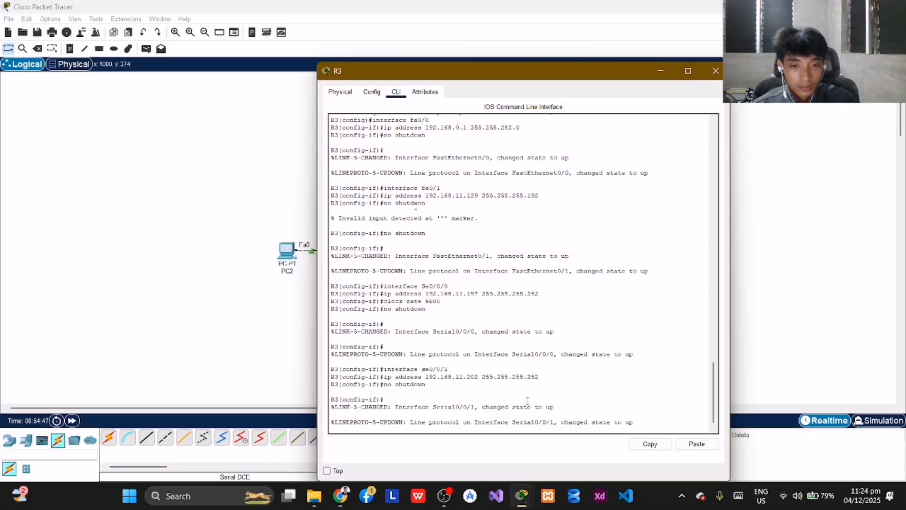
{"action": "key", "text": "Return"}
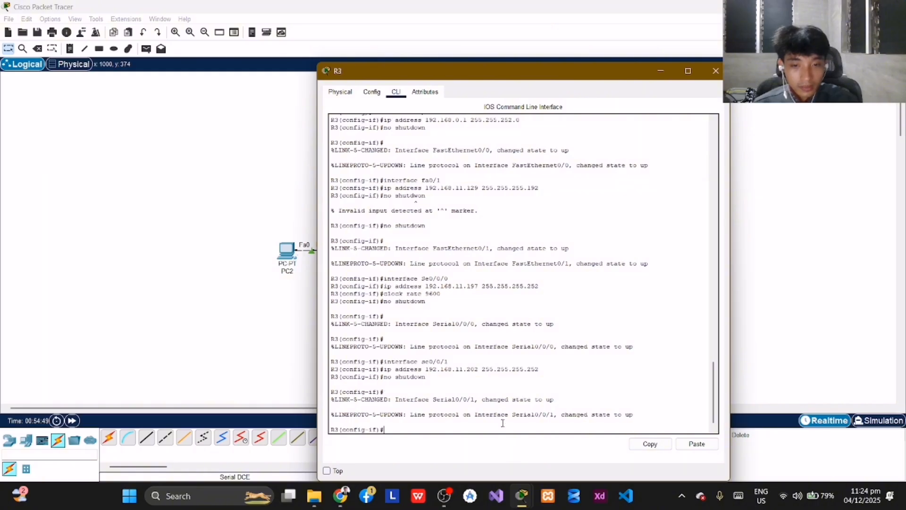
Exit to global configuration and type a static route to 192.168.8.0 255.255.254.0 via 192.168.11.201
{"action": "type", "text": "exit"}
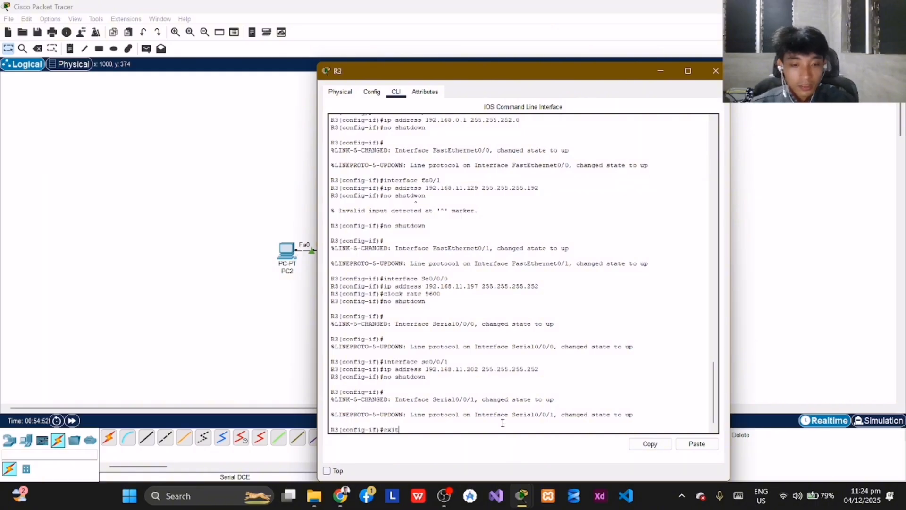
{"action": "key", "text": "Return"}
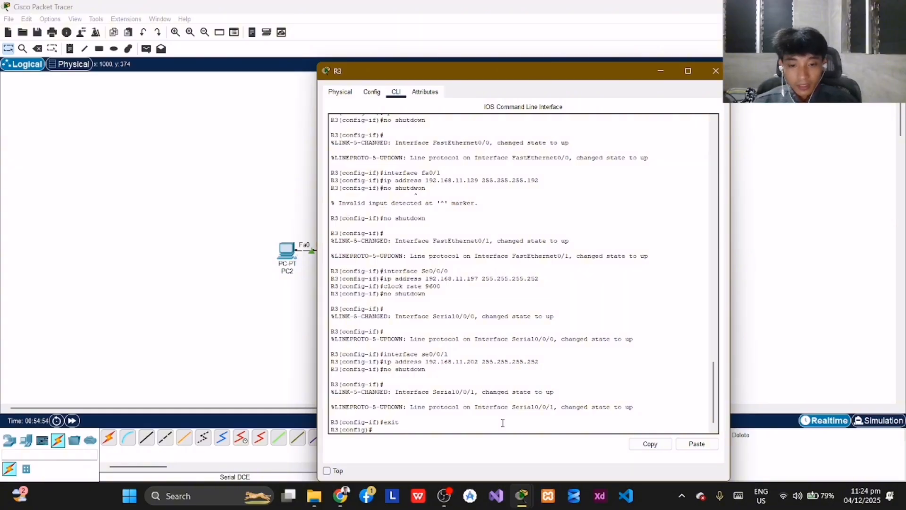
{"action": "type", "text": "ip rou"}
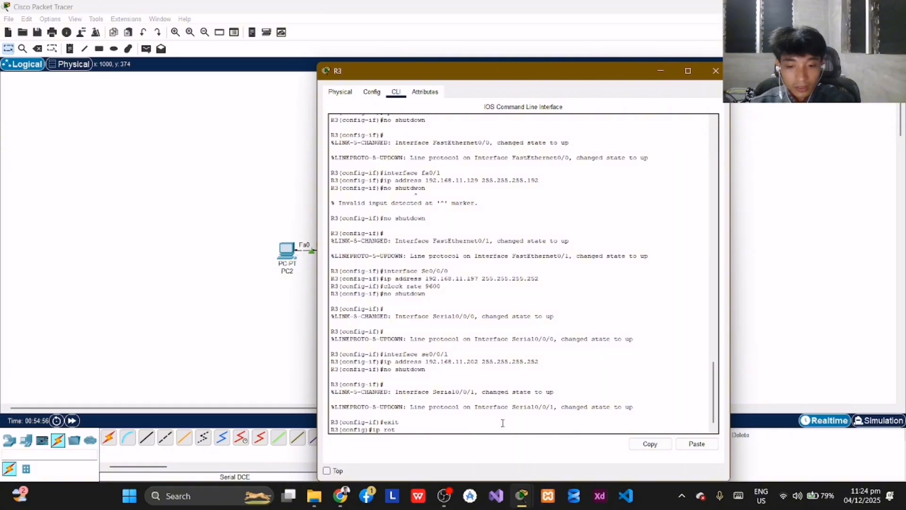
{"action": "type", "text": "t"}
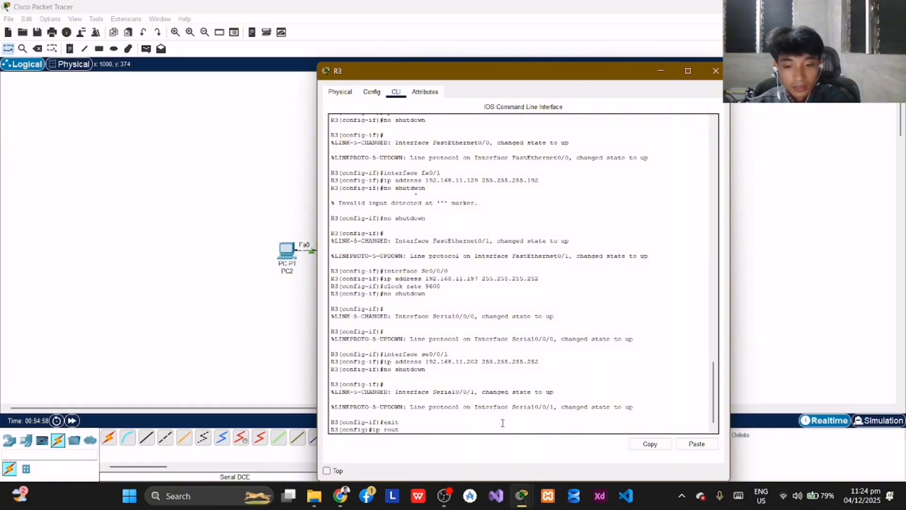
{"action": "type", "text": "e 192"}
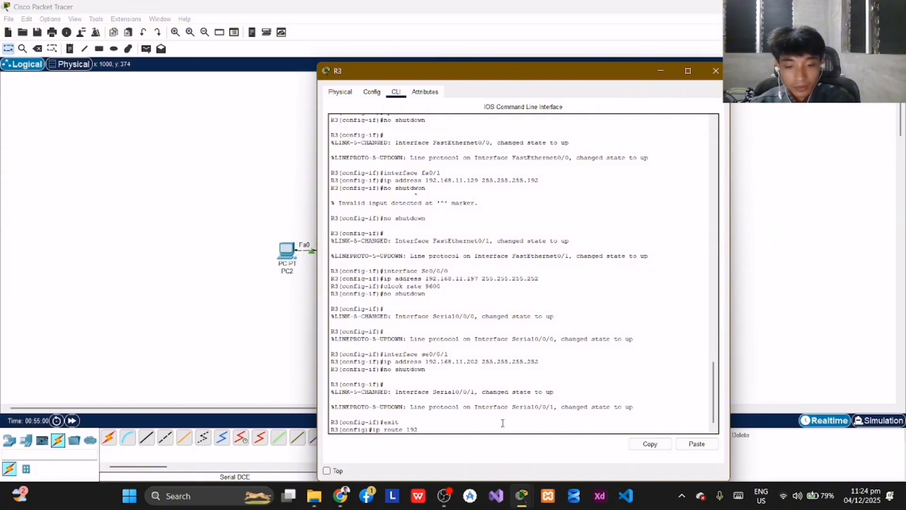
{"action": "type", "text": ".168"}
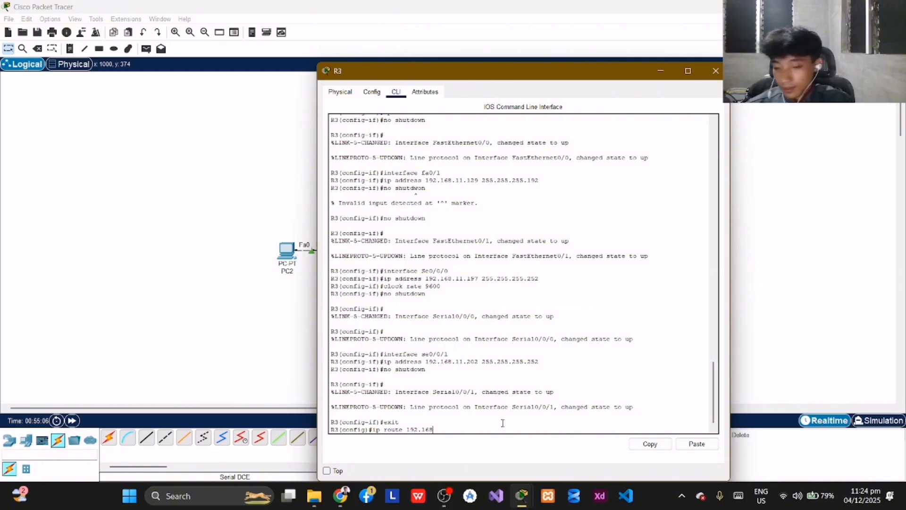
{"action": "type", "text": ".8"}
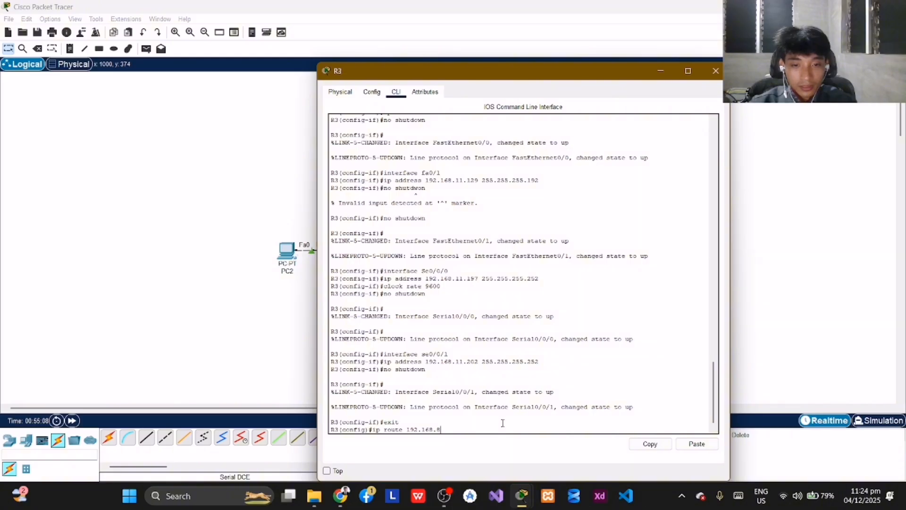
{"action": "type", "text": ".0"}
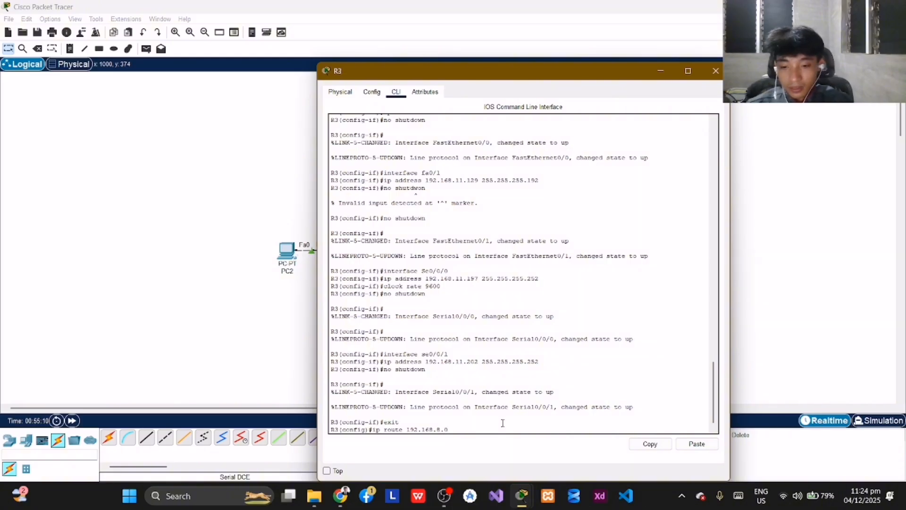
{"action": "type", "text": " 255."}
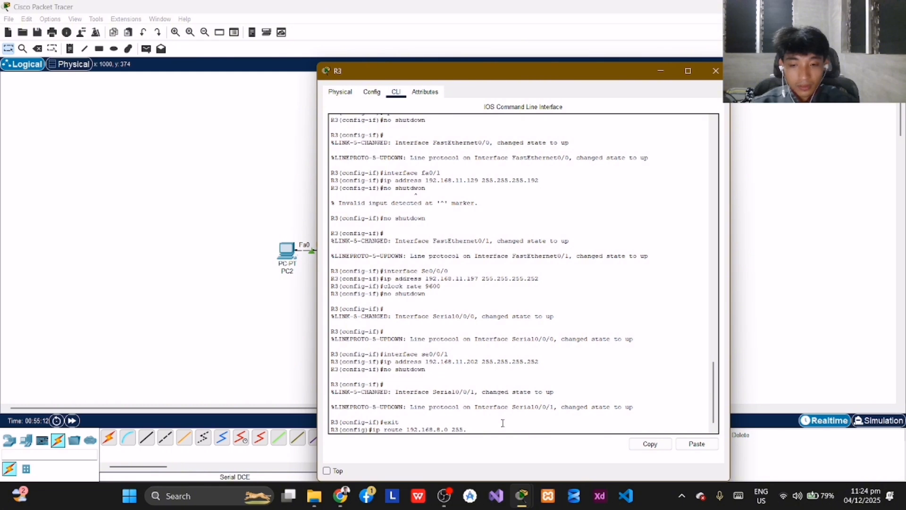
{"action": "type", "text": "2255."}
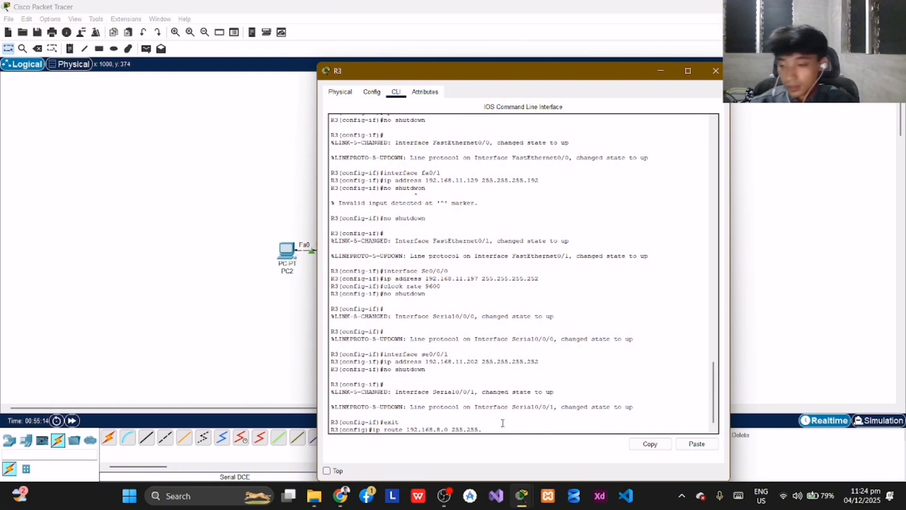
{"action": "type", "text": "54"}
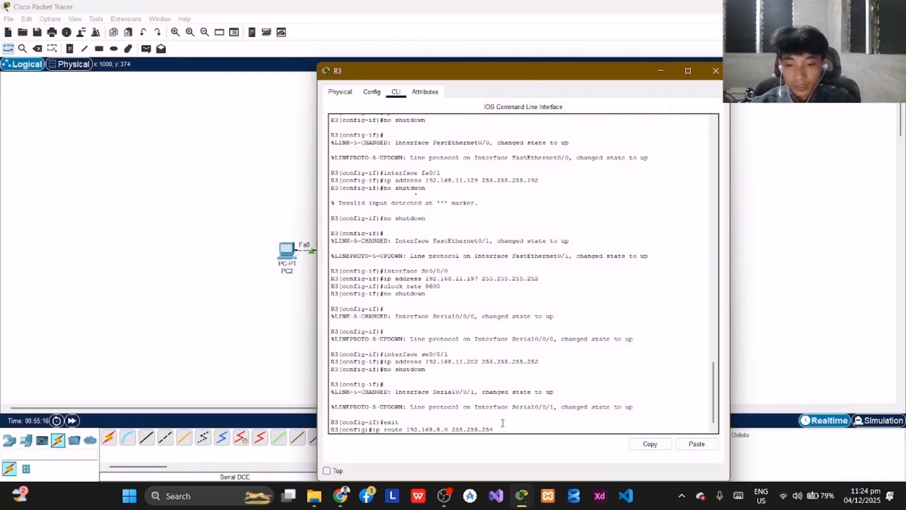
{"action": "type", "text": ".0"}
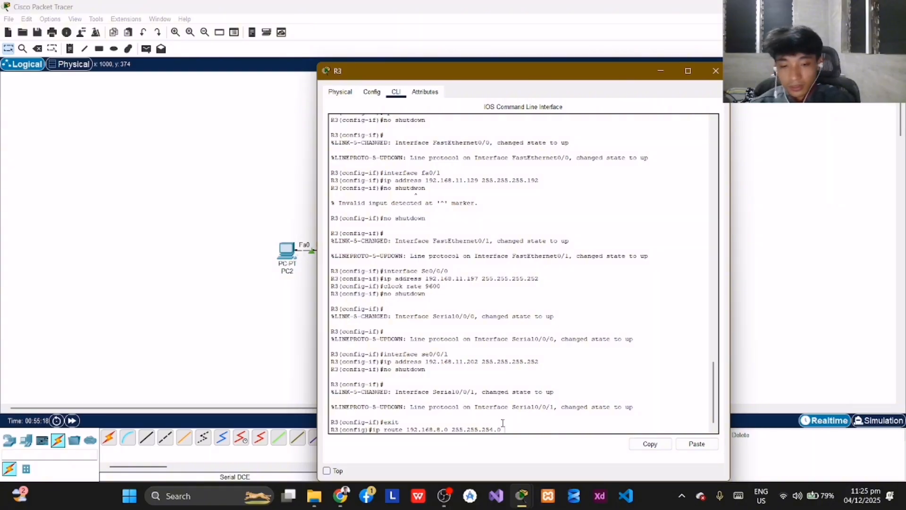
{"action": "type", "text": " 192.168"}
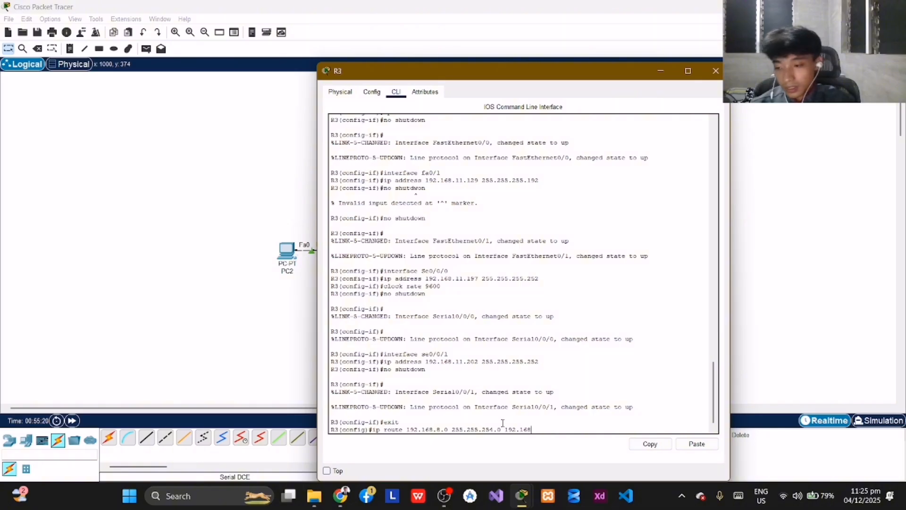
{"action": "type", "text": ".11"}
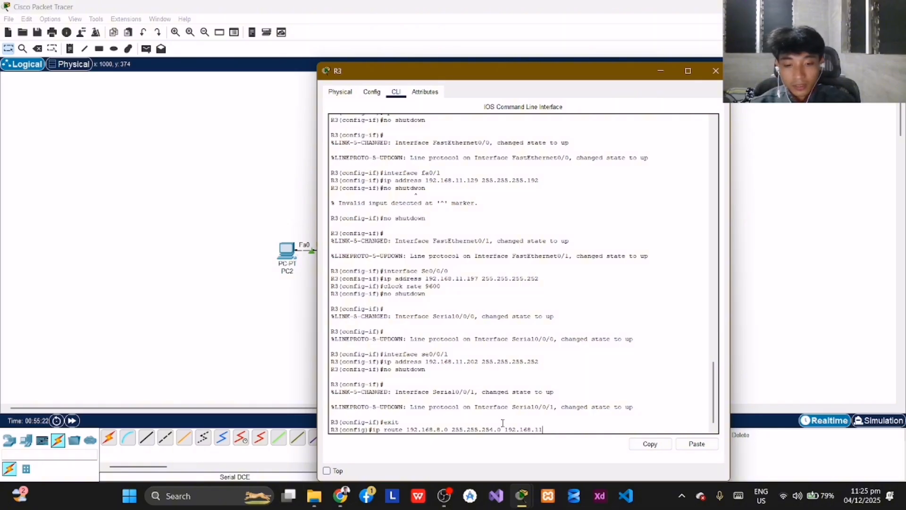
{"action": "type", "text": ".201"}
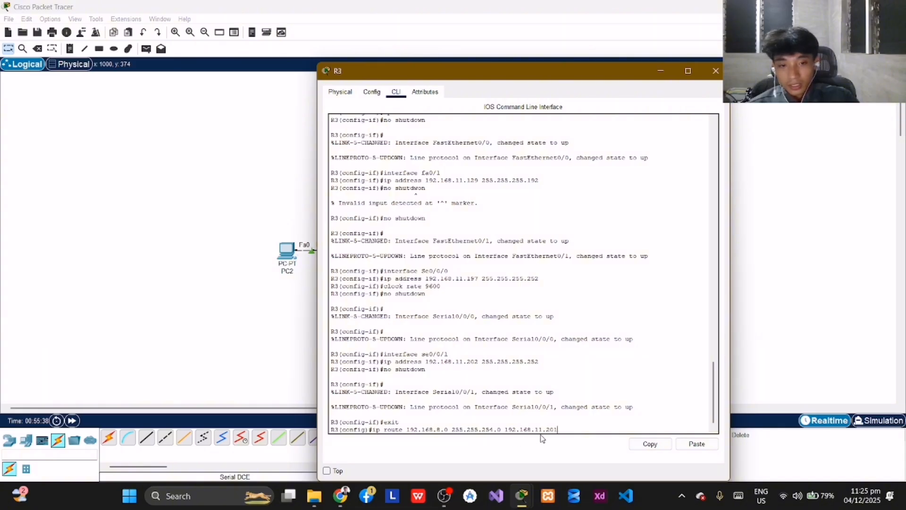
Submit the 192.168.8.0 route, then add 192.168.11.0 255.255.255.128 via 192.168.11.201
{"action": "key", "text": "Return"}
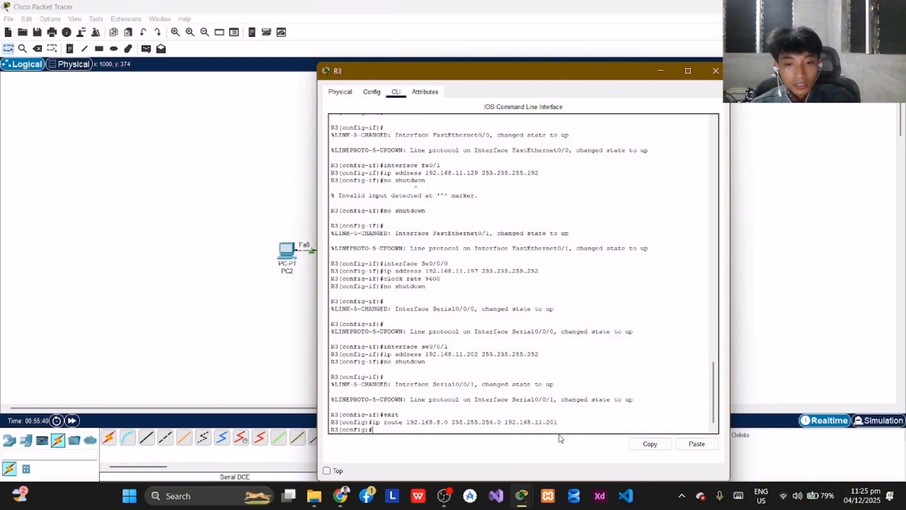
{"action": "type", "text": "ip "}
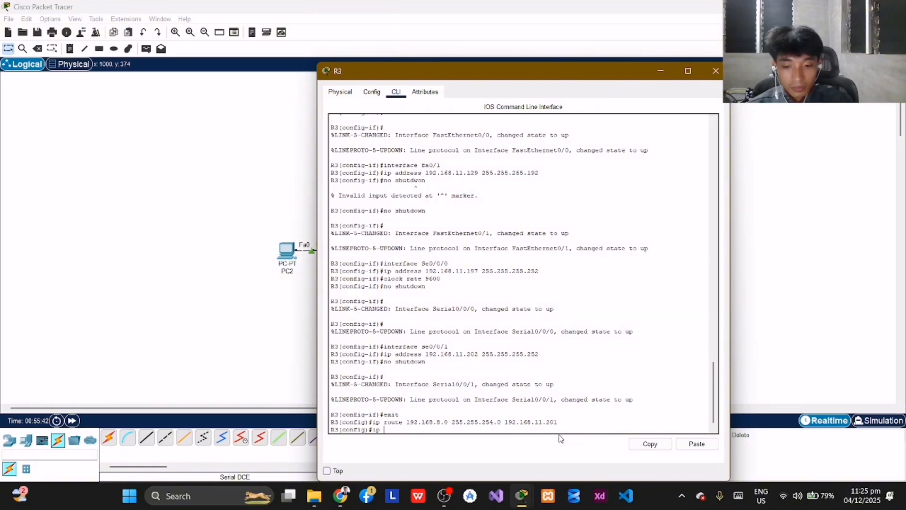
{"action": "type", "text": "route "}
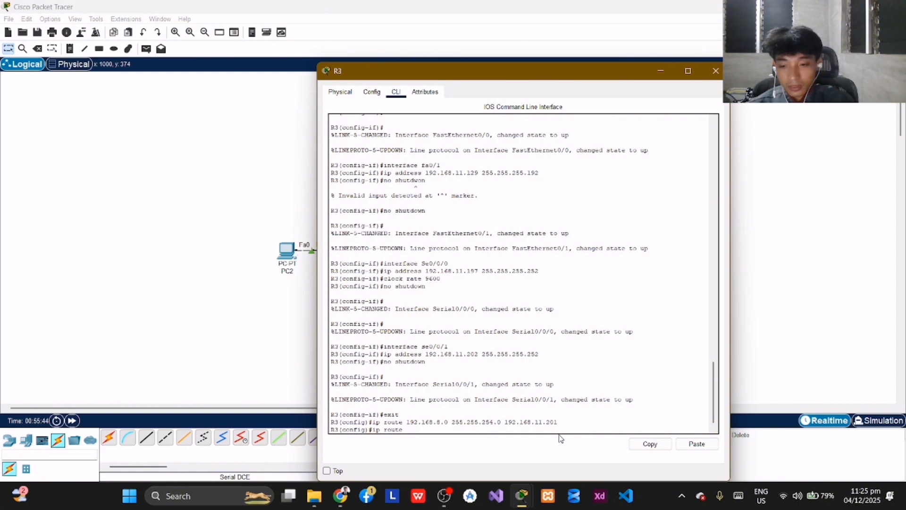
{"action": "type", "text": "192.168"}
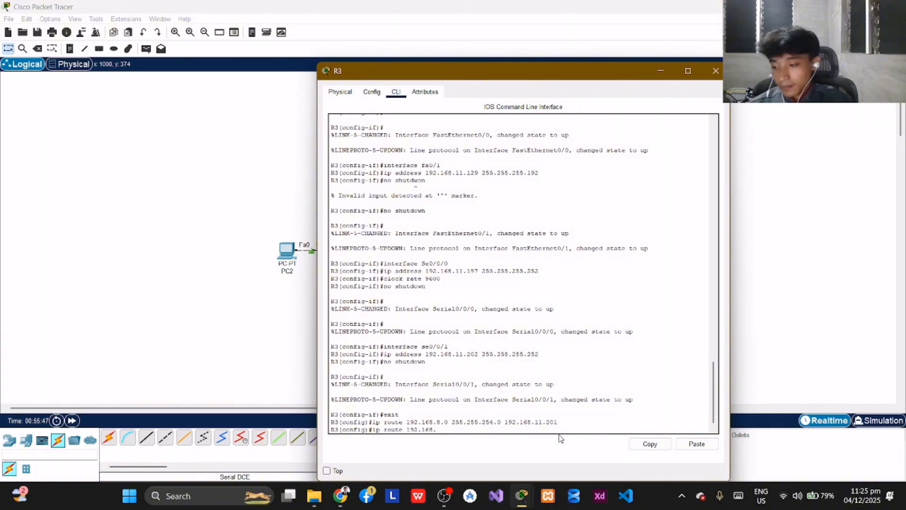
{"action": "type", "text": ".11."}
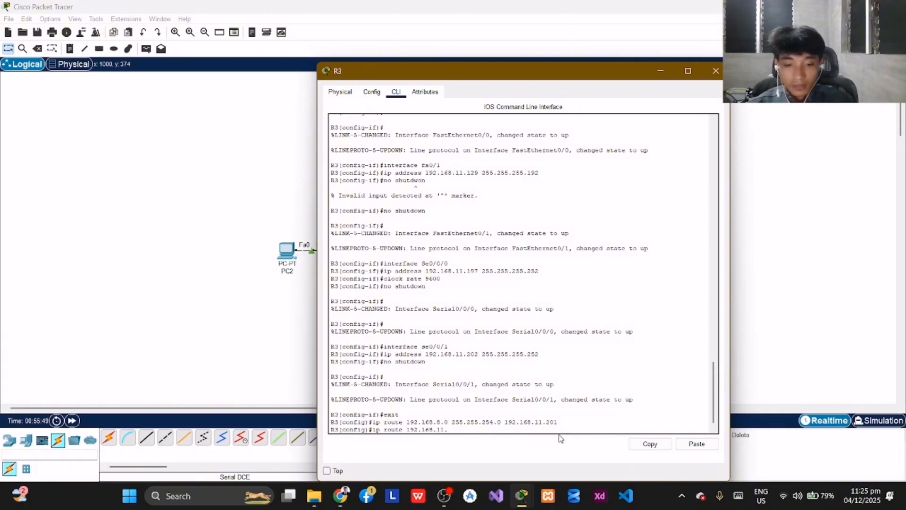
{"action": "type", "text": "0 255"}
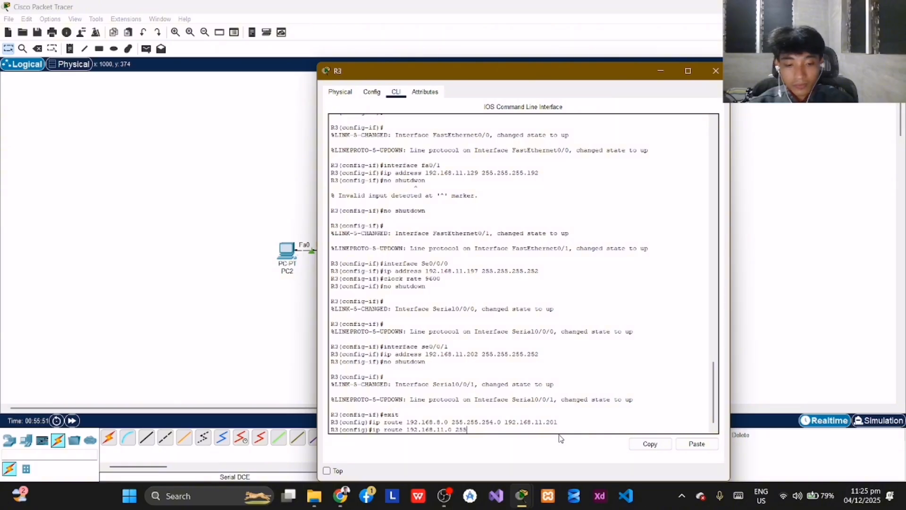
{"action": "type", "text": ".25"}
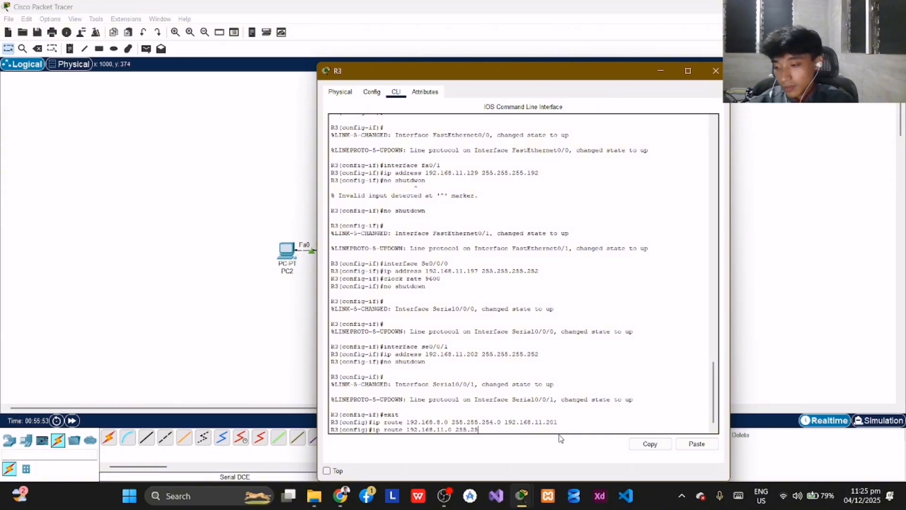
{"action": "type", "text": "5."}
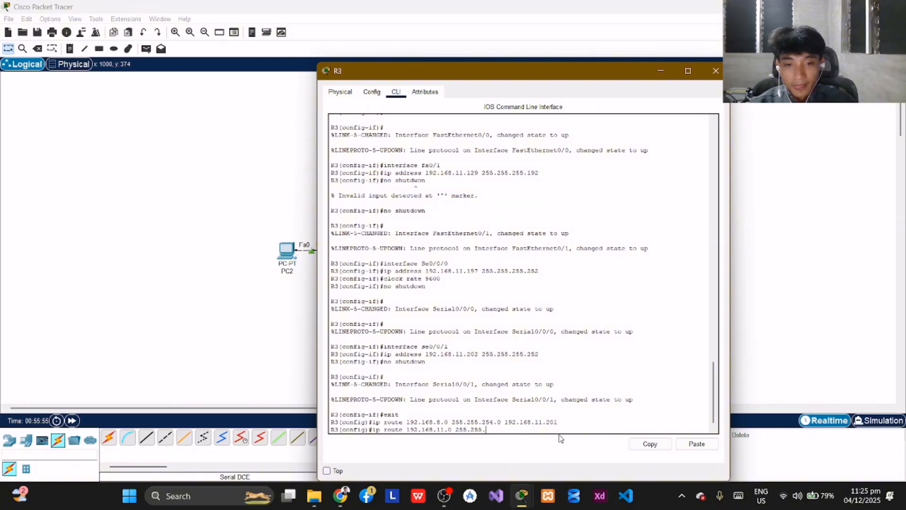
{"action": "type", "text": "255"}
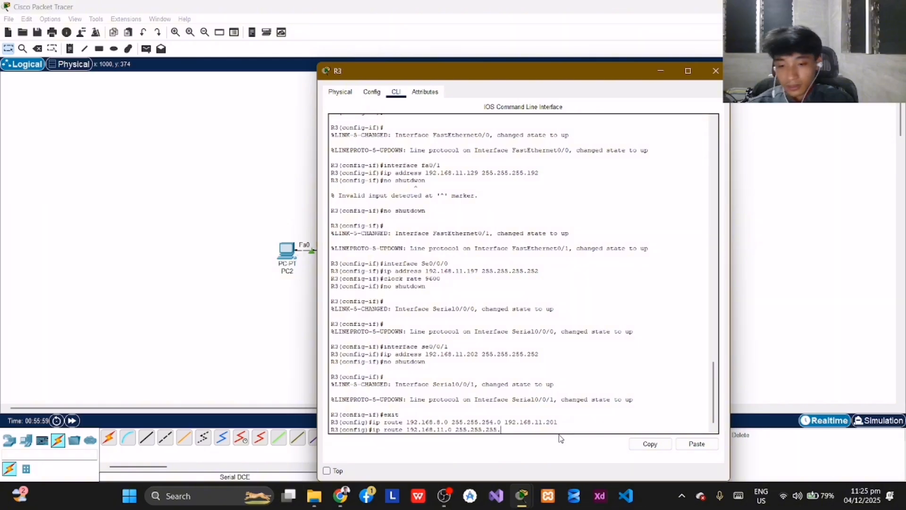
{"action": "type", "text": ".1"}
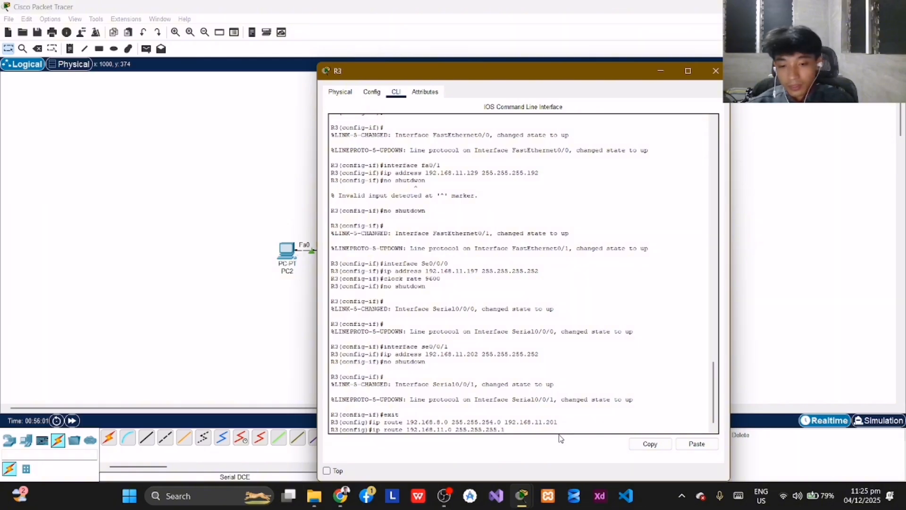
{"action": "type", "text": "28 1"}
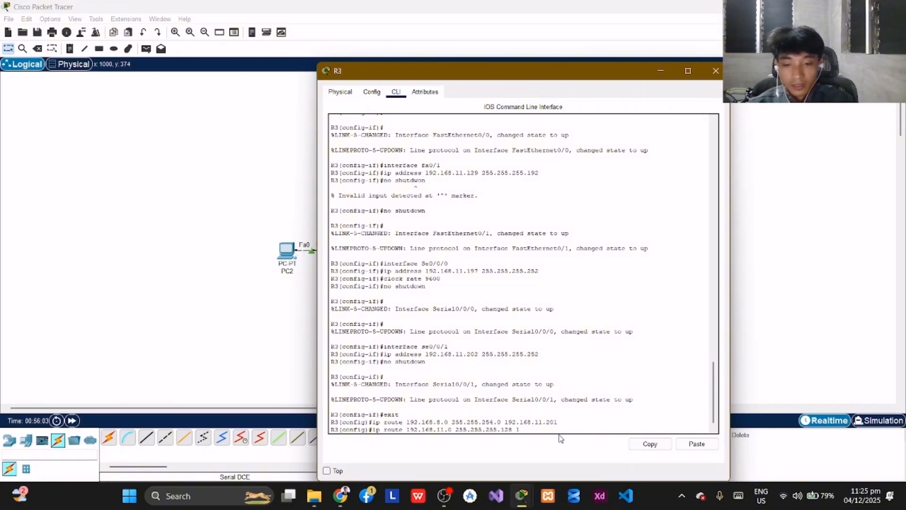
{"action": "type", "text": "92.168"}
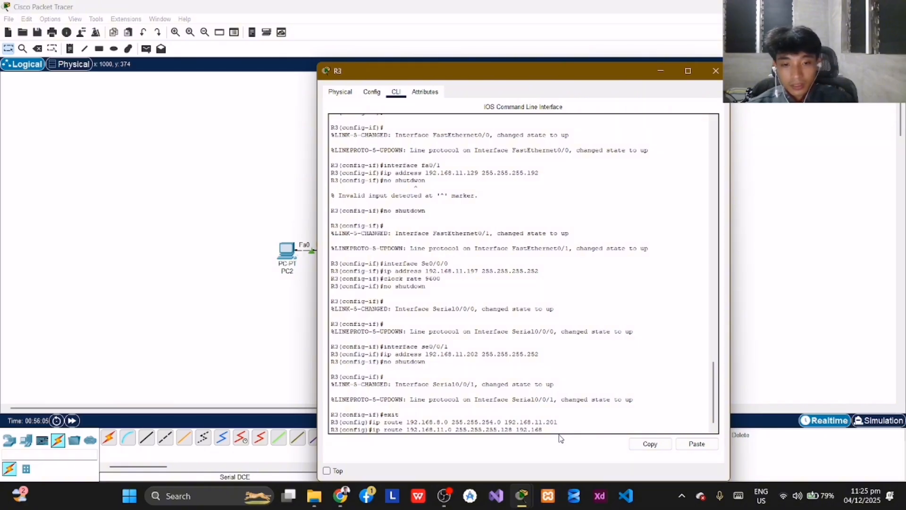
{"action": "type", "text": "."}
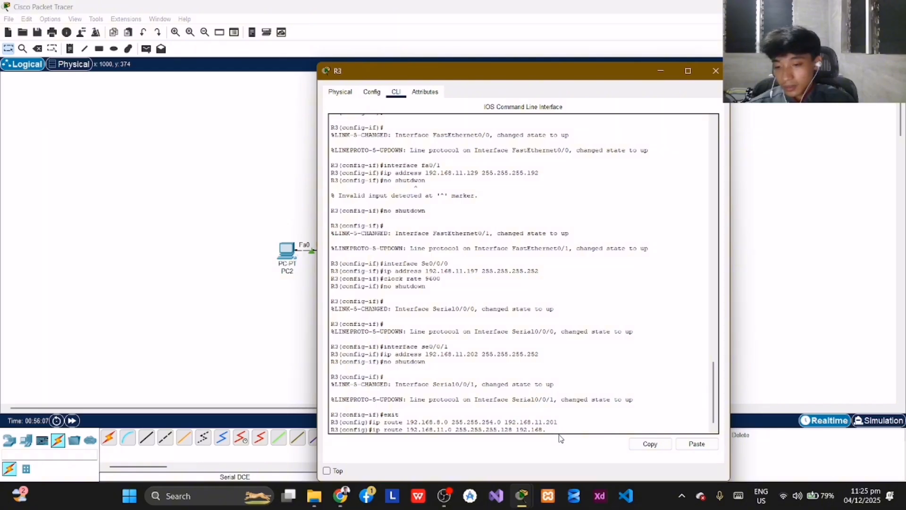
{"action": "type", "text": "11.201"}
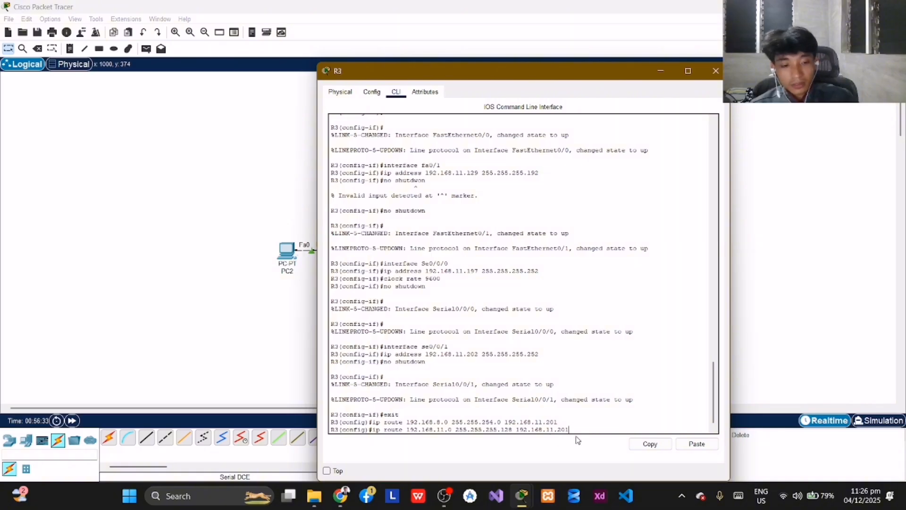
{"action": "key", "text": "Return"}
Add R3's route to 192.168.4.0 255.255.252.0 via next hop 192.168.11.193
{"action": "type", "text": "ip"}
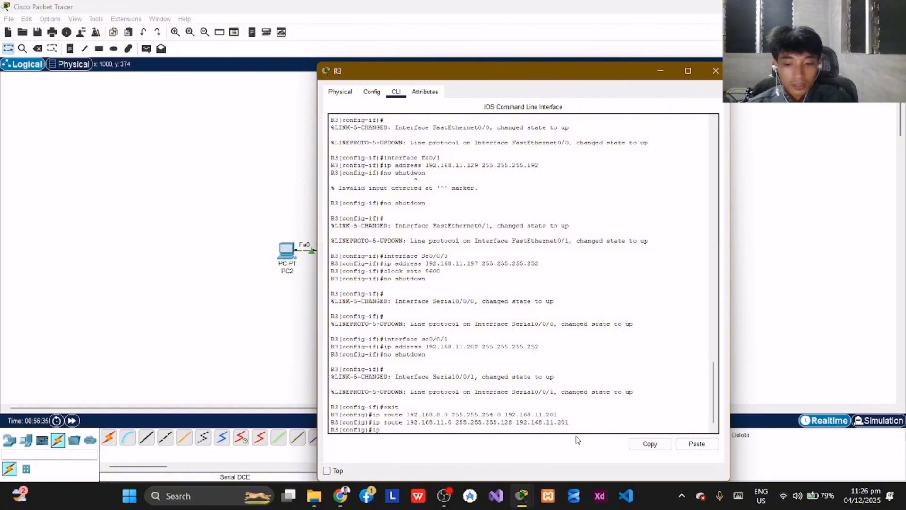
{"action": "type", "text": " route"}
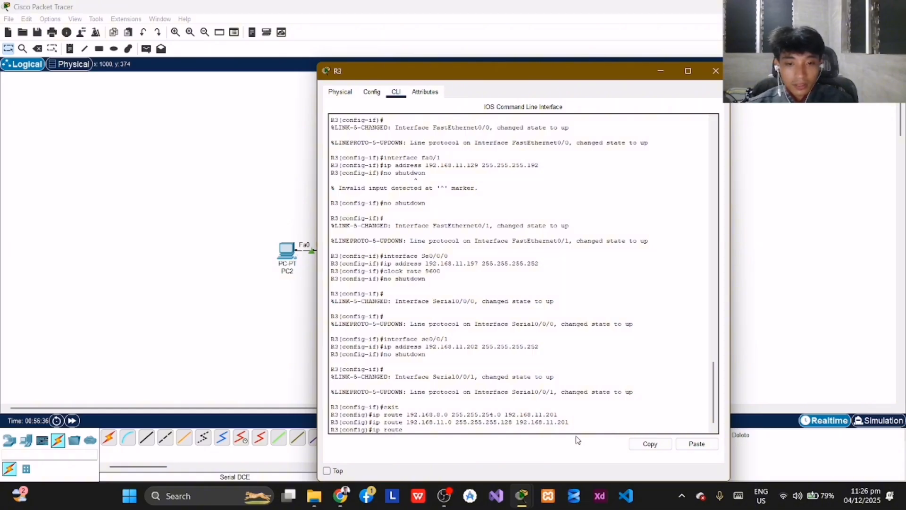
{"action": "type", "text": " 192.1"}
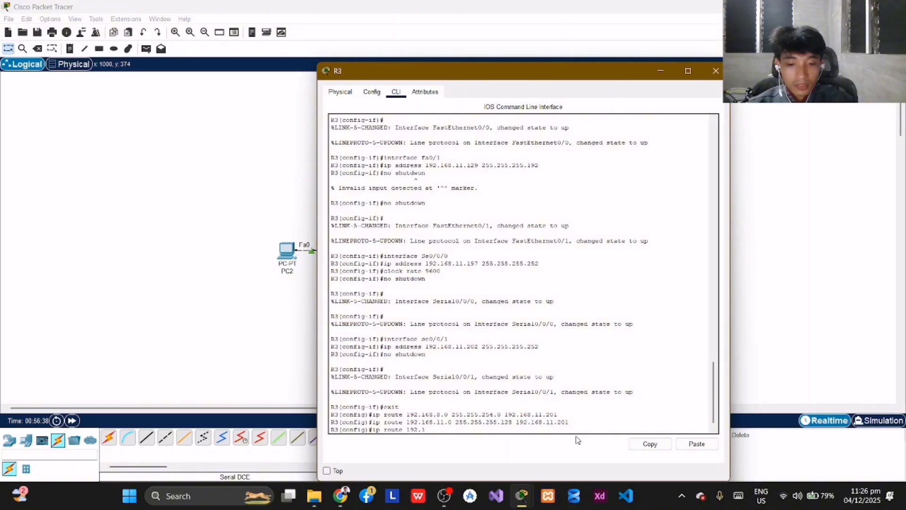
{"action": "type", "text": "68.4.0"}
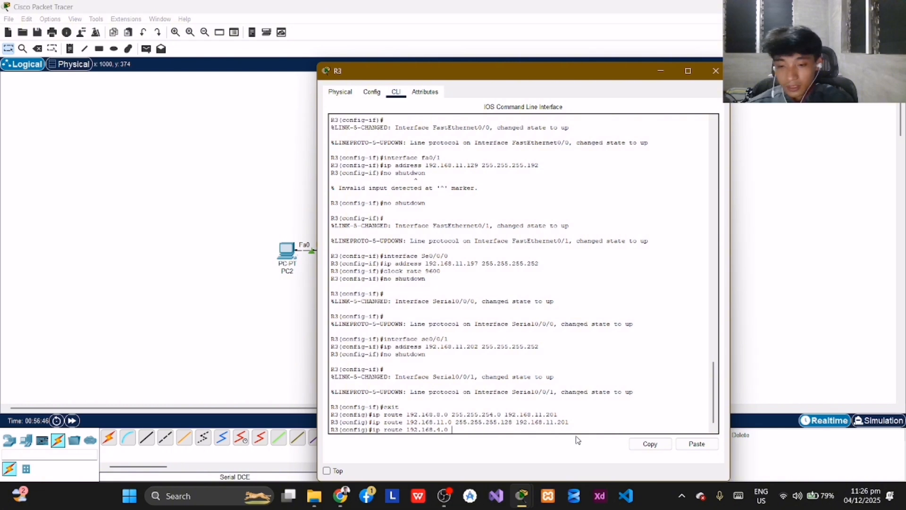
{"action": "type", "text": "255.25"}
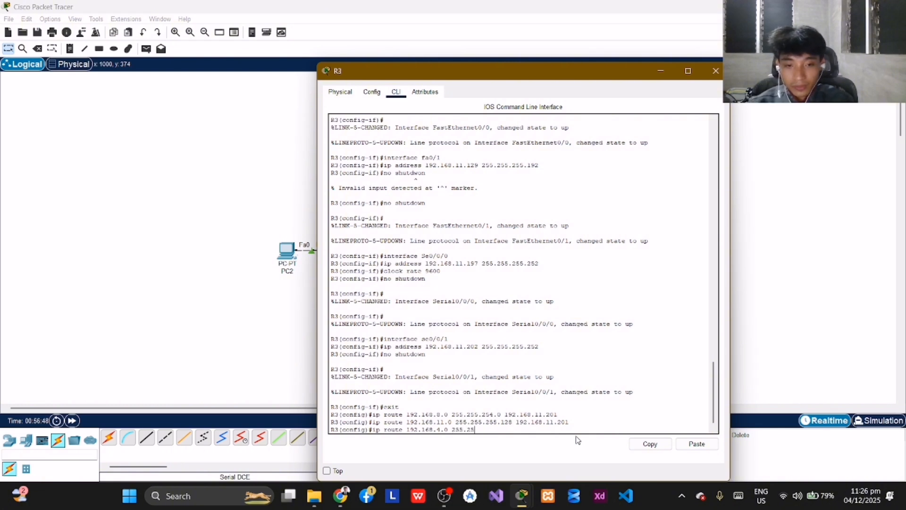
{"action": "type", "text": "5."}
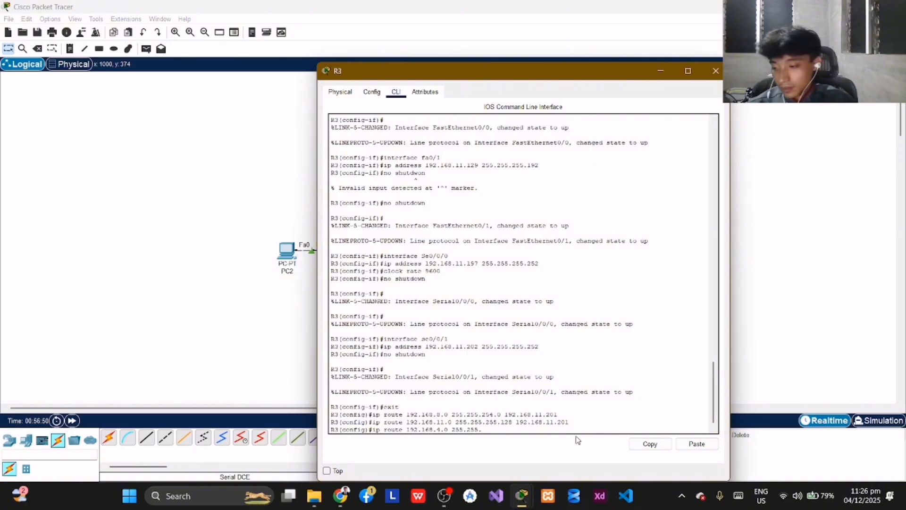
{"action": "type", "text": "25"}
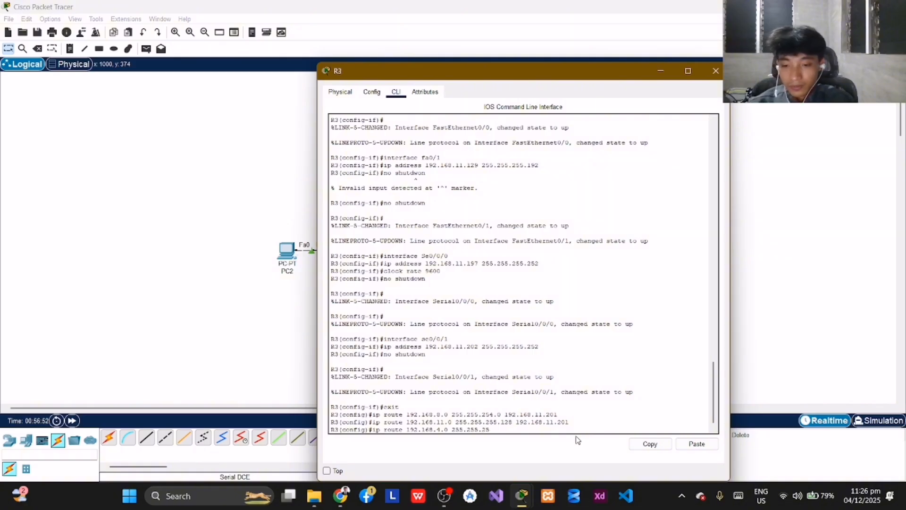
{"action": "type", "text": "2.0"}
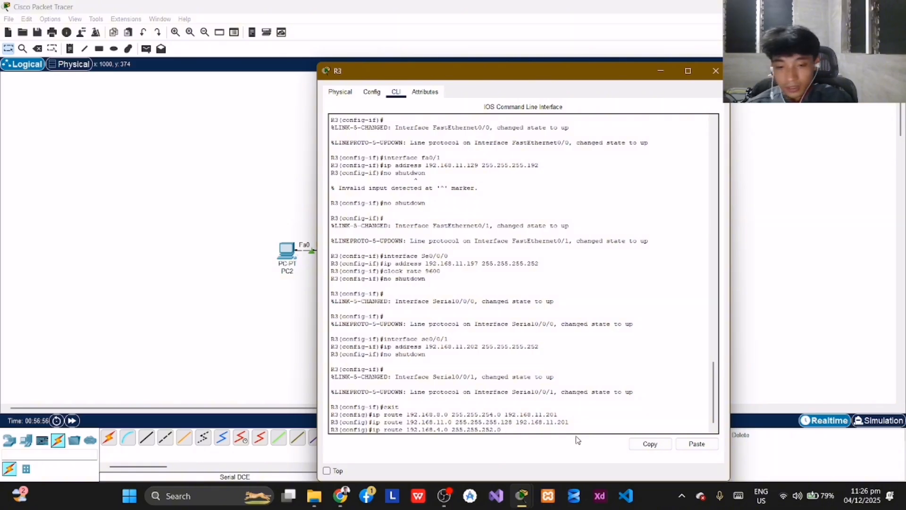
{"action": "type", "text": " 192.168"}
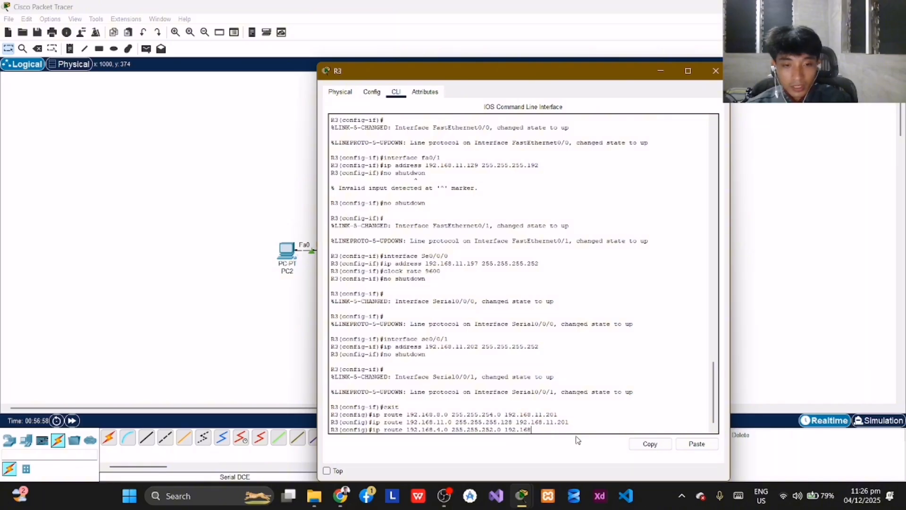
{"action": "type", "text": ".1"}
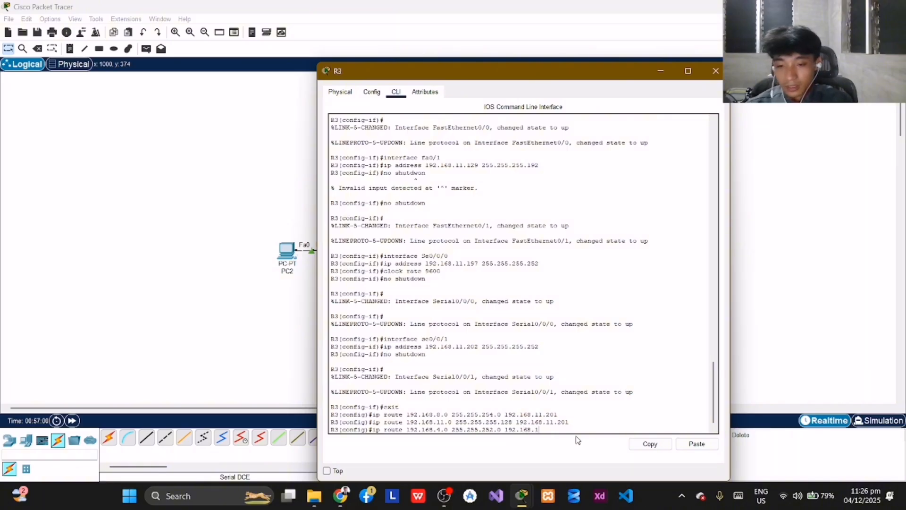
{"action": "type", "text": "1.19"}
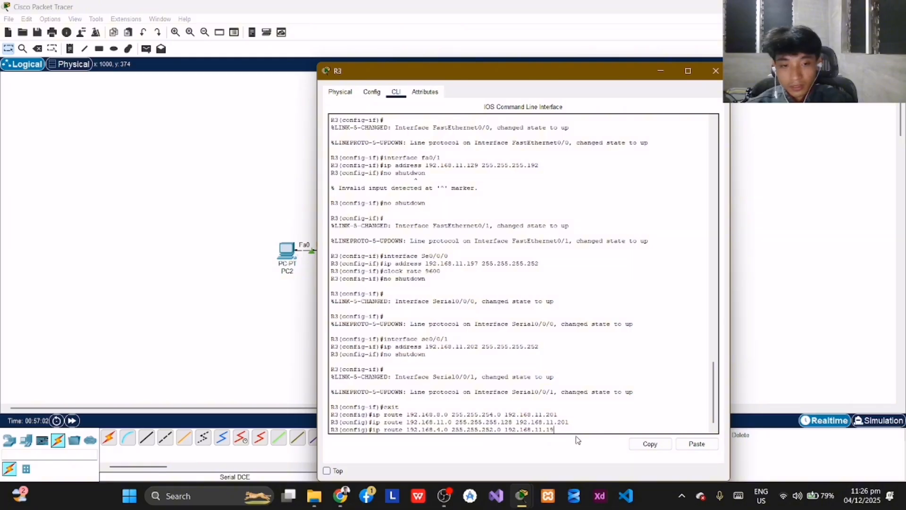
{"action": "type", "text": "3"}
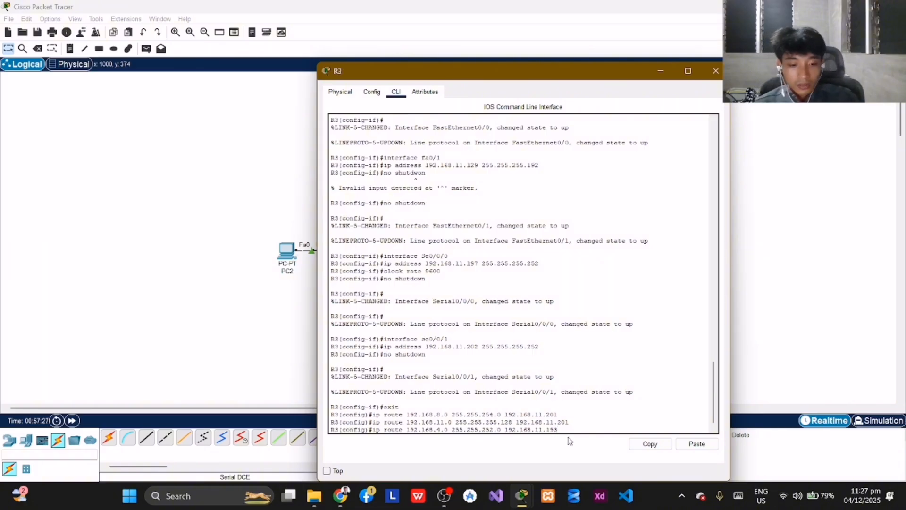
{"action": "key", "text": "Return"}
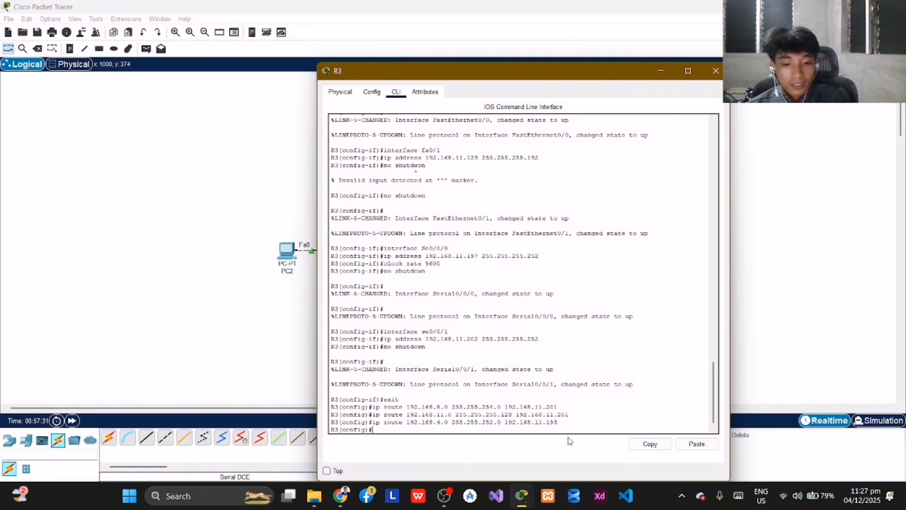
Add R3's route to 192.168.10.0 255.255.255.0 via next hop 192.168.11.193
{"action": "type", "text": "ip route"}
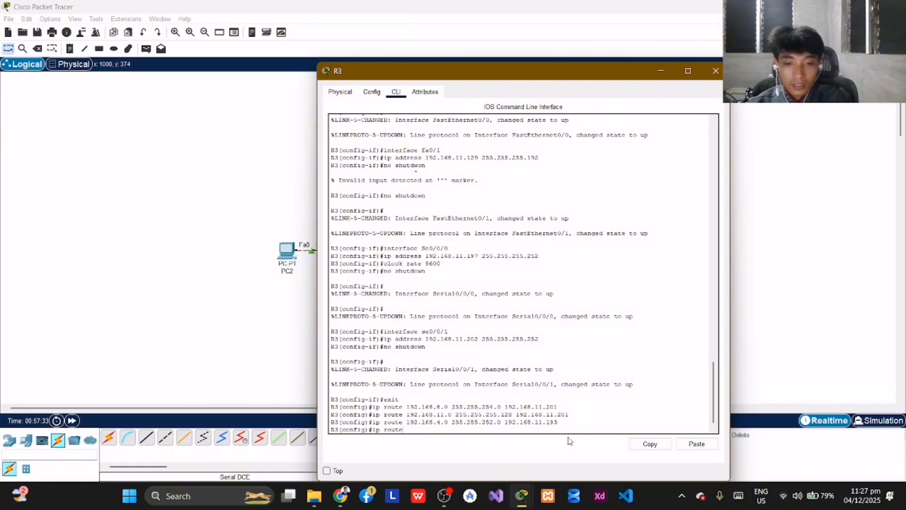
{"action": "type", "text": " 192.168"}
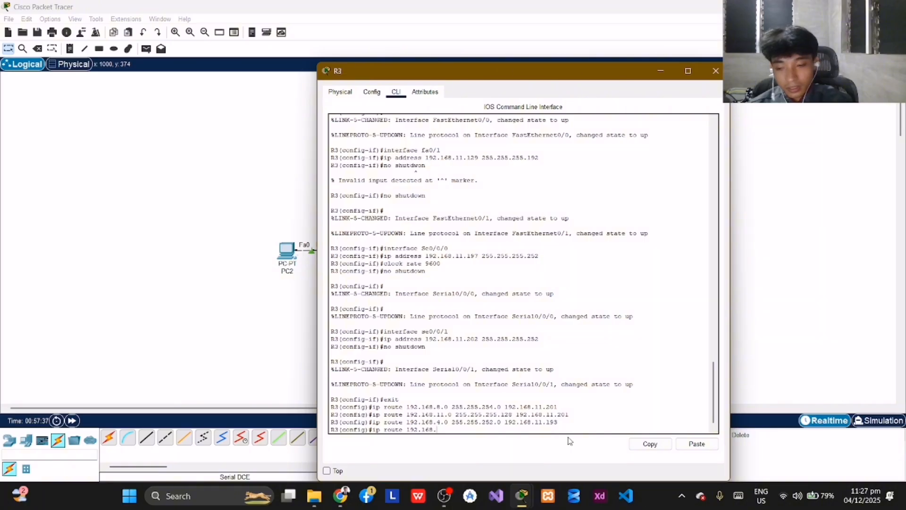
{"action": "type", "text": "."}
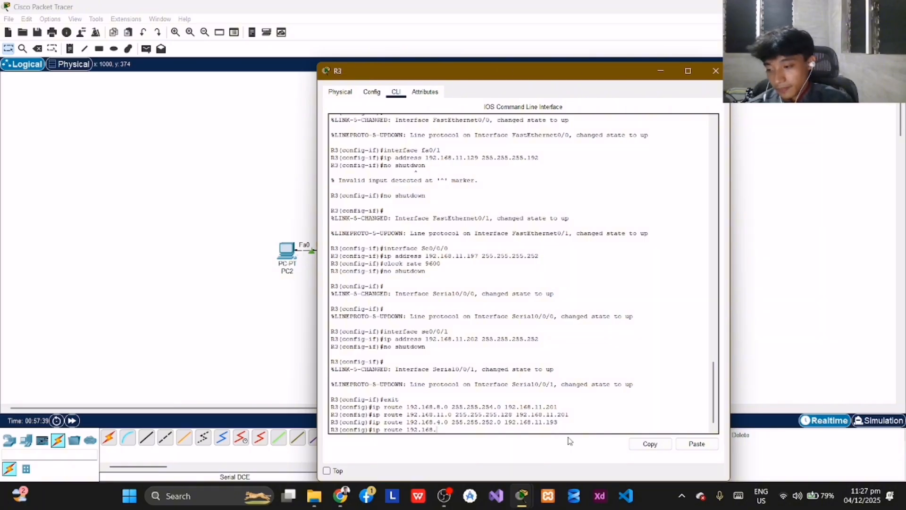
{"action": "type", "text": "10."}
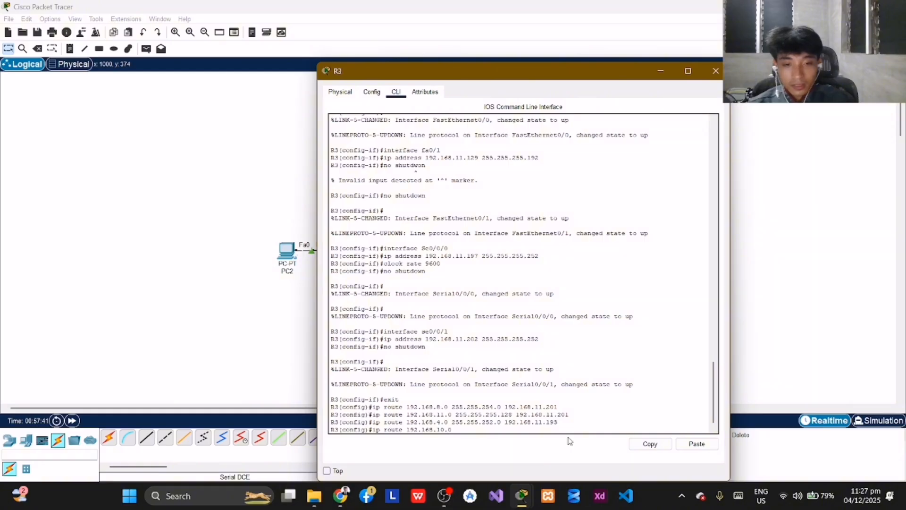
{"action": "type", "text": "0 2"}
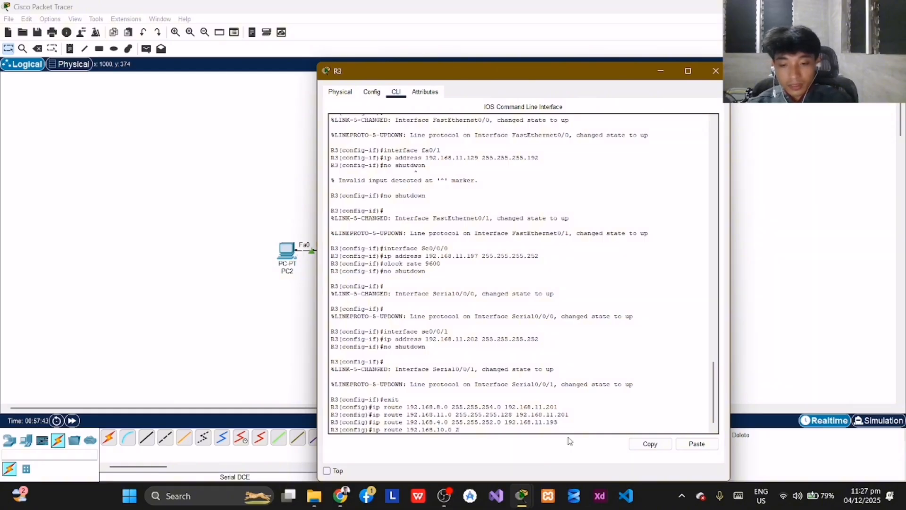
{"action": "type", "text": "55"}
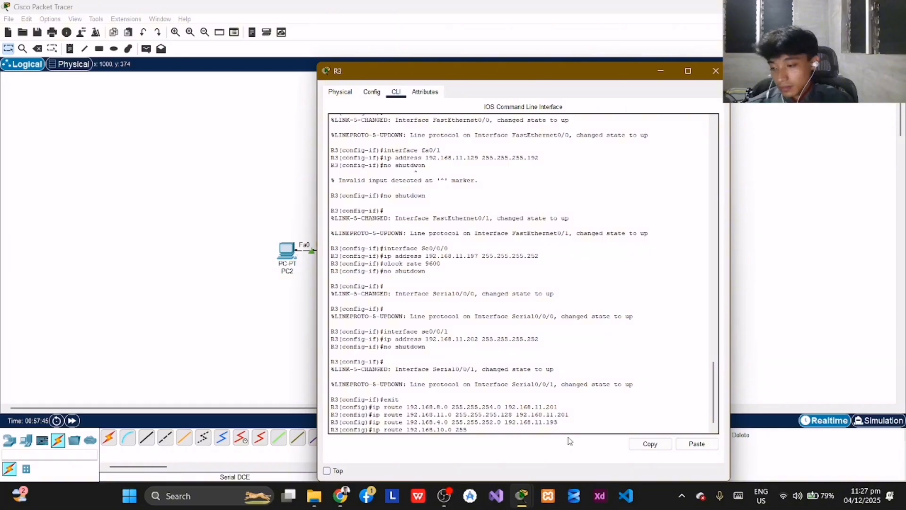
{"action": "type", "text": ".2"}
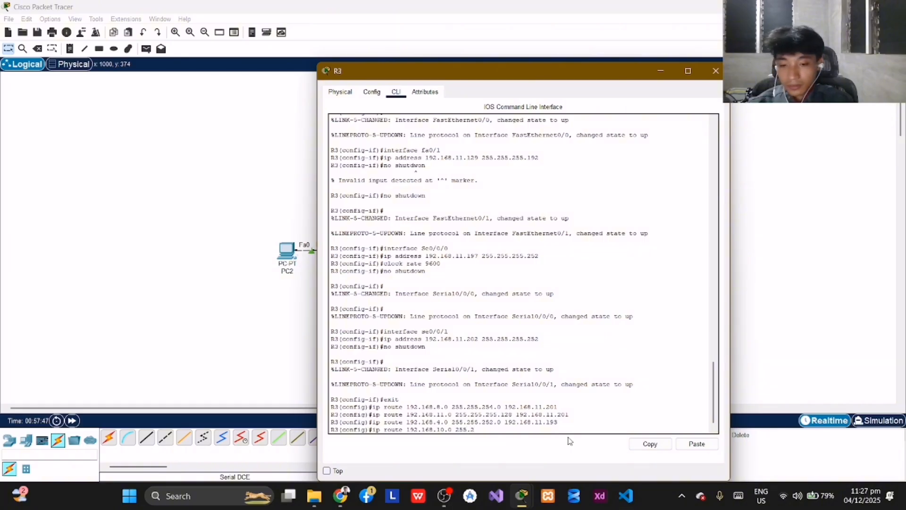
{"action": "type", "text": "55.255.0"}
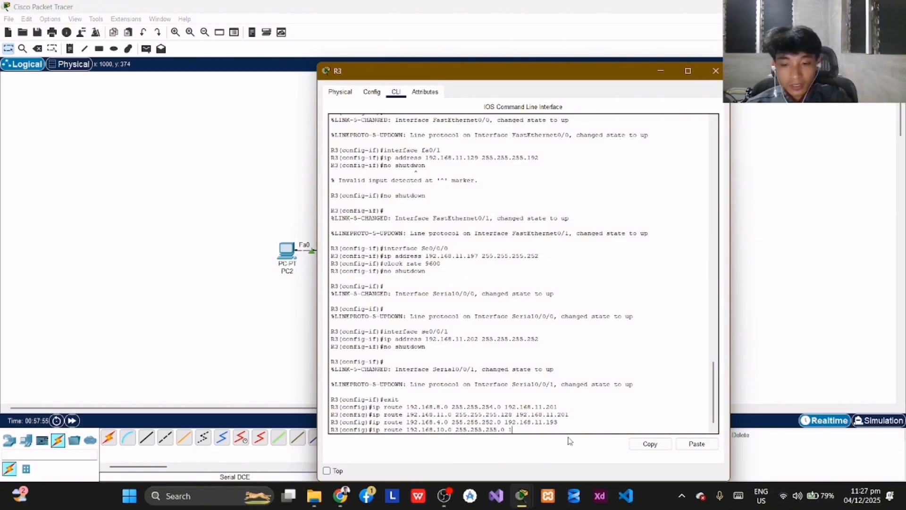
{"action": "type", "text": "192.168"}
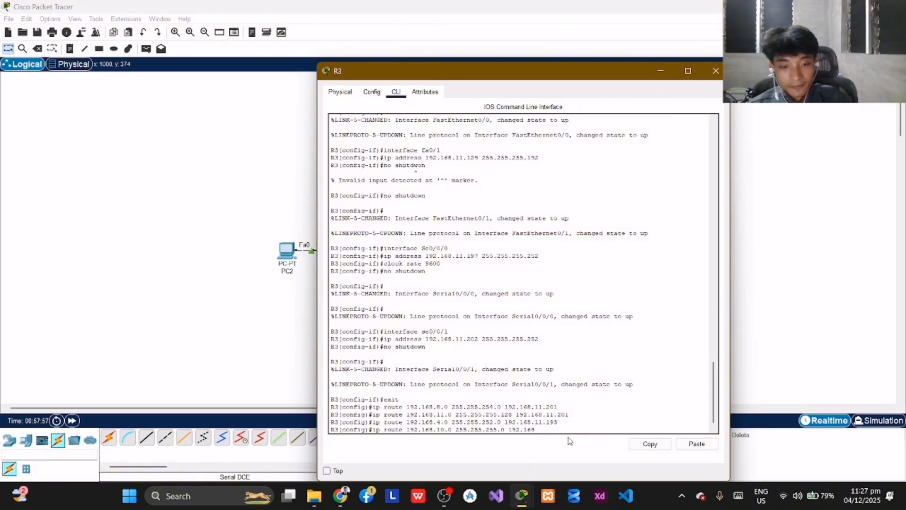
{"action": "type", "text": ".11"}
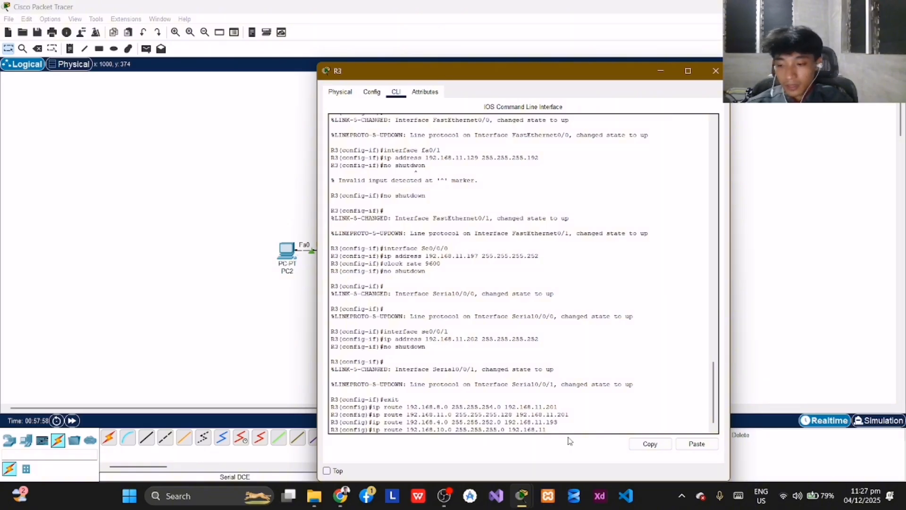
{"action": "type", "text": ".193"}
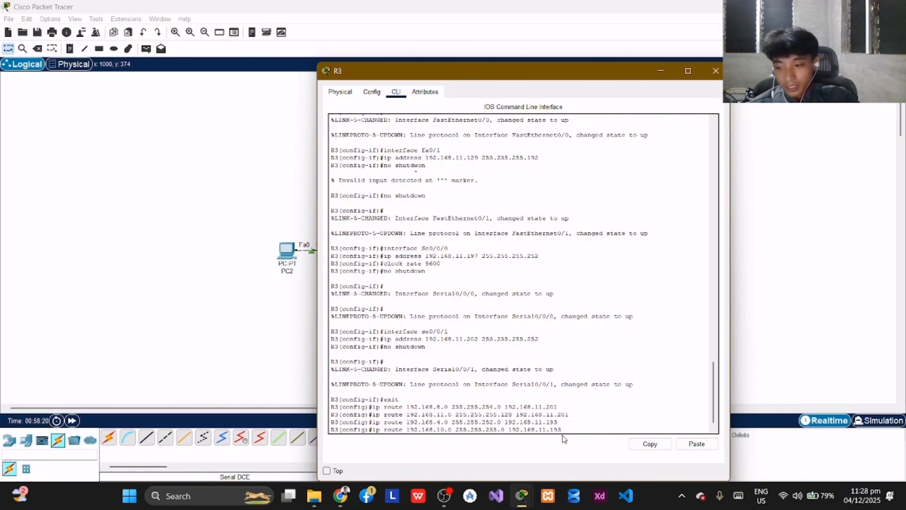
{"action": "key", "text": "Return"}
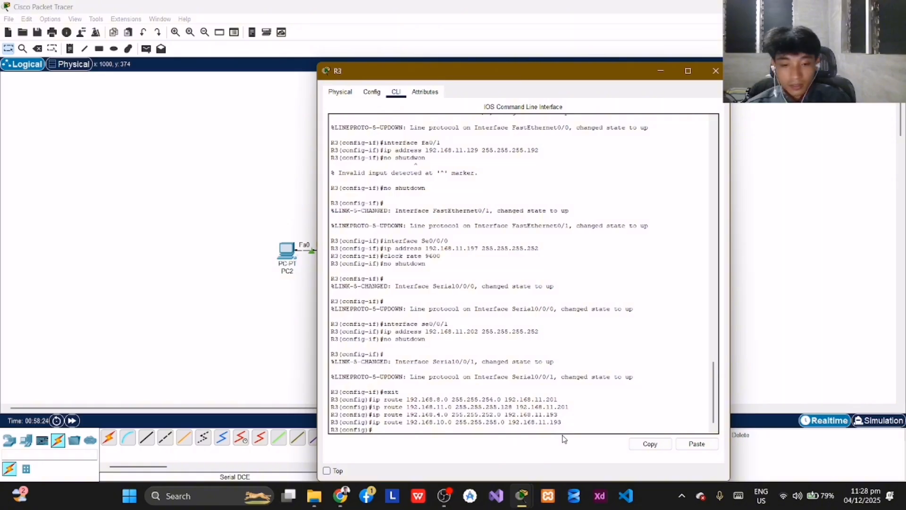
Start a fifth 'ip route' command on R3, correcting a typo
{"action": "type", "text": "ip route"}
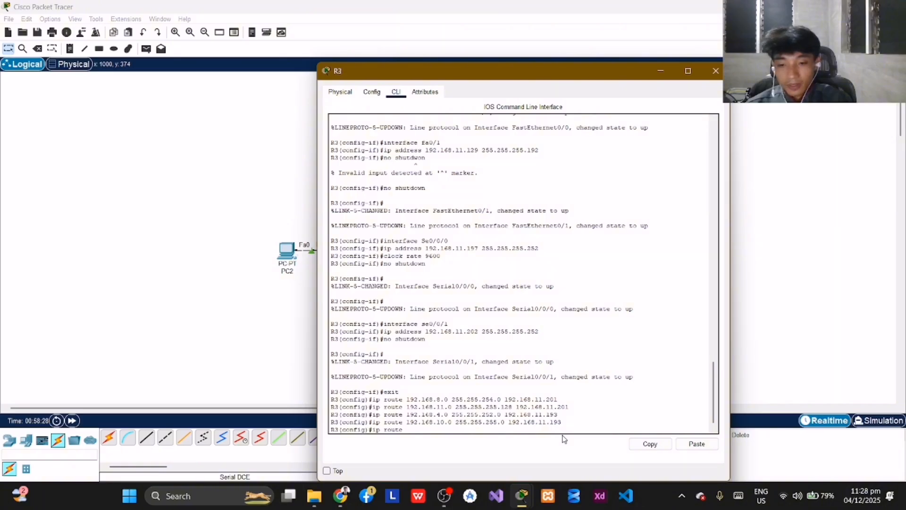
{"action": "key", "text": "BackSpace"}
{"action": "key", "text": "BackSpace"}
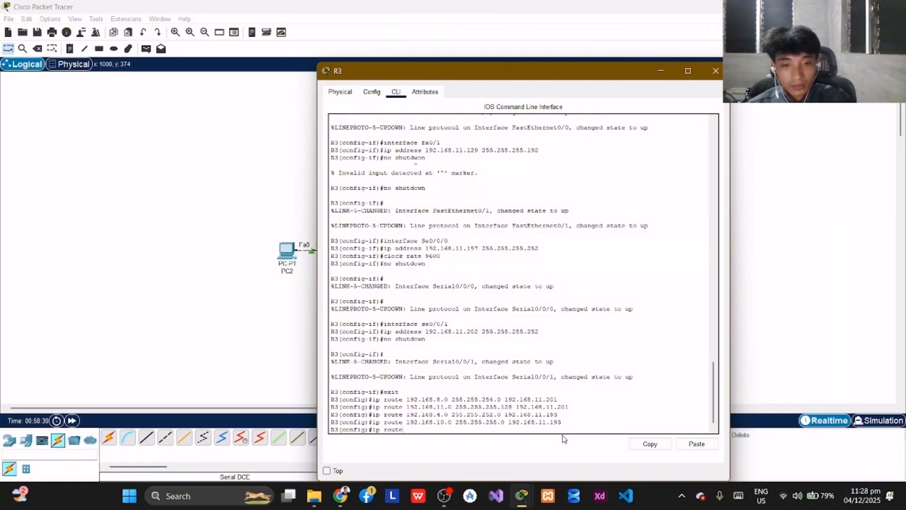
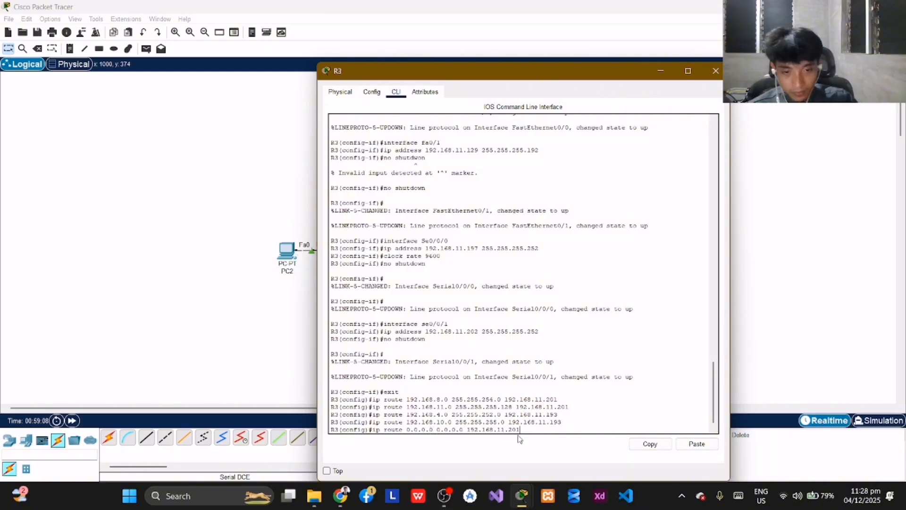
Add R3's default routes 0.0.0.0 0.0.0.0 via 192.168.11.201 and 192.168.11.193
{"action": "key", "text": "Return"}
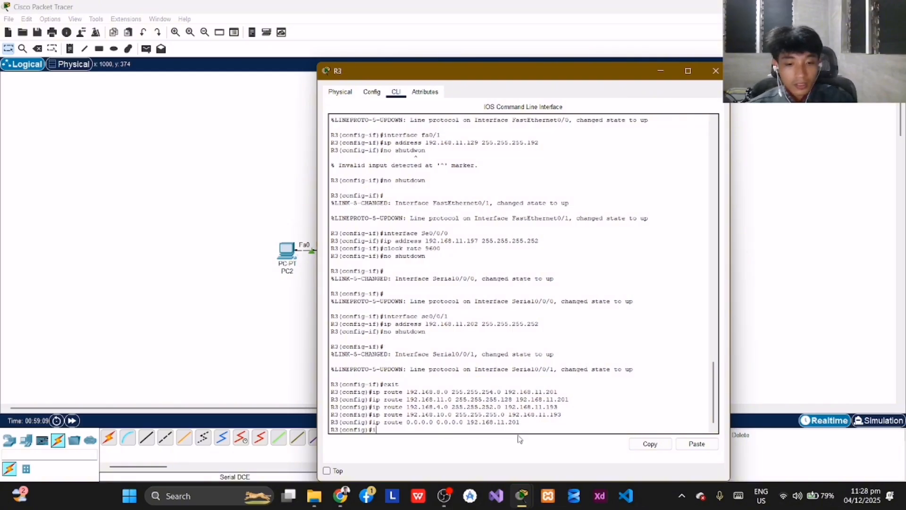
{"action": "type", "text": "ip route 0.0.0.0 0.0.0.0 192.168.11.193"}
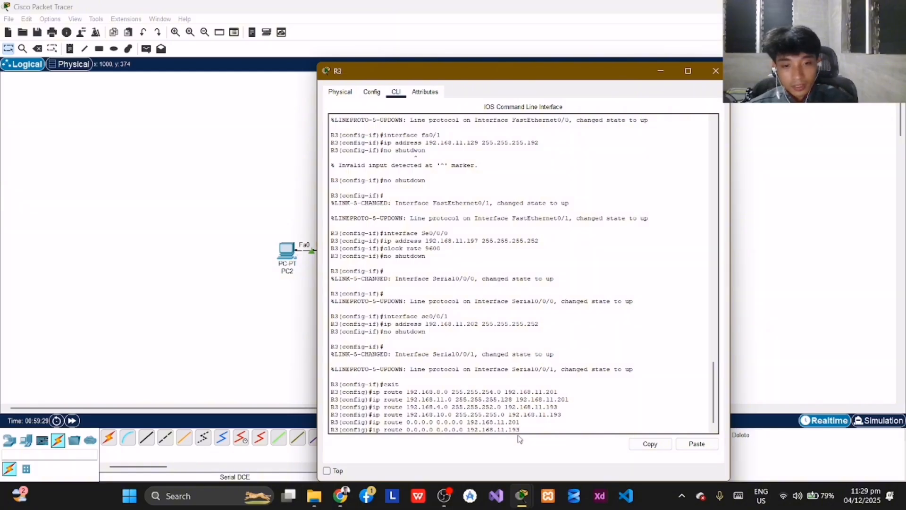
{"action": "key", "text": "Return"}
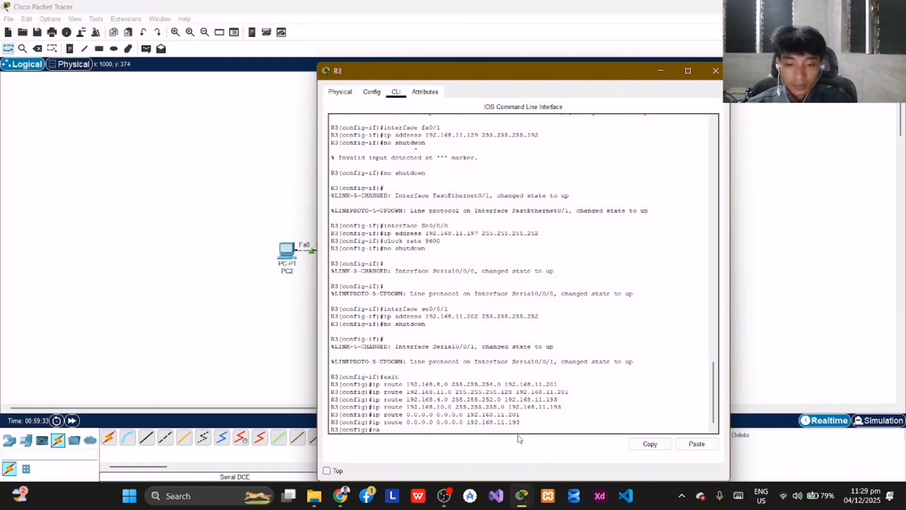
Exit global configuration mode and end the R3 console session
{"action": "type", "text": "exit"}
{"action": "key", "text": "Return"}
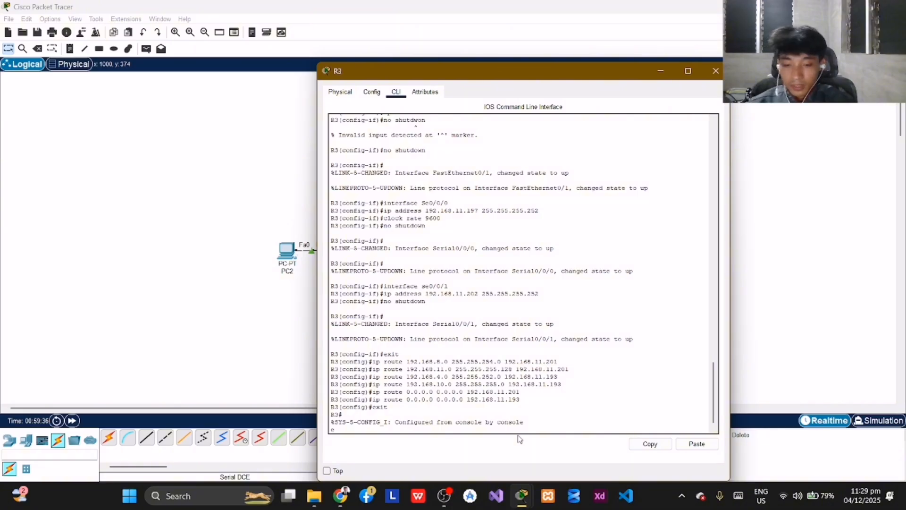
{"action": "type", "text": "exit"}
{"action": "key", "text": "Return"}
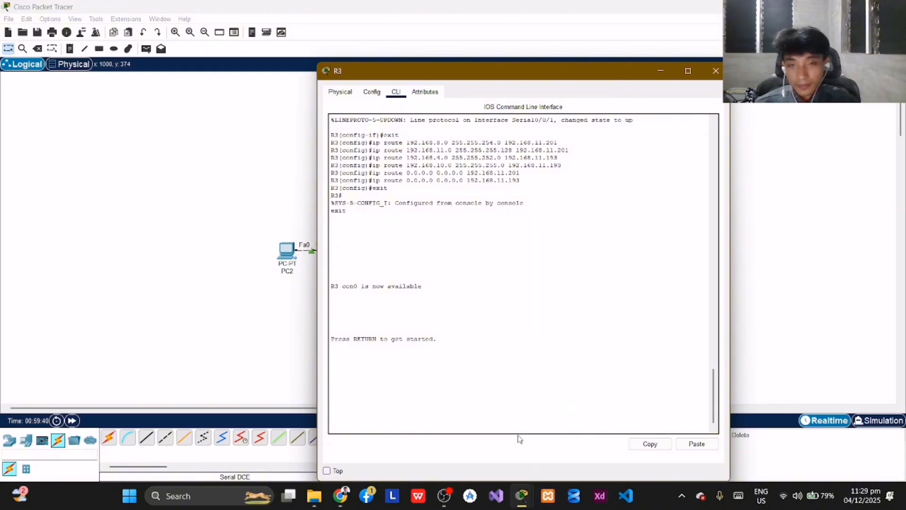
Put away the R3 and R2 CLI windows and reset to Simulation mode
{"action": "left_click", "coordinate": [660, 71]}
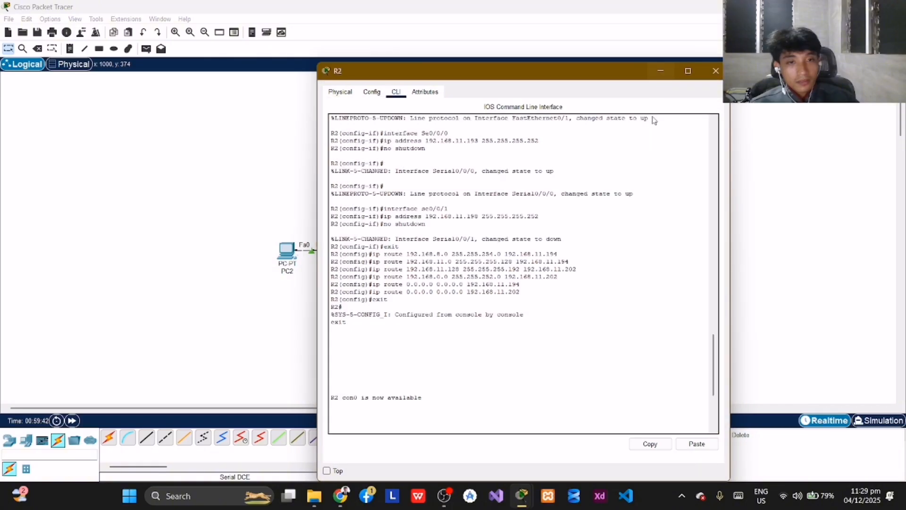
{"action": "left_click", "coordinate": [661, 72]}
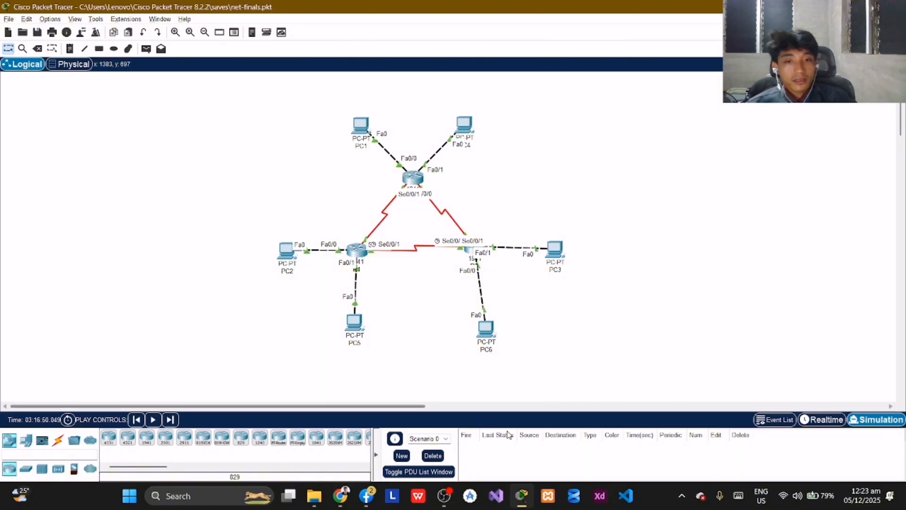
{"action": "left_click", "coordinate": [823, 419]}
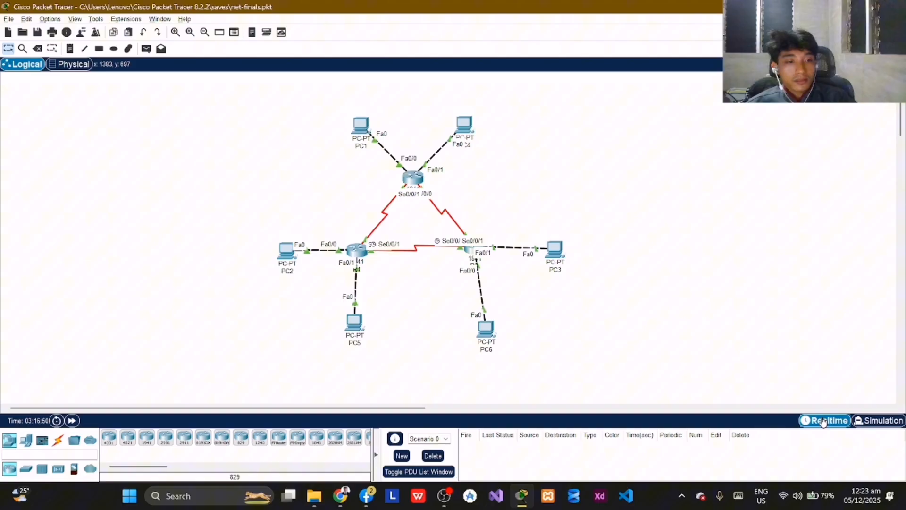
{"action": "left_click", "coordinate": [887, 420]}
Filter the event list to ICMP only and start a simple PDU from PC1
{"action": "left_click", "coordinate": [865, 403]}
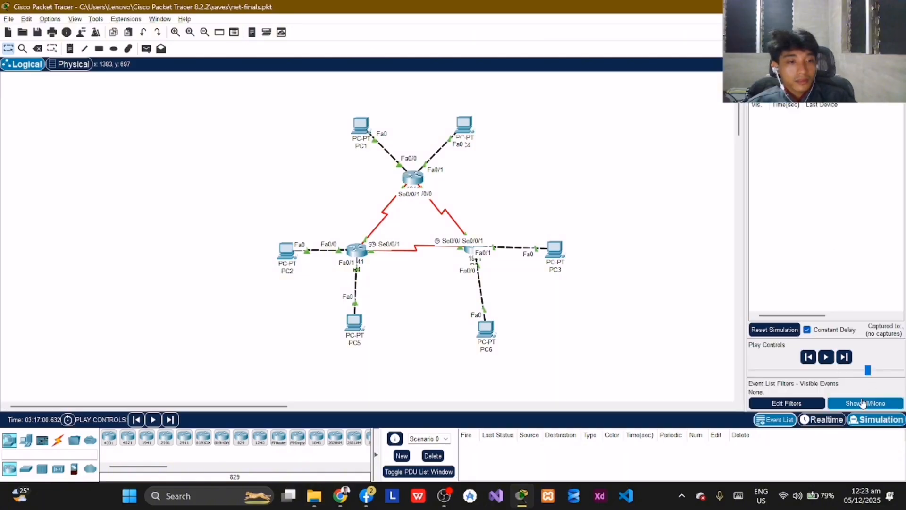
{"action": "left_click", "coordinate": [787, 404]}
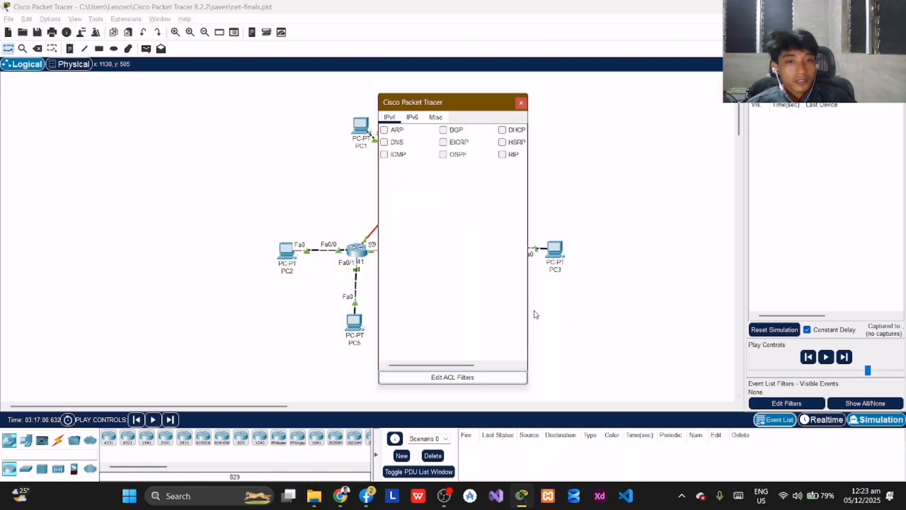
{"action": "left_click", "coordinate": [391, 156]}
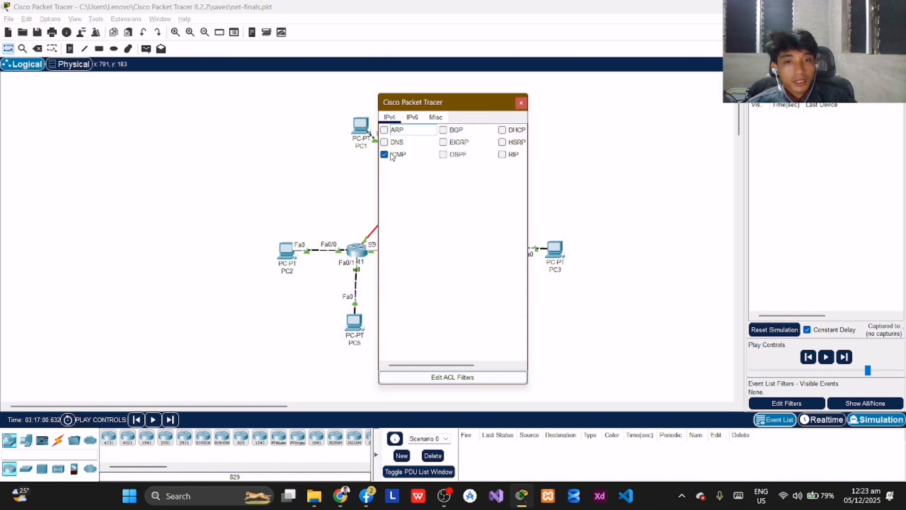
{"action": "left_click", "coordinate": [521, 103]}
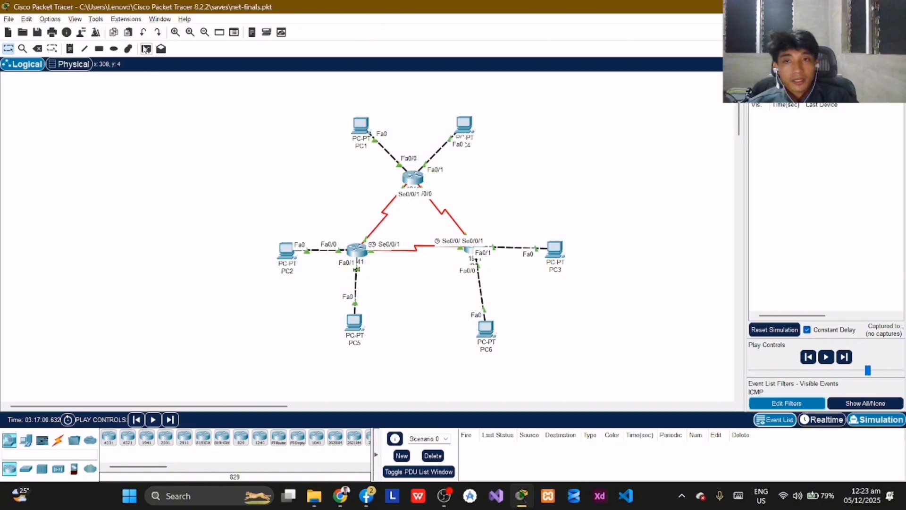
{"action": "left_click", "coordinate": [145, 49]}
{"action": "left_click", "coordinate": [361, 126]}
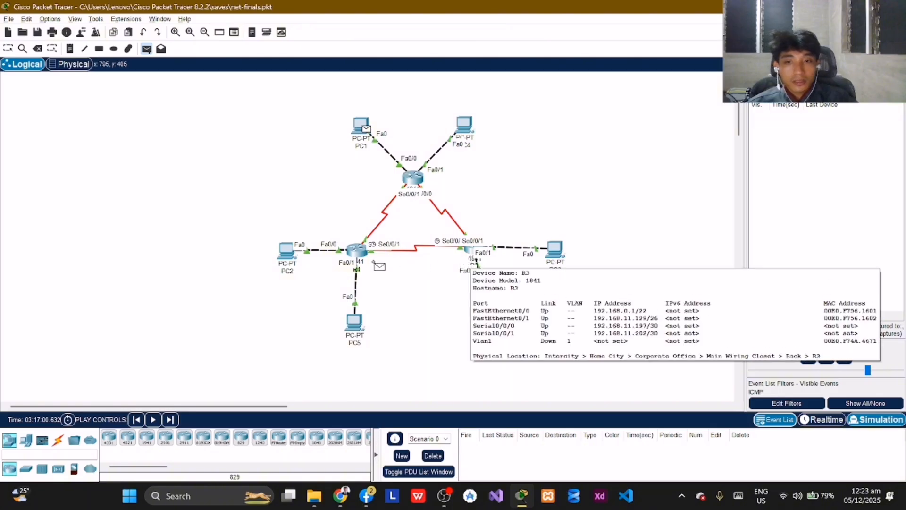
Add ping PDUs from PC1 to PC2, PC3, PC4, PC5 and PC6
{"action": "left_click", "coordinate": [287, 248]}
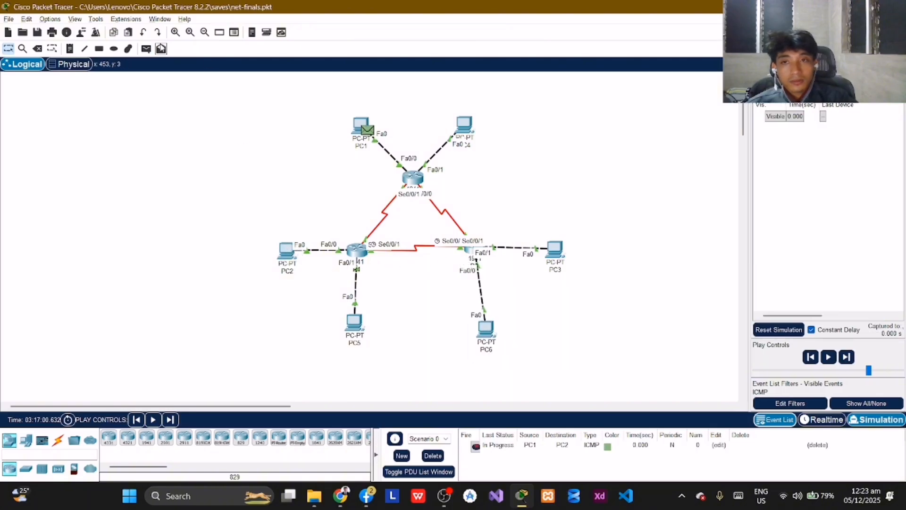
{"action": "left_click", "coordinate": [146, 49]}
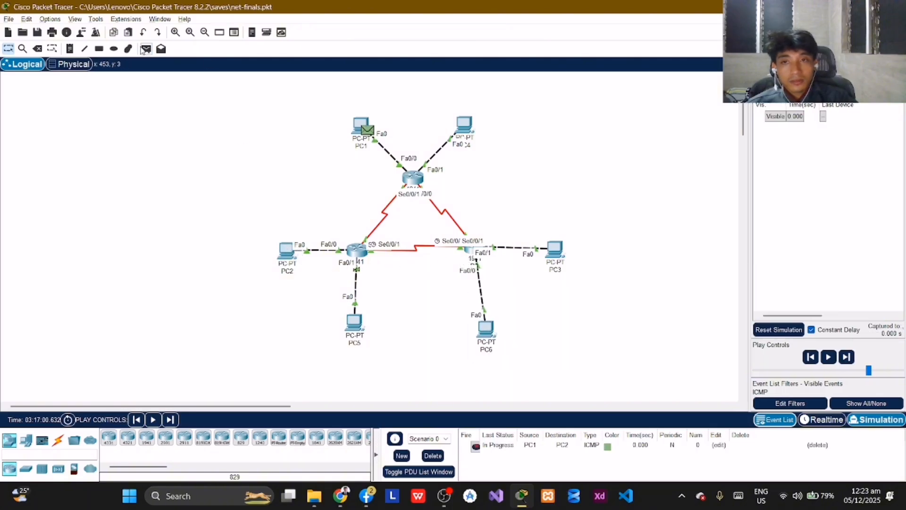
{"action": "left_click", "coordinate": [366, 129]}
{"action": "left_click", "coordinate": [554, 249]}
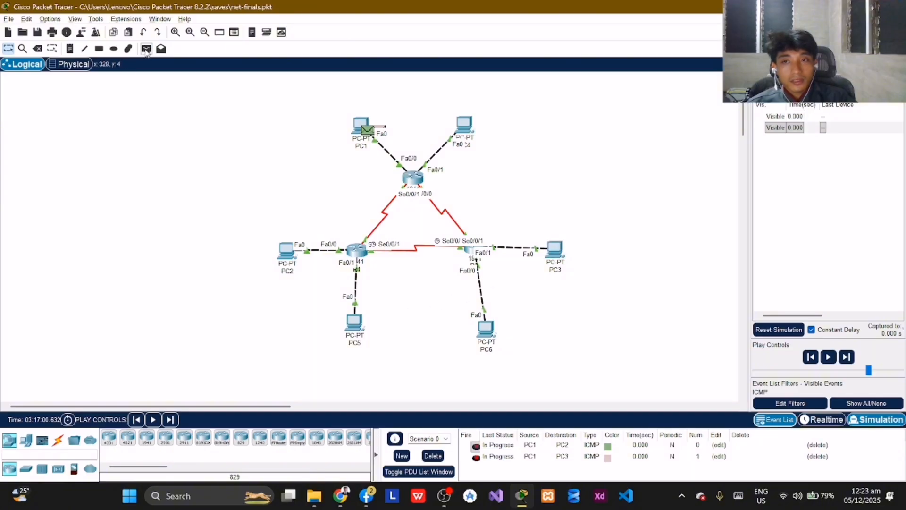
{"action": "left_click", "coordinate": [146, 50]}
{"action": "left_click", "coordinate": [364, 126]}
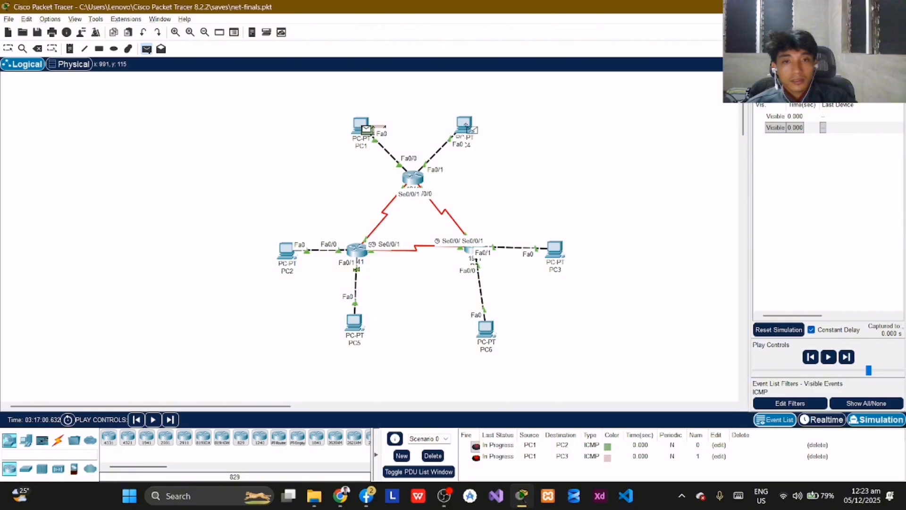
{"action": "left_click", "coordinate": [470, 128]}
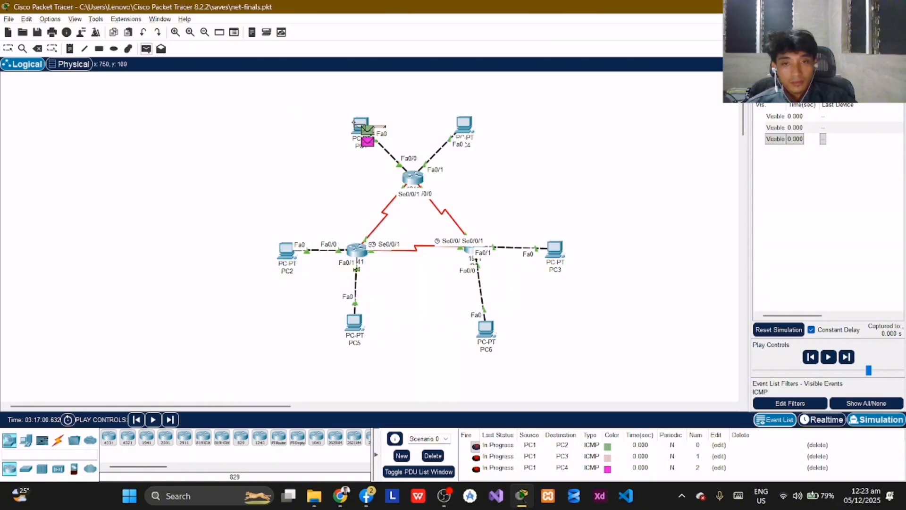
{"action": "left_click", "coordinate": [354, 123]}
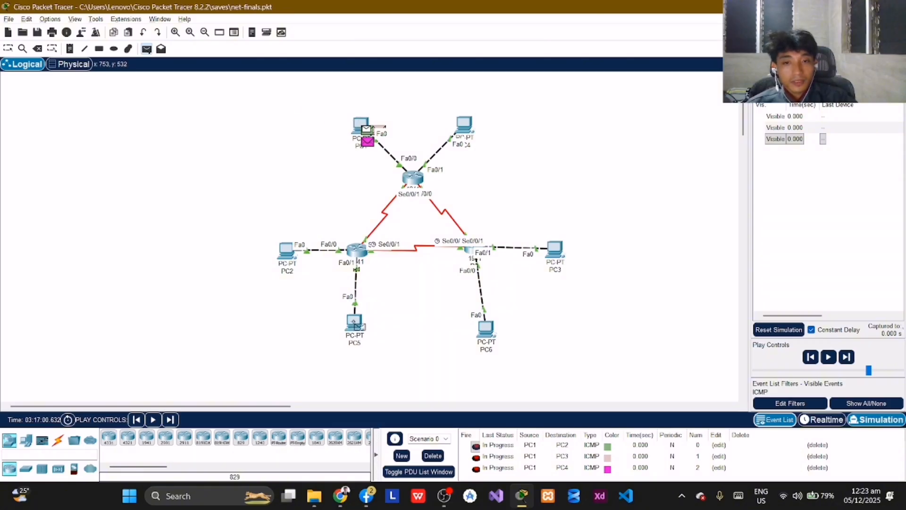
{"action": "left_click", "coordinate": [356, 324]}
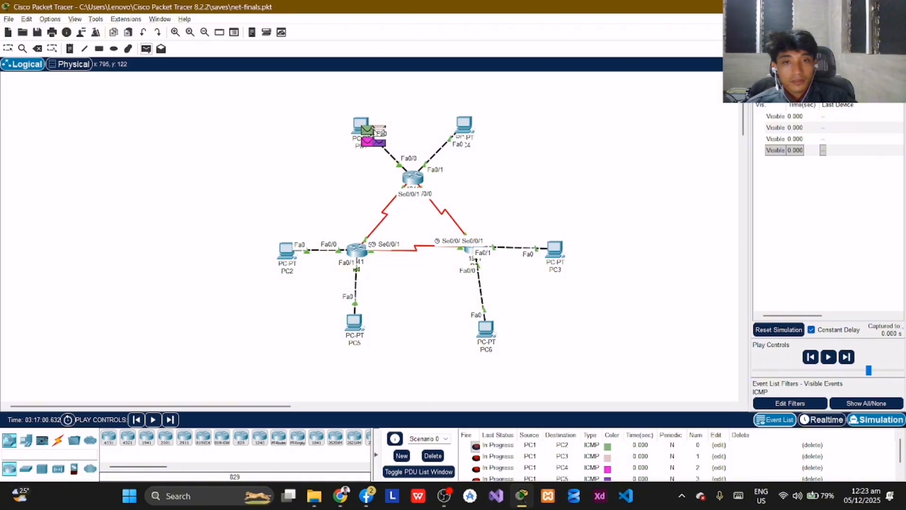
{"action": "left_click", "coordinate": [361, 128]}
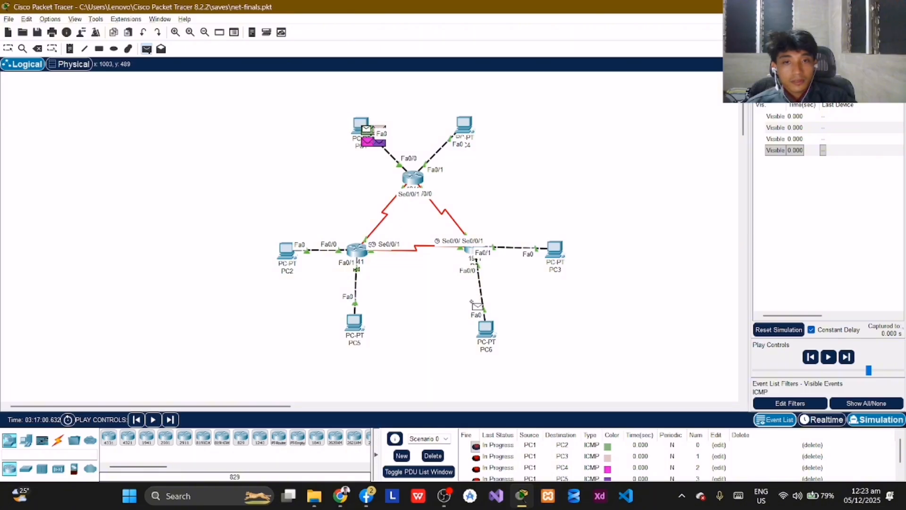
{"action": "left_click", "coordinate": [486, 329]}
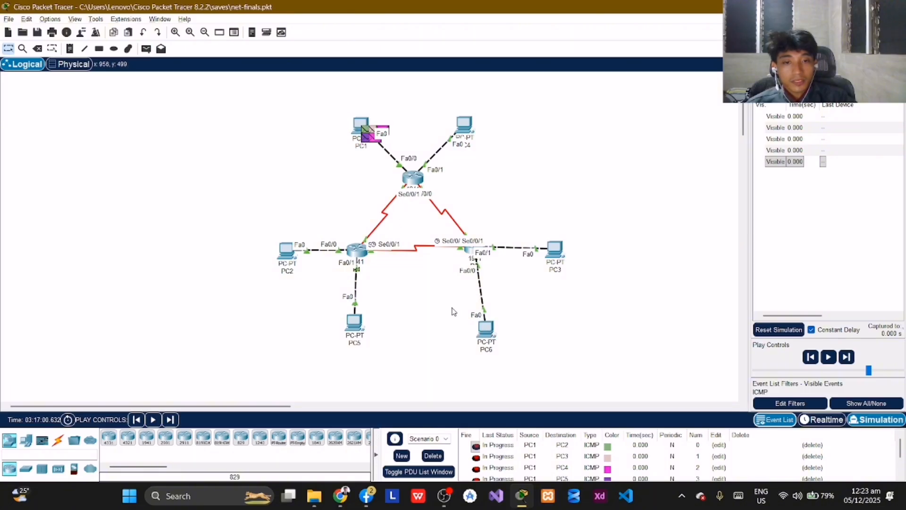
Add ping PDUs from PC2 to PC1 and PC3
{"action": "left_click", "coordinate": [146, 49]}
{"action": "left_click", "coordinate": [286, 250]}
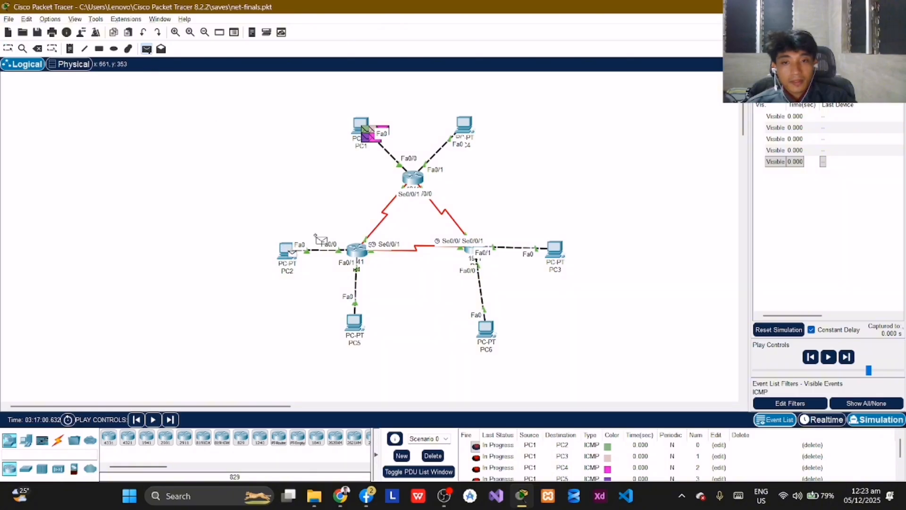
{"action": "left_click", "coordinate": [361, 125]}
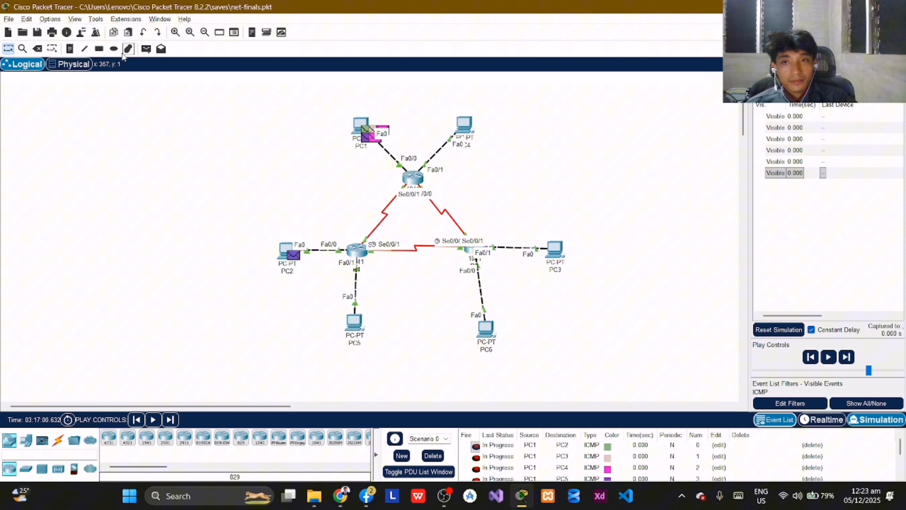
{"action": "left_click", "coordinate": [147, 48]}
{"action": "left_click", "coordinate": [286, 250]}
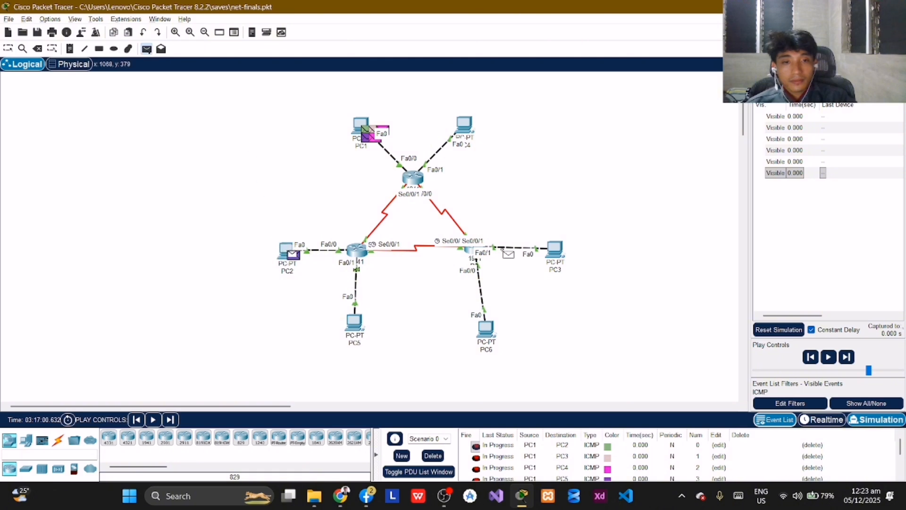
{"action": "left_click", "coordinate": [554, 248]}
Add ping PDUs from PC2 to PC4, PC5 and PC6
{"action": "left_click", "coordinate": [146, 48]}
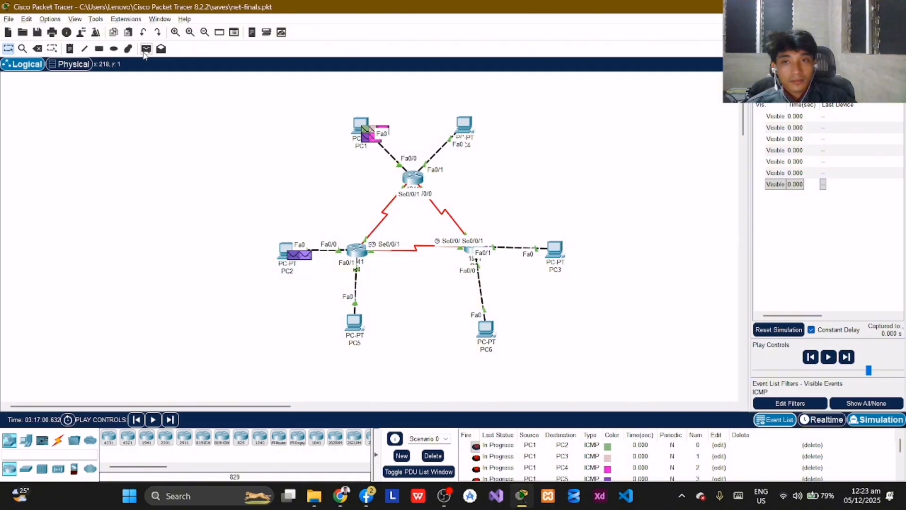
{"action": "left_click", "coordinate": [287, 250]}
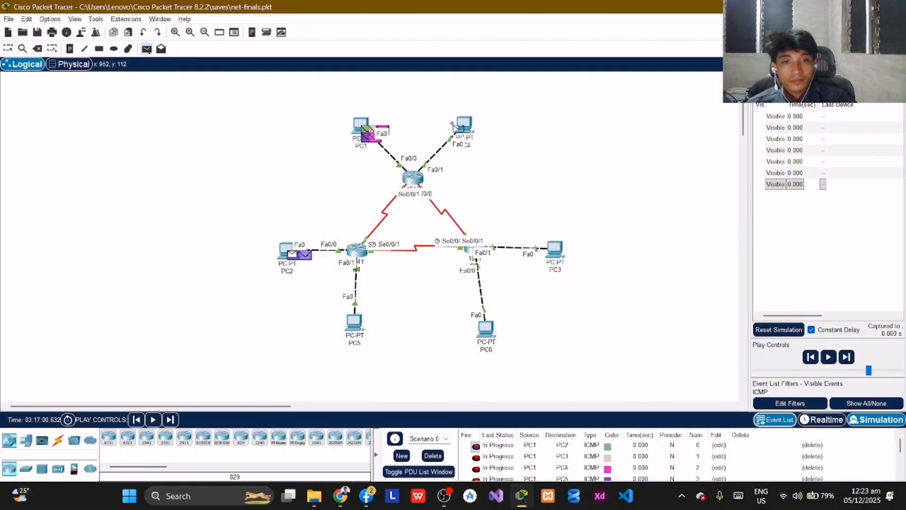
{"action": "left_click", "coordinate": [469, 127]}
{"action": "left_click", "coordinate": [146, 49]}
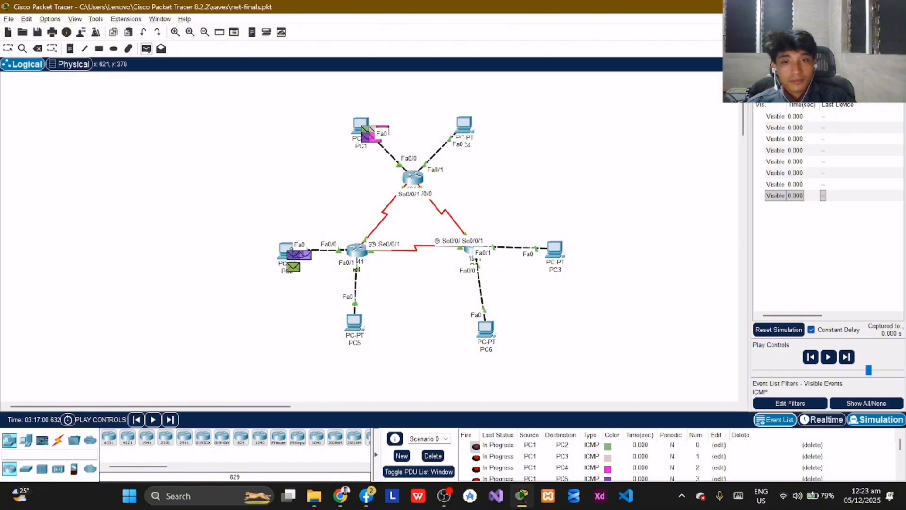
{"action": "left_click", "coordinate": [286, 250]}
{"action": "left_click", "coordinate": [355, 325]}
{"action": "left_click", "coordinate": [146, 49]}
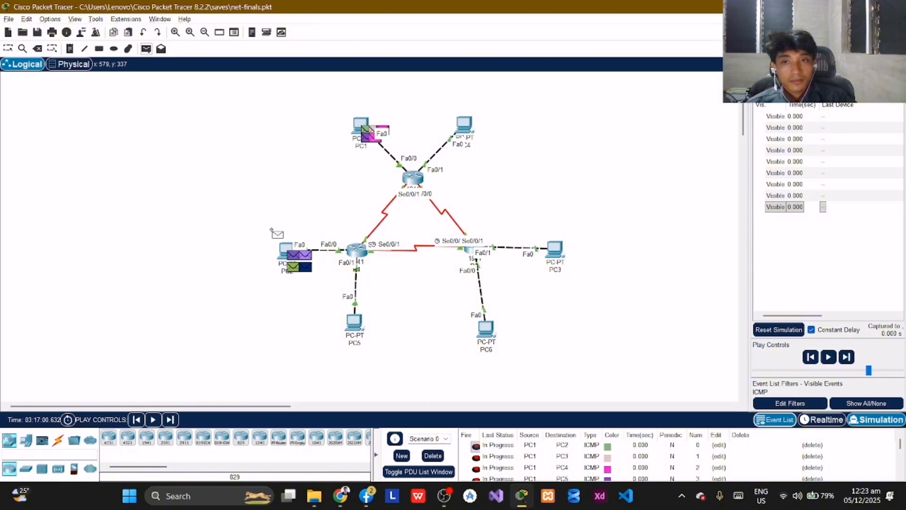
{"action": "left_click", "coordinate": [286, 248]}
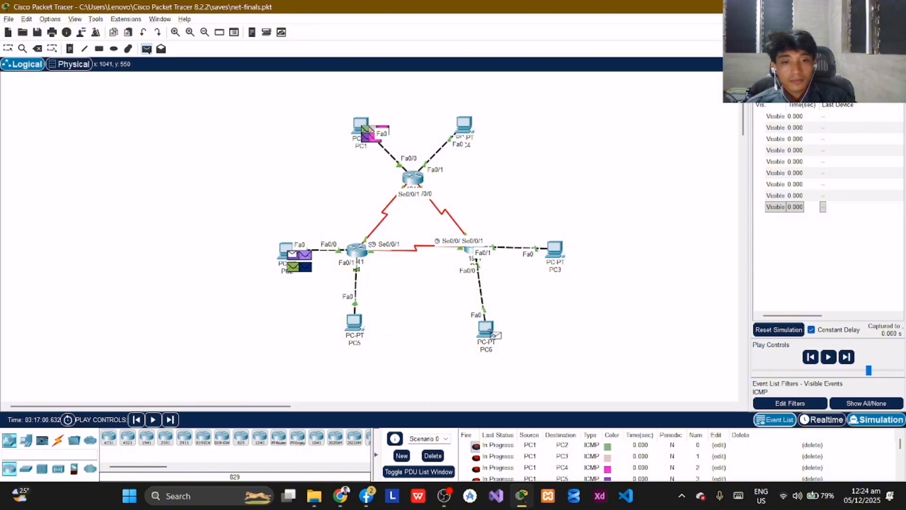
{"action": "left_click", "coordinate": [485, 327]}
Add ping PDUs from PC3 to PC1, PC2, PC4, PC5 and PC6
{"action": "left_click", "coordinate": [146, 49]}
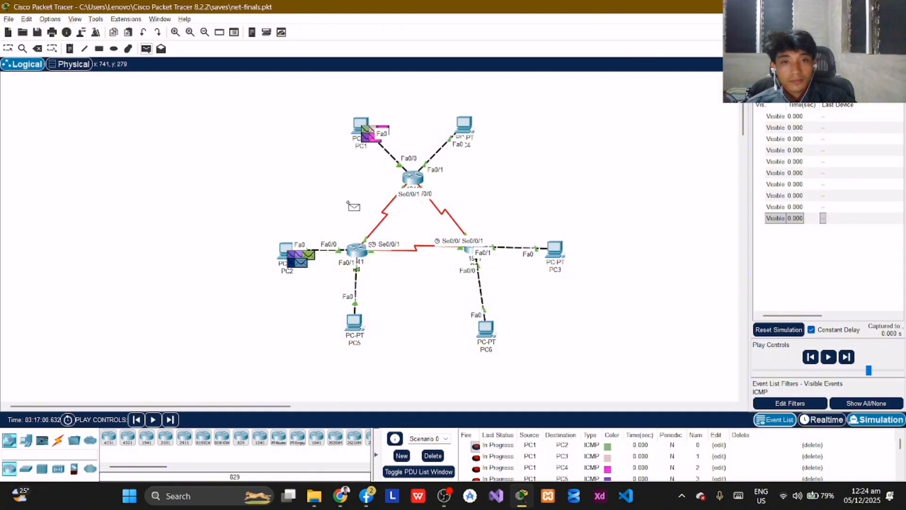
{"action": "left_click", "coordinate": [557, 249]}
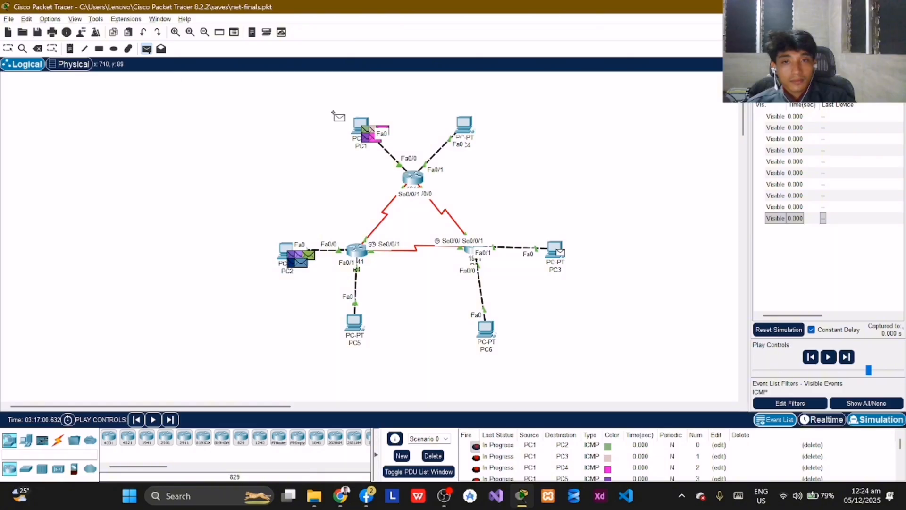
{"action": "left_click", "coordinate": [361, 125]}
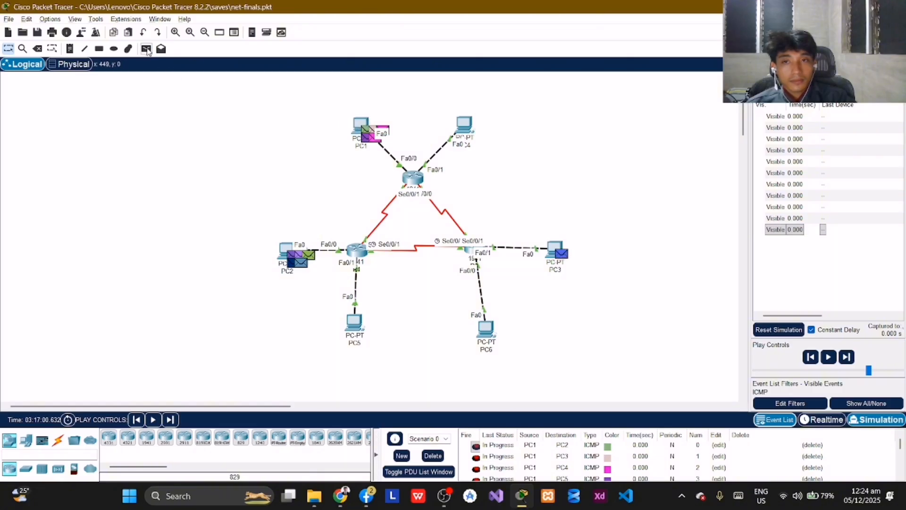
{"action": "left_click", "coordinate": [558, 246]}
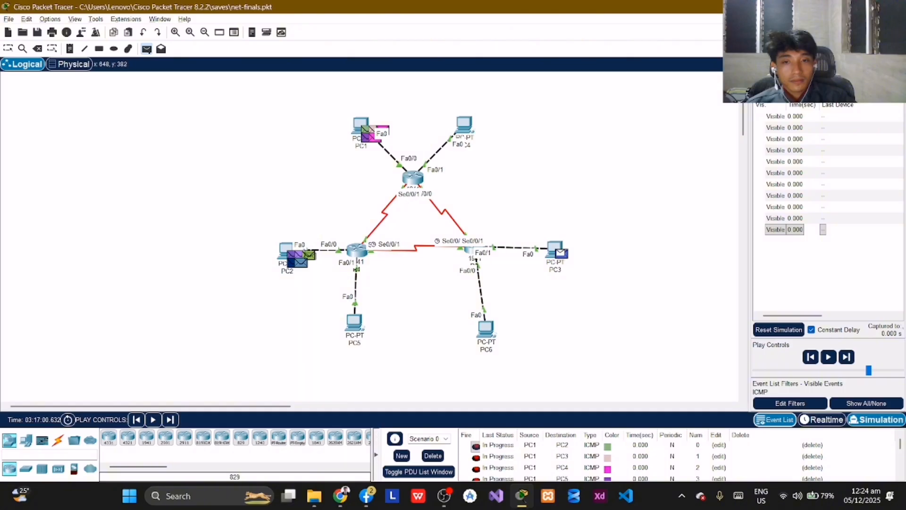
{"action": "left_click", "coordinate": [283, 245]}
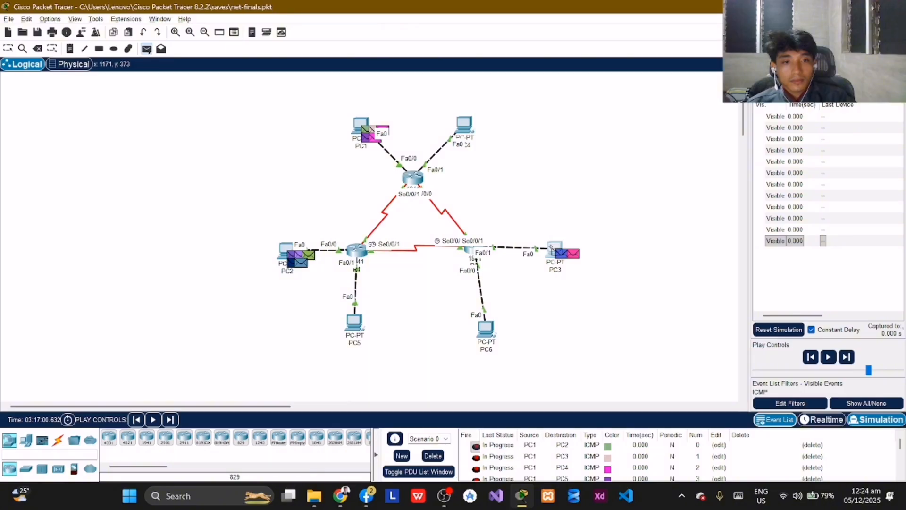
{"action": "left_click", "coordinate": [472, 129]}
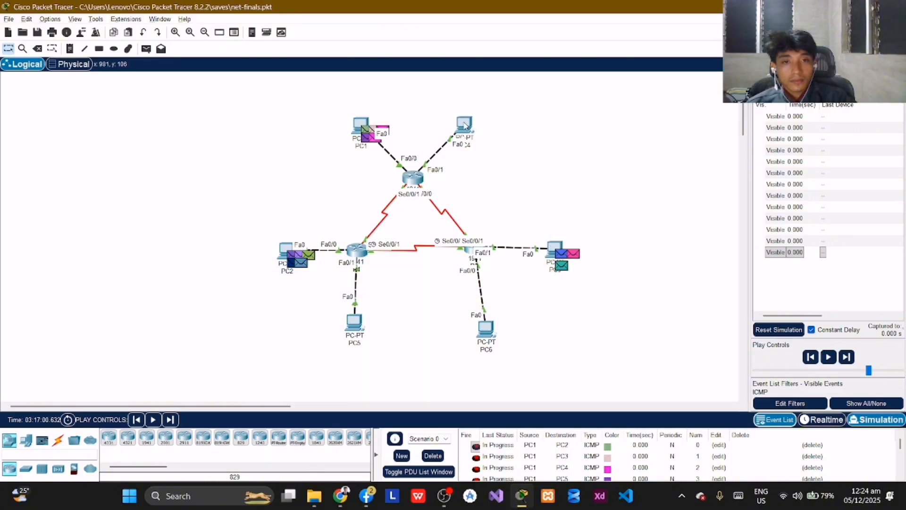
{"action": "left_click", "coordinate": [146, 49]}
{"action": "left_click", "coordinate": [559, 252]}
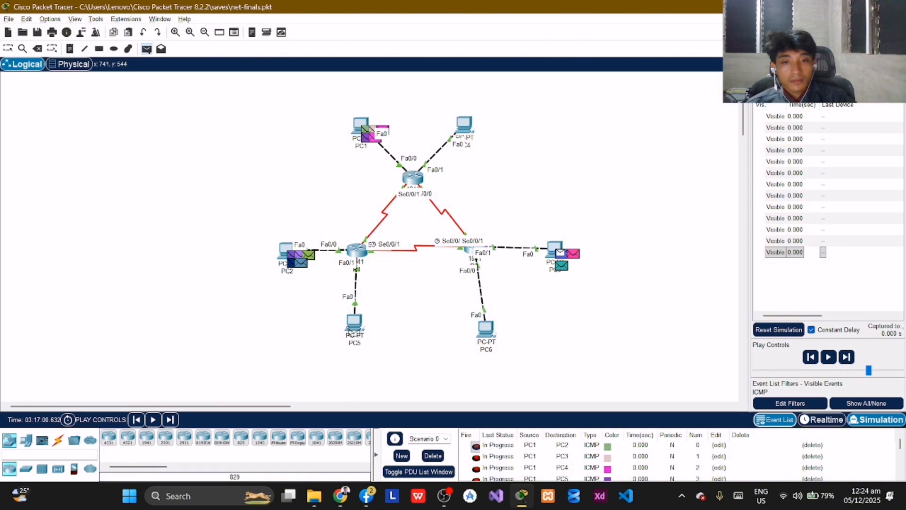
{"action": "left_click", "coordinate": [353, 323]}
{"action": "left_click", "coordinate": [146, 49]}
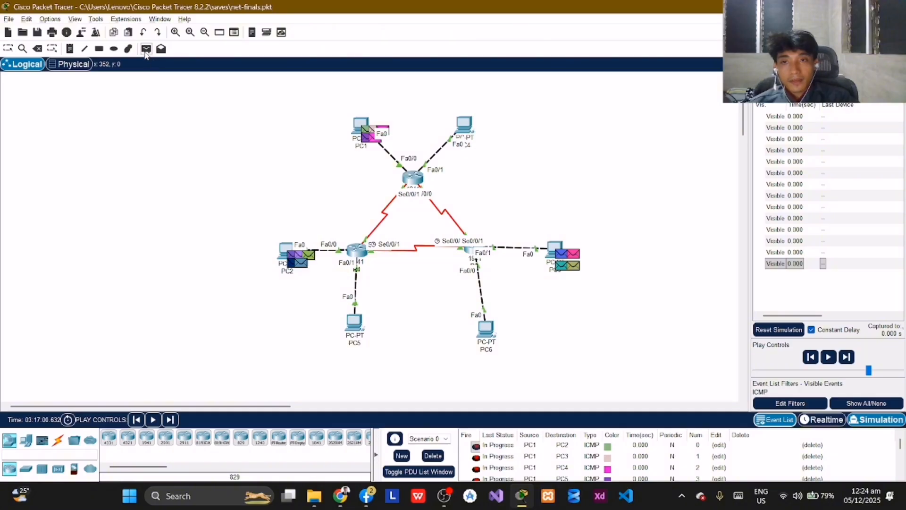
{"action": "left_click", "coordinate": [557, 249]}
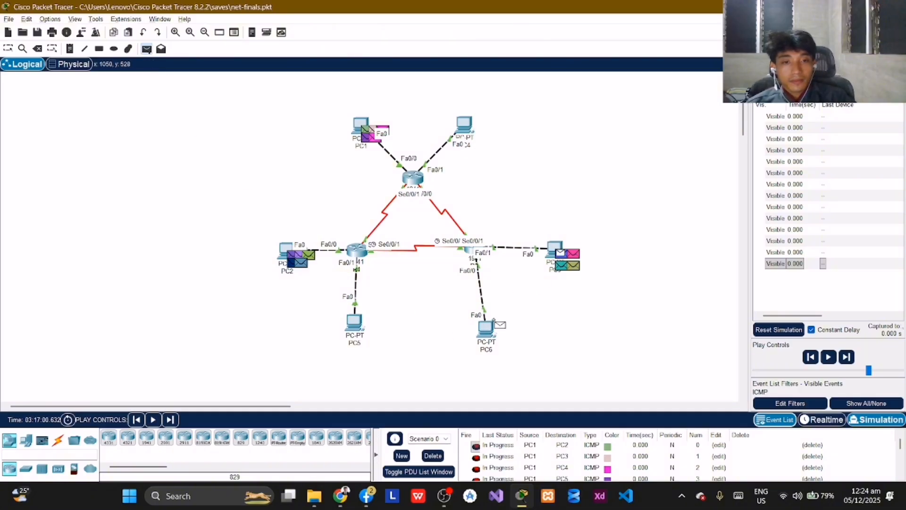
{"action": "left_click", "coordinate": [486, 326]}
Add ping PDUs from PC4 to PC1, PC2 and PC3
{"action": "left_click", "coordinate": [146, 49]}
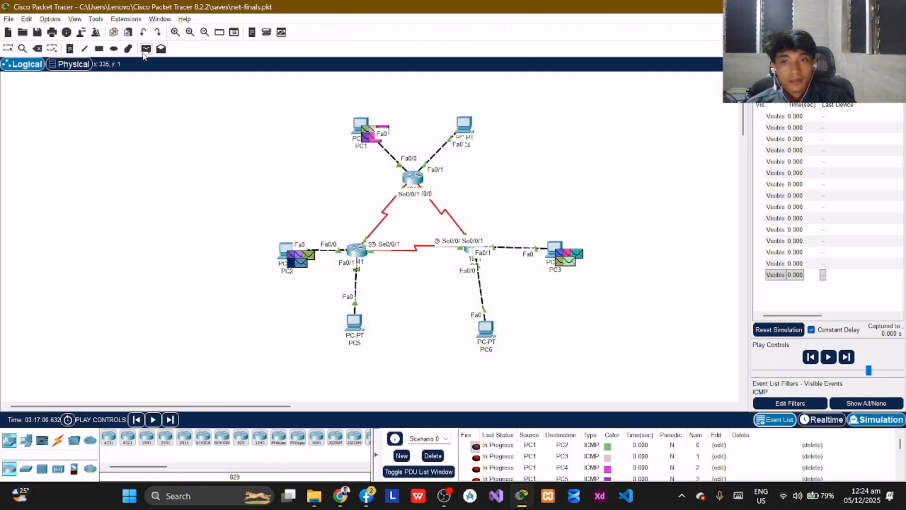
{"action": "left_click", "coordinate": [461, 124]}
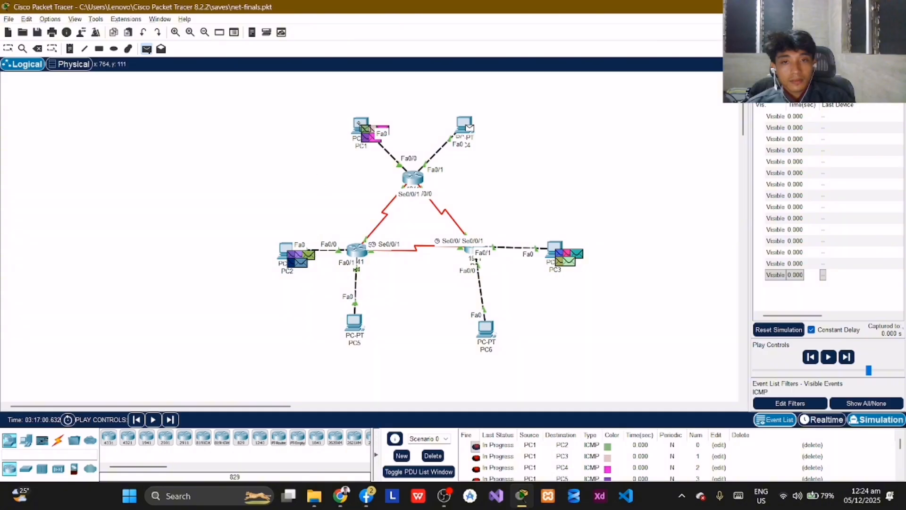
{"action": "left_click", "coordinate": [362, 126]}
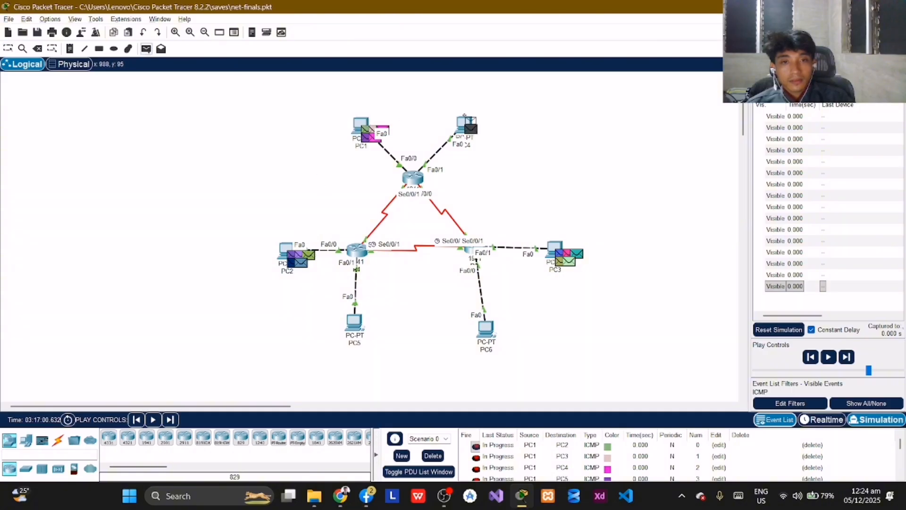
{"action": "left_click", "coordinate": [285, 246]}
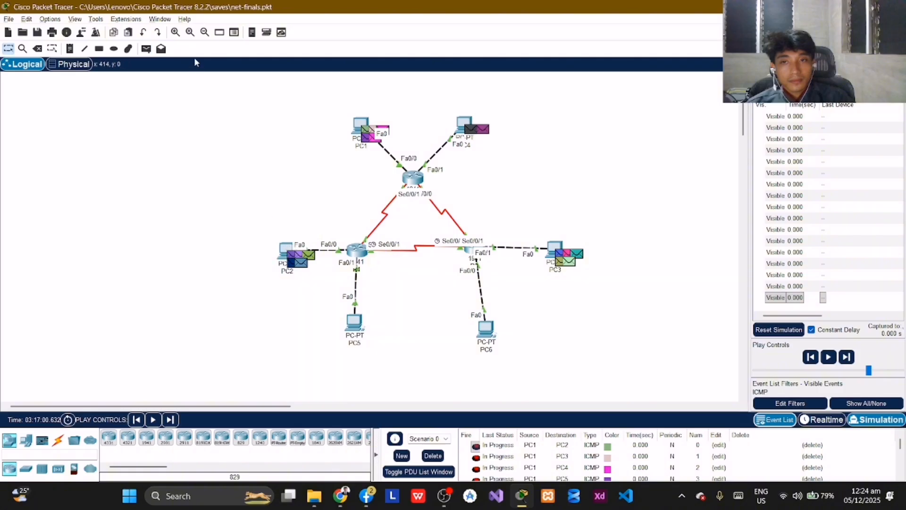
{"action": "left_click", "coordinate": [467, 120]}
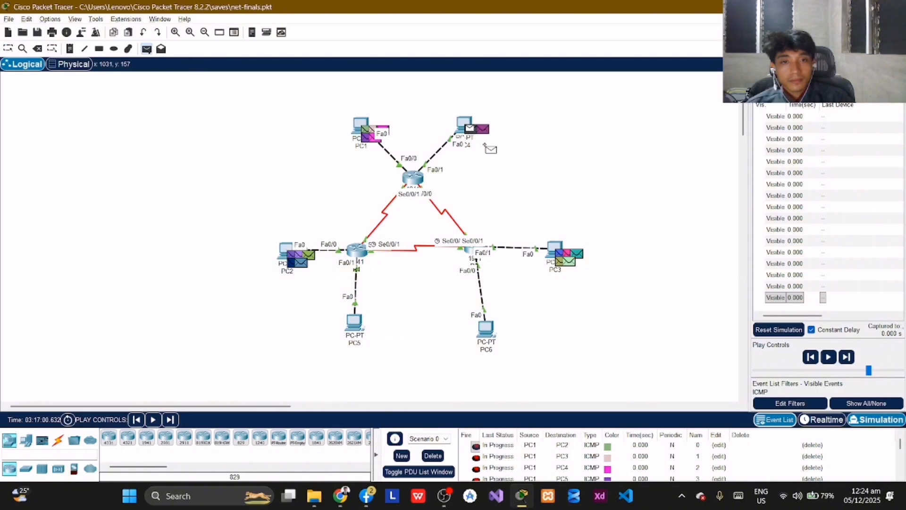
{"action": "left_click", "coordinate": [554, 250]}
{"action": "key", "text": "Escape"}
Add ping PDUs from PC4 to PC5 and PC6
{"action": "left_click", "coordinate": [146, 49]}
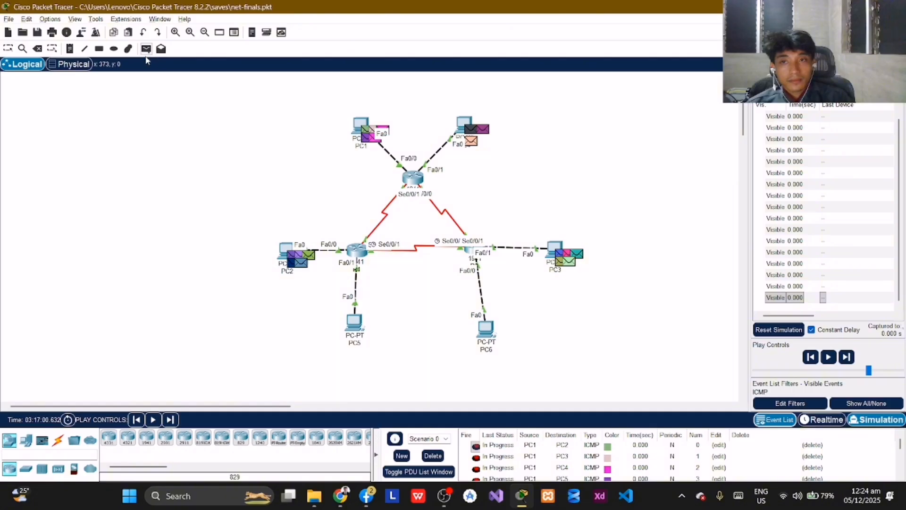
{"action": "left_click", "coordinate": [467, 124]}
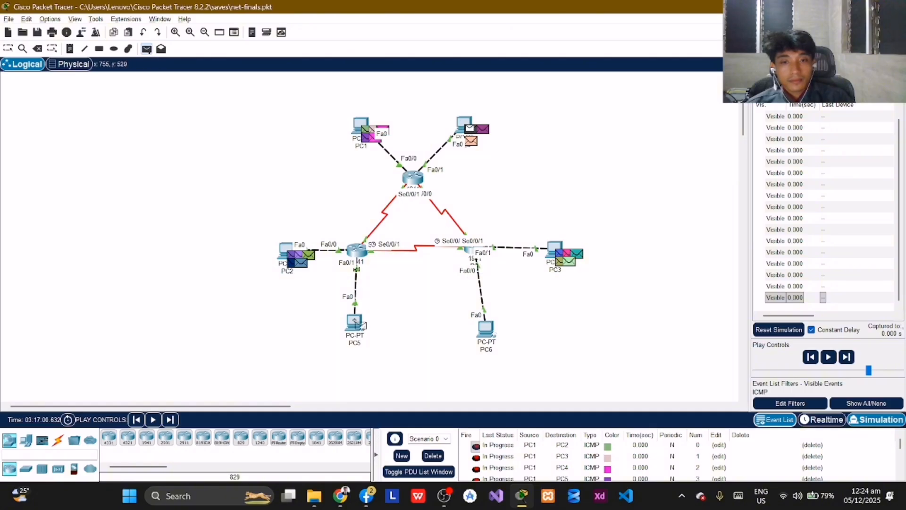
{"action": "left_click", "coordinate": [354, 322]}
{"action": "key", "text": "Escape"}
{"action": "left_click", "coordinate": [146, 48]}
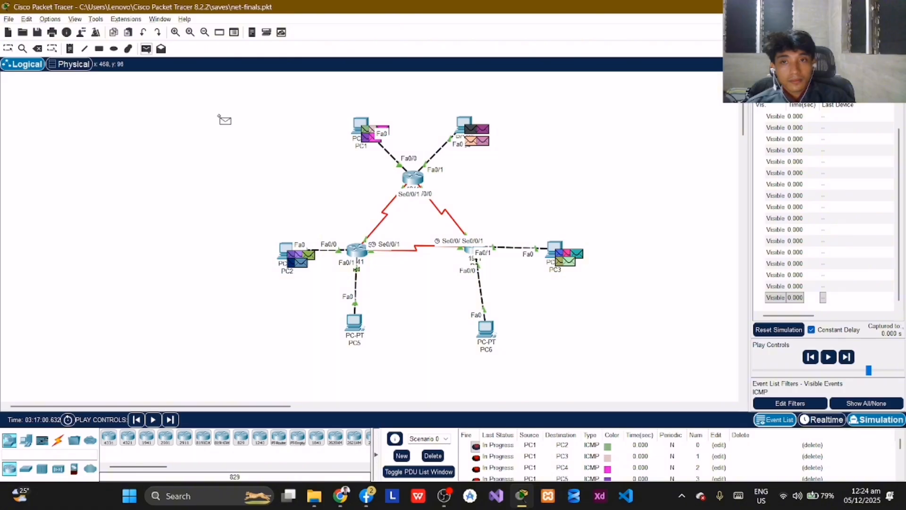
{"action": "left_click", "coordinate": [467, 125]}
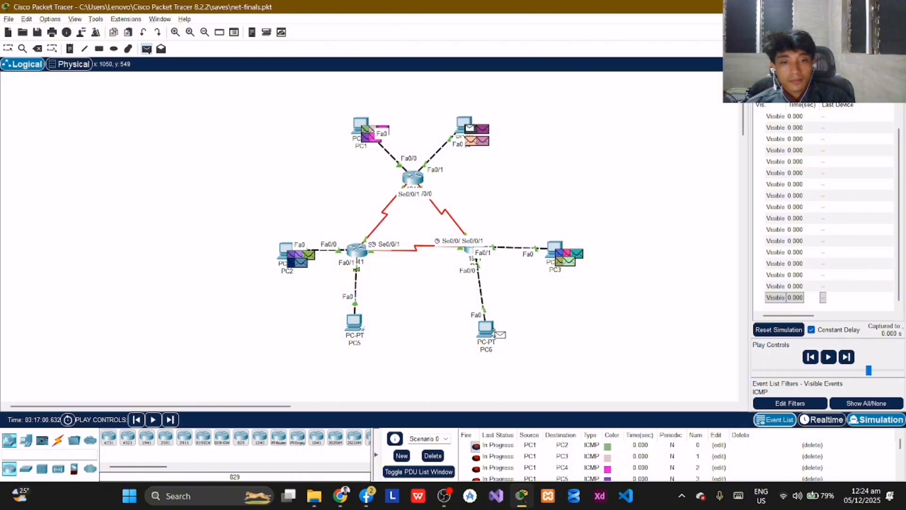
{"action": "left_click", "coordinate": [485, 325]}
{"action": "key", "text": "Escape"}
Add ping PDUs from PC5 to PC1, PC2, PC3, PC4 and PC6
{"action": "left_click", "coordinate": [146, 49]}
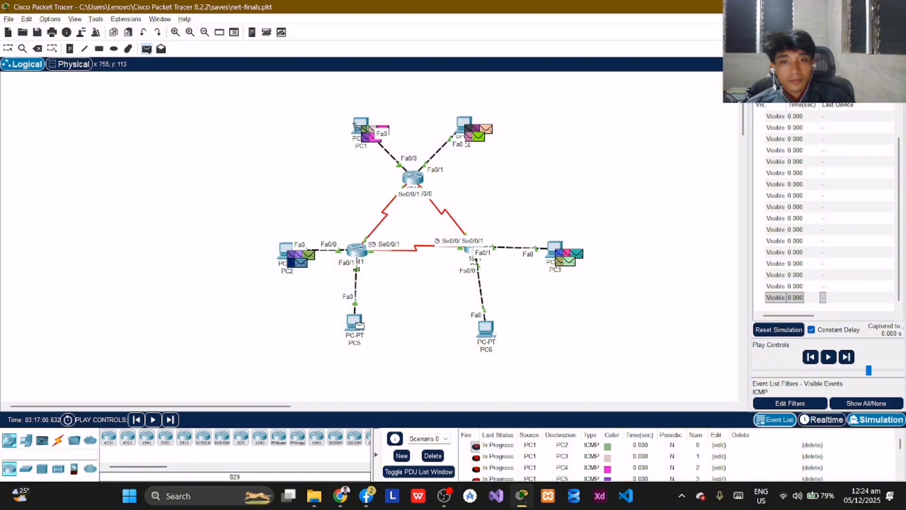
{"action": "left_click", "coordinate": [361, 121]}
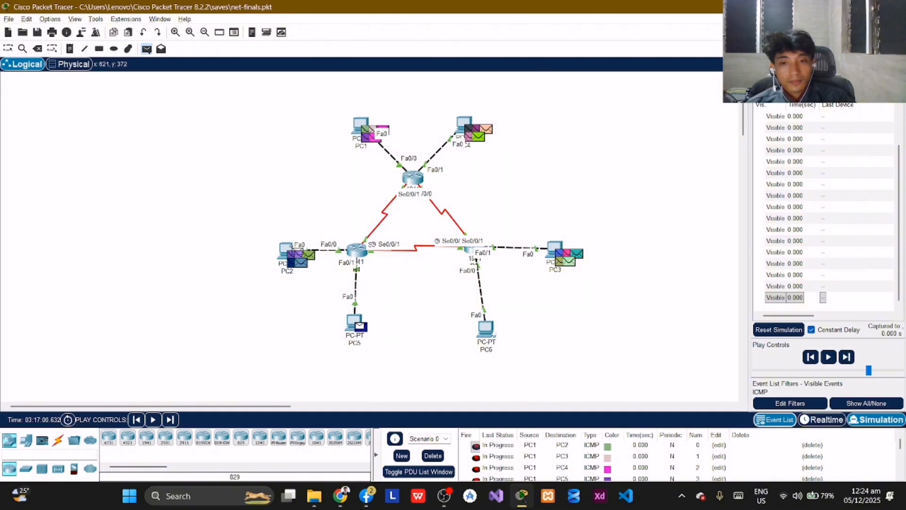
{"action": "left_click", "coordinate": [285, 248]}
{"action": "left_click", "coordinate": [147, 49]}
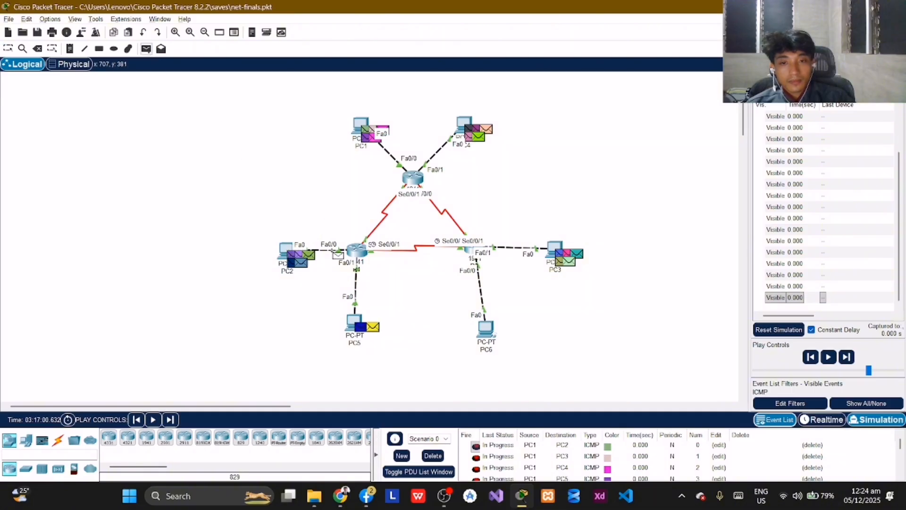
{"action": "left_click", "coordinate": [355, 322]}
{"action": "left_click", "coordinate": [553, 248]}
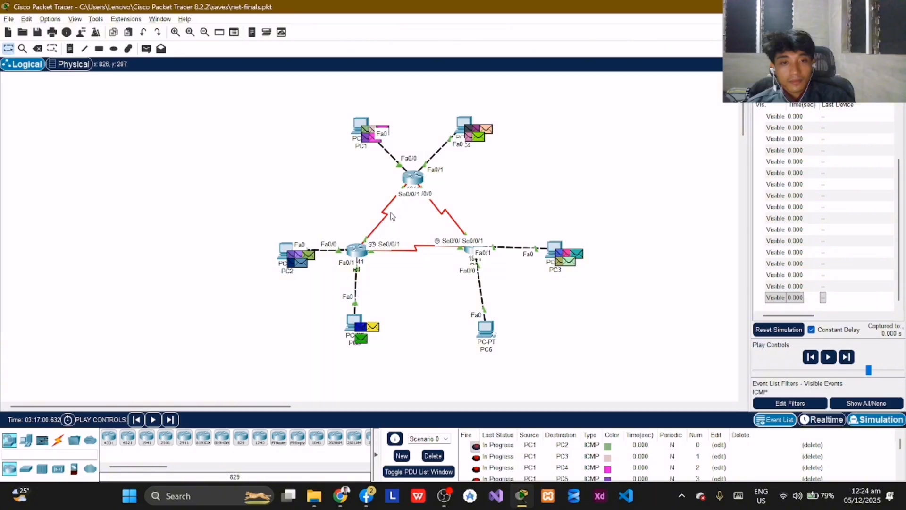
{"action": "left_click", "coordinate": [147, 48]}
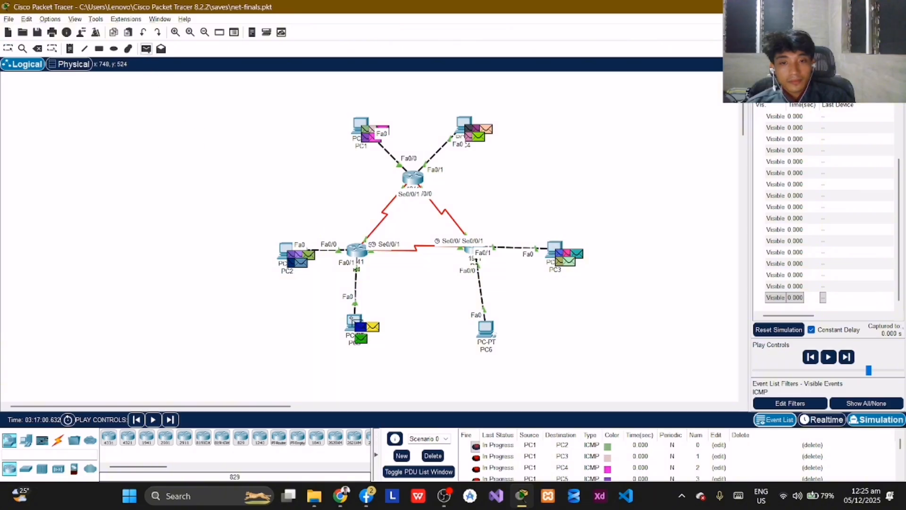
{"action": "left_click", "coordinate": [356, 322]}
{"action": "left_click", "coordinate": [460, 121]}
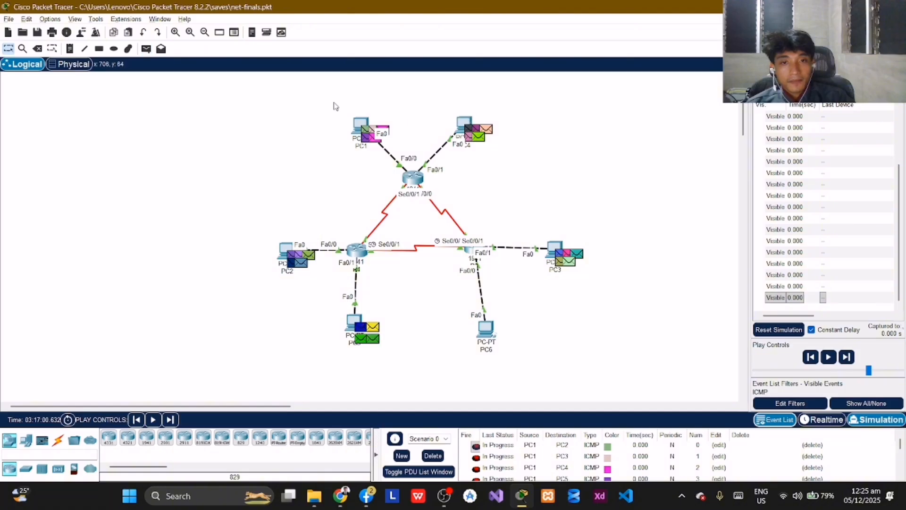
{"action": "left_click", "coordinate": [146, 49]}
{"action": "left_click", "coordinate": [354, 321]}
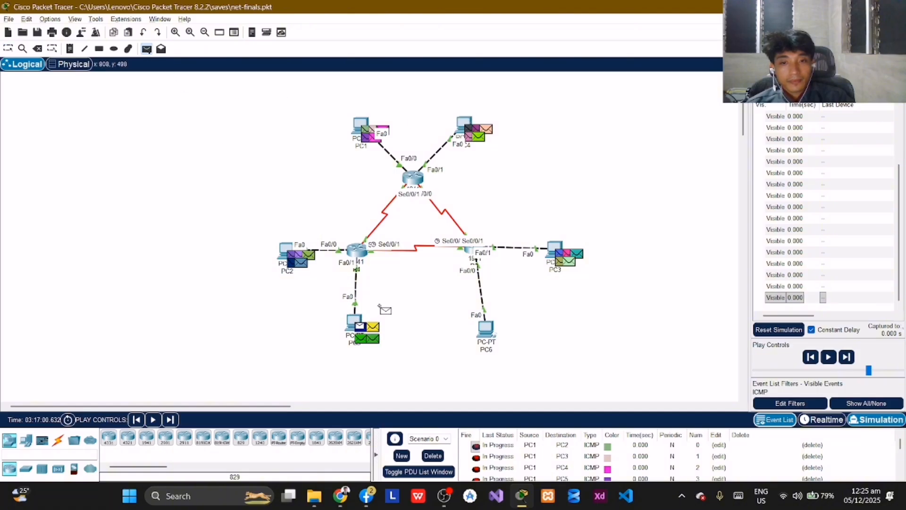
{"action": "left_click", "coordinate": [485, 327]}
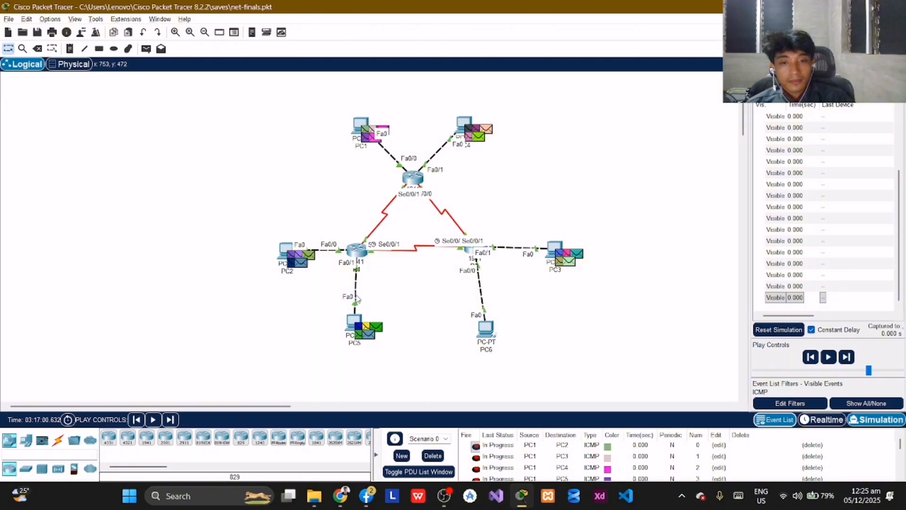
Add ping PDUs from PC6 to PC1, PC3, PC4 and PC5, then play the simulation
{"action": "left_click", "coordinate": [147, 49]}
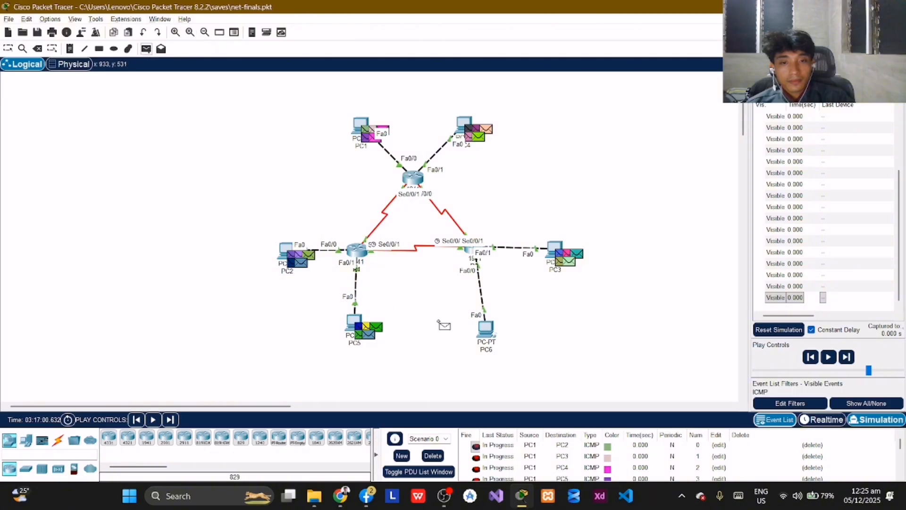
{"action": "left_click", "coordinate": [362, 125]}
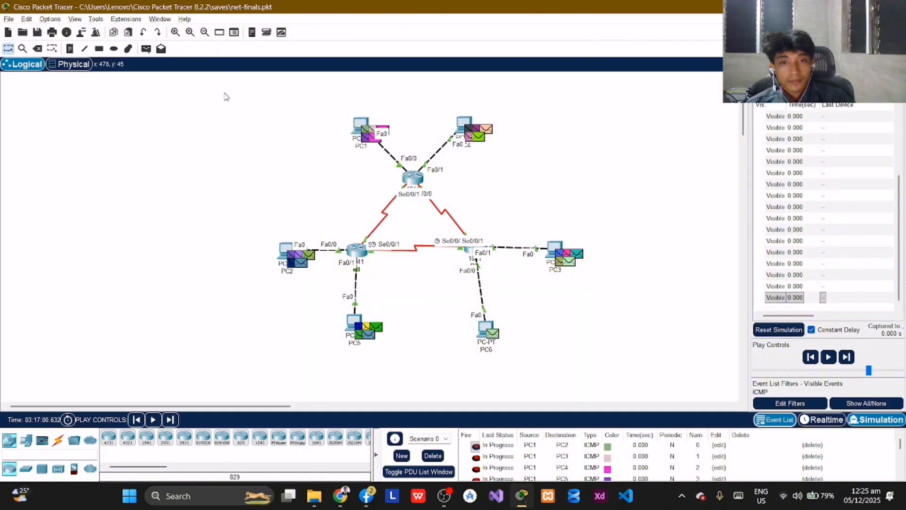
{"action": "left_click", "coordinate": [487, 328]}
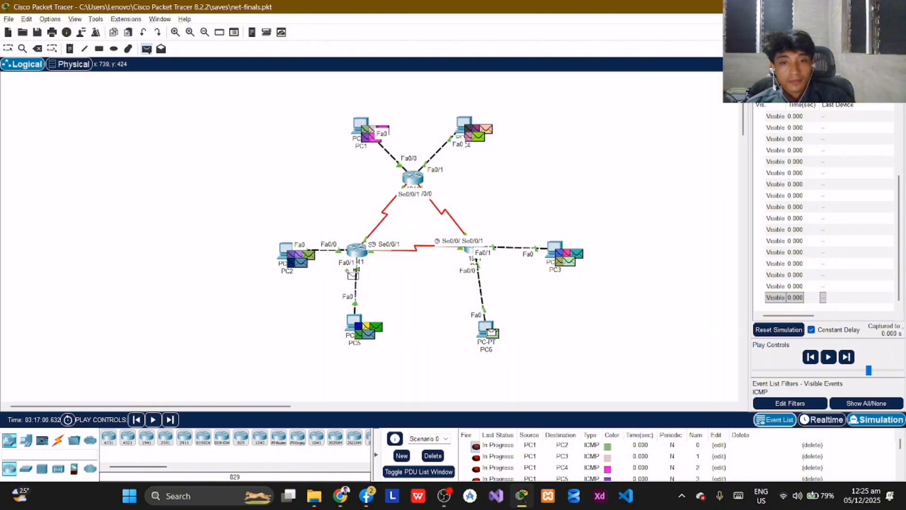
{"action": "left_click", "coordinate": [146, 49]}
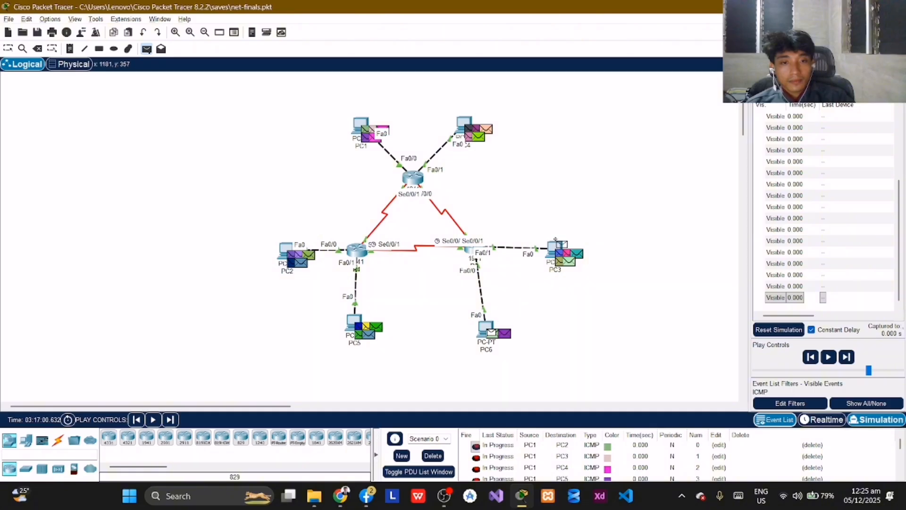
{"action": "left_click", "coordinate": [558, 246]}
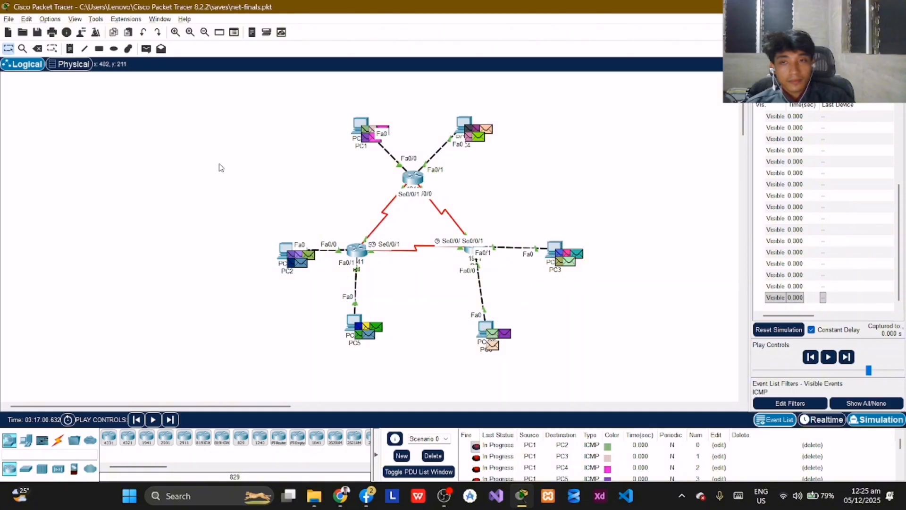
{"action": "left_click", "coordinate": [147, 49]}
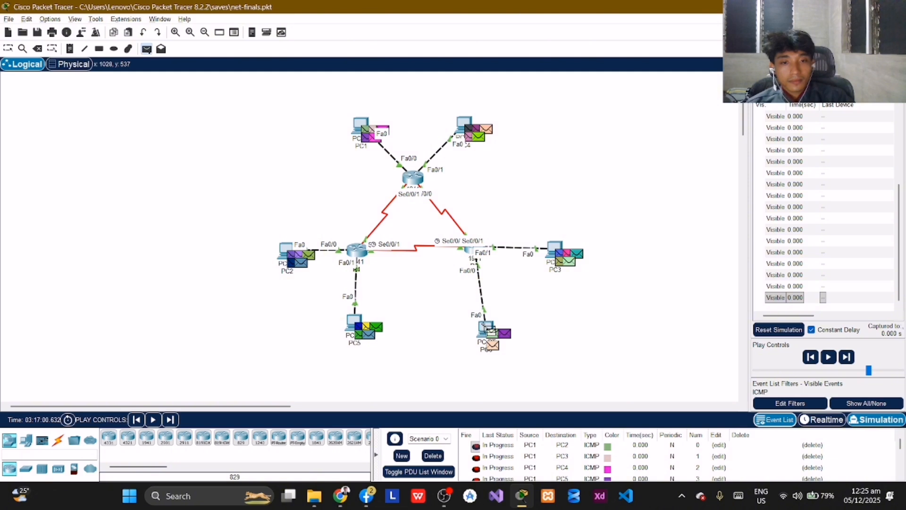
{"action": "left_click", "coordinate": [487, 328]}
{"action": "left_click", "coordinate": [468, 124]}
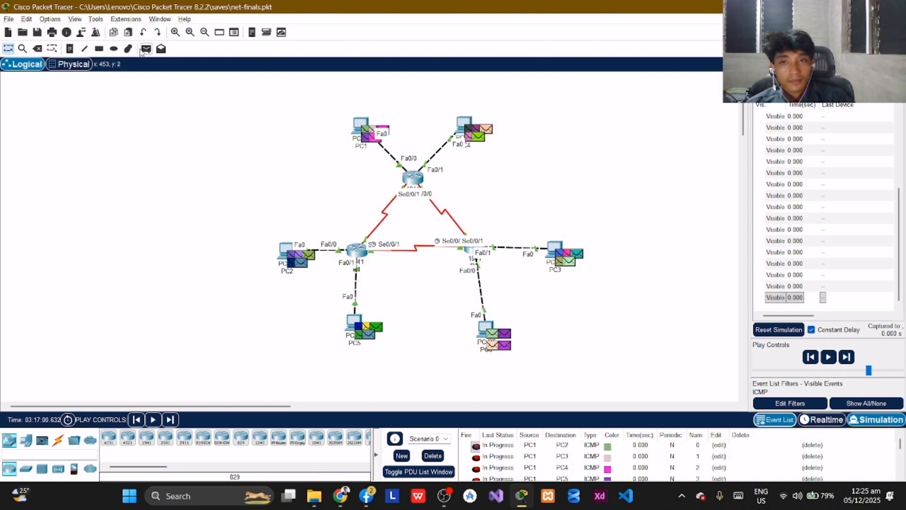
{"action": "left_click", "coordinate": [142, 50]}
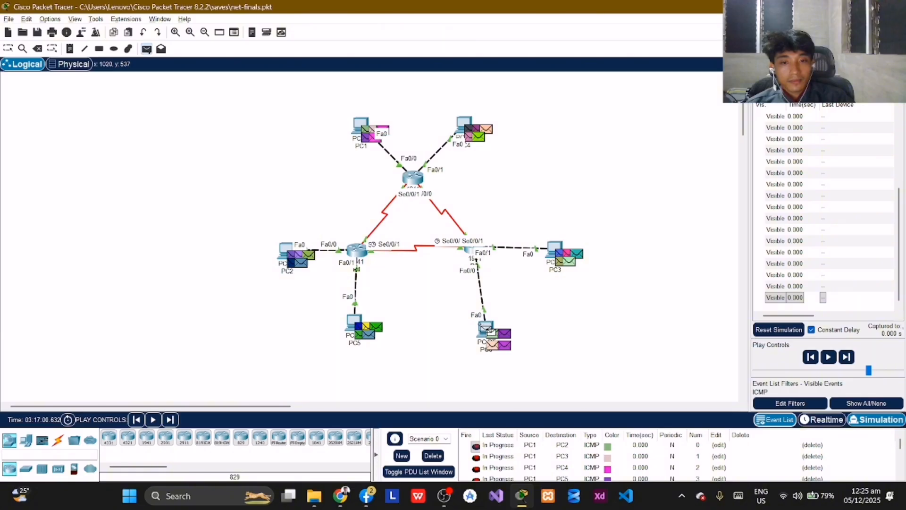
{"action": "left_click", "coordinate": [489, 328]}
{"action": "left_click", "coordinate": [357, 321]}
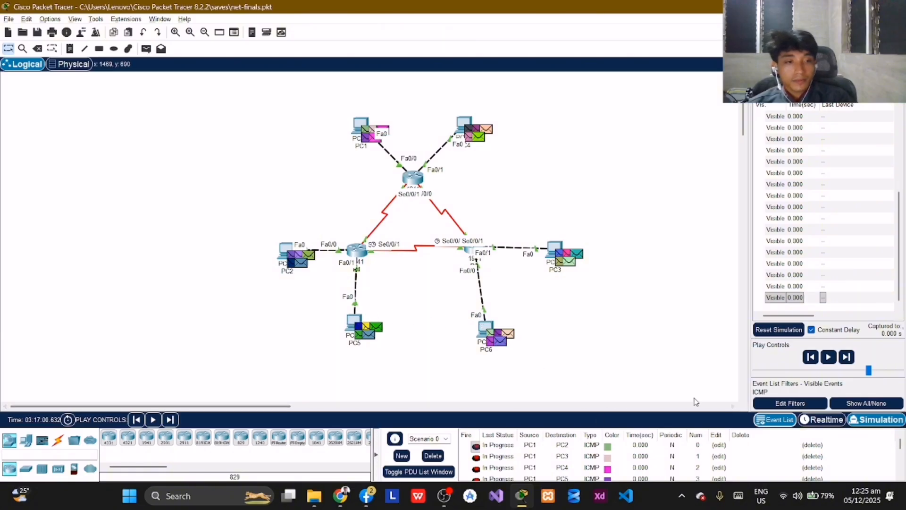
{"action": "left_click", "coordinate": [827, 358]}
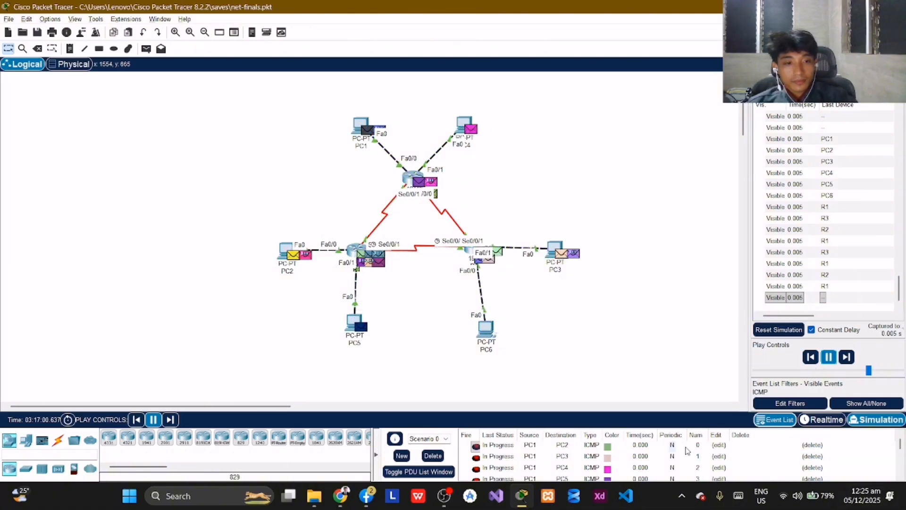
Scroll the PDU list during playback, watching PC1's pings turn Successful
{"action": "scroll", "coordinate": [687, 451], "scroll_direction": "down", "scroll_amount": 5}
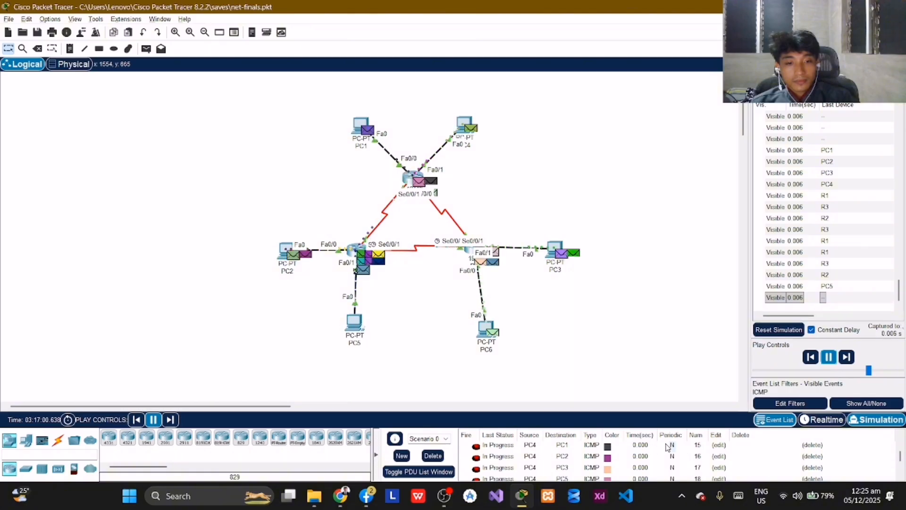
{"action": "scroll", "coordinate": [679, 460], "scroll_direction": "down", "scroll_amount": 4}
{"action": "scroll", "coordinate": [680, 460], "scroll_direction": "up", "scroll_amount": 9}
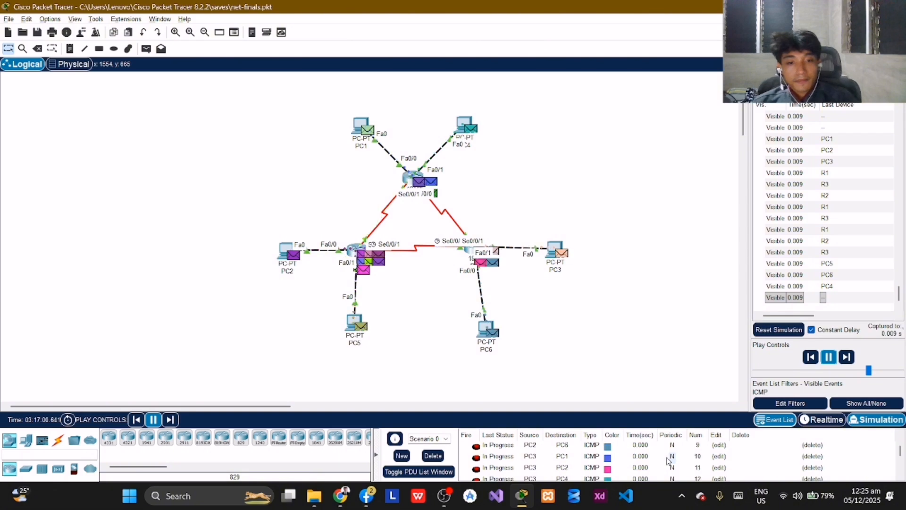
{"action": "scroll", "coordinate": [667, 457], "scroll_direction": "down", "scroll_amount": 6}
{"action": "scroll", "coordinate": [666, 458], "scroll_direction": "down", "scroll_amount": 3}
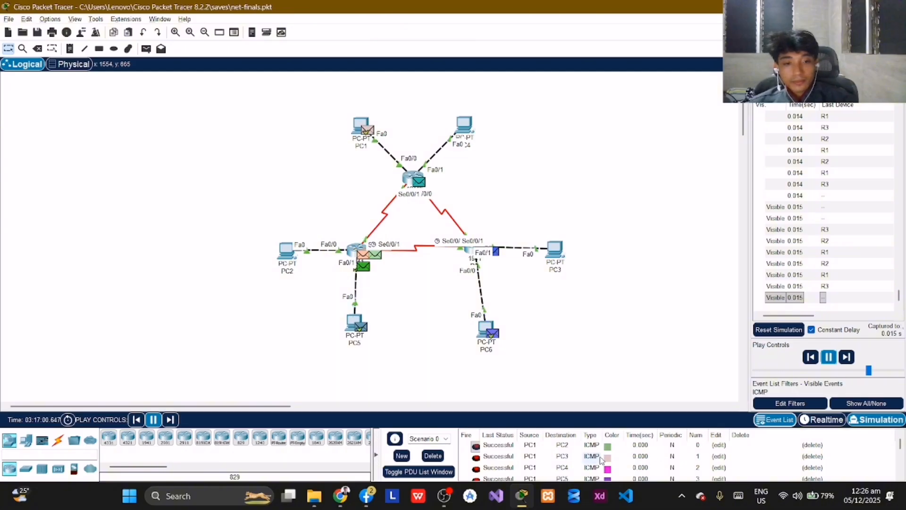
Scroll through the PDU list, checking every ping's Last Status reads Successful
{"action": "scroll", "coordinate": [602, 460], "scroll_direction": "down", "scroll_amount": 2}
{"action": "scroll", "coordinate": [602, 460], "scroll_direction": "down", "scroll_amount": 7}
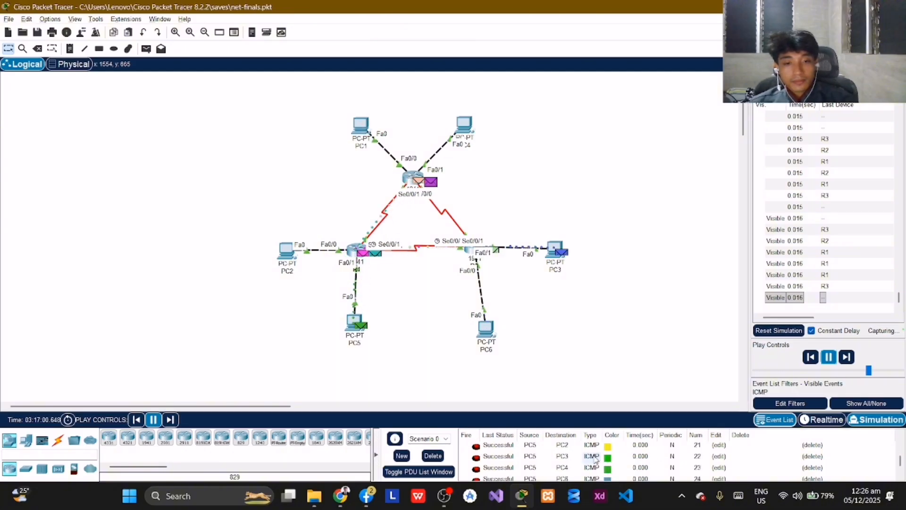
{"action": "scroll", "coordinate": [595, 458], "scroll_direction": "up", "scroll_amount": 9}
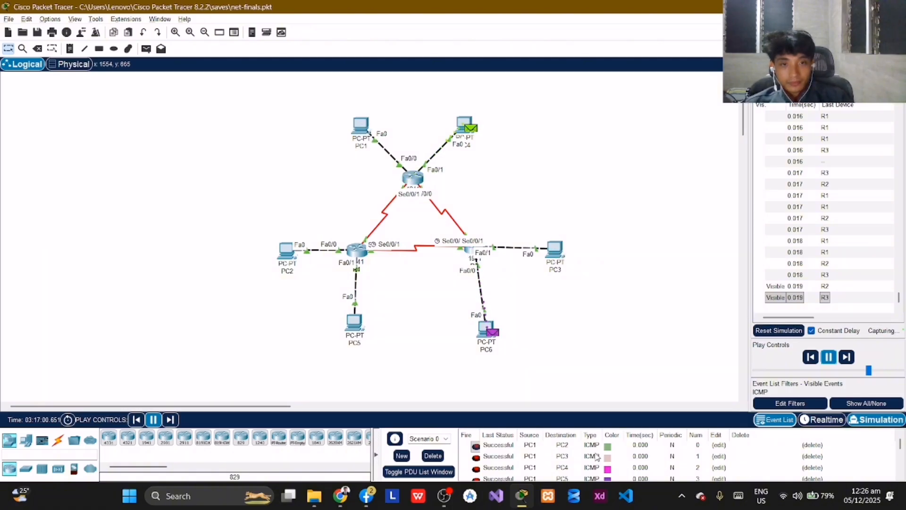
{"action": "scroll", "coordinate": [597, 456], "scroll_direction": "down", "scroll_amount": 2}
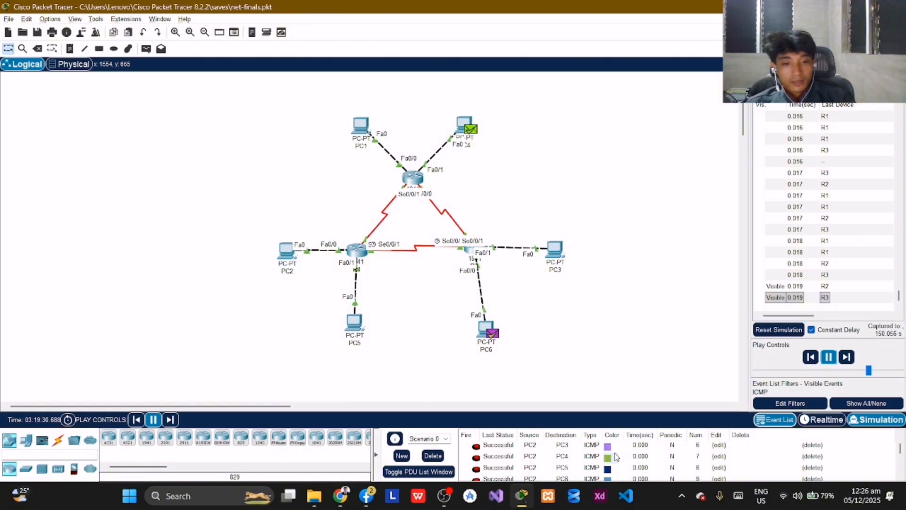
{"action": "scroll", "coordinate": [615, 456], "scroll_direction": "down", "scroll_amount": 3}
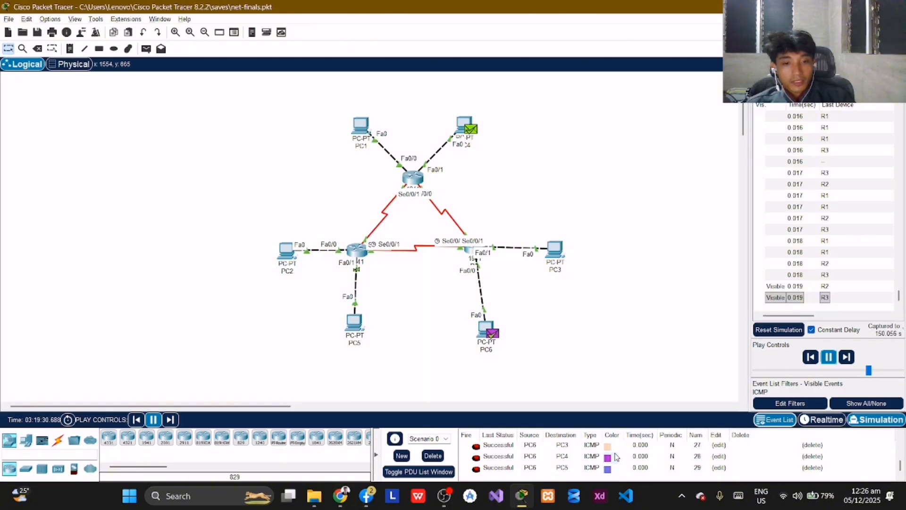
{"action": "scroll", "coordinate": [615, 456], "scroll_direction": "up", "scroll_amount": 5}
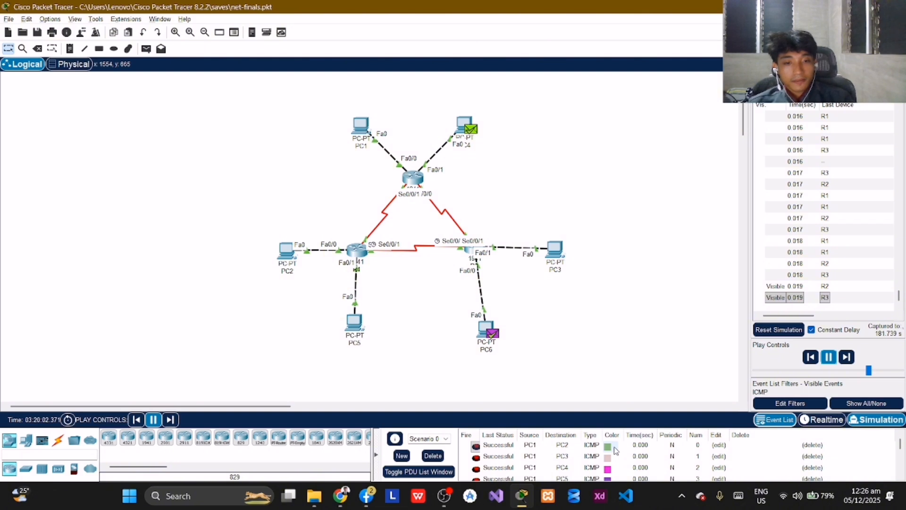
{"action": "scroll", "coordinate": [615, 449], "scroll_direction": "down", "scroll_amount": 9}
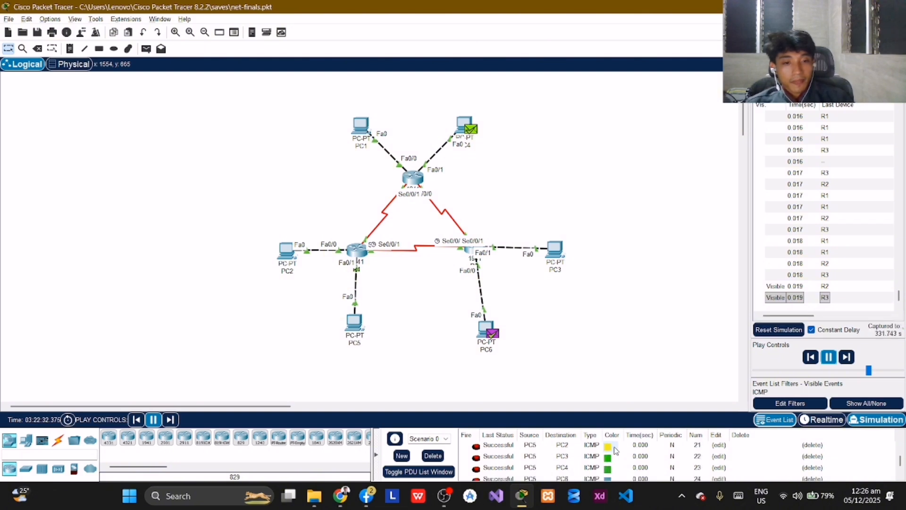
{"action": "scroll", "coordinate": [615, 451], "scroll_direction": "up", "scroll_amount": 9}
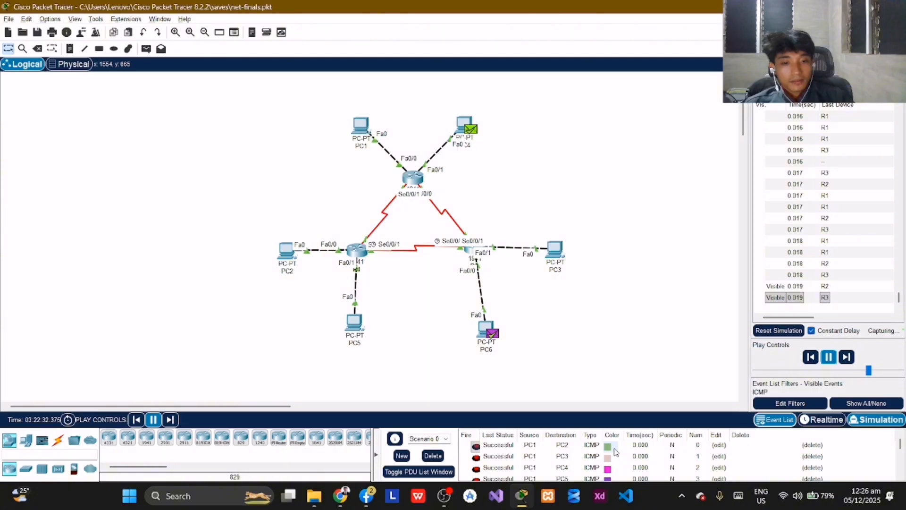
{"action": "scroll", "coordinate": [615, 453], "scroll_direction": "down", "scroll_amount": 9}
{"action": "scroll", "coordinate": [627, 461], "scroll_direction": "up", "scroll_amount": 6}
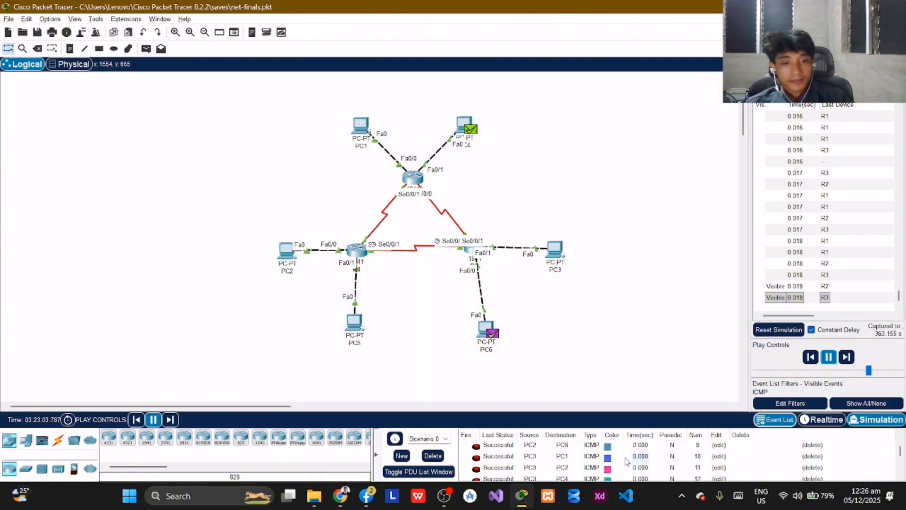
{"action": "scroll", "coordinate": [561, 465], "scroll_direction": "up", "scroll_amount": 2}
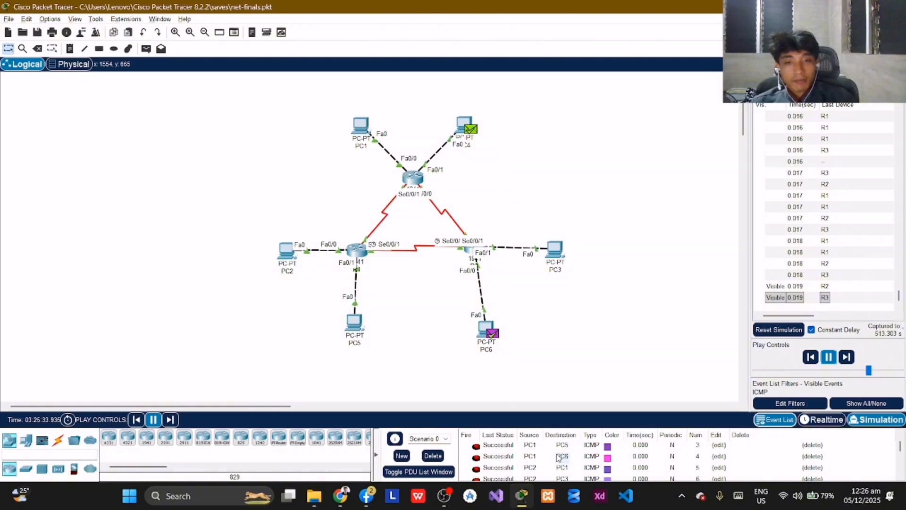